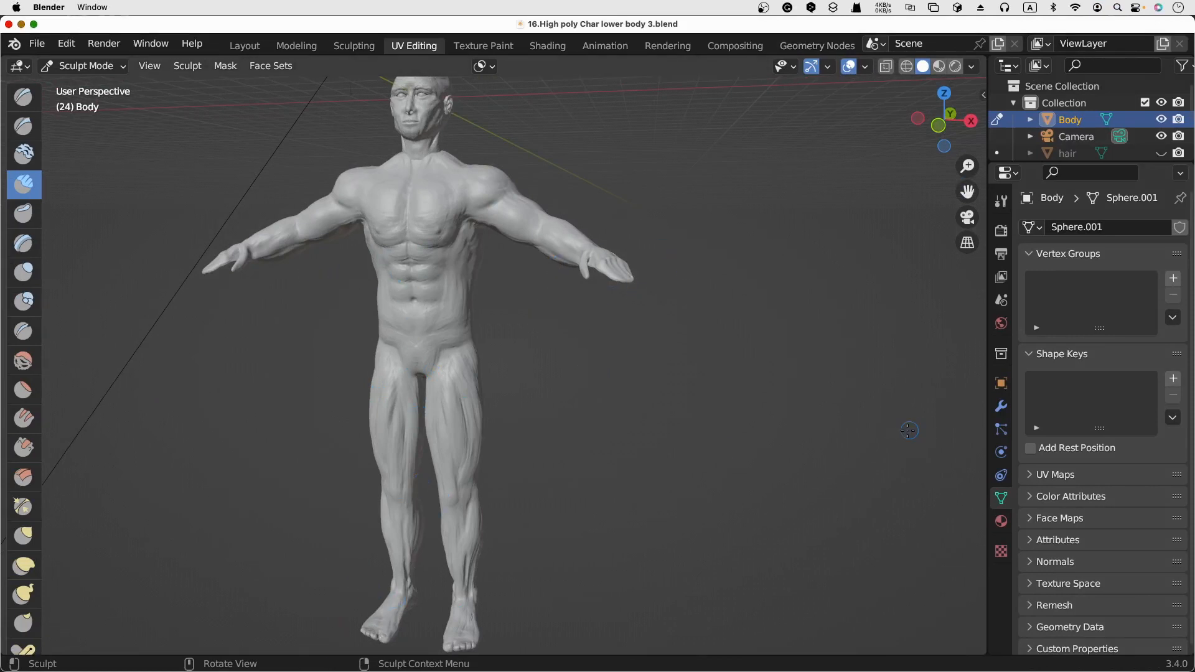
Examine the sculpted body from several angles, previewing it in rendered shading before returning to solid shading.
{"action": "scroll", "coordinate": [738, 454], "scroll_direction": "right", "scroll_amount": 5}
{"action": "scroll", "coordinate": [739, 454], "scroll_direction": "left", "scroll_amount": 5}
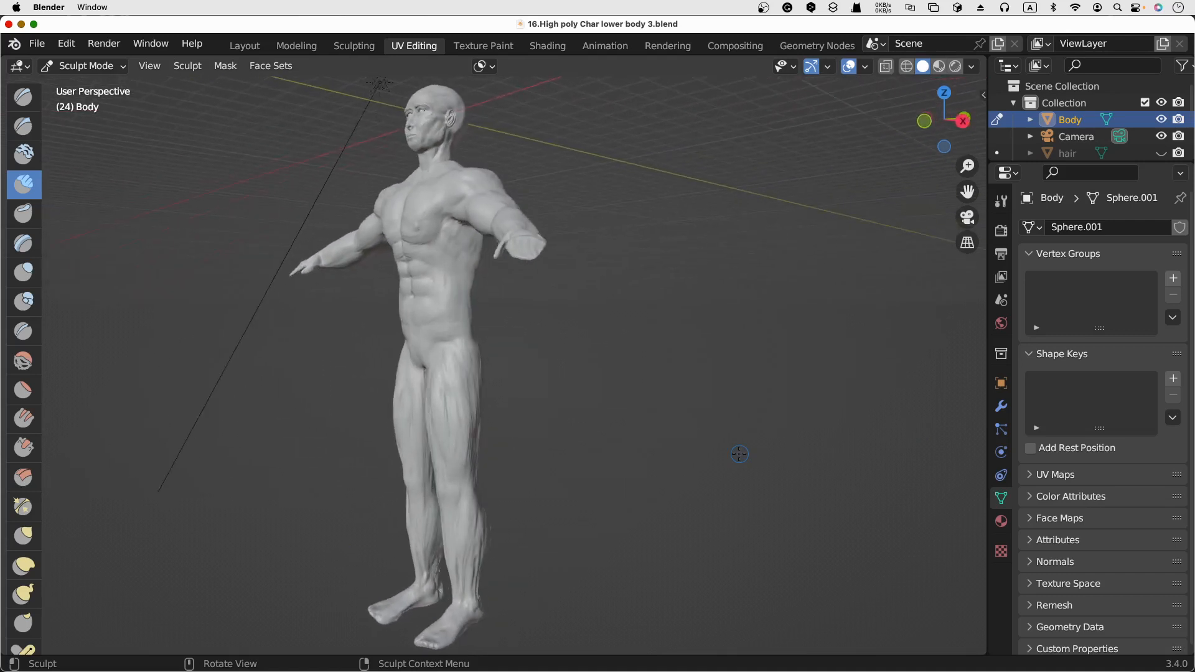
{"action": "scroll", "coordinate": [738, 454], "scroll_direction": "right", "scroll_amount": 5}
{"action": "scroll", "coordinate": [739, 453], "scroll_direction": "left", "scroll_amount": 8}
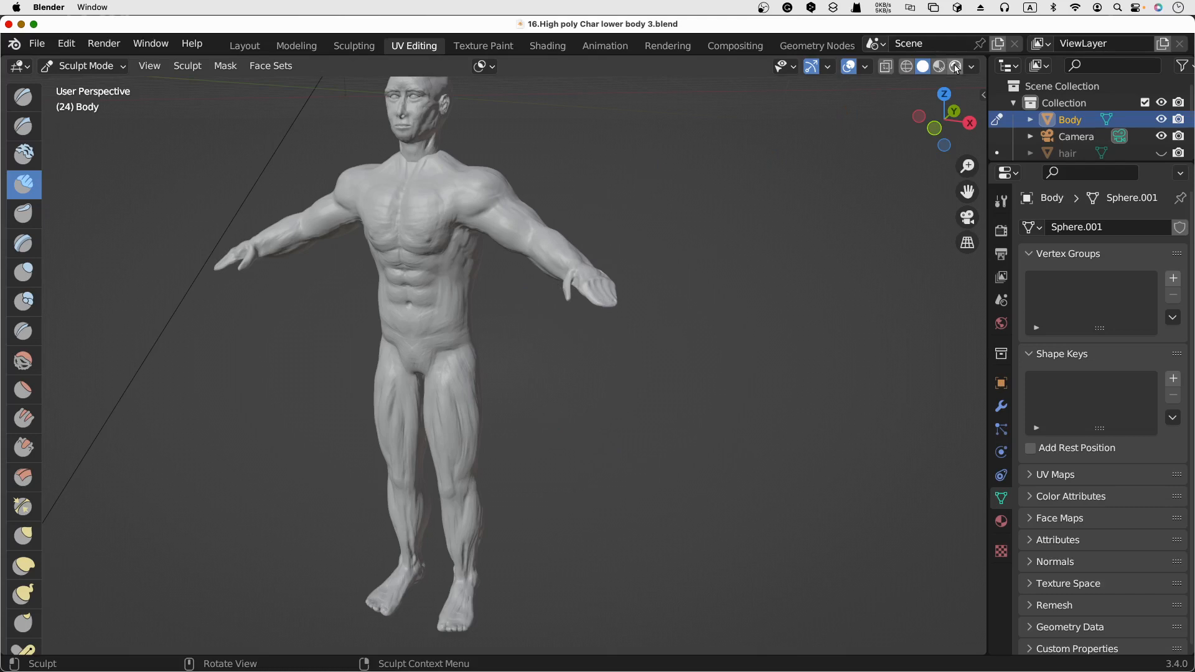
{"action": "left_click", "coordinate": [954, 66]}
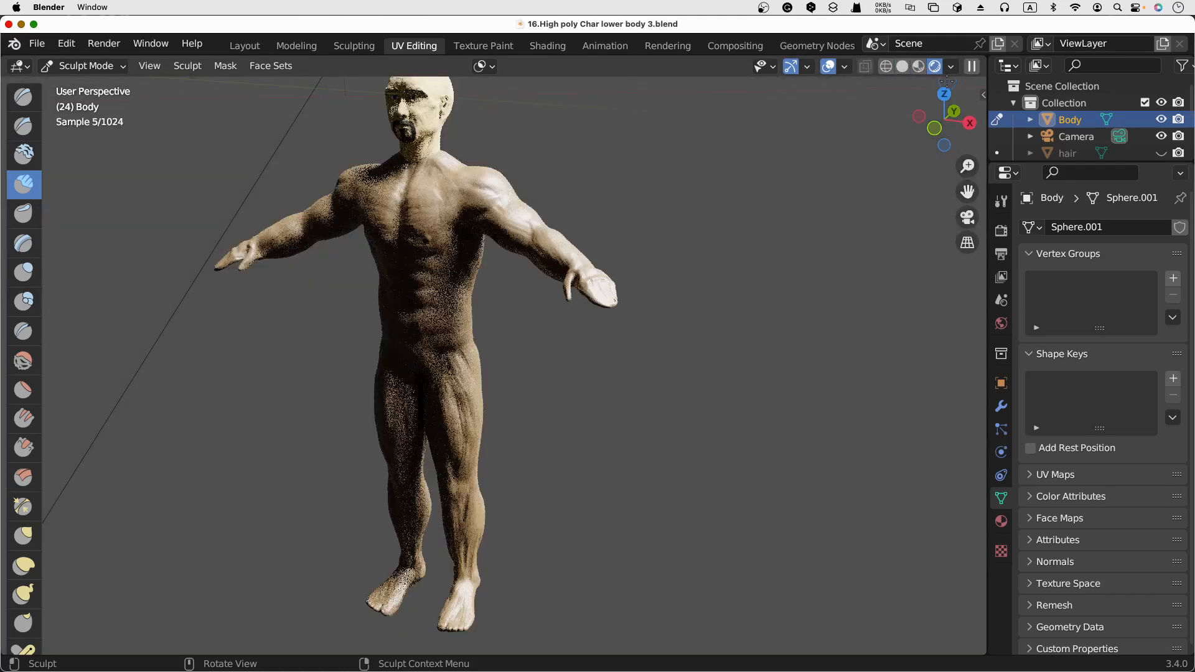
{"action": "left_click", "coordinate": [903, 72]}
{"action": "mouse_move", "coordinate": [563, 194]}
{"action": "middle_mouse_down"}
{"action": "mouse_move", "coordinate": [516, 195]}
{"action": "mouse_move", "coordinate": [579, 193]}
{"action": "mouse_move", "coordinate": [552, 194]}
{"action": "middle_mouse_up"}
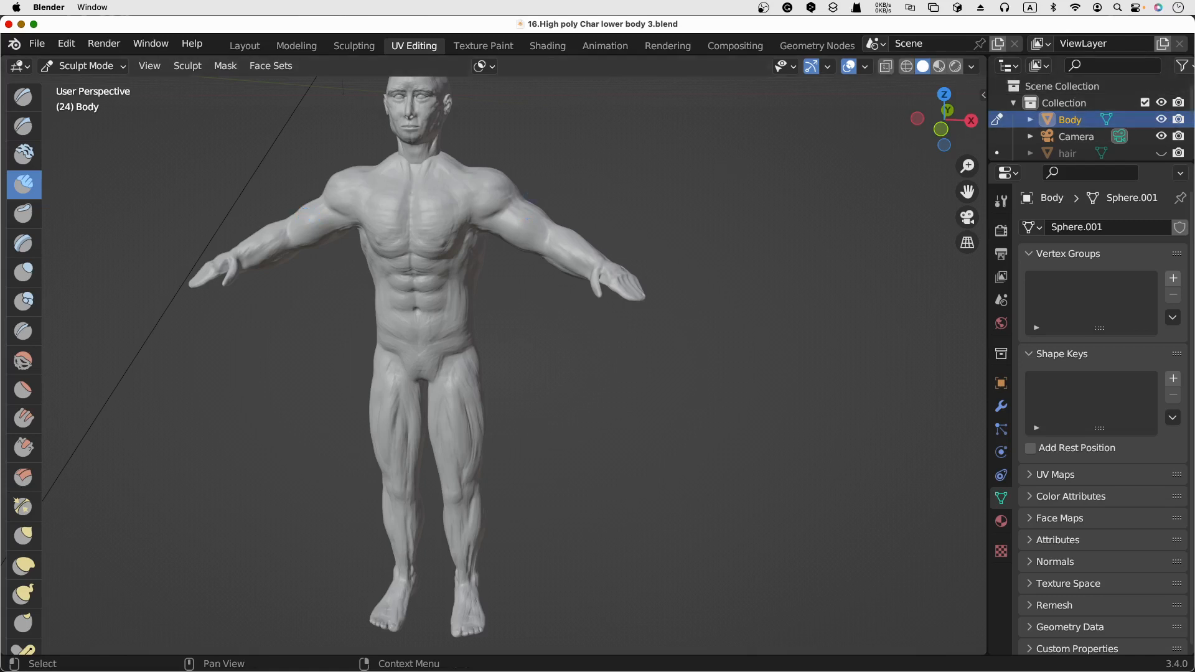
Show the hair object and examine the full character from the front and the side.
{"action": "left_click", "coordinate": [1161, 153]}
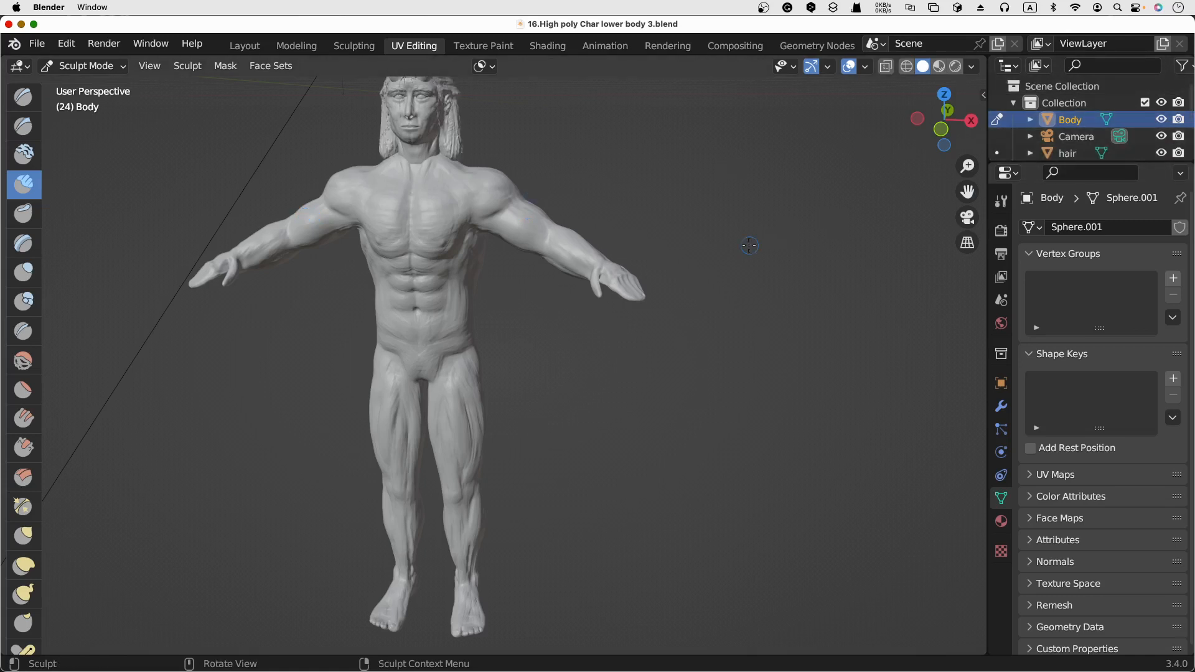
{"action": "middle_click_drag", "start_coordinate": [715, 205], "coordinate": [615, 203]}
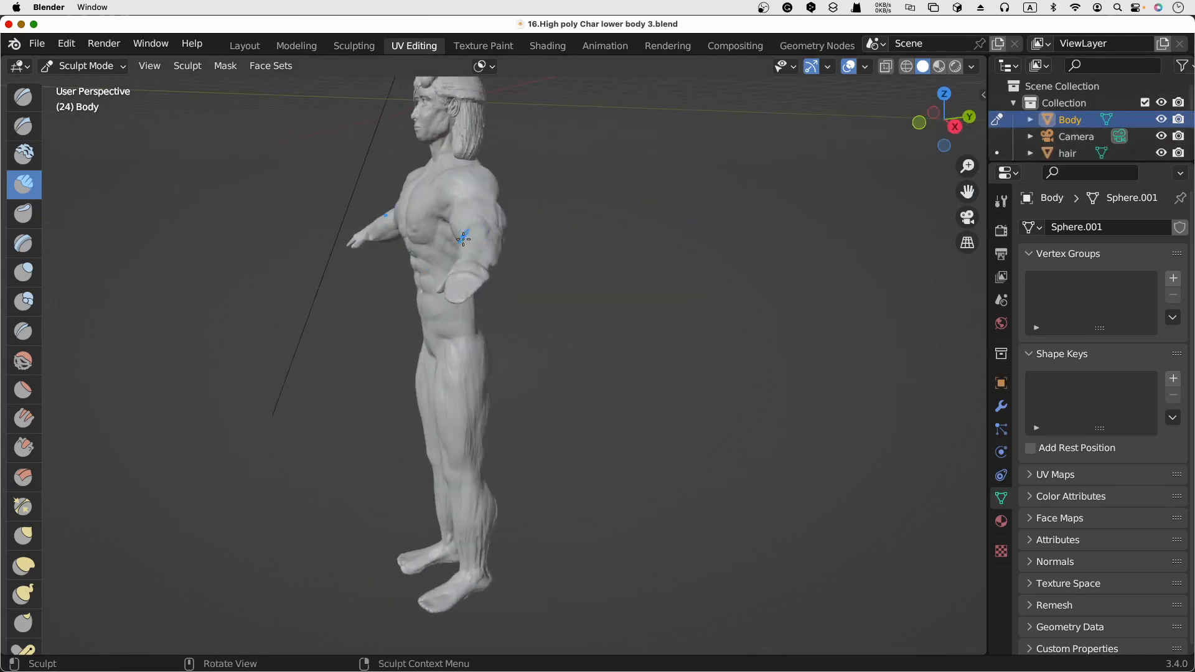
{"action": "middle_click_drag", "start_coordinate": [456, 251], "coordinate": [471, 257]}
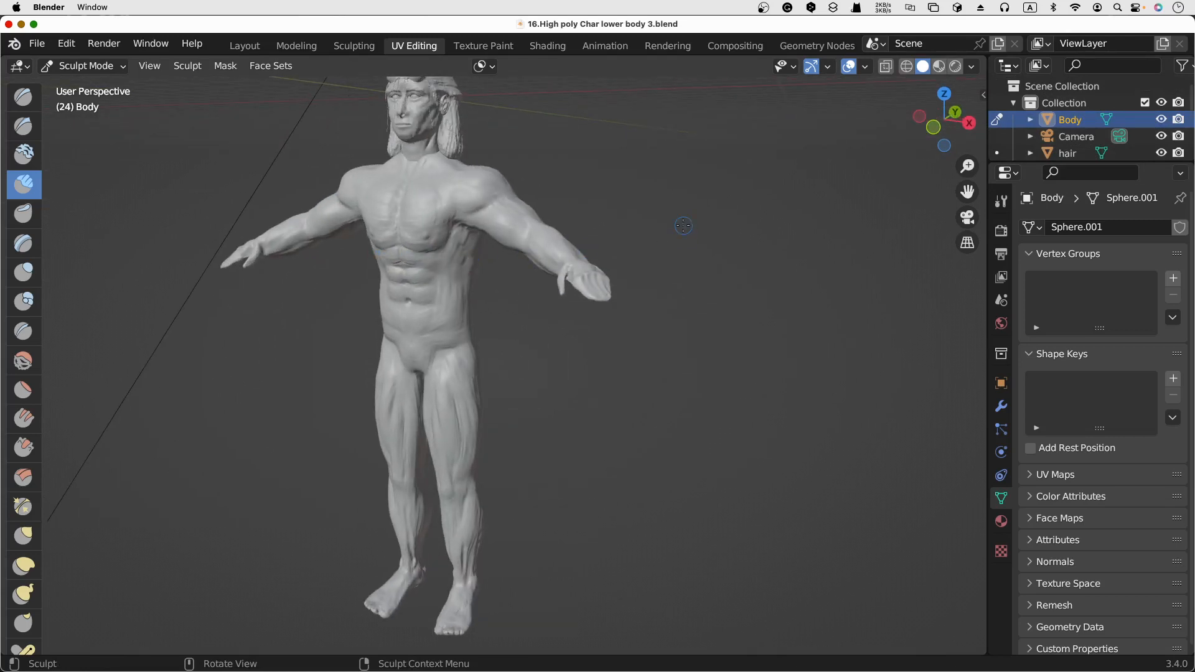
{"action": "middle_click_drag", "start_coordinate": [684, 225], "coordinate": [694, 226]}
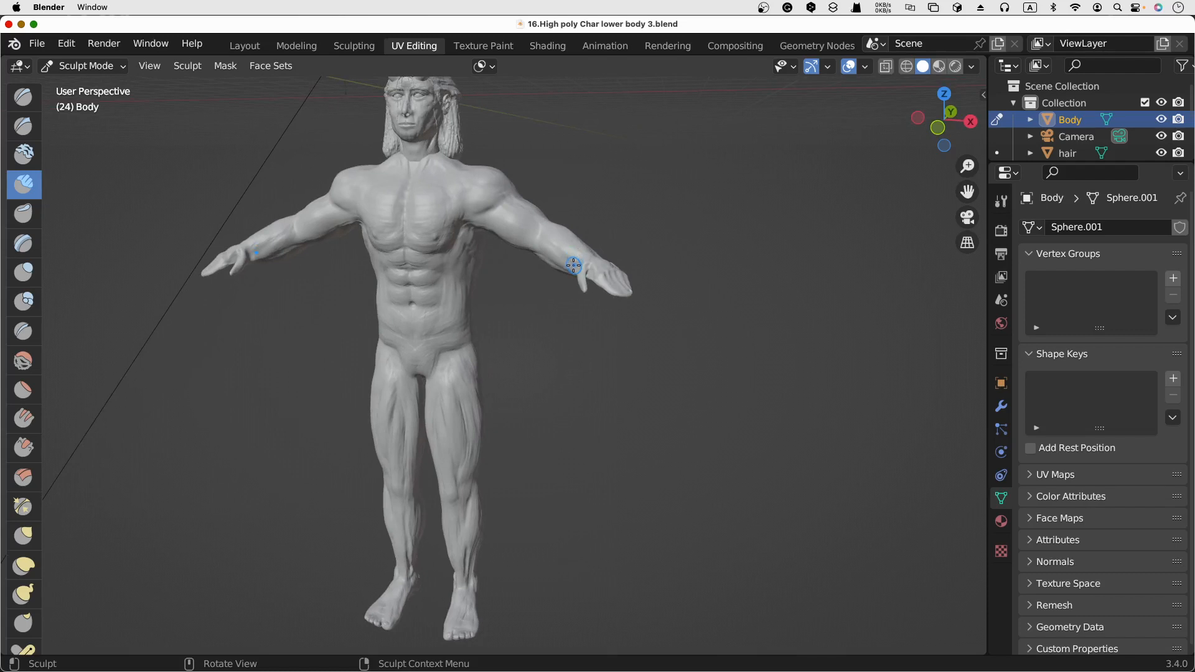
{"action": "middle_click_drag", "start_coordinate": [548, 253], "coordinate": [530, 214]}
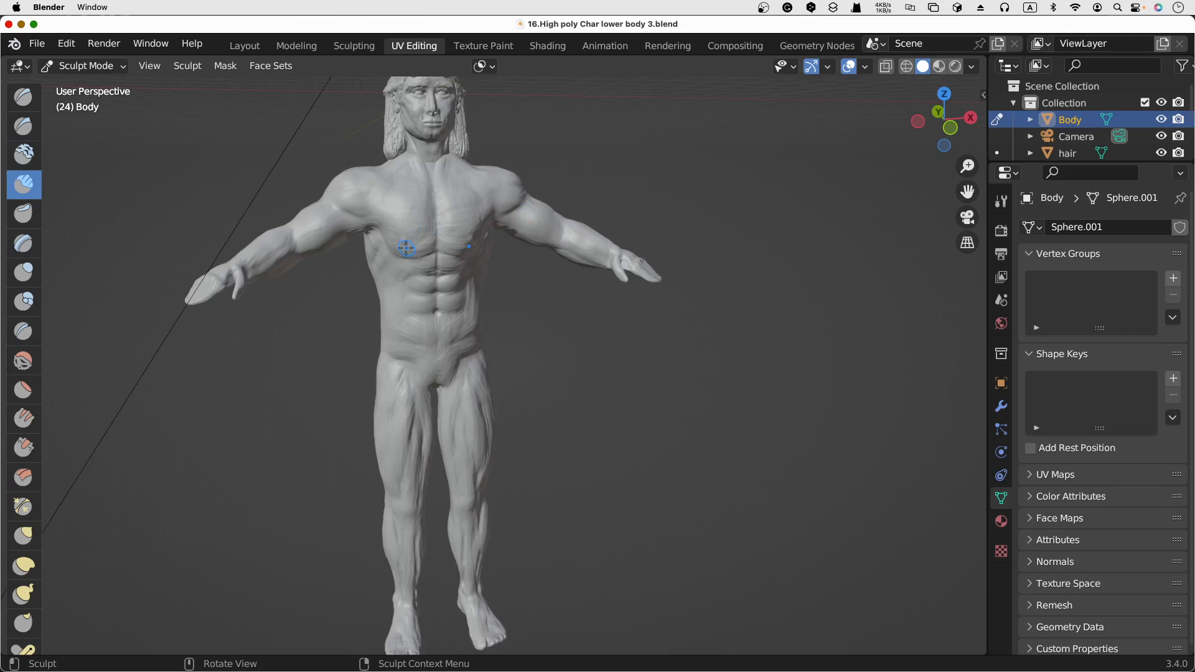
{"action": "scroll", "coordinate": [405, 248], "scroll_direction": "right", "scroll_amount": 5}
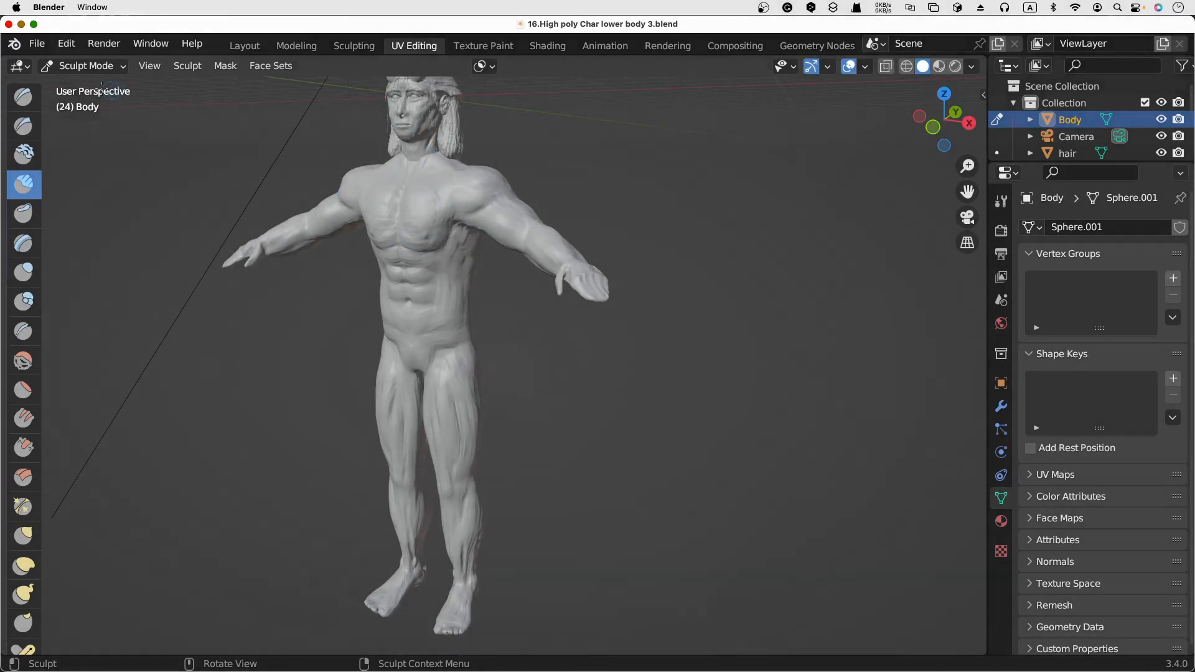
{"action": "left_click", "coordinate": [34, 25]}
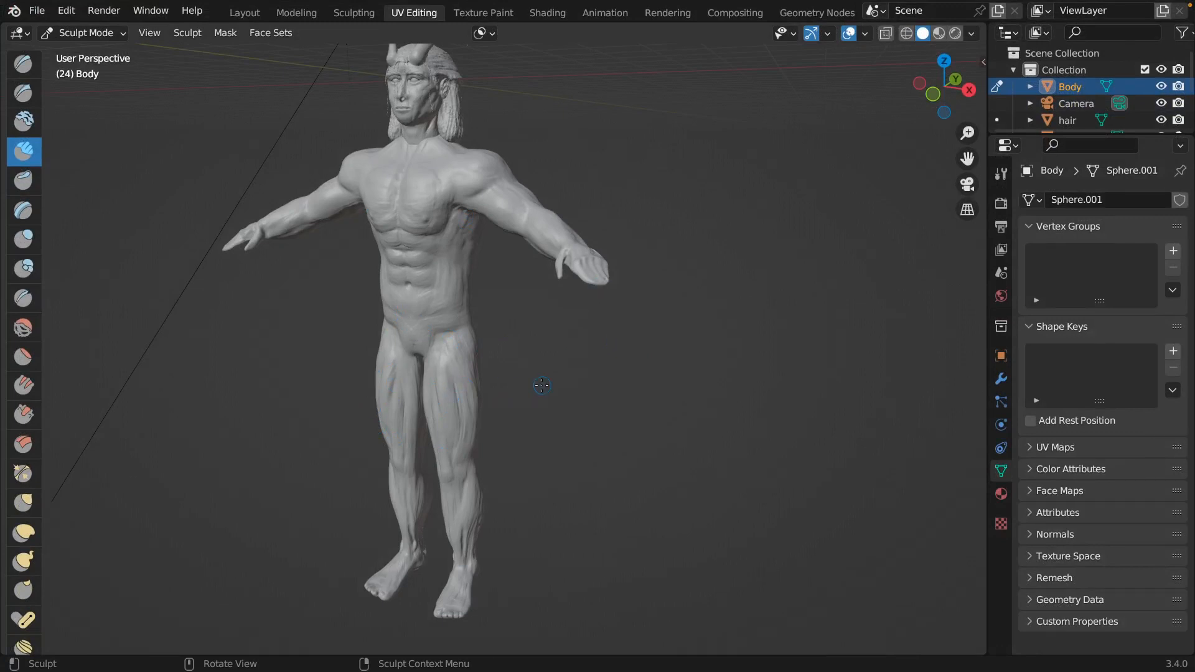
{"action": "scroll", "coordinate": [542, 385], "scroll_direction": "right", "scroll_amount": 1}
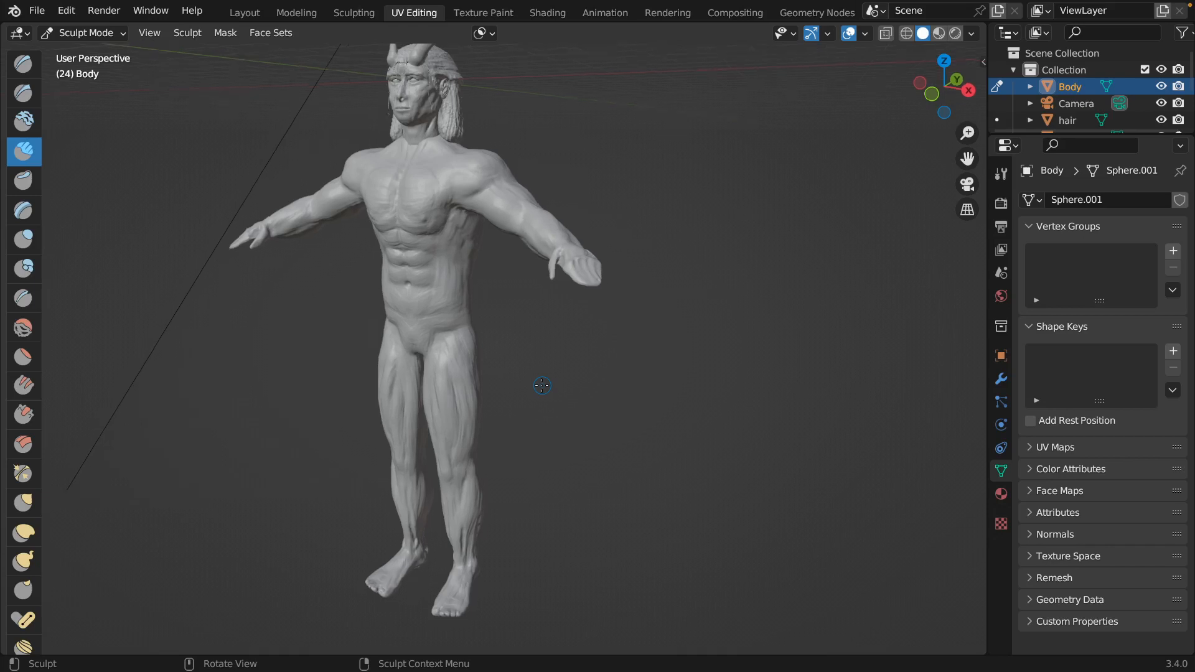
{"action": "scroll", "coordinate": [542, 385], "scroll_direction": "left", "scroll_amount": 3}
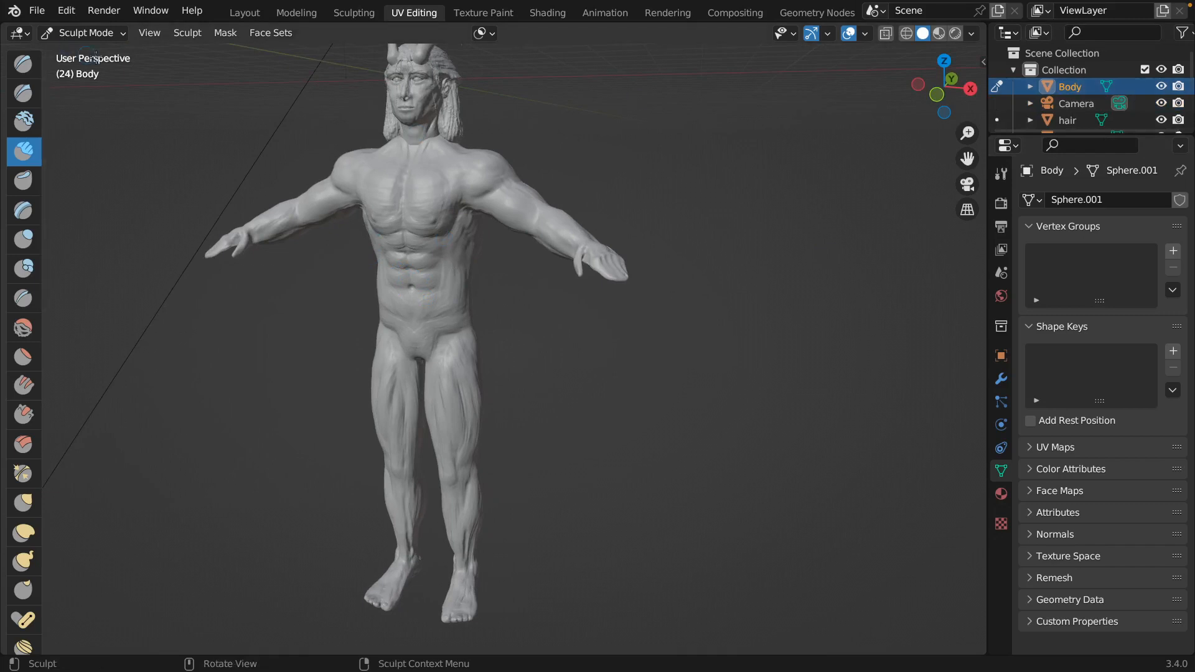
Activate the Mask brush for sculpting on the body.
{"action": "left_click", "coordinate": [120, 35]}
{"action": "scroll", "coordinate": [19, 516], "scroll_direction": "down", "scroll_amount": 6}
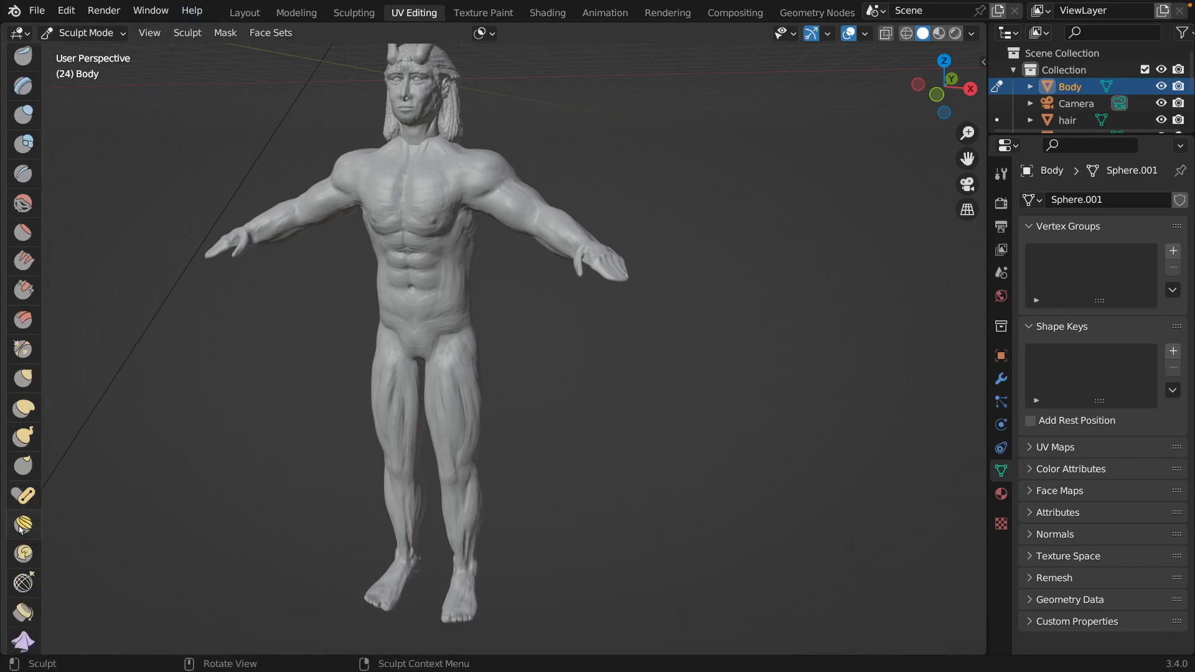
{"action": "left_click", "coordinate": [27, 594]}
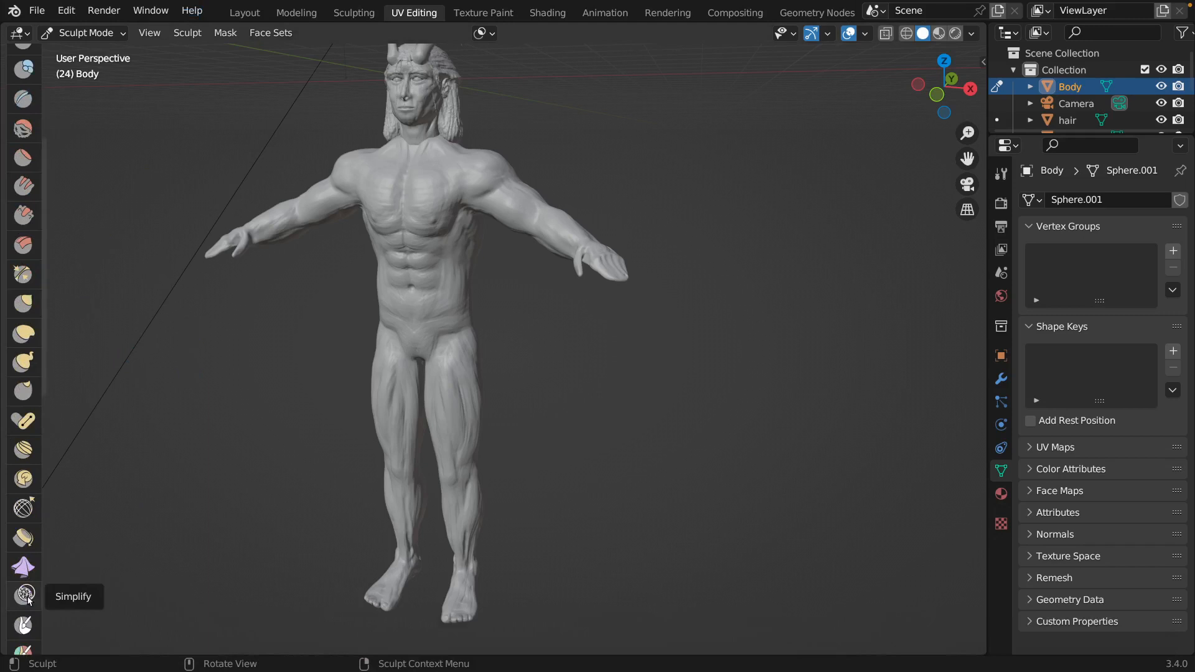
{"action": "left_click", "coordinate": [24, 624]}
{"action": "middle_click_drag", "start_coordinate": [661, 158], "coordinate": [634, 159]}
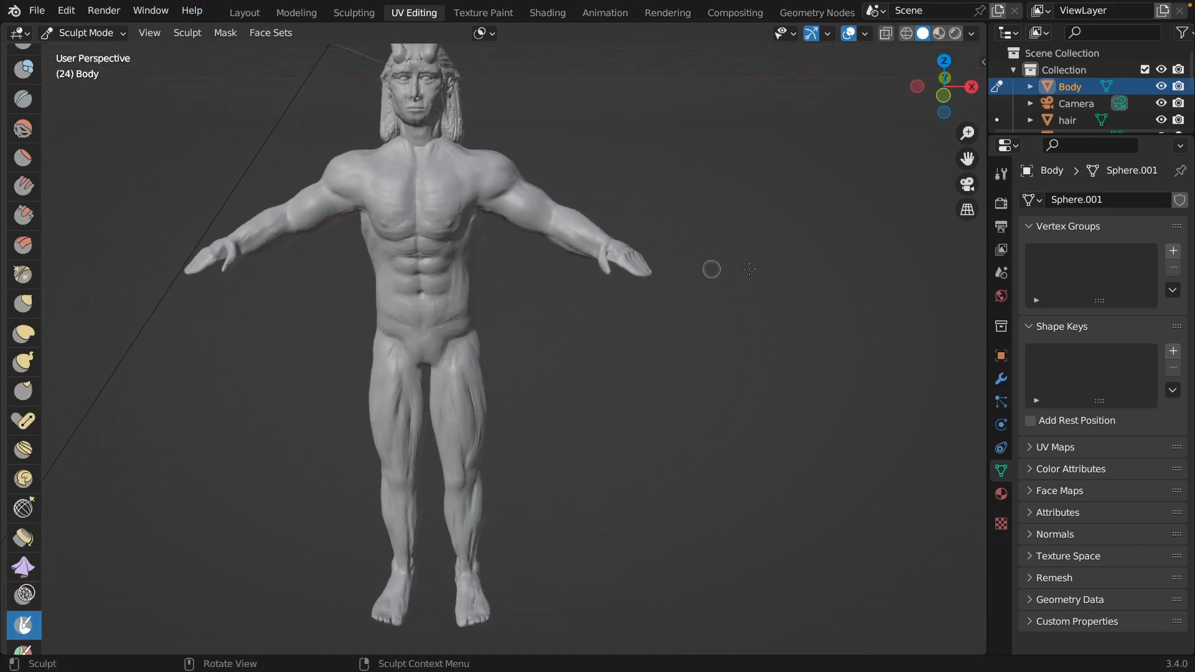
Enable the Screencast Keys display in the viewport.
{"action": "key", "text": "n"}
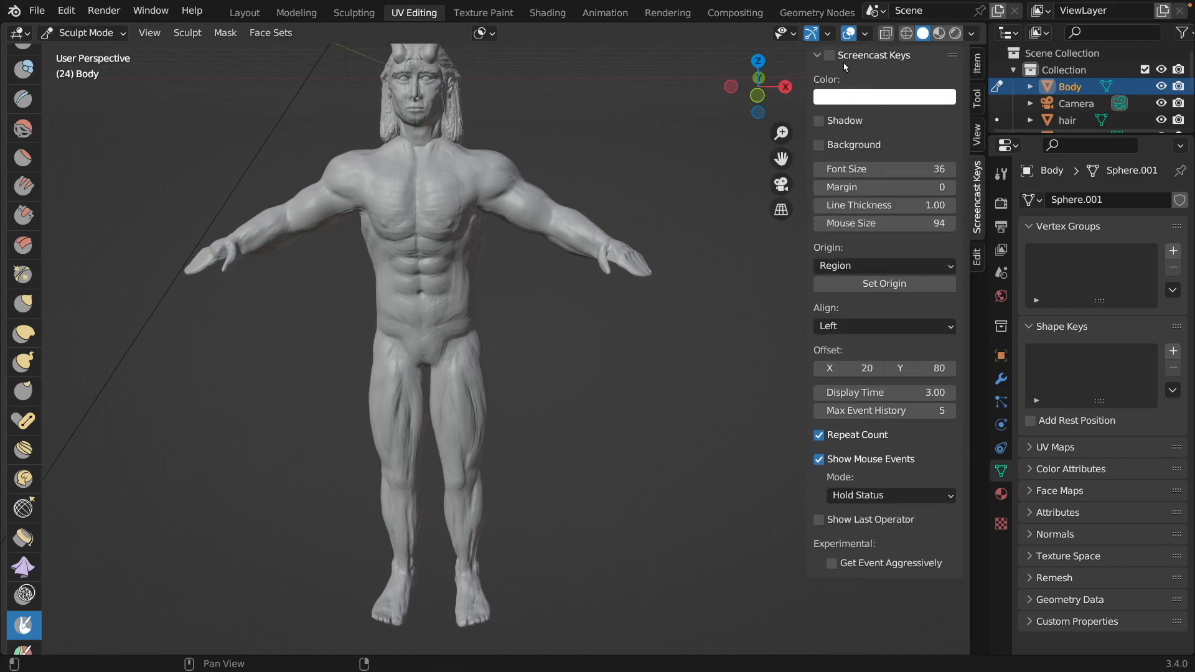
{"action": "left_click", "coordinate": [625, 254]}
{"action": "key", "text": "n"}
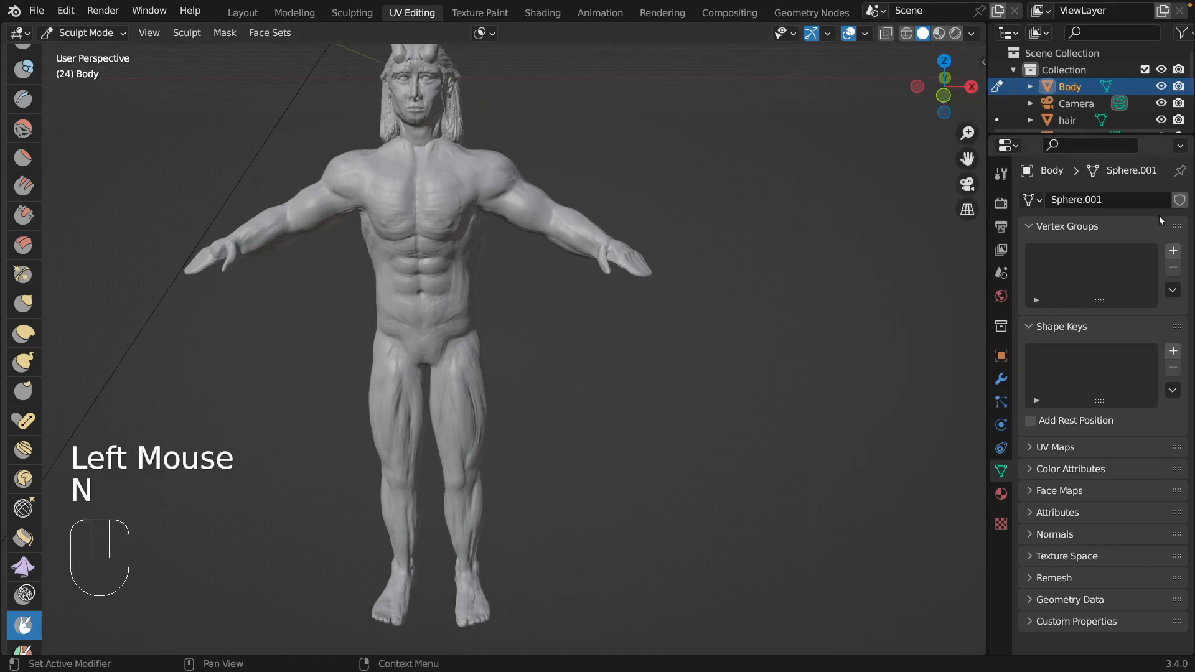
Hide the hair, left eye, left eye.001 and skull objects.
{"action": "left_click", "coordinate": [1161, 120]}
{"action": "scroll", "coordinate": [1161, 120], "scroll_direction": "down", "scroll_amount": 2}
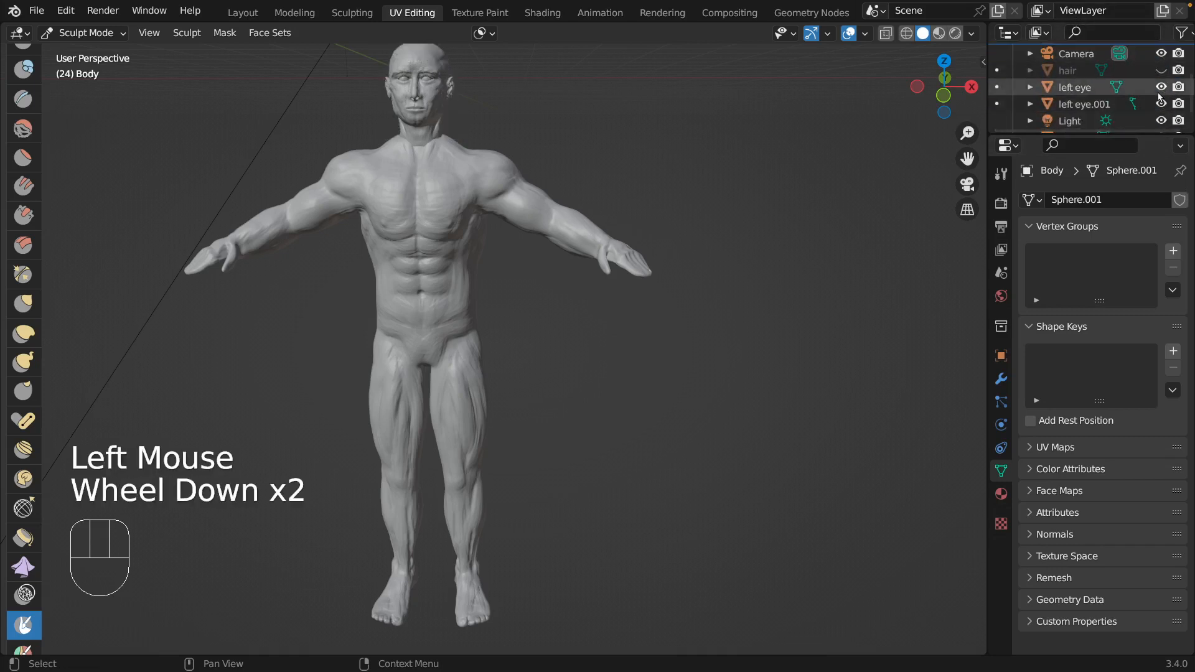
{"action": "left_click", "coordinate": [1161, 87]}
{"action": "left_click", "coordinate": [1161, 103]}
{"action": "scroll", "coordinate": [1161, 110], "scroll_direction": "down", "scroll_amount": 2}
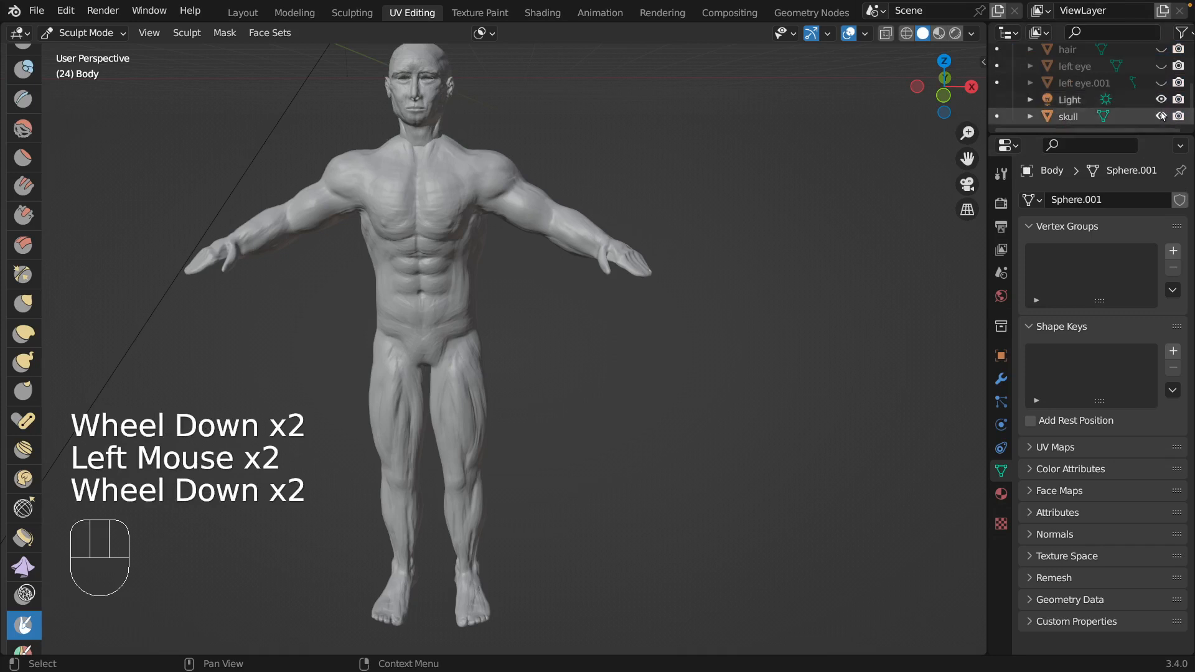
{"action": "left_click", "coordinate": [1161, 116]}
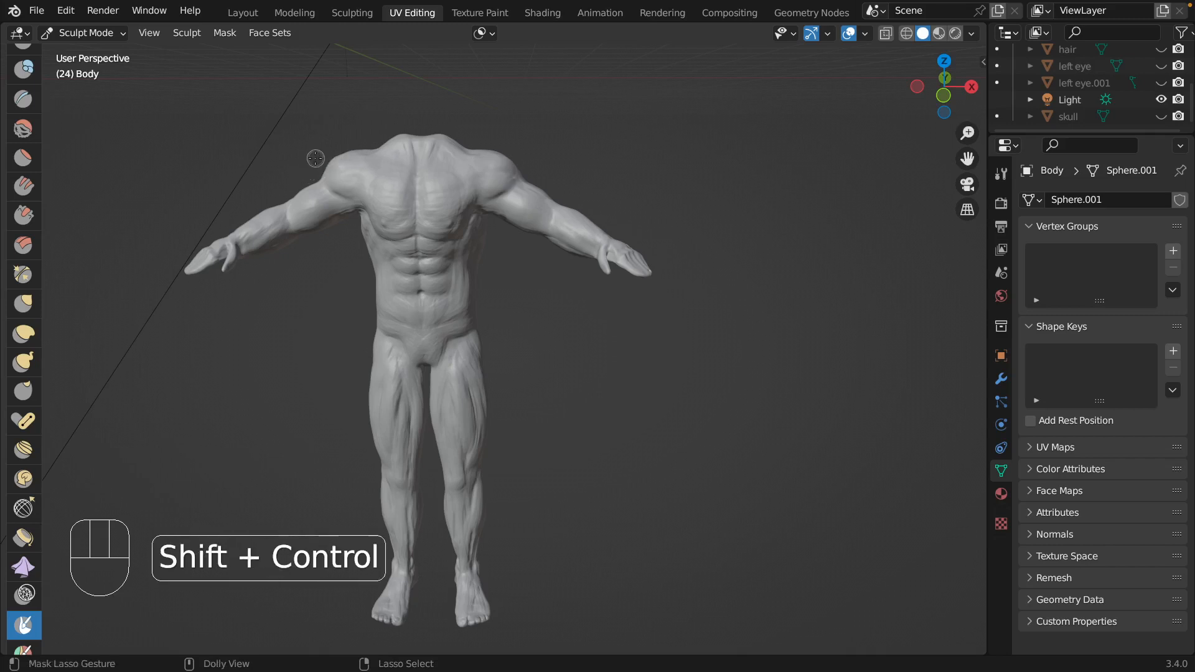
Lasso-mask a short-sleeved shirt shape over the upper arms, chest, upper abdomen and shoulder tops, leaving the neck base unmasked.
{"action": "mouse_move", "coordinate": [323, 155]}
{"action": "left_mouse_down", "text": "ctrl+shift"}
{"action": "mouse_move", "coordinate": [303, 208]}
{"action": "mouse_move", "coordinate": [371, 214]}
{"action": "mouse_move", "coordinate": [332, 155]}
{"action": "mouse_move", "coordinate": [309, 148]}
{"action": "left_mouse_up", "text": "ctrl+shift"}
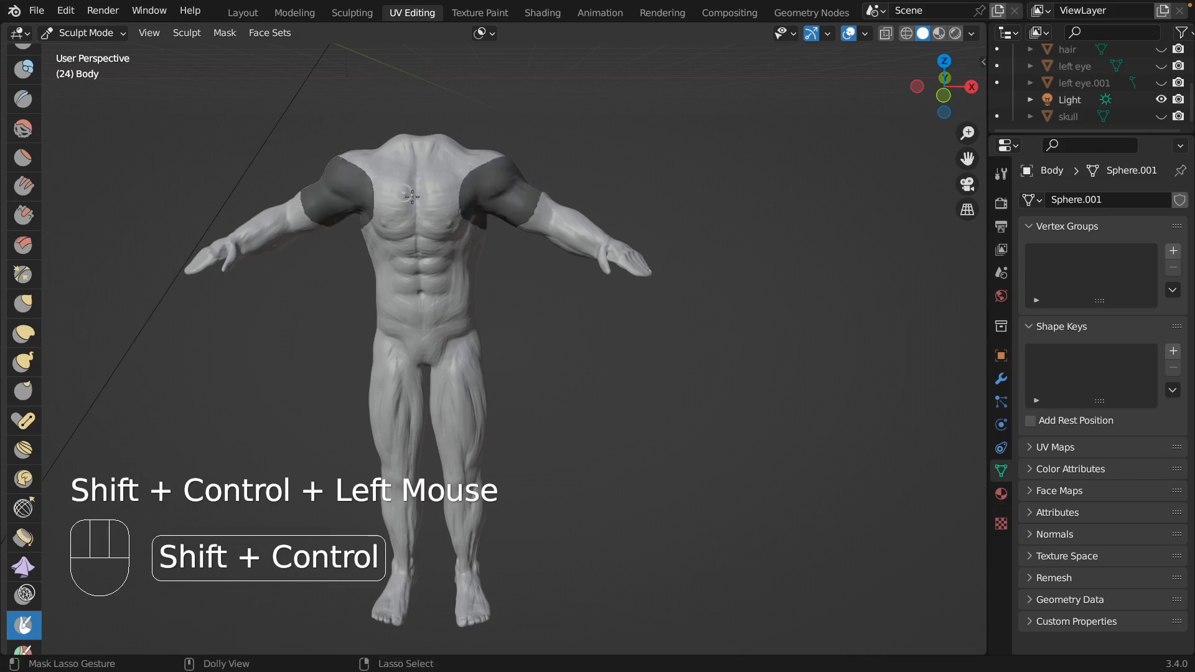
{"action": "mouse_move", "coordinate": [483, 285]}
{"action": "left_mouse_down", "text": "ctrl+shift"}
{"action": "mouse_move", "coordinate": [390, 287]}
{"action": "mouse_move", "coordinate": [361, 269]}
{"action": "mouse_move", "coordinate": [366, 179]}
{"action": "mouse_move", "coordinate": [469, 195]}
{"action": "left_mouse_up", "text": "ctrl+shift"}
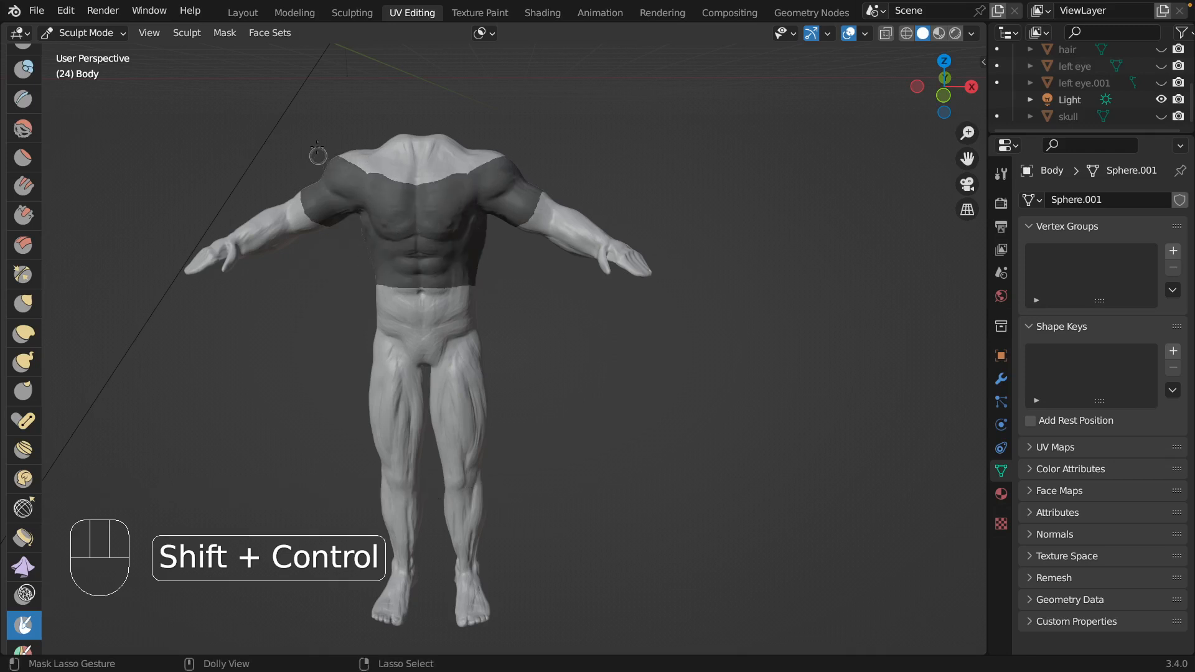
{"action": "mouse_move", "coordinate": [344, 131]}
{"action": "left_mouse_down", "text": "ctrl+shift"}
{"action": "mouse_move", "coordinate": [372, 174]}
{"action": "mouse_move", "coordinate": [379, 140]}
{"action": "mouse_move", "coordinate": [347, 126]}
{"action": "mouse_move", "coordinate": [352, 175]}
{"action": "mouse_move", "coordinate": [387, 156]}
{"action": "mouse_move", "coordinate": [418, 187]}
{"action": "mouse_move", "coordinate": [354, 163]}
{"action": "mouse_move", "coordinate": [388, 190]}
{"action": "mouse_move", "coordinate": [392, 168]}
{"action": "mouse_move", "coordinate": [392, 180]}
{"action": "mouse_move", "coordinate": [377, 175]}
{"action": "mouse_move", "coordinate": [390, 184]}
{"action": "left_mouse_up", "text": "ctrl+shift"}
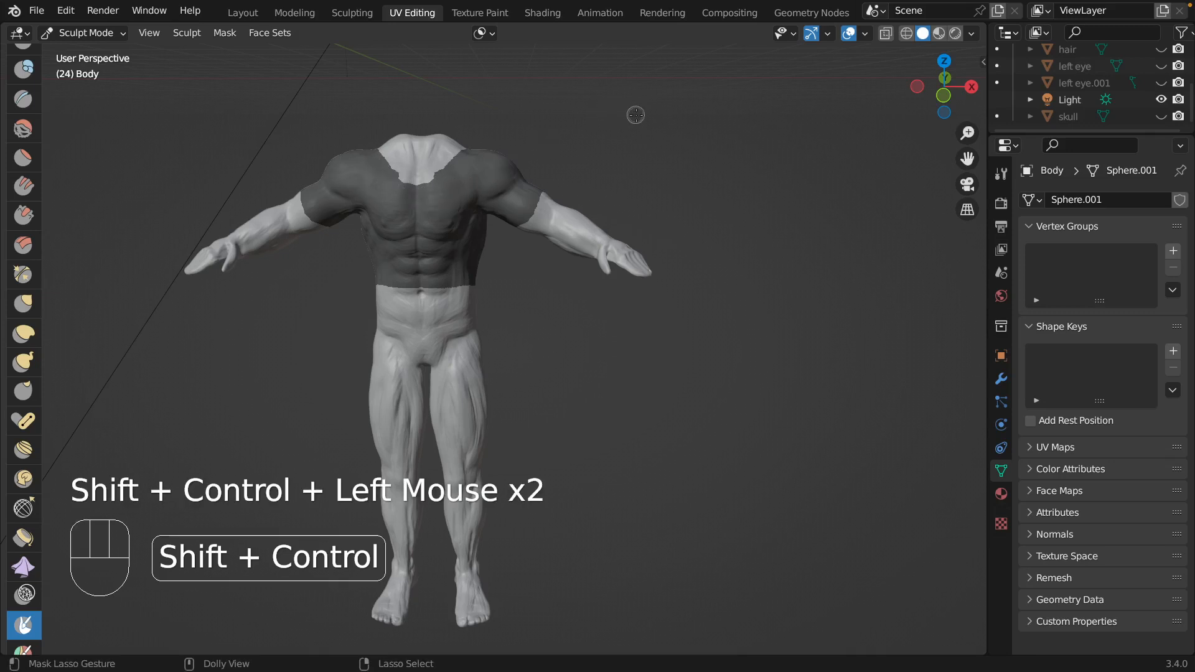
{"action": "middle_click_drag", "start_coordinate": [634, 131], "coordinate": [302, 125]}
Extend and even out the mask over the upper back and shoulders around the rear neckline.
{"action": "middle_click_drag", "start_coordinate": [768, 238], "coordinate": [703, 229]}
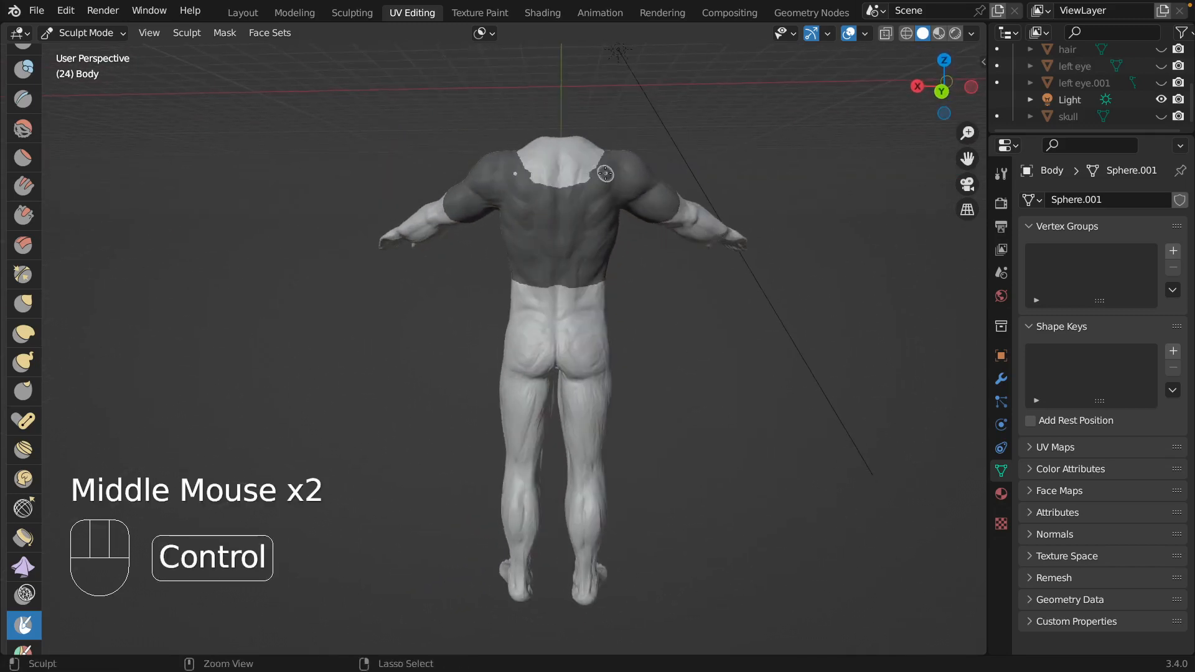
{"action": "mouse_move", "coordinate": [603, 173]}
{"action": "left_mouse_down", "text": "ctrl+shift"}
{"action": "mouse_move", "coordinate": [549, 160]}
{"action": "mouse_move", "coordinate": [523, 184]}
{"action": "mouse_move", "coordinate": [581, 213]}
{"action": "mouse_move", "coordinate": [605, 178]}
{"action": "left_mouse_up", "text": "ctrl+shift"}
{"action": "middle_click_drag", "start_coordinate": [673, 367], "coordinate": [672, 349], "text": "ctrl+shift"}
{"action": "scroll", "coordinate": [672, 333], "scroll_direction": "down", "scroll_amount": 1, "text": "ctrl+shift"}
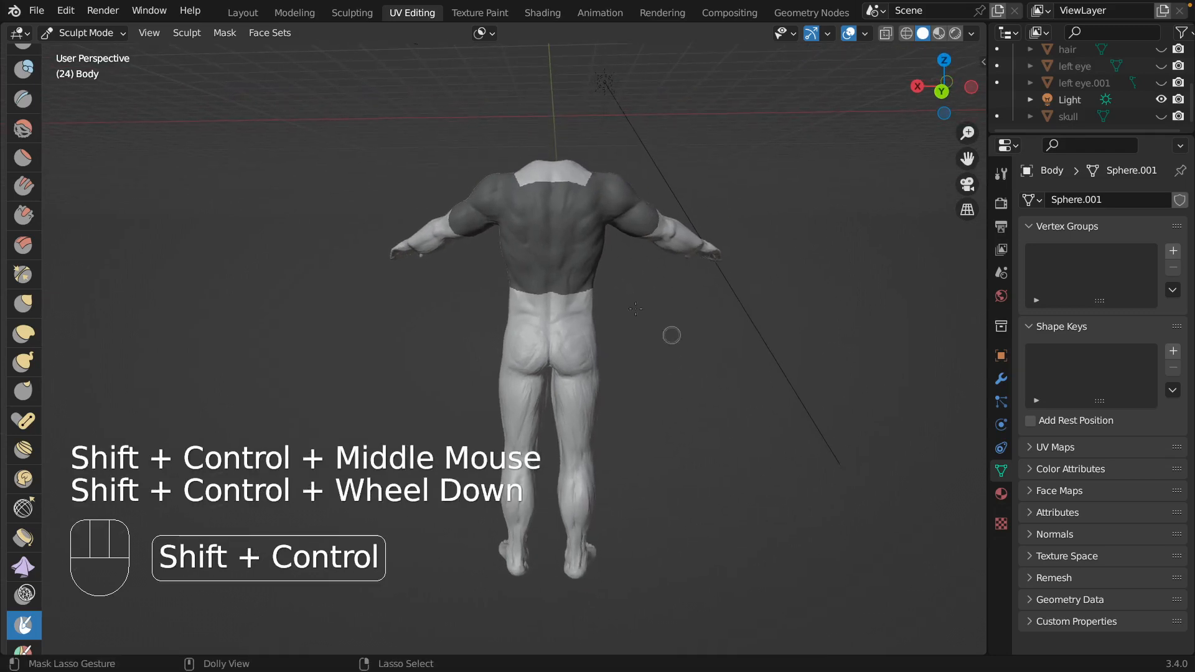
{"action": "mouse_move", "coordinate": [515, 176]}
{"action": "left_mouse_down", "text": "ctrl+shift"}
{"action": "mouse_move", "coordinate": [533, 194]}
{"action": "mouse_move", "coordinate": [517, 192]}
{"action": "left_mouse_up", "text": "ctrl+shift"}
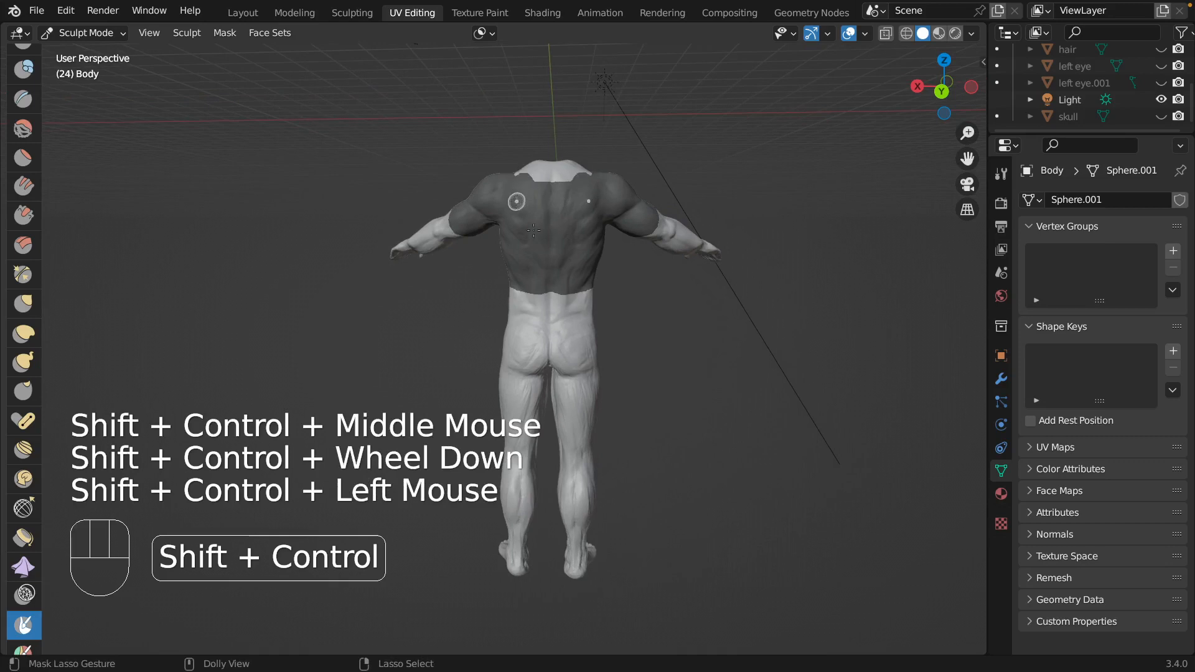
{"action": "middle_click_drag", "start_coordinate": [650, 255], "coordinate": [734, 311], "text": "ctrl+shift"}
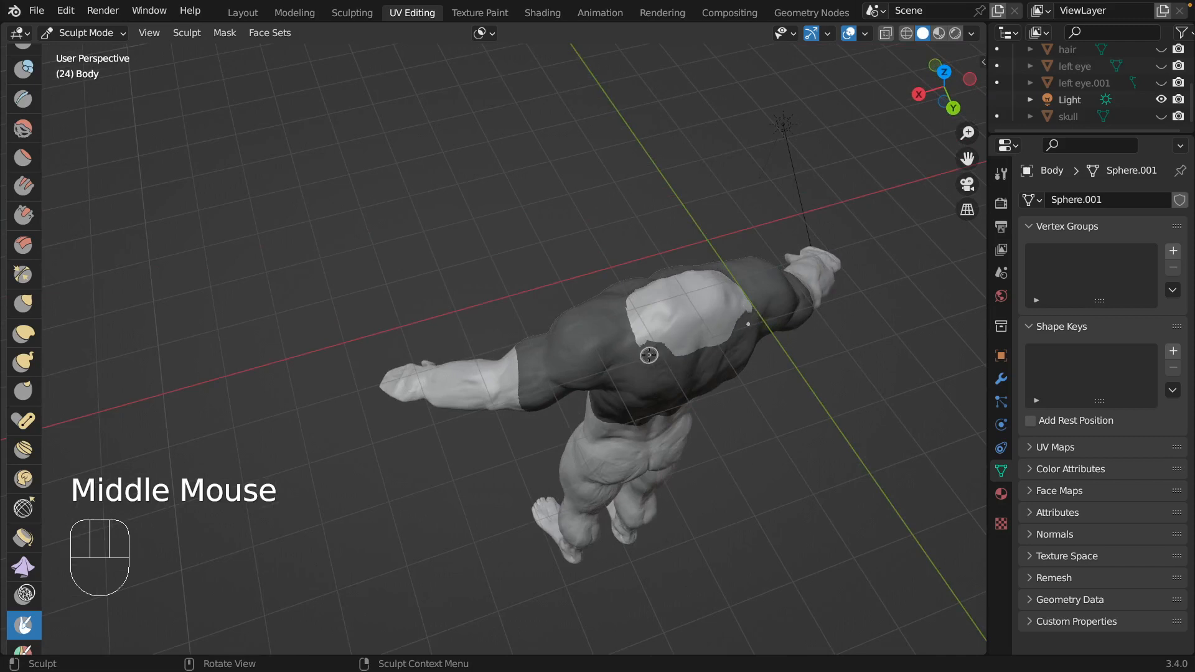
{"action": "mouse_move", "coordinate": [648, 349]}
{"action": "left_mouse_down", "text": "ctrl+shift"}
{"action": "mouse_move", "coordinate": [643, 333]}
{"action": "mouse_move", "coordinate": [613, 327]}
{"action": "left_mouse_up", "text": "ctrl+shift"}
Fill the gaps along the mask's lower edge across the front of the abdomen.
{"action": "mouse_move", "coordinate": [789, 403]}
{"action": "middle_mouse_down"}
{"action": "mouse_move", "coordinate": [831, 412]}
{"action": "mouse_move", "coordinate": [1, 389]}
{"action": "middle_mouse_up"}
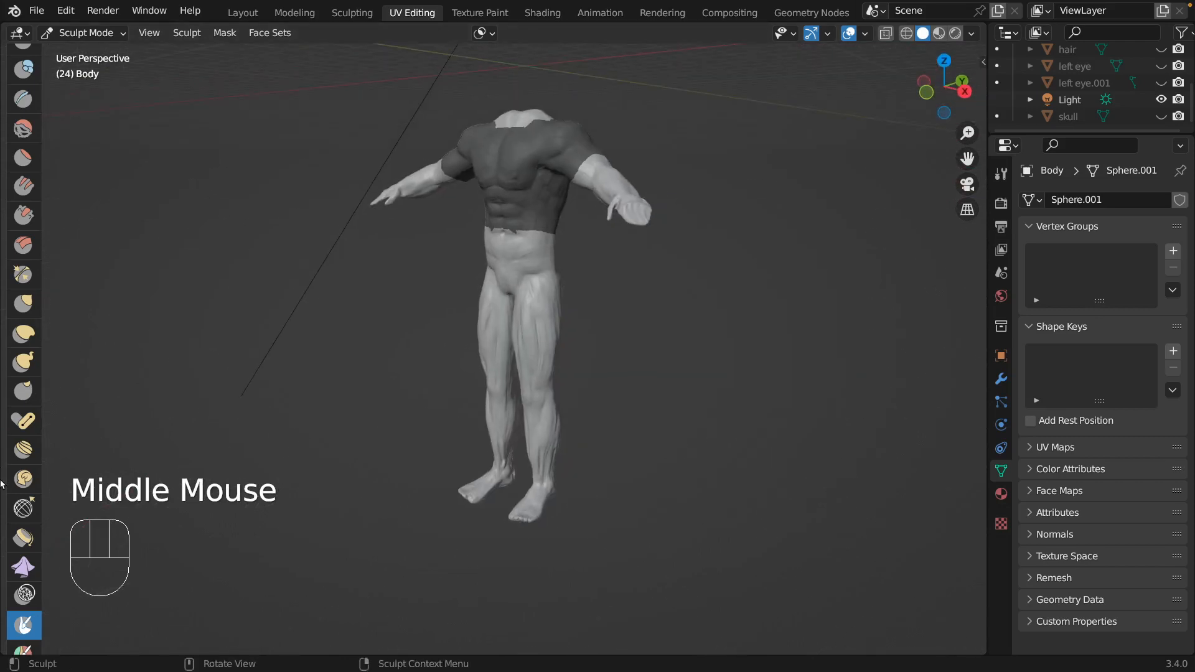
{"action": "middle_click_drag", "start_coordinate": [799, 183], "coordinate": [831, 210]}
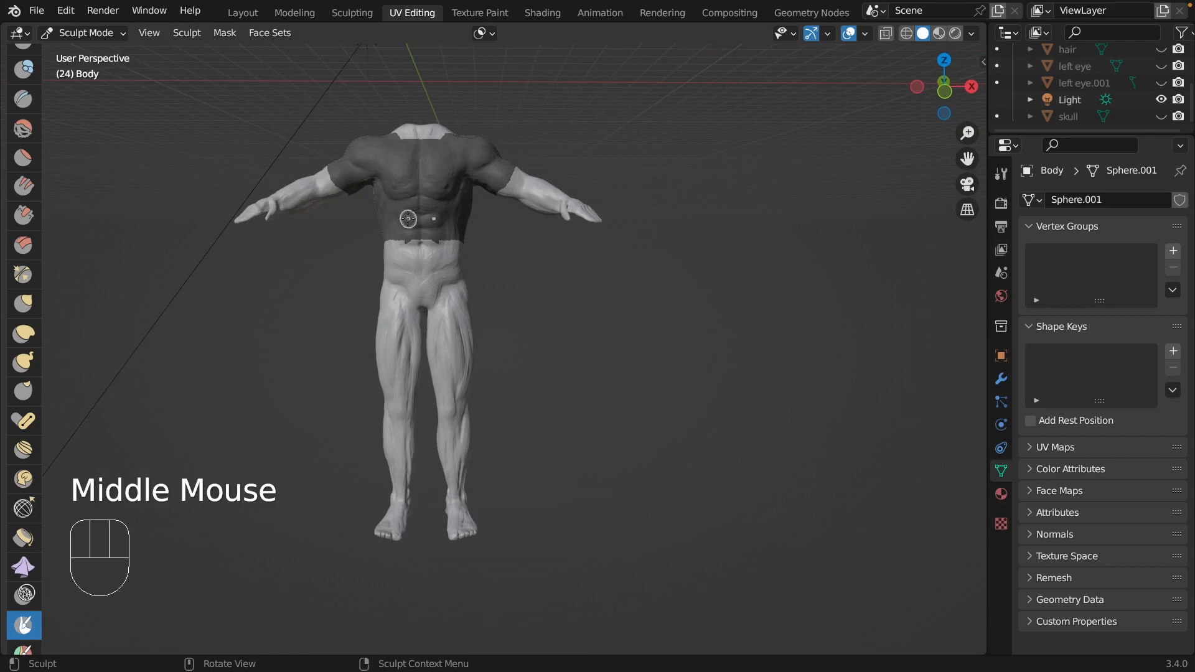
{"action": "mouse_move", "coordinate": [400, 221]}
{"action": "left_mouse_down", "text": "ctrl+shift"}
{"action": "mouse_move", "coordinate": [366, 226]}
{"action": "mouse_move", "coordinate": [423, 247]}
{"action": "mouse_move", "coordinate": [458, 247]}
{"action": "mouse_move", "coordinate": [463, 227]}
{"action": "left_mouse_up", "text": "ctrl+shift"}
{"action": "mouse_move", "coordinate": [547, 248]}
{"action": "middle_mouse_down"}
{"action": "mouse_move", "coordinate": [350, 256]}
{"action": "mouse_move", "coordinate": [644, 270]}
{"action": "middle_mouse_up"}
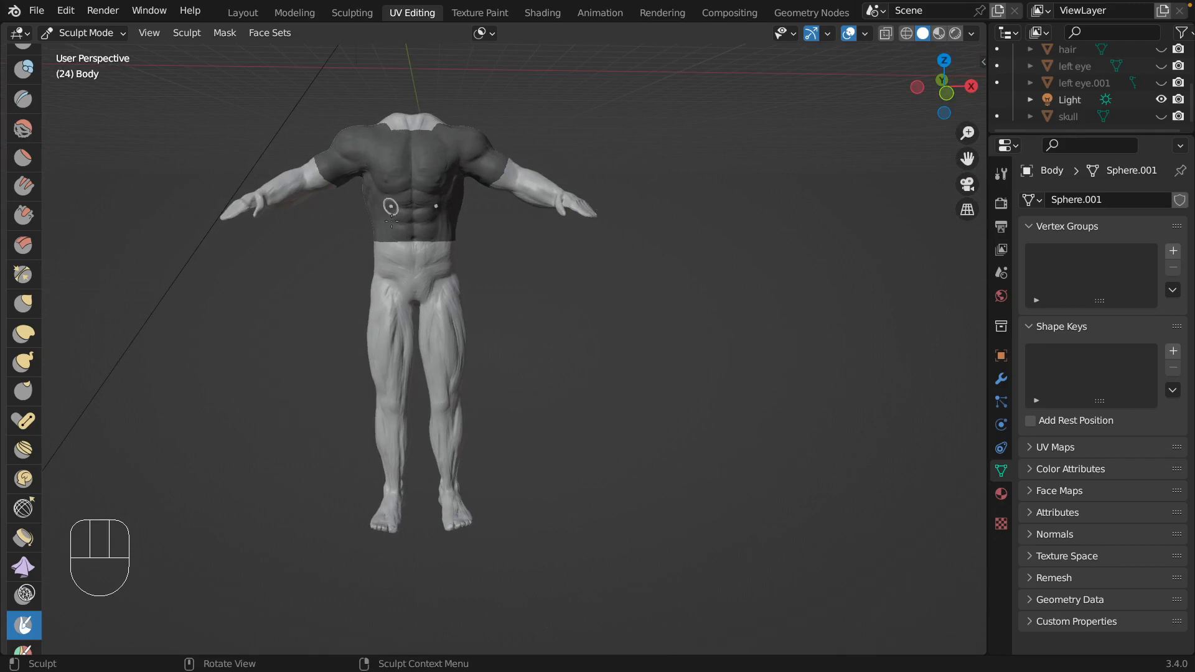
{"action": "middle_click_drag", "start_coordinate": [599, 152], "coordinate": [208, 163]}
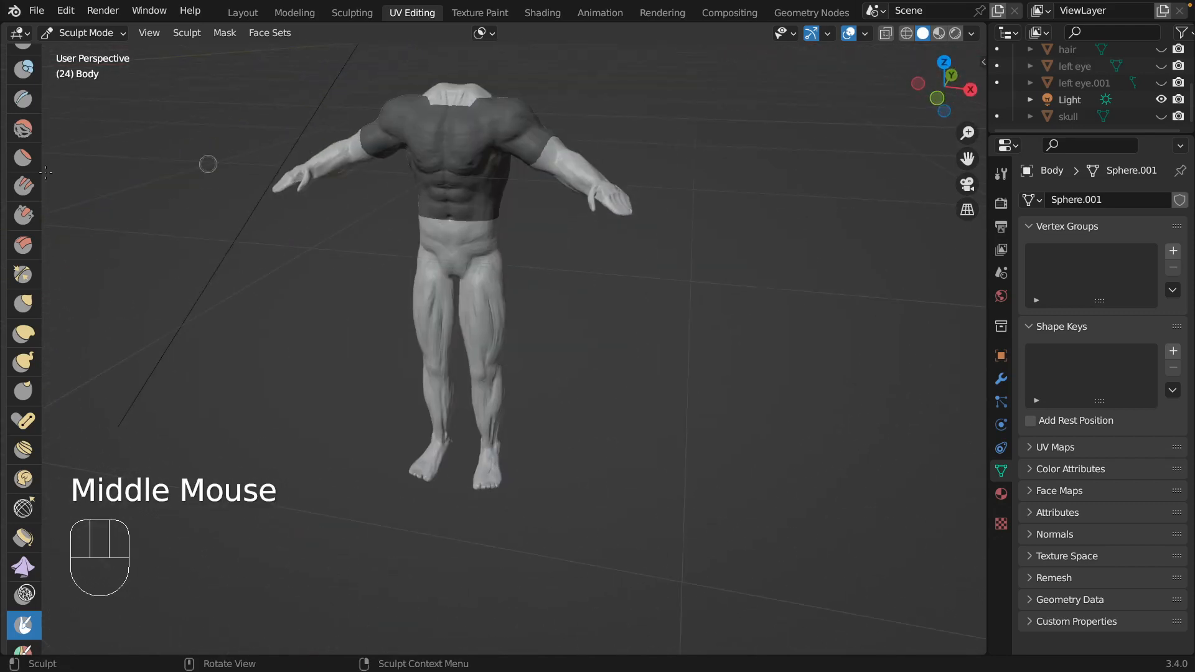
Extract the masked shirt area of the body as a separate mesh with Mask Extract.
{"action": "left_click", "coordinate": [225, 33]}
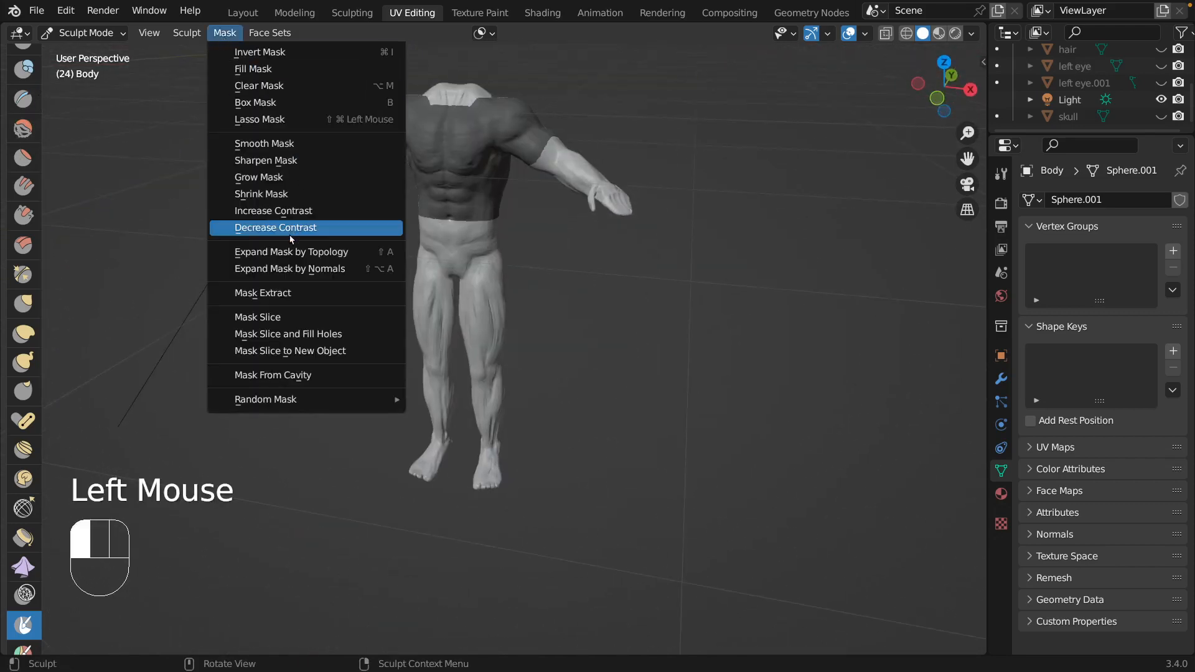
{"action": "left_click", "coordinate": [297, 299]}
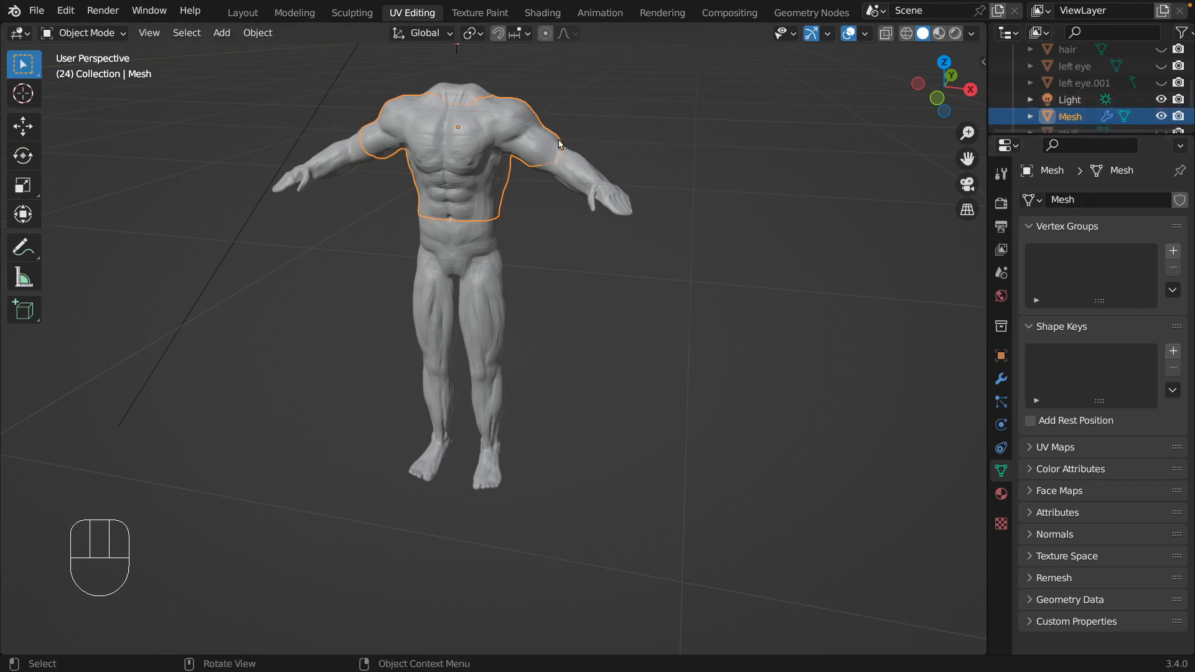
{"action": "middle_click_drag", "start_coordinate": [729, 155], "coordinate": [750, 127]}
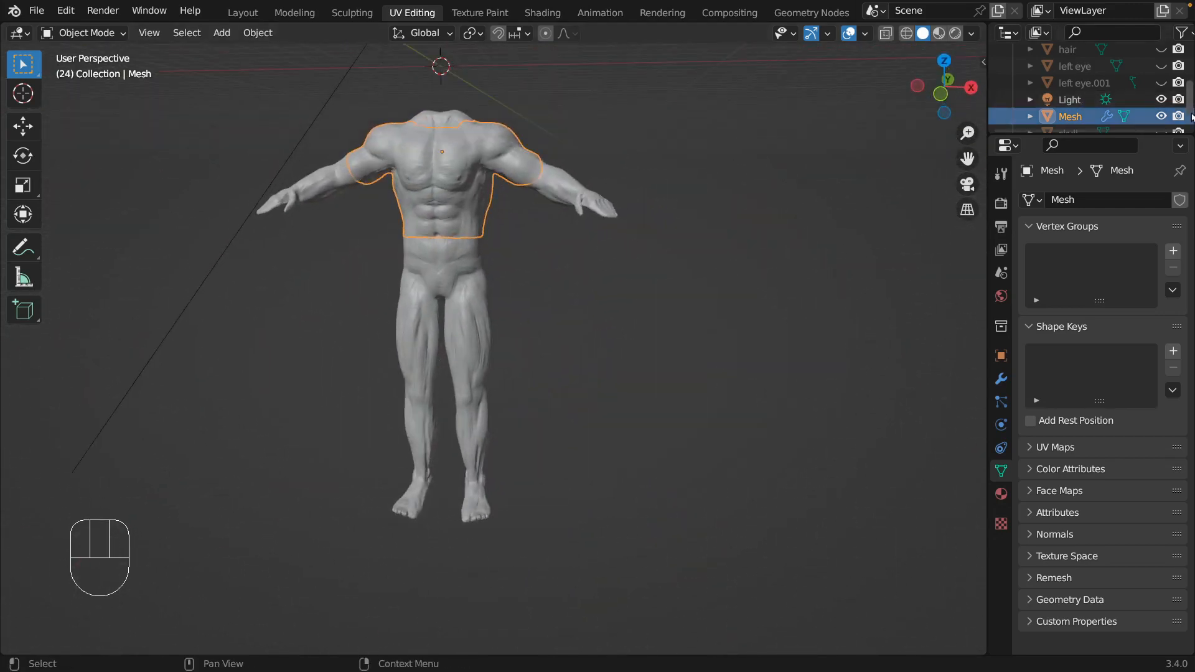
Hide the body in the viewport to isolate the extracted shirt mesh.
{"action": "scroll", "coordinate": [1159, 121], "scroll_direction": "up", "scroll_amount": 4}
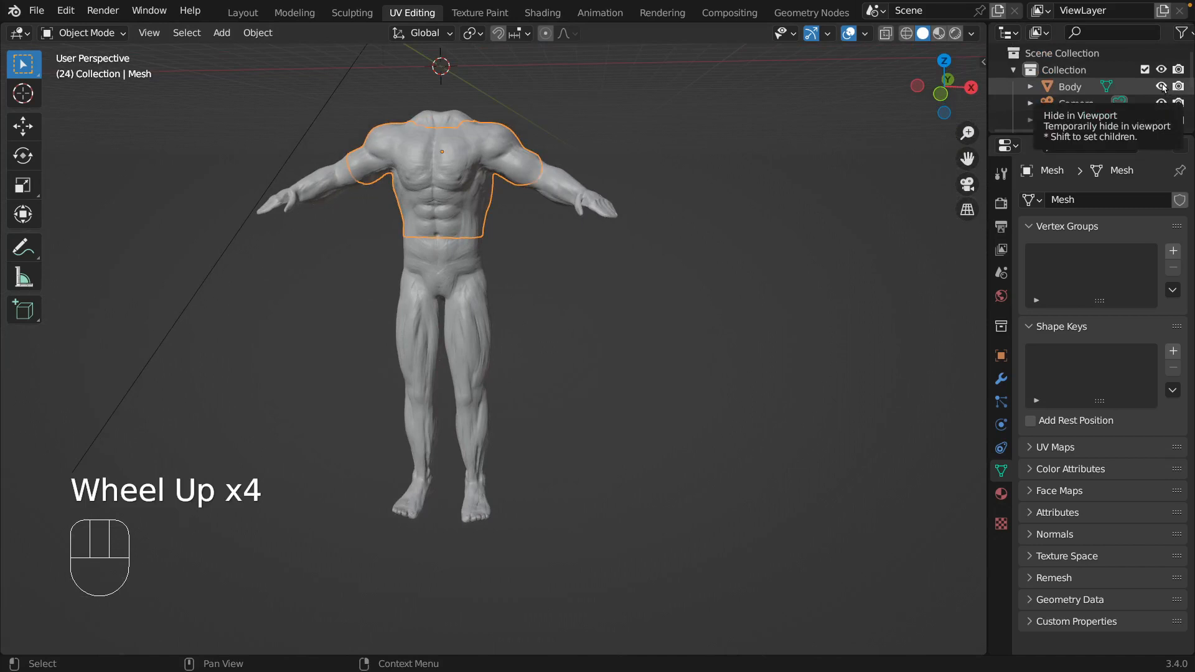
{"action": "left_click", "coordinate": [1161, 87]}
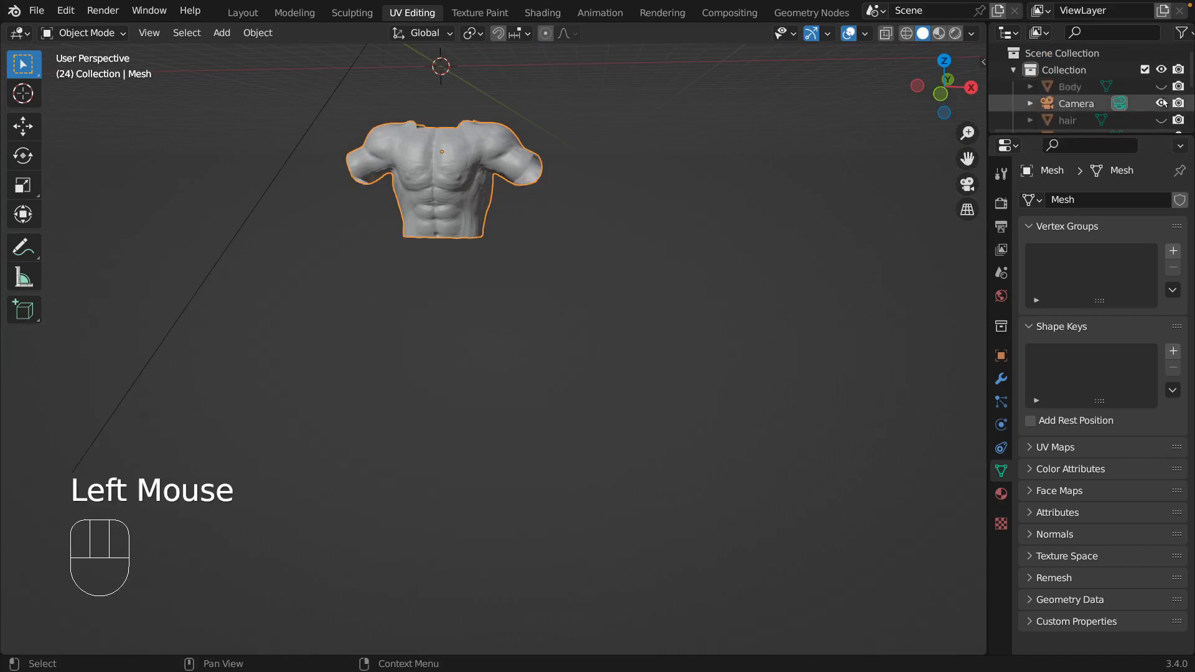
{"action": "scroll", "coordinate": [1144, 104], "scroll_direction": "down", "scroll_amount": 2}
{"action": "scroll", "coordinate": [1144, 104], "scroll_direction": "down", "scroll_amount": 1}
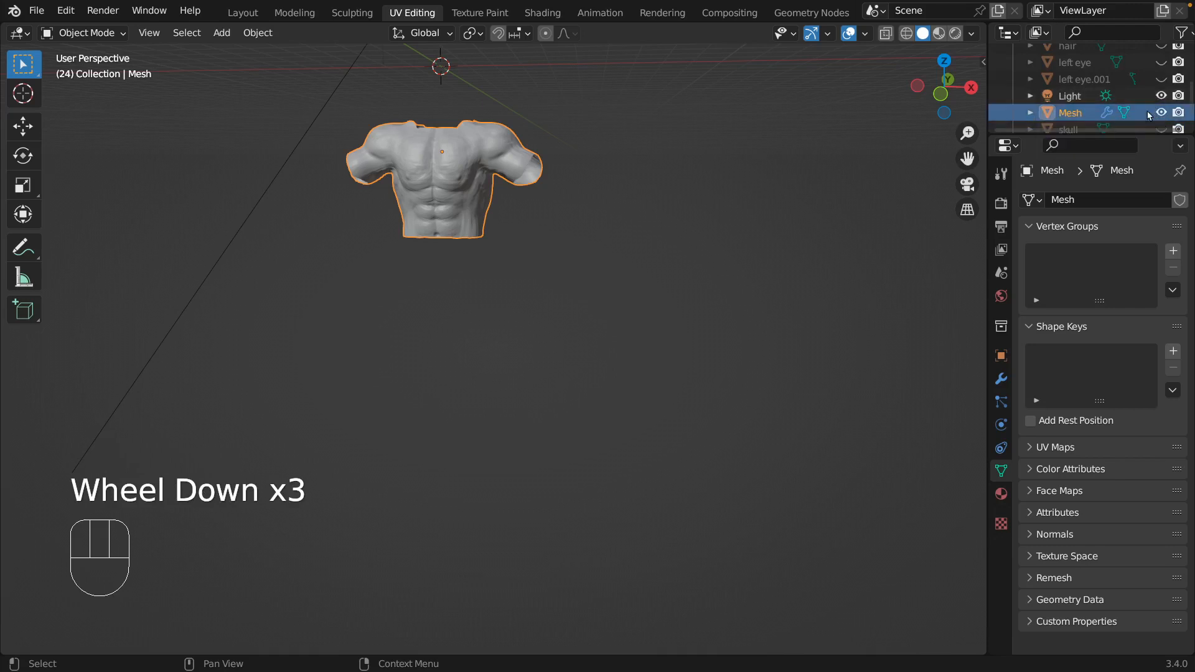
{"action": "scroll", "coordinate": [1145, 87], "scroll_direction": "down", "scroll_amount": 1}
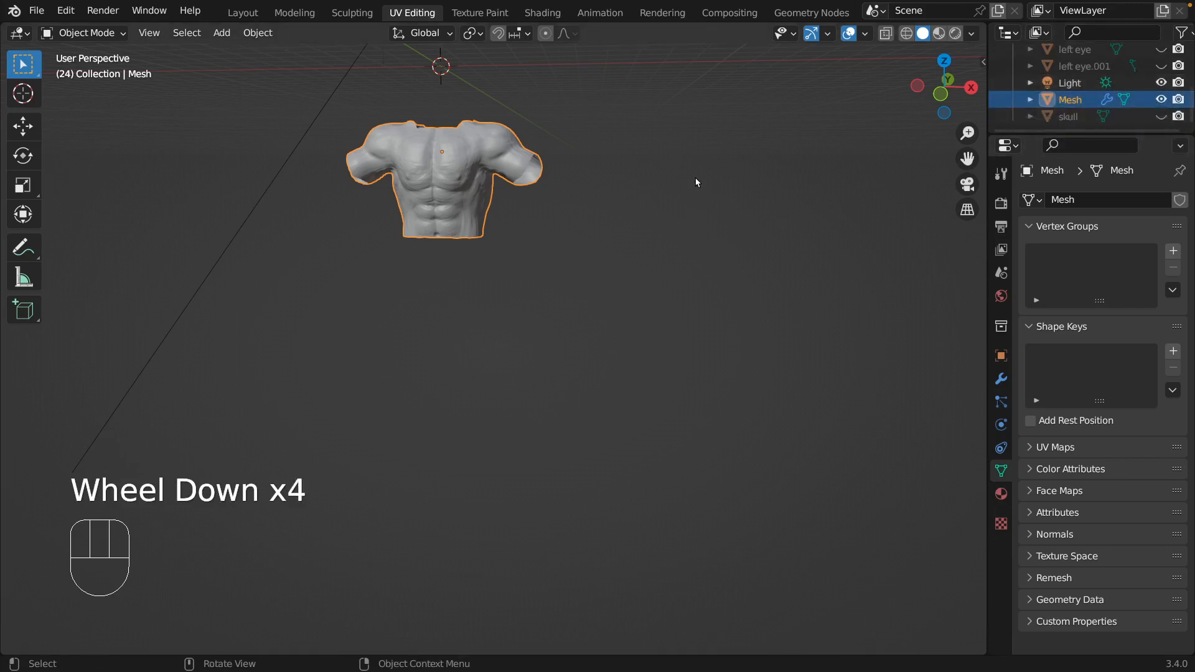
{"action": "middle_click_drag", "start_coordinate": [696, 180], "coordinate": [785, 218]}
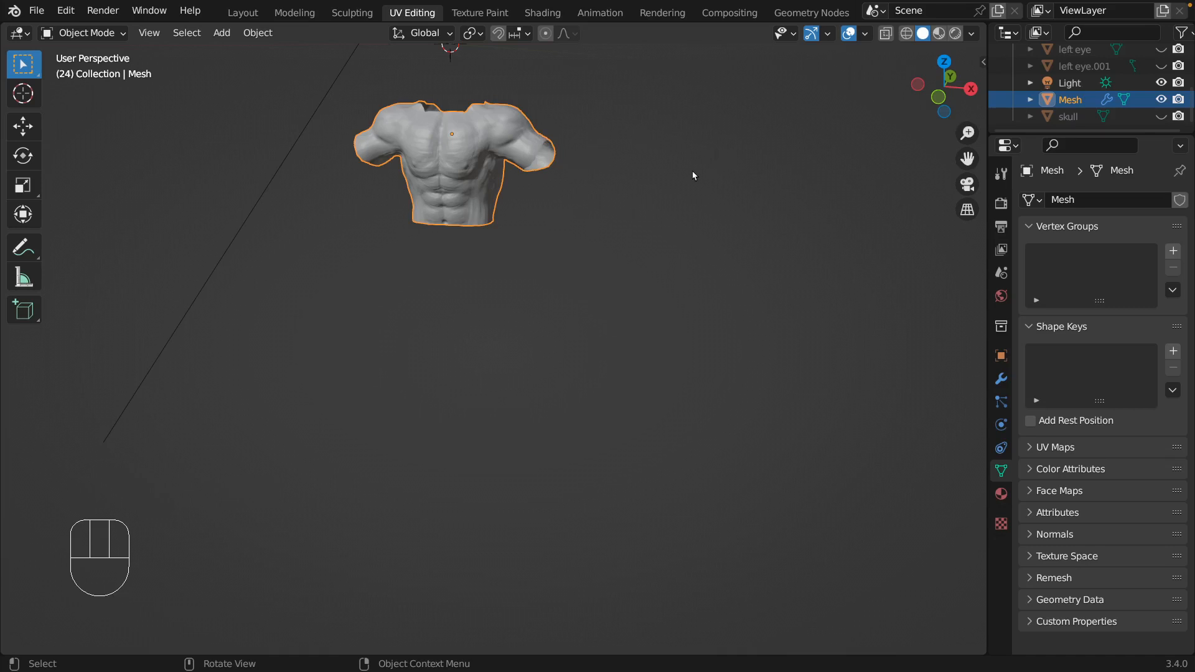
Undo hiding the body and step back through the preceding changes.
{"action": "key", "text": "super+z"}
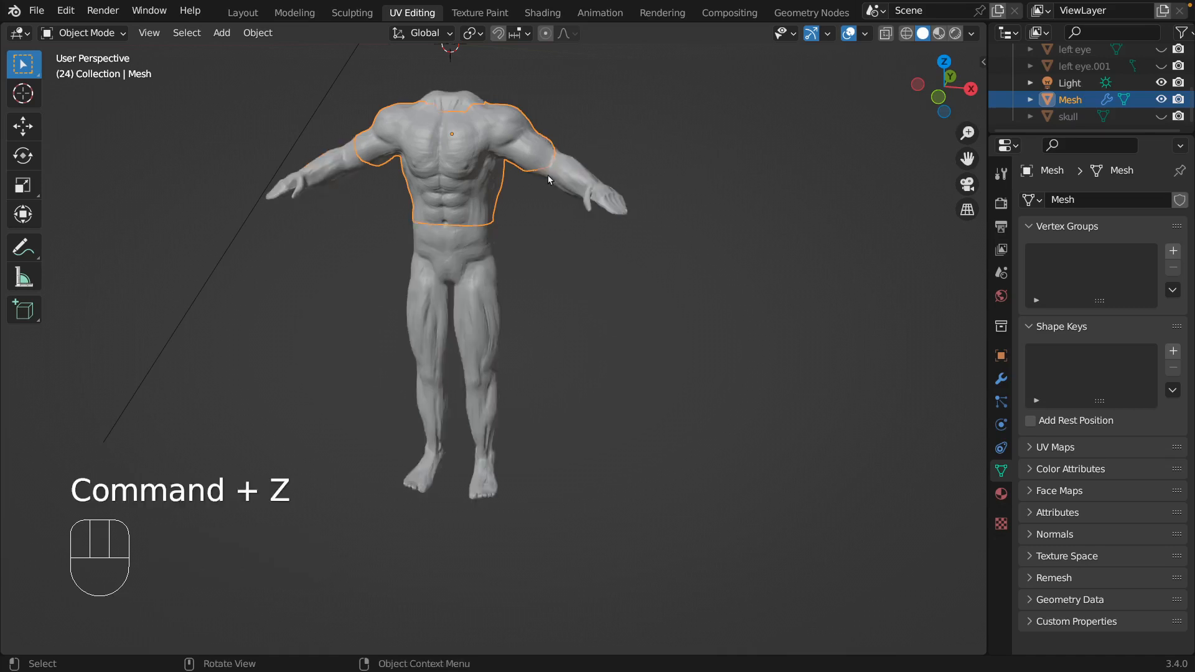
{"action": "key", "text": "super+z"}
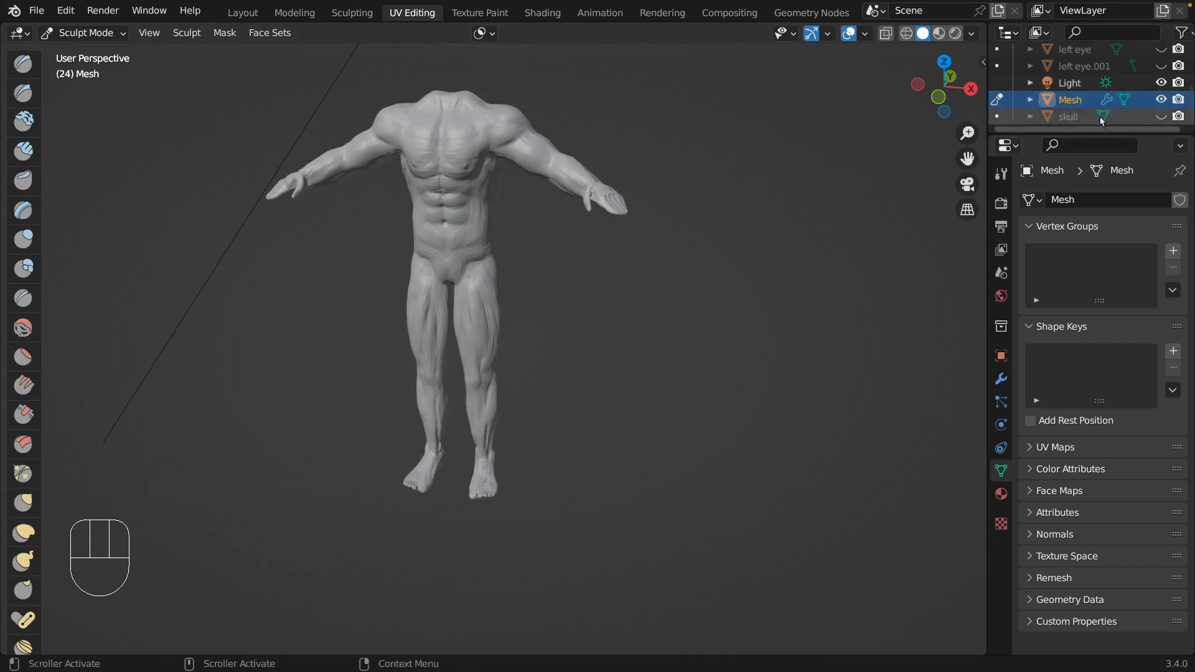
{"action": "scroll", "coordinate": [1080, 109], "scroll_direction": "up", "scroll_amount": 2}
{"action": "scroll", "coordinate": [1080, 109], "scroll_direction": "down", "scroll_amount": 2}
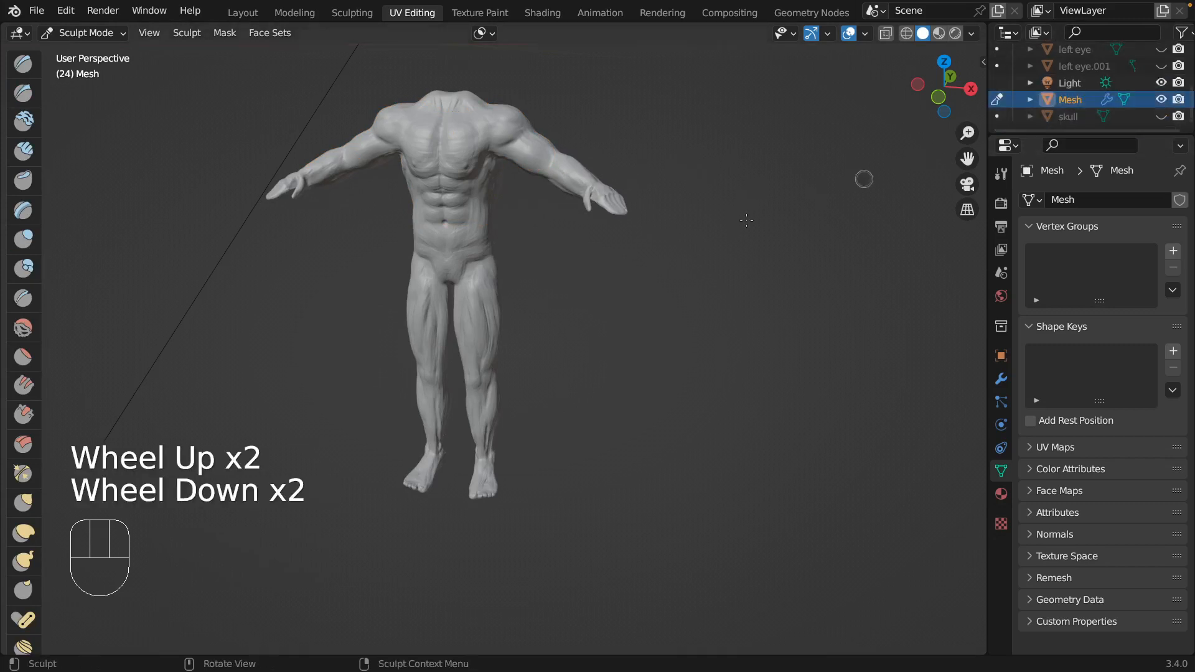
{"action": "key", "text": "super+z"}
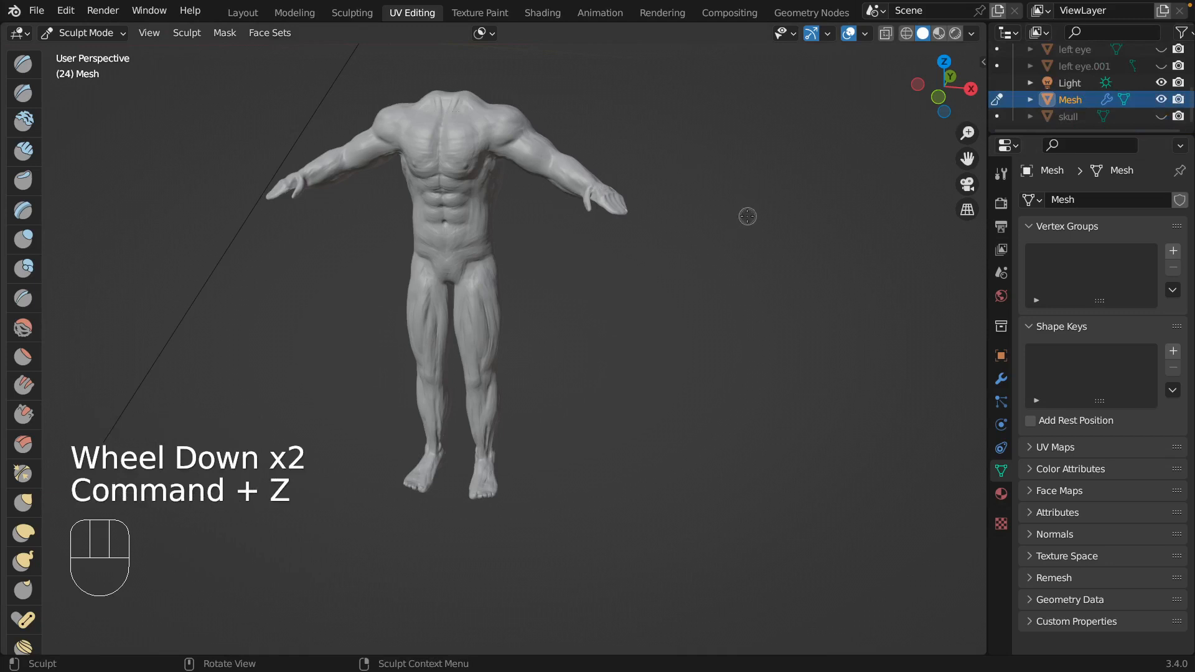
{"action": "left_click", "coordinate": [1029, 97]}
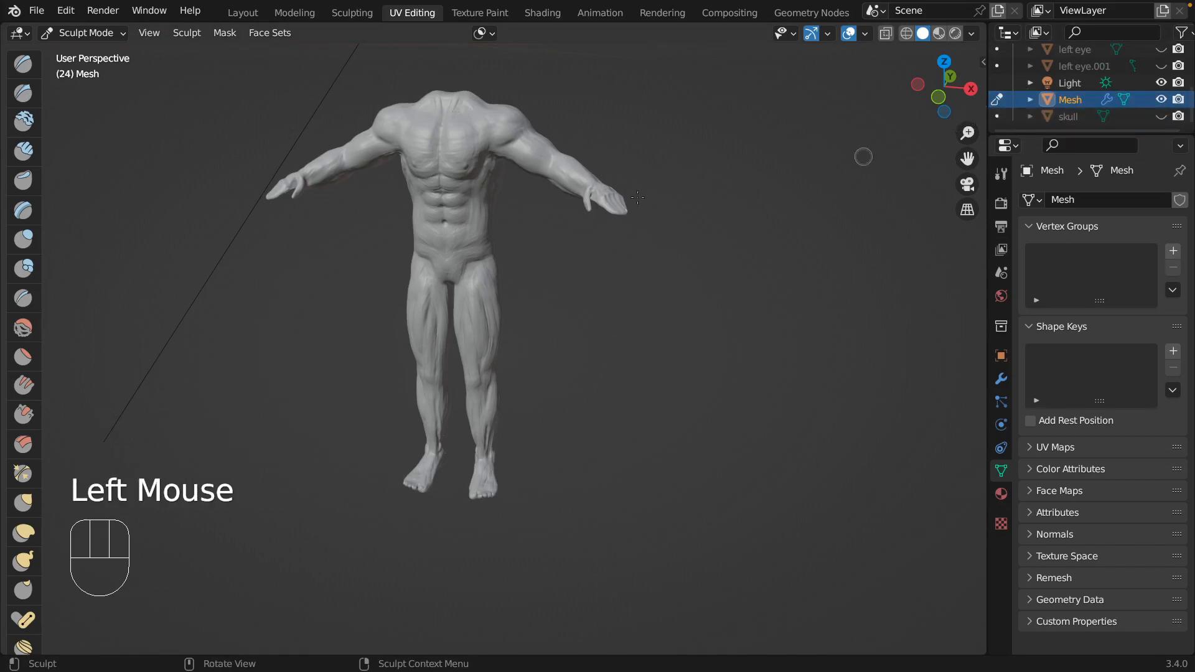
{"action": "key", "text": "super+z"}
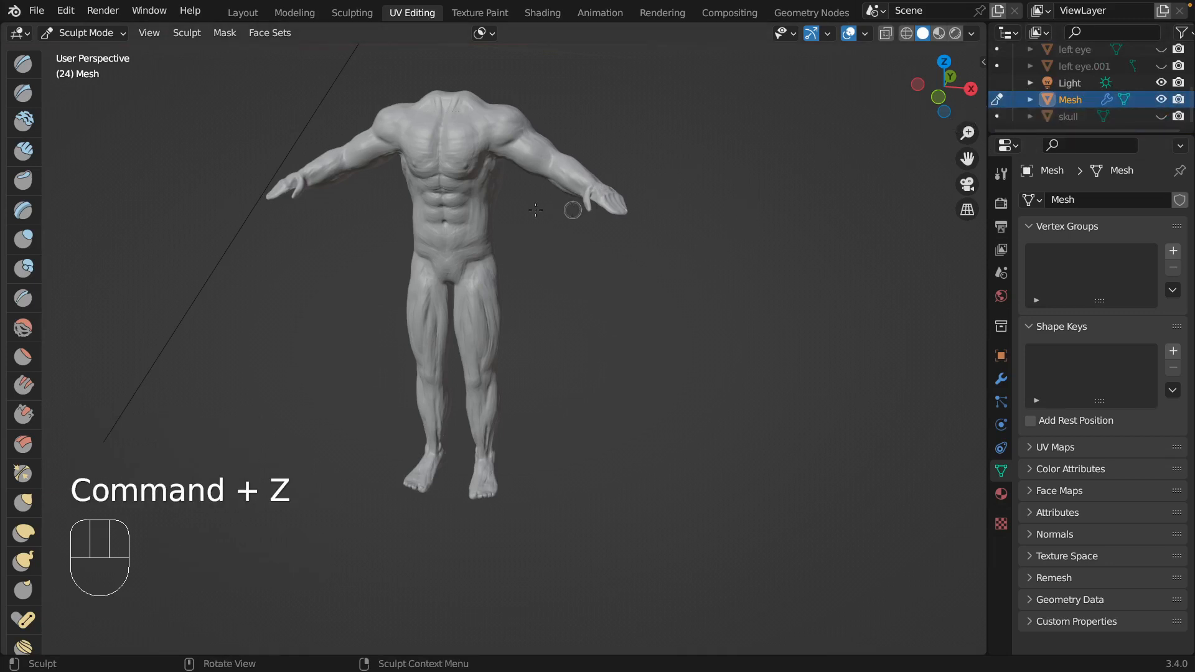
{"action": "left_click", "coordinate": [66, 11]}
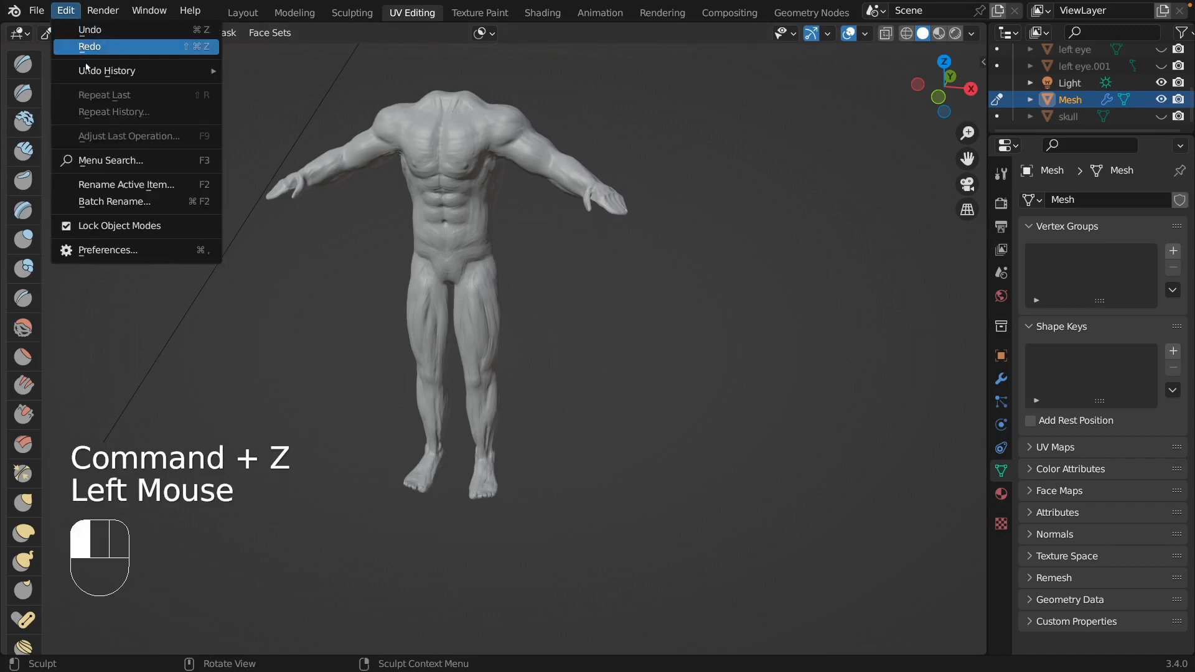
{"action": "mouse_move", "coordinate": [90, 73]}
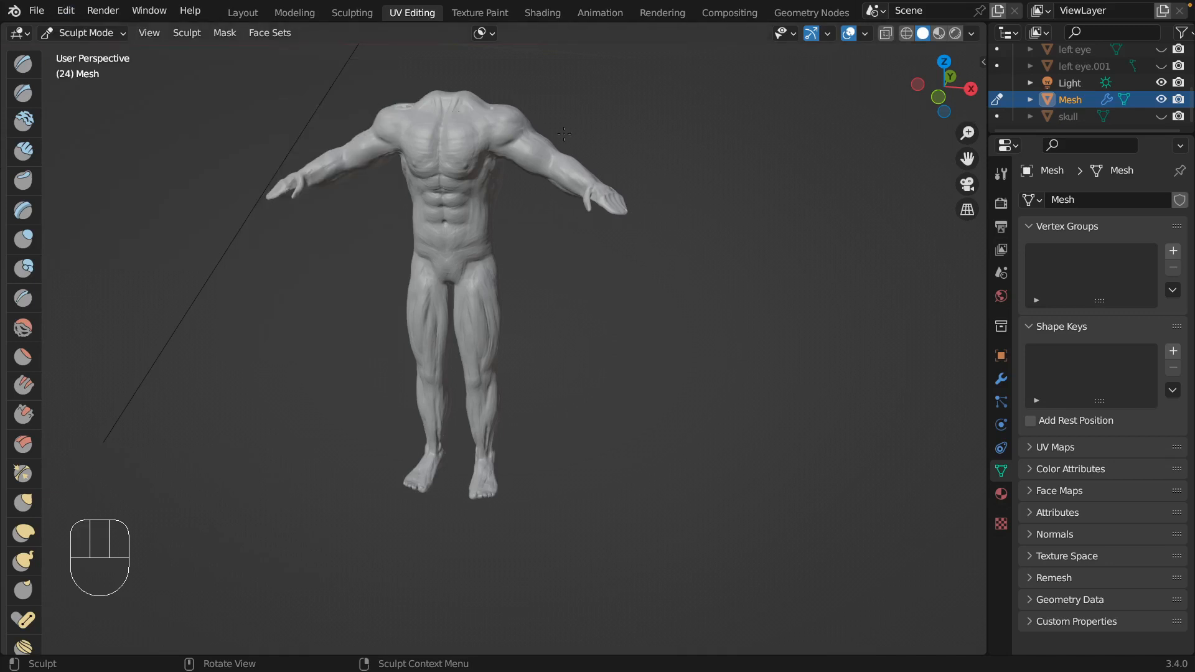
Delete the previously extracted shirt object, Mesh, from the scene collection.
{"action": "scroll", "coordinate": [1155, 73], "scroll_direction": "up", "scroll_amount": 2}
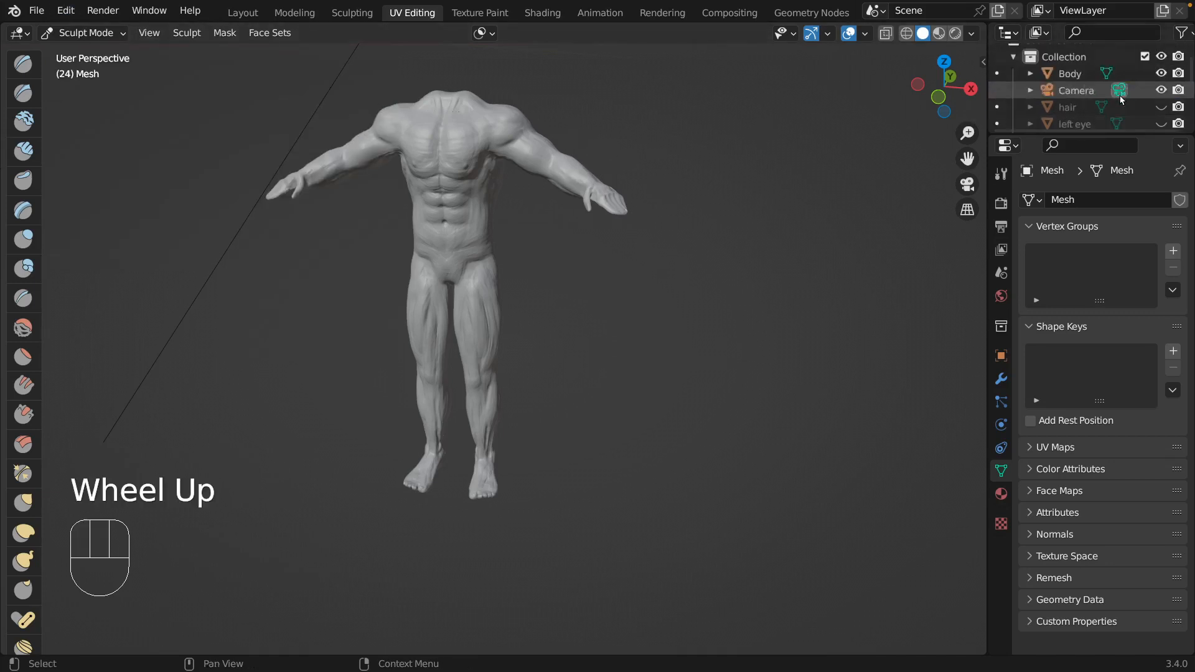
{"action": "scroll", "coordinate": [1155, 73], "scroll_direction": "down", "scroll_amount": 1}
{"action": "scroll", "coordinate": [1126, 87], "scroll_direction": "down", "scroll_amount": 2}
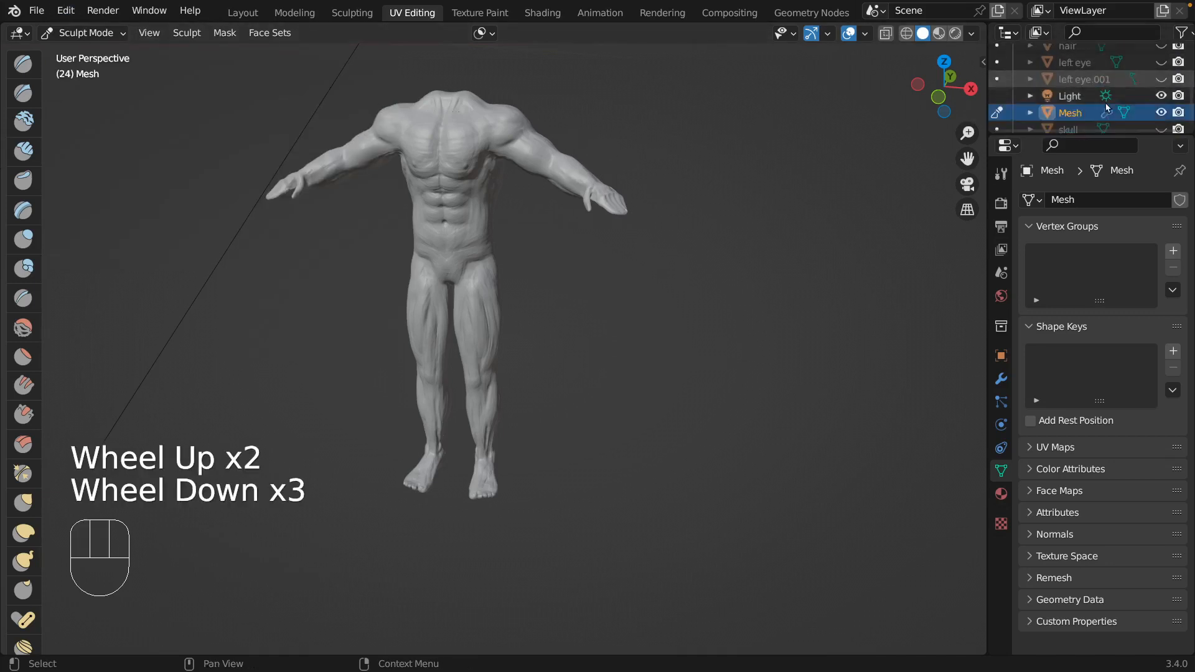
{"action": "right_click", "coordinate": [1081, 100]}
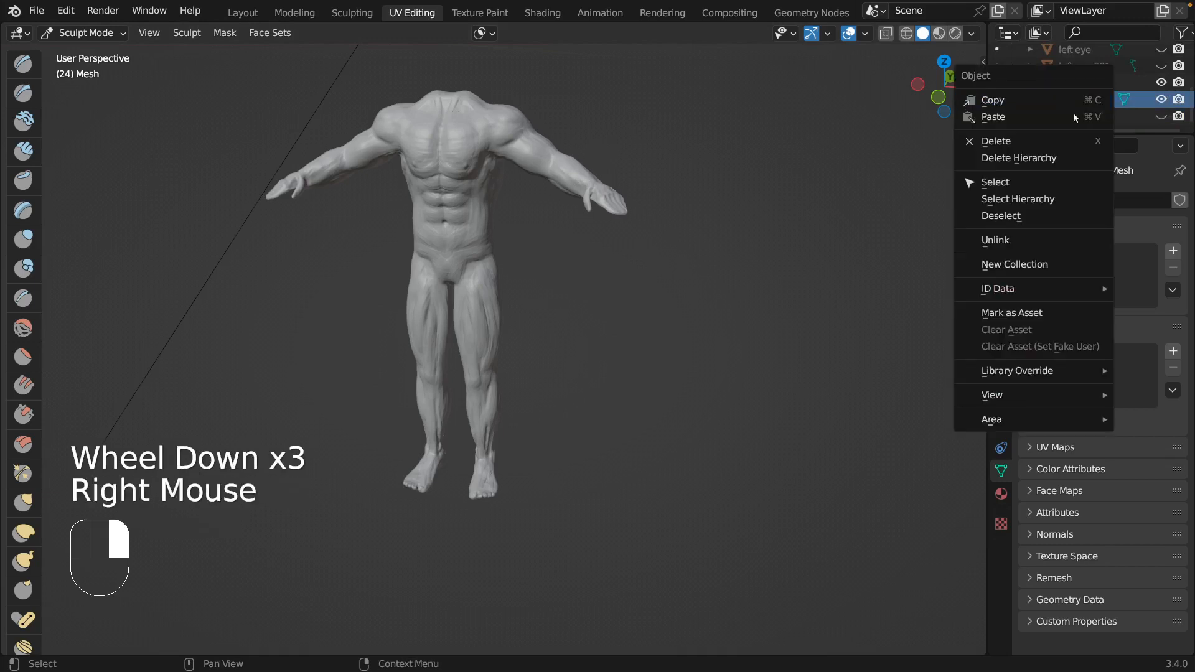
{"action": "left_click", "coordinate": [1036, 140]}
Select the Body in Sculpt Mode and run Mask Extract on the masked shirt area with Extract as Solid disabled.
{"action": "scroll", "coordinate": [1060, 114], "scroll_direction": "up", "scroll_amount": 3}
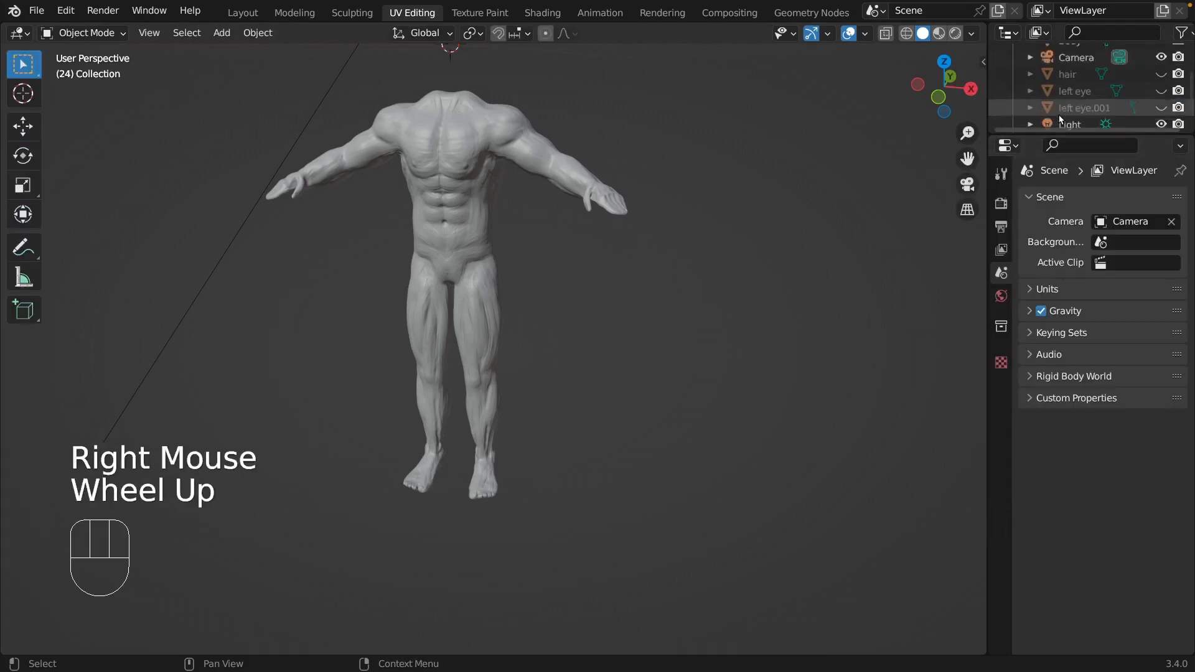
{"action": "left_click", "coordinate": [1071, 93]}
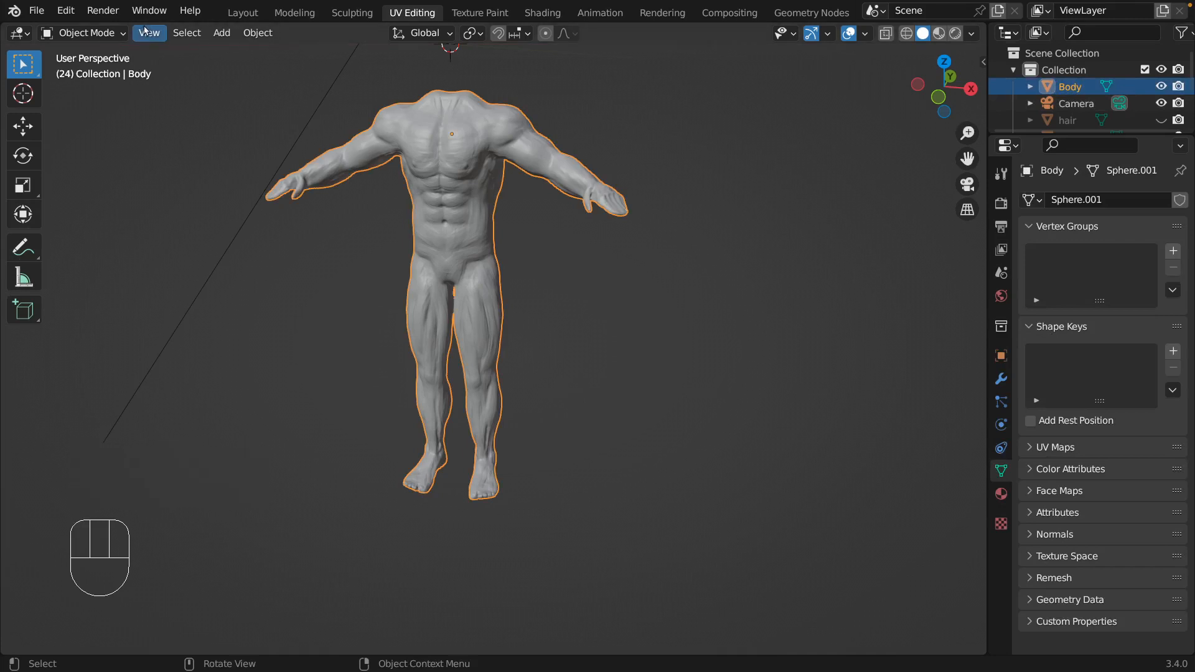
{"action": "left_click", "coordinate": [83, 33]}
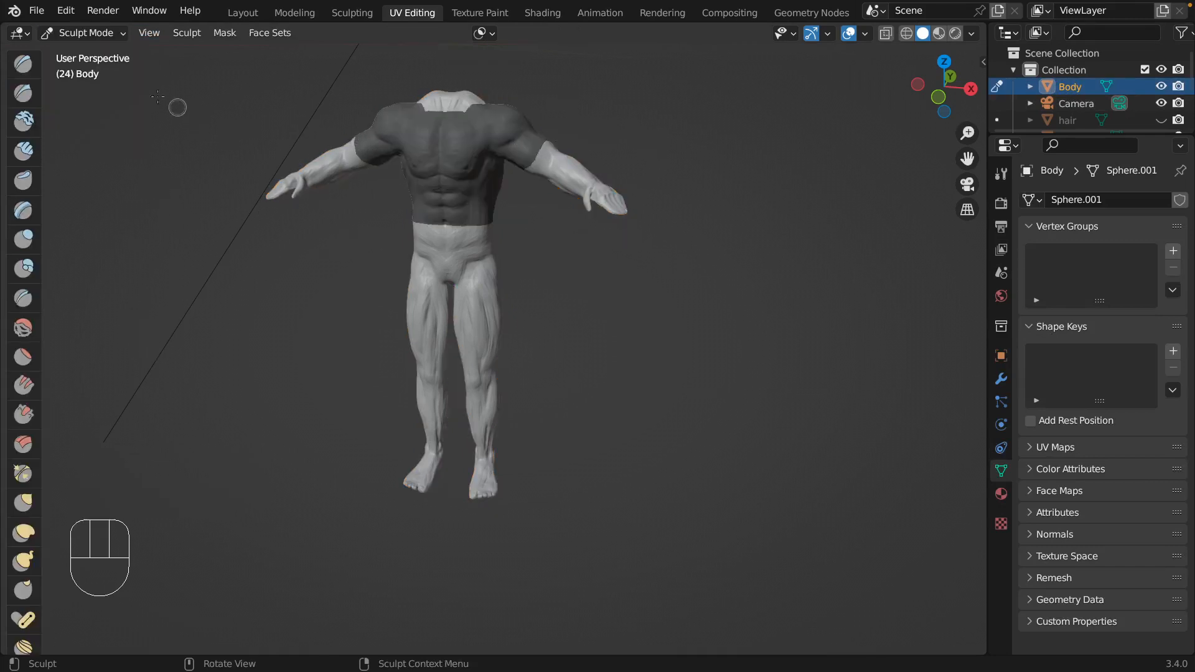
{"action": "left_click", "coordinate": [215, 35]}
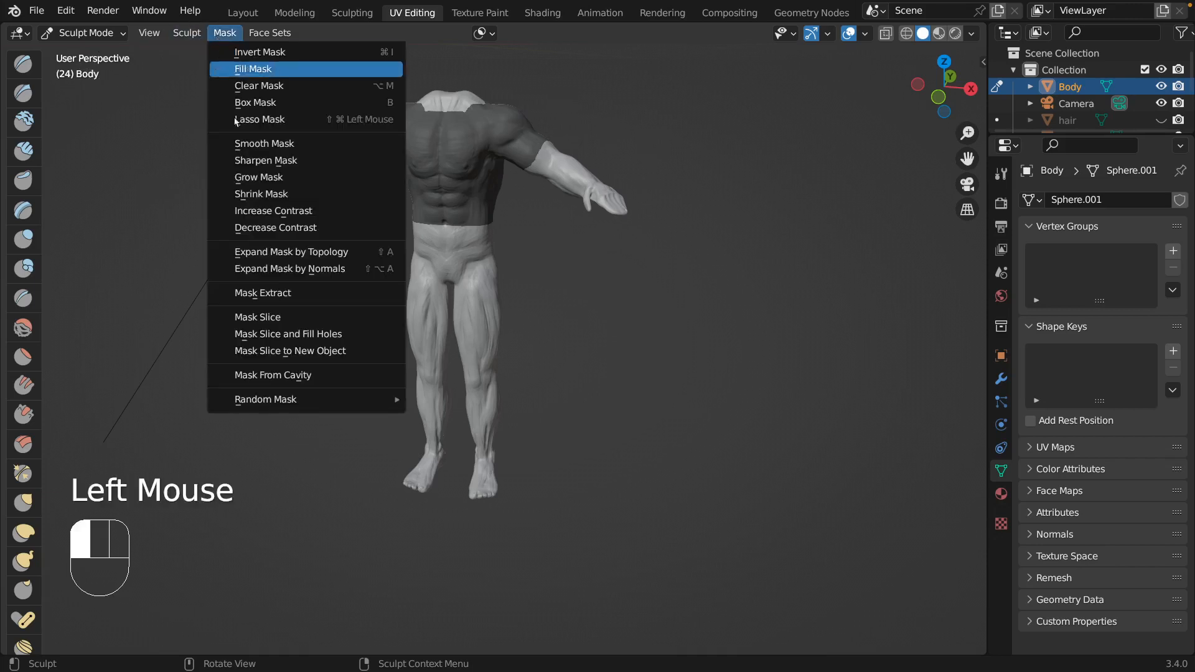
{"action": "left_click", "coordinate": [288, 300]}
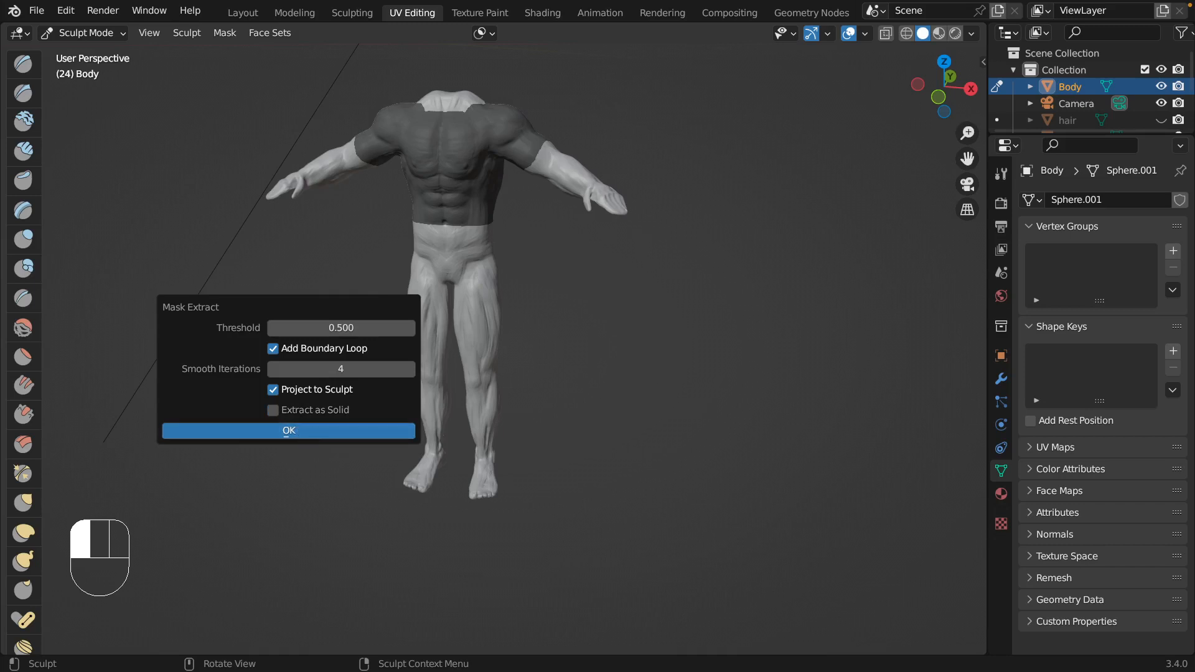
{"action": "left_click", "coordinate": [289, 430]}
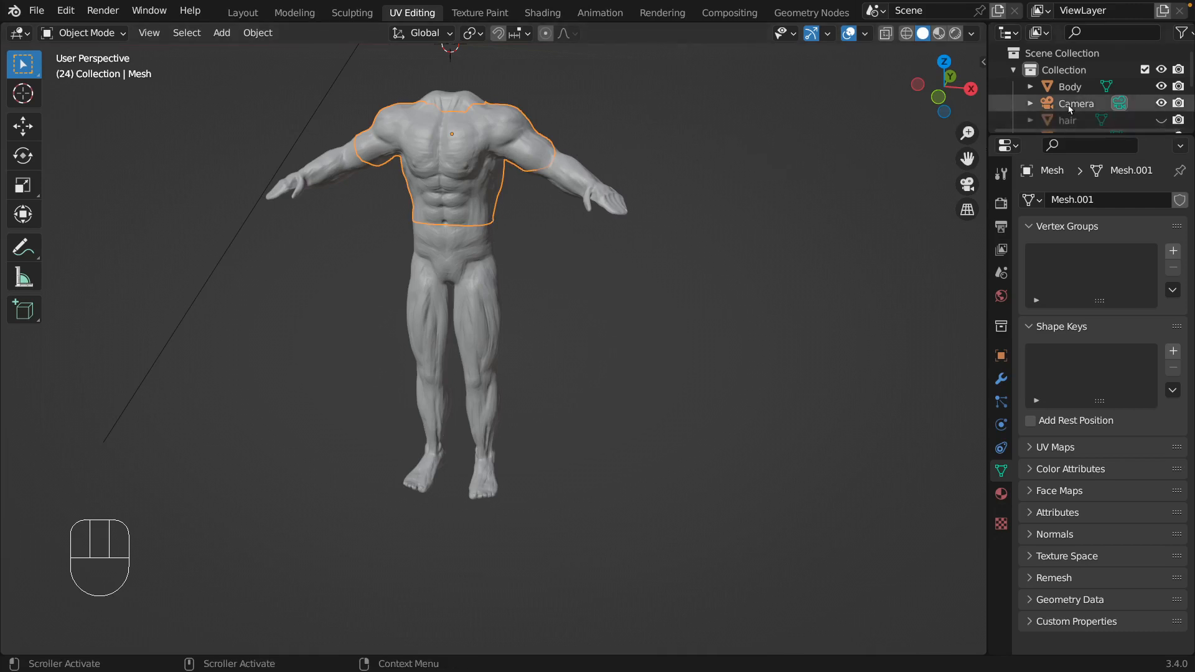
Examine the new shirt mesh on the body from the front, side and back.
{"action": "scroll", "coordinate": [1068, 106], "scroll_direction": "down", "scroll_amount": 3}
{"action": "scroll", "coordinate": [1068, 104], "scroll_direction": "down", "scroll_amount": 2}
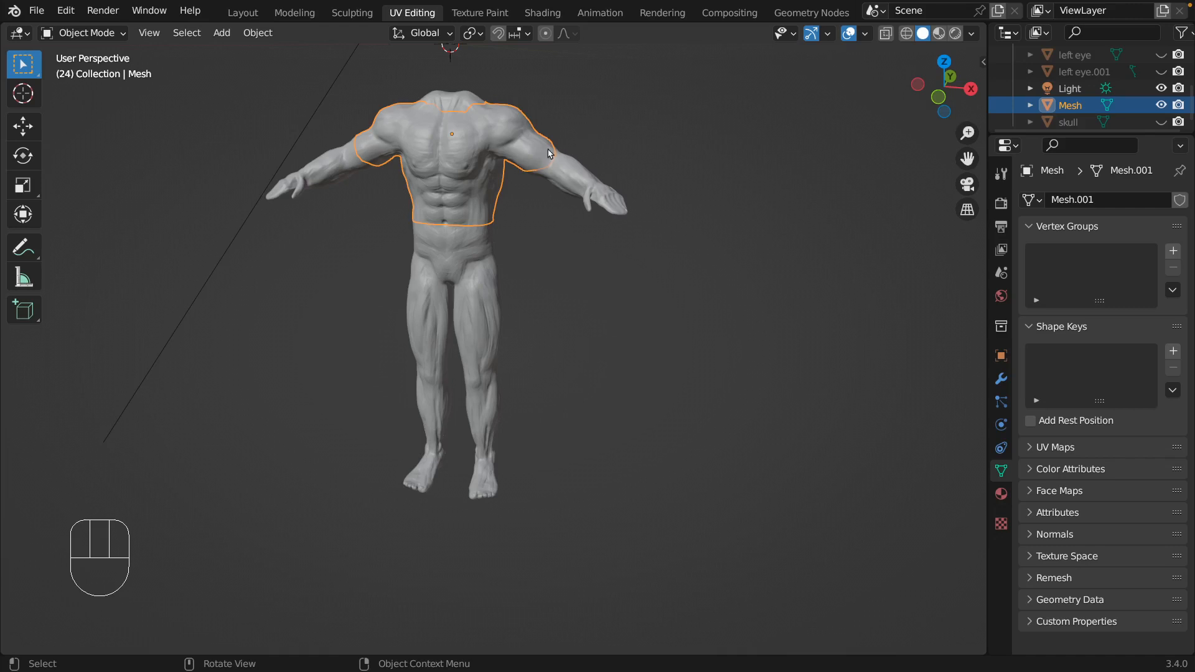
{"action": "middle_click_drag", "start_coordinate": [553, 148], "coordinate": [553, 142]}
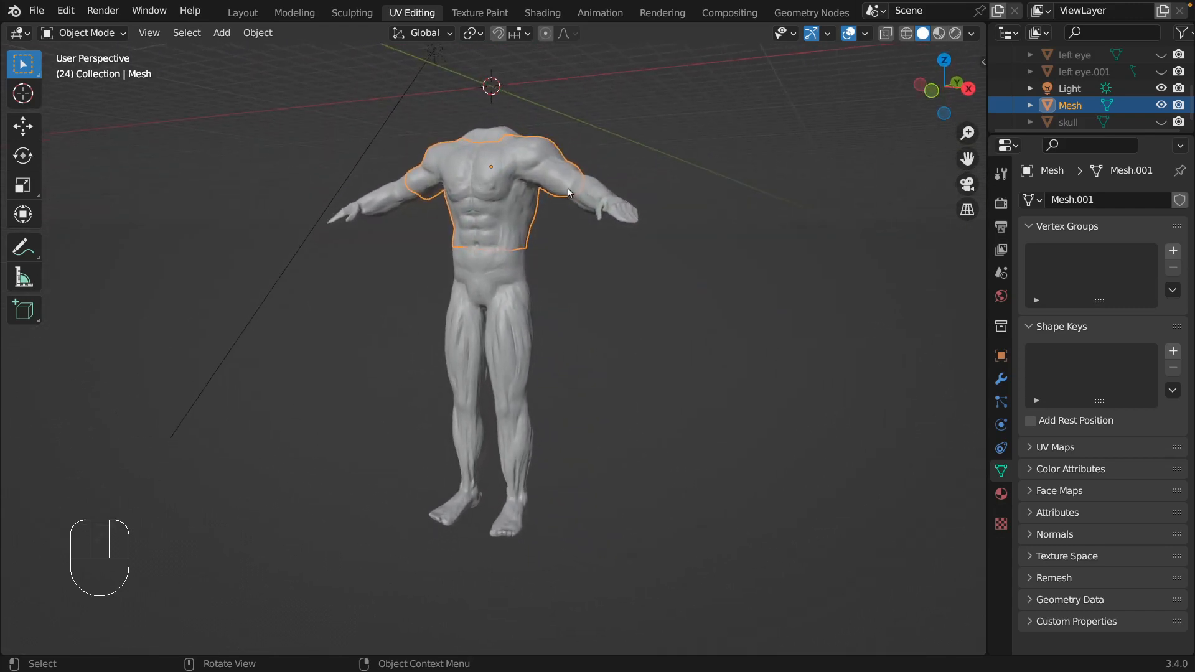
{"action": "middle_click_drag", "start_coordinate": [572, 185], "coordinate": [538, 180]}
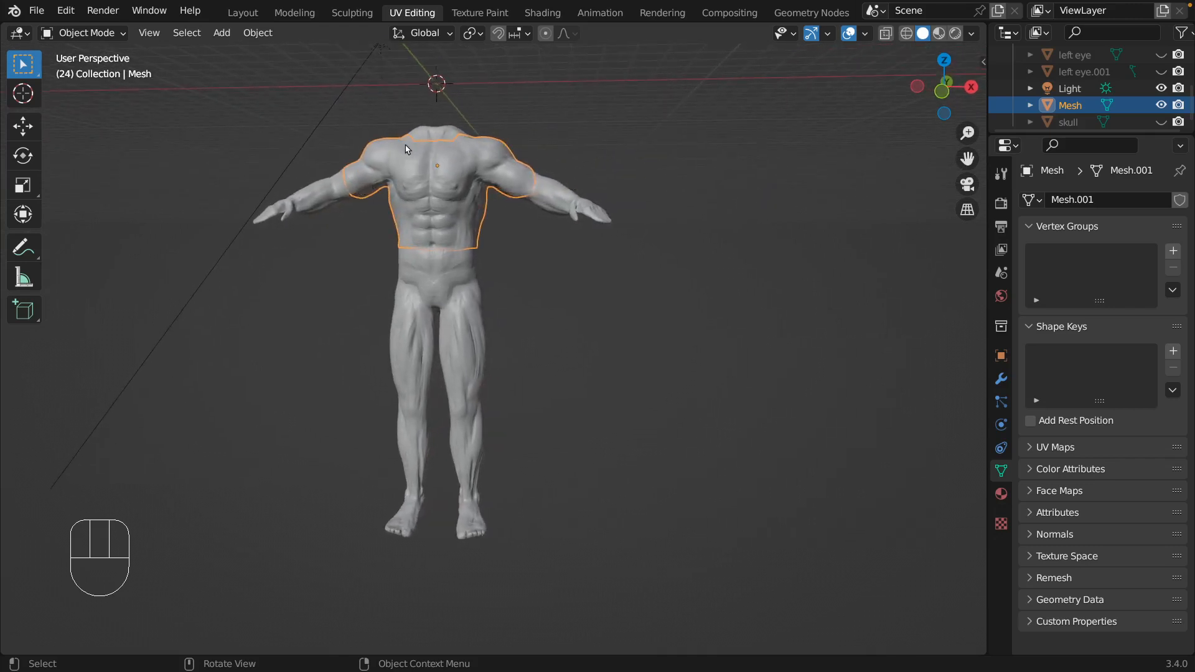
{"action": "middle_click_drag", "start_coordinate": [486, 197], "coordinate": [480, 197]}
{"action": "scroll", "coordinate": [479, 192], "scroll_direction": "left", "scroll_amount": 15}
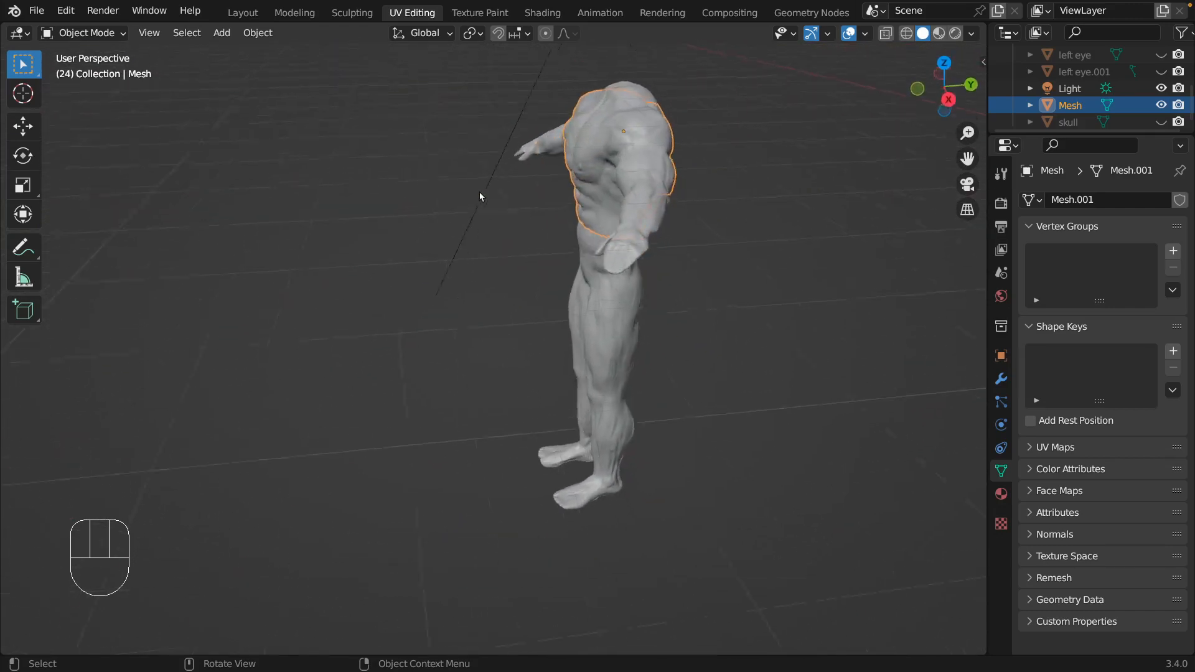
{"action": "scroll", "coordinate": [479, 196], "scroll_direction": "right", "scroll_amount": 12}
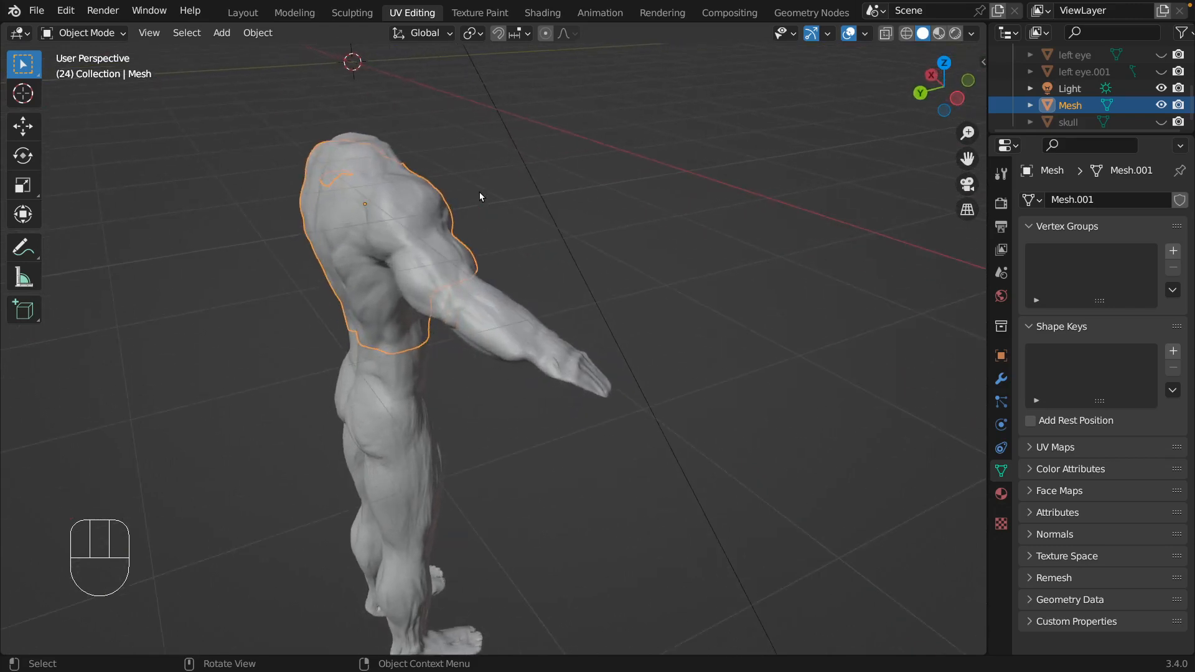
{"action": "scroll", "coordinate": [479, 193], "scroll_direction": "right", "scroll_amount": 5}
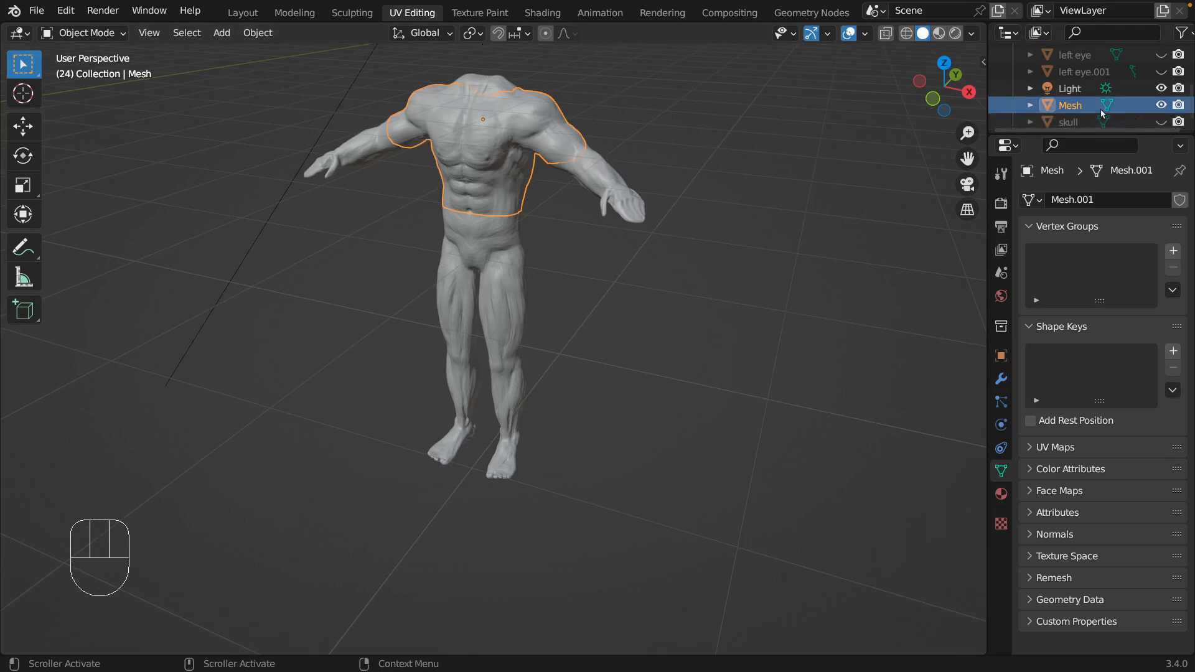
Hide the Body and deselect the extracted shirt mesh.
{"action": "scroll", "coordinate": [1114, 114], "scroll_direction": "up", "scroll_amount": 5}
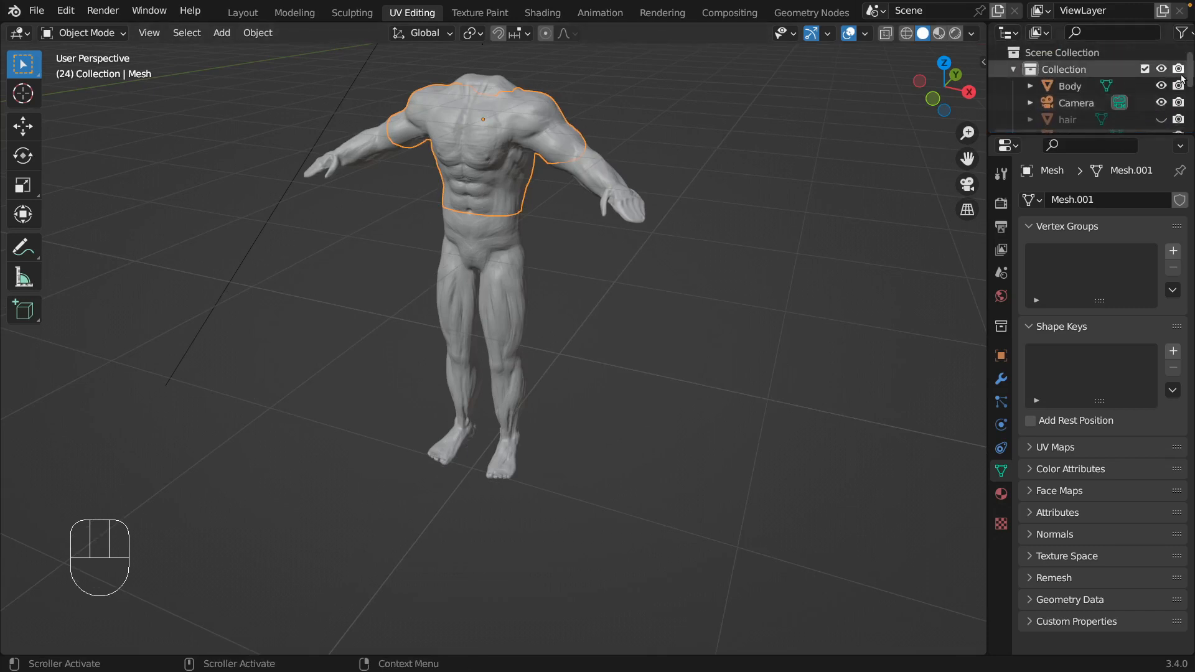
{"action": "left_click", "coordinate": [1161, 86]}
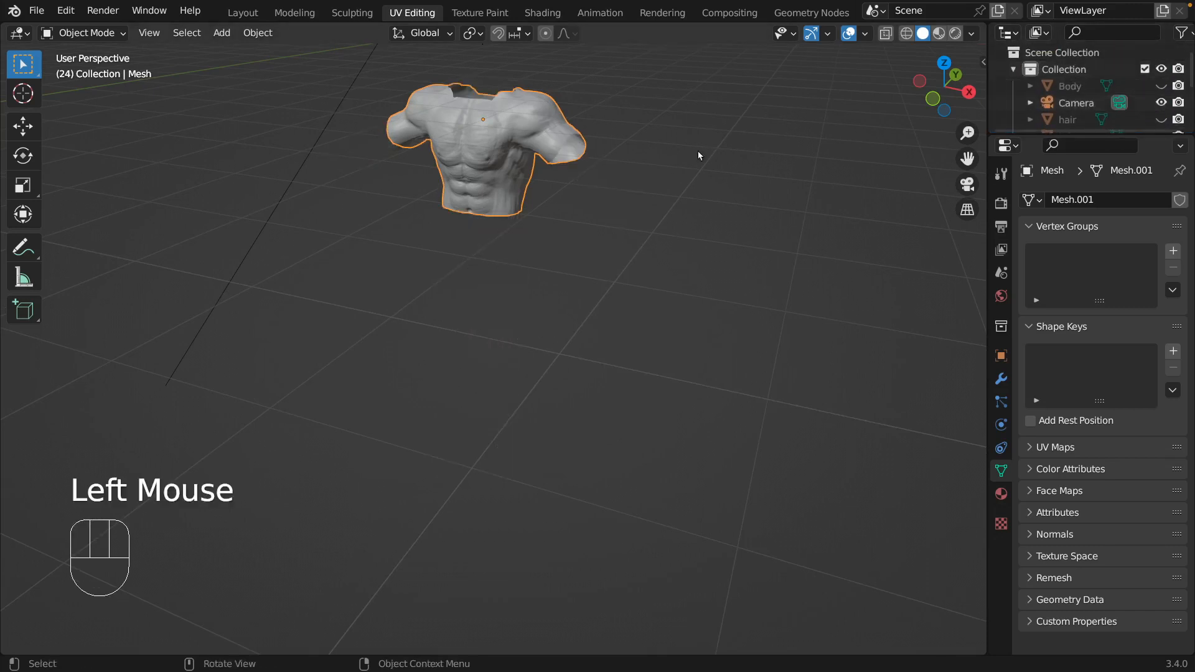
{"action": "scroll", "coordinate": [657, 159], "scroll_direction": "right", "scroll_amount": 10}
{"action": "scroll", "coordinate": [657, 159], "scroll_direction": "right", "scroll_amount": 15}
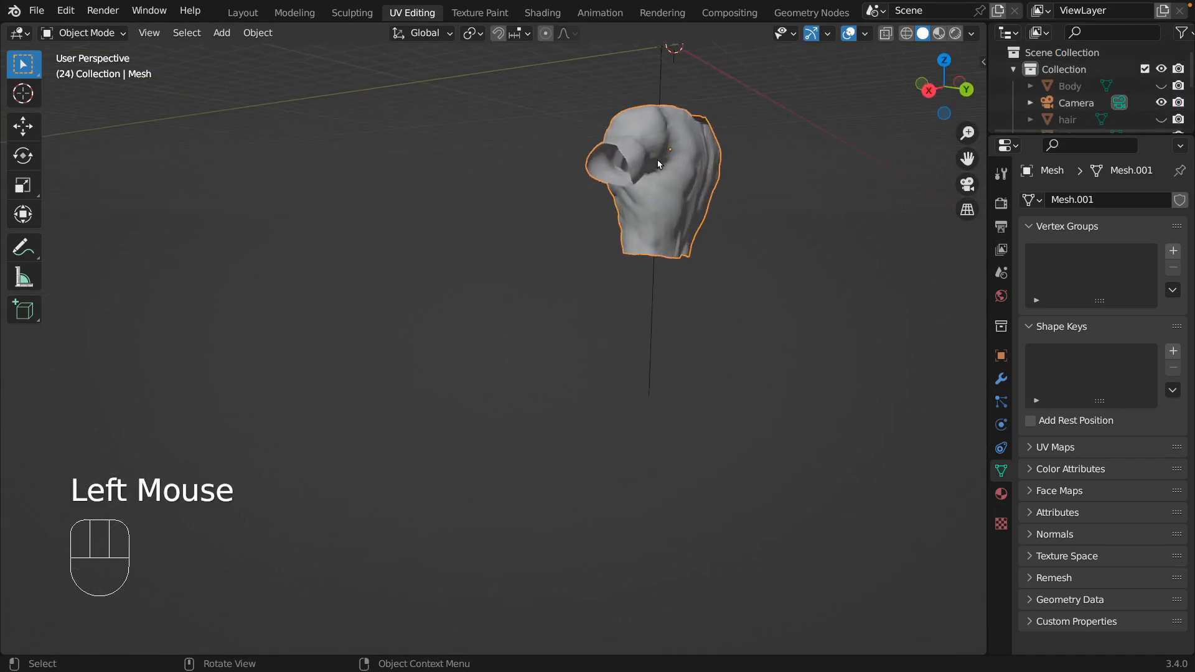
{"action": "left_click", "coordinate": [745, 192]}
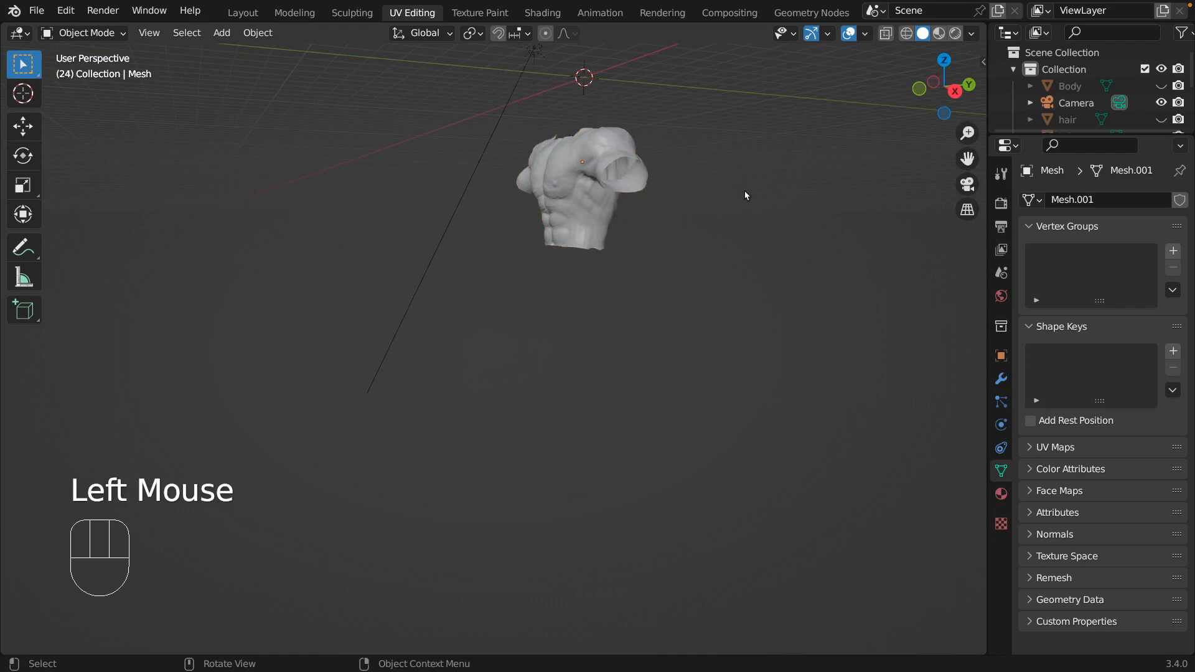
Examine the extracted shirt mesh up close, including the sleeve openings, the neck opening and the inside surface.
{"action": "key", "text": "shift+grave"}
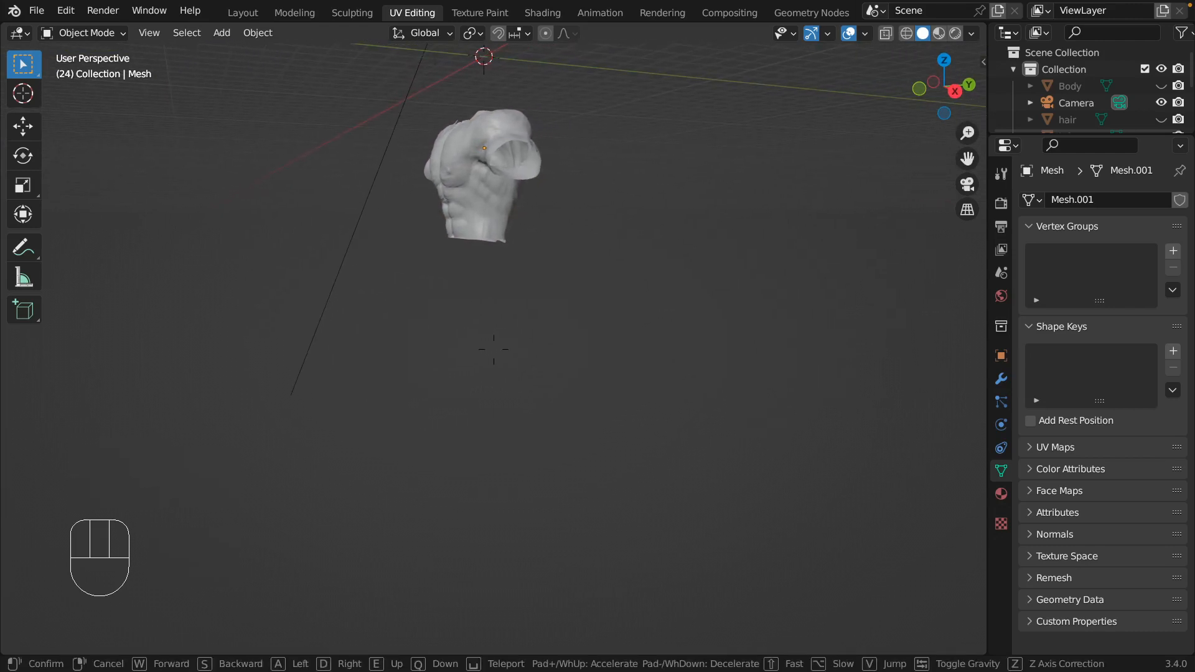
{"action": "key", "text": "shift"}
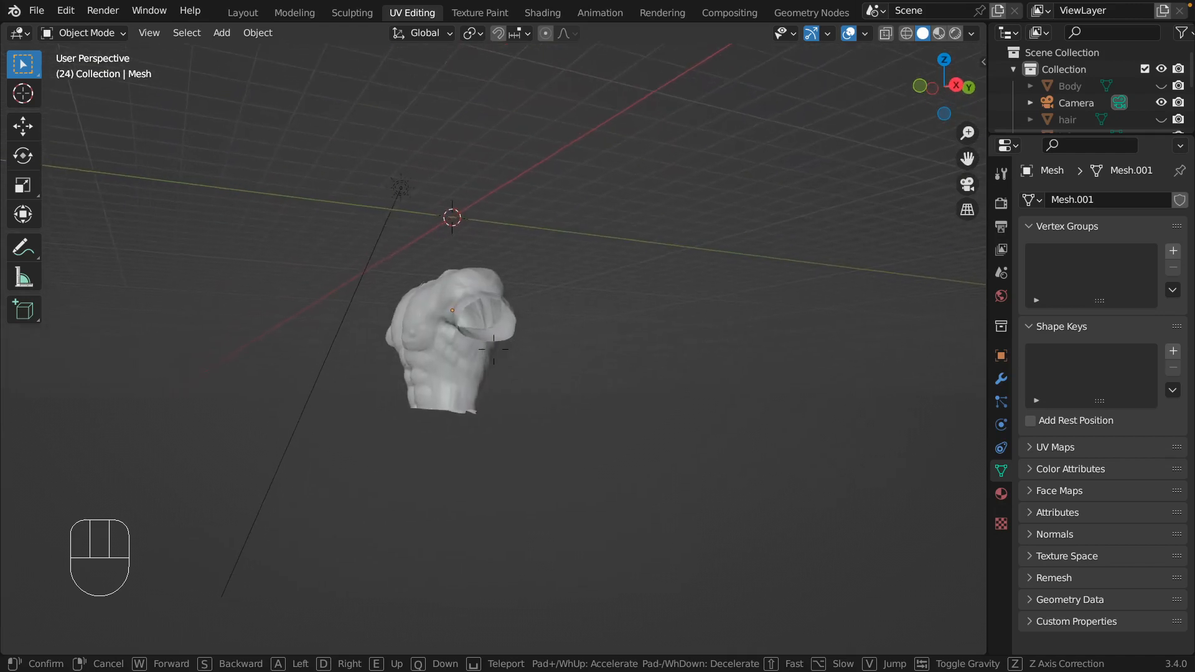
{"action": "key", "text": "w"}
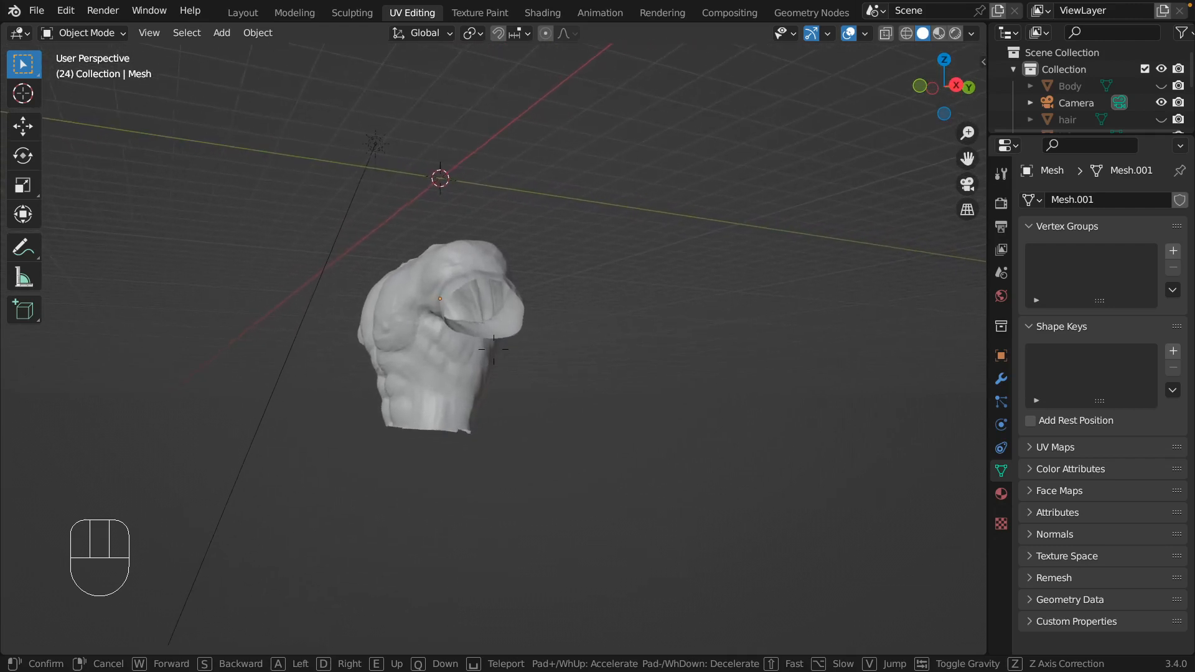
{"action": "key", "text": "w"}
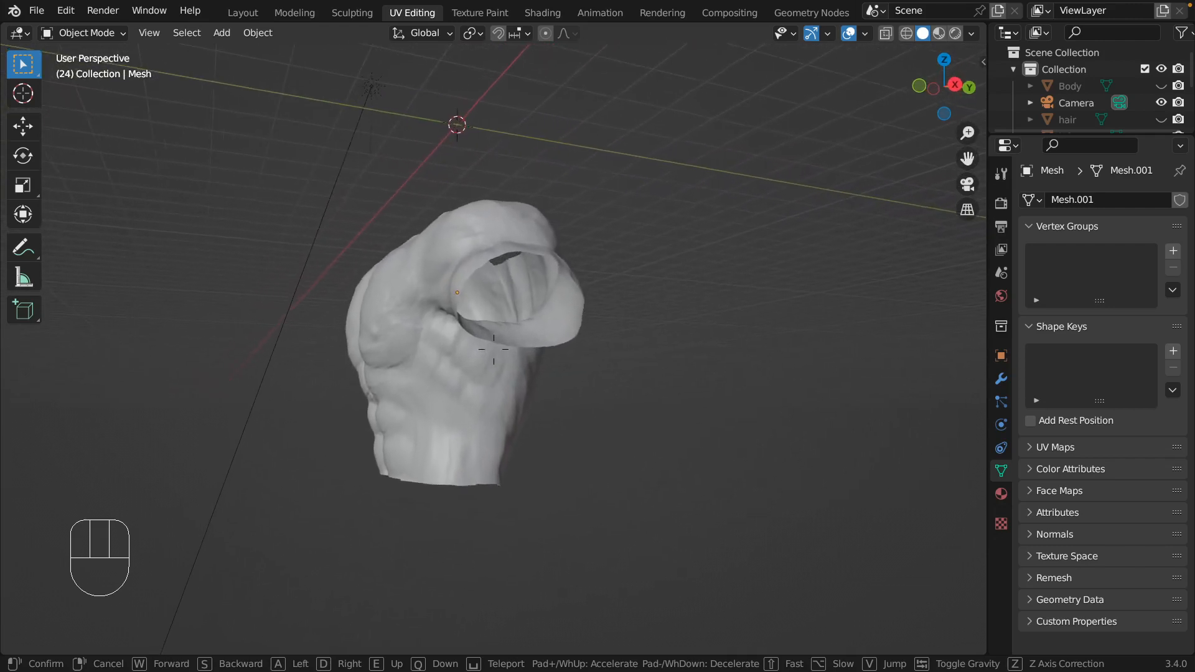
{"action": "key", "text": "w"}
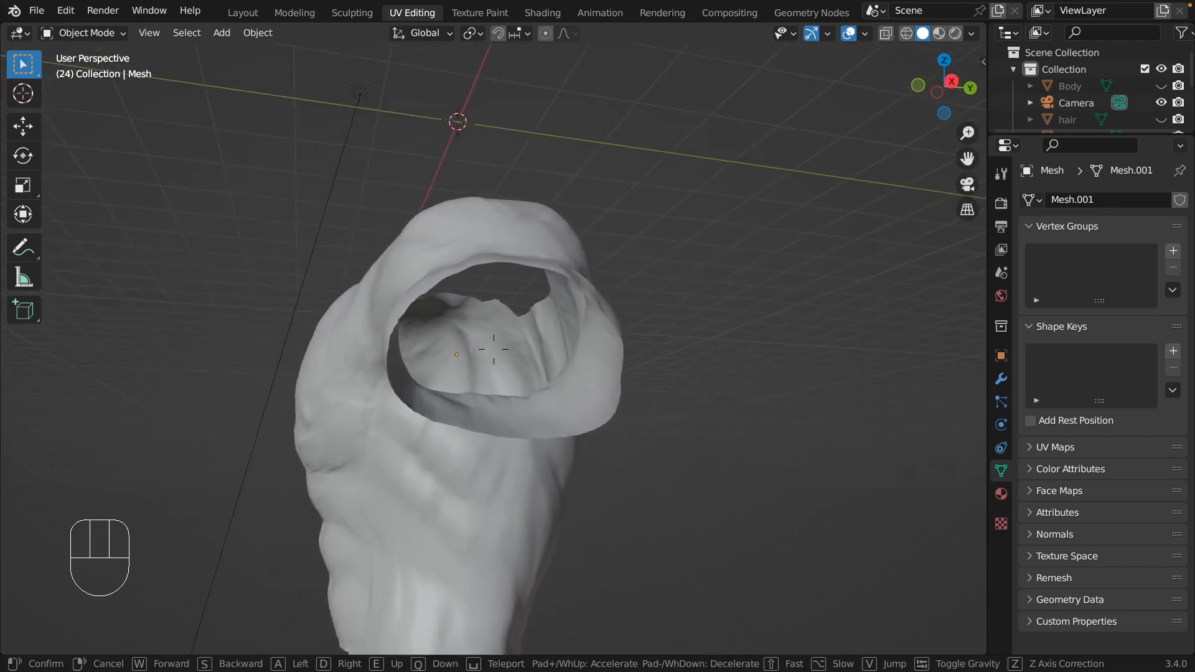
{"action": "key", "text": "w"}
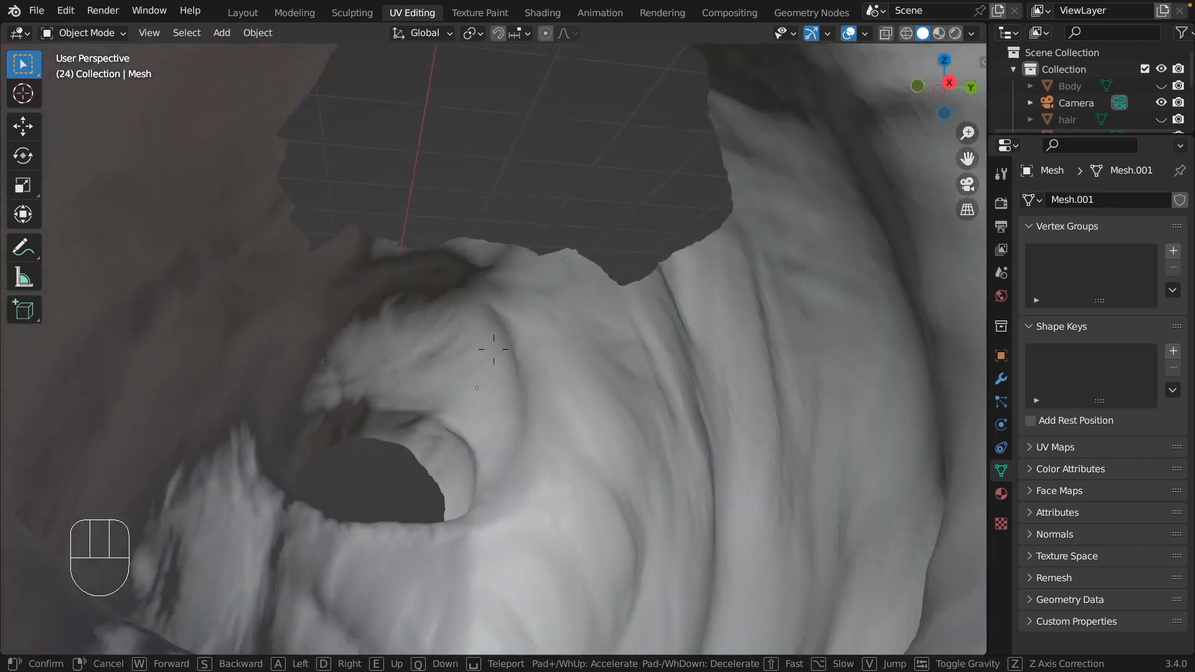
{"action": "key", "text": "w"}
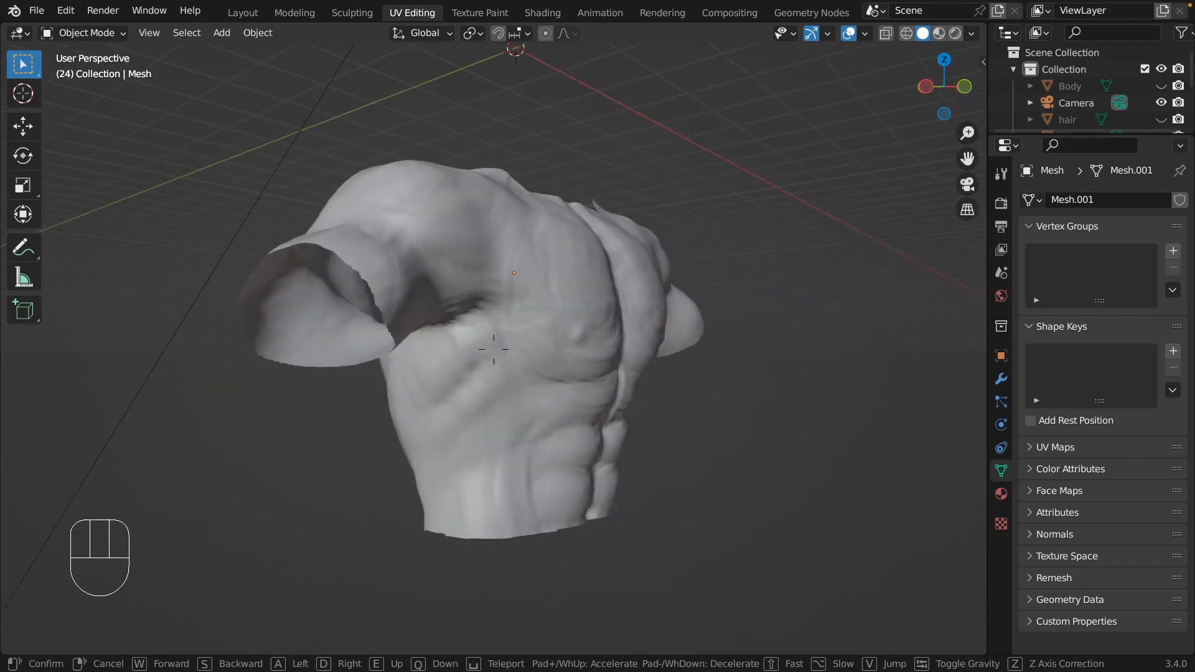
{"action": "left_click", "coordinate": [493, 349]}
{"action": "key", "text": "d"}
{"action": "left_click", "coordinate": [718, 219]}
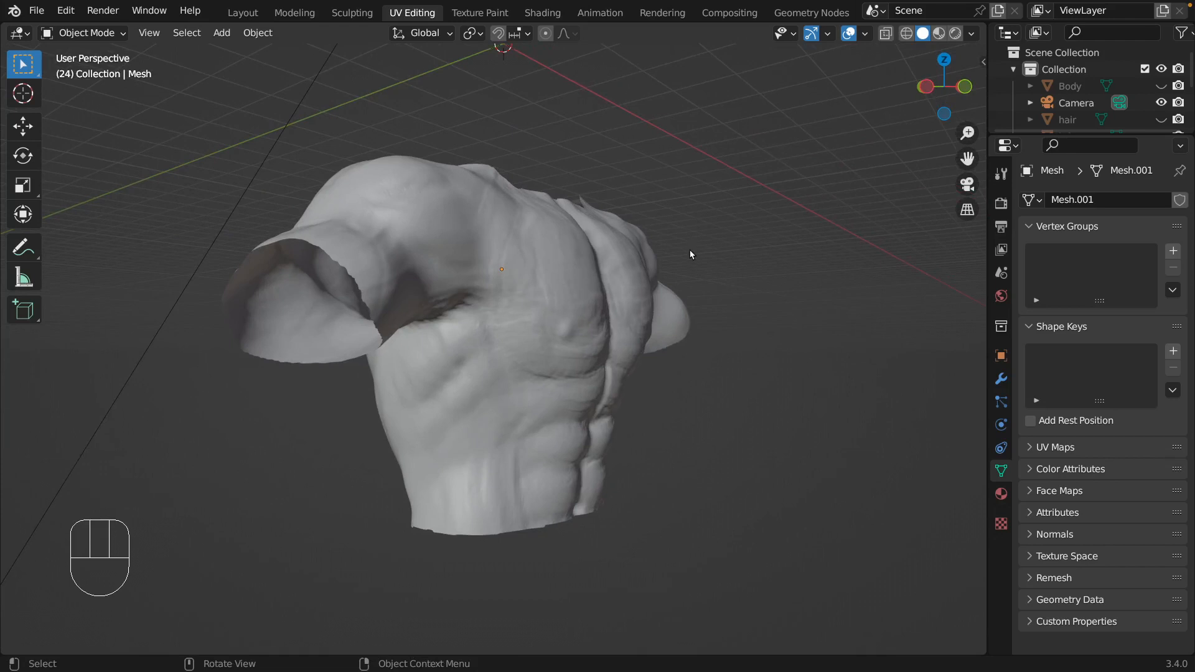
{"action": "key", "text": "d"}
{"action": "left_click", "coordinate": [716, 230]}
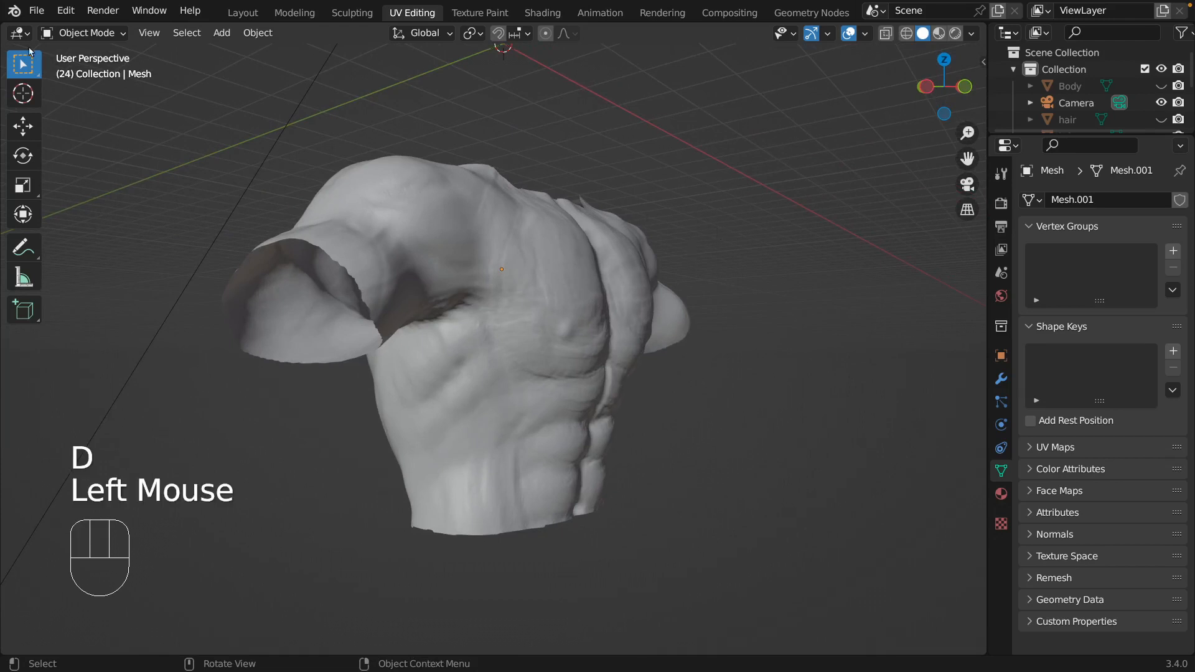
Rename the extracted shirt object Mesh as "upper cloth".
{"action": "scroll", "coordinate": [1070, 99], "scroll_direction": "down", "scroll_amount": 1}
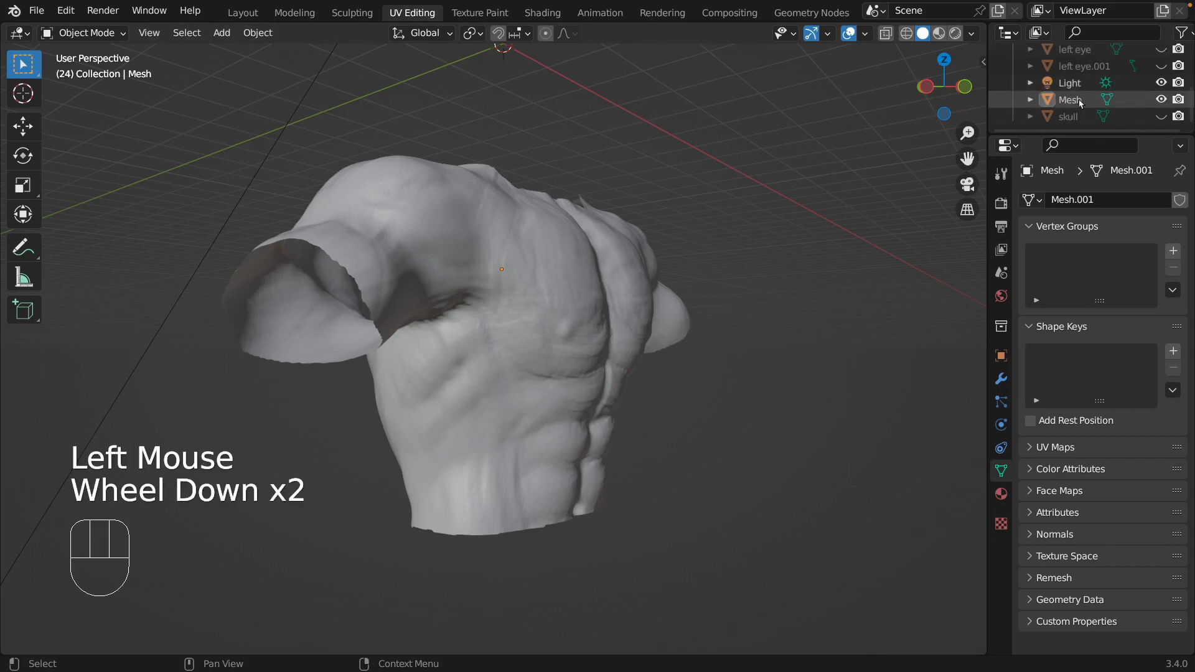
{"action": "double_click", "coordinate": [1081, 101]}
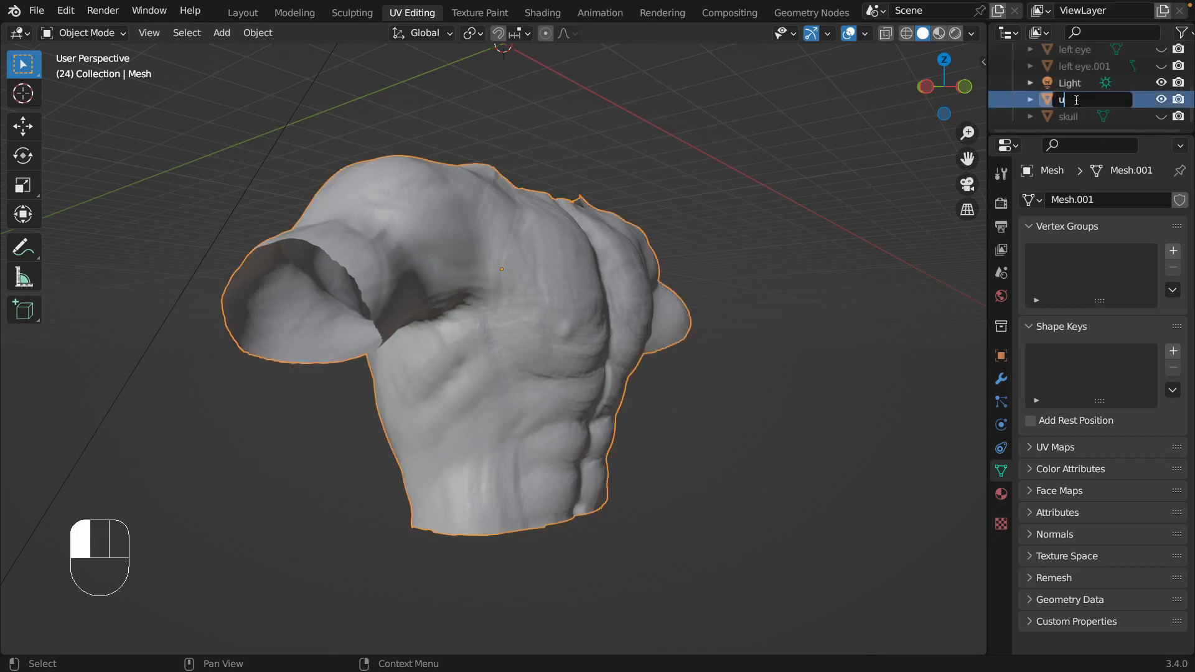
{"action": "type", "text": "upper cloth"}
{"action": "key", "text": "Return"}
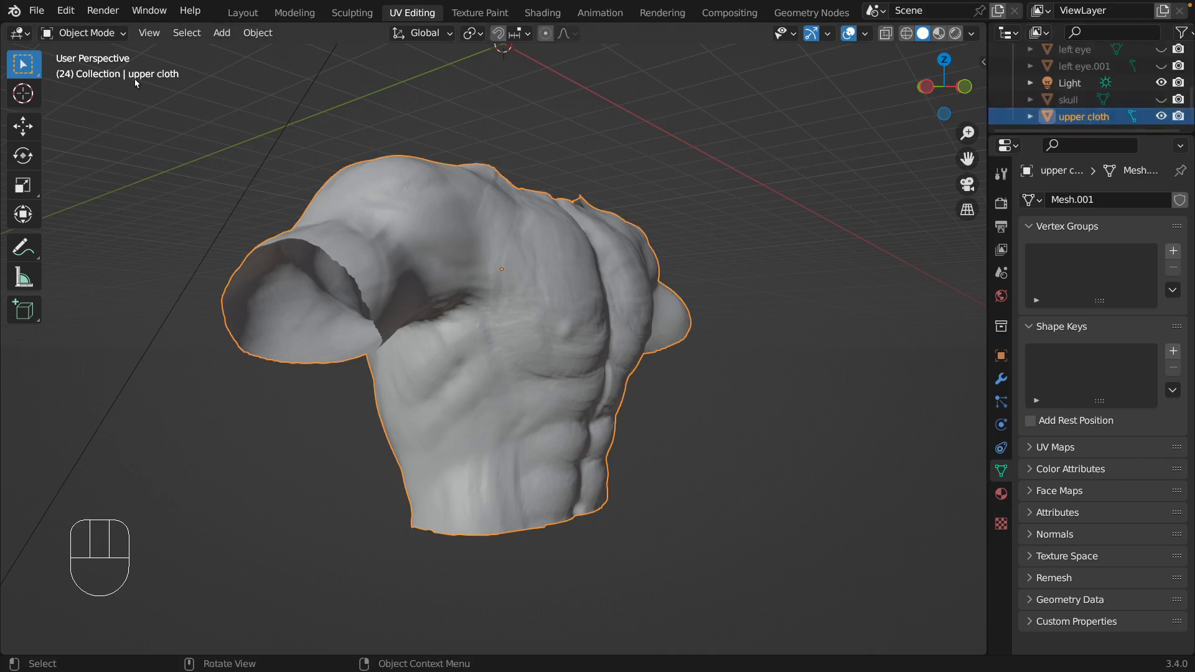
Enter Edit Mode on the upper cloth and lasso-select the faces at the end of the character's left sleeve.
{"action": "key", "text": "Tab"}
{"action": "key", "text": "w"}
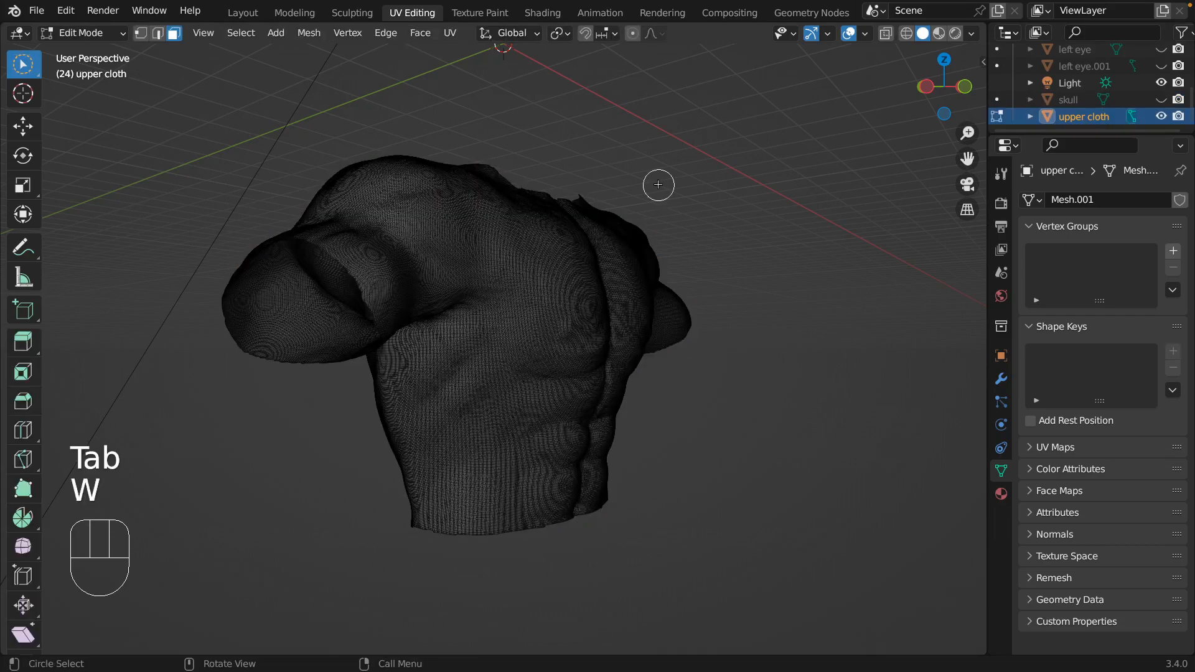
{"action": "key", "text": "shift+grave"}
{"action": "key", "text": "d"}
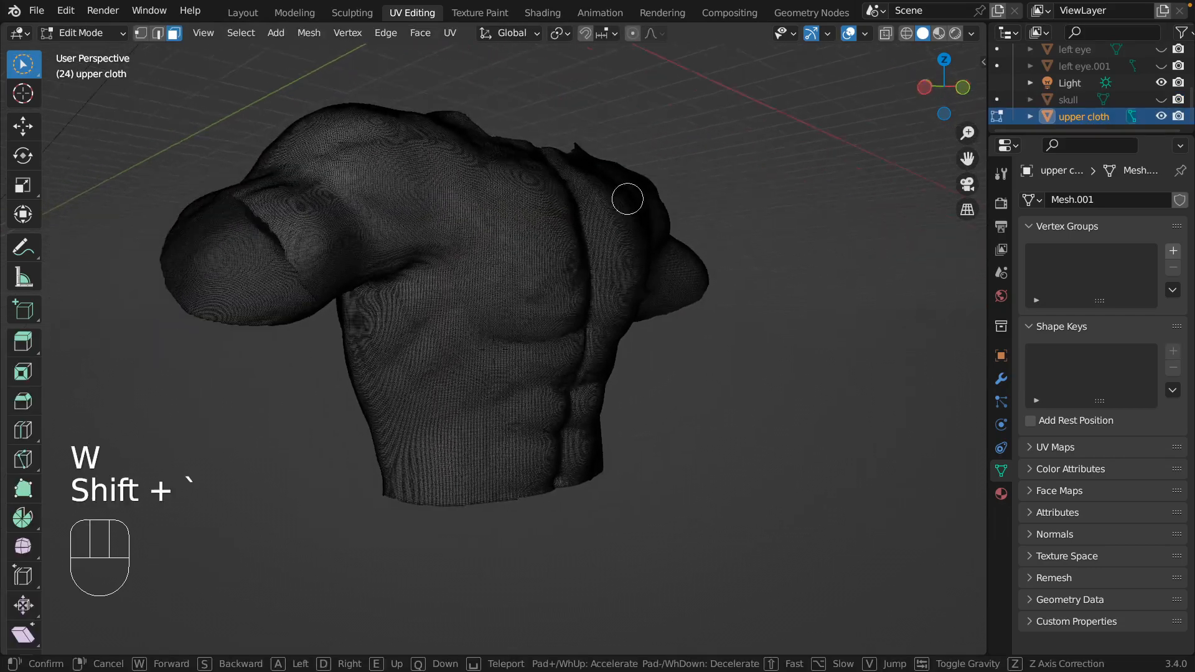
{"action": "key", "text": "d"}
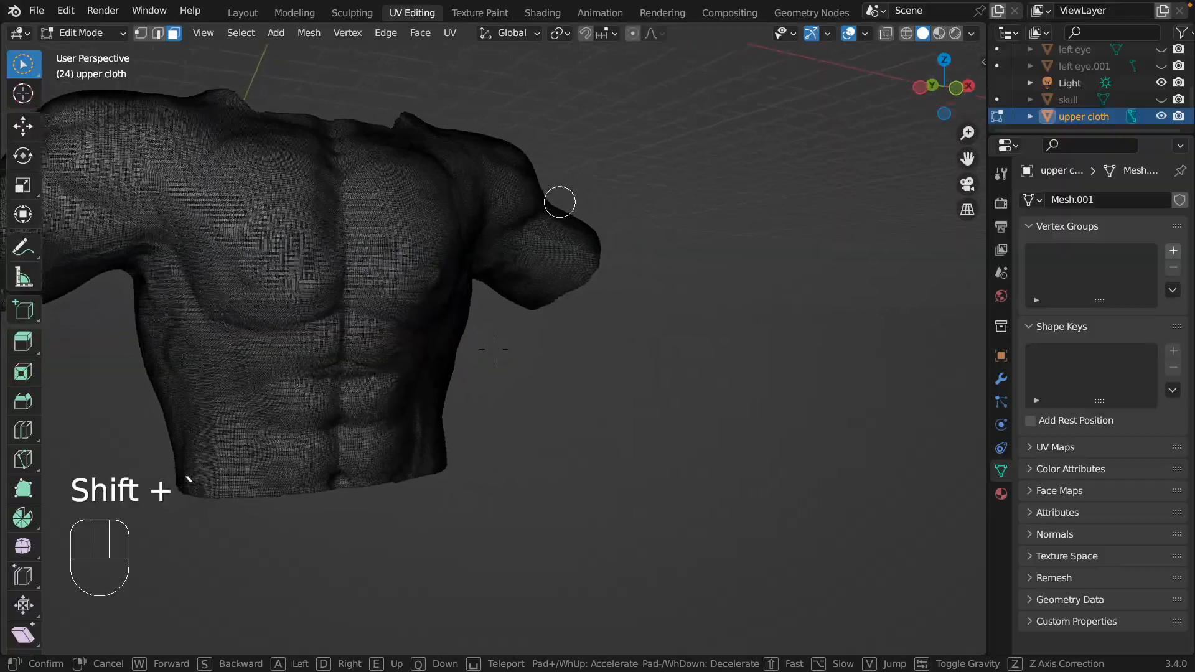
{"action": "key", "text": "w"}
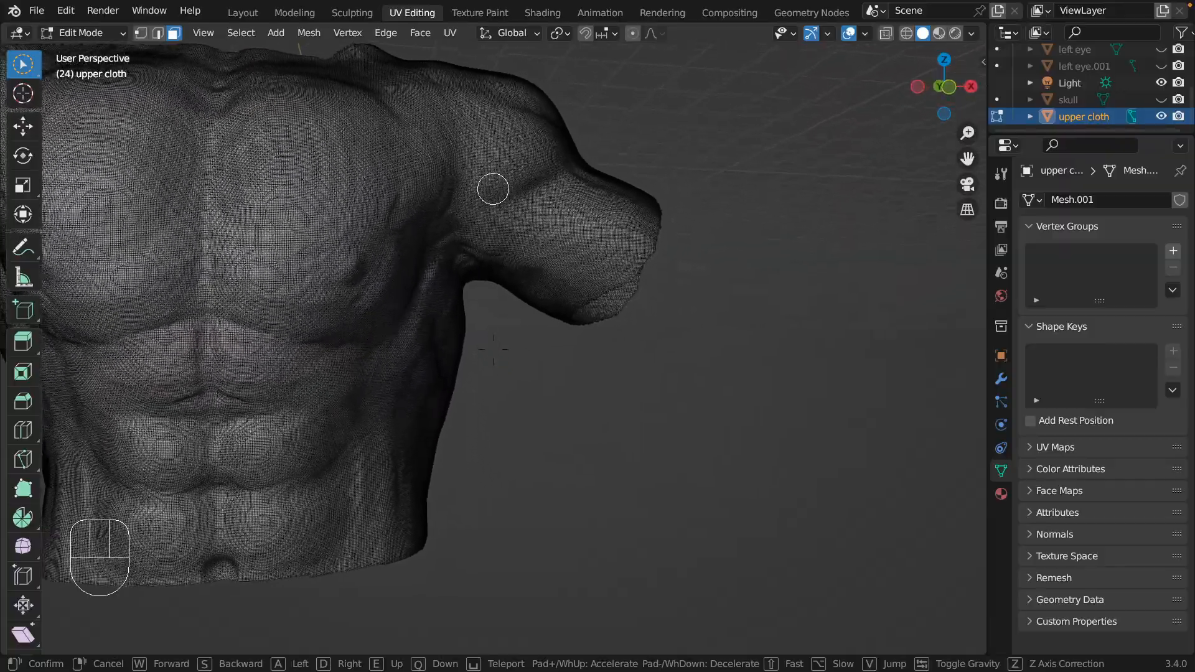
{"action": "key", "text": "d"}
{"action": "key", "text": "a"}
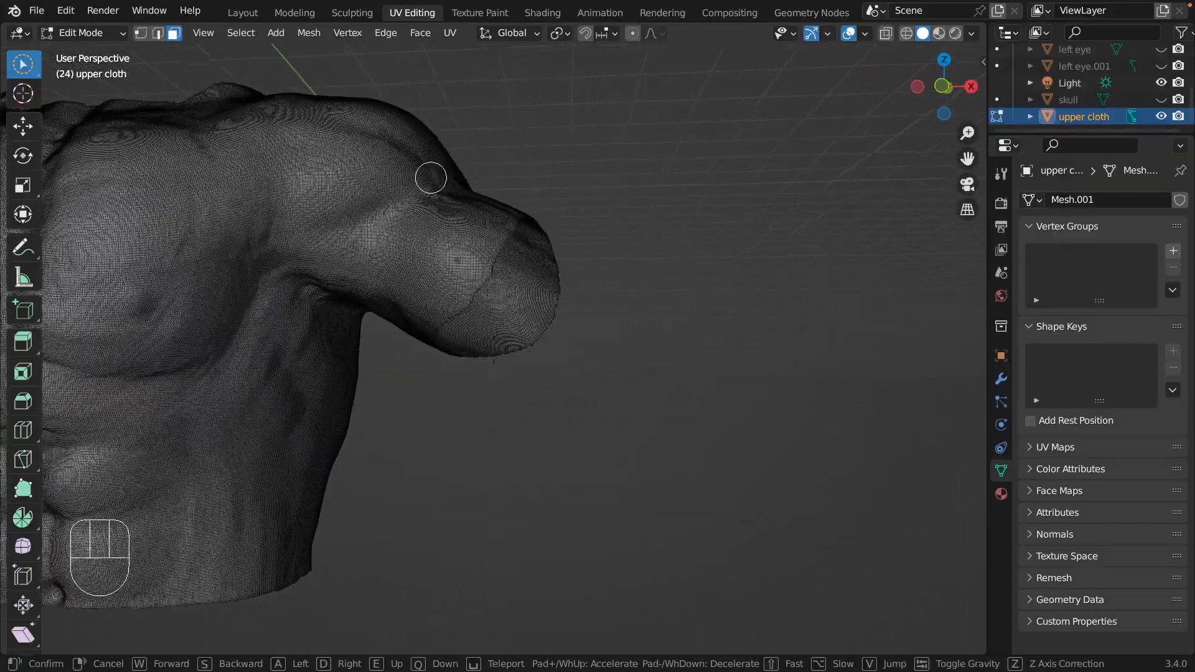
{"action": "key", "text": "a"}
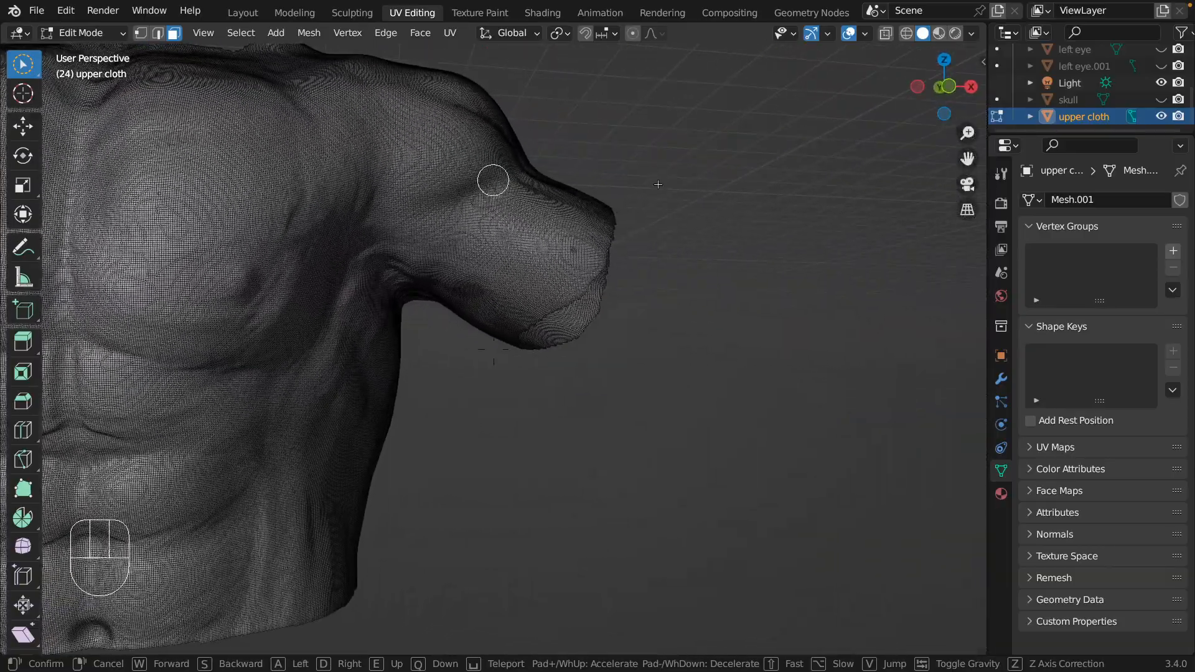
{"action": "left_click", "coordinate": [657, 186]}
{"action": "left_click", "coordinate": [20, 67]}
{"action": "mouse_move", "coordinate": [19, 67]}
{"action": "left_mouse_down"}
{"action": "mouse_move", "coordinate": [100, 171]}
{"action": "mouse_move", "coordinate": [115, 170]}
{"action": "left_mouse_up"}
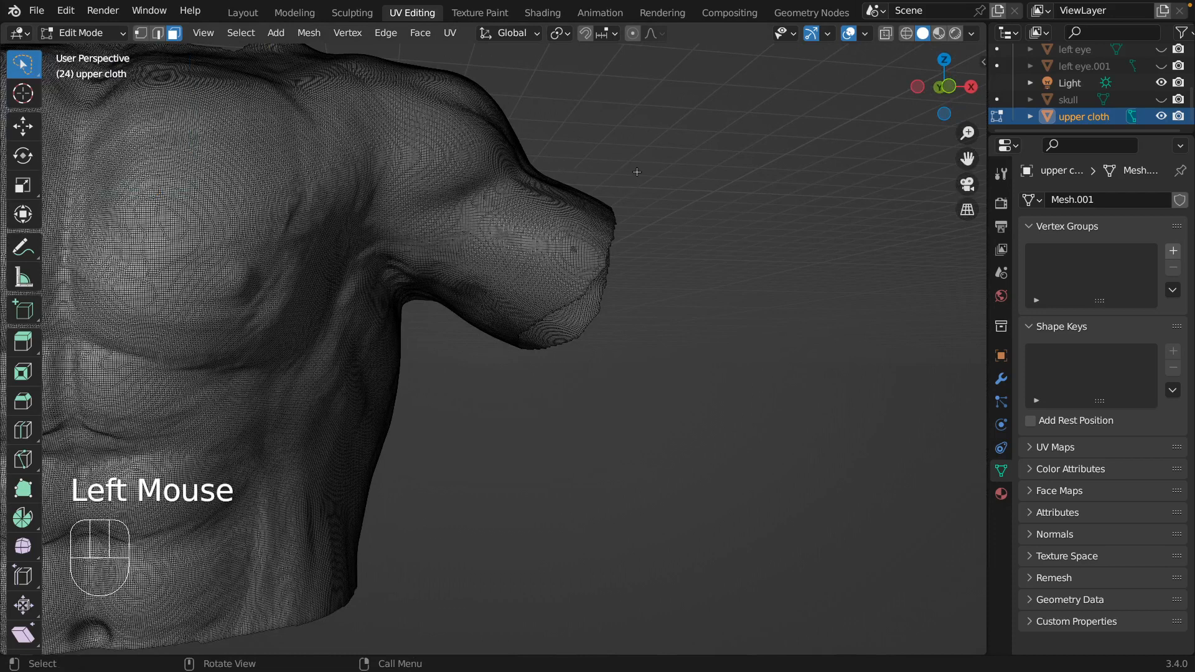
{"action": "mouse_move", "coordinate": [636, 172]}
{"action": "left_mouse_down"}
{"action": "mouse_move", "coordinate": [475, 320]}
{"action": "mouse_move", "coordinate": [707, 336]}
{"action": "mouse_move", "coordinate": [650, 177]}
{"action": "mouse_move", "coordinate": [624, 172]}
{"action": "left_mouse_up"}
{"action": "key", "text": "a"}
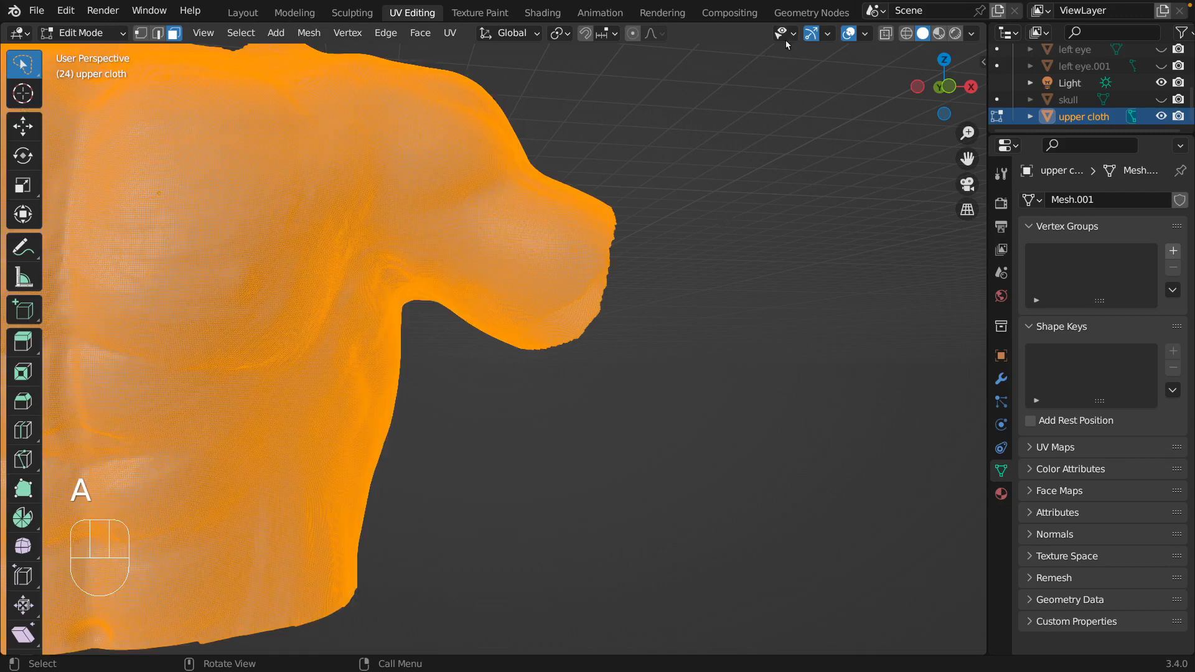
{"action": "key", "text": "Escape"}
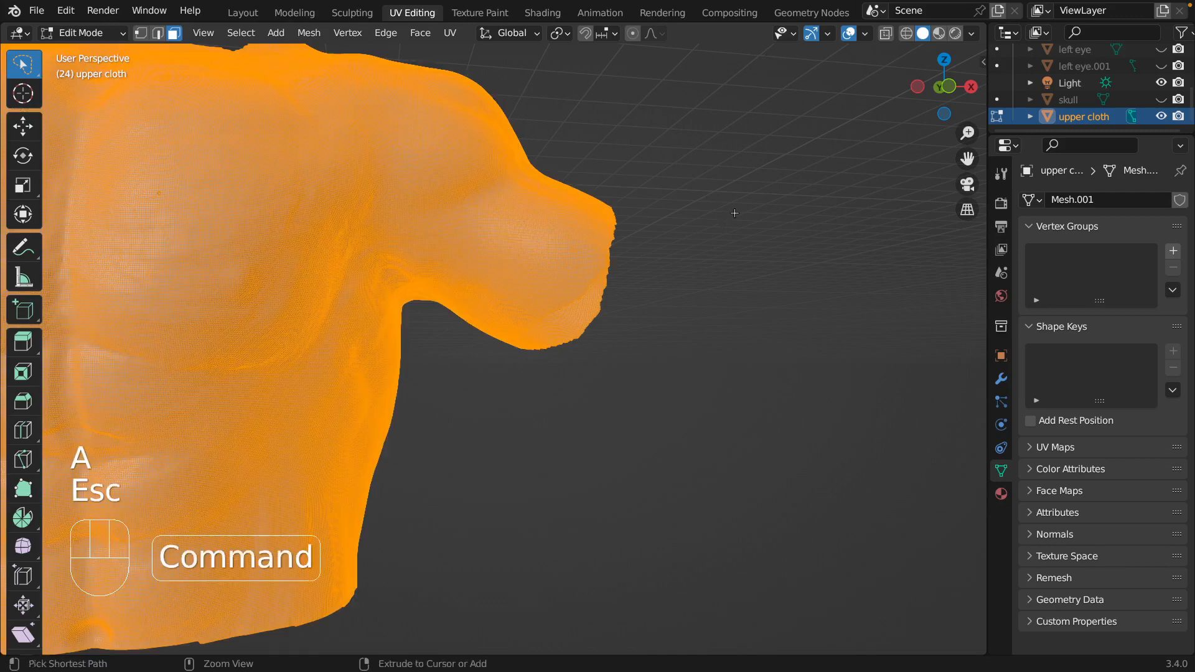
{"action": "key", "text": "super+z"}
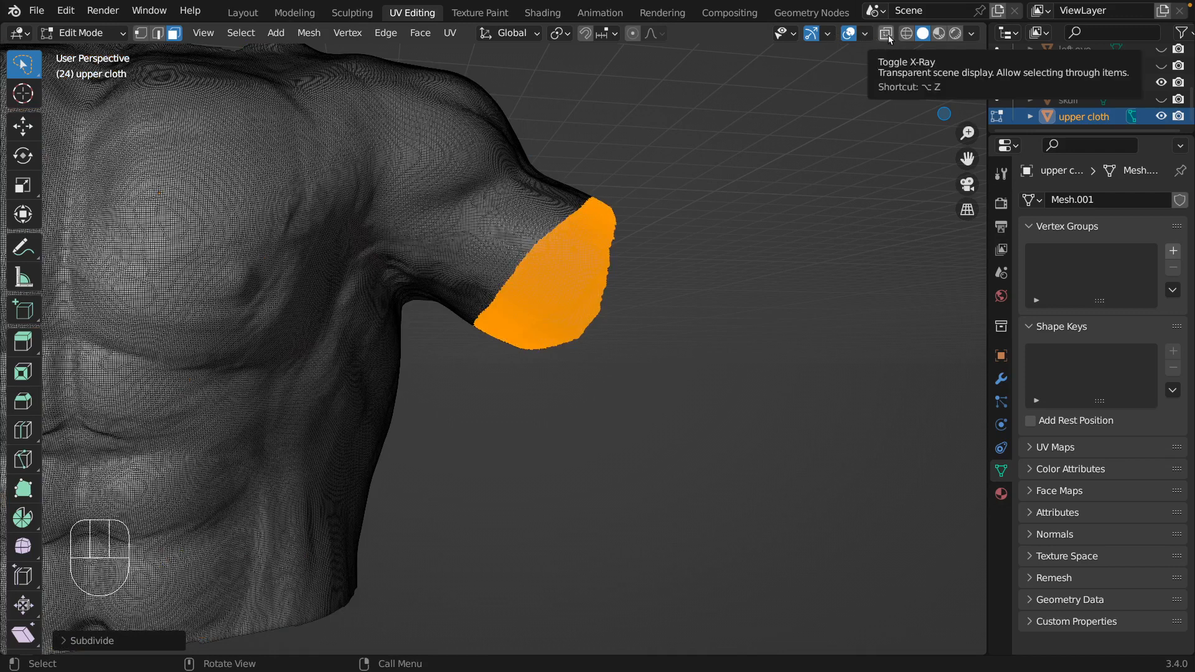
Enable X-Ray and reselect the character's left sleeve, lassoing the front and back faces from the upper arm to the cuff.
{"action": "left_click", "coordinate": [888, 35]}
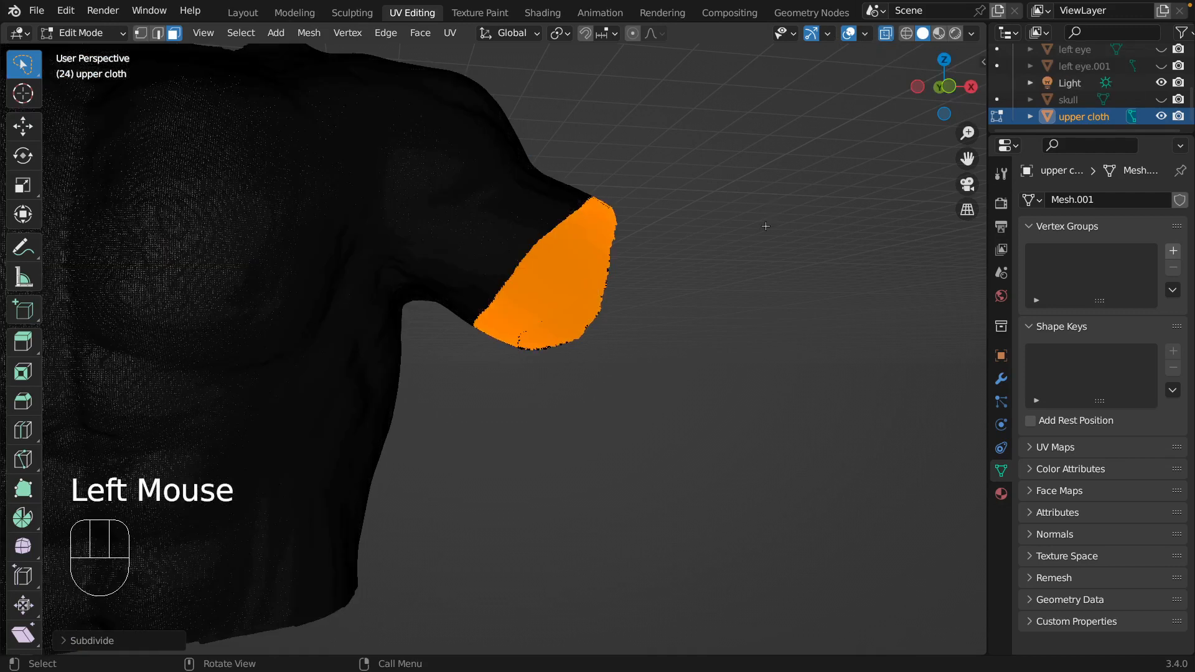
{"action": "key", "text": "shift+grave"}
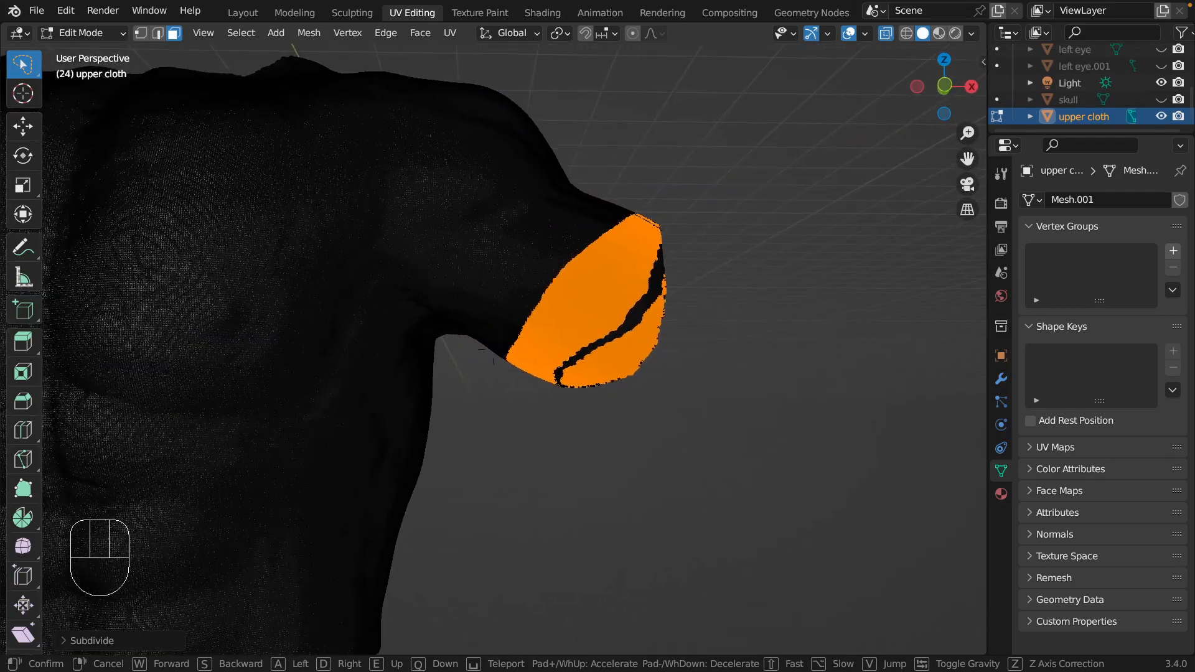
{"action": "key", "text": "a"}
{"action": "left_click", "coordinate": [756, 231]}
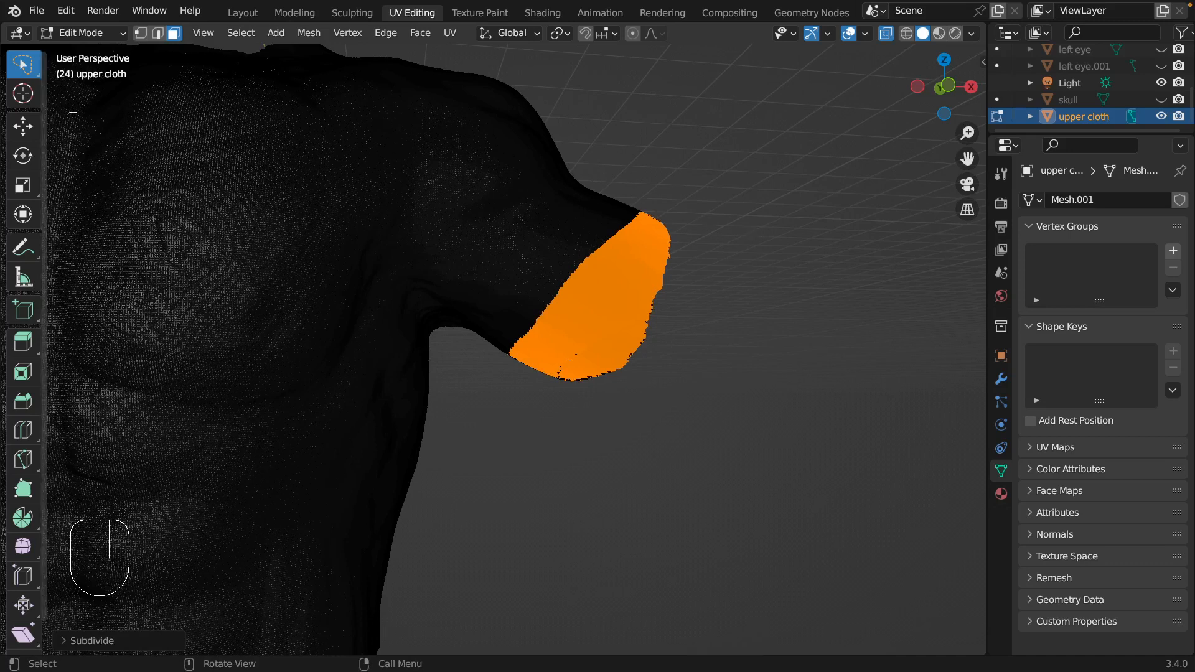
{"action": "mouse_move", "coordinate": [615, 142]}
{"action": "left_mouse_down"}
{"action": "mouse_move", "coordinate": [491, 267]}
{"action": "mouse_move", "coordinate": [525, 425]}
{"action": "mouse_move", "coordinate": [747, 278]}
{"action": "mouse_move", "coordinate": [647, 116]}
{"action": "mouse_move", "coordinate": [615, 140]}
{"action": "left_mouse_up"}
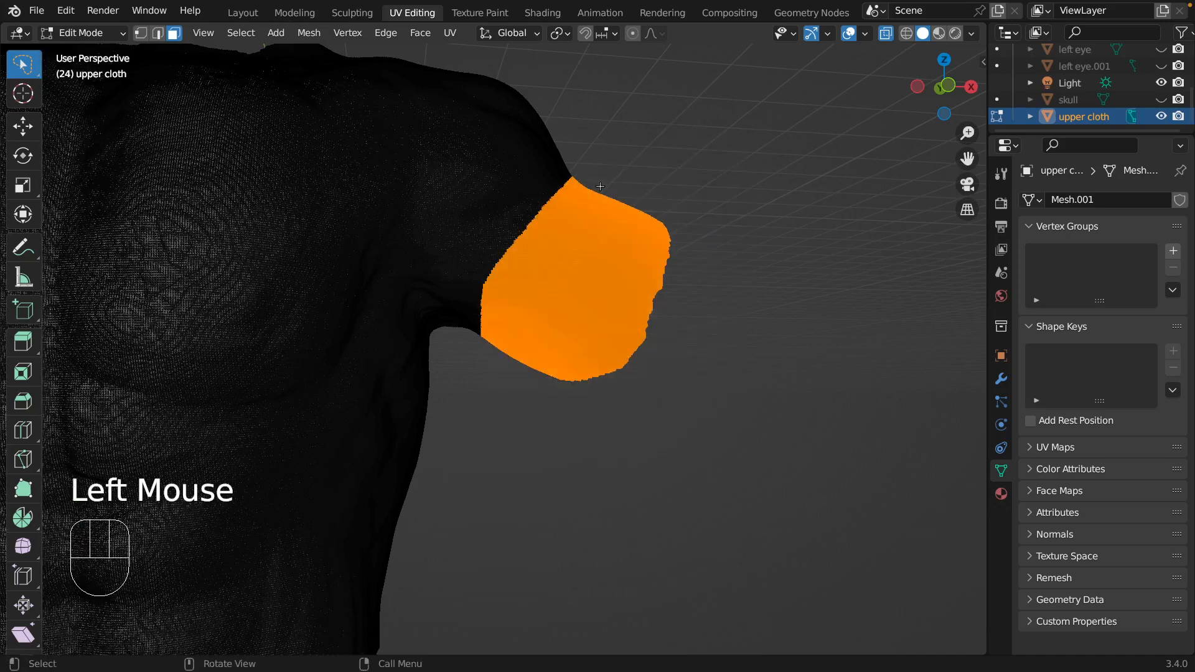
Apply Fill to the selected sleeve faces and return to Object Mode to check the result on the sleeve.
{"action": "left_click", "coordinate": [411, 34]}
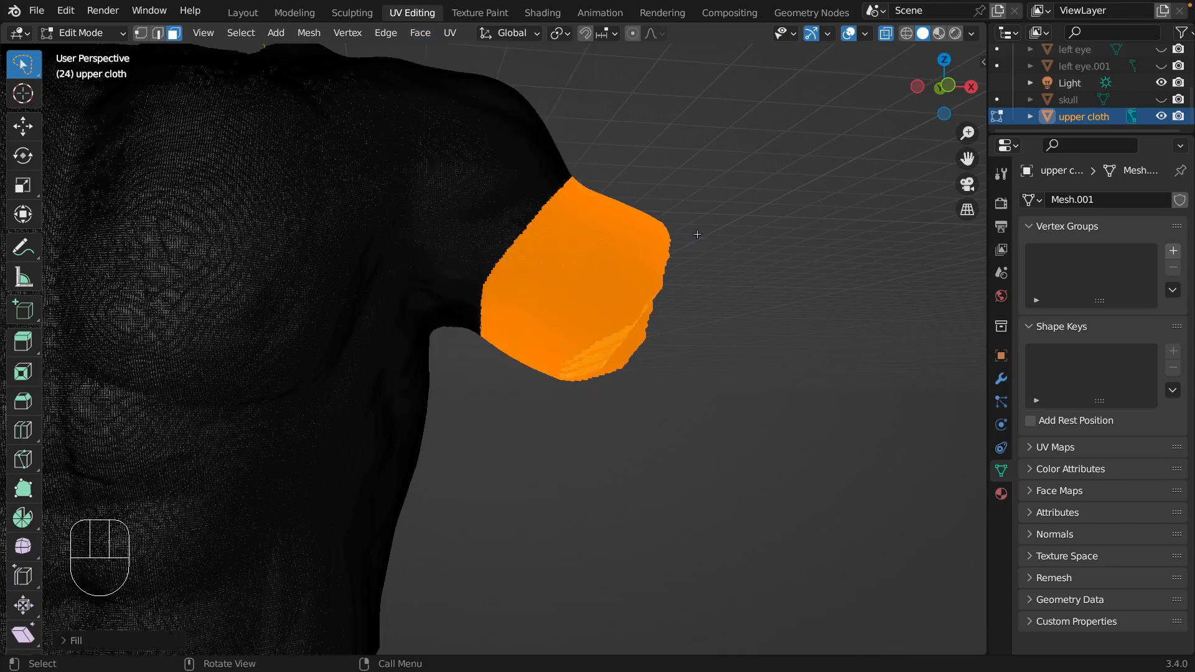
{"action": "left_click", "coordinate": [751, 263]}
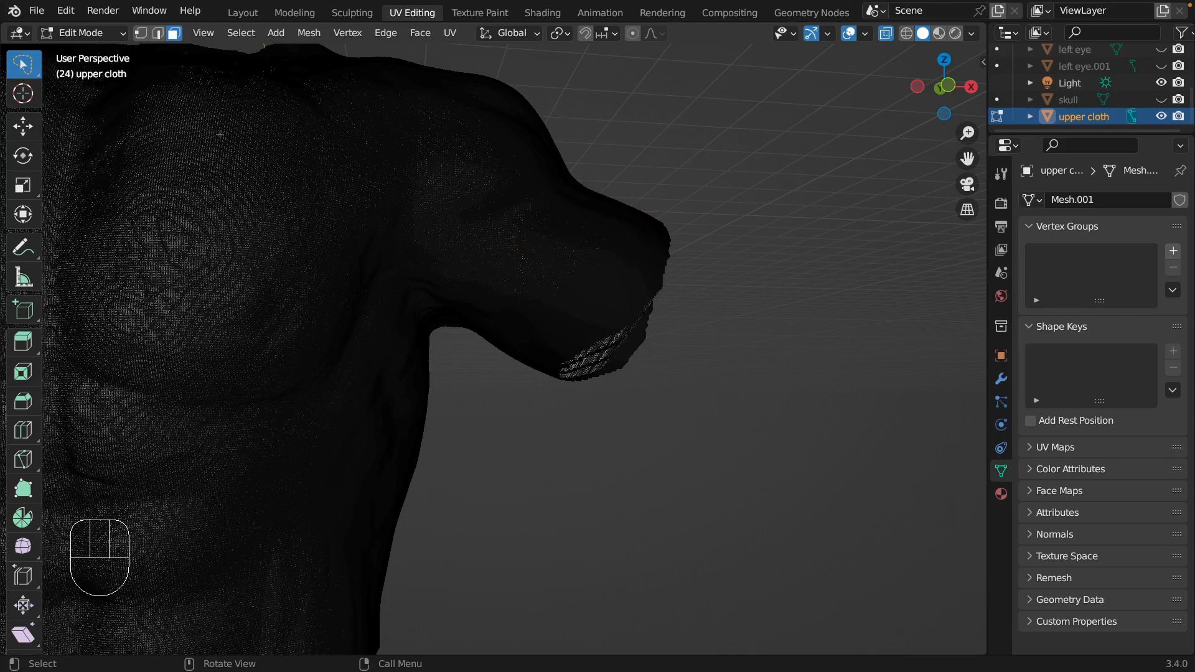
{"action": "key", "text": "Tab"}
{"action": "left_click", "coordinate": [775, 329]}
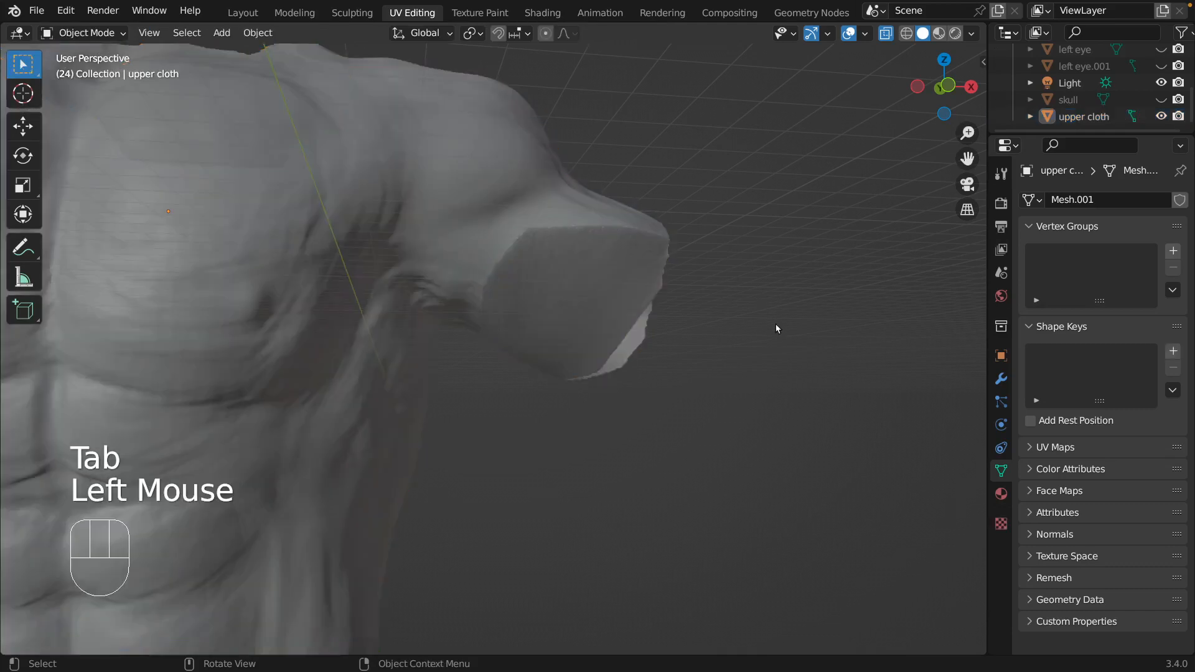
{"action": "key", "text": "shift+grave"}
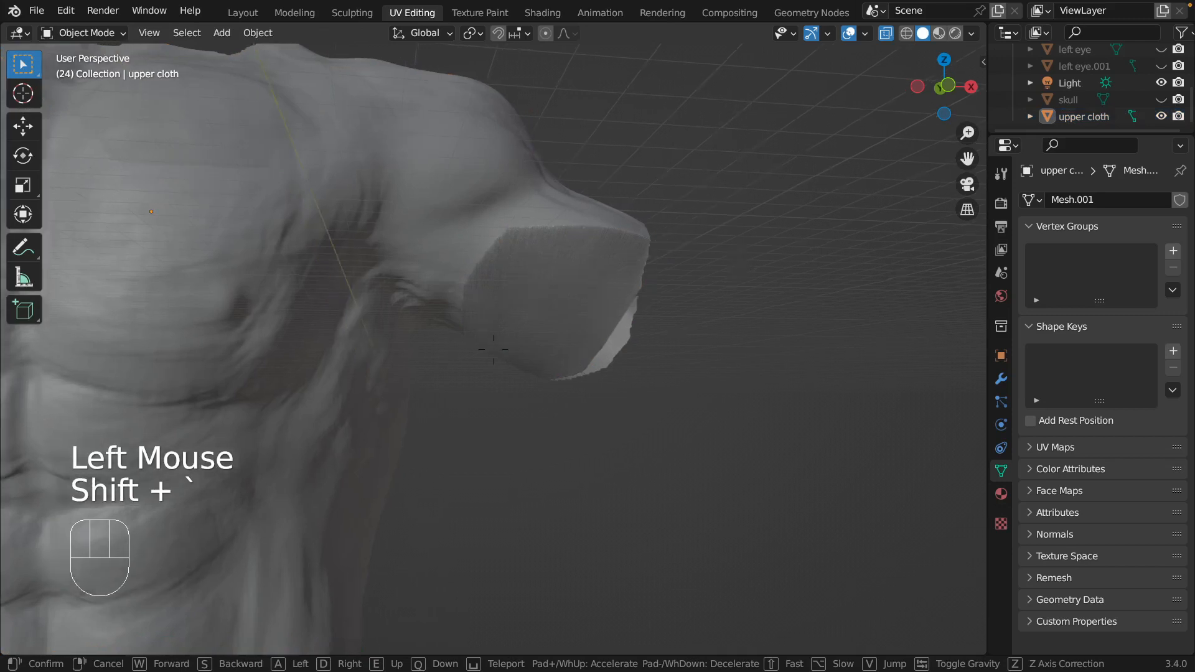
{"action": "key", "text": "d"}
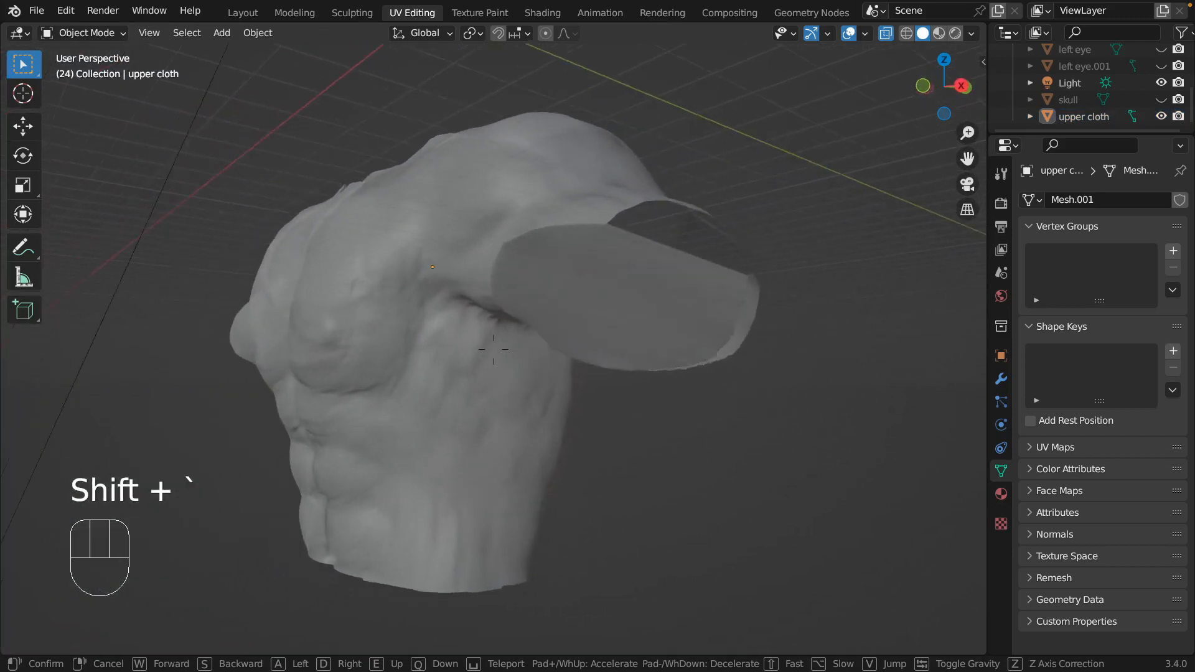
Examine the filled left sleeve of the upper cloth from the side, the front and up close.
{"action": "key", "text": "d"}
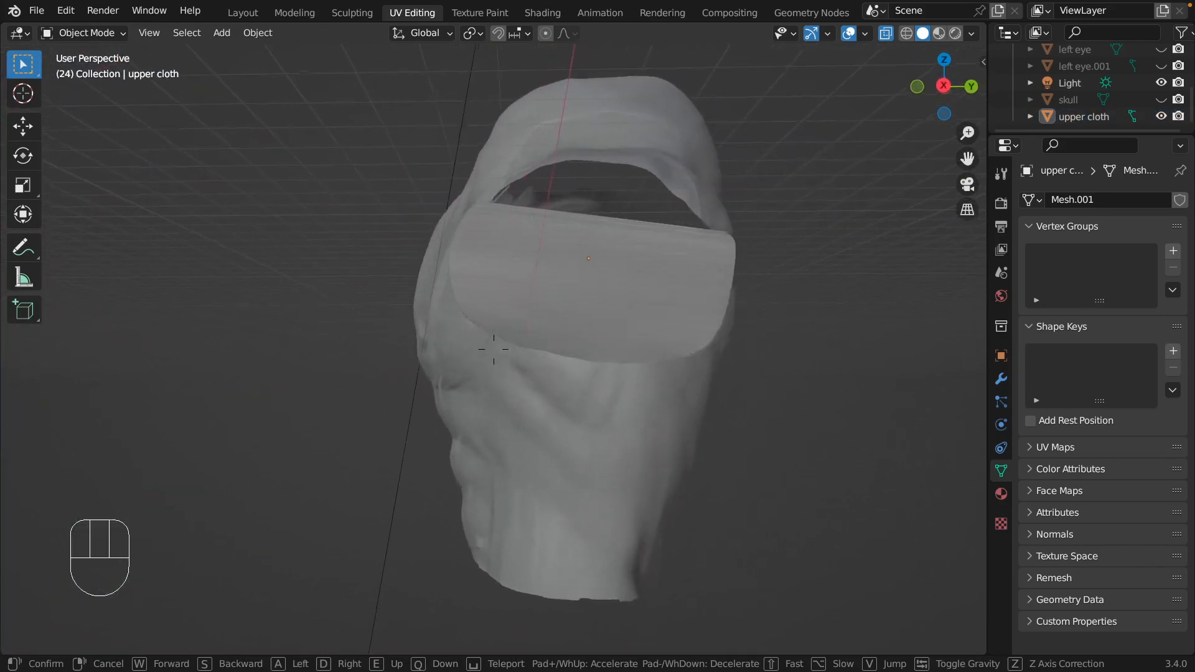
{"action": "key", "text": "d"}
{"action": "key", "text": "a"}
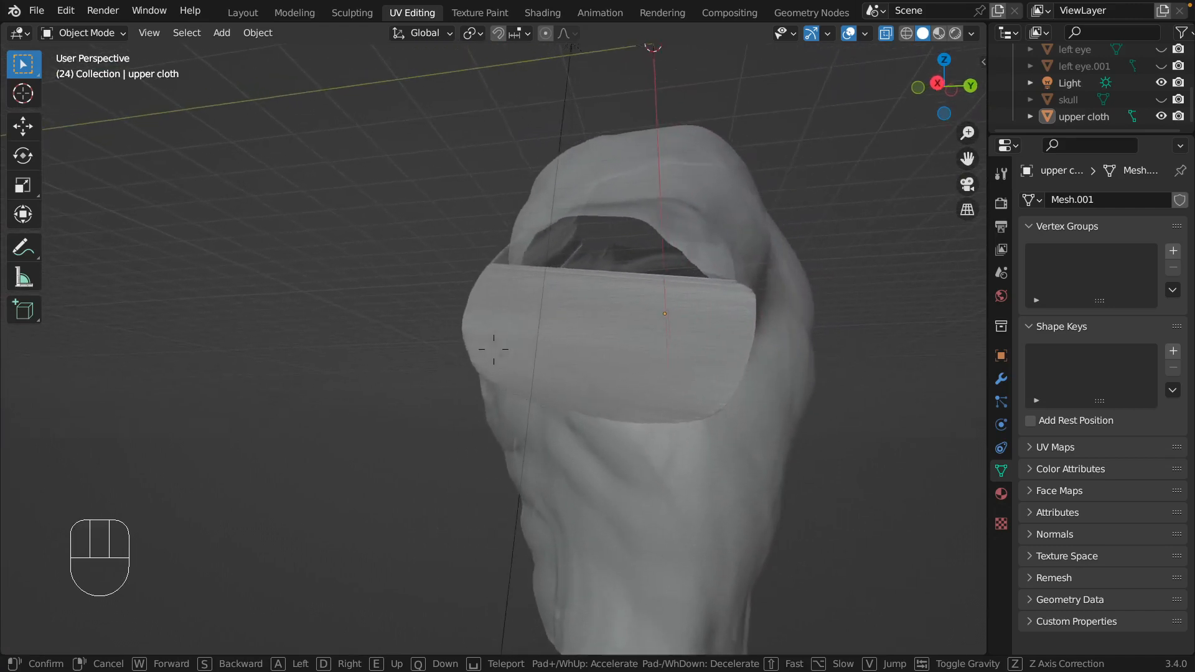
{"action": "key", "text": "a"}
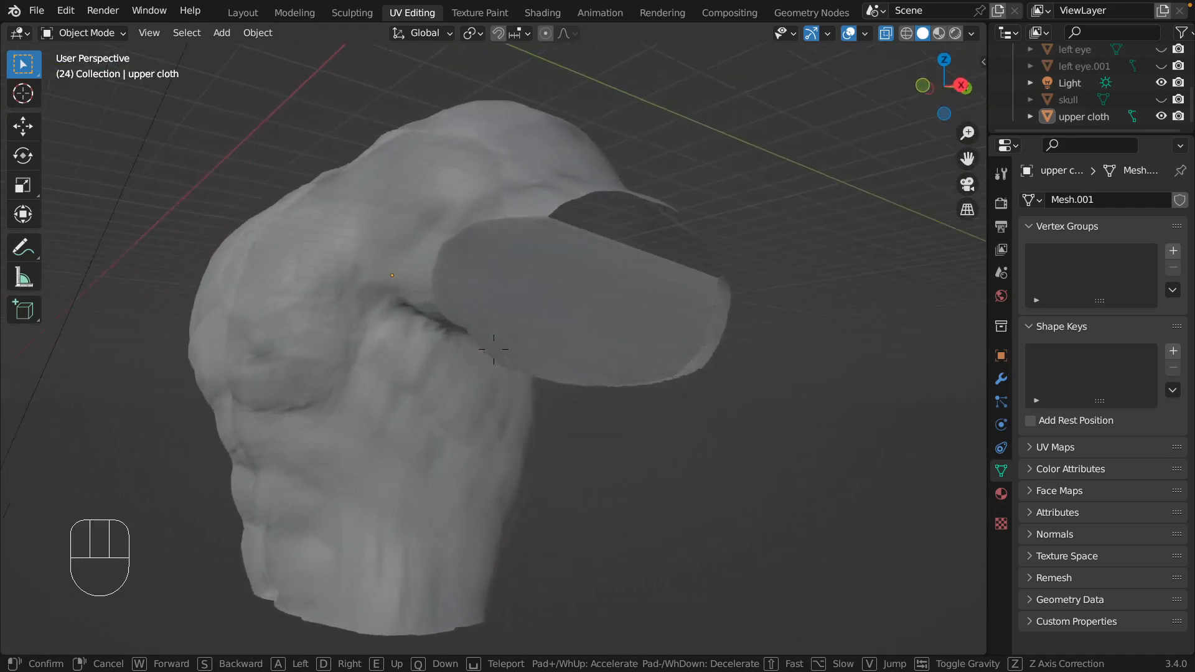
{"action": "key", "text": "w"}
{"action": "key", "text": "a"}
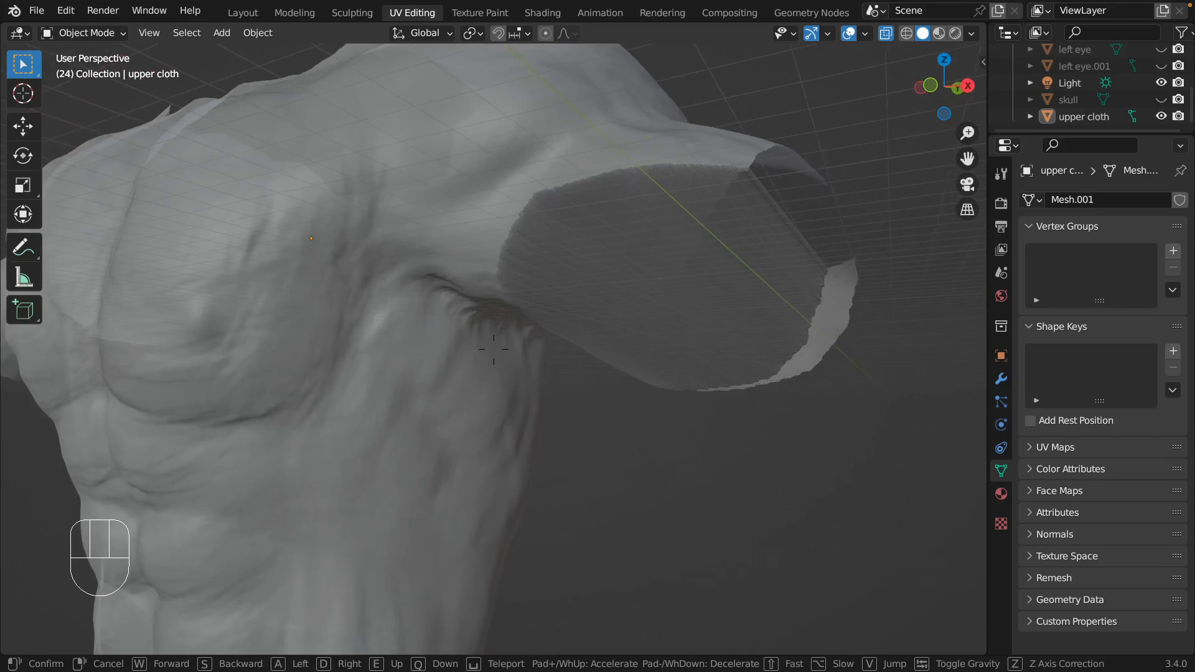
{"action": "key", "text": "a"}
{"action": "left_click", "coordinate": [776, 324]}
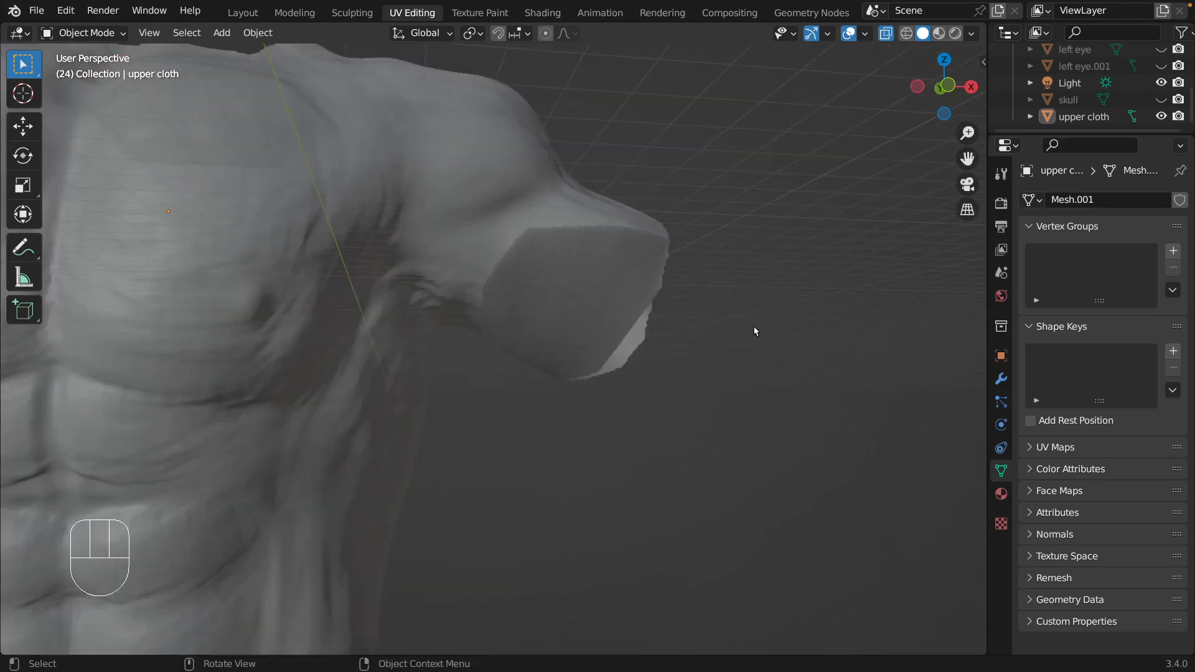
Delete the upper cloth object from the scene.
{"action": "left_click", "coordinate": [1083, 117]}
{"action": "right_click", "coordinate": [1082, 118]}
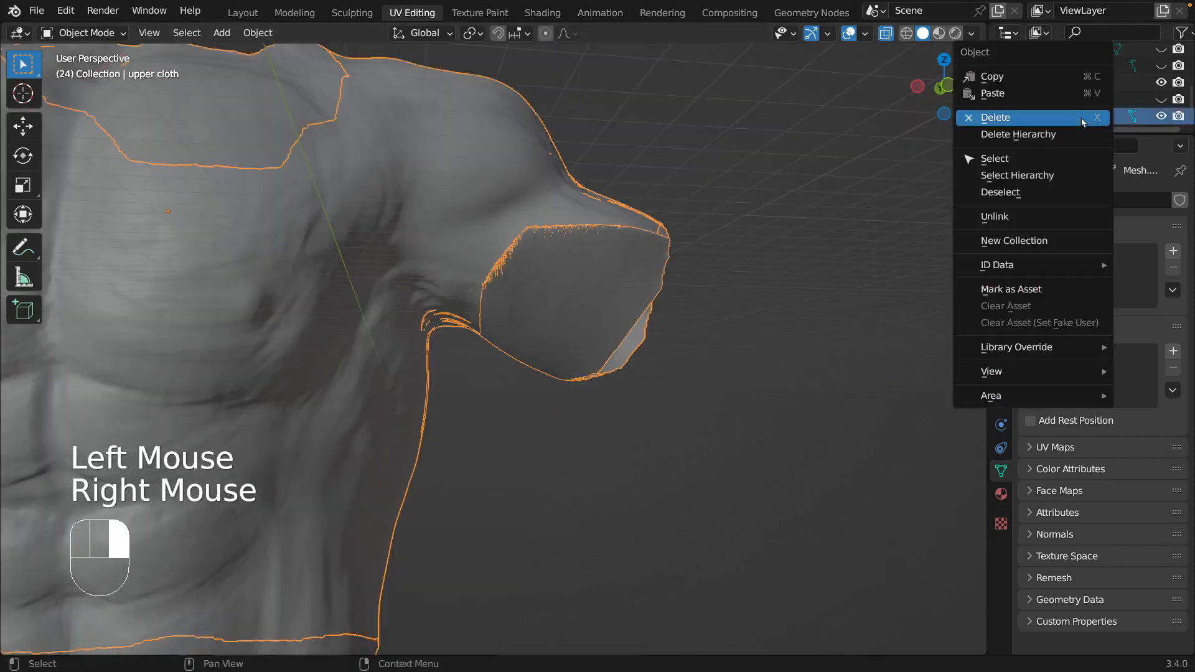
{"action": "left_click", "coordinate": [1081, 119]}
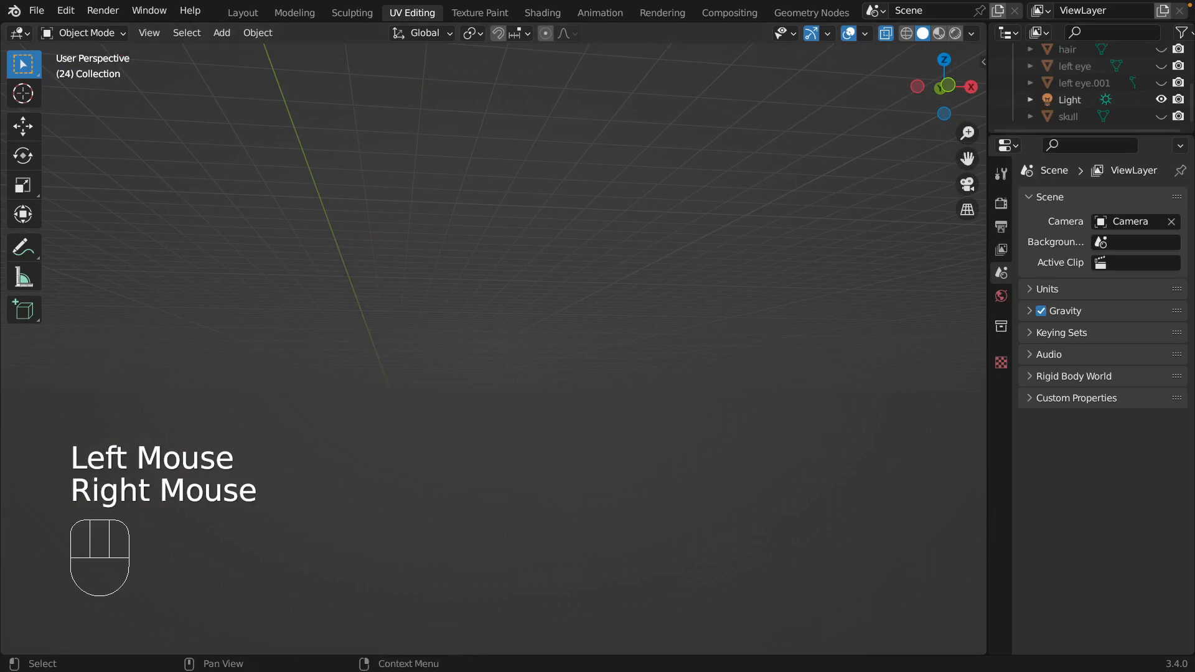
Unhide the Body object, make it active and bring the whole torso and arms into view.
{"action": "scroll", "coordinate": [1064, 90], "scroll_direction": "up", "scroll_amount": 4}
{"action": "left_click", "coordinate": [1064, 87]}
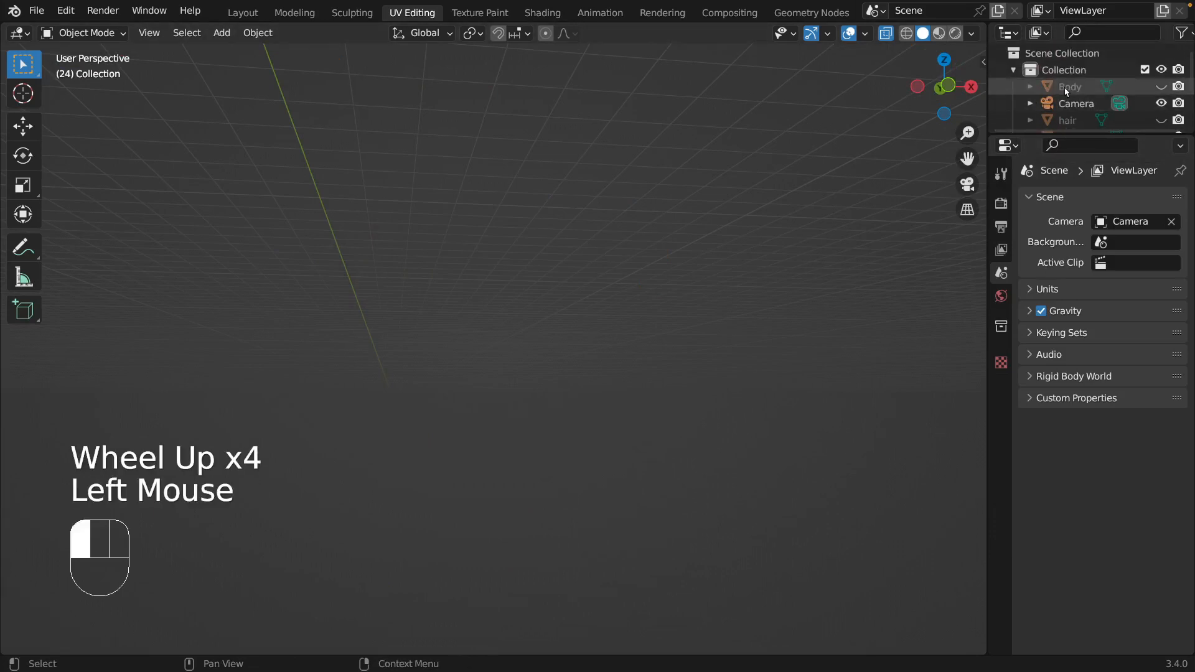
{"action": "left_click", "coordinate": [1160, 87]}
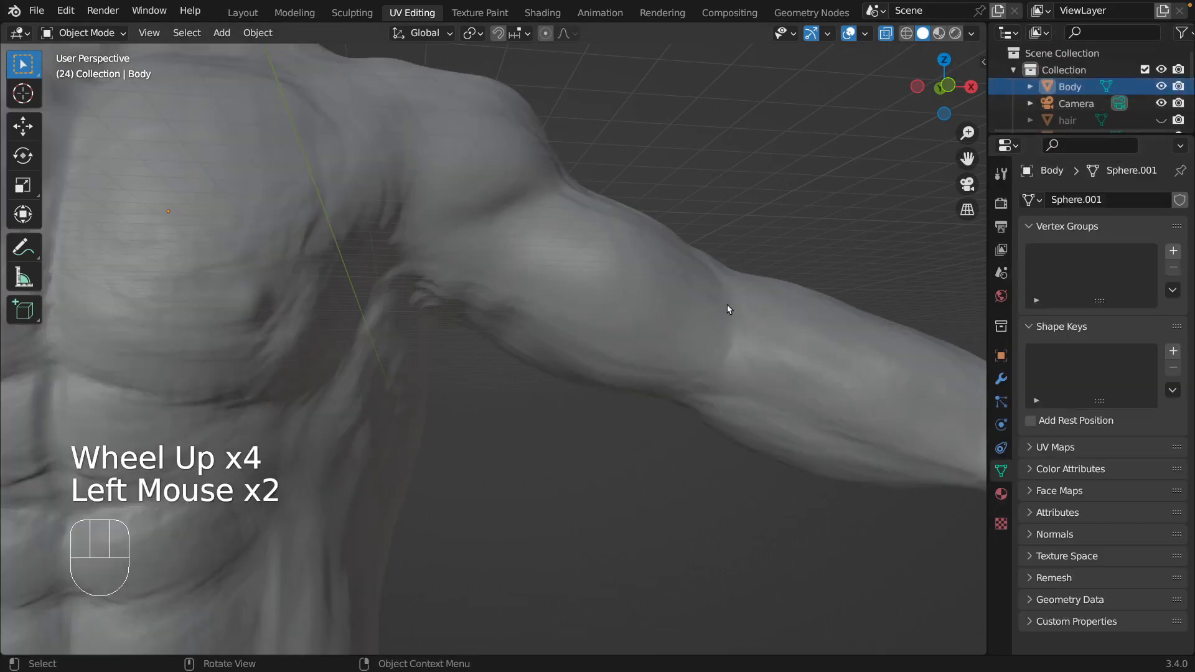
{"action": "scroll", "coordinate": [726, 308], "scroll_direction": "up", "scroll_amount": 2}
{"action": "scroll", "coordinate": [722, 310], "scroll_direction": "down", "scroll_amount": 4}
{"action": "scroll", "coordinate": [722, 308], "scroll_direction": "down", "scroll_amount": 3}
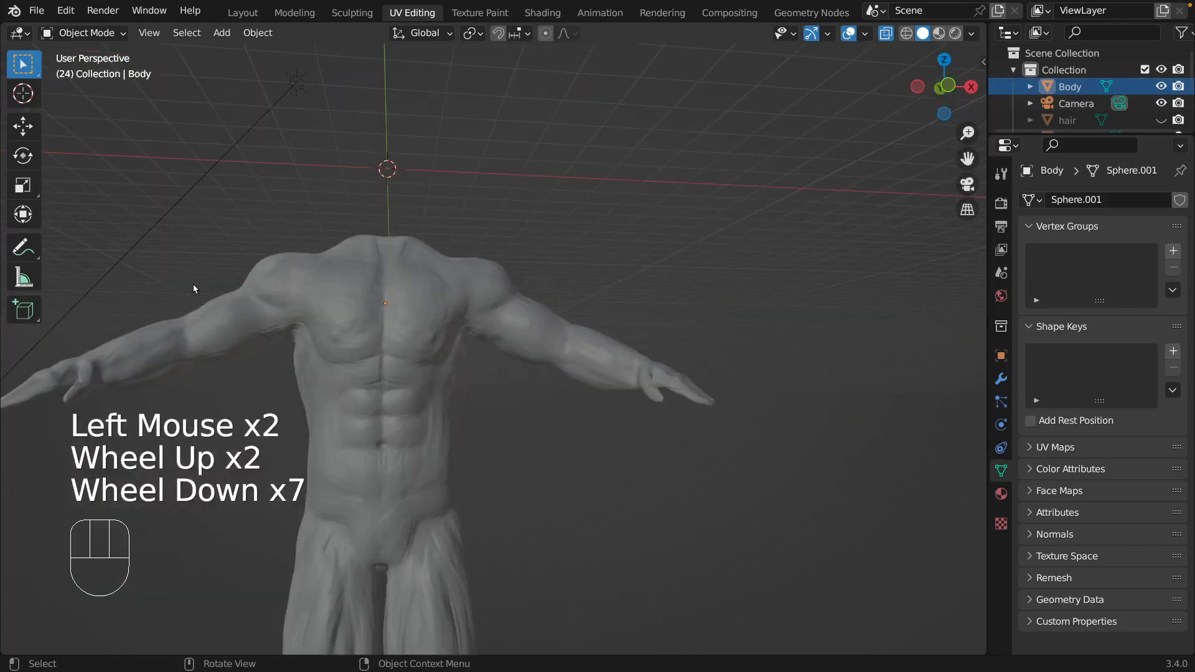
Switch the Body to Sculpt Mode with the Mask brush and turn off X-Ray.
{"action": "left_click", "coordinate": [65, 36]}
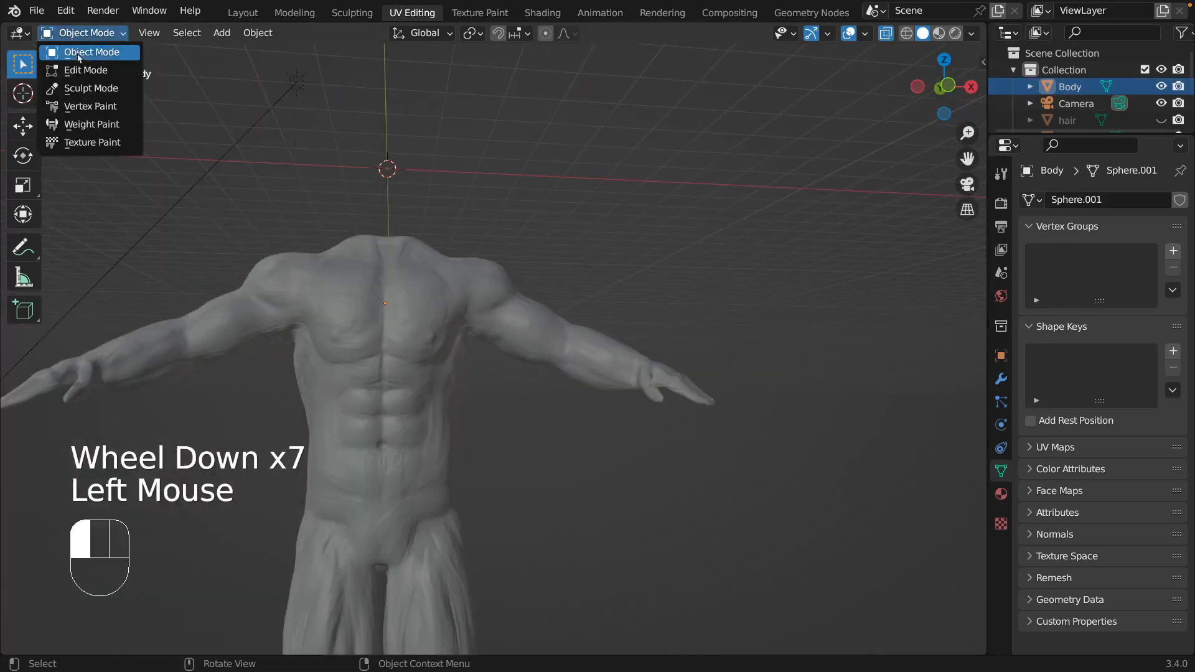
{"action": "left_click", "coordinate": [91, 88]}
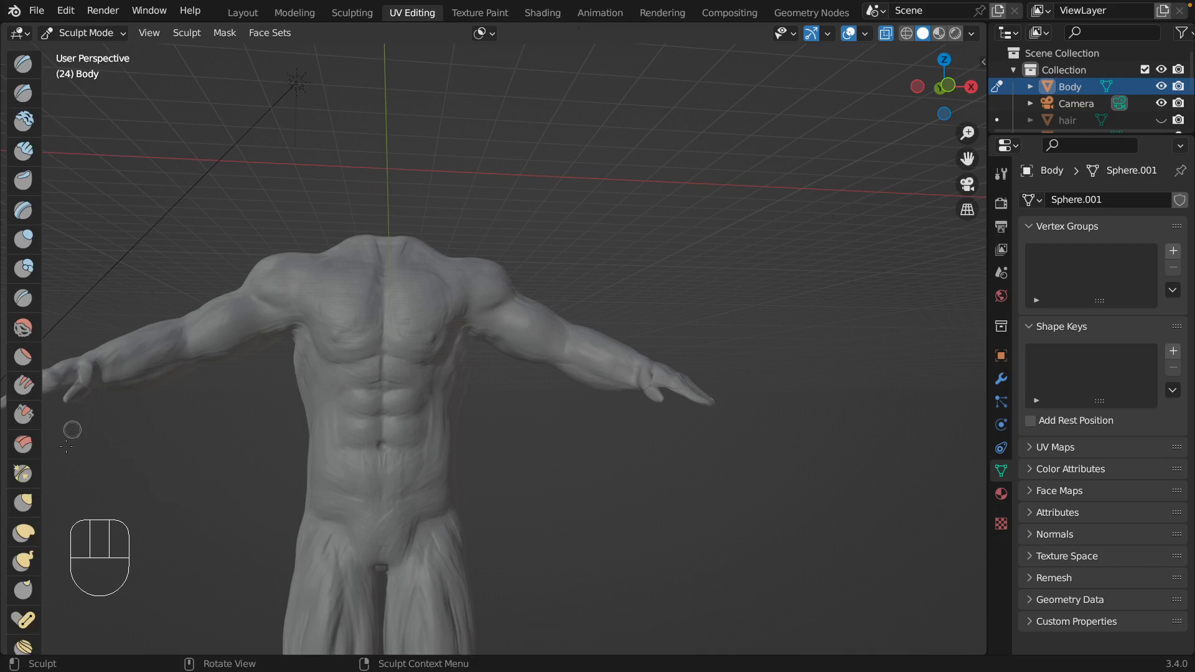
{"action": "scroll", "coordinate": [25, 616], "scroll_direction": "down", "scroll_amount": 5}
{"action": "scroll", "coordinate": [28, 619], "scroll_direction": "down", "scroll_amount": 2}
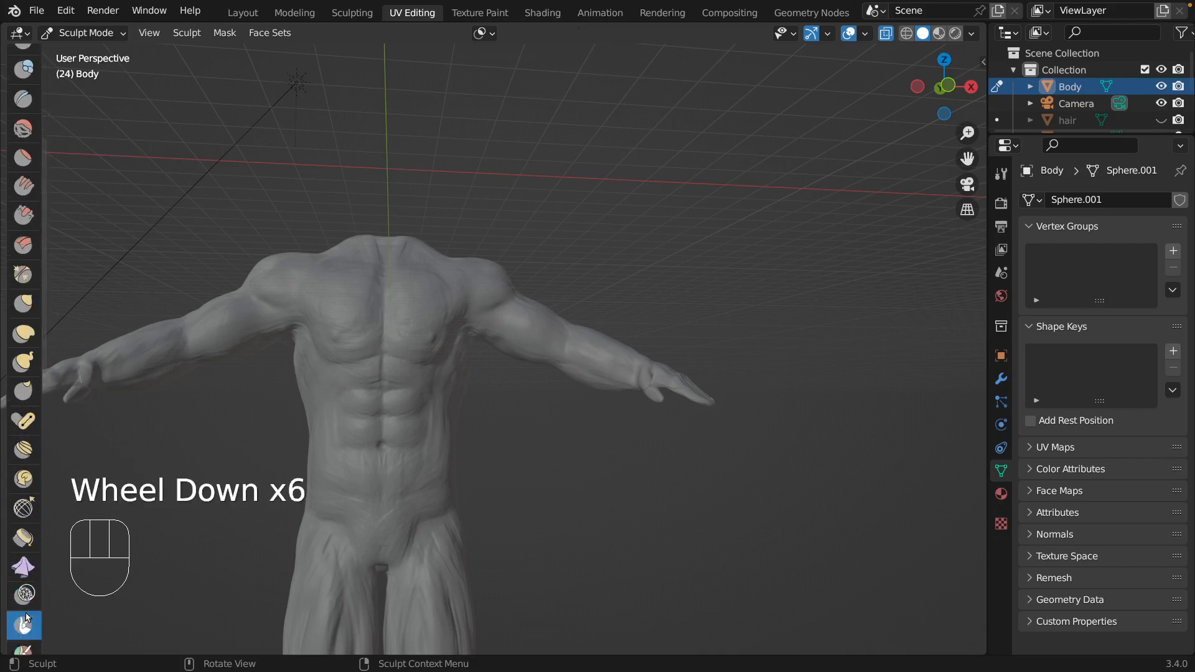
{"action": "left_click", "coordinate": [25, 600]}
{"action": "left_click", "coordinate": [667, 461]}
{"action": "middle_click_drag", "start_coordinate": [666, 461], "coordinate": [681, 280]}
{"action": "left_click", "coordinate": [698, 268]}
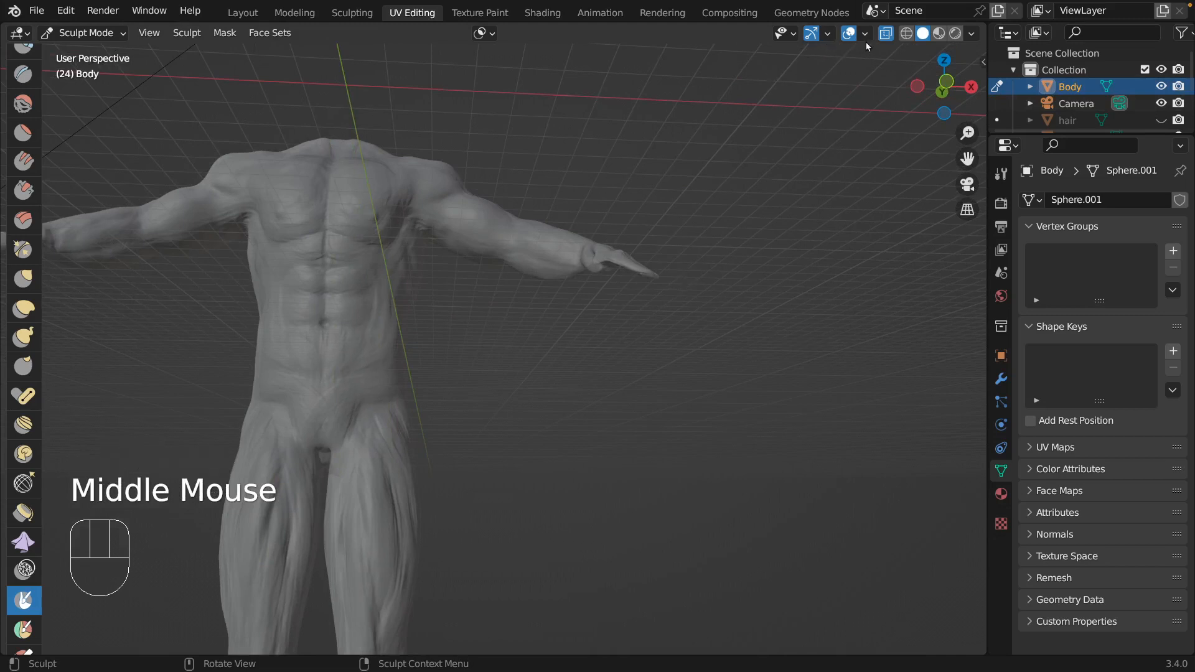
{"action": "left_click", "coordinate": [886, 35]}
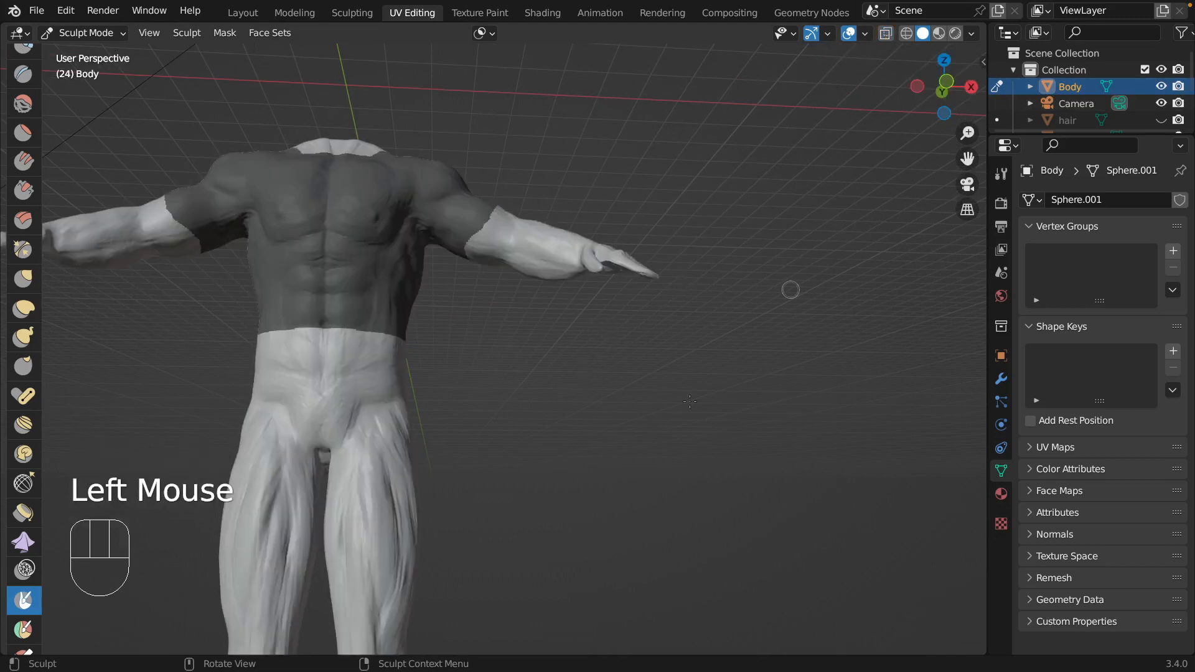
{"action": "middle_click_drag", "start_coordinate": [655, 448], "coordinate": [655, 448]}
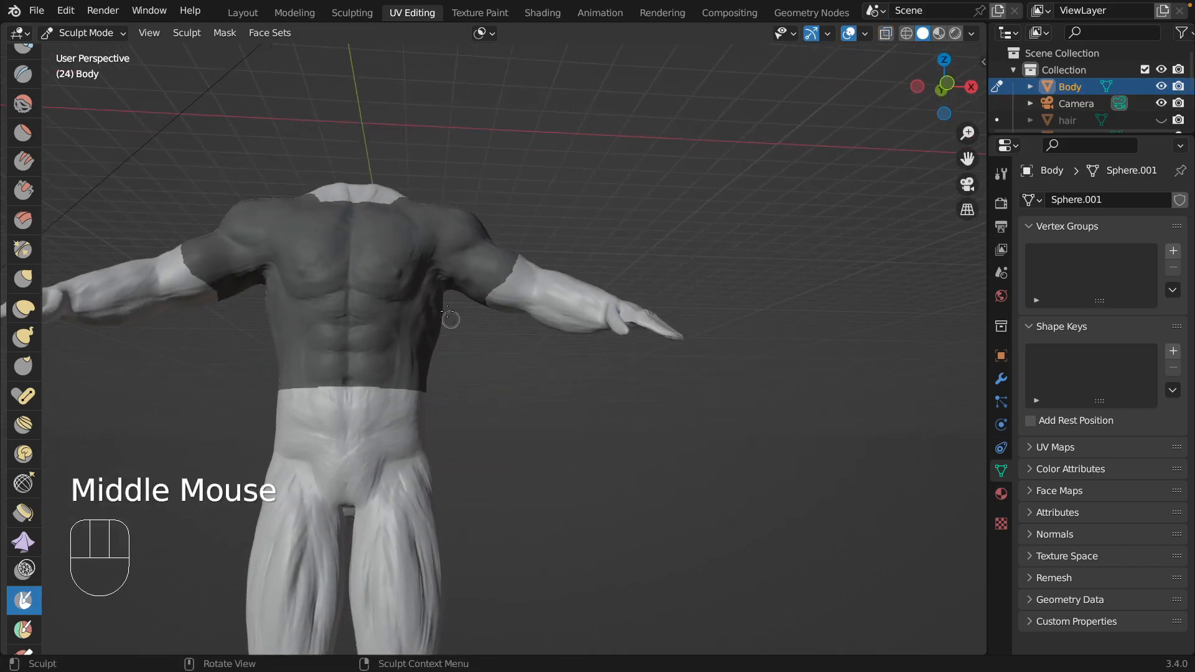
Extract the masked torso and upper arms with Mask Extract, enabling Extract as Solid with threshold 0.500 and 4 smooth iterations.
{"action": "left_click", "coordinate": [225, 32]}
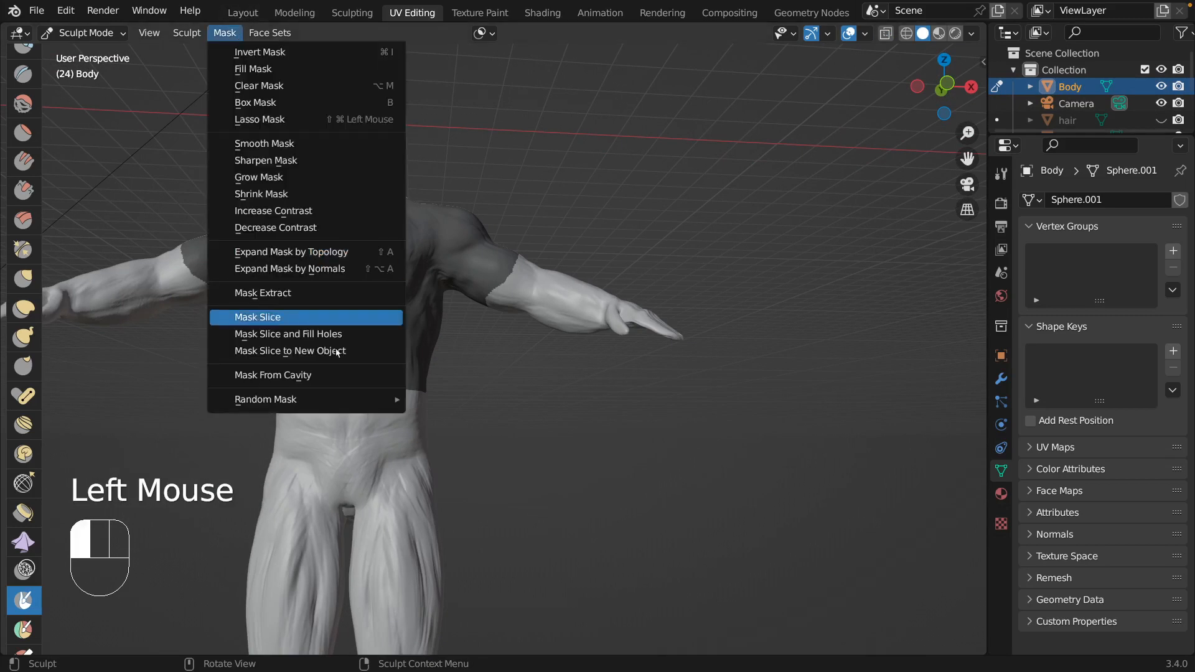
{"action": "left_click", "coordinate": [334, 294]}
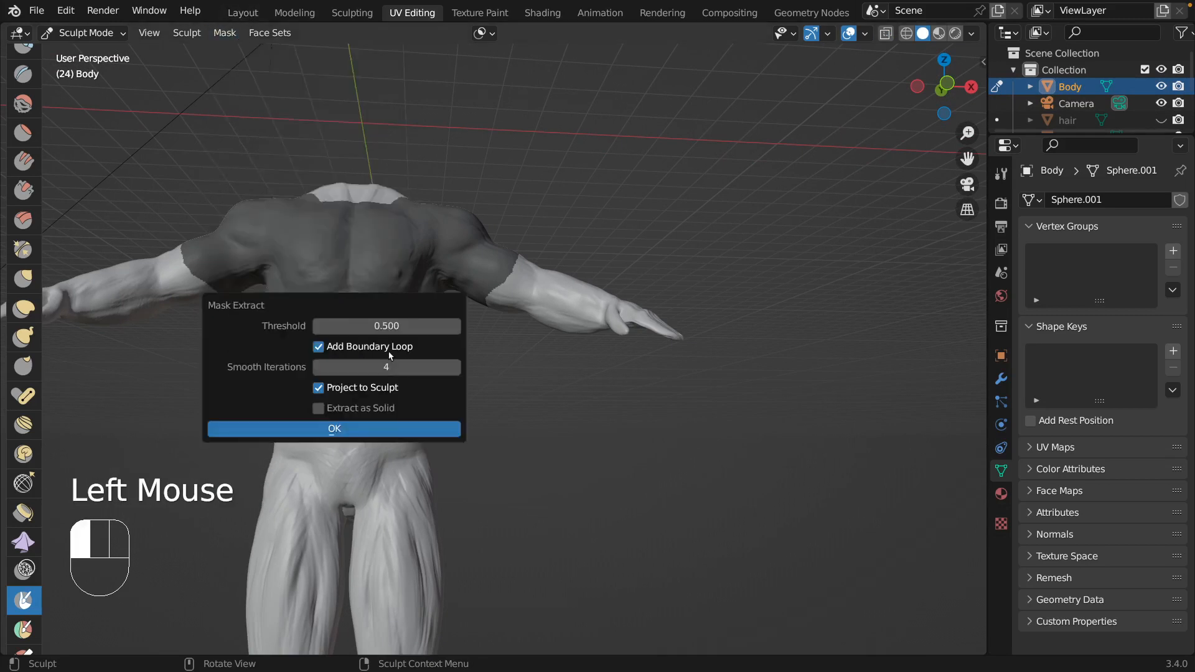
{"action": "left_click", "coordinate": [319, 408]}
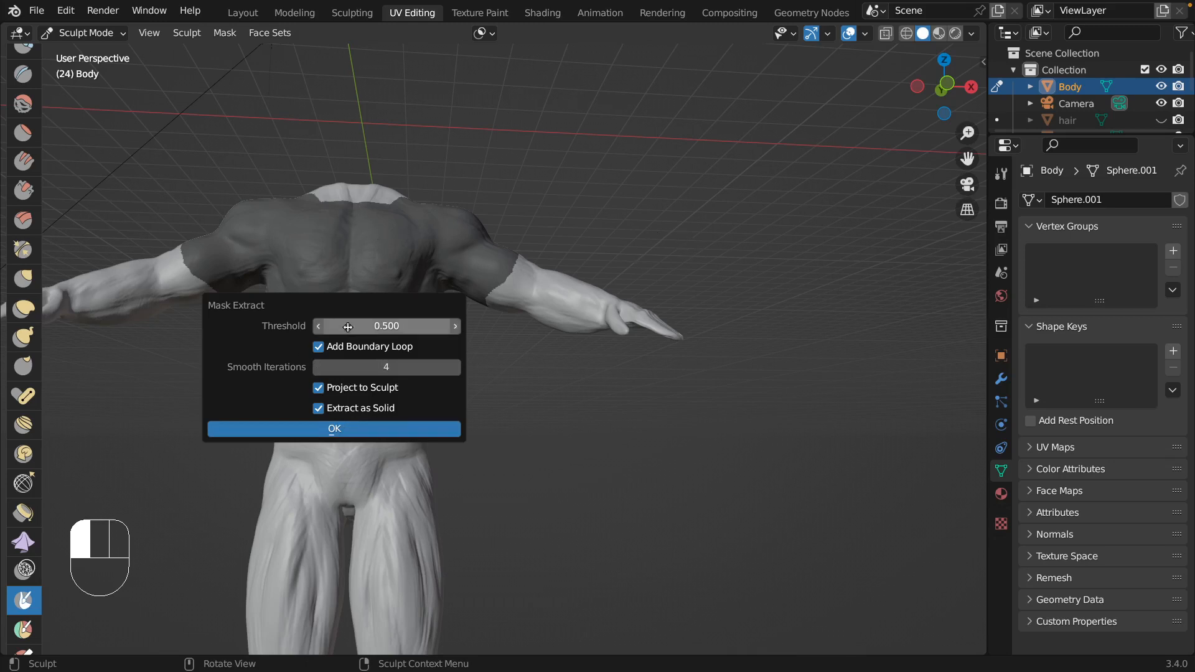
{"action": "left_click", "coordinate": [349, 435]}
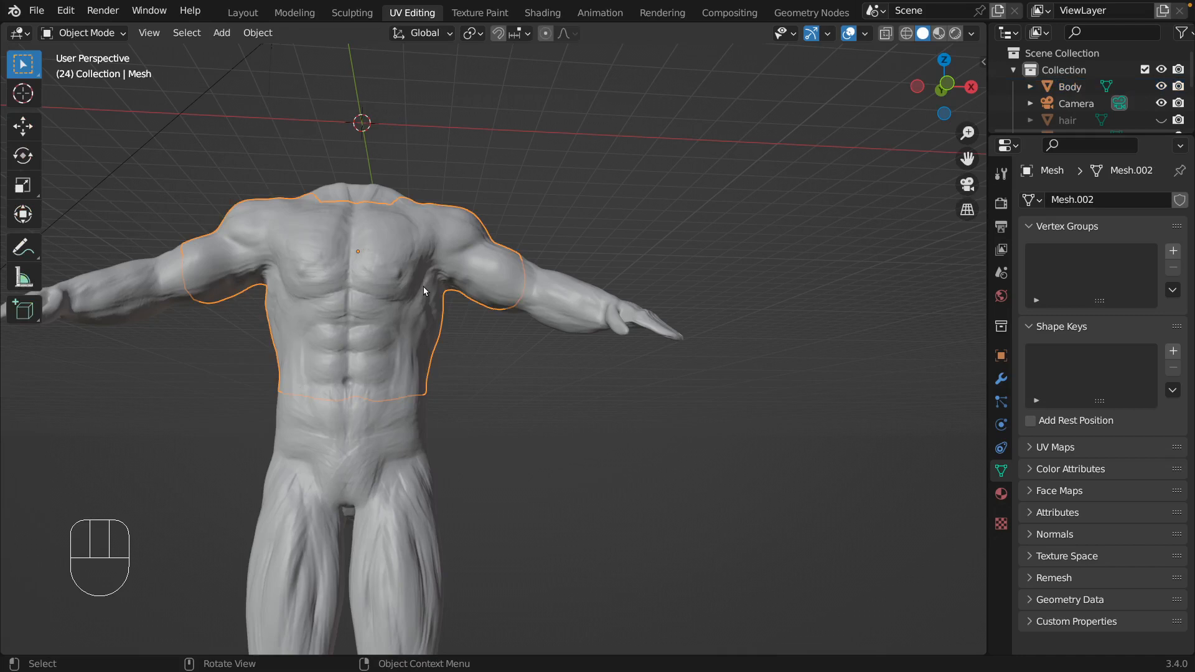
Hide the Body and examine the sleeve, waist and chest of the extracted solid mesh from different angles.
{"action": "scroll", "coordinate": [1130, 111], "scroll_direction": "down", "scroll_amount": 1}
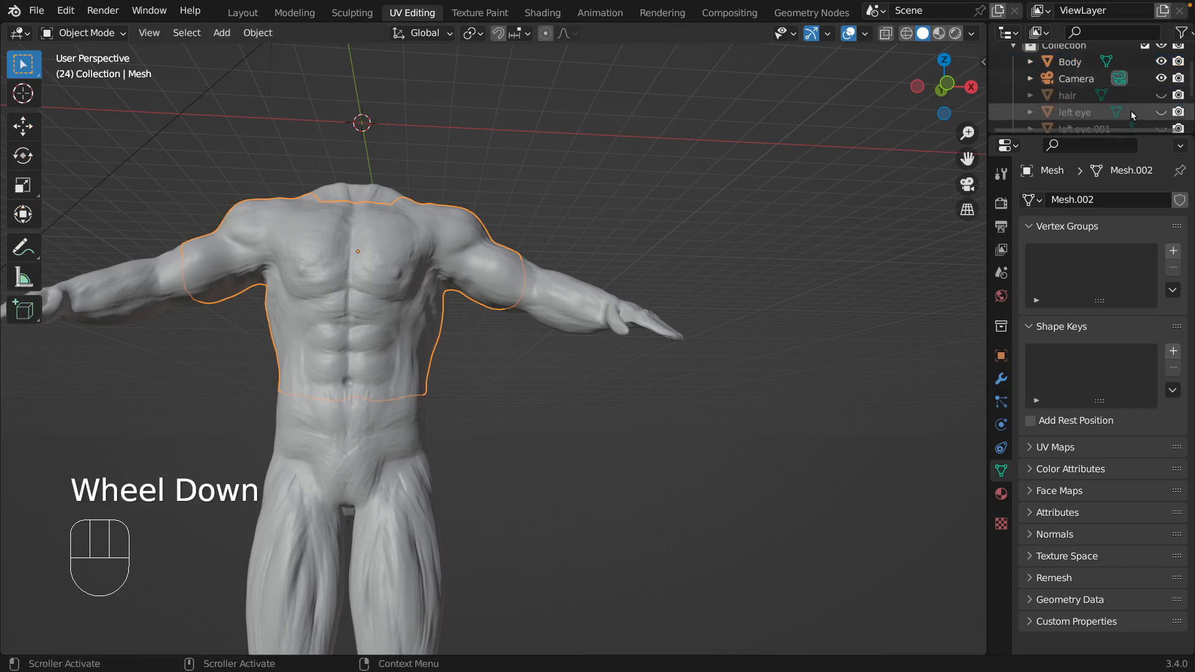
{"action": "scroll", "coordinate": [1143, 107], "scroll_direction": "down", "scroll_amount": 2}
{"action": "scroll", "coordinate": [1148, 102], "scroll_direction": "up", "scroll_amount": 2}
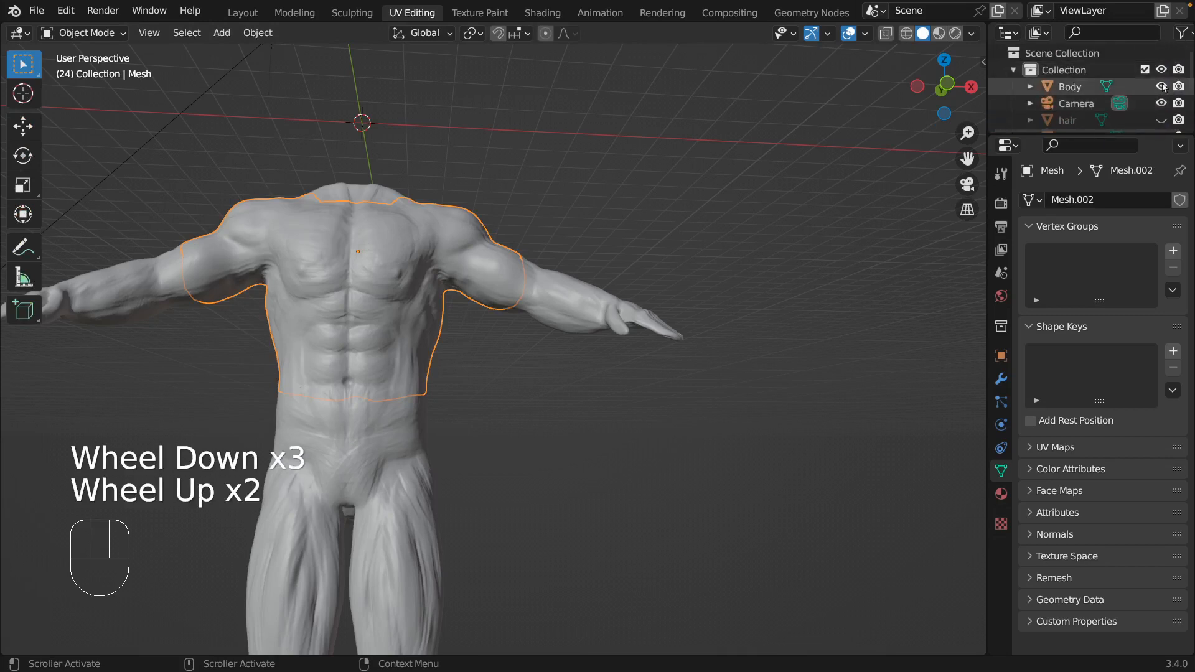
{"action": "left_click", "coordinate": [1161, 87]}
{"action": "middle_click_drag", "start_coordinate": [767, 330], "coordinate": [737, 333]}
{"action": "middle_click_drag", "start_coordinate": [442, 368], "coordinate": [548, 299]}
{"action": "key", "text": "w"}
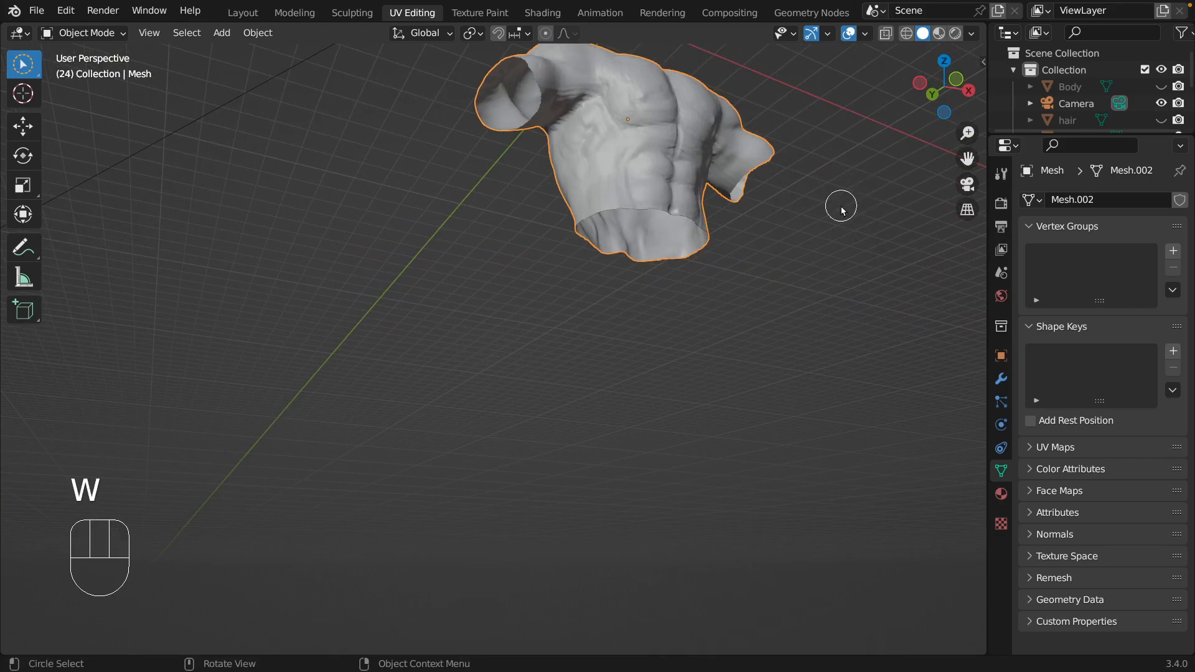
{"action": "scroll", "coordinate": [821, 209], "scroll_direction": "down", "scroll_amount": 1}
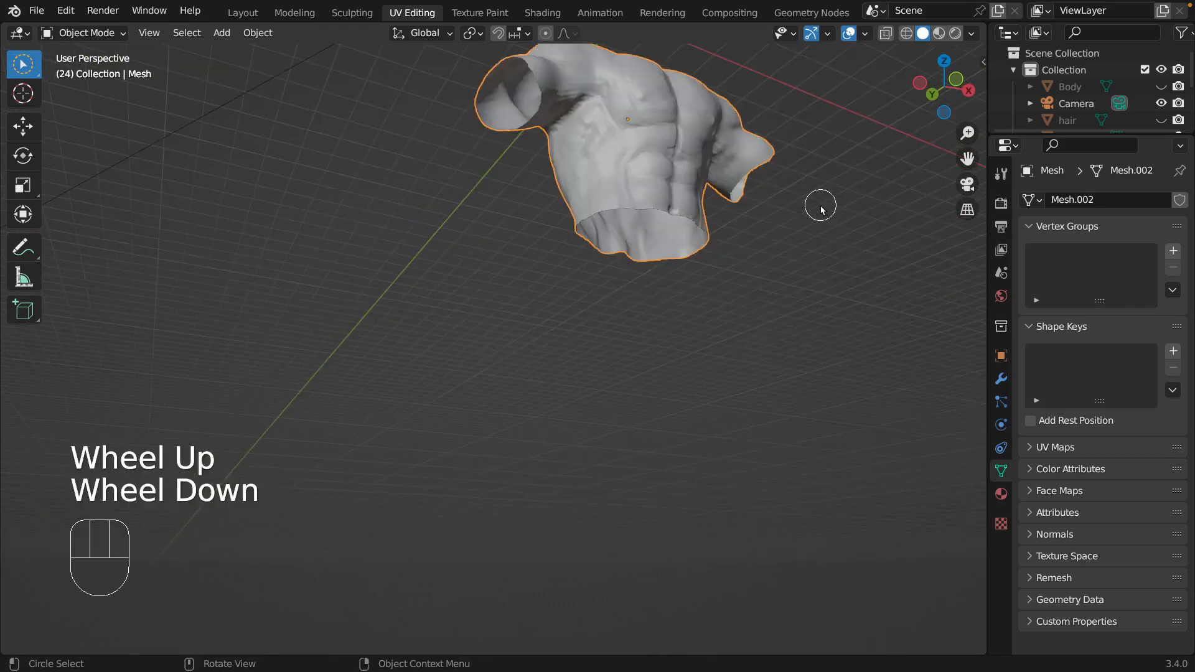
{"action": "scroll", "coordinate": [820, 205], "scroll_direction": "up", "scroll_amount": 1}
{"action": "scroll", "coordinate": [831, 281], "scroll_direction": "down", "scroll_amount": 2}
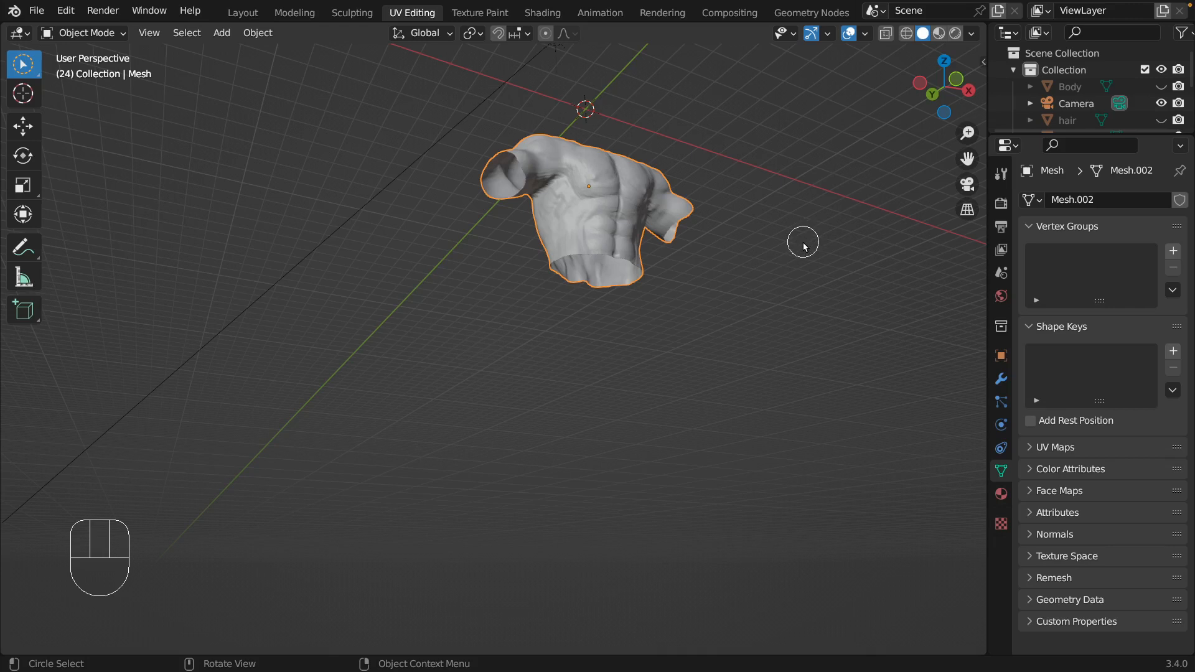
{"action": "middle_click_drag", "start_coordinate": [805, 255], "coordinate": [804, 261]}
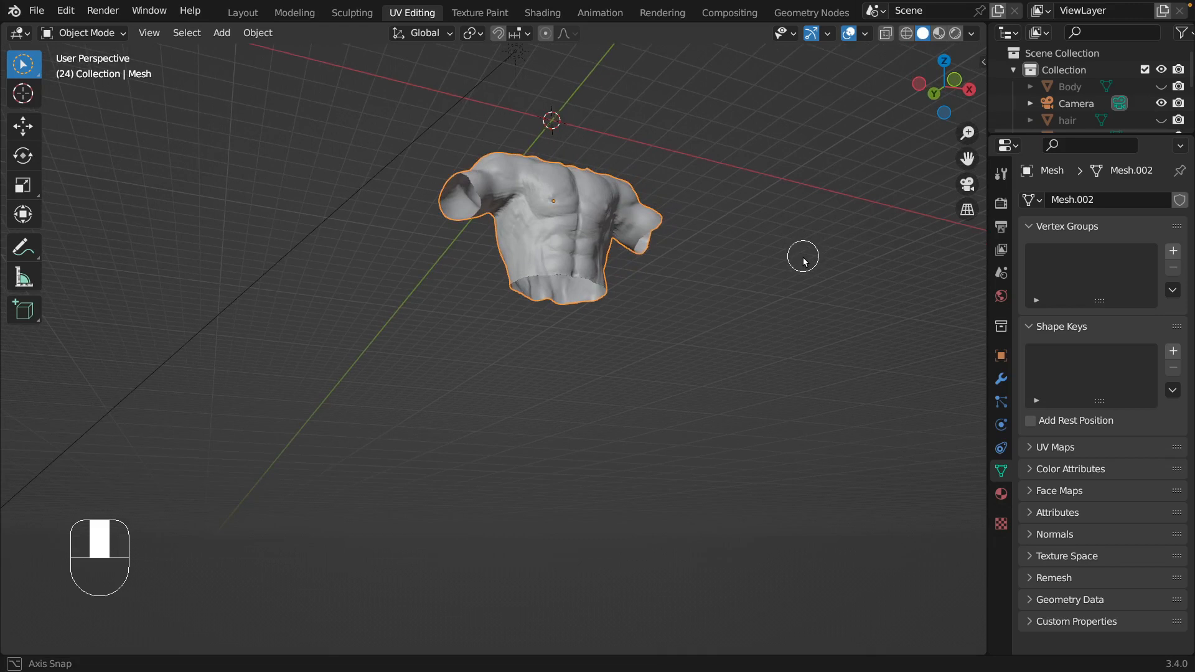
{"action": "middle_click_drag", "start_coordinate": [804, 261], "coordinate": [769, 310]}
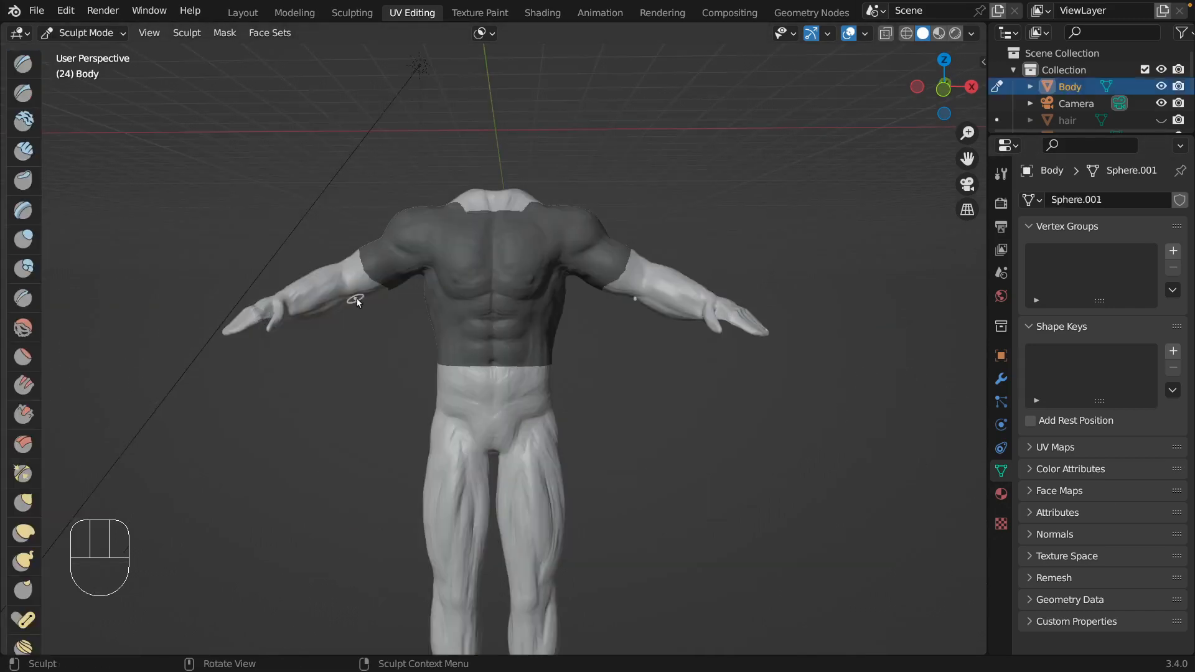
Extract the Body's masked area with Mask Extract at threshold 0.500 and 4 smooth iterations, with Extract as Solid turned off.
{"action": "left_click", "coordinate": [351, 349]}
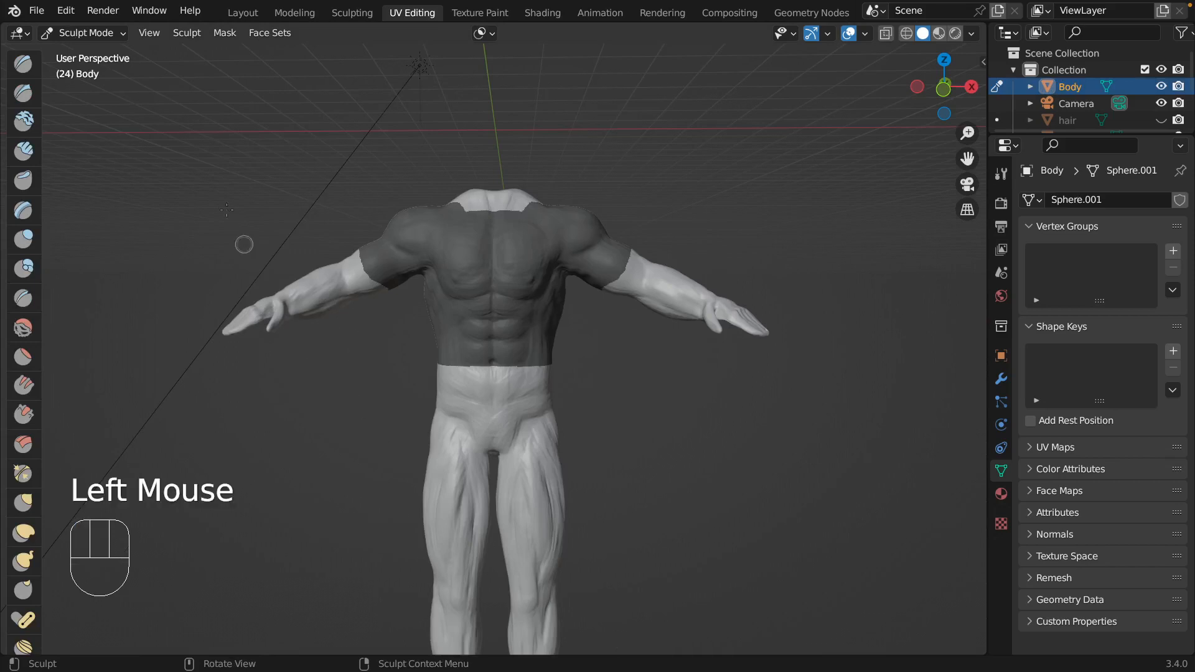
{"action": "left_click", "coordinate": [218, 35]}
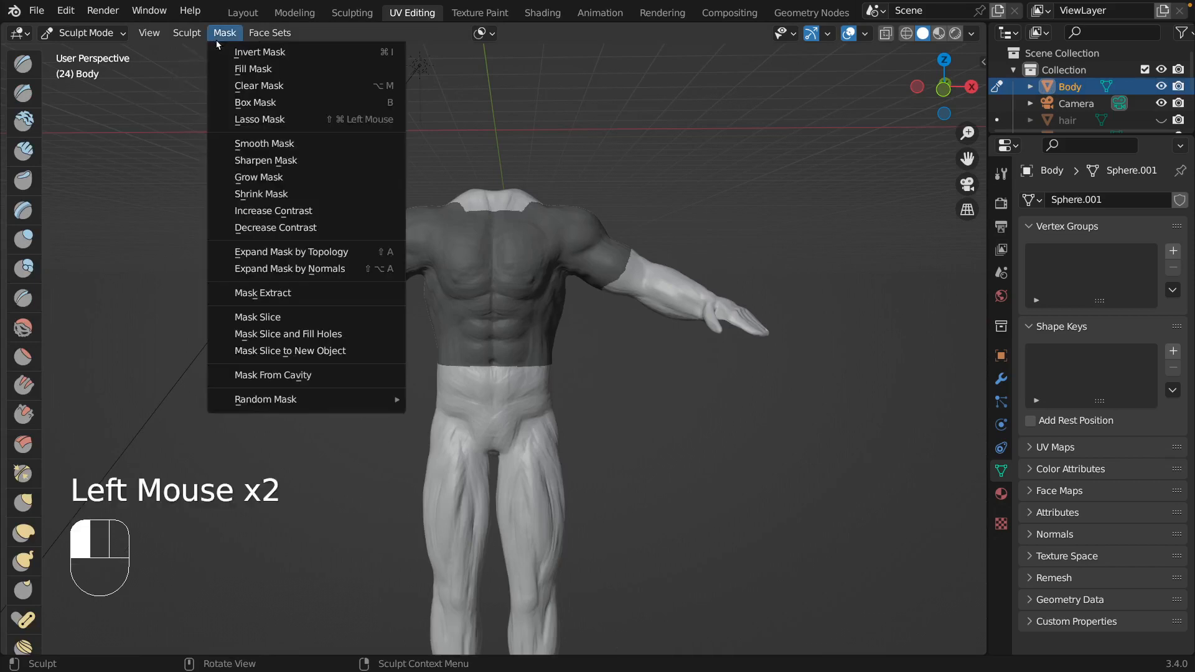
{"action": "left_click", "coordinate": [292, 293]}
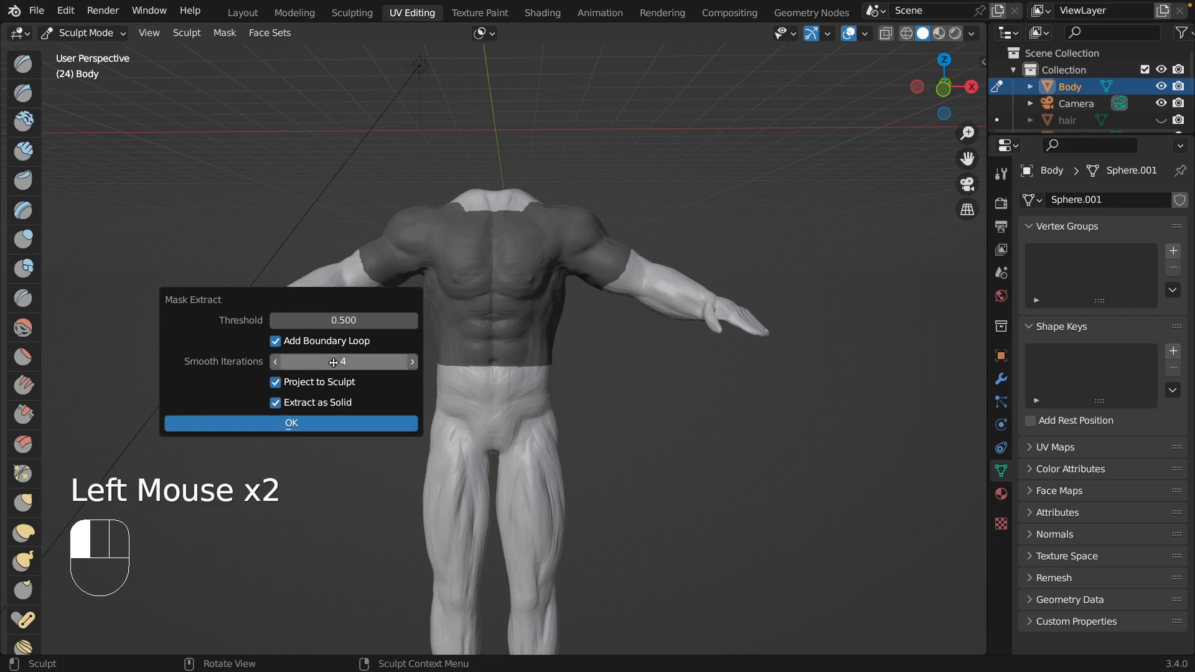
{"action": "left_click", "coordinate": [276, 403]}
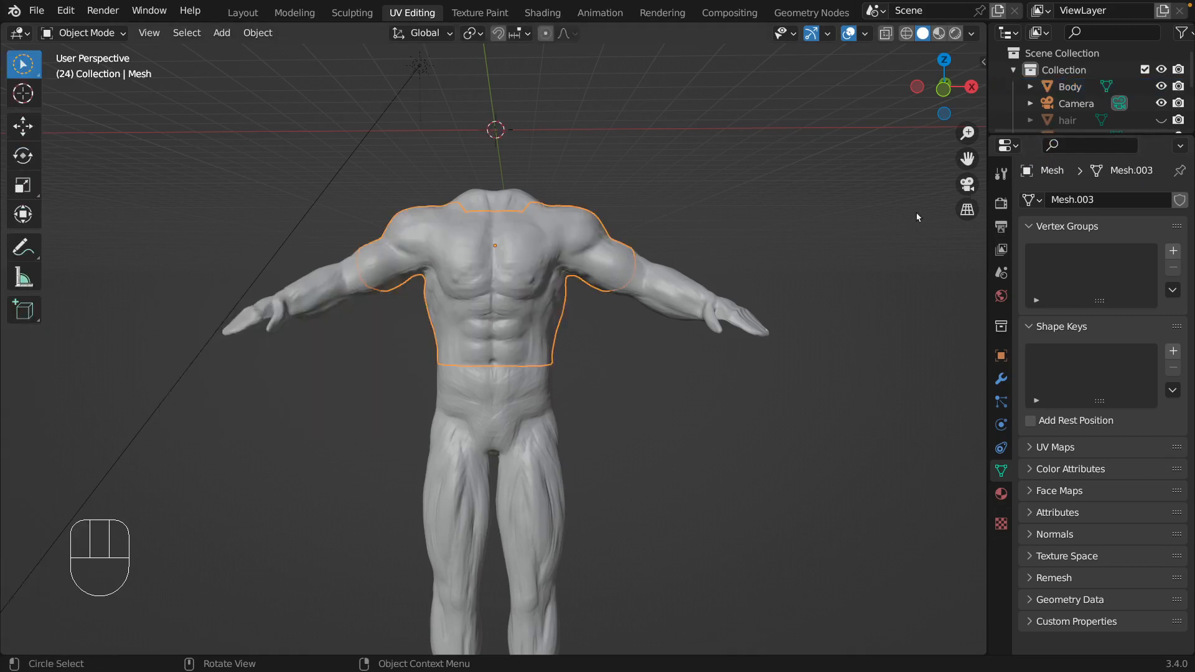
Hide the Body and rename the extracted torso mesh as "upper cloth".
{"action": "left_click", "coordinate": [1161, 86]}
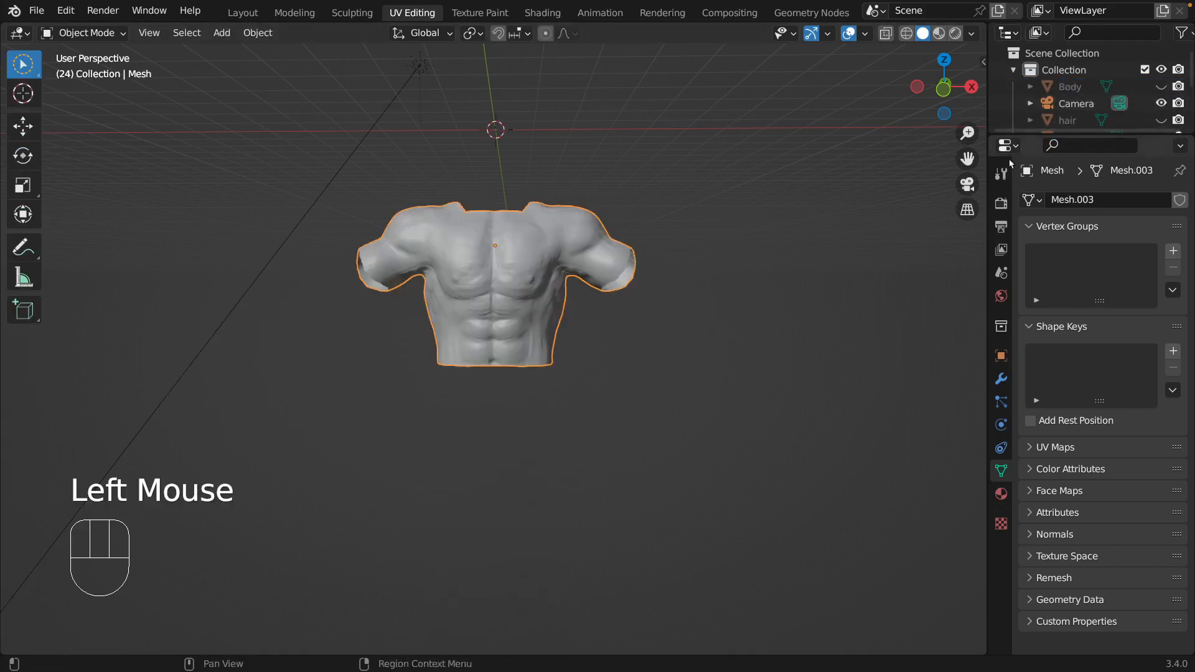
{"action": "scroll", "coordinate": [1115, 121], "scroll_direction": "down", "scroll_amount": 3}
{"action": "scroll", "coordinate": [1115, 120], "scroll_direction": "down", "scroll_amount": 1}
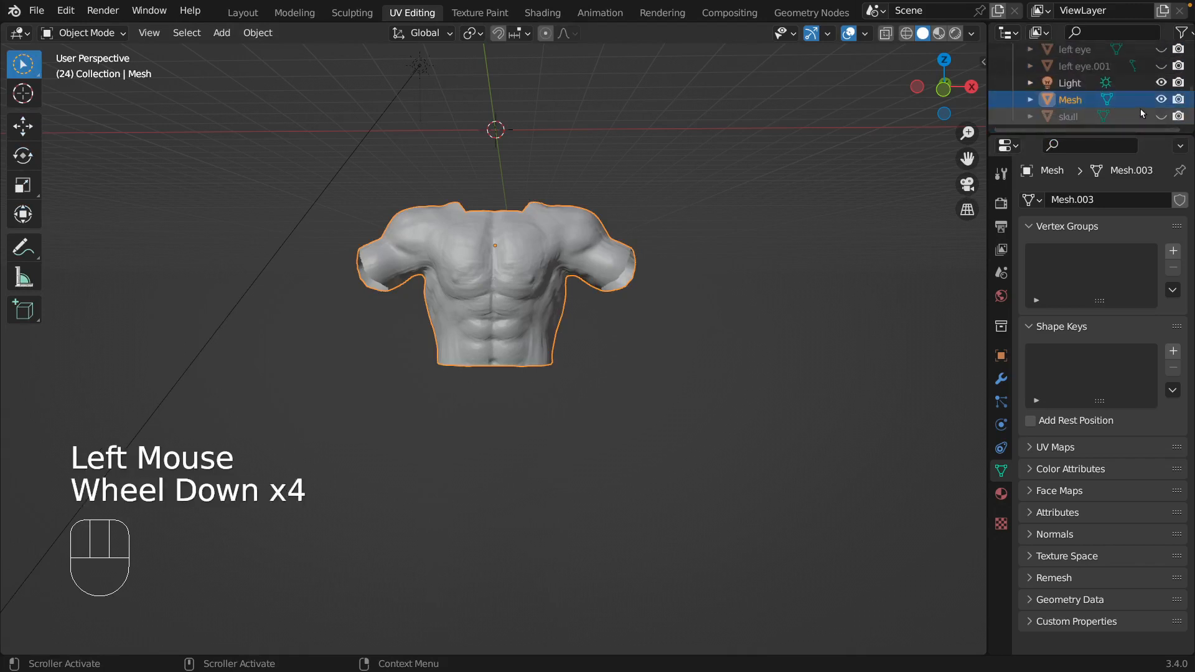
{"action": "left_click", "coordinate": [1071, 101]}
{"action": "double_click", "coordinate": [1070, 100]}
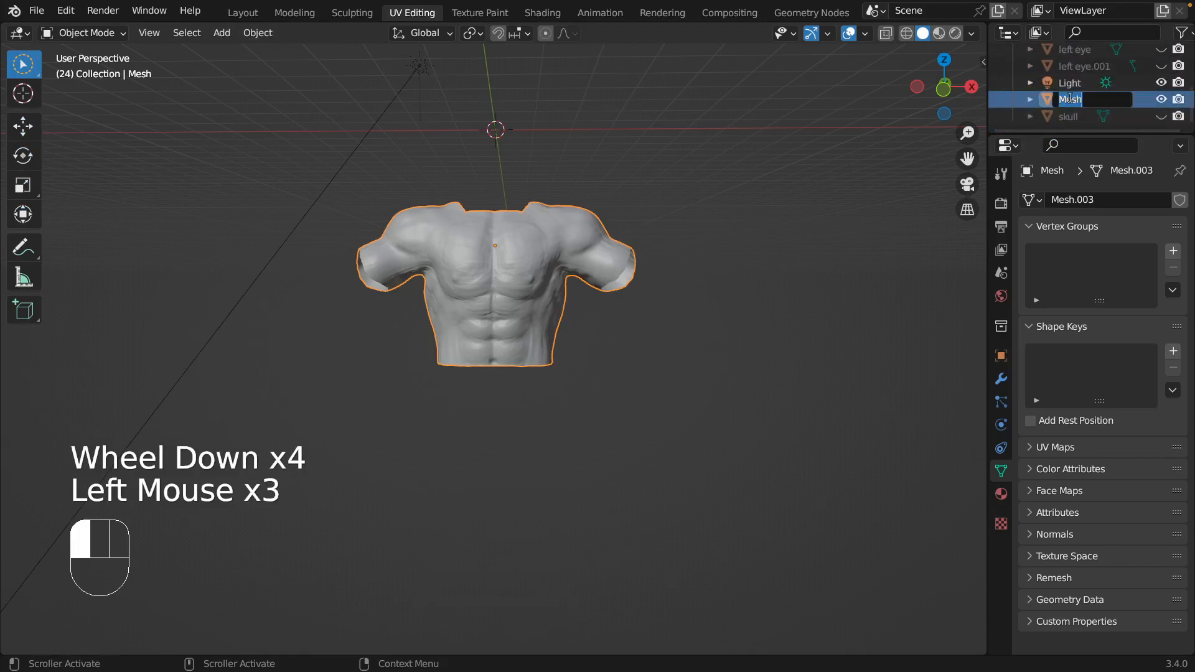
{"action": "type", "text": "upper cloth"}
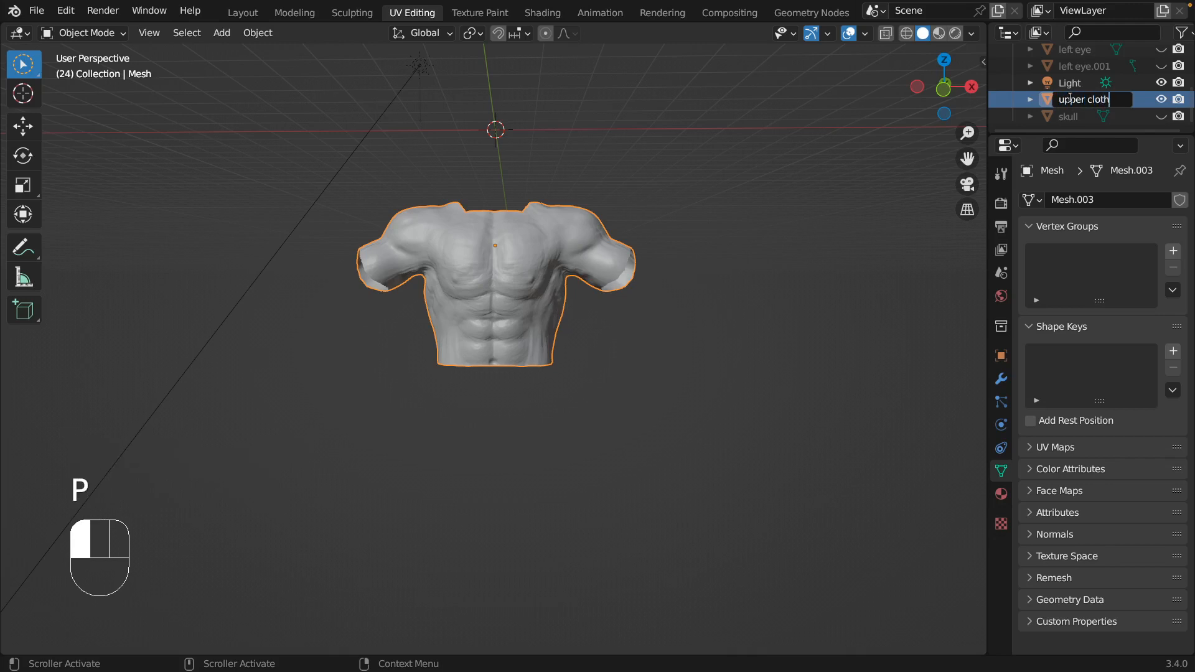
{"action": "key", "text": "Return"}
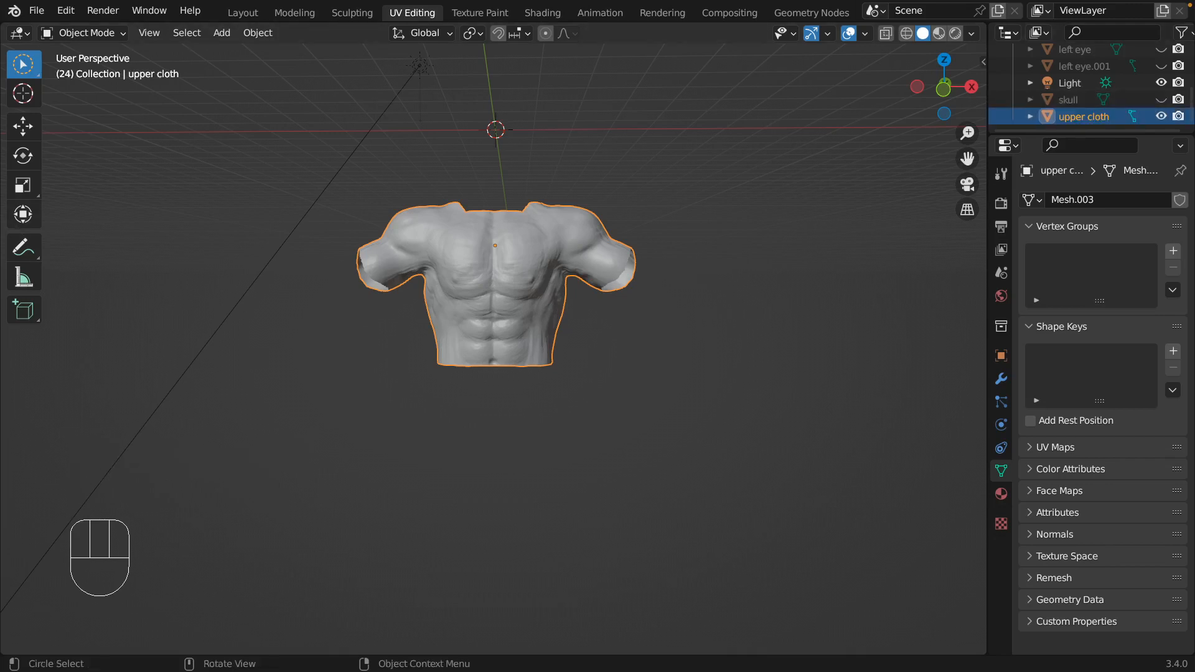
Put the upper cloth in Edit Mode with X-Ray and Wireframe shading, seen from the front orthographic view.
{"action": "left_click", "coordinate": [124, 35]}
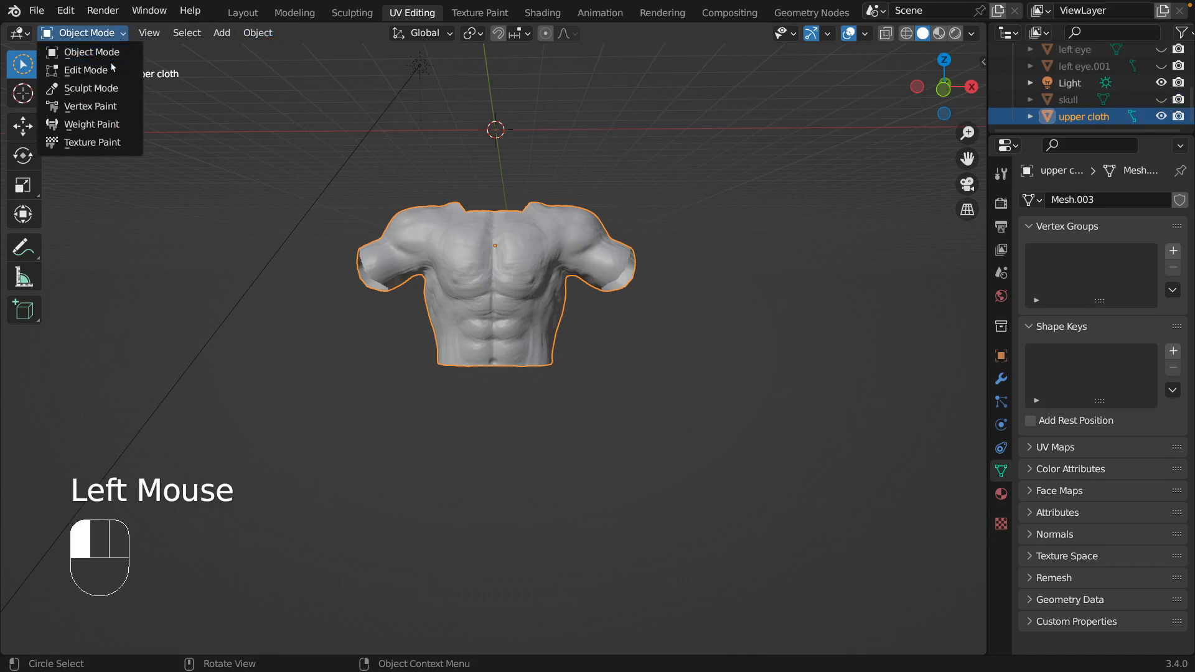
{"action": "left_click", "coordinate": [692, 282]}
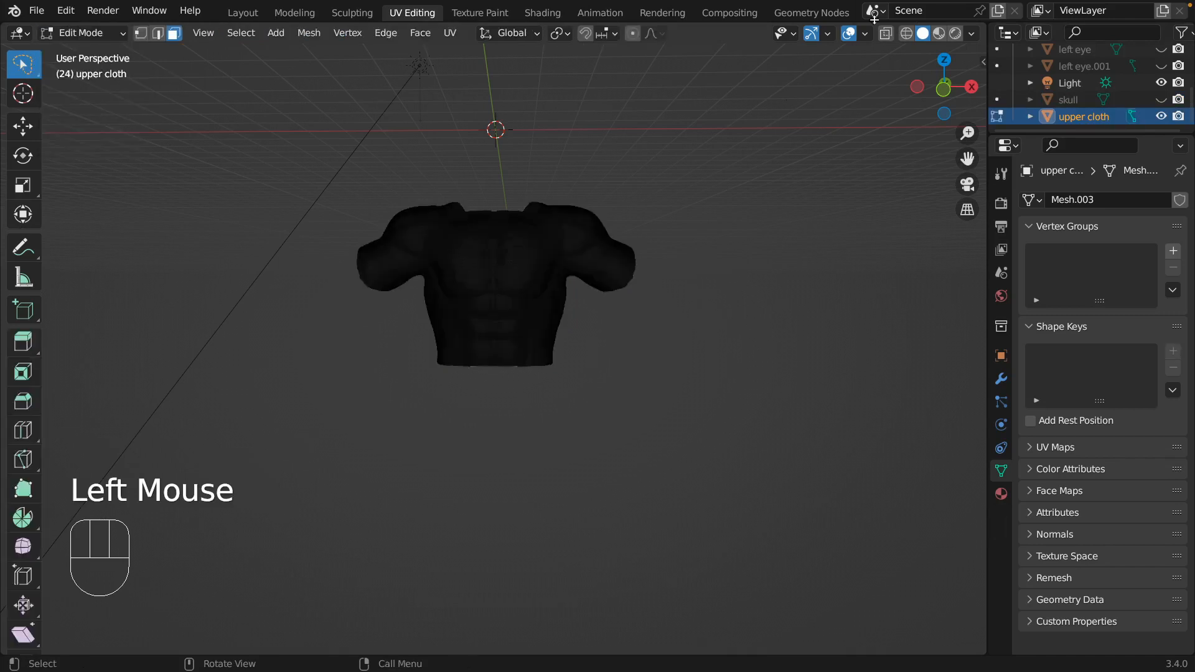
{"action": "left_click", "coordinate": [676, 218]}
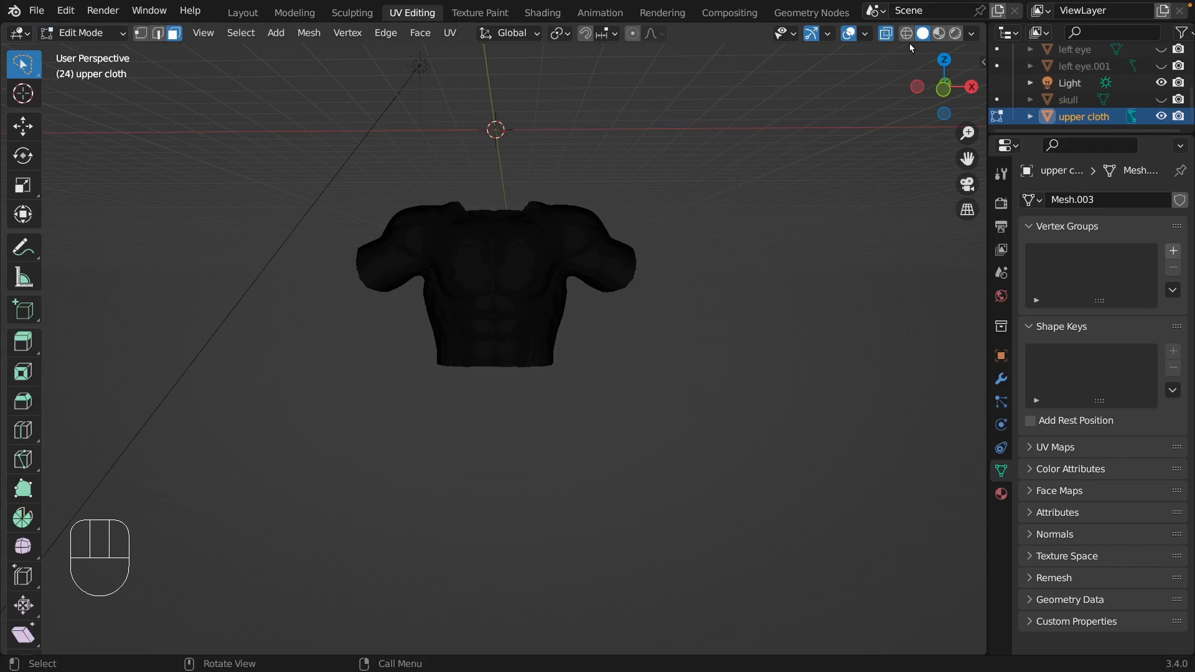
{"action": "left_click", "coordinate": [906, 34]}
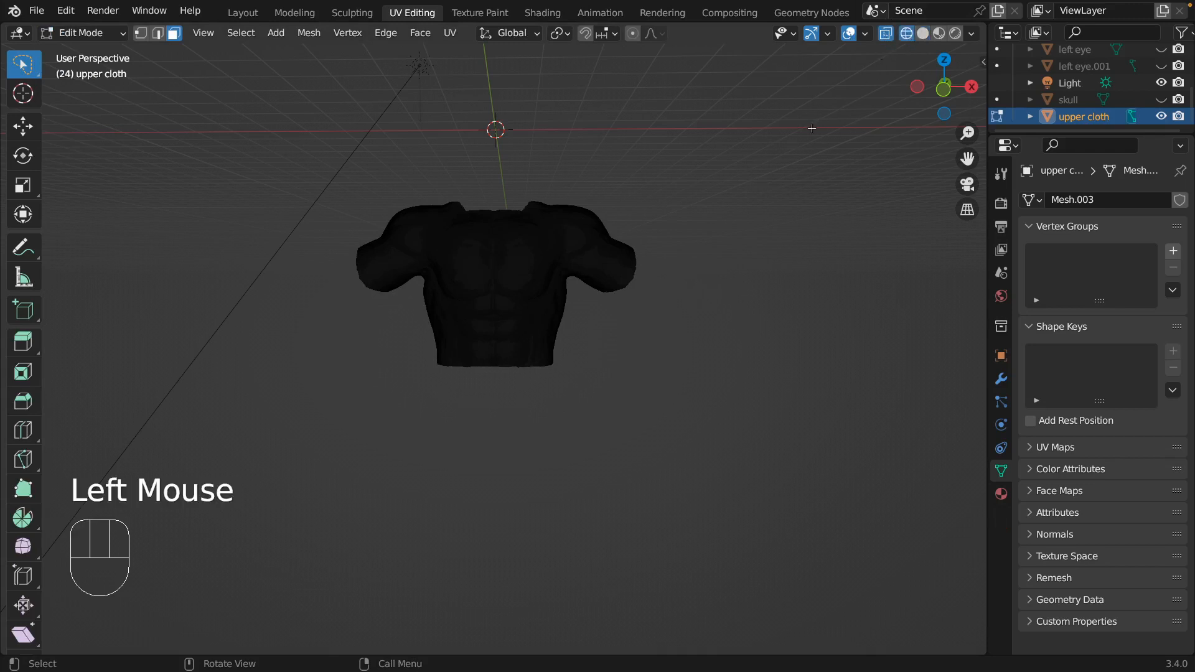
{"action": "scroll", "coordinate": [690, 205], "scroll_direction": "down", "scroll_amount": 2}
{"action": "scroll", "coordinate": [691, 200], "scroll_direction": "up", "scroll_amount": 1}
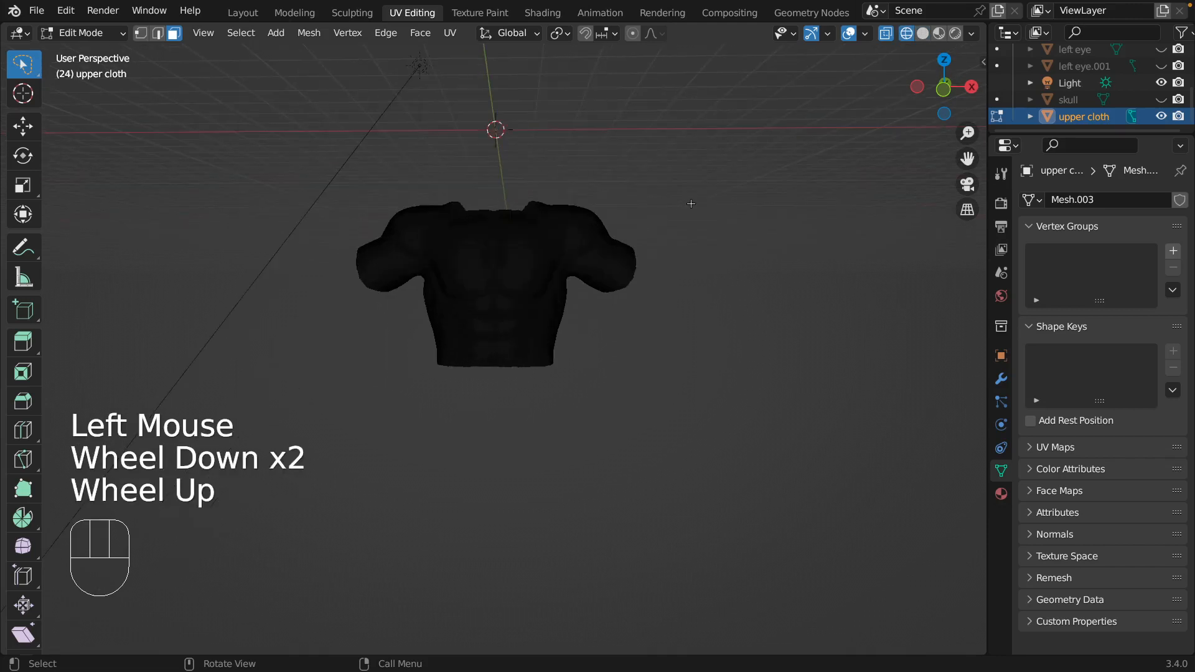
{"action": "key", "text": "KP_1"}
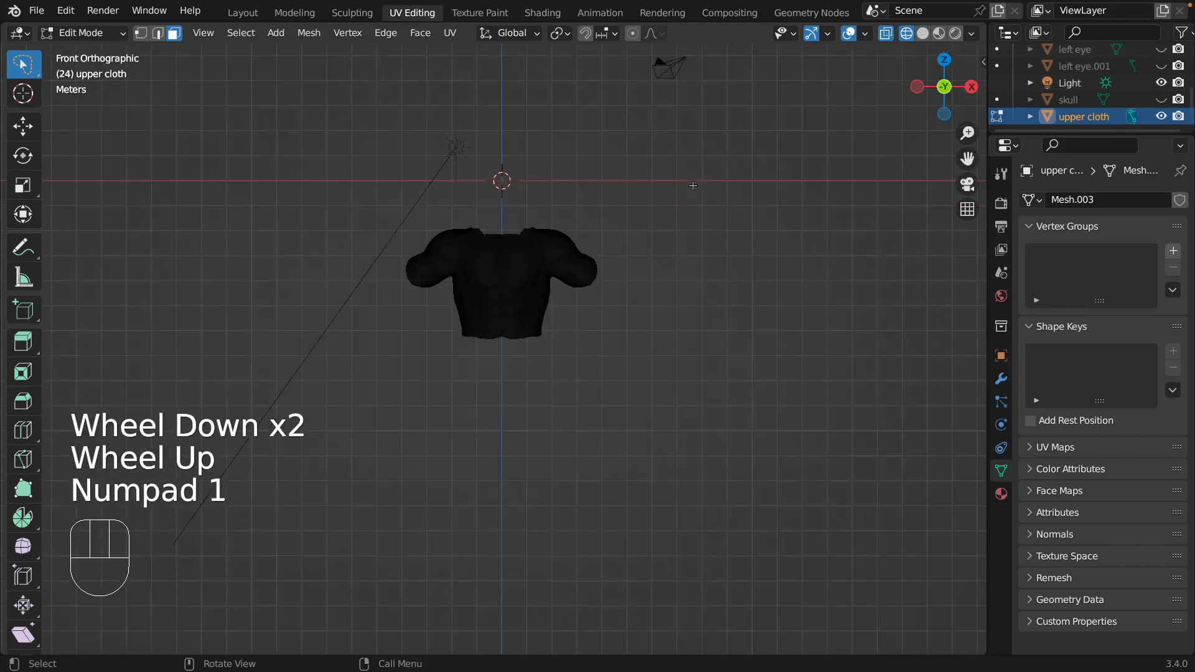
{"action": "scroll", "coordinate": [660, 185], "scroll_direction": "down", "scroll_amount": 2}
{"action": "scroll", "coordinate": [661, 185], "scroll_direction": "up", "scroll_amount": 6}
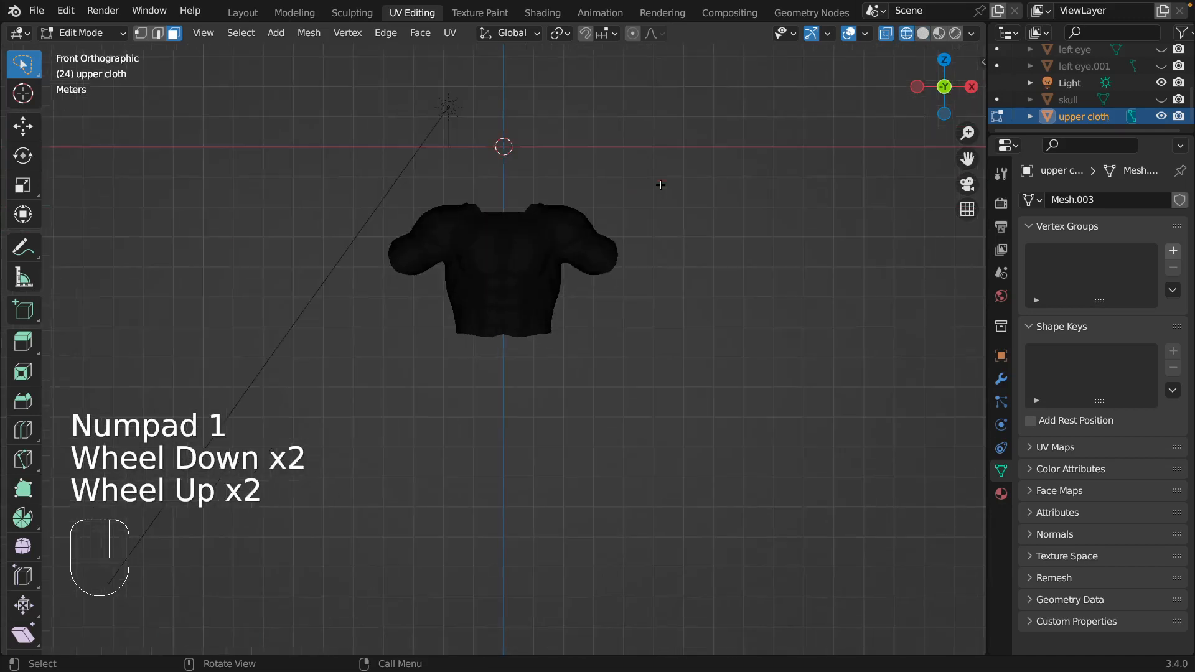
{"action": "middle_click_drag", "start_coordinate": [806, 166], "coordinate": [783, 416], "text": "shift"}
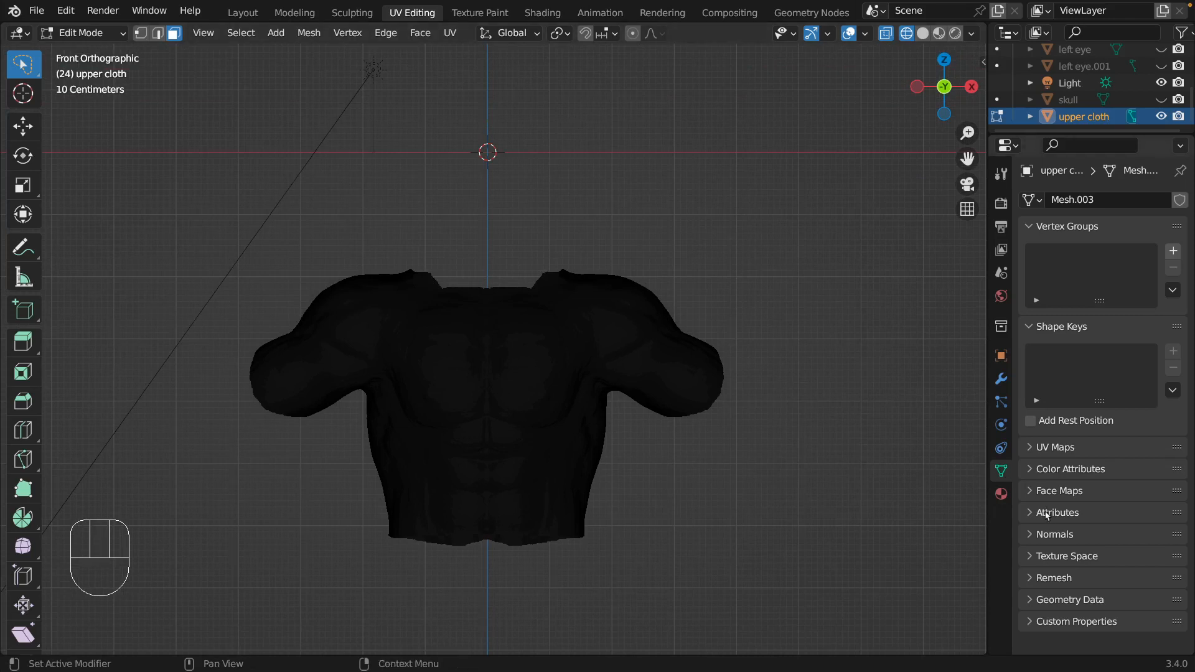
Show the Select Lasso tool's options and check the mirror settings for mesh editing.
{"action": "scroll", "coordinate": [1049, 532], "scroll_direction": "down", "scroll_amount": 2}
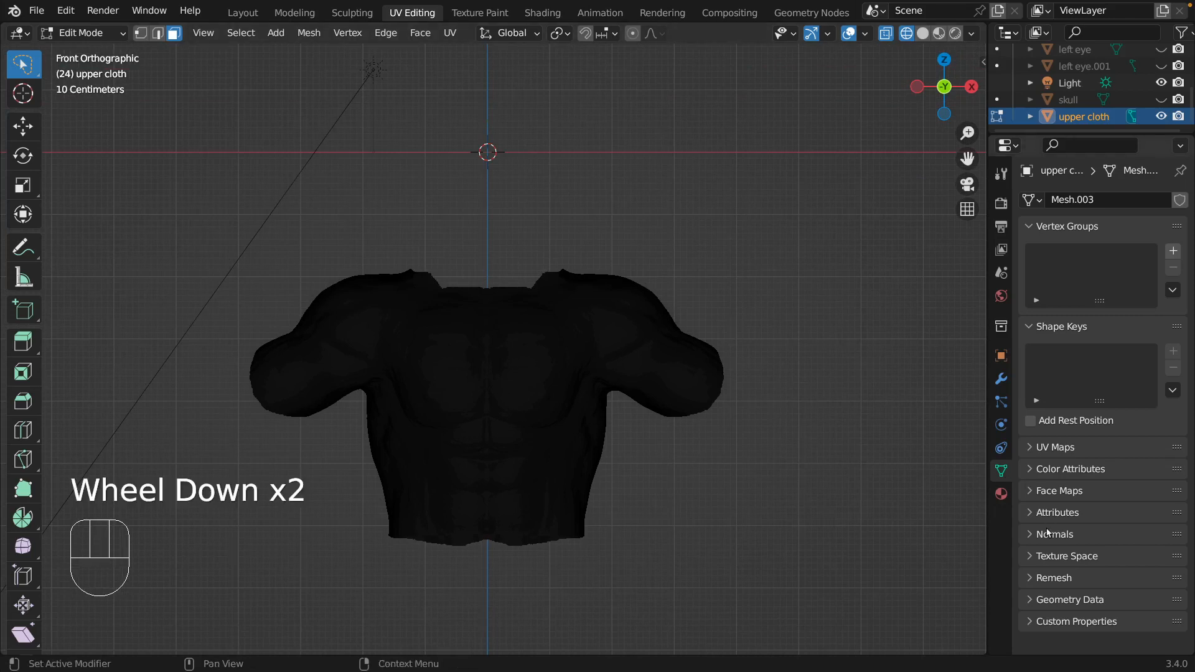
{"action": "left_click", "coordinate": [1001, 174]}
{"action": "left_click", "coordinate": [1034, 244]}
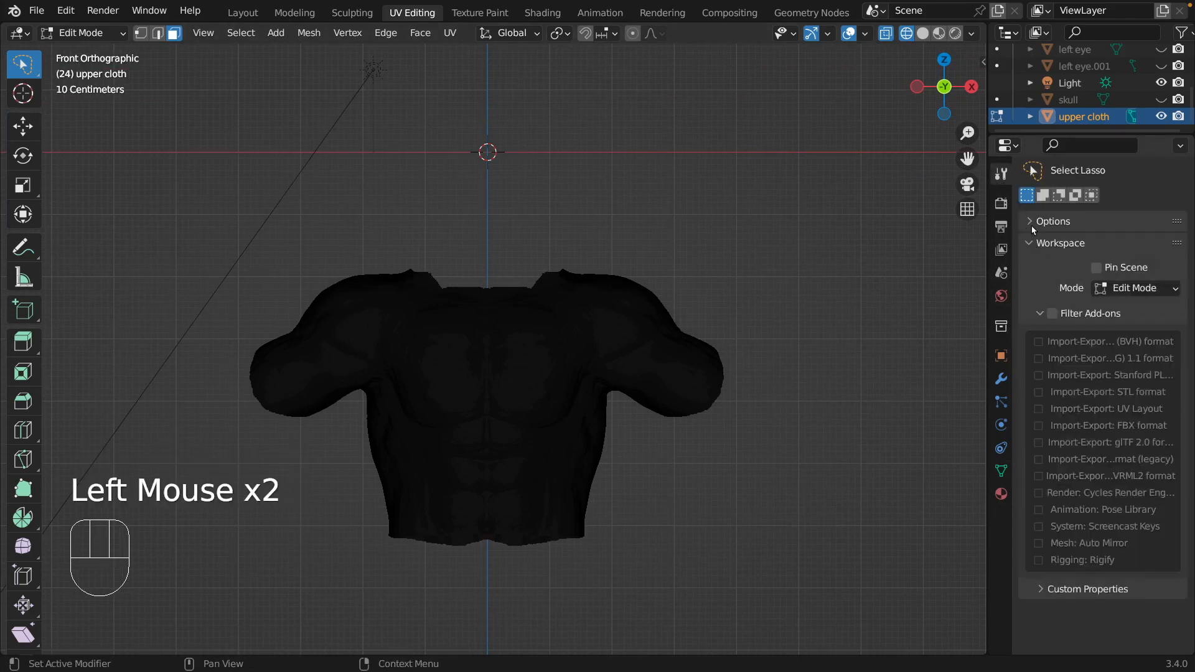
{"action": "left_click", "coordinate": [1032, 223]}
{"action": "scroll", "coordinate": [1041, 393], "scroll_direction": "down", "scroll_amount": 5}
{"action": "scroll", "coordinate": [1041, 393], "scroll_direction": "up", "scroll_amount": 2}
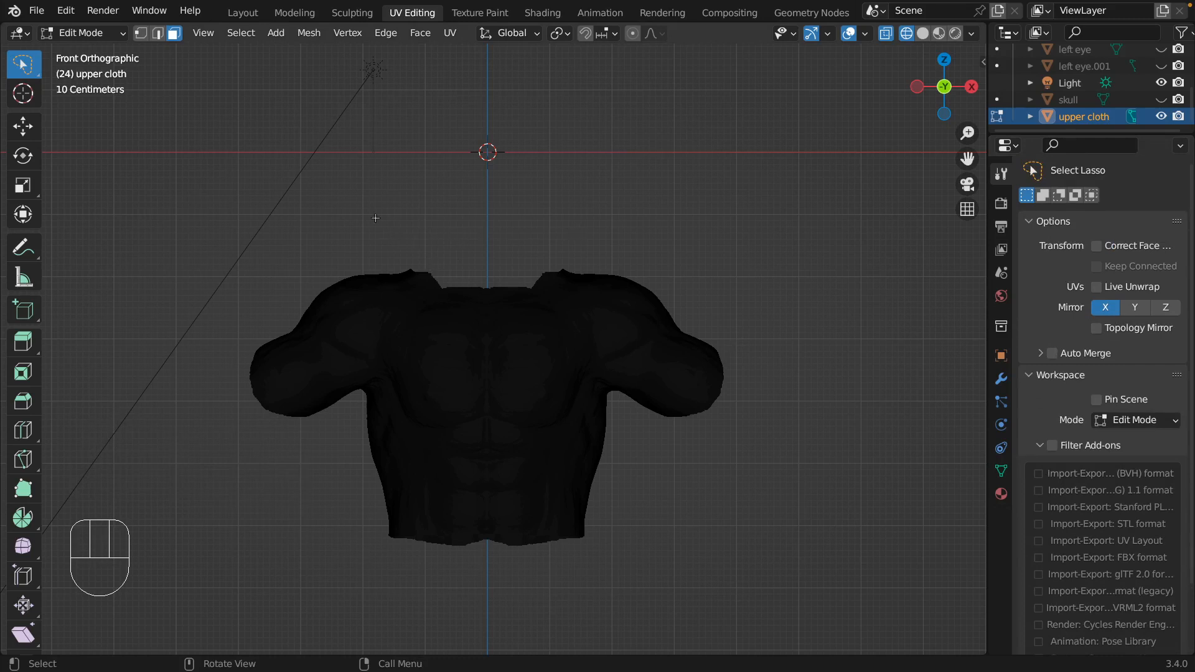
Lasso-select the neckline and upper chest faces of the upper cloth from shoulder to shoulder and fill them.
{"action": "mouse_move", "coordinate": [23, 66]}
{"action": "left_mouse_down"}
{"action": "mouse_move", "coordinate": [92, 95]}
{"action": "mouse_move", "coordinate": [93, 170]}
{"action": "left_mouse_up"}
{"action": "mouse_move", "coordinate": [386, 237]}
{"action": "left_mouse_down"}
{"action": "mouse_move", "coordinate": [382, 270]}
{"action": "mouse_move", "coordinate": [405, 323]}
{"action": "mouse_move", "coordinate": [485, 380]}
{"action": "mouse_move", "coordinate": [523, 372]}
{"action": "mouse_move", "coordinate": [599, 306]}
{"action": "mouse_move", "coordinate": [608, 267]}
{"action": "mouse_move", "coordinate": [559, 217]}
{"action": "left_mouse_up"}
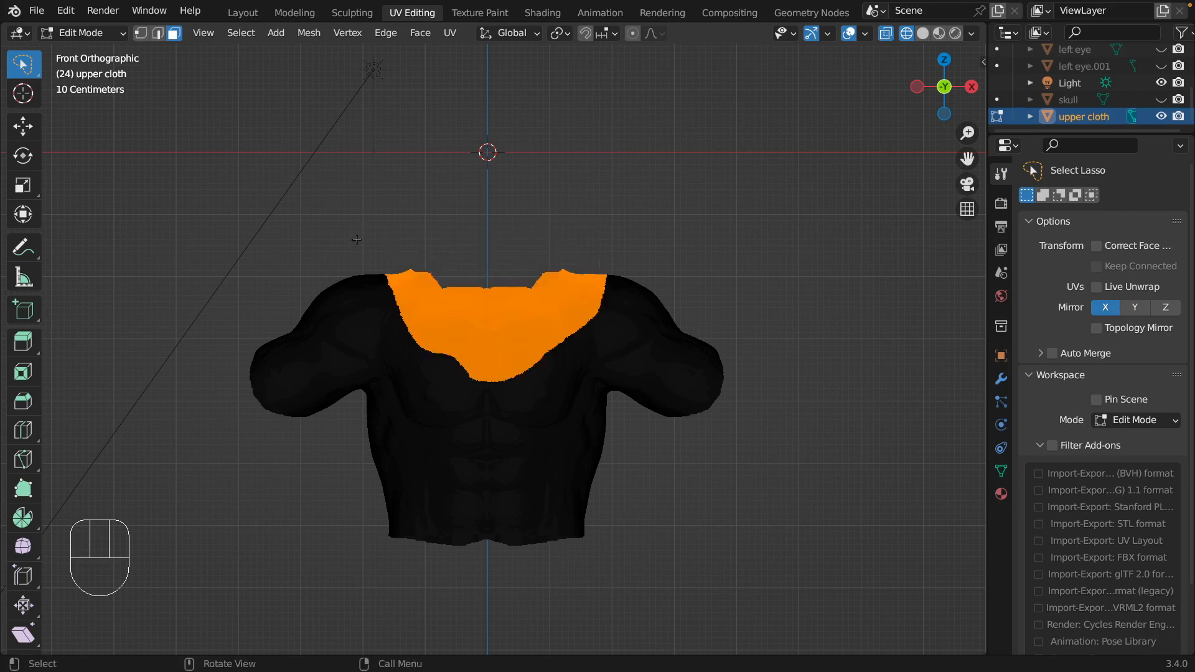
{"action": "mouse_move", "coordinate": [377, 256]}
{"action": "left_mouse_down"}
{"action": "mouse_move", "coordinate": [415, 337]}
{"action": "mouse_move", "coordinate": [435, 346]}
{"action": "left_mouse_up"}
{"action": "left_click", "coordinate": [434, 235]}
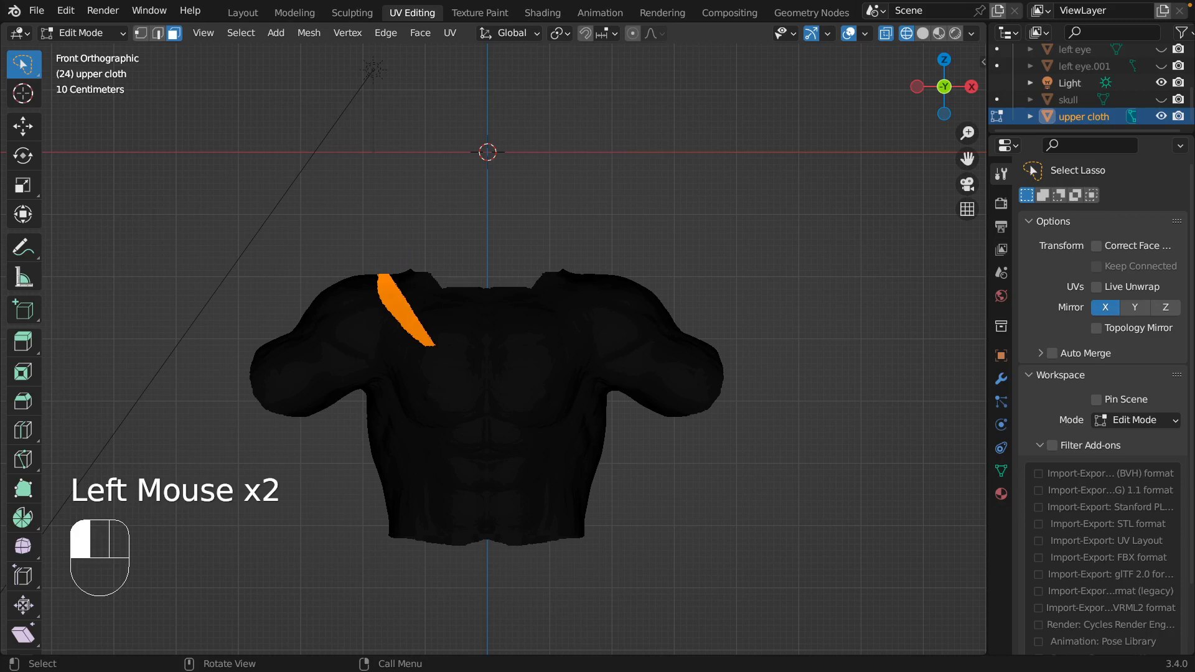
{"action": "left_click_drag", "start_coordinate": [391, 262], "coordinate": [606, 261]}
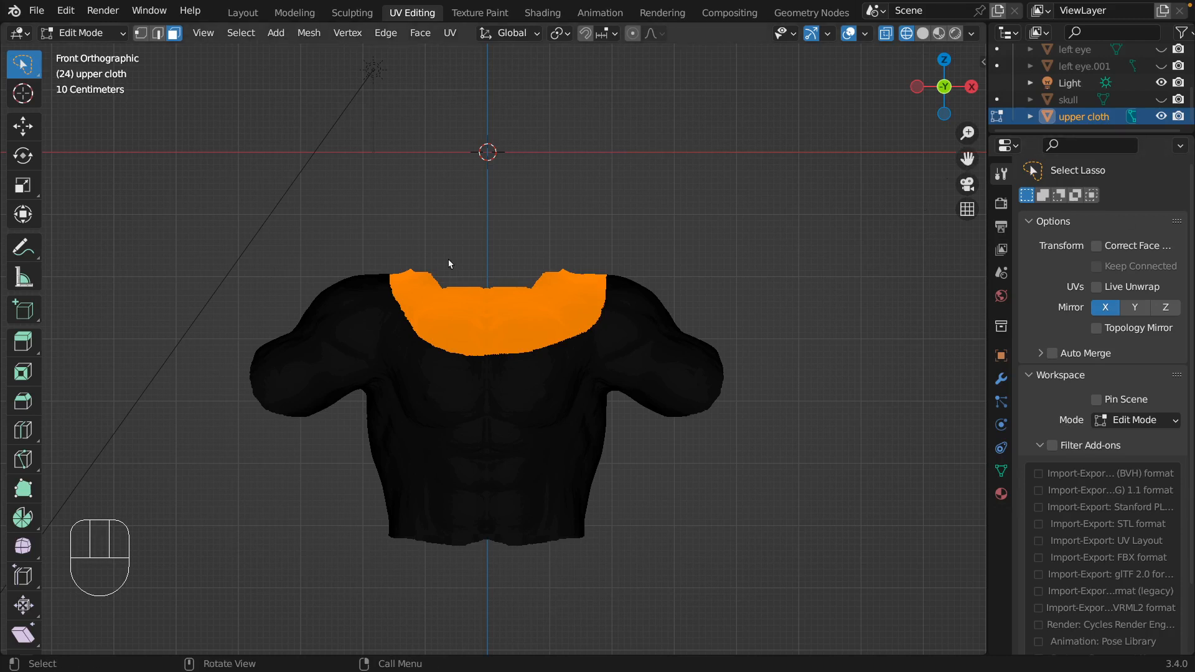
{"action": "left_click", "coordinate": [414, 39]}
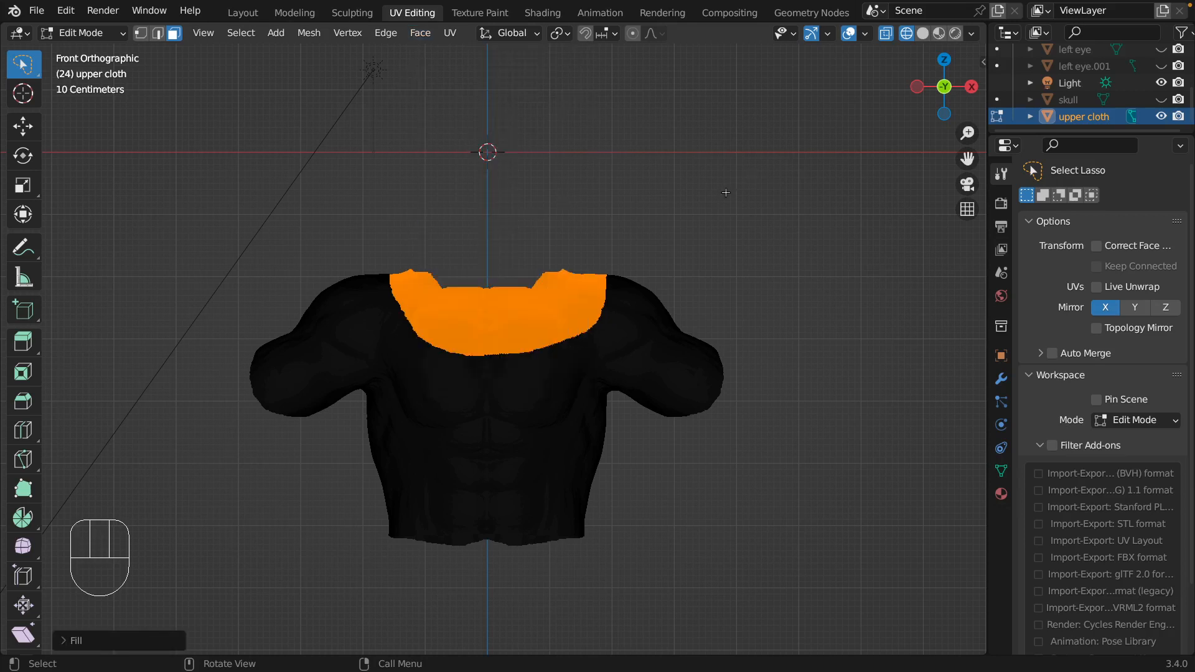
Clear the face selection and switch the viewport to Solid shading with X-Ray off.
{"action": "middle_click_drag", "start_coordinate": [725, 193], "coordinate": [726, 201]}
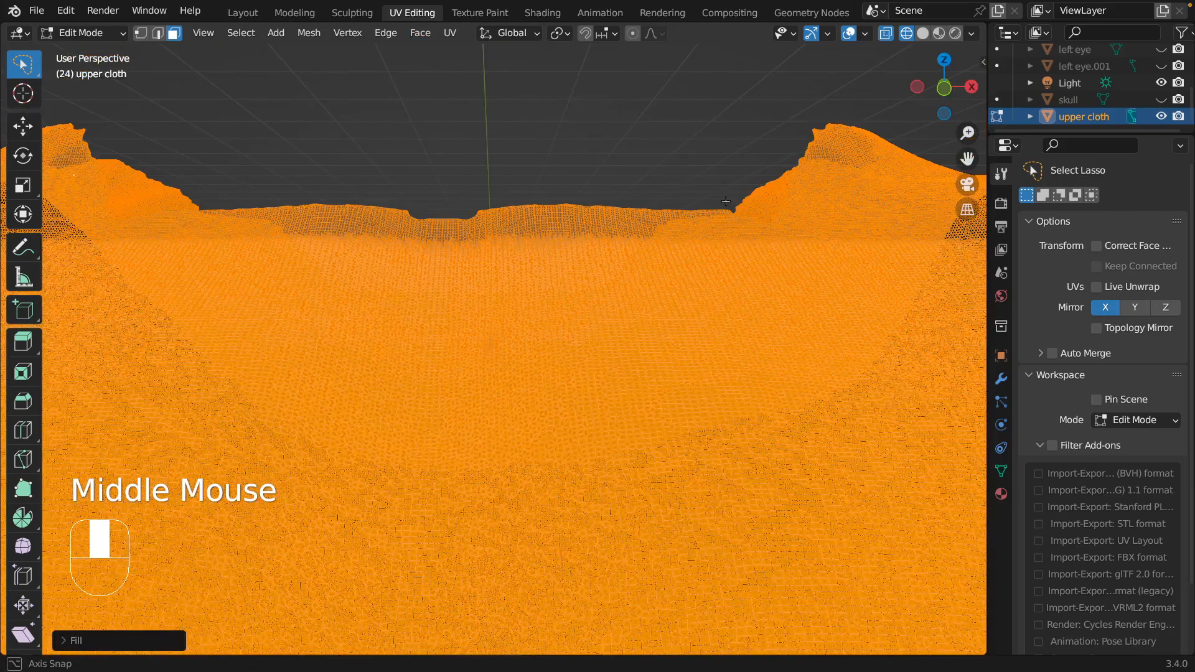
{"action": "left_click", "coordinate": [691, 160]}
{"action": "scroll", "coordinate": [719, 132], "scroll_direction": "down", "scroll_amount": 3}
{"action": "scroll", "coordinate": [718, 131], "scroll_direction": "down", "scroll_amount": 3}
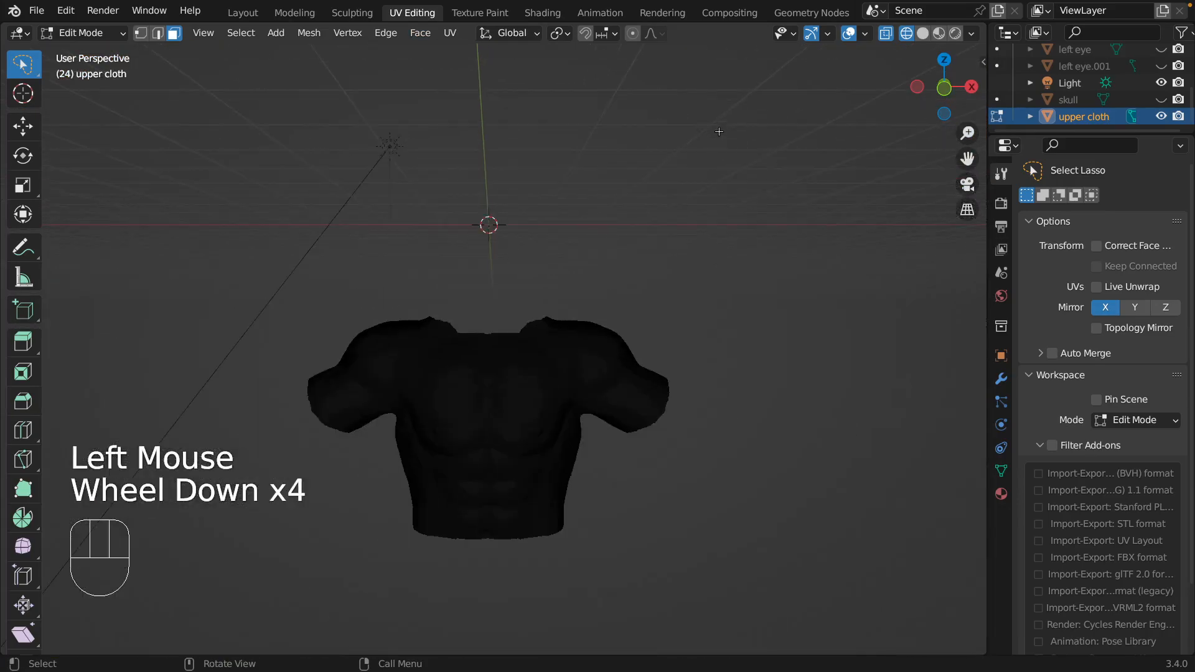
{"action": "scroll", "coordinate": [718, 132], "scroll_direction": "up", "scroll_amount": 1}
{"action": "left_click", "coordinate": [922, 35]}
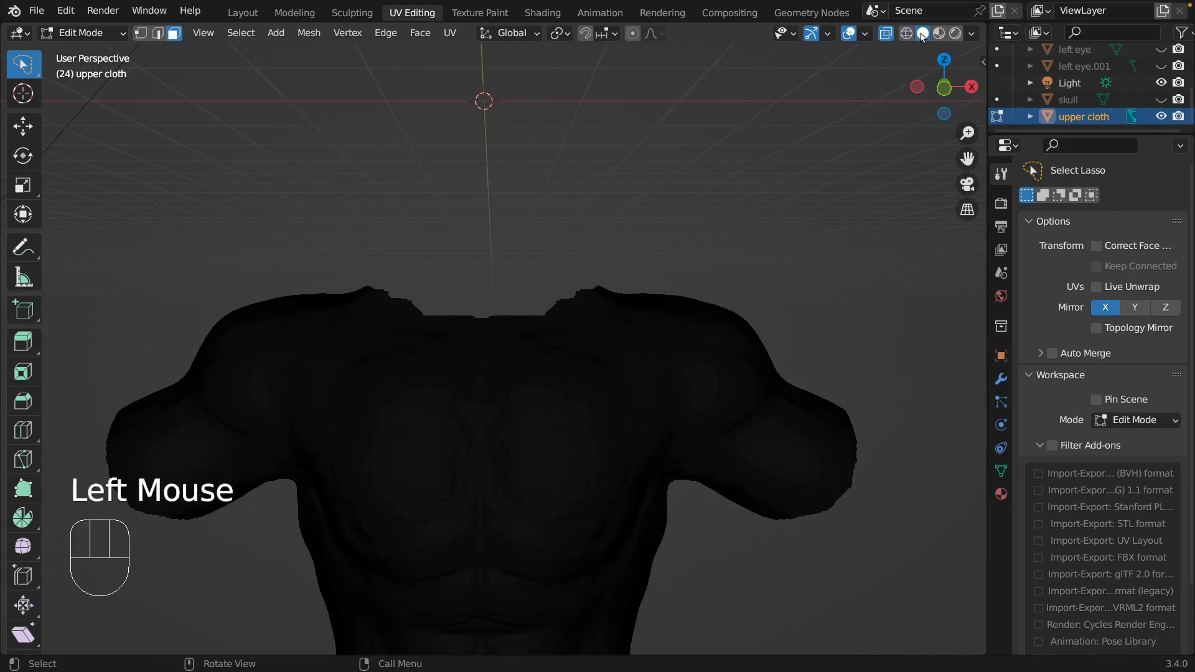
{"action": "left_click", "coordinate": [885, 33]}
Examine the upper cloth's filled neckline, sleeve ends and waist opening from different angles.
{"action": "mouse_move", "coordinate": [692, 181]}
{"action": "middle_mouse_down"}
{"action": "mouse_move", "coordinate": [697, 197]}
{"action": "mouse_move", "coordinate": [672, 205]}
{"action": "mouse_move", "coordinate": [707, 183]}
{"action": "mouse_move", "coordinate": [736, 206]}
{"action": "mouse_move", "coordinate": [651, 228]}
{"action": "mouse_move", "coordinate": [778, 156]}
{"action": "mouse_move", "coordinate": [797, 212]}
{"action": "mouse_move", "coordinate": [751, 271]}
{"action": "mouse_move", "coordinate": [752, 228]}
{"action": "mouse_move", "coordinate": [738, 224]}
{"action": "middle_mouse_up"}
{"action": "left_click", "coordinate": [956, 33]}
{"action": "mouse_move", "coordinate": [717, 221]}
{"action": "middle_mouse_down"}
{"action": "mouse_move", "coordinate": [647, 199]}
{"action": "mouse_move", "coordinate": [624, 212]}
{"action": "mouse_move", "coordinate": [690, 214]}
{"action": "mouse_move", "coordinate": [700, 229]}
{"action": "mouse_move", "coordinate": [717, 195]}
{"action": "mouse_move", "coordinate": [712, 152]}
{"action": "mouse_move", "coordinate": [707, 166]}
{"action": "middle_mouse_up"}
{"action": "left_click", "coordinate": [901, 34]}
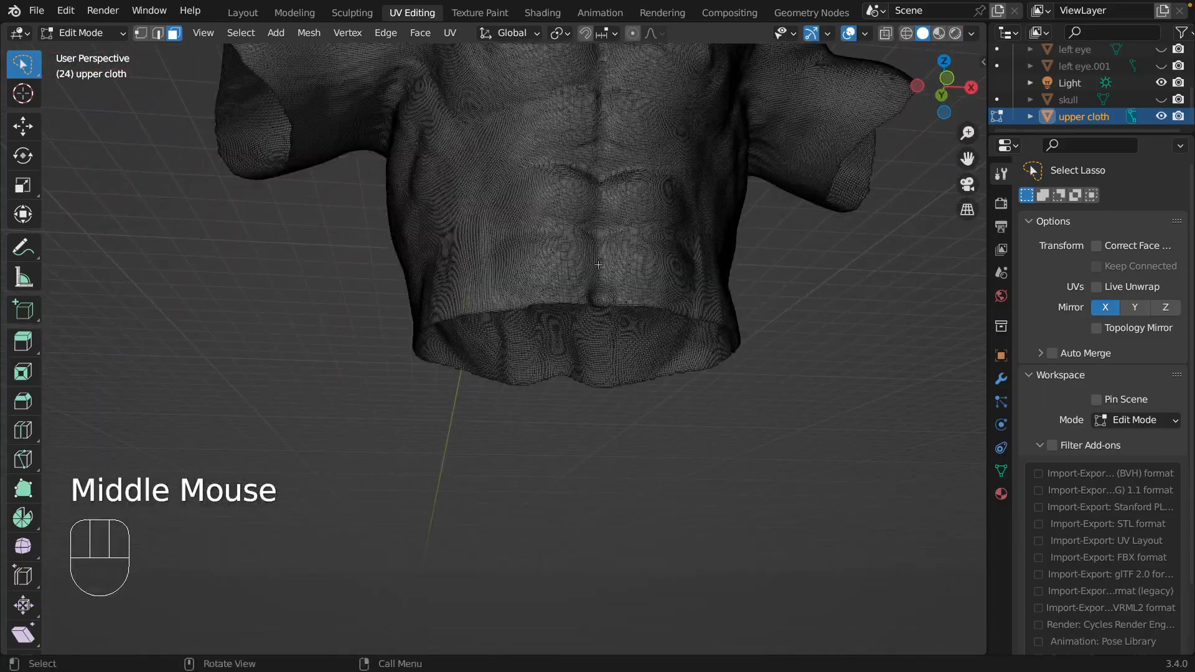
{"action": "middle_click_drag", "start_coordinate": [598, 264], "coordinate": [655, 293]}
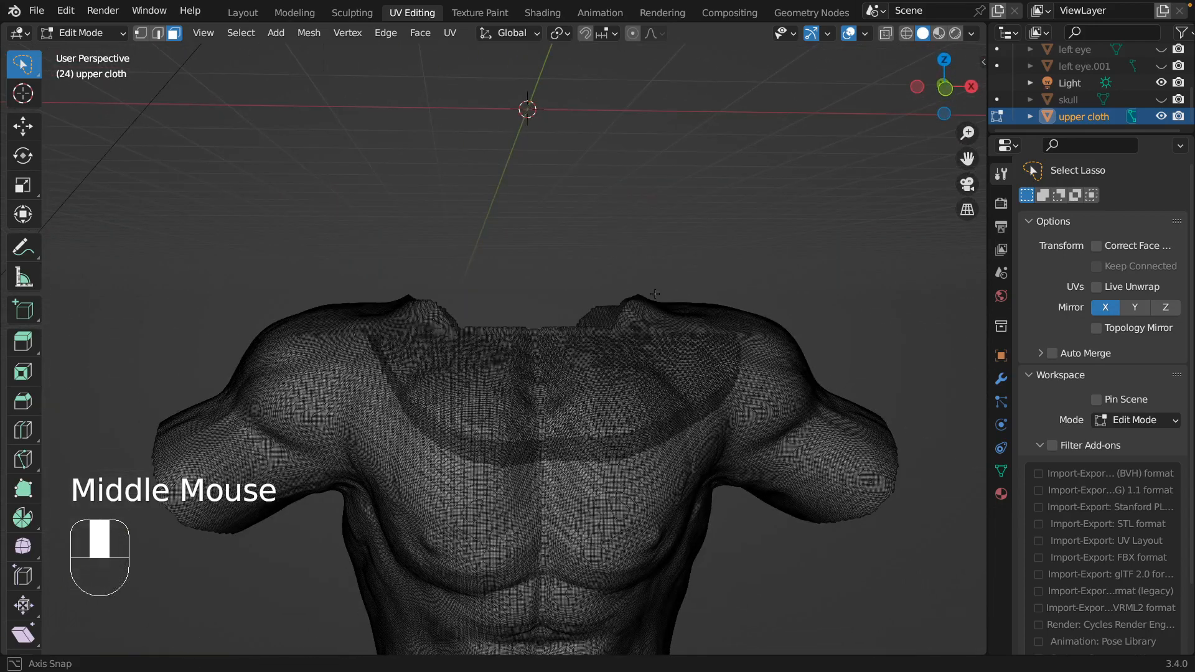
Turn on X-Ray and return to the front orthographic view of the upper cloth.
{"action": "left_click", "coordinate": [886, 33]}
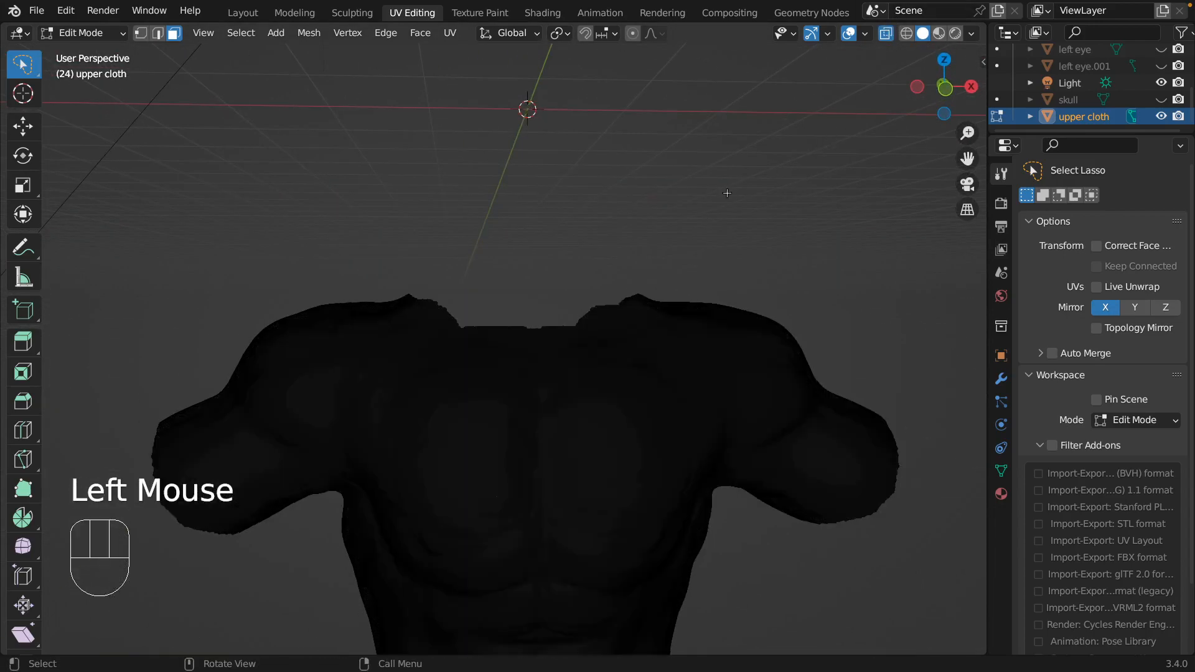
{"action": "middle_click_drag", "start_coordinate": [726, 193], "coordinate": [722, 196]}
{"action": "key", "text": "KP_1"}
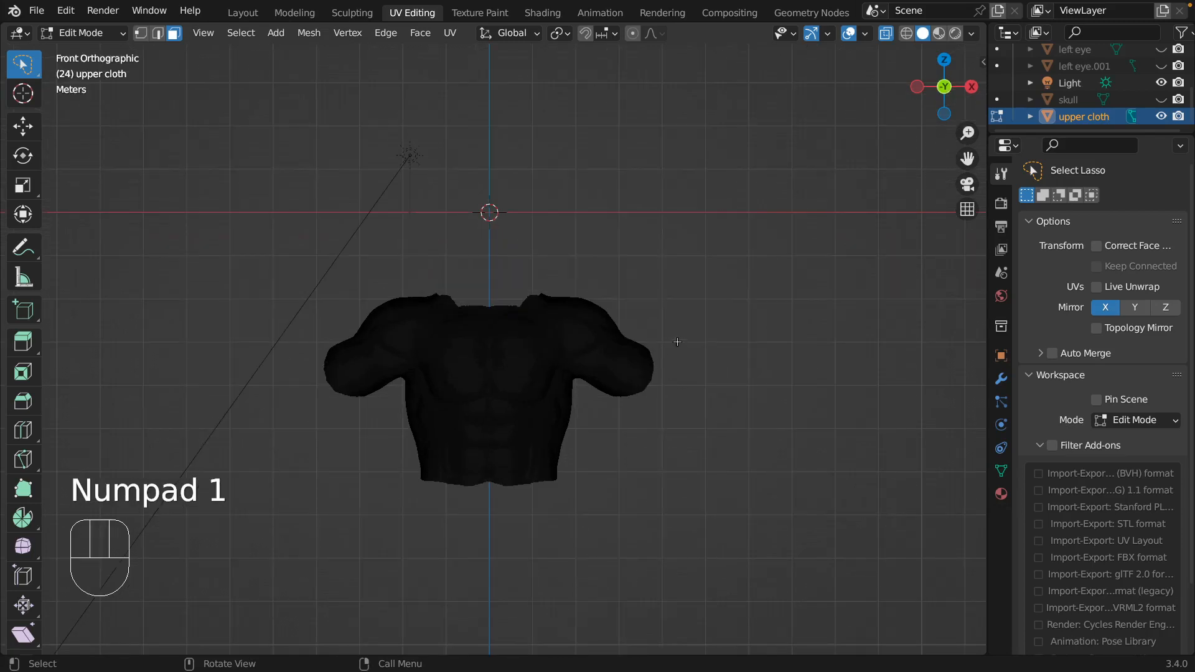
{"action": "mouse_move", "coordinate": [676, 339]}
{"action": "left_mouse_down"}
{"action": "mouse_move", "coordinate": [658, 338]}
{"action": "mouse_move", "coordinate": [605, 378]}
{"action": "mouse_move", "coordinate": [616, 417]}
{"action": "mouse_move", "coordinate": [684, 440]}
{"action": "mouse_move", "coordinate": [652, 451]}
{"action": "left_mouse_up"}
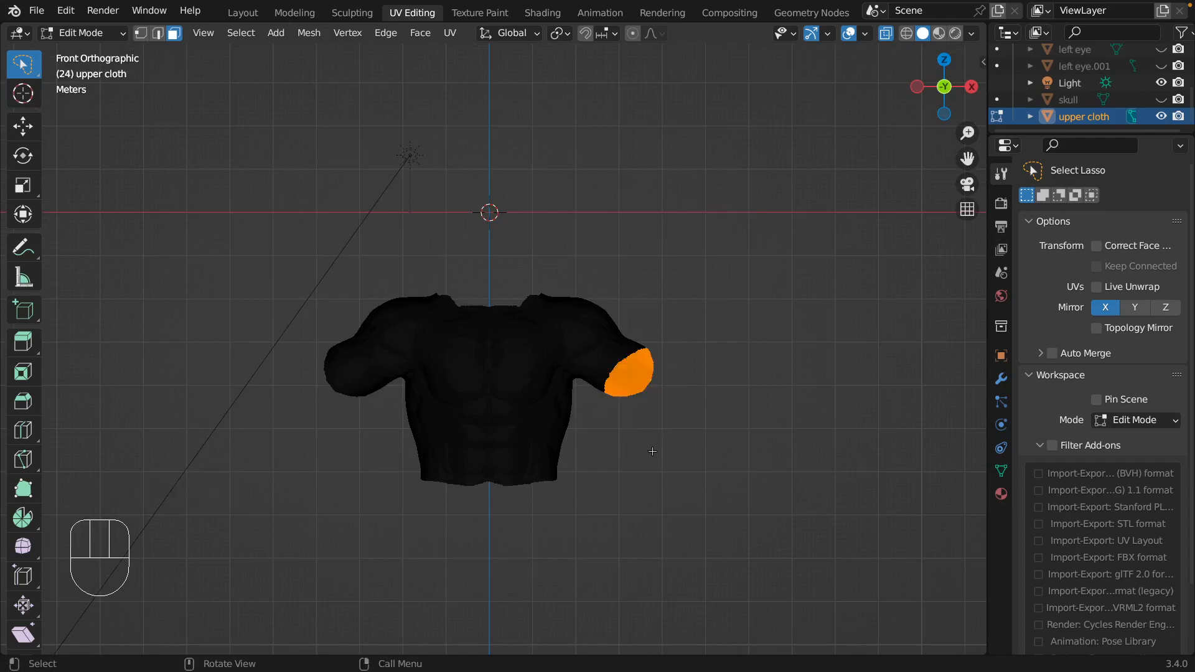
{"action": "middle_click_drag", "start_coordinate": [720, 390], "coordinate": [736, 407]}
{"action": "left_click_drag", "start_coordinate": [736, 407], "coordinate": [818, 421]}
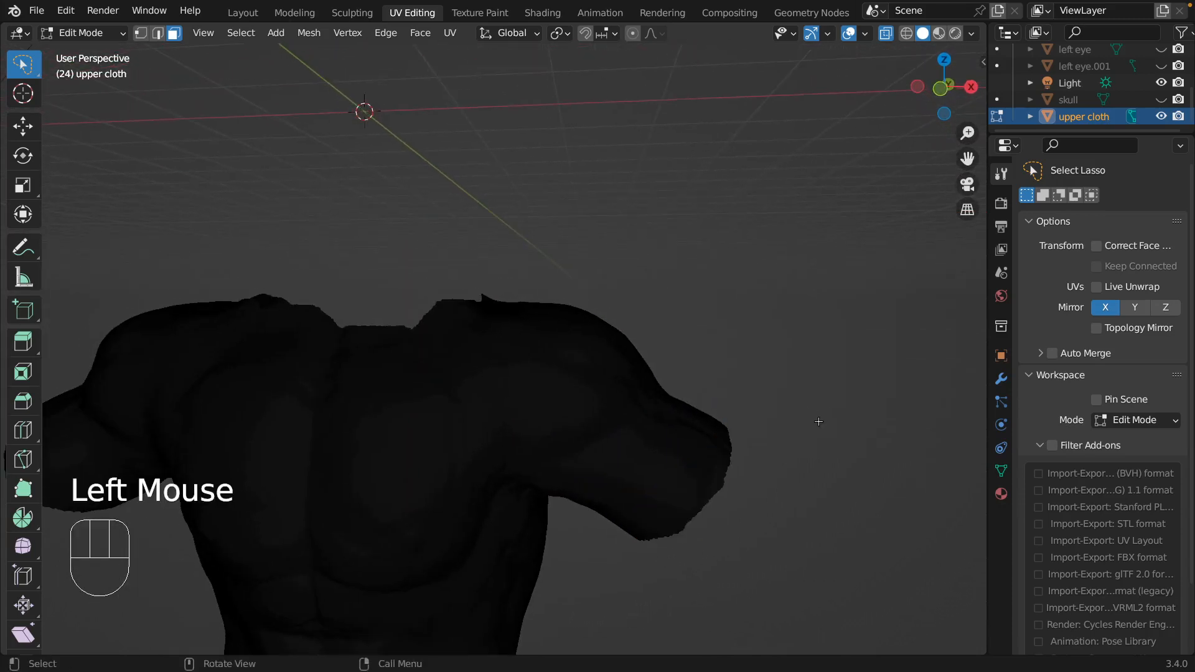
Lasso-select the end faces of the sleeve on the character's left arm in front view and fill them.
{"action": "key", "text": "KP_1"}
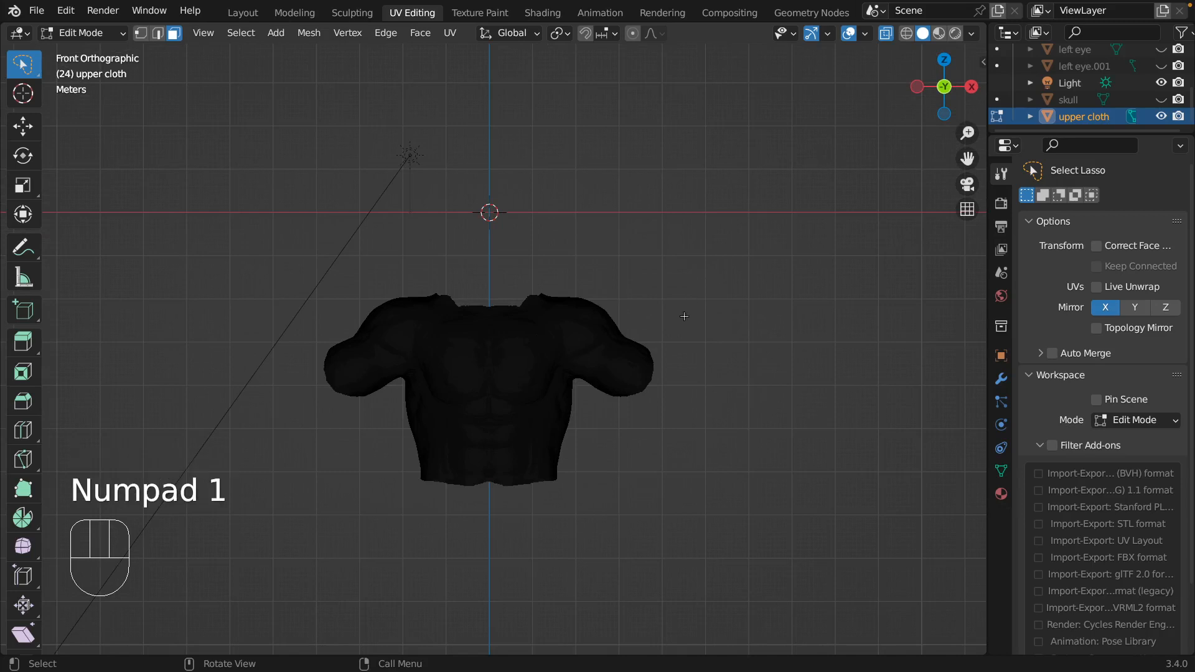
{"action": "mouse_move", "coordinate": [672, 323]}
{"action": "left_mouse_down"}
{"action": "mouse_move", "coordinate": [656, 316]}
{"action": "mouse_move", "coordinate": [622, 340]}
{"action": "mouse_move", "coordinate": [600, 392]}
{"action": "mouse_move", "coordinate": [657, 434]}
{"action": "mouse_move", "coordinate": [706, 428]}
{"action": "left_mouse_up"}
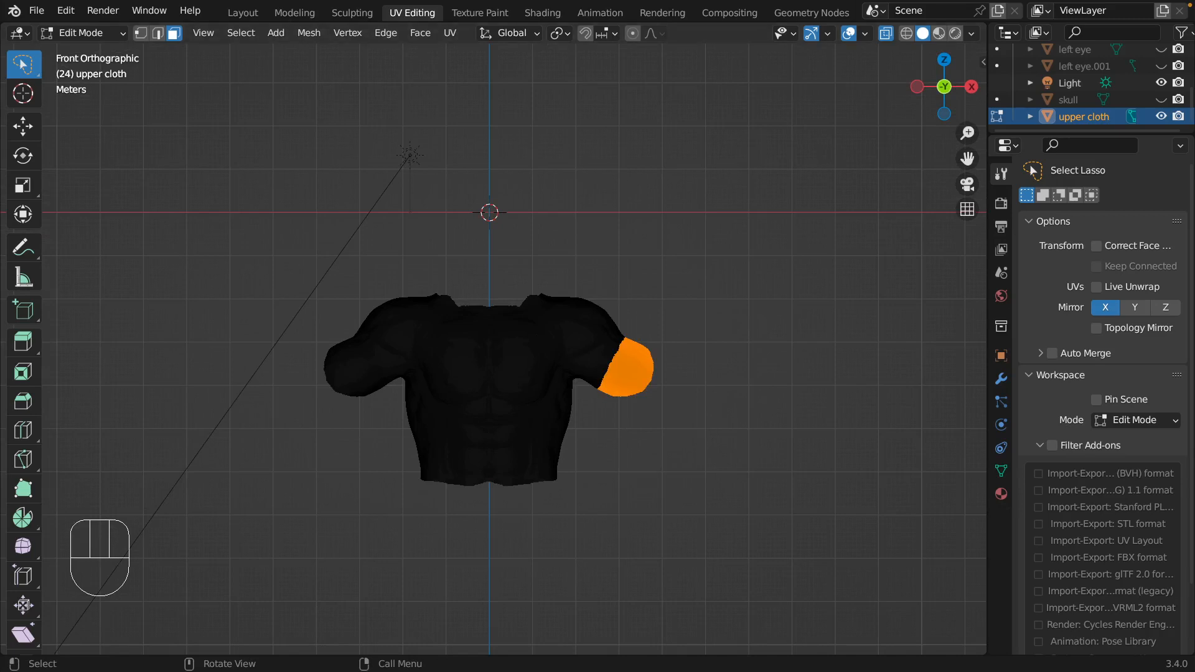
{"action": "left_click", "coordinate": [419, 36]}
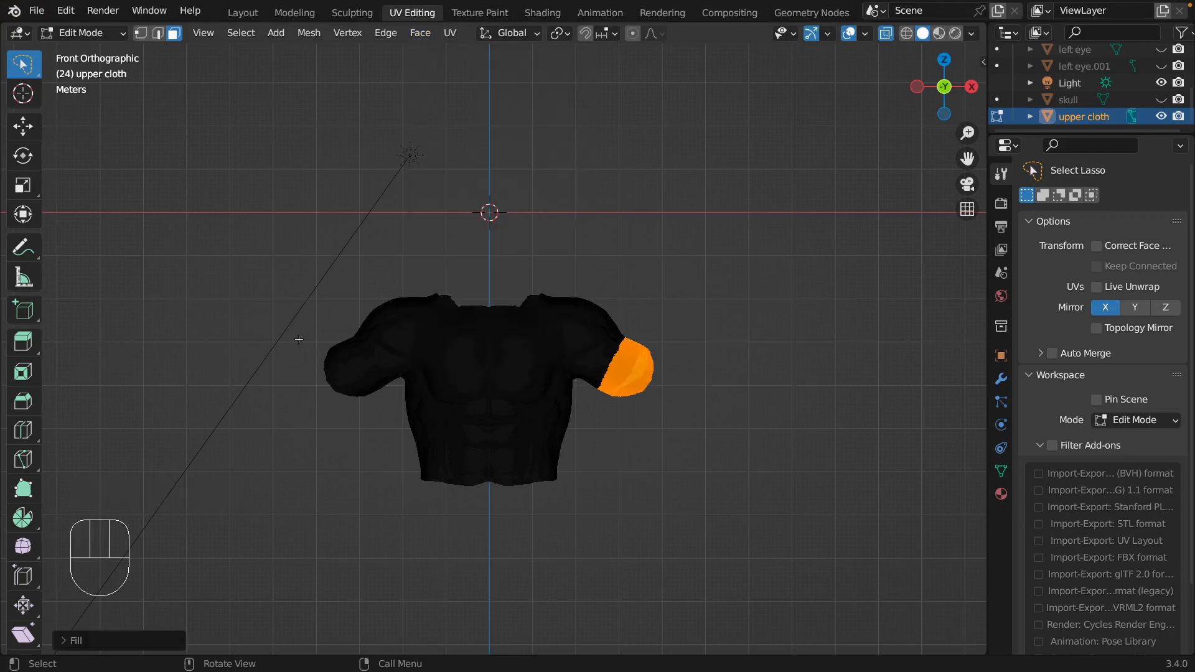
Lasso-select the end faces of the sleeve on the character's right arm and fill them.
{"action": "mouse_move", "coordinate": [300, 339]}
{"action": "left_mouse_down"}
{"action": "mouse_move", "coordinate": [329, 320]}
{"action": "mouse_move", "coordinate": [350, 326]}
{"action": "mouse_move", "coordinate": [386, 398]}
{"action": "mouse_move", "coordinate": [367, 416]}
{"action": "mouse_move", "coordinate": [311, 400]}
{"action": "left_mouse_up"}
{"action": "left_click", "coordinate": [426, 39]}
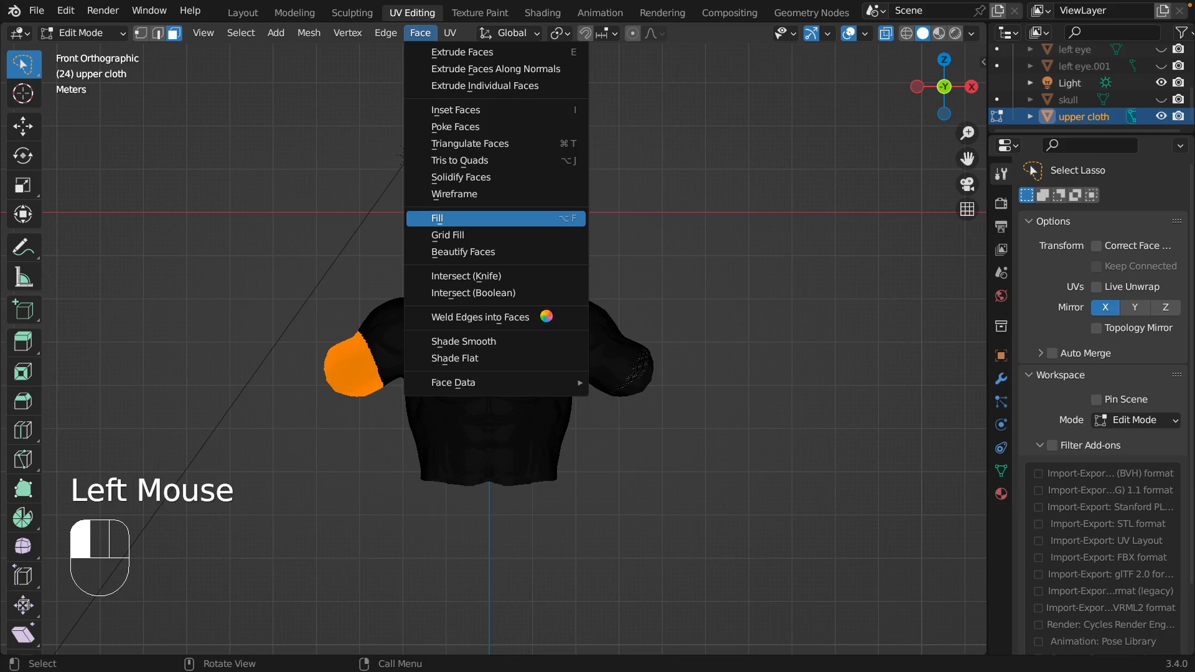
{"action": "left_click", "coordinate": [535, 218]}
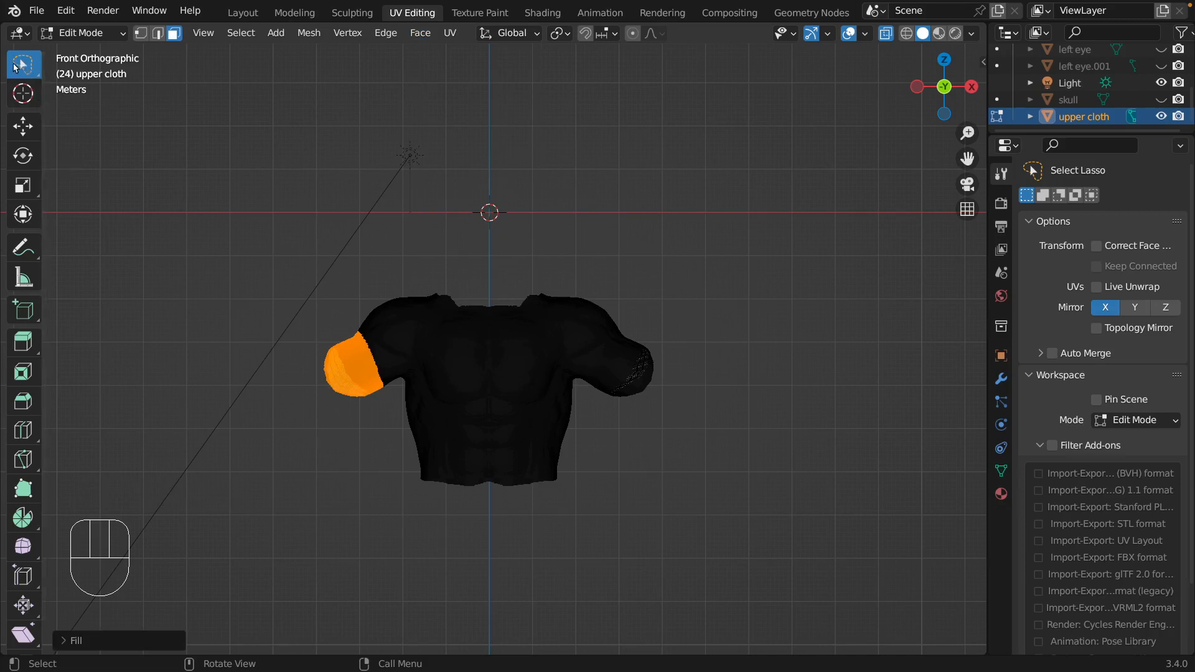
{"action": "key", "text": "b"}
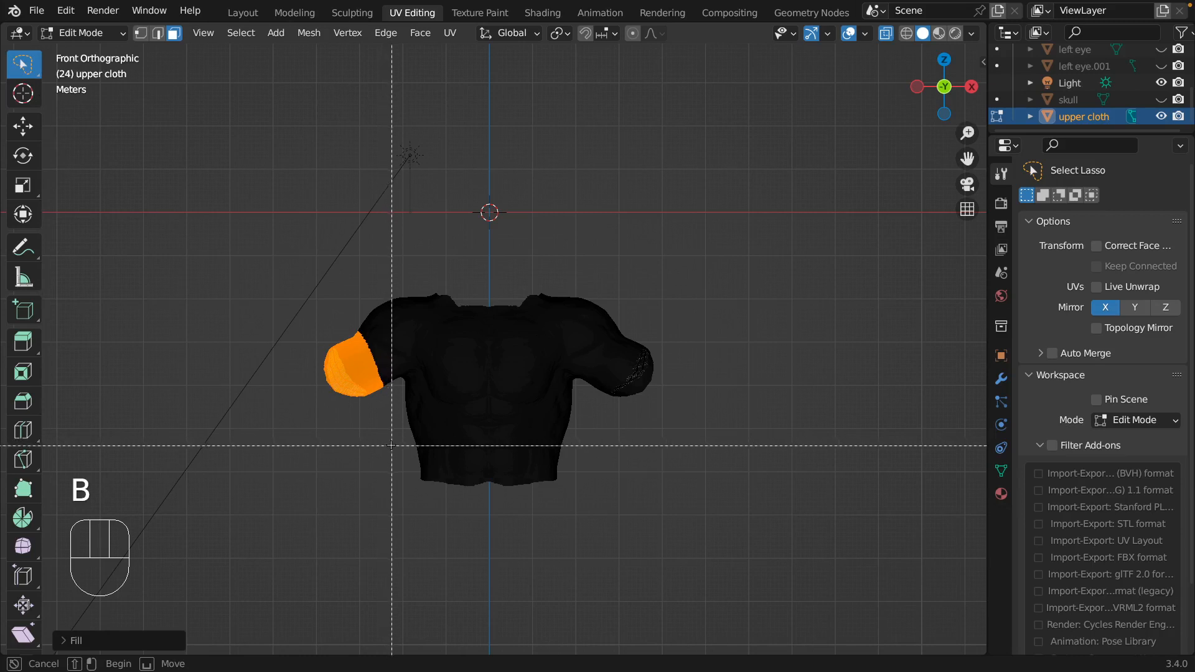
{"action": "left_click_drag", "start_coordinate": [391, 446], "coordinate": [616, 505]}
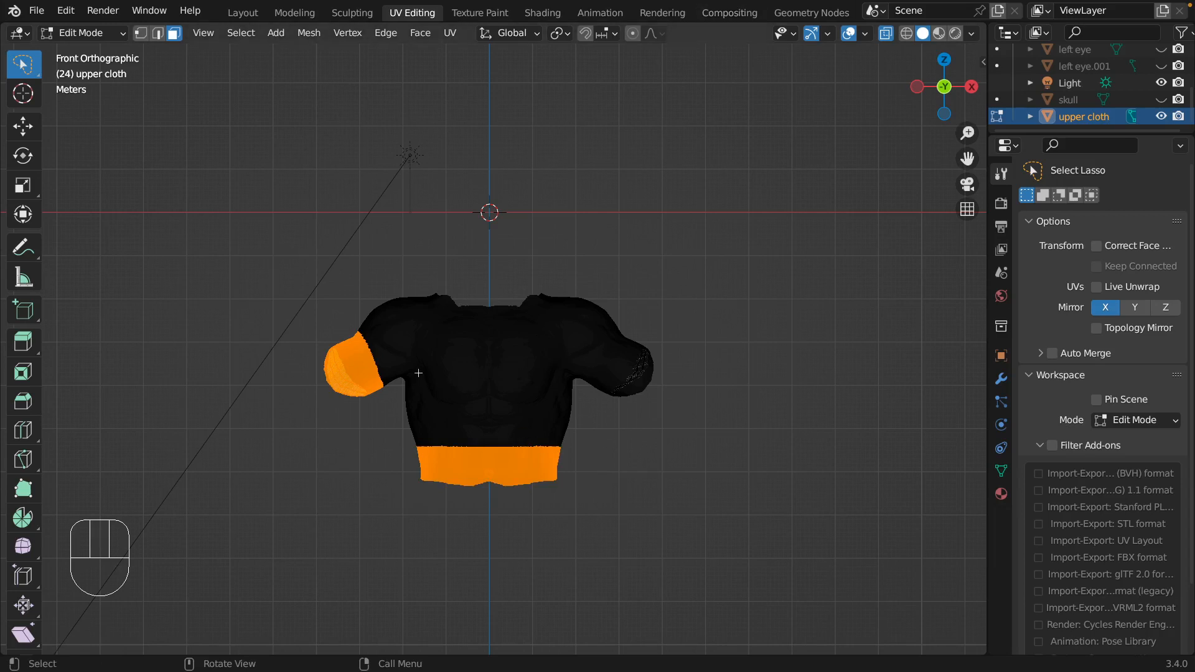
{"action": "mouse_move", "coordinate": [341, 433]}
{"action": "left_mouse_down"}
{"action": "mouse_move", "coordinate": [389, 416]}
{"action": "mouse_move", "coordinate": [327, 407]}
{"action": "left_mouse_up"}
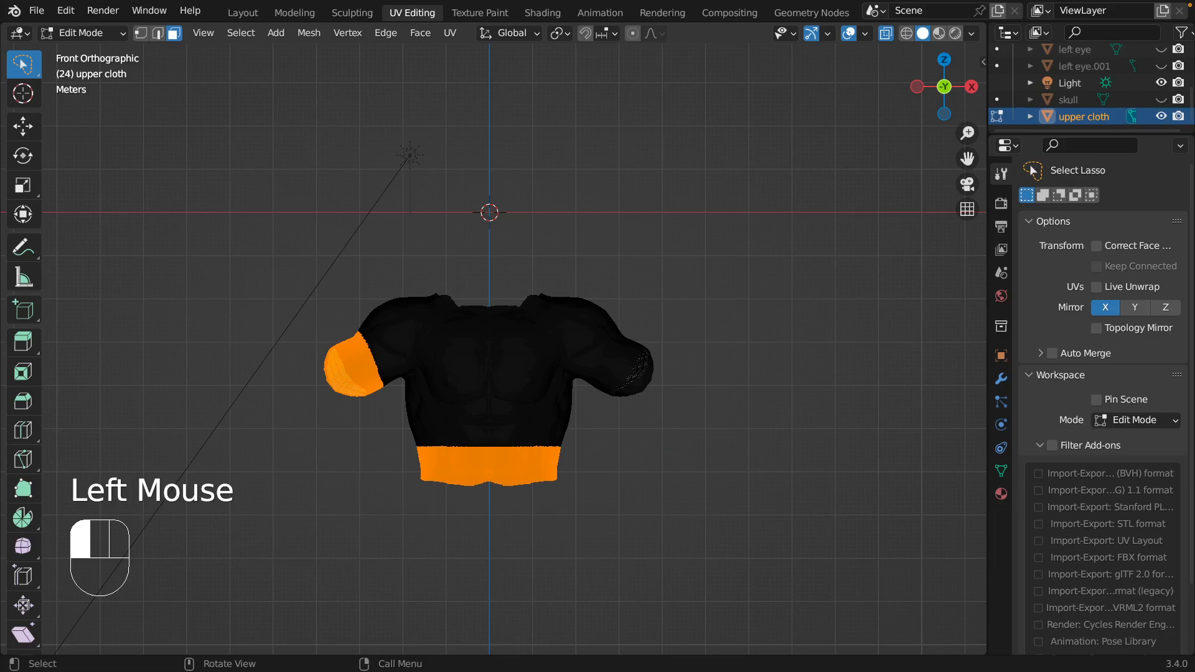
{"action": "left_click", "coordinate": [824, 342]}
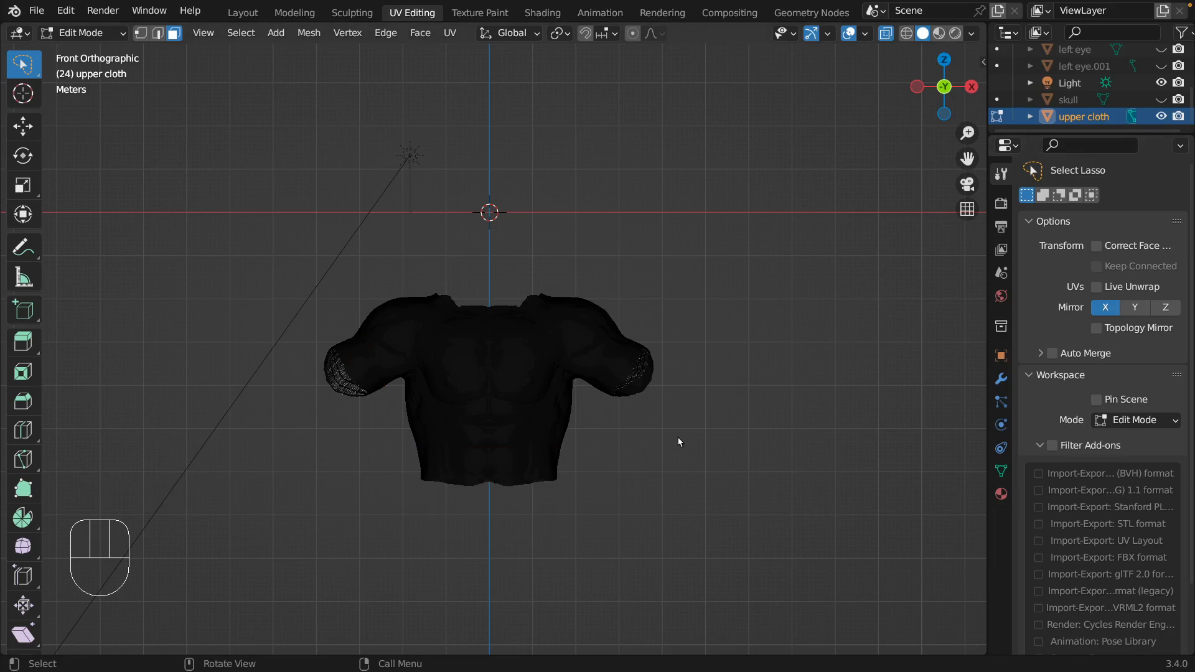
{"action": "left_click", "coordinate": [654, 457]}
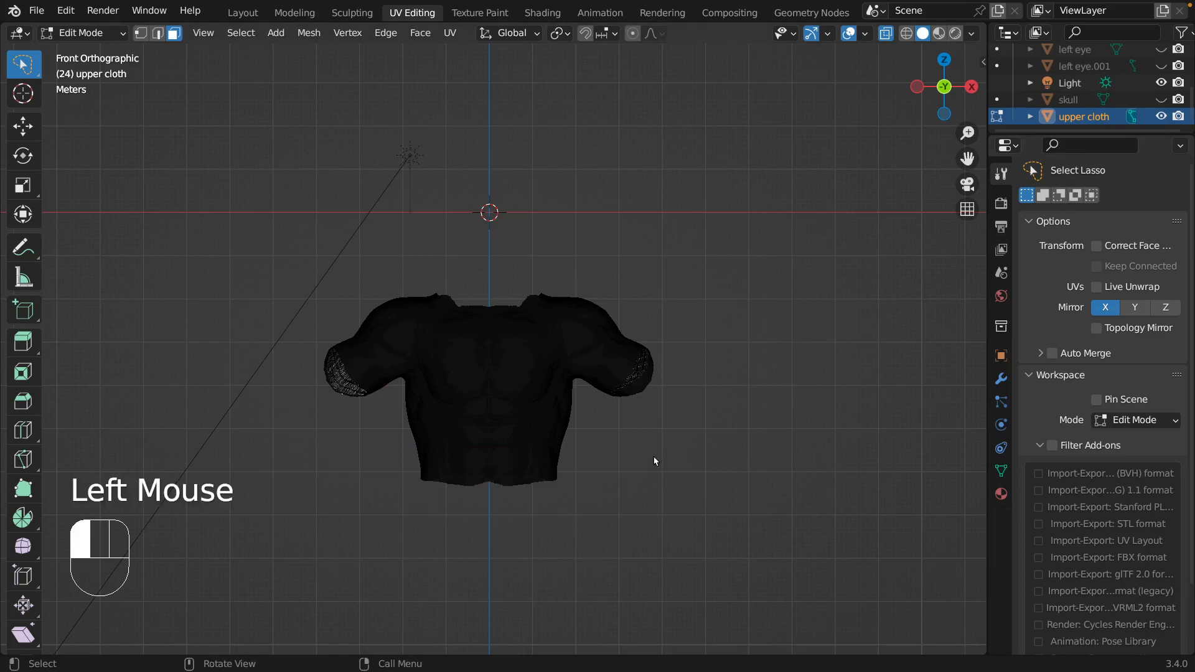
{"action": "left_click", "coordinate": [374, 457]}
Box-select the lower waist band of the upper cloth in front view, fill it and clear the selection.
{"action": "key", "text": "b"}
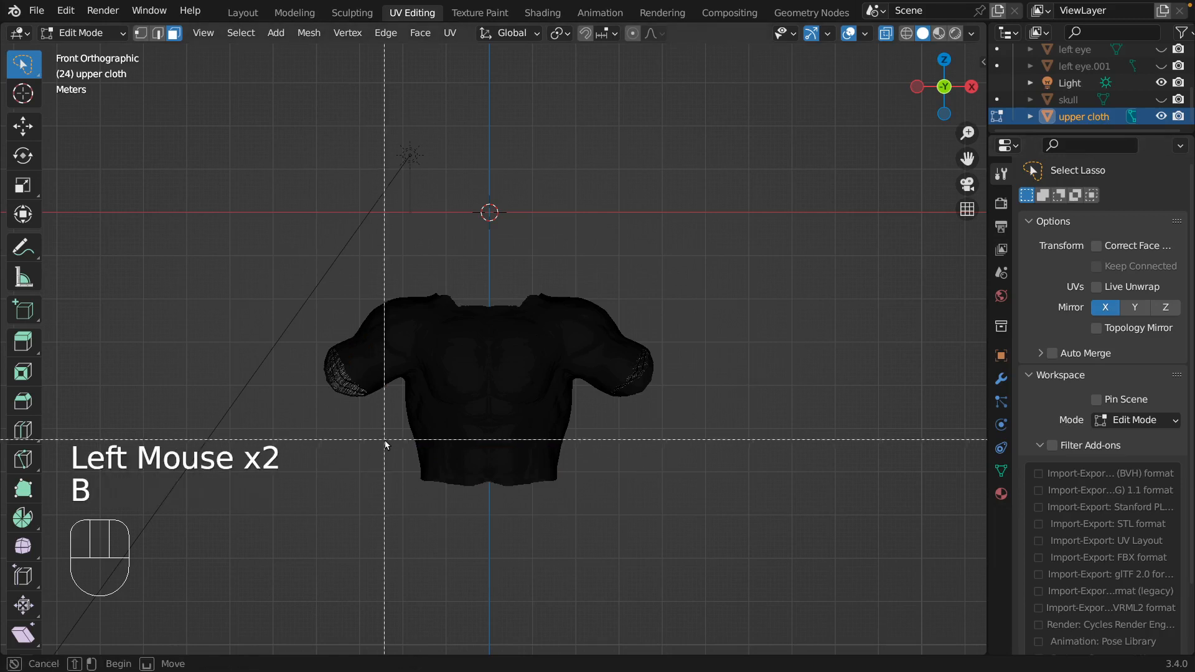
{"action": "left_click_drag", "start_coordinate": [391, 440], "coordinate": [597, 498]}
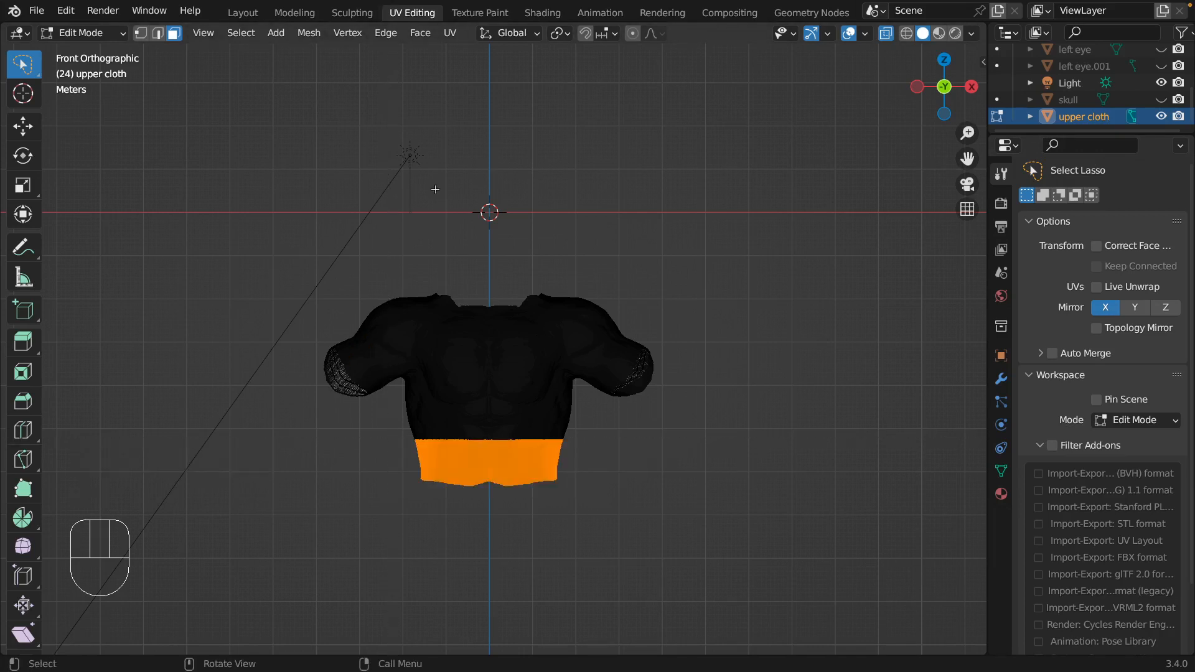
{"action": "left_click", "coordinate": [420, 32]}
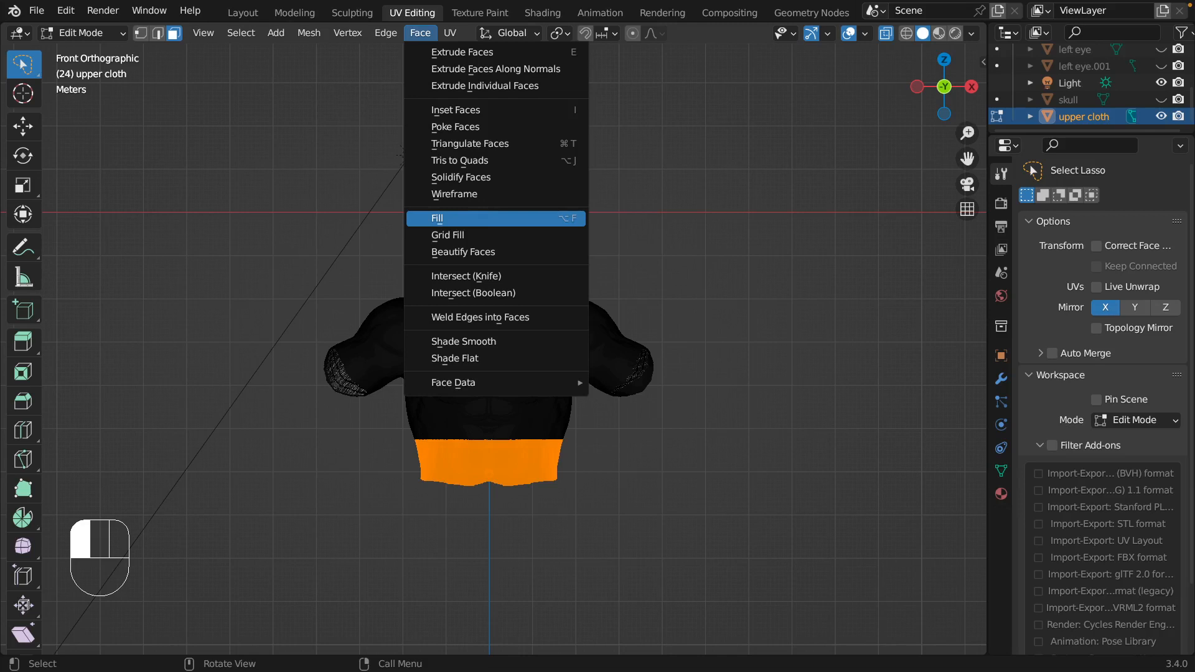
{"action": "left_click", "coordinate": [436, 218]}
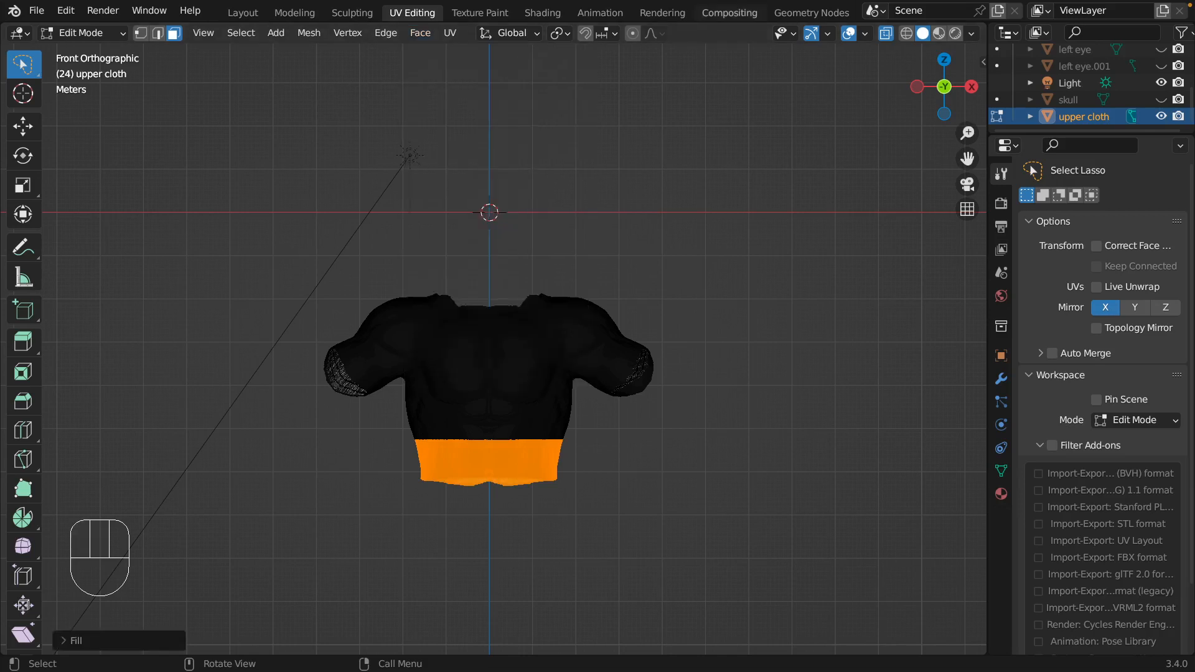
{"action": "left_click", "coordinate": [658, 266]}
{"action": "left_click", "coordinate": [574, 260]}
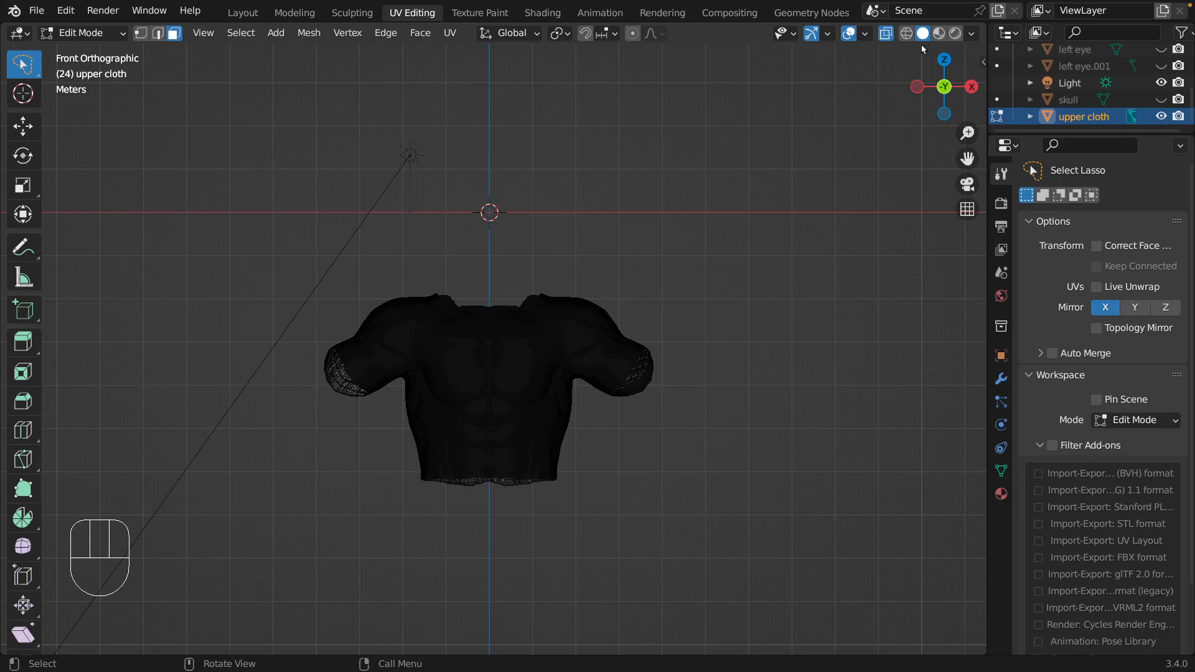
Turn off X-Ray, keeping solid shading, and view the upper cloth in perspective.
{"action": "left_click", "coordinate": [938, 35]}
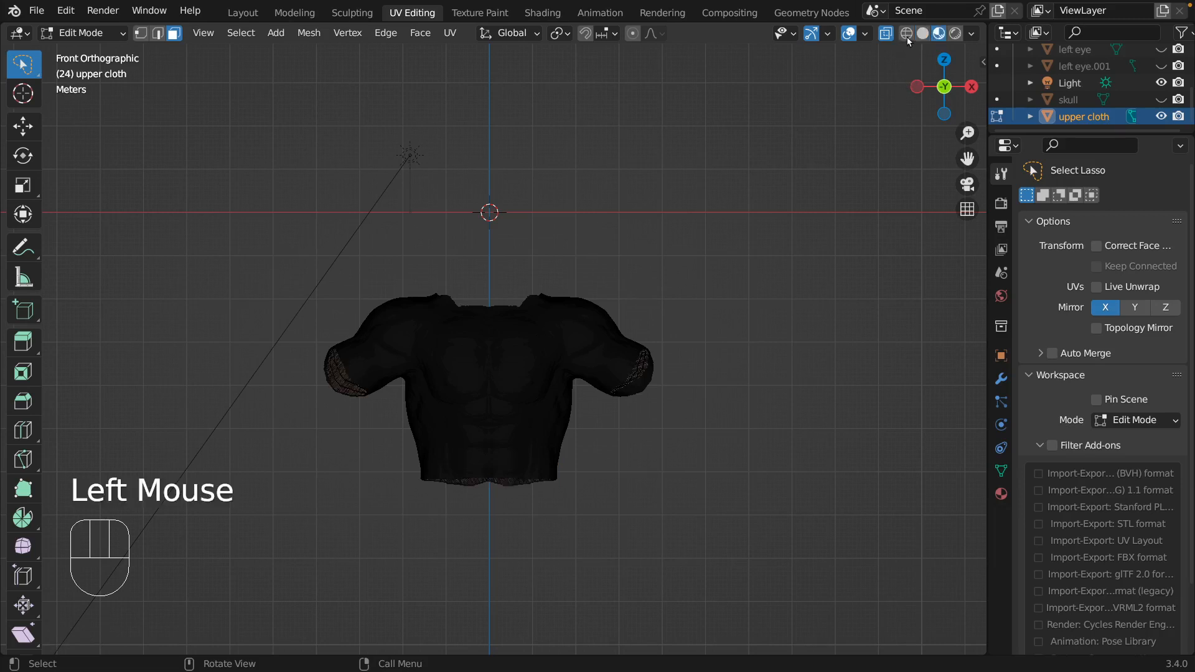
{"action": "left_click", "coordinate": [931, 34]}
{"action": "left_click", "coordinate": [923, 36]}
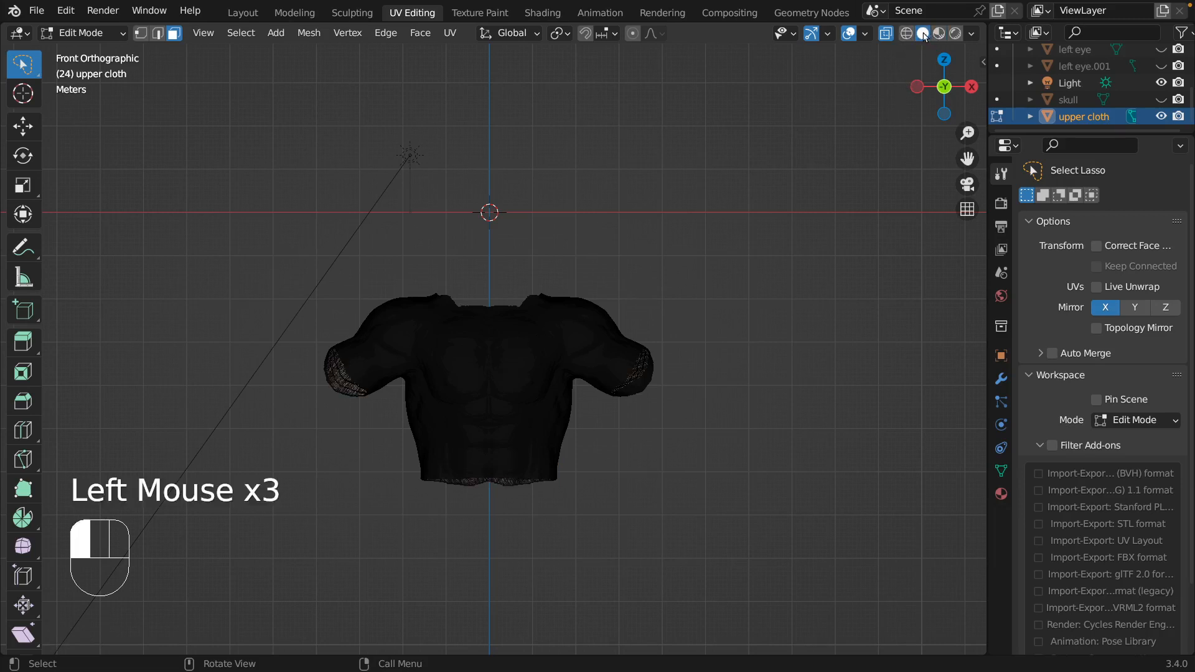
{"action": "left_click", "coordinate": [890, 35]}
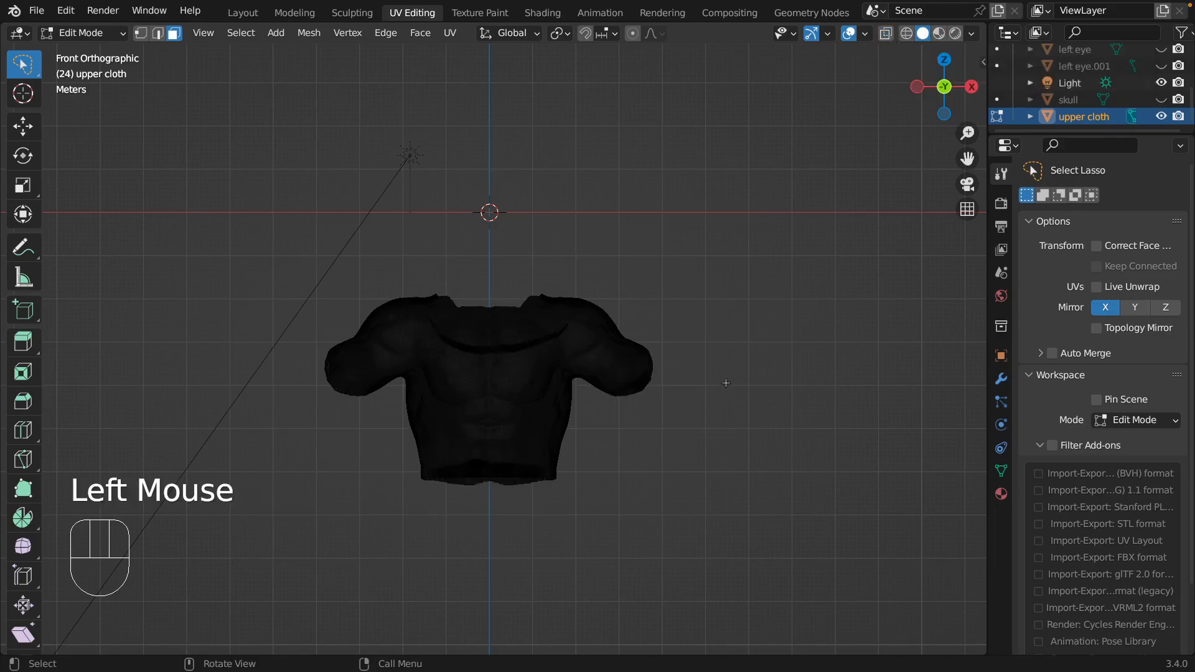
{"action": "middle_click_drag", "start_coordinate": [732, 381], "coordinate": [728, 262]}
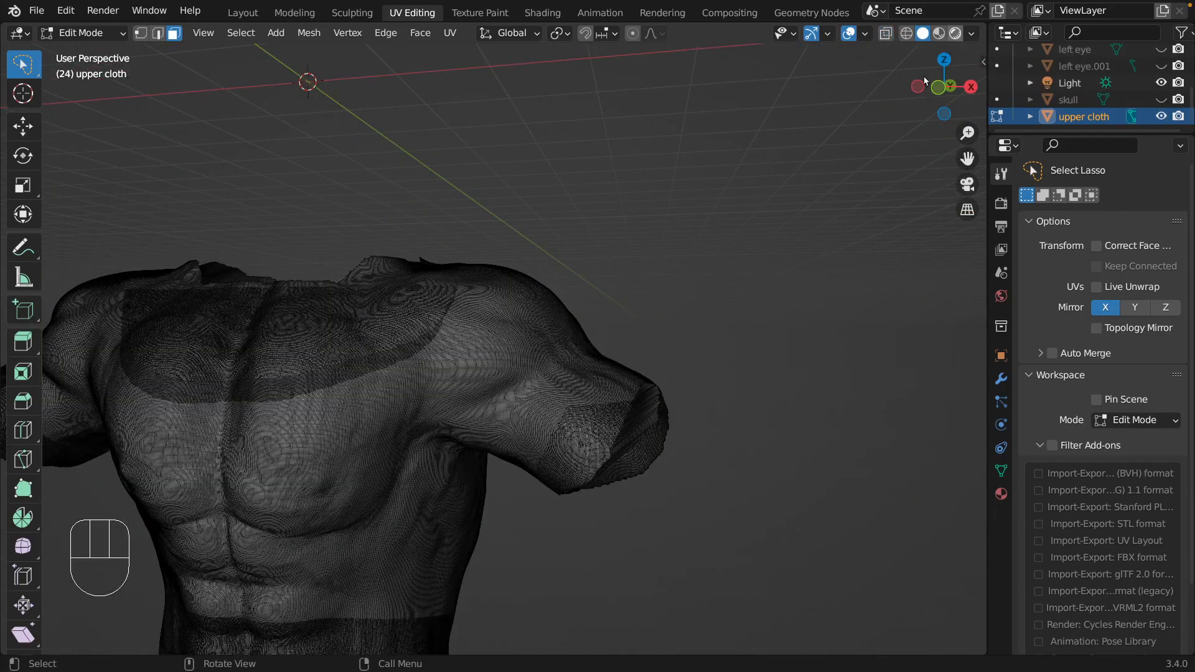
Switch to rendered shading and examine the upper cloth's chest, sleeves and waist.
{"action": "left_click", "coordinate": [955, 33]}
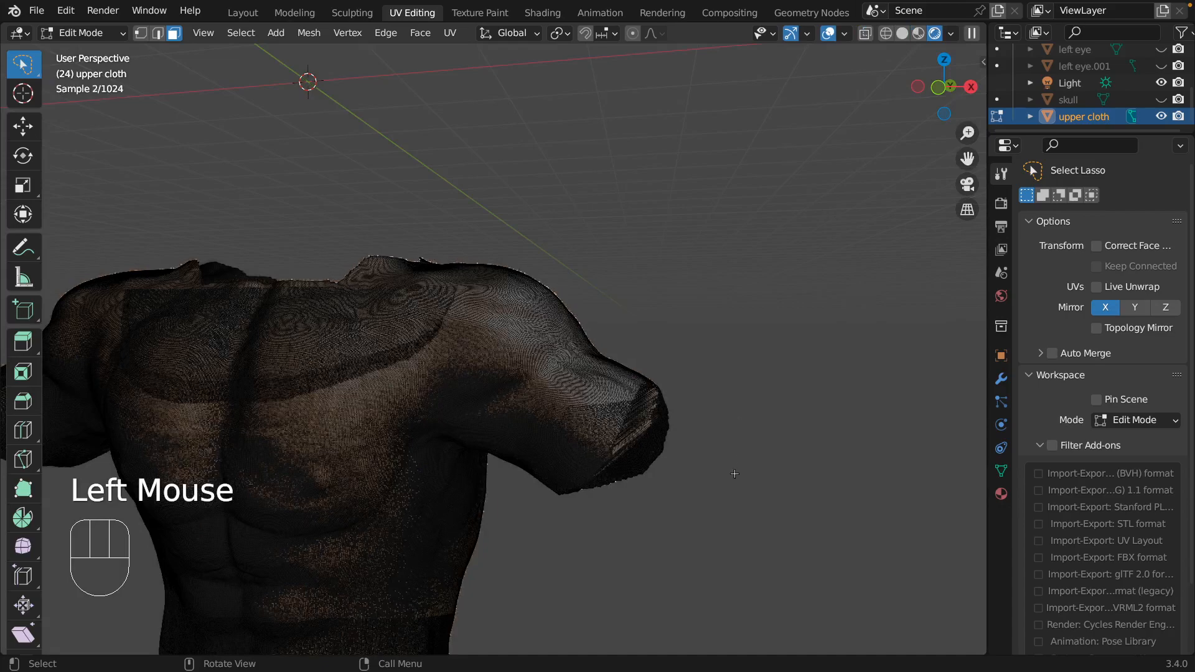
{"action": "middle_click_drag", "start_coordinate": [733, 472], "coordinate": [828, 498], "text": "shift"}
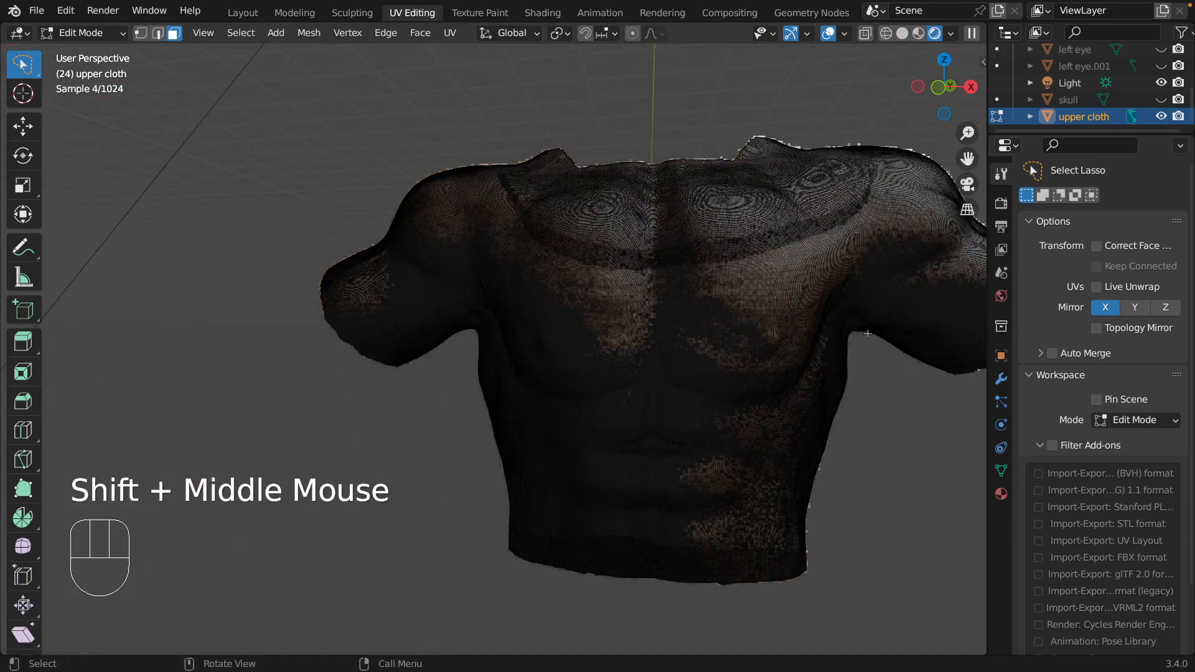
{"action": "middle_click_drag", "start_coordinate": [868, 334], "coordinate": [854, 132], "text": "ctrl"}
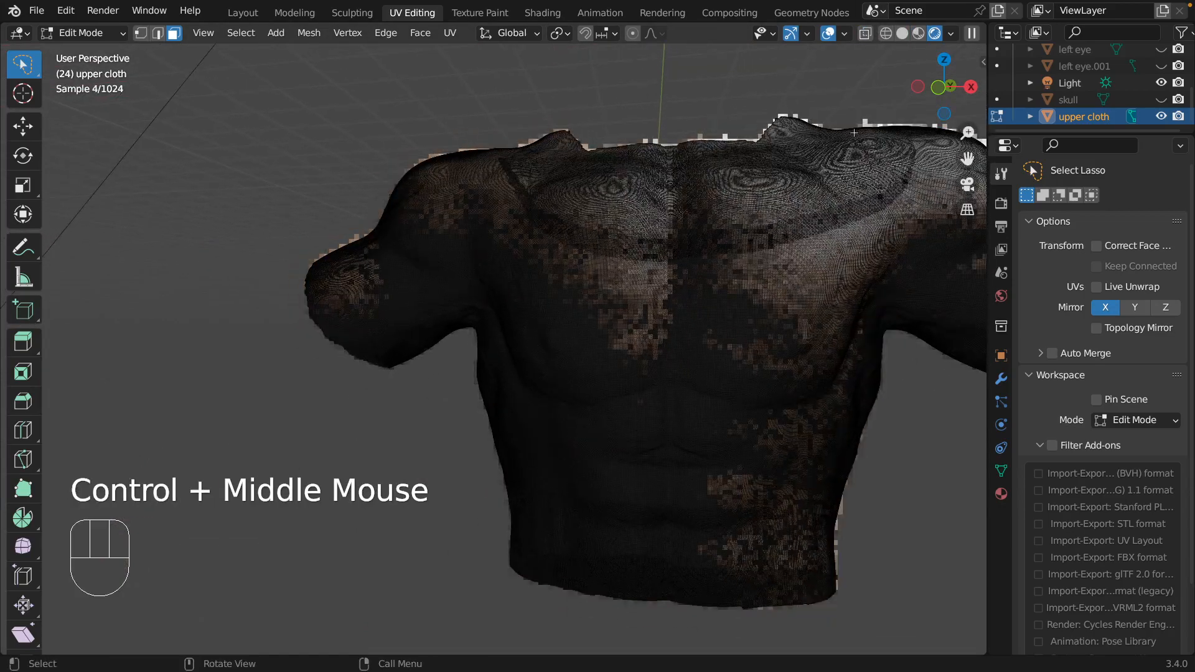
{"action": "left_click", "coordinate": [844, 40]}
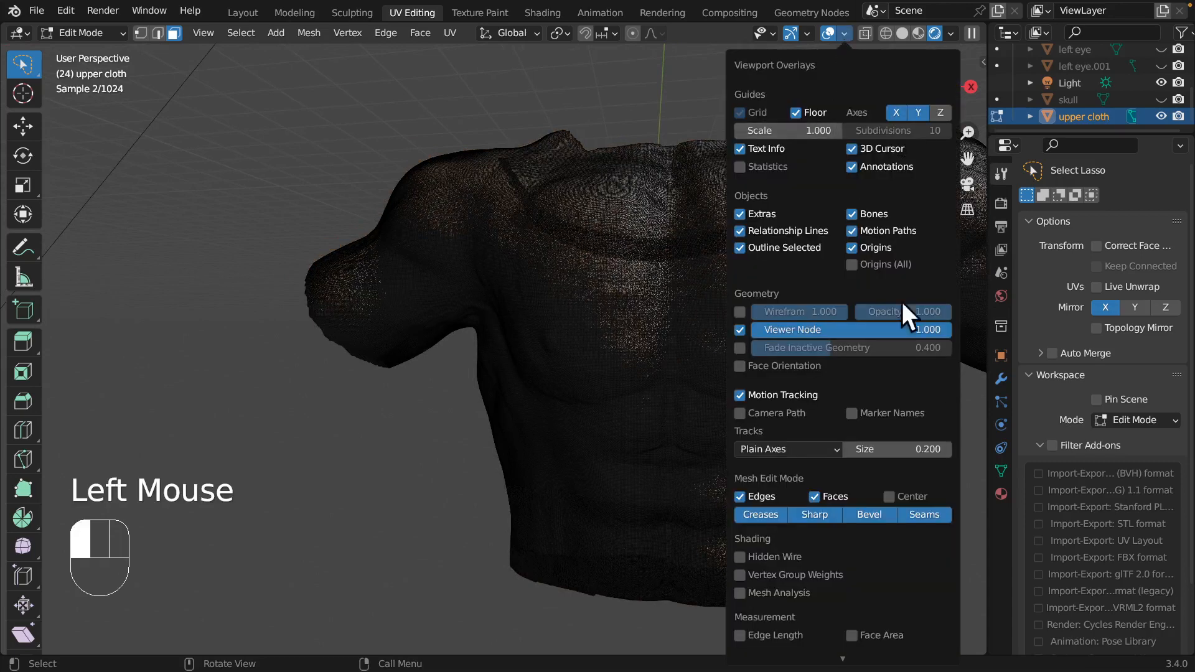
{"action": "left_click", "coordinate": [456, 114]}
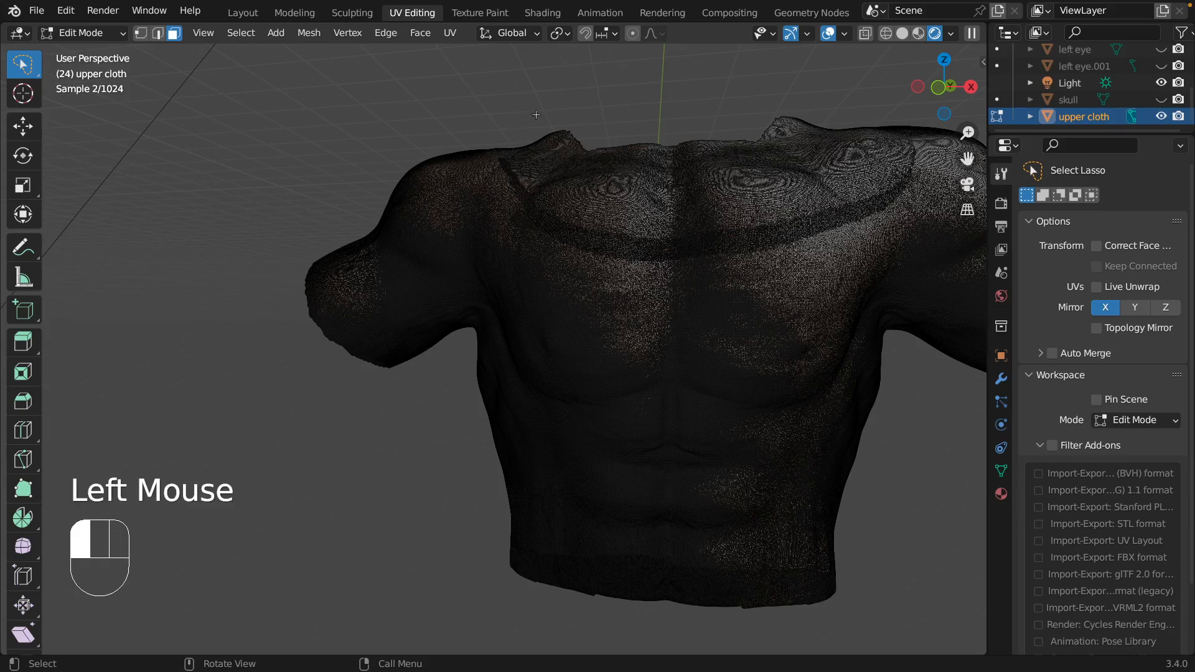
{"action": "left_click_drag", "start_coordinate": [931, 447], "coordinate": [898, 415]}
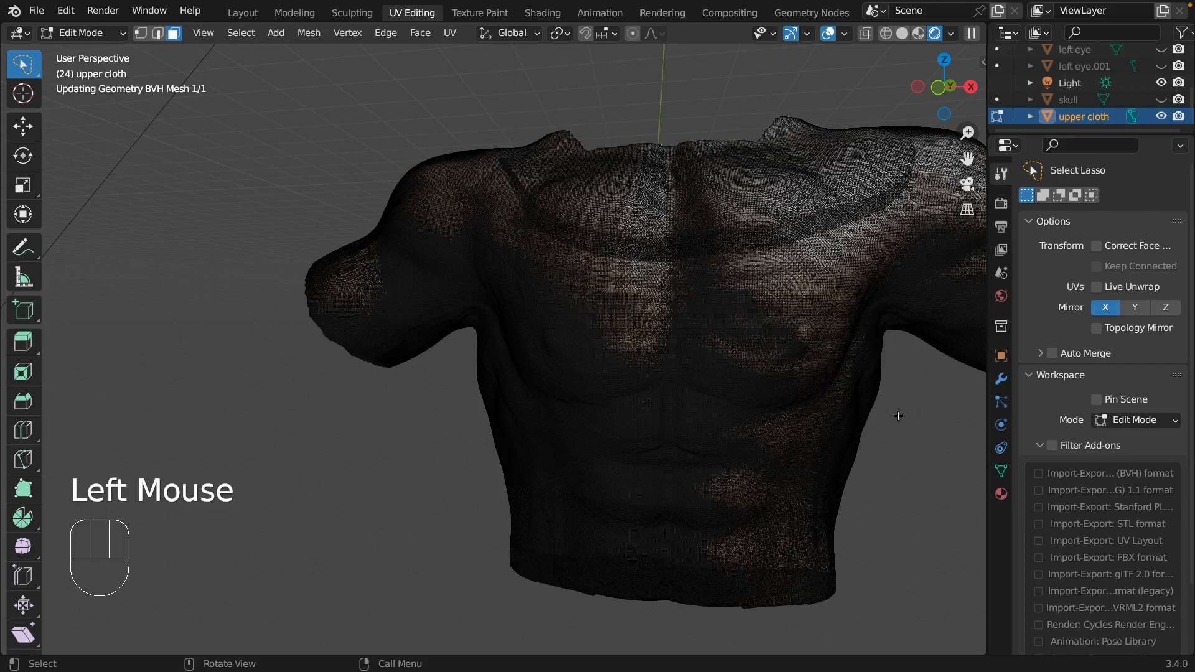
{"action": "scroll", "coordinate": [898, 416], "scroll_direction": "down", "scroll_amount": 1}
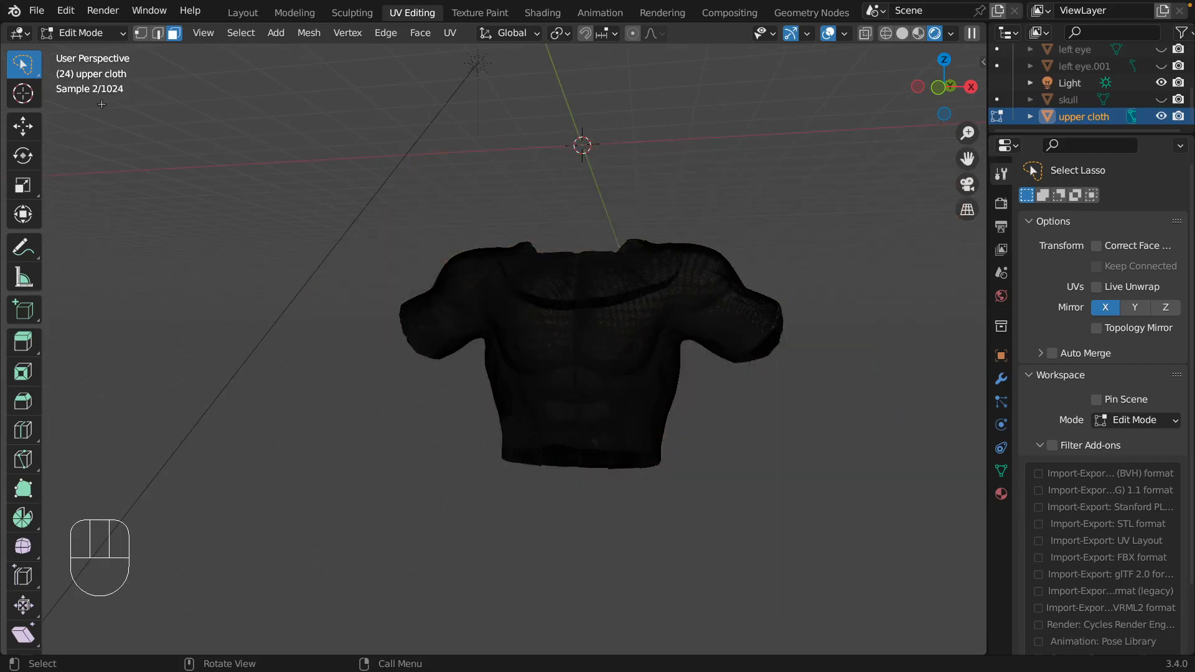
Switch the upper cloth to Sculpt Mode and inspect its sleeve ends and neck opening.
{"action": "left_click", "coordinate": [118, 35]}
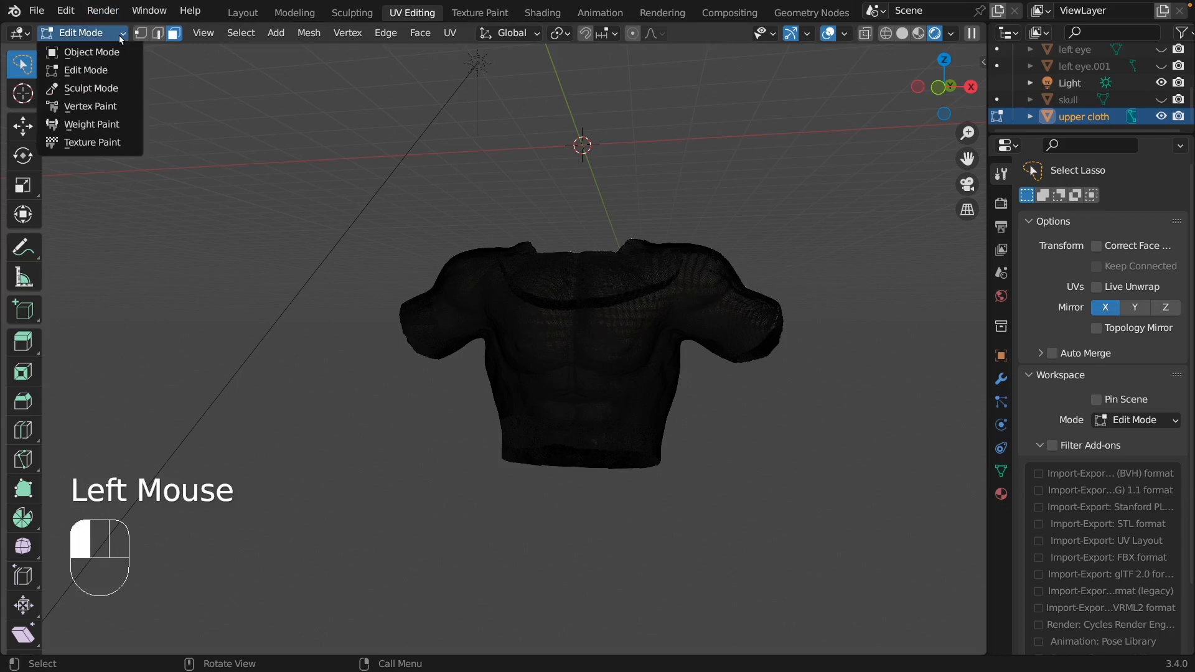
{"action": "left_click", "coordinate": [87, 90]}
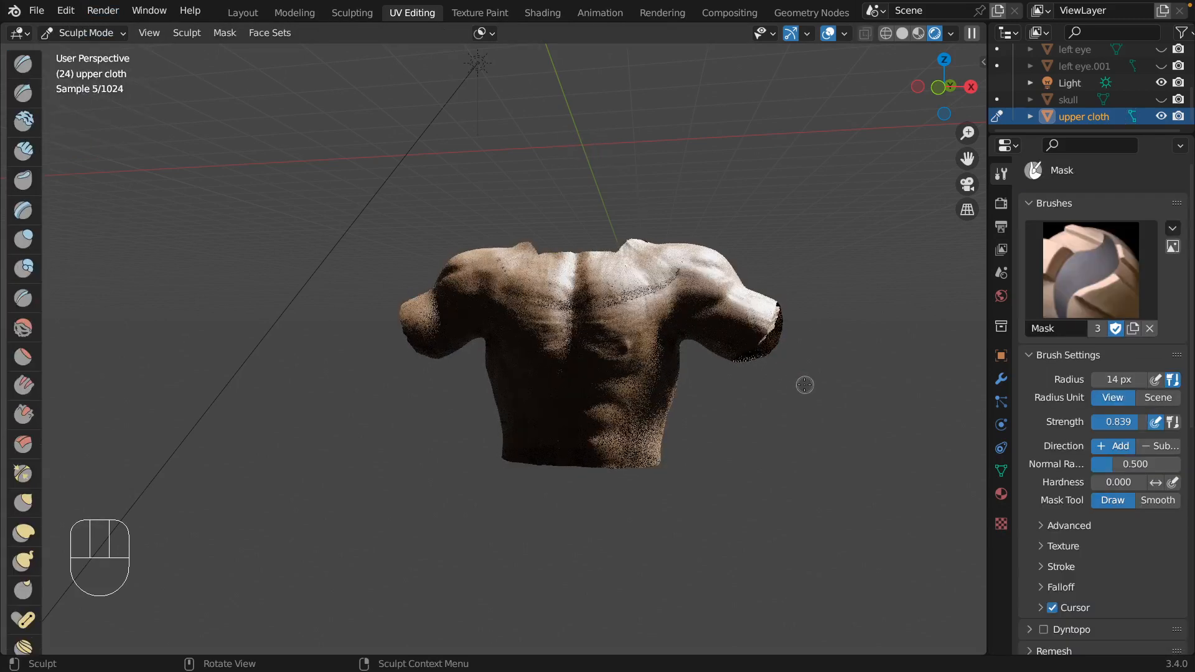
{"action": "middle_click_drag", "start_coordinate": [804, 385], "coordinate": [754, 372]}
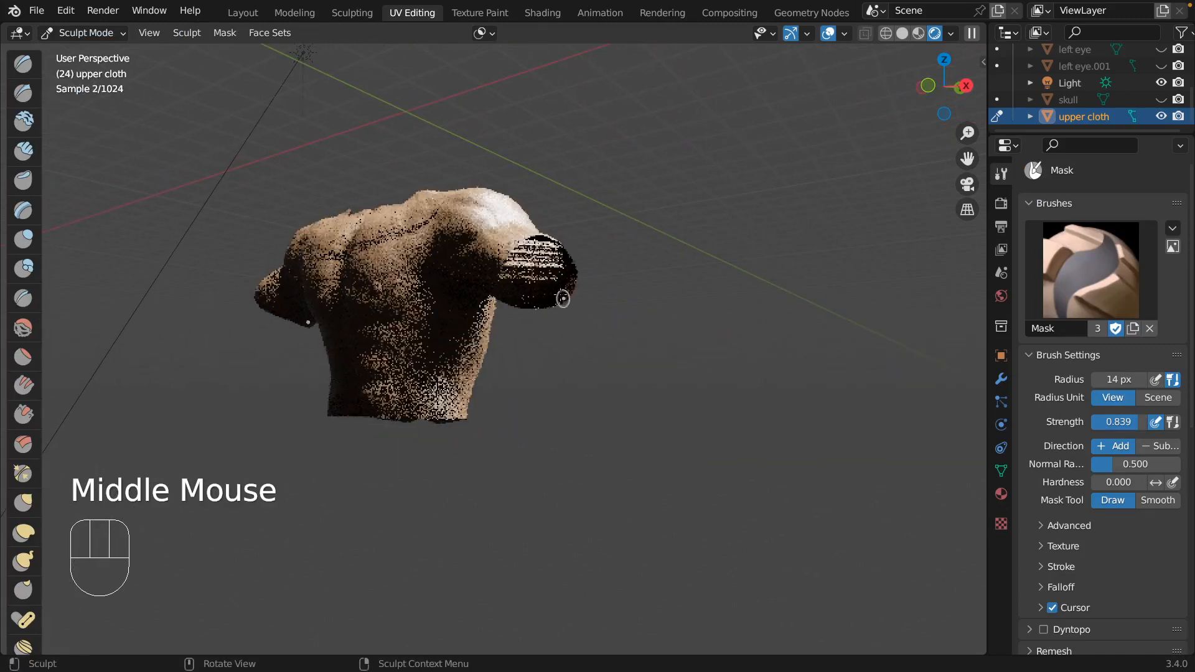
{"action": "middle_click_drag", "start_coordinate": [612, 309], "coordinate": [773, 372]}
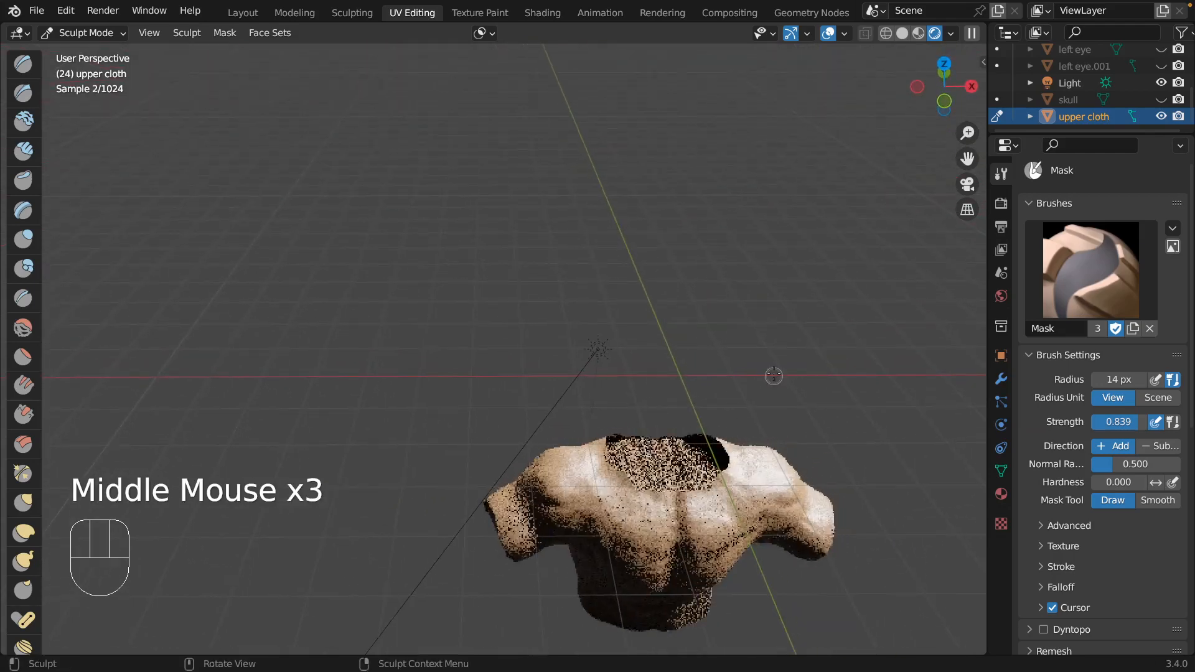
{"action": "scroll", "coordinate": [773, 370], "scroll_direction": "down", "scroll_amount": 2}
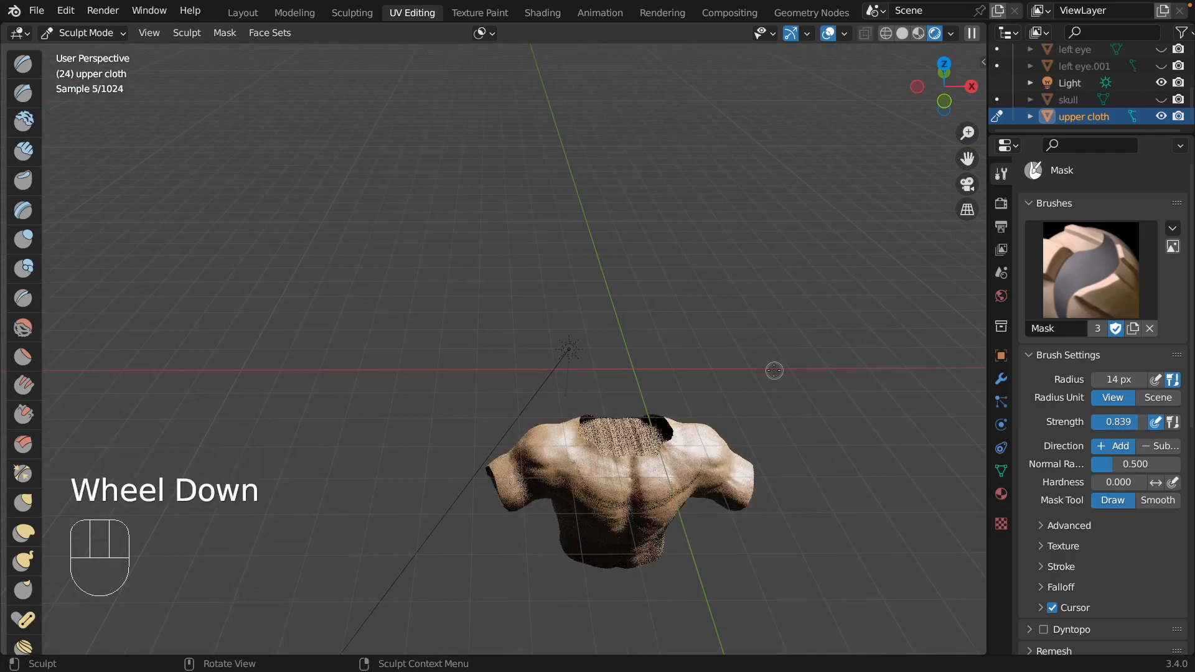
{"action": "middle_click_drag", "start_coordinate": [774, 370], "coordinate": [753, 305]}
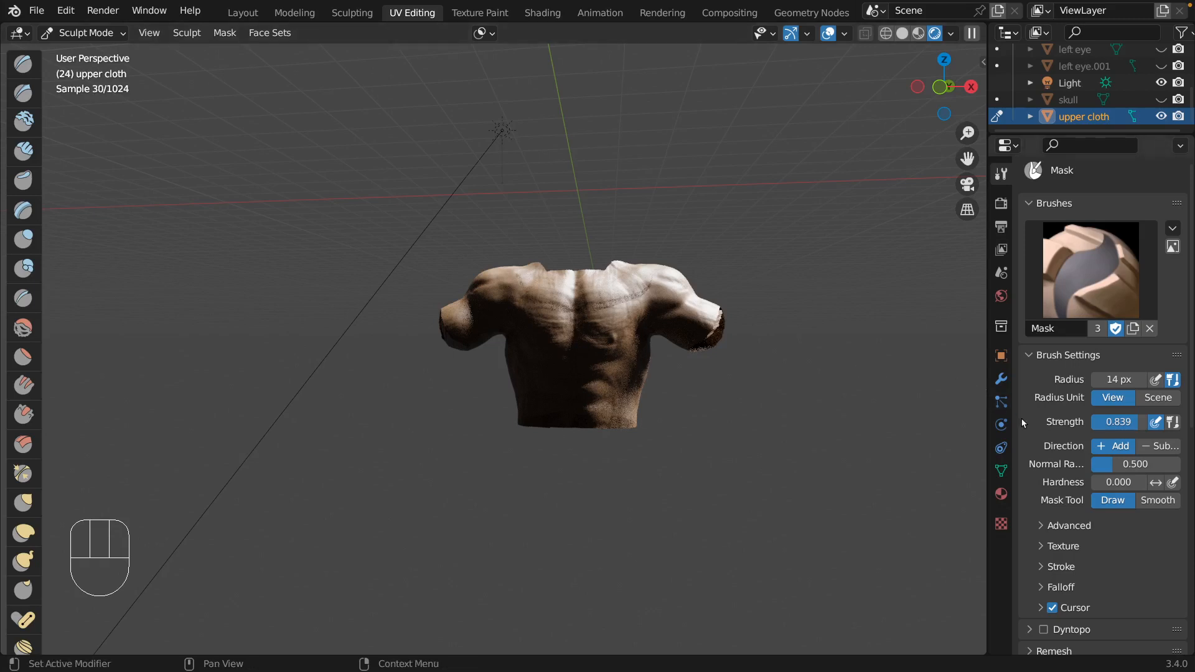
Remesh the upper cloth with a voxel size of 0.1 m.
{"action": "scroll", "coordinate": [1027, 390], "scroll_direction": "down", "scroll_amount": 4}
{"action": "scroll", "coordinate": [1131, 492], "scroll_direction": "down", "scroll_amount": 4}
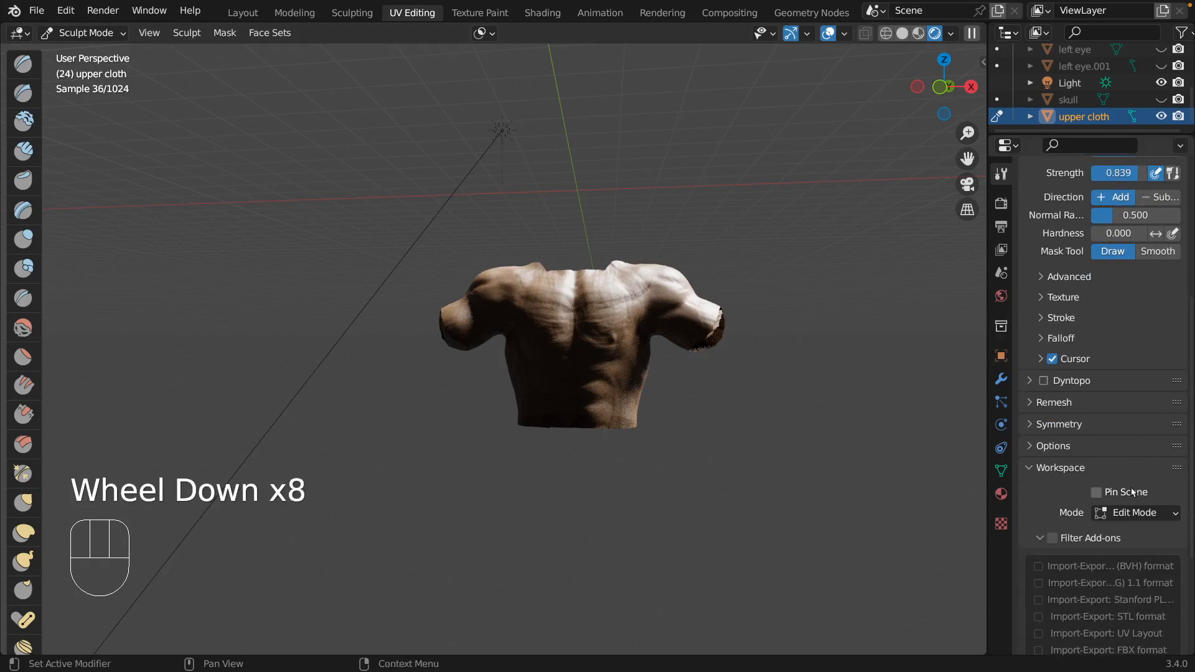
{"action": "left_click", "coordinate": [1054, 402]}
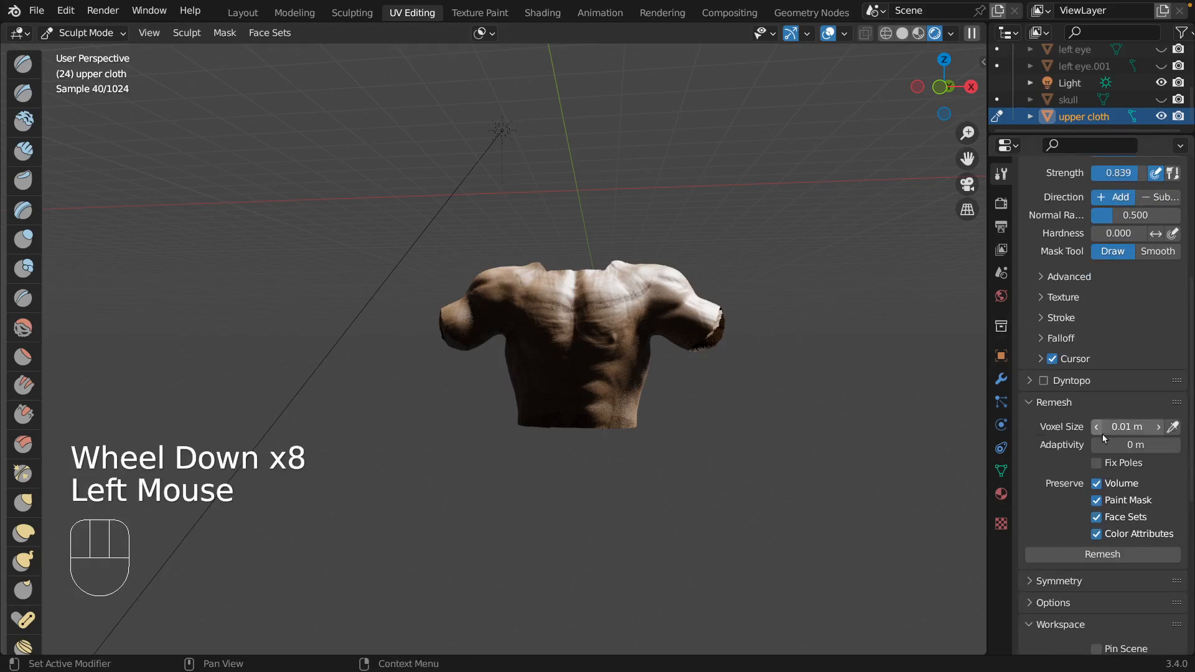
{"action": "double_click", "coordinate": [1140, 429]}
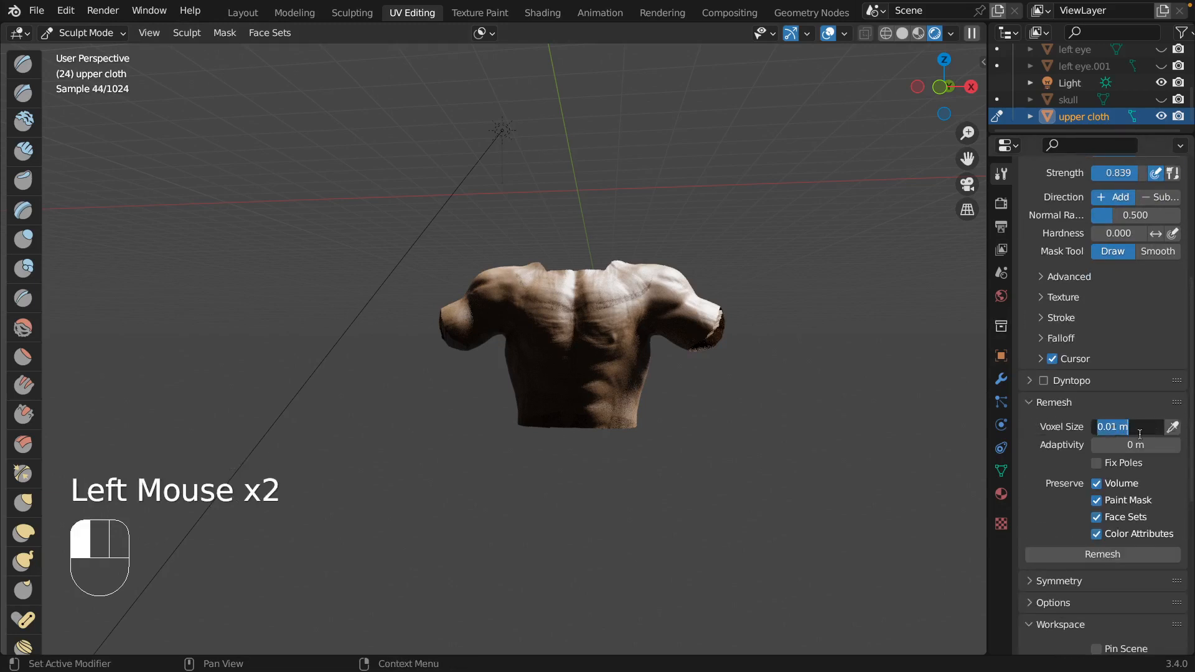
{"action": "type", "text": "0.1"}
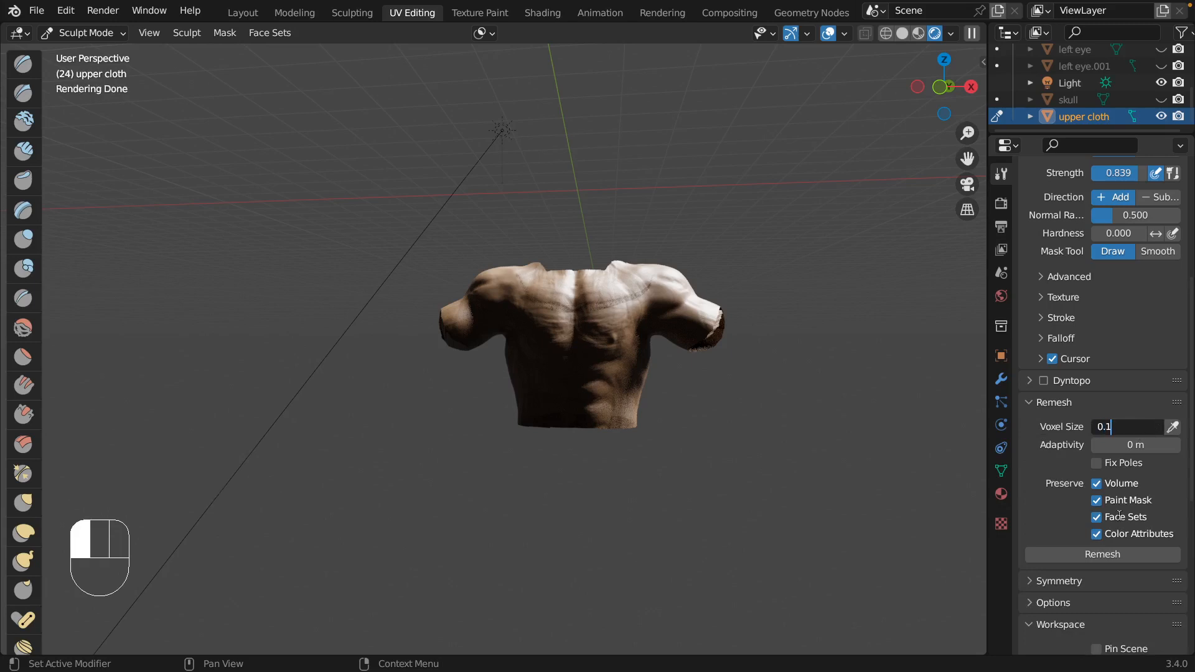
{"action": "left_click", "coordinate": [1111, 552]}
{"action": "left_click", "coordinate": [1107, 555]}
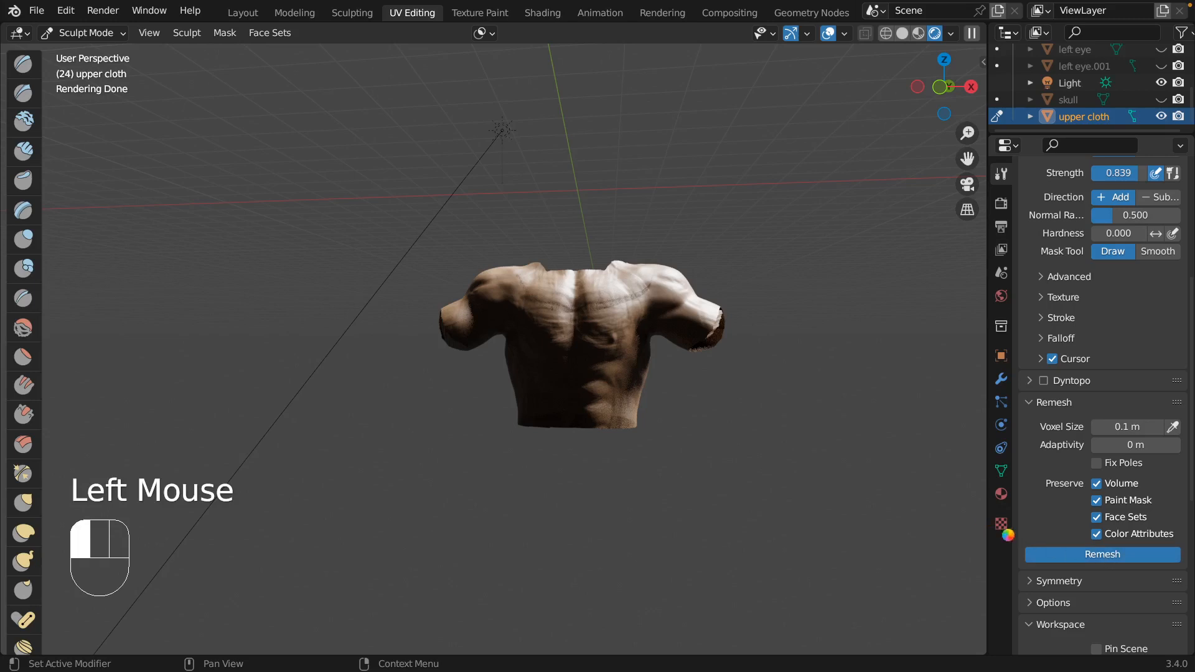
{"action": "left_click", "coordinate": [1083, 554]}
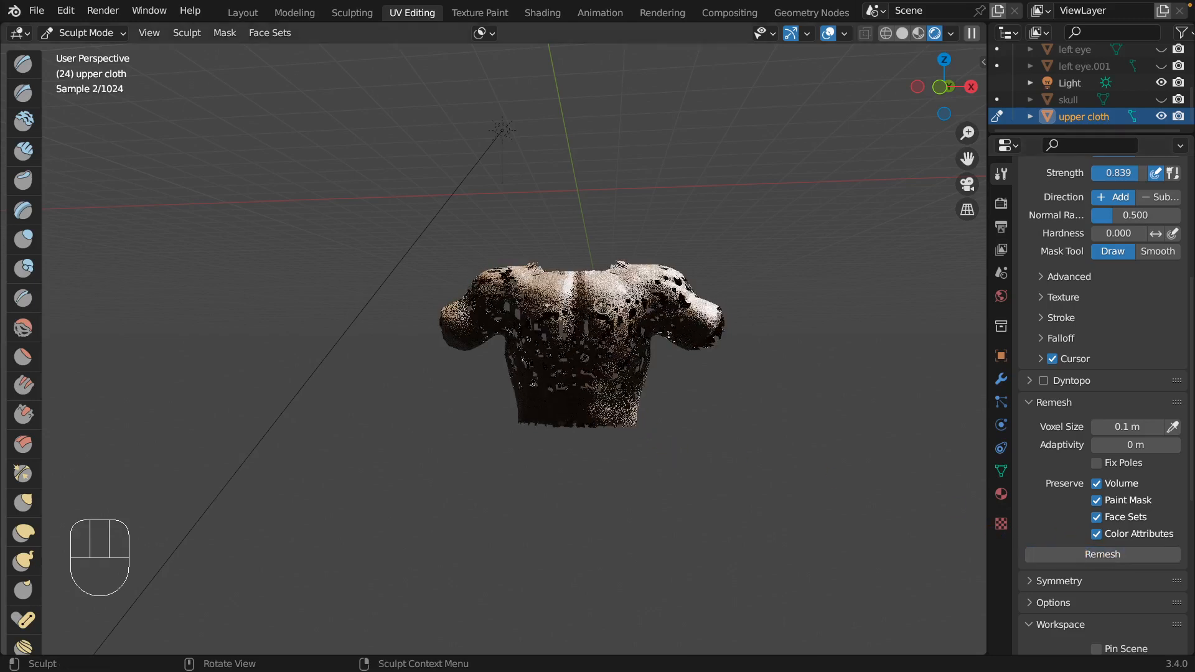
Return to solid shading and undo the 0.1 m voxel remesh of the upper cloth.
{"action": "left_click", "coordinate": [902, 33]}
{"action": "mouse_move", "coordinate": [716, 378]}
{"action": "middle_mouse_down"}
{"action": "mouse_move", "coordinate": [815, 428]}
{"action": "mouse_move", "coordinate": [653, 448]}
{"action": "mouse_move", "coordinate": [699, 465]}
{"action": "mouse_move", "coordinate": [769, 412]}
{"action": "mouse_move", "coordinate": [732, 396]}
{"action": "mouse_move", "coordinate": [736, 433]}
{"action": "middle_mouse_up"}
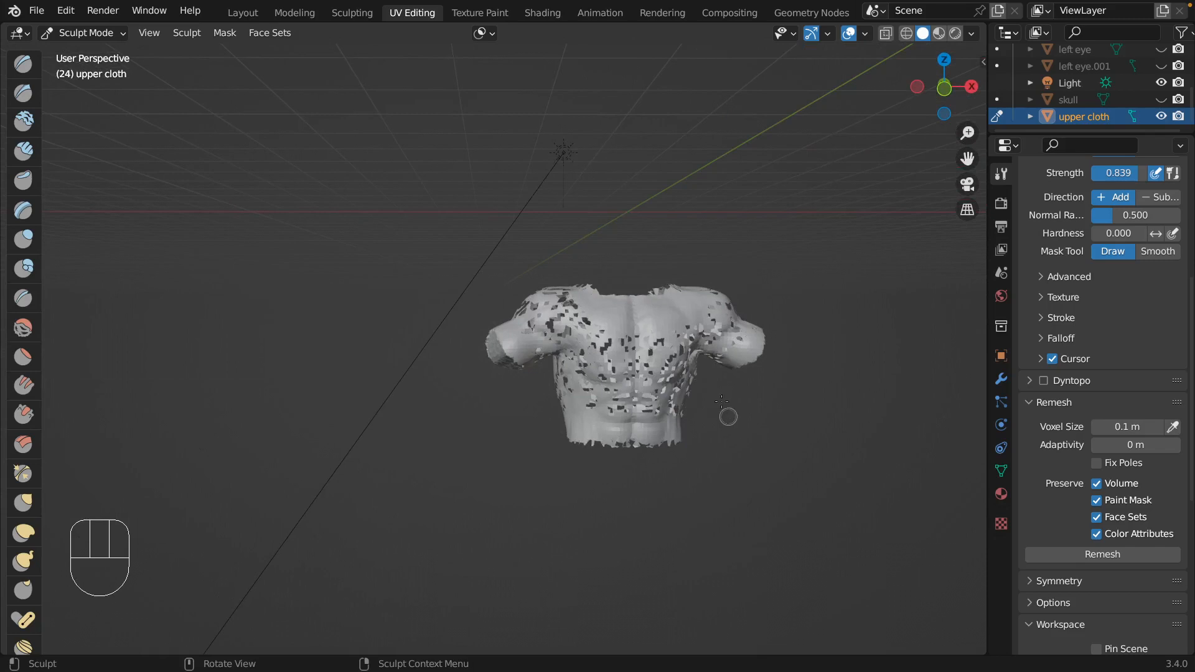
{"action": "key", "text": "super"}
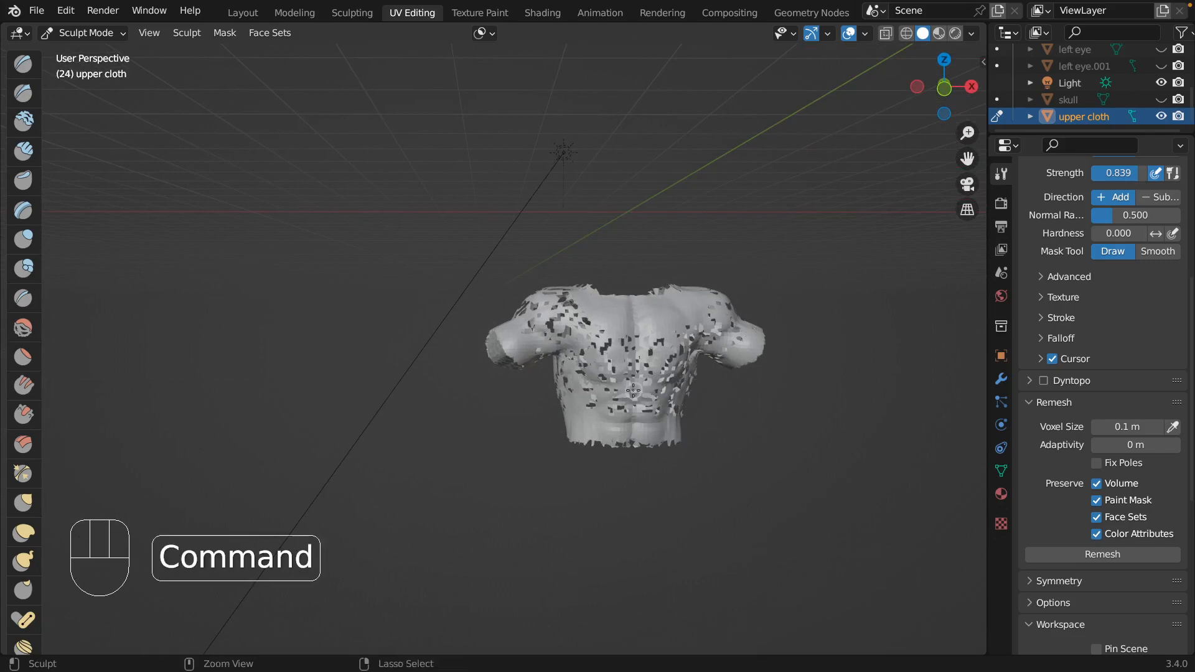
{"action": "key", "text": "super+z"}
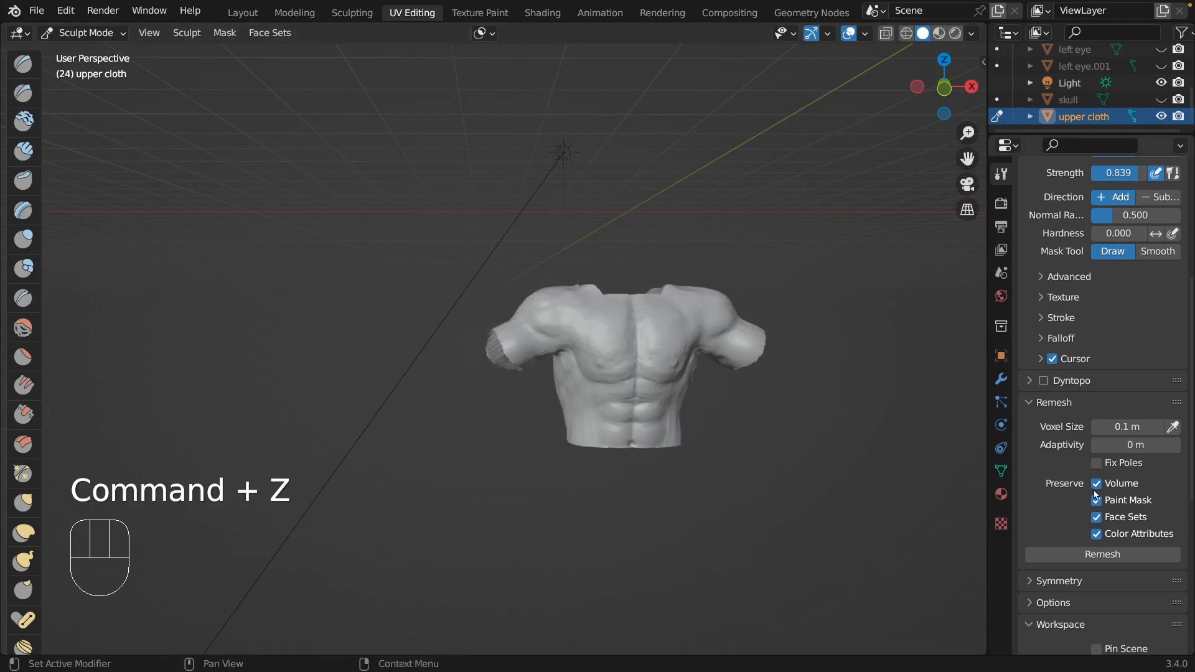
Try to remesh the upper cloth with a voxel size of 0.05 m and undo the remesh.
{"action": "left_click", "coordinate": [1132, 428]}
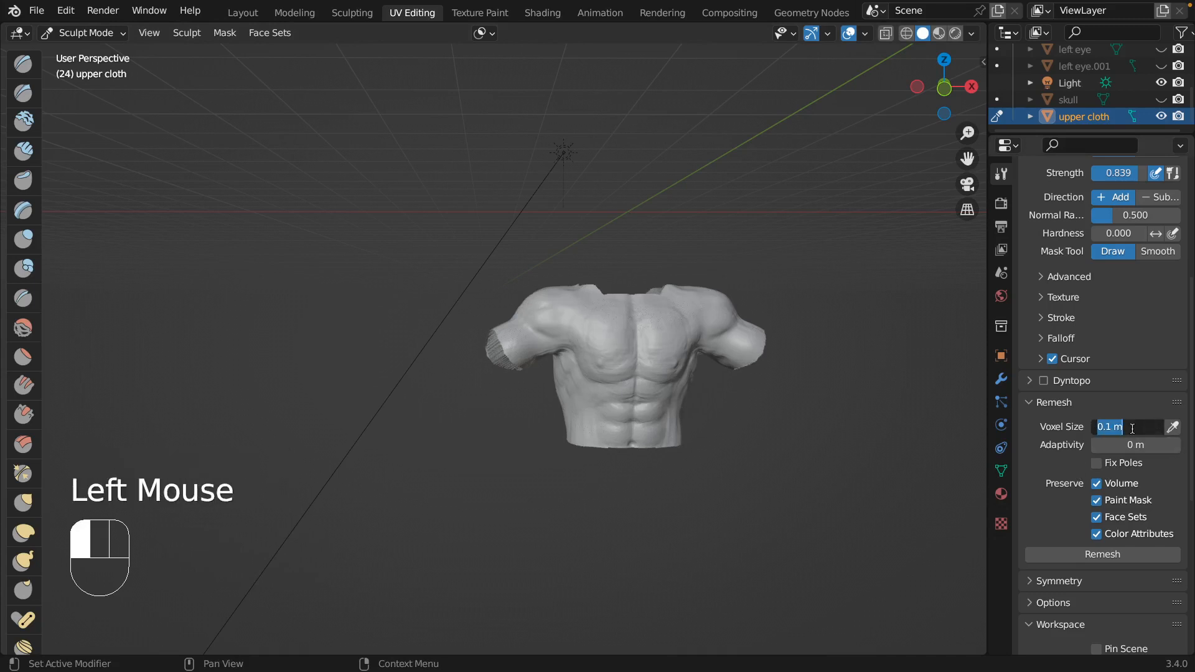
{"action": "type", "text": "0.05"}
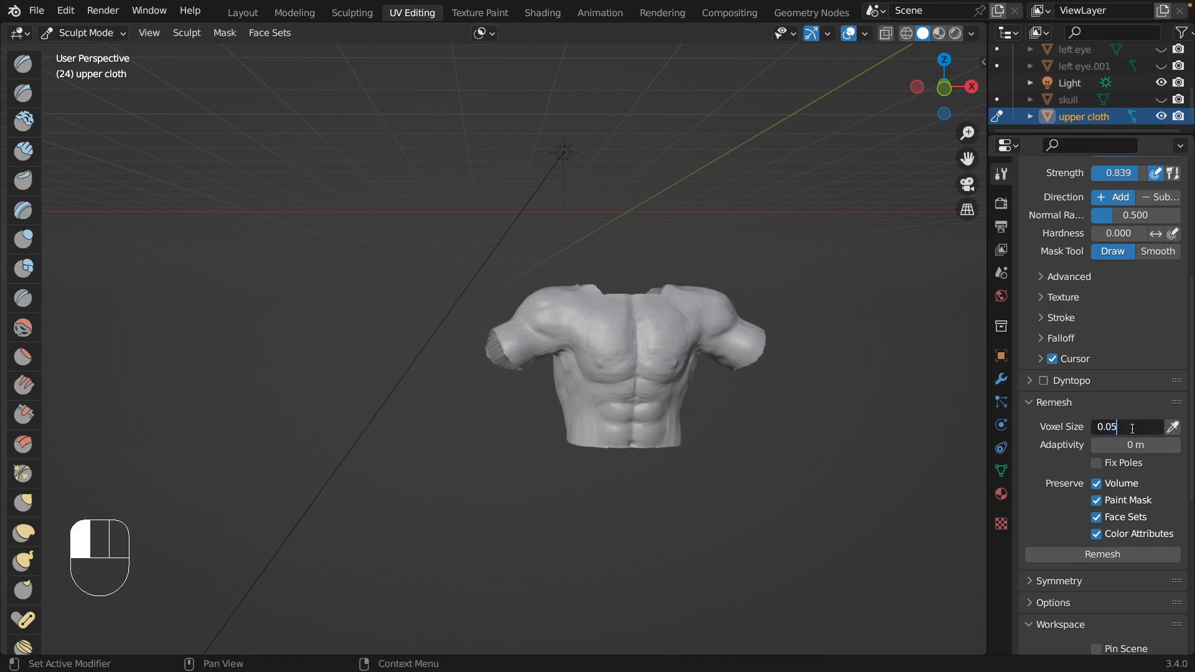
{"action": "left_click", "coordinate": [1100, 554]}
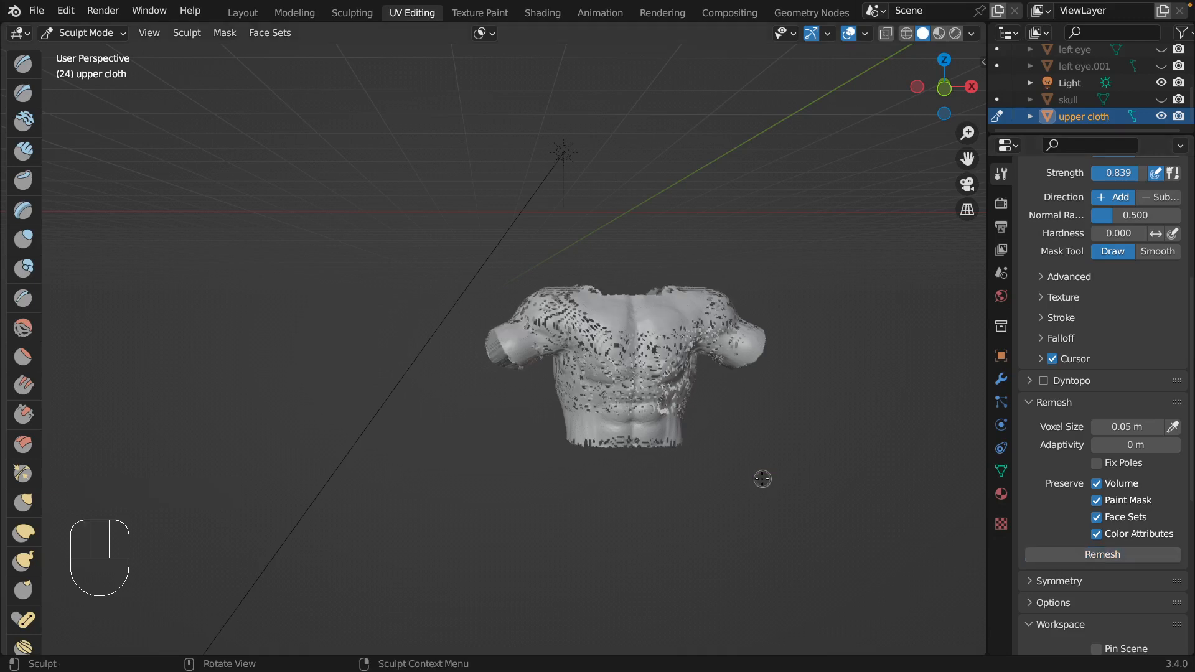
{"action": "mouse_move", "coordinate": [762, 479]}
{"action": "middle_mouse_down"}
{"action": "mouse_move", "coordinate": [698, 469]}
{"action": "mouse_move", "coordinate": [746, 399]}
{"action": "mouse_move", "coordinate": [715, 510]}
{"action": "mouse_move", "coordinate": [749, 491]}
{"action": "middle_mouse_up"}
{"action": "key", "text": "super"}
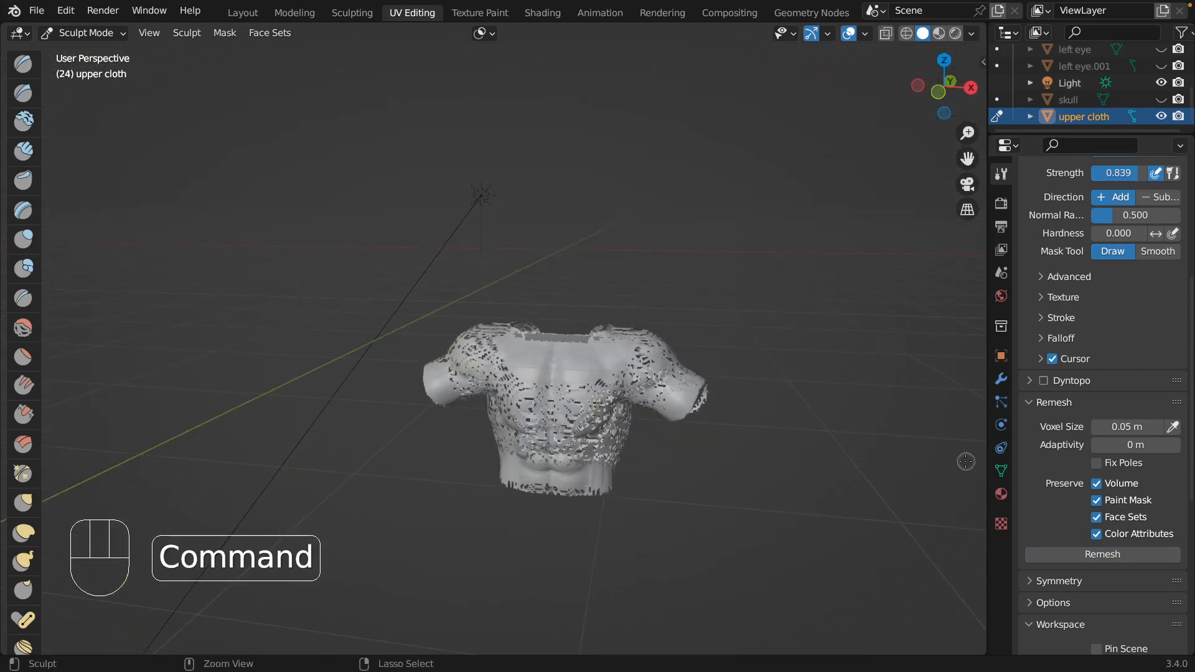
{"action": "key", "text": "super+z"}
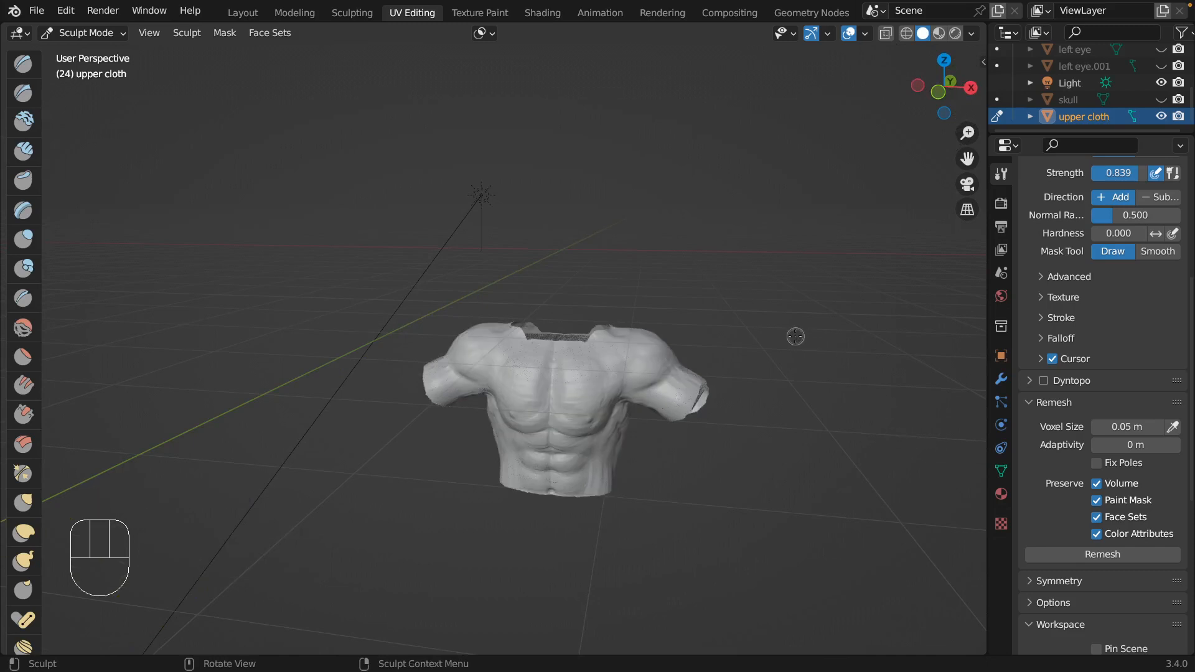
Darken the base color of the upper cloth's material to a nearly black brown.
{"action": "mouse_move", "coordinate": [779, 351]}
{"action": "middle_mouse_down"}
{"action": "mouse_move", "coordinate": [795, 389]}
{"action": "mouse_move", "coordinate": [787, 365]}
{"action": "middle_mouse_up"}
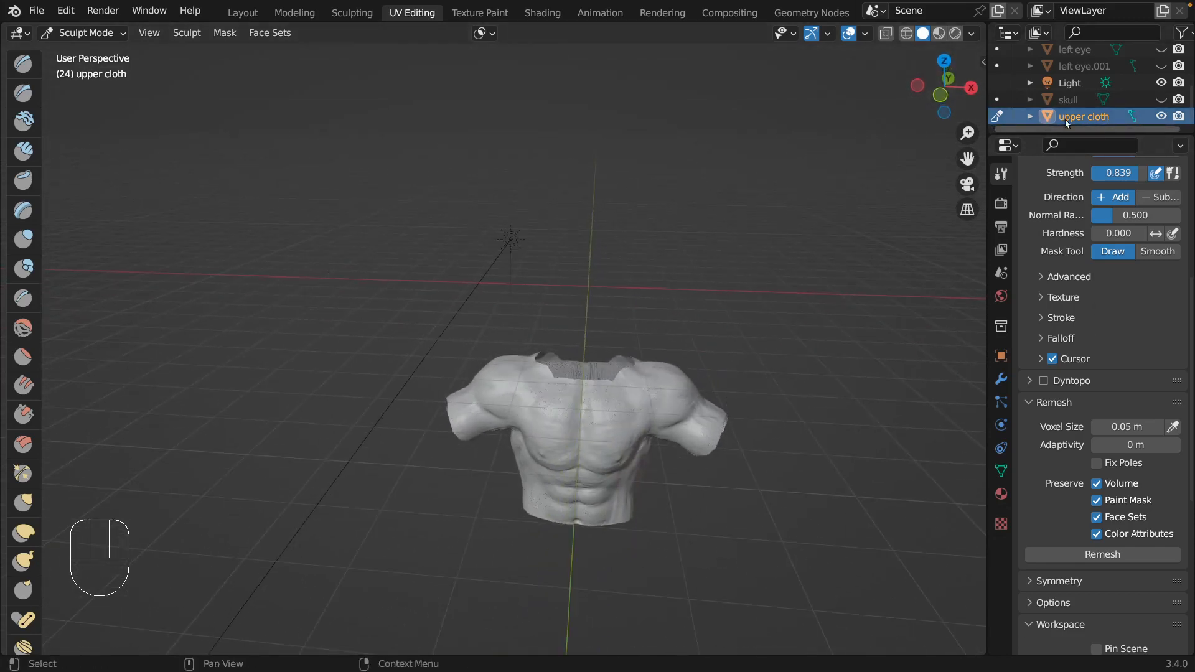
{"action": "left_click", "coordinate": [1001, 493]}
{"action": "scroll", "coordinate": [1050, 330], "scroll_direction": "down", "scroll_amount": 2}
{"action": "scroll", "coordinate": [1050, 330], "scroll_direction": "up", "scroll_amount": 4}
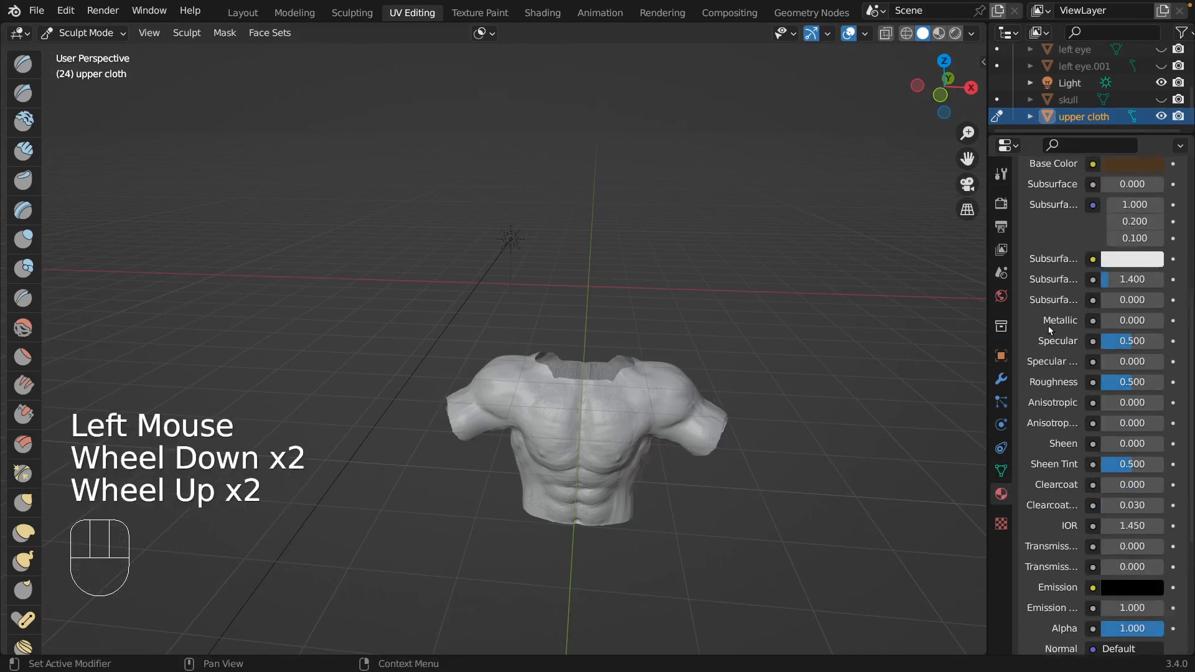
{"action": "left_click", "coordinate": [1127, 264]}
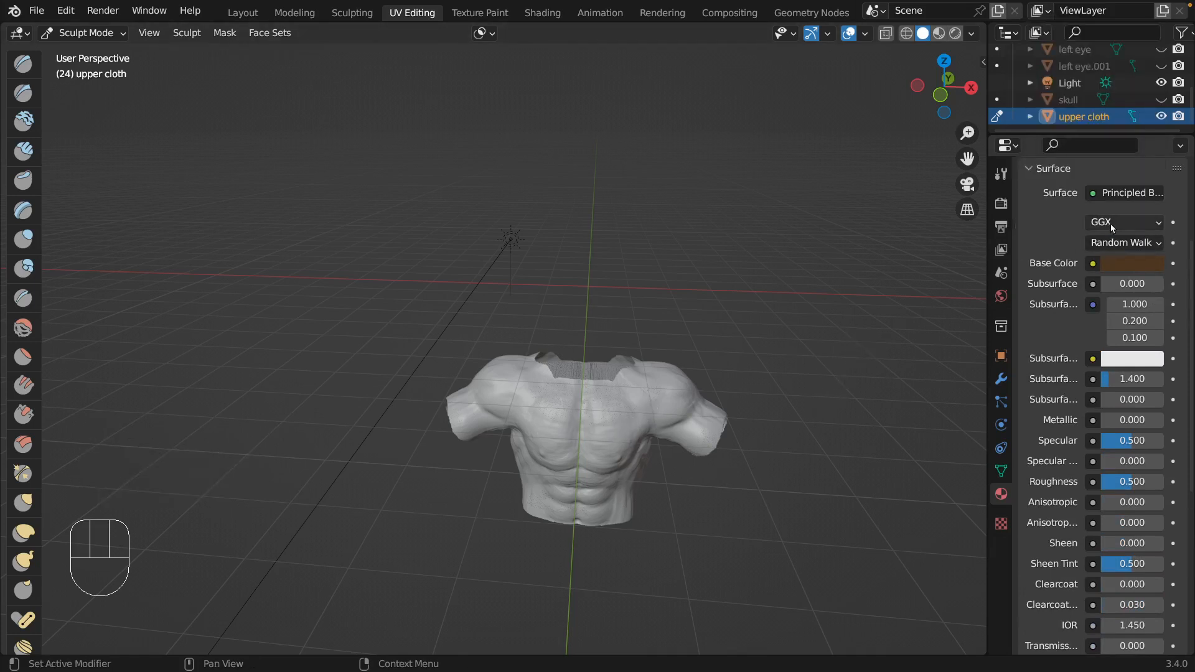
{"action": "left_click", "coordinate": [1131, 264]}
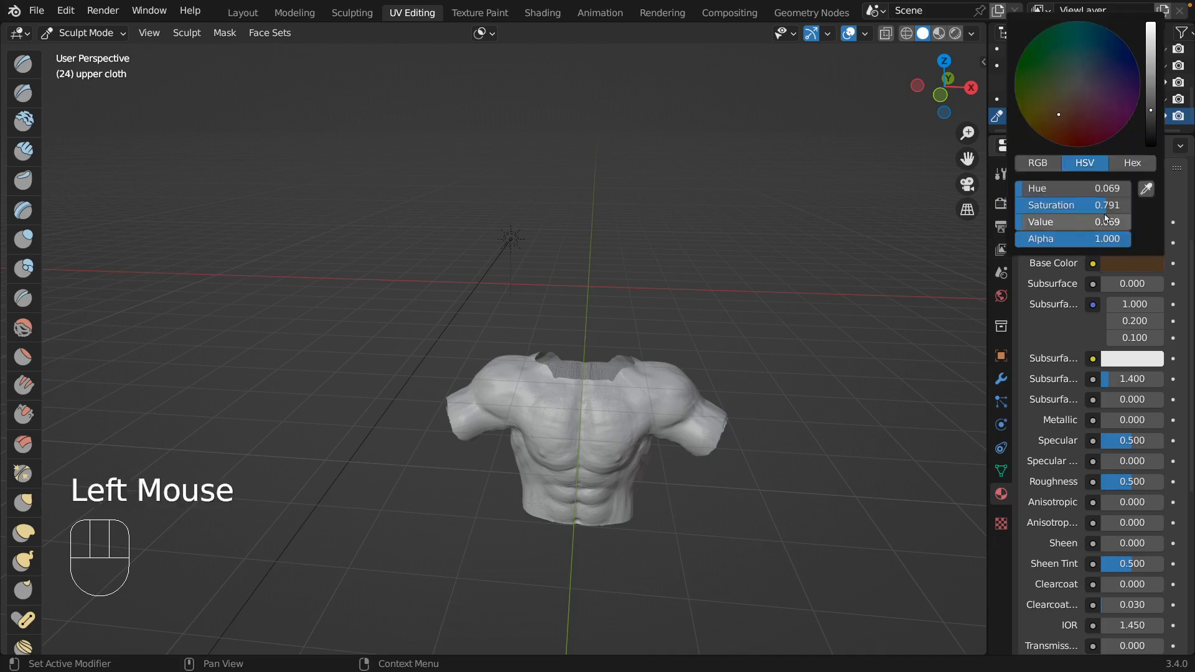
{"action": "left_click_drag", "start_coordinate": [1157, 117], "coordinate": [1152, 140]}
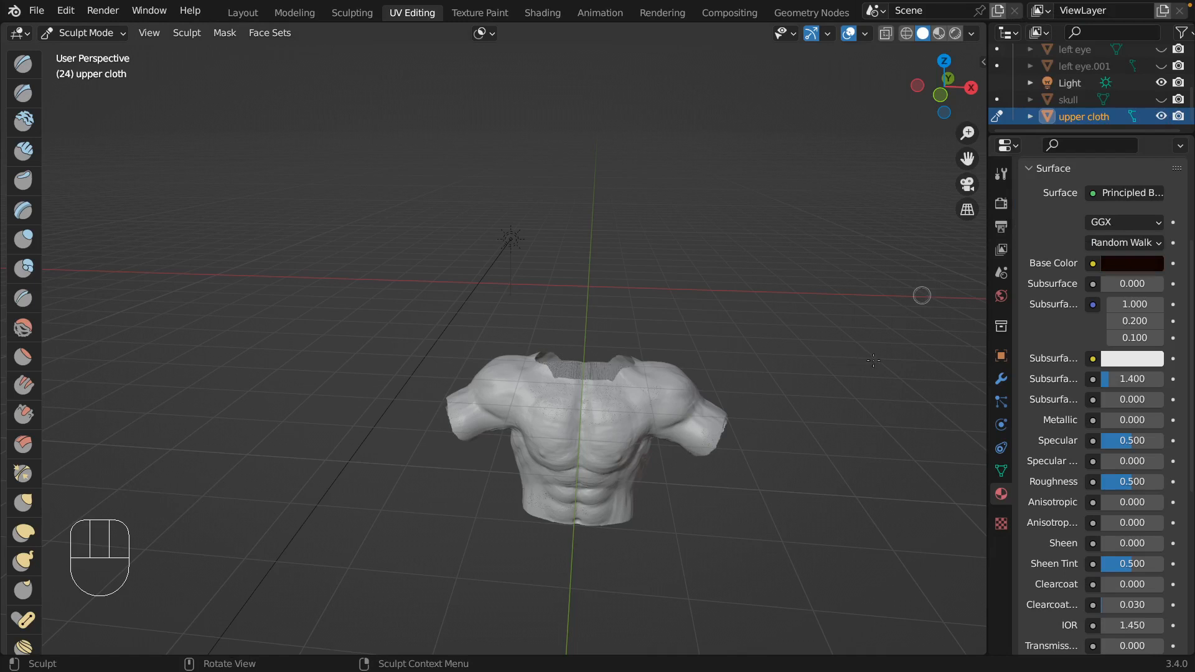
Preview the darkened upper cloth in rendered shading and return to solid shading with the sculpt tool settings shown.
{"action": "left_click", "coordinate": [730, 475]}
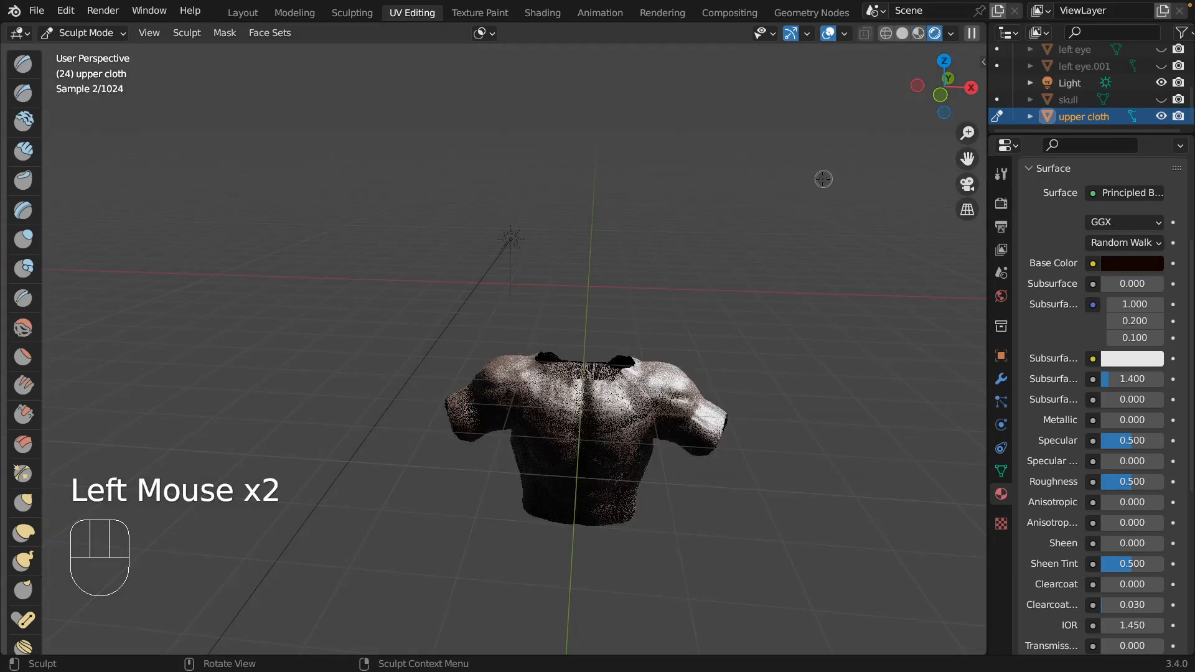
{"action": "middle_click_drag", "start_coordinate": [794, 297], "coordinate": [812, 290]}
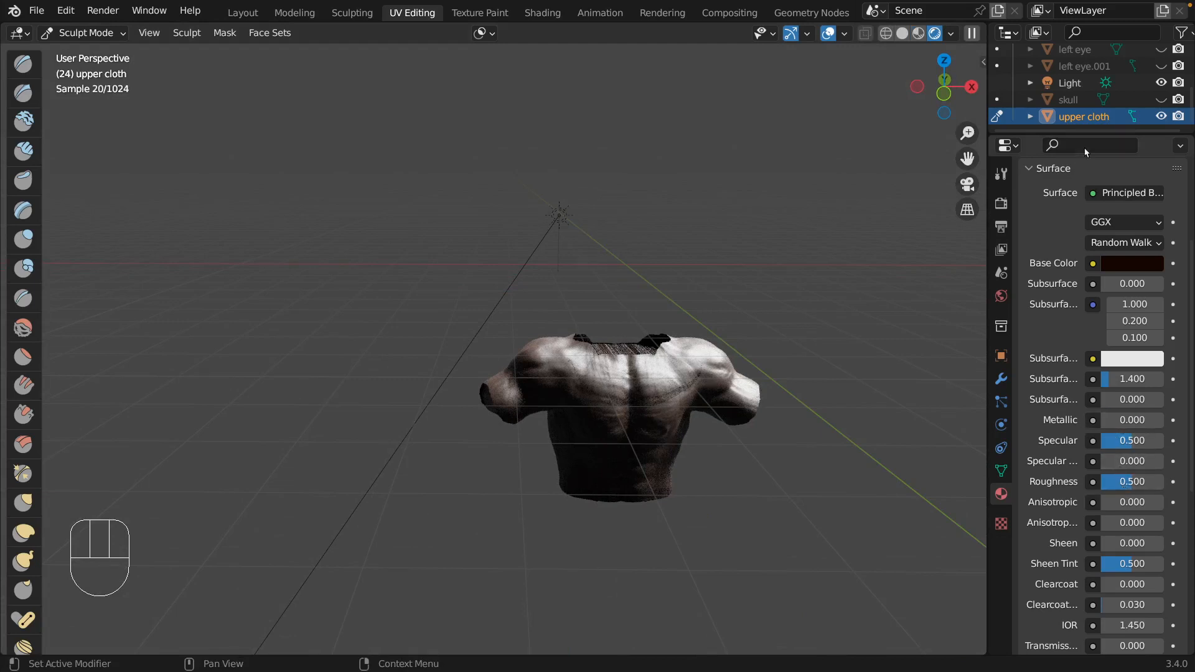
{"action": "left_click", "coordinate": [1001, 173]}
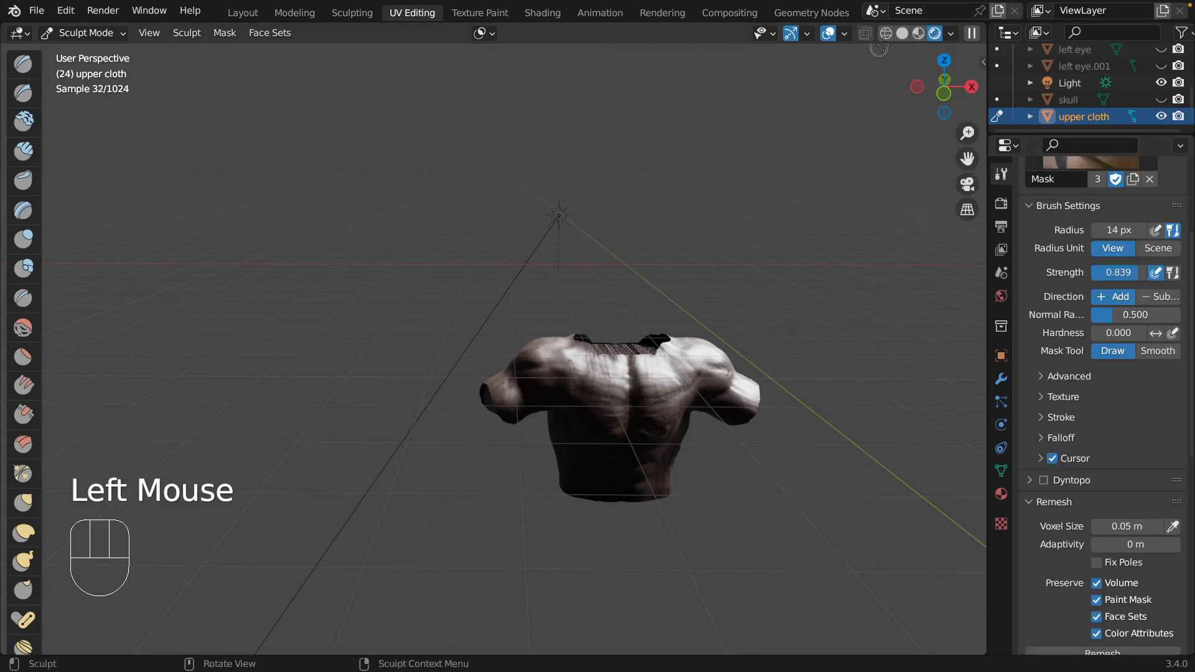
{"action": "left_click", "coordinate": [904, 34]}
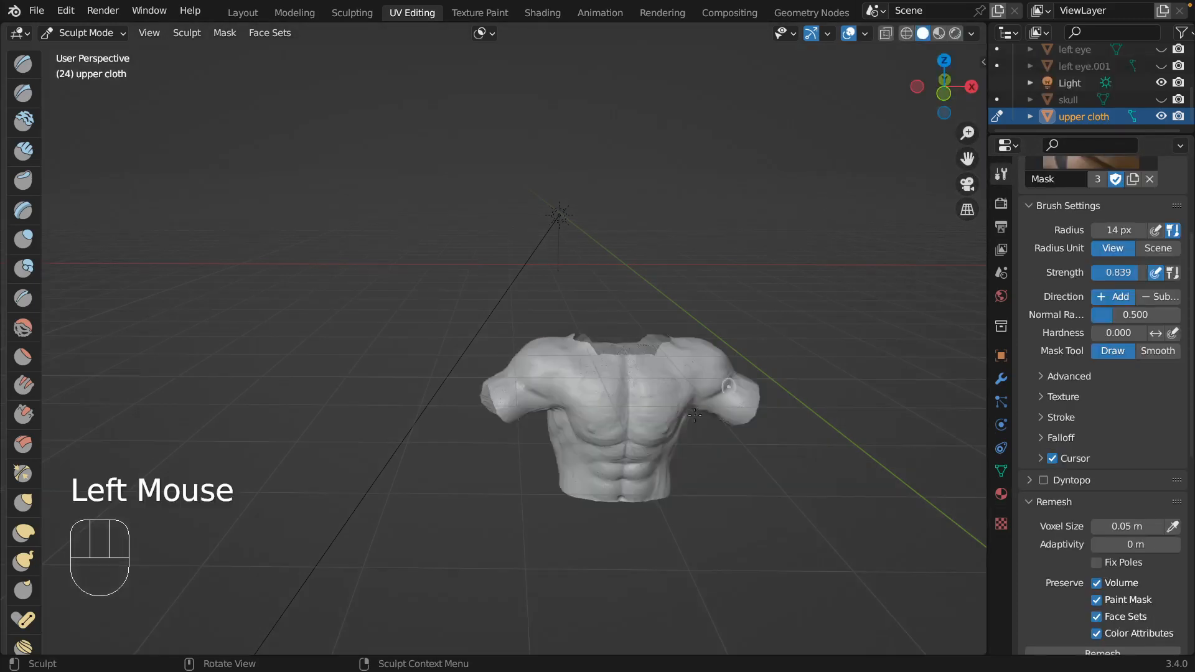
{"action": "middle_click_drag", "start_coordinate": [777, 361], "coordinate": [803, 330]}
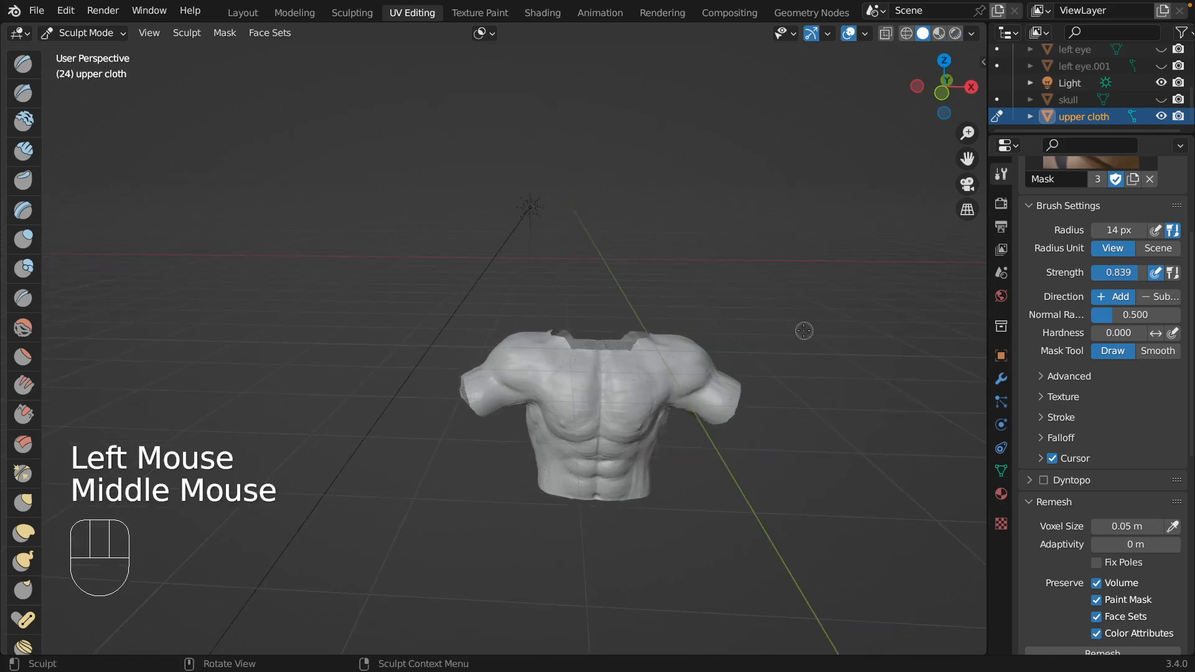
Show the Body to compare it with the upper cloth, and hide it again.
{"action": "scroll", "coordinate": [1111, 79], "scroll_direction": "up", "scroll_amount": 3}
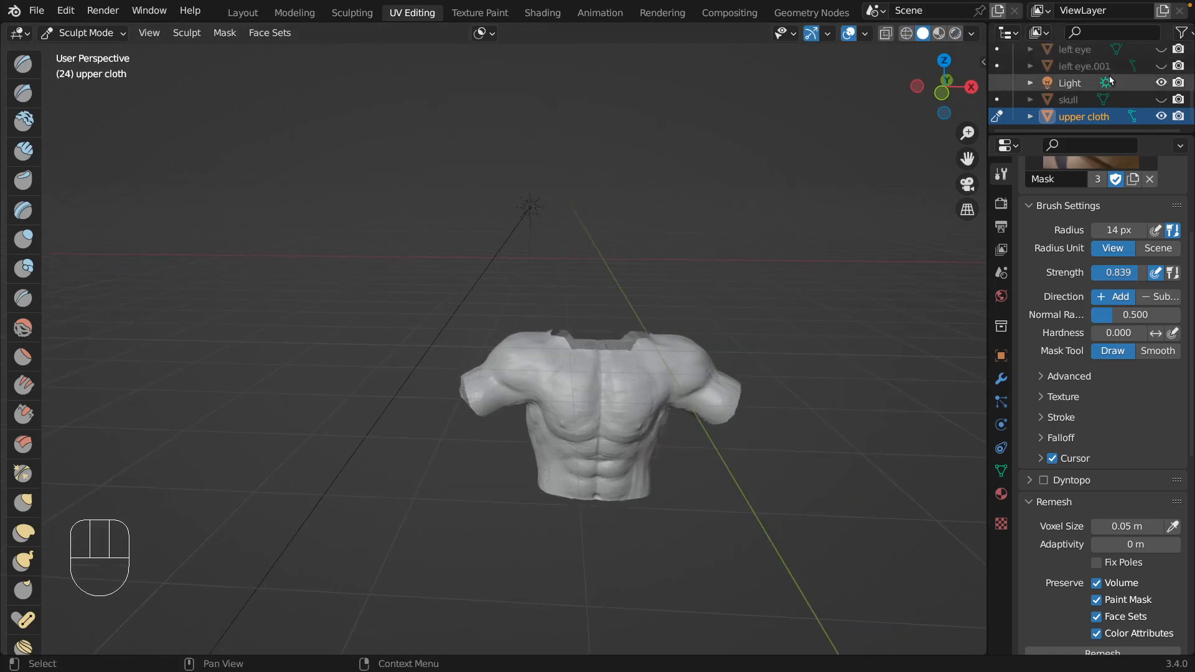
{"action": "scroll", "coordinate": [1111, 79], "scroll_direction": "up", "scroll_amount": 1}
{"action": "left_click", "coordinate": [1161, 87]}
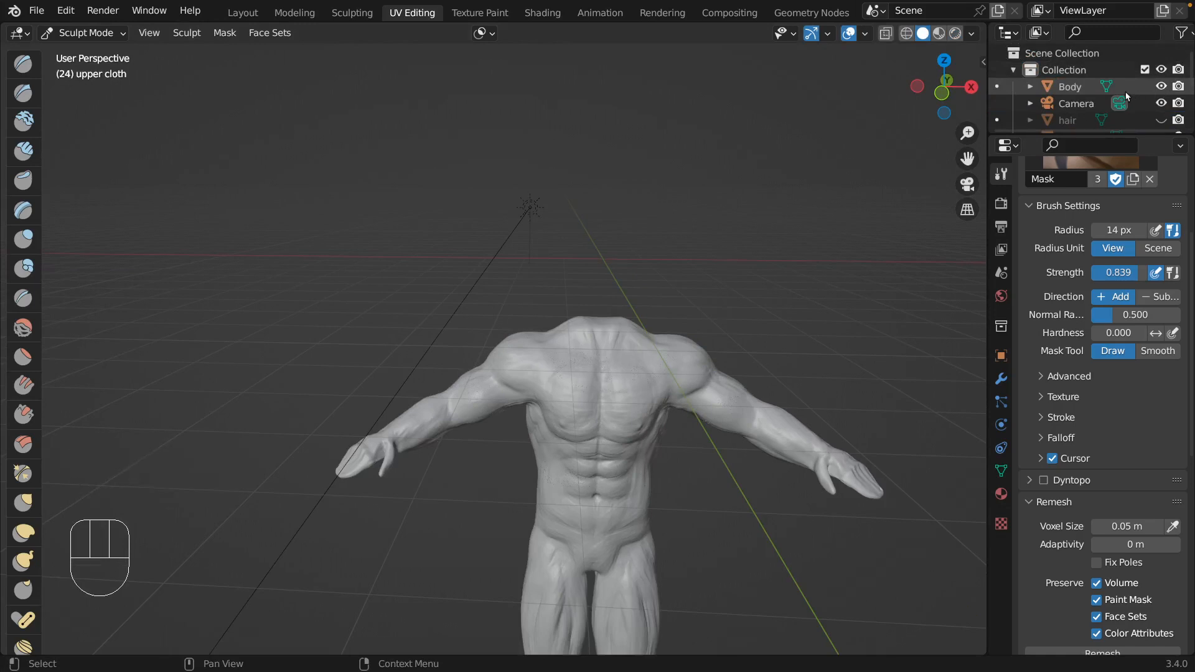
{"action": "scroll", "coordinate": [1138, 91], "scroll_direction": "down", "scroll_amount": 3}
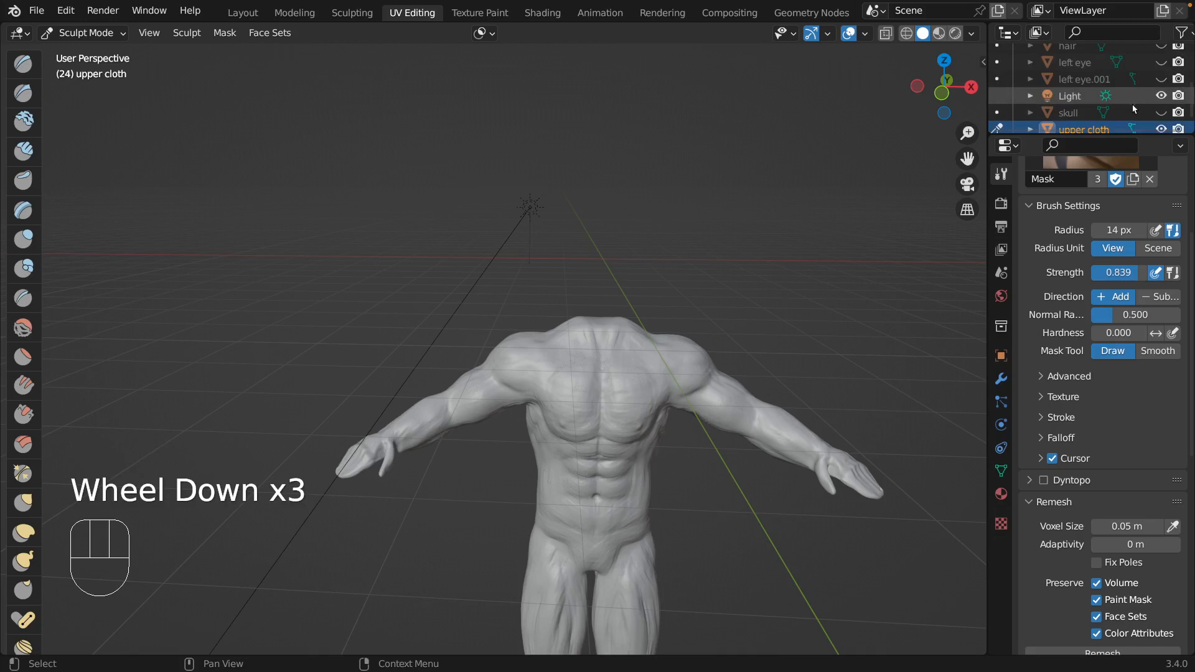
{"action": "left_click", "coordinate": [1114, 129]}
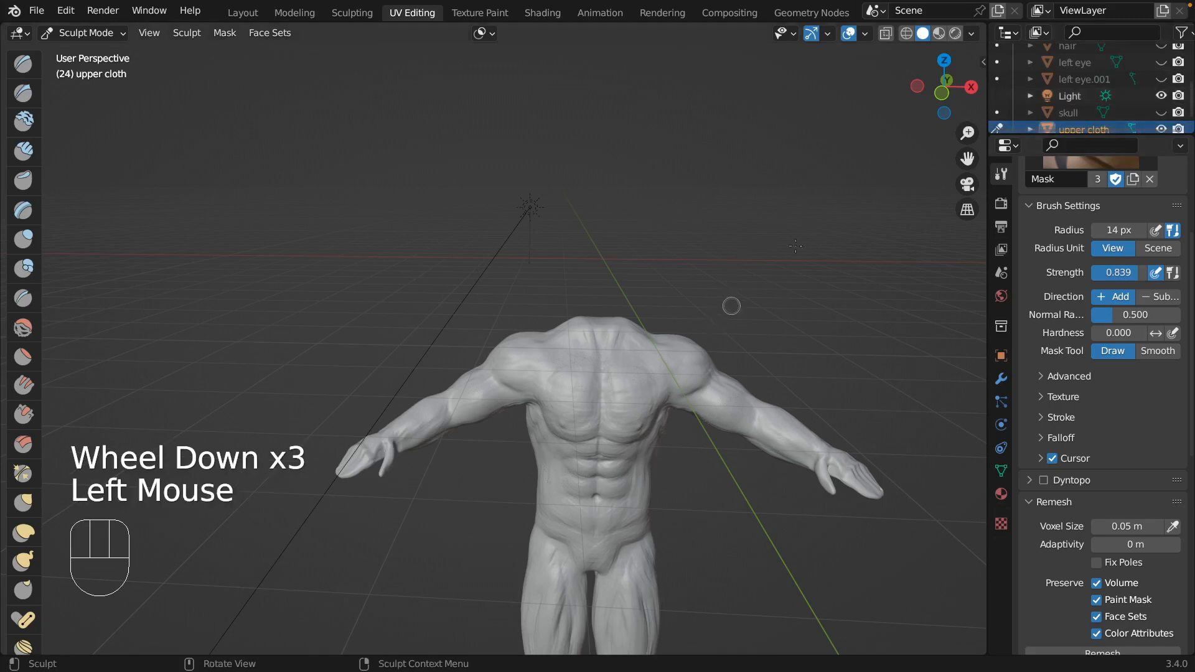
{"action": "scroll", "coordinate": [1130, 94], "scroll_direction": "up", "scroll_amount": 2}
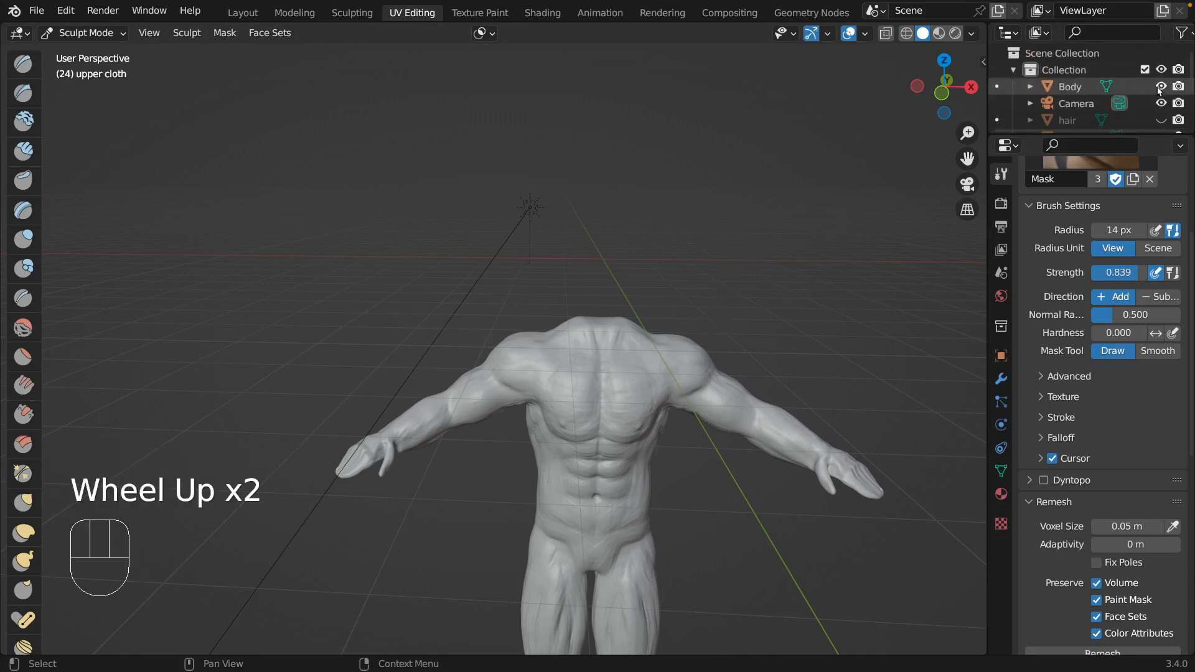
{"action": "left_click", "coordinate": [1161, 86]}
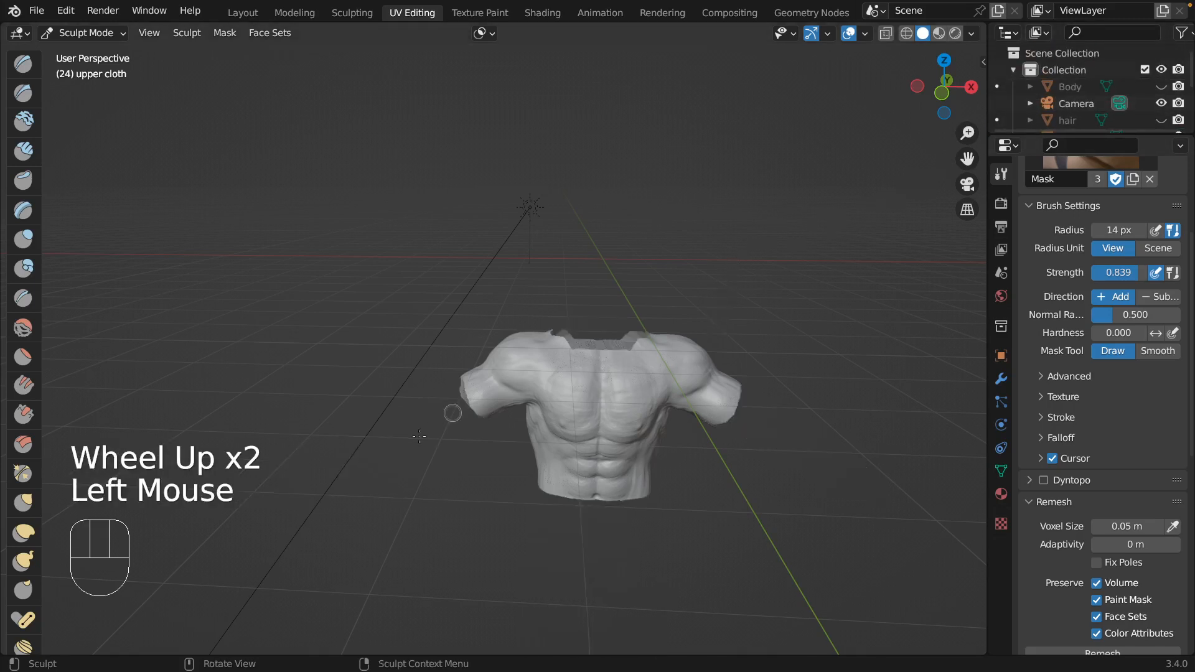
Choose the Inflate brush and inflate the upper cloth along the chest.
{"action": "left_click", "coordinate": [28, 246]}
{"action": "scroll", "coordinate": [637, 382], "scroll_direction": "down", "scroll_amount": 2}
{"action": "scroll", "coordinate": [638, 383], "scroll_direction": "up", "scroll_amount": 4}
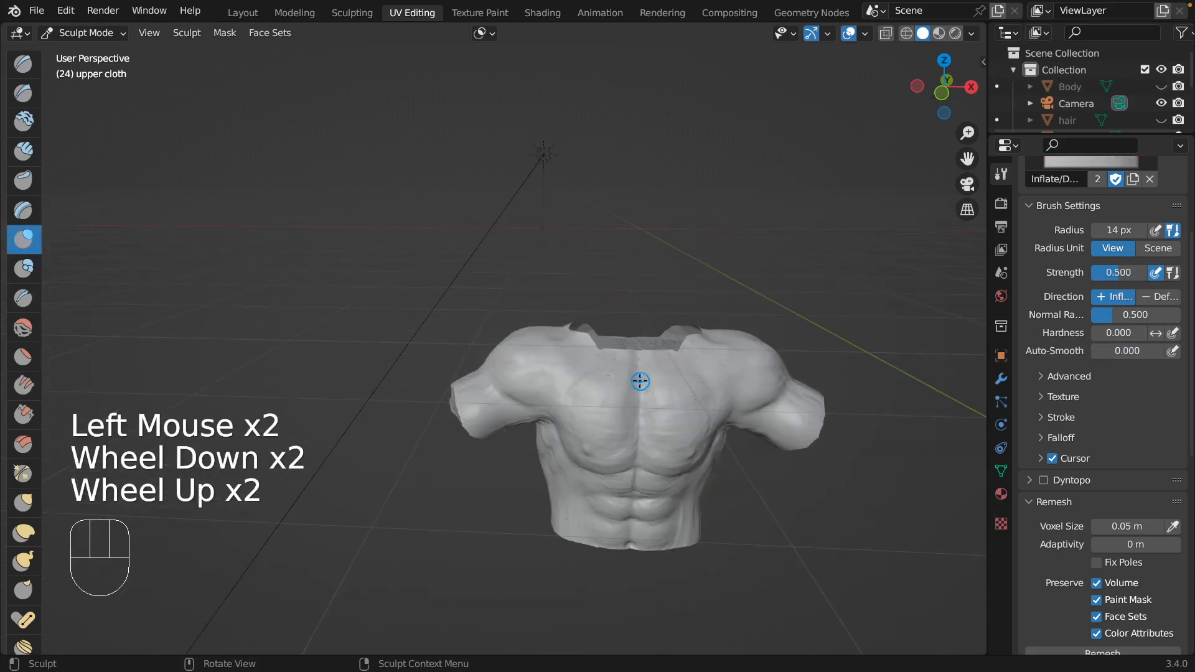
{"action": "scroll", "coordinate": [652, 389], "scroll_direction": "down", "scroll_amount": 1}
{"action": "middle_click_drag", "start_coordinate": [821, 515], "coordinate": [766, 469], "text": "shift"}
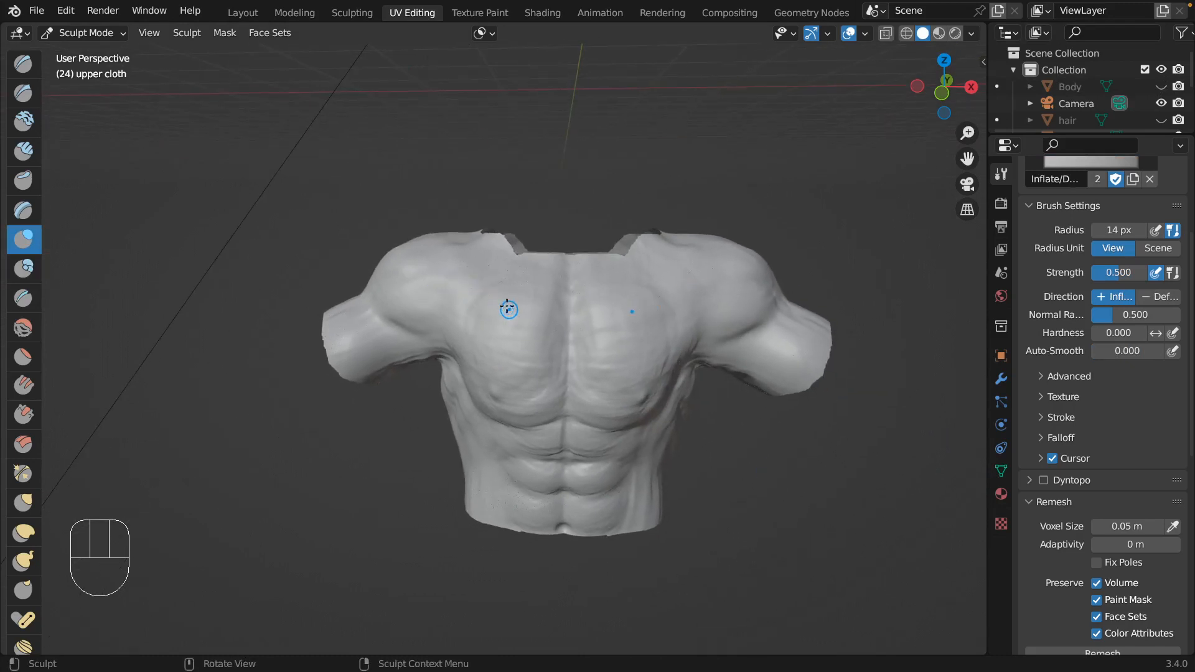
{"action": "mouse_move", "coordinate": [490, 319]}
{"action": "left_mouse_down"}
{"action": "mouse_move", "coordinate": [470, 340]}
{"action": "mouse_move", "coordinate": [498, 379]}
{"action": "left_mouse_up"}
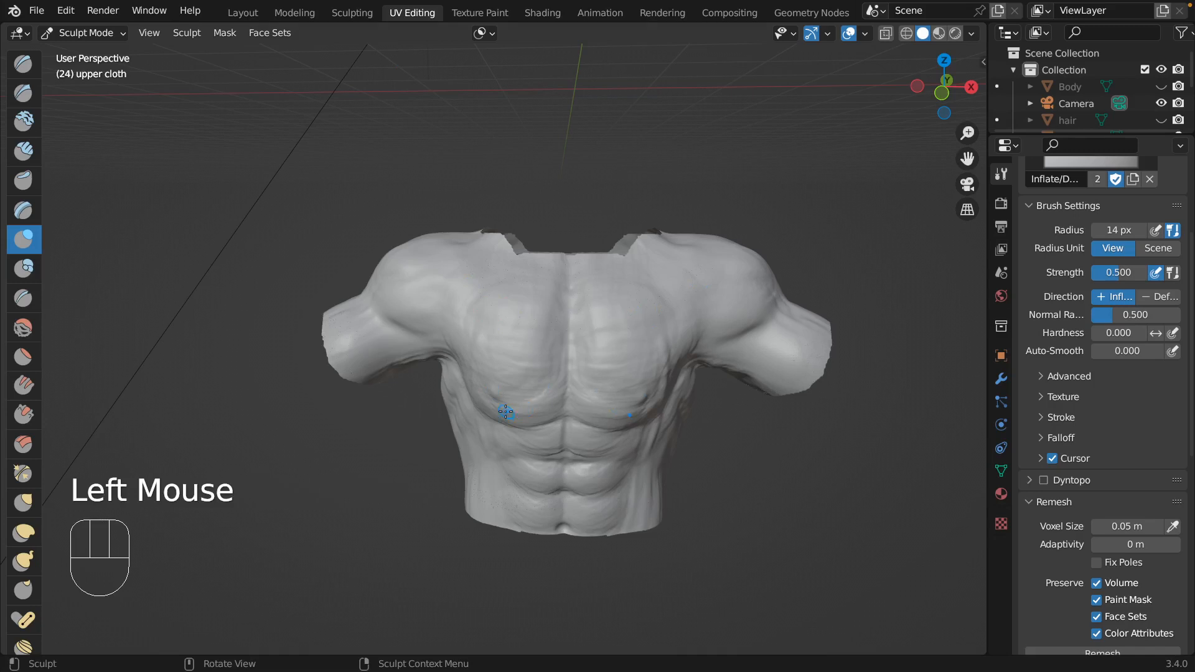
Set the Inflate brush to a 52 px radius and a strength of 0.166.
{"action": "key", "text": "f"}
{"action": "left_click", "coordinate": [524, 377]}
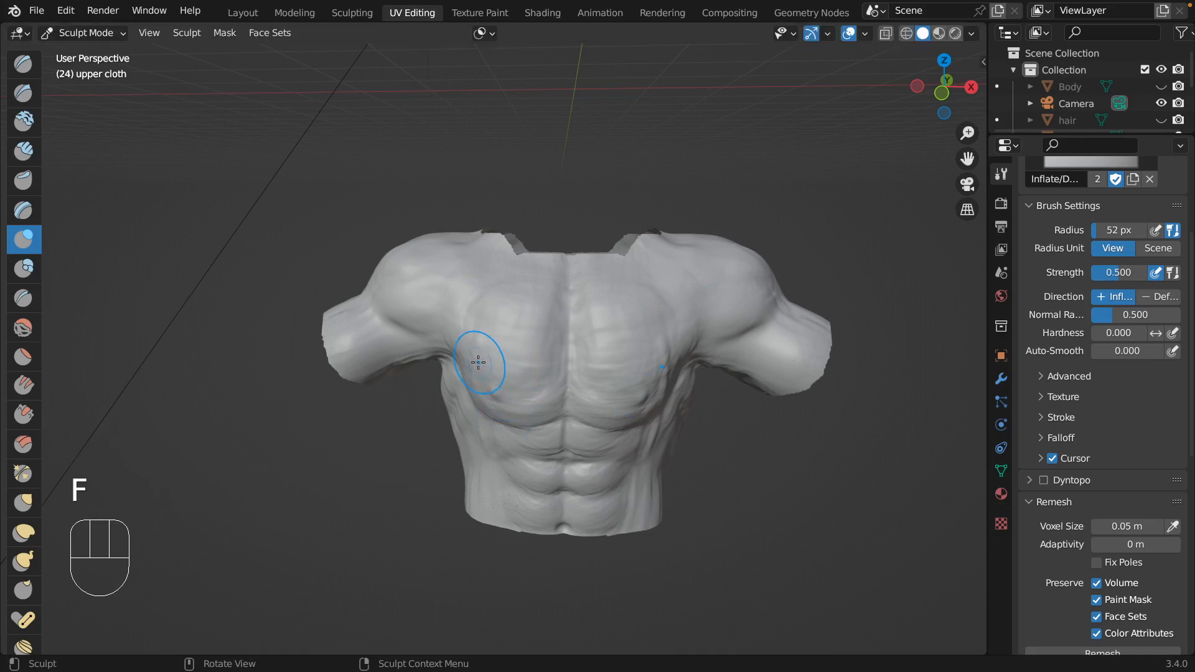
{"action": "key", "text": "shift+f"}
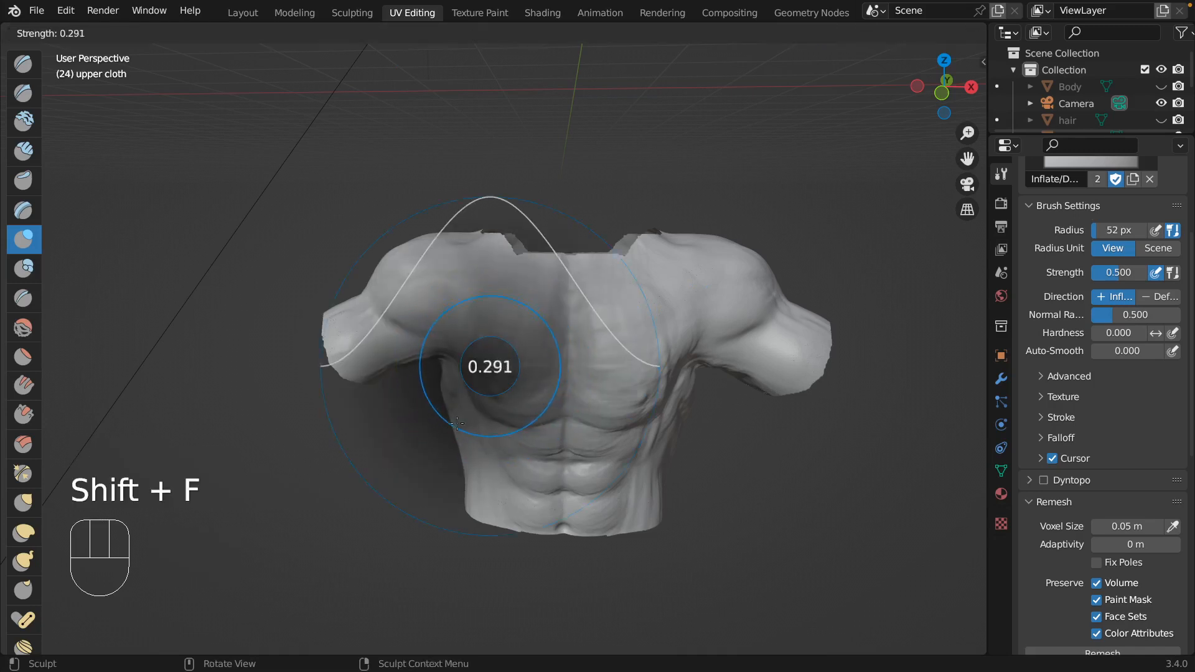
{"action": "left_click", "coordinate": [457, 407]}
Inflate the abdomen, chest and side of the upper cloth with symmetrical brush strokes.
{"action": "left_click_drag", "start_coordinate": [517, 483], "coordinate": [504, 475]}
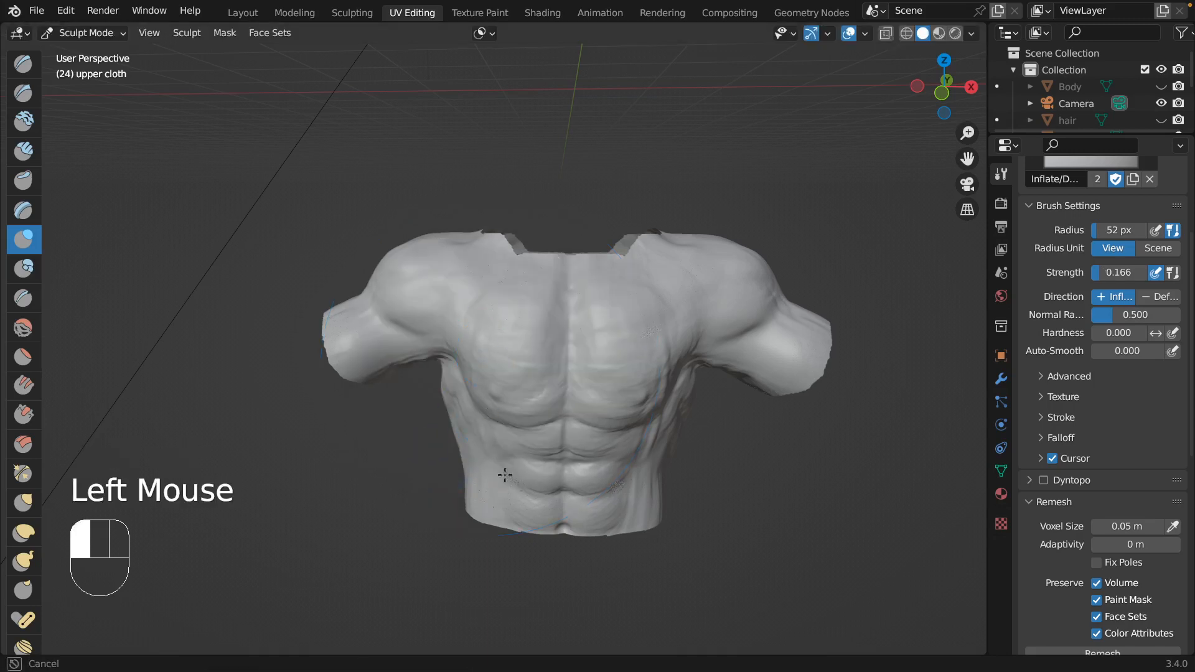
{"action": "left_click_drag", "start_coordinate": [494, 428], "coordinate": [494, 423]}
{"action": "mouse_move", "coordinate": [512, 382]}
{"action": "middle_mouse_down"}
{"action": "mouse_move", "coordinate": [522, 360]}
{"action": "mouse_move", "coordinate": [543, 357]}
{"action": "middle_mouse_up"}
{"action": "left_click_drag", "start_coordinate": [574, 363], "coordinate": [578, 367]}
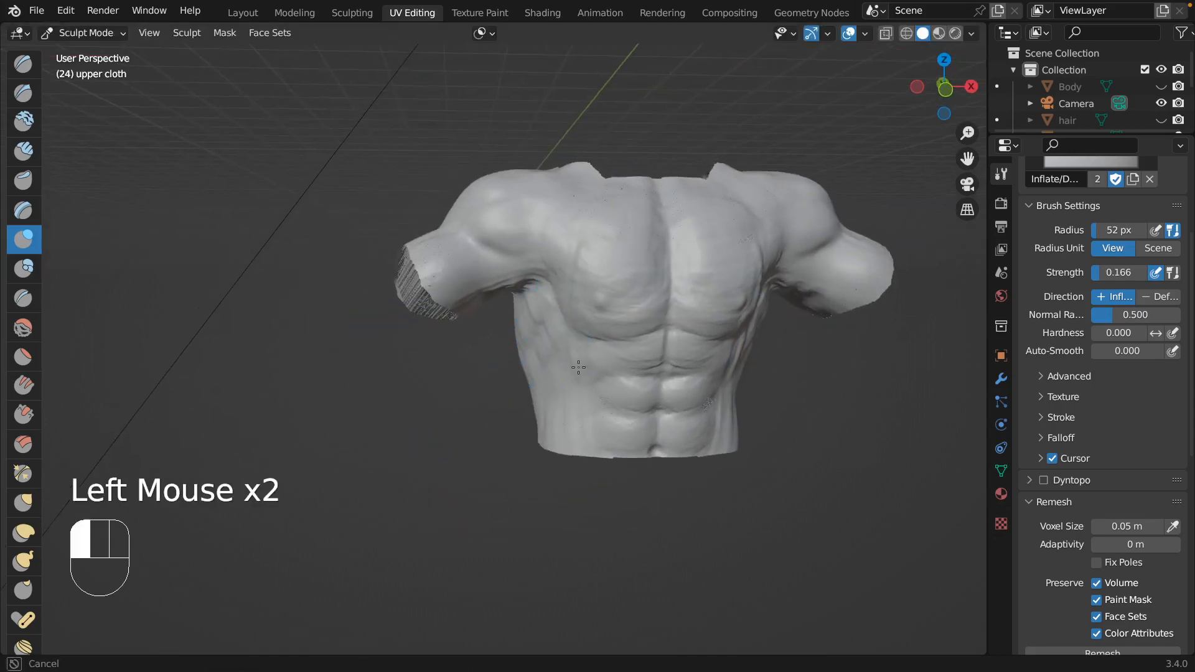
{"action": "left_click_drag", "start_coordinate": [645, 335], "coordinate": [647, 331]}
{"action": "mouse_move", "coordinate": [647, 331]}
{"action": "middle_mouse_down"}
{"action": "mouse_move", "coordinate": [647, 319]}
{"action": "mouse_move", "coordinate": [628, 336]}
{"action": "mouse_move", "coordinate": [648, 330]}
{"action": "middle_mouse_up"}
Select the upper cloth and inflate its chest, side and upper arm with symmetrical brush strokes.
{"action": "scroll", "coordinate": [1108, 103], "scroll_direction": "down", "scroll_amount": 6}
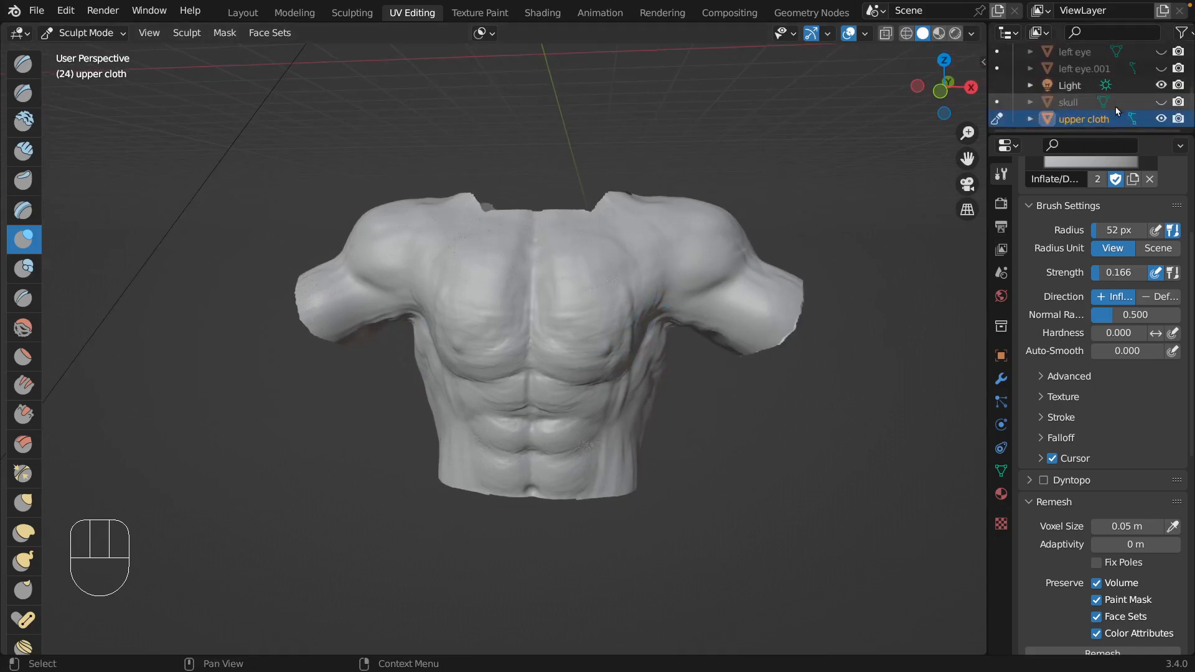
{"action": "left_click", "coordinate": [1103, 120]}
{"action": "left_click", "coordinate": [583, 336]}
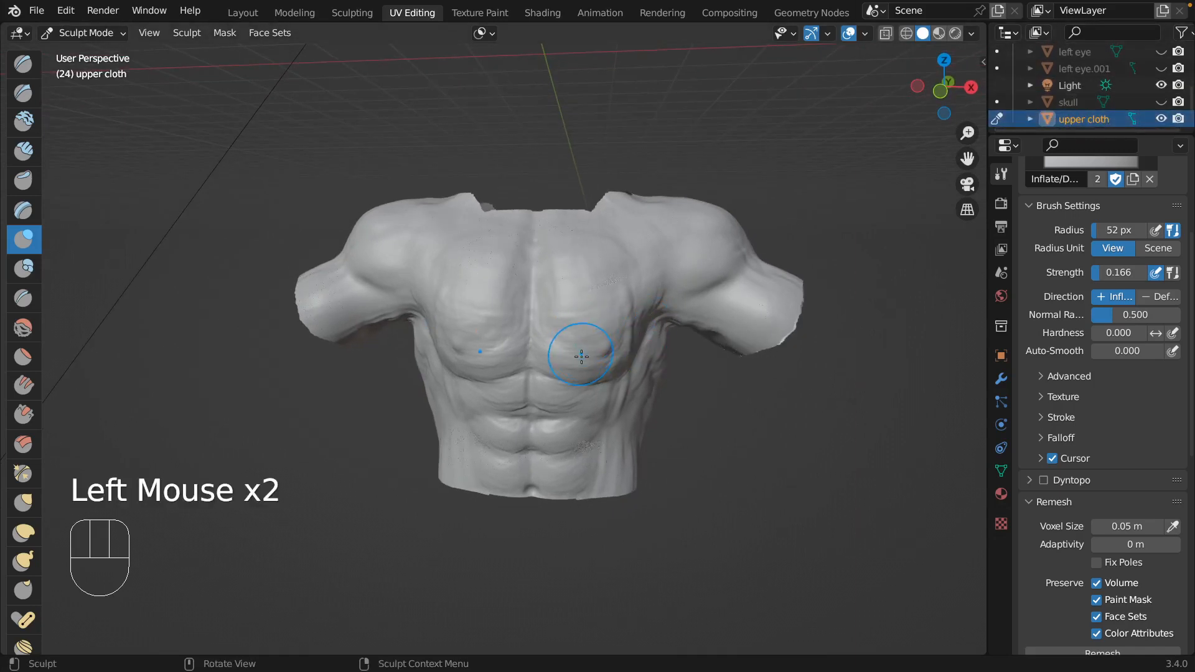
{"action": "left_click", "coordinate": [621, 307]}
{"action": "left_click_drag", "start_coordinate": [648, 318], "coordinate": [641, 341]}
{"action": "mouse_move", "coordinate": [640, 341]}
{"action": "middle_mouse_down"}
{"action": "mouse_move", "coordinate": [398, 315]}
{"action": "mouse_move", "coordinate": [566, 291]}
{"action": "mouse_move", "coordinate": [568, 328]}
{"action": "mouse_move", "coordinate": [643, 320]}
{"action": "mouse_move", "coordinate": [632, 333]}
{"action": "middle_mouse_up"}
{"action": "left_click", "coordinate": [627, 340]}
{"action": "left_click_drag", "start_coordinate": [618, 364], "coordinate": [613, 363]}
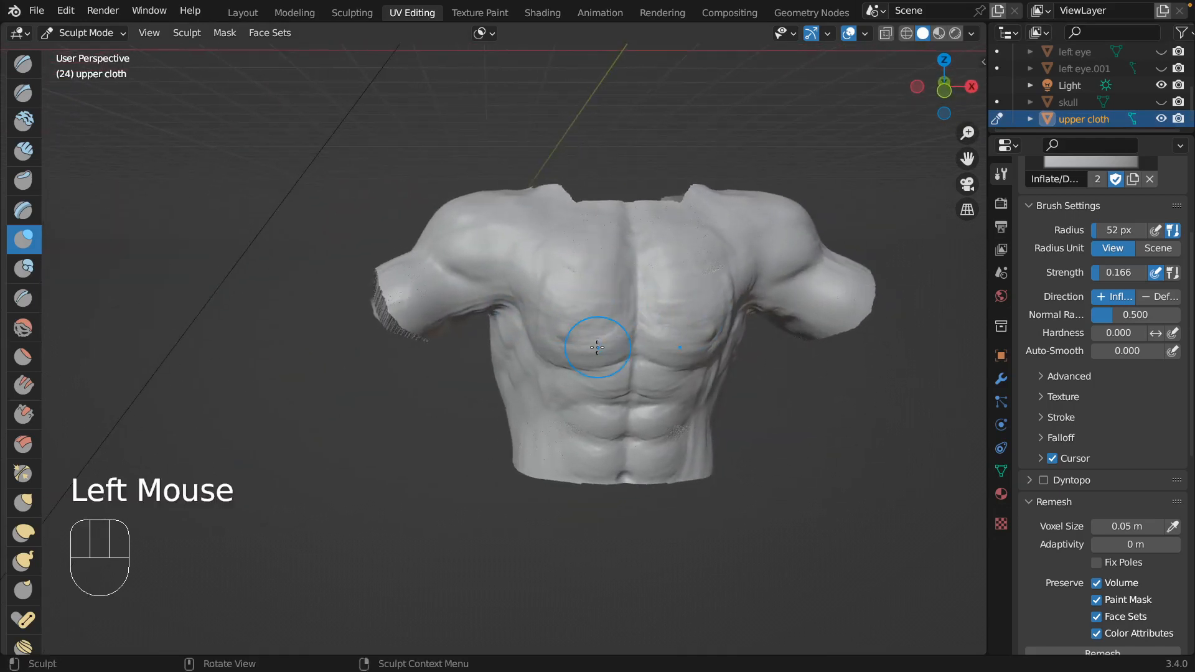
{"action": "left_click_drag", "start_coordinate": [485, 269], "coordinate": [532, 305]}
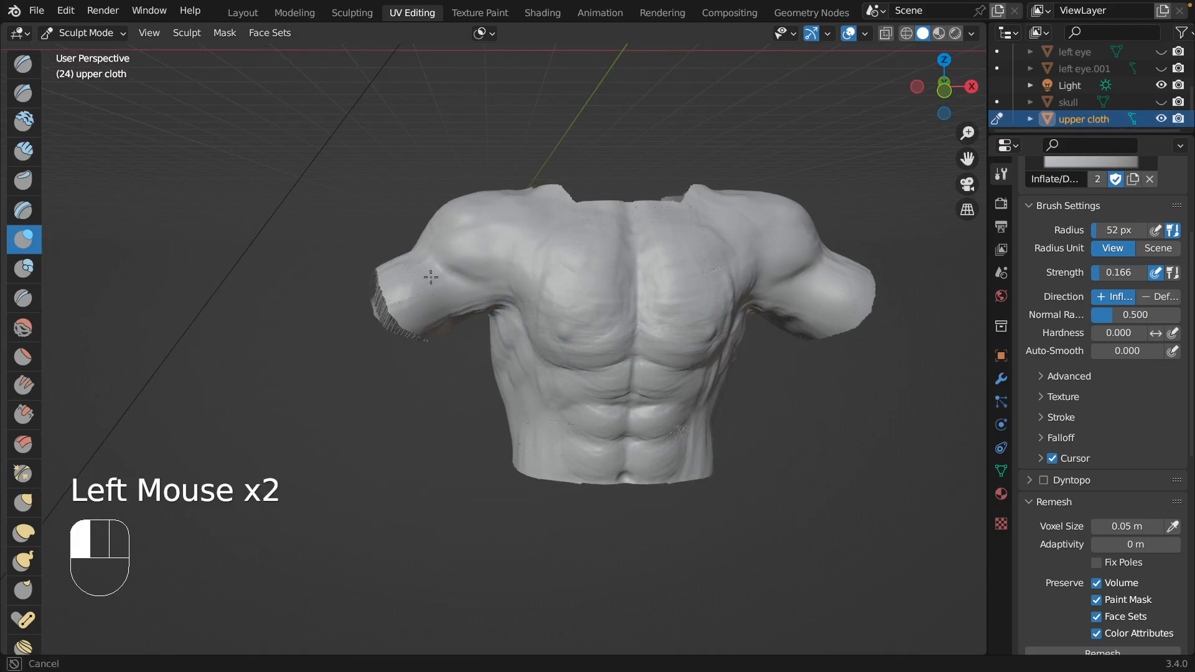
{"action": "mouse_move", "coordinate": [557, 266]}
{"action": "left_mouse_down"}
{"action": "mouse_move", "coordinate": [548, 319]}
{"action": "mouse_move", "coordinate": [602, 382]}
{"action": "mouse_move", "coordinate": [673, 372]}
{"action": "mouse_move", "coordinate": [602, 424]}
{"action": "left_mouse_up"}
Set the Inflate brush strength to 0.349 and inflate the chest of the upper cloth.
{"action": "key", "text": "shift+f"}
{"action": "left_click", "coordinate": [598, 297]}
{"action": "left_click_drag", "start_coordinate": [578, 326], "coordinate": [566, 312]}
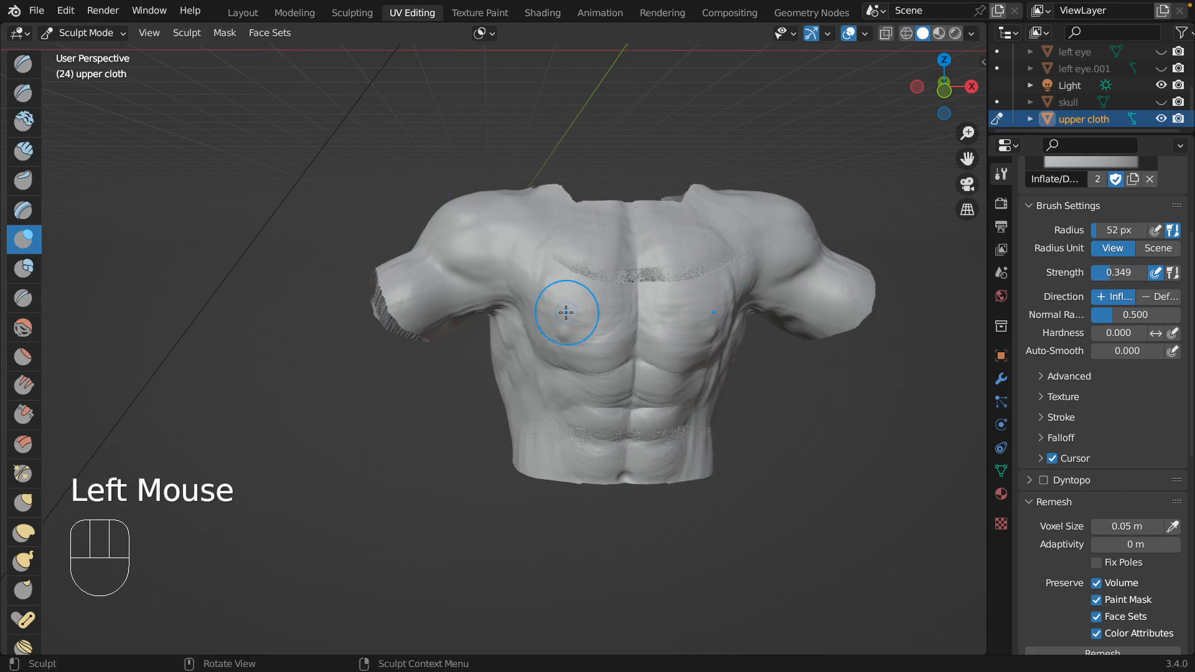
{"action": "scroll", "coordinate": [566, 312], "scroll_direction": "left", "scroll_amount": 10}
{"action": "scroll", "coordinate": [565, 312], "scroll_direction": "up", "scroll_amount": 5}
{"action": "scroll", "coordinate": [566, 312], "scroll_direction": "right", "scroll_amount": 10}
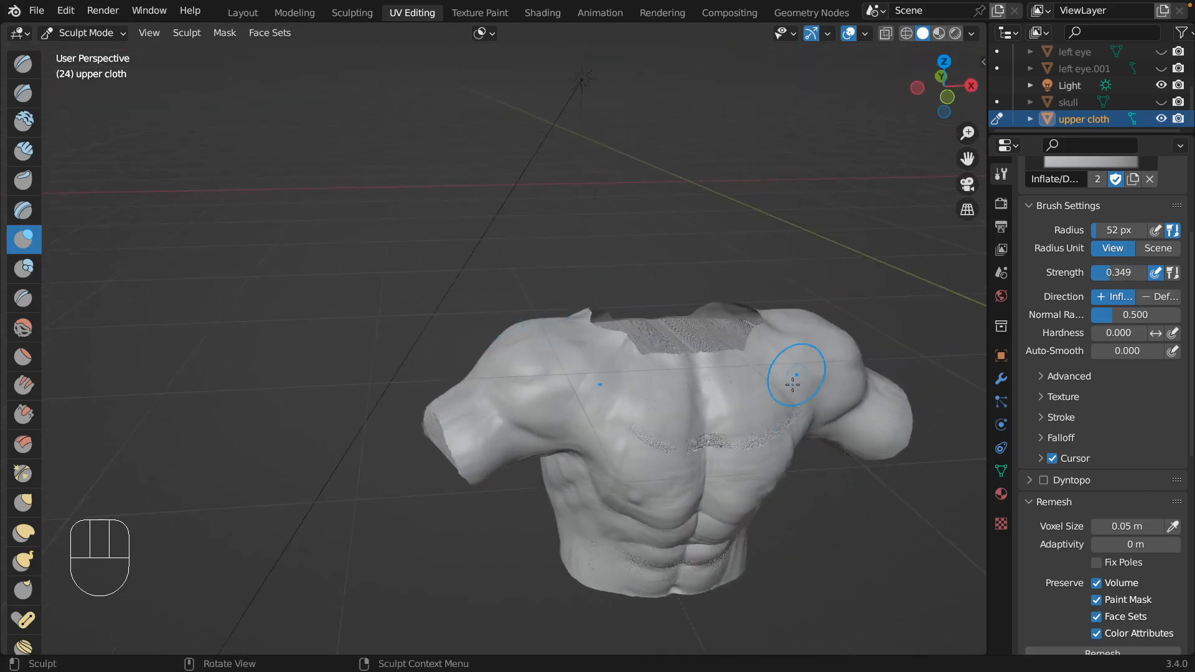
Inflate a band across the upper chest below the neckline and work over the shoulder and sleeve area.
{"action": "scroll", "coordinate": [697, 388], "scroll_direction": "left", "scroll_amount": 2}
{"action": "middle_click_drag", "start_coordinate": [662, 400], "coordinate": [672, 346]}
{"action": "left_click_drag", "start_coordinate": [685, 341], "coordinate": [736, 331]}
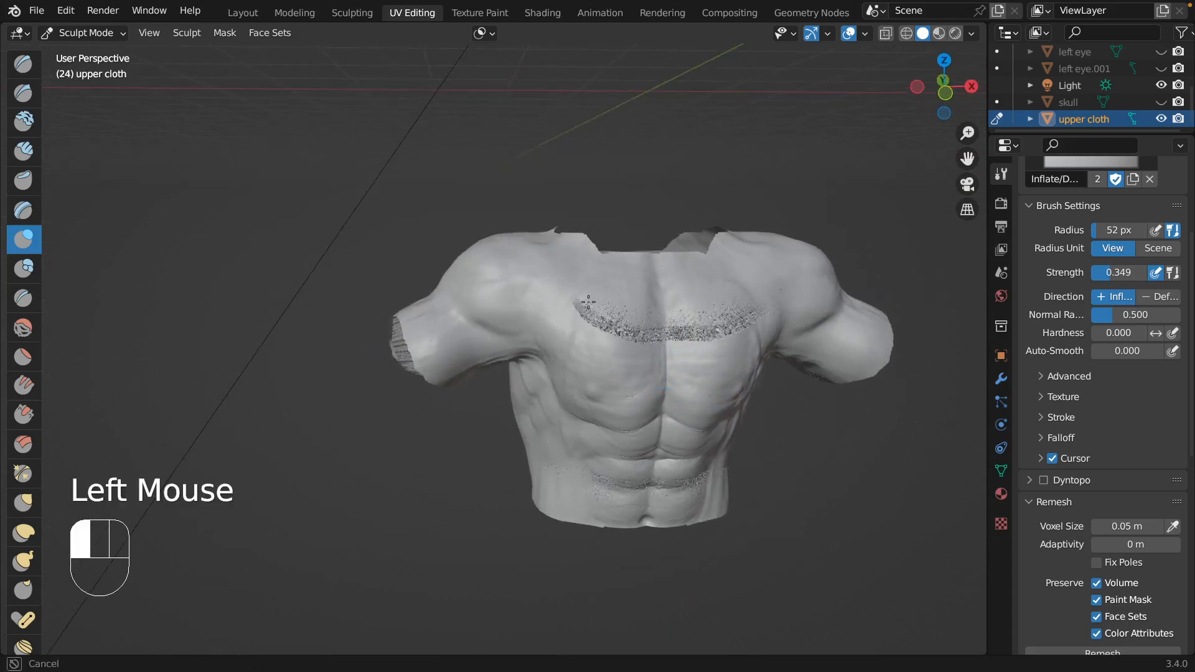
{"action": "left_click_drag", "start_coordinate": [588, 302], "coordinate": [595, 301]}
{"action": "mouse_move", "coordinate": [596, 295]}
{"action": "middle_mouse_down"}
{"action": "mouse_move", "coordinate": [672, 377]}
{"action": "mouse_move", "coordinate": [749, 384]}
{"action": "mouse_move", "coordinate": [825, 330]}
{"action": "mouse_move", "coordinate": [804, 313]}
{"action": "middle_mouse_up"}
{"action": "left_click_drag", "start_coordinate": [804, 313], "coordinate": [799, 293]}
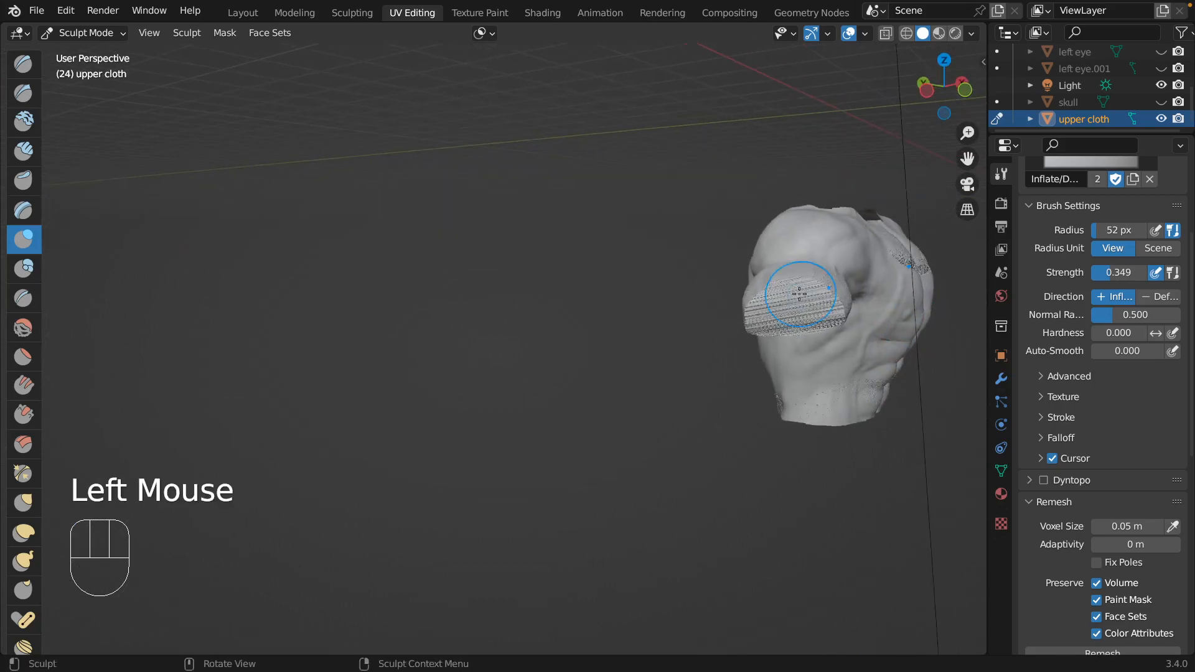
{"action": "middle_click_drag", "start_coordinate": [799, 293], "coordinate": [775, 261]}
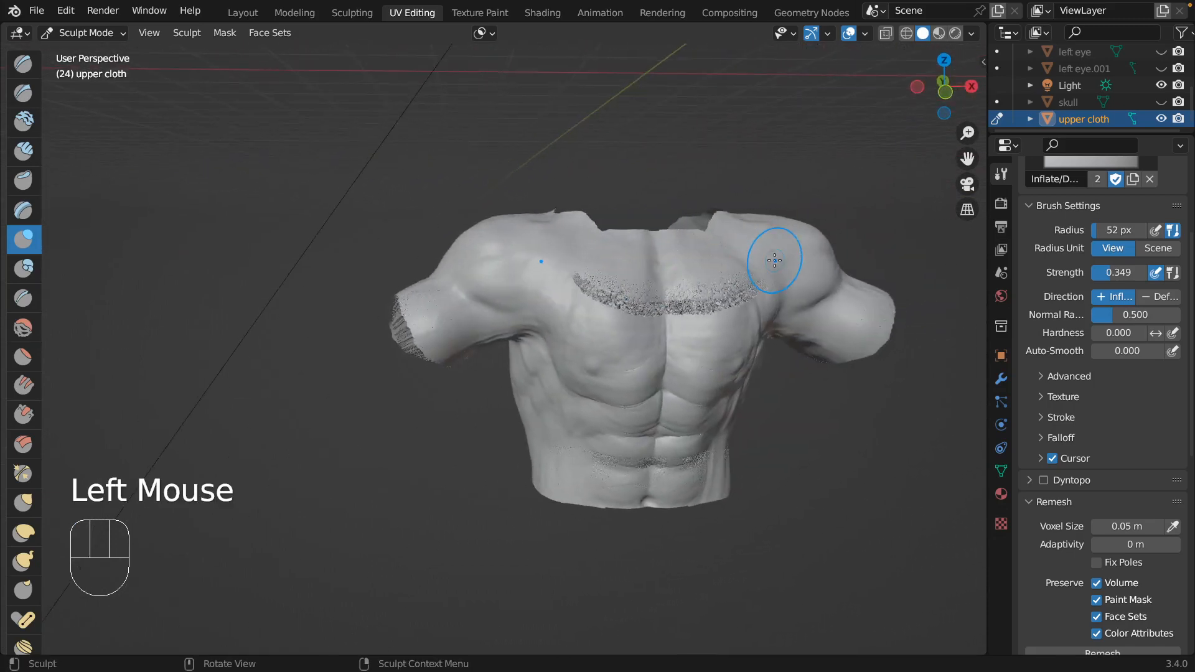
Choose the Clay Strips brush and build up the chest, abdomen and sides of the upper cloth over the muscle definition.
{"action": "left_click", "coordinate": [25, 152]}
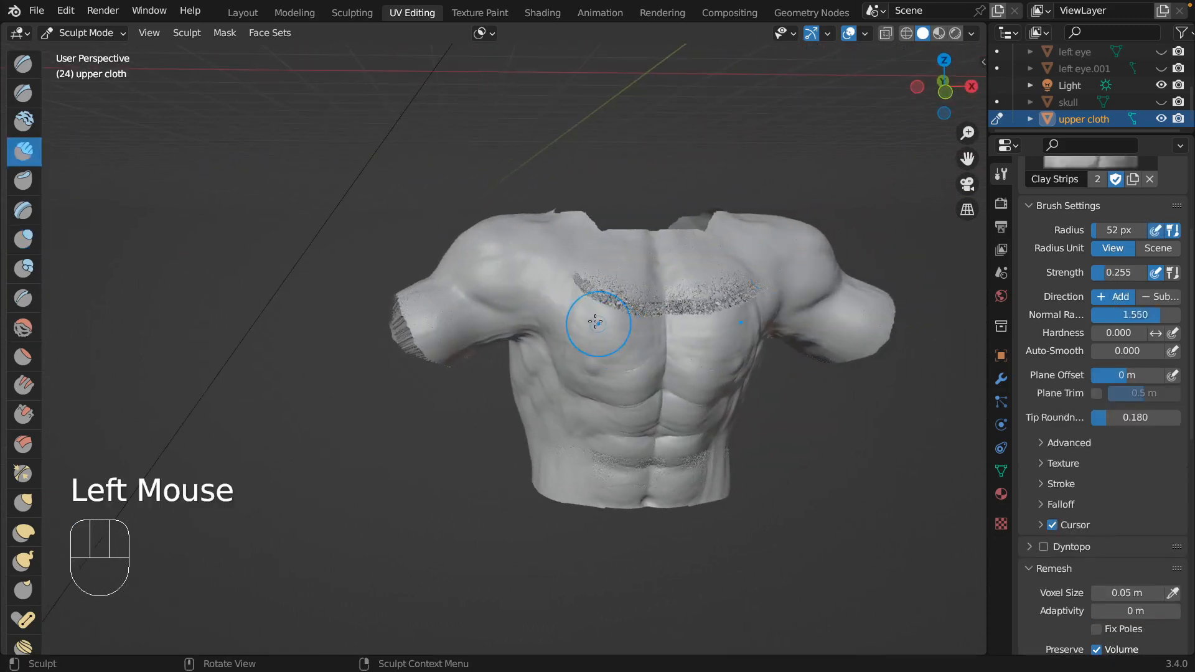
{"action": "left_click_drag", "start_coordinate": [595, 322], "coordinate": [586, 370]}
{"action": "mouse_move", "coordinate": [564, 296]}
{"action": "left_mouse_down"}
{"action": "mouse_move", "coordinate": [635, 317]}
{"action": "mouse_move", "coordinate": [667, 346]}
{"action": "left_mouse_up"}
{"action": "middle_click_drag", "start_coordinate": [709, 331], "coordinate": [725, 323]}
{"action": "middle_click_drag", "start_coordinate": [512, 309], "coordinate": [520, 306]}
{"action": "mouse_move", "coordinate": [502, 290]}
{"action": "left_mouse_down"}
{"action": "mouse_move", "coordinate": [498, 342]}
{"action": "mouse_move", "coordinate": [528, 394]}
{"action": "left_mouse_up"}
{"action": "left_click_drag", "start_coordinate": [438, 393], "coordinate": [413, 377]}
{"action": "mouse_move", "coordinate": [587, 273]}
{"action": "middle_mouse_down"}
{"action": "mouse_move", "coordinate": [636, 263]}
{"action": "mouse_move", "coordinate": [643, 289]}
{"action": "middle_mouse_up"}
{"action": "mouse_move", "coordinate": [642, 299]}
{"action": "left_mouse_down"}
{"action": "mouse_move", "coordinate": [613, 277]}
{"action": "mouse_move", "coordinate": [624, 271]}
{"action": "left_mouse_up"}
{"action": "mouse_move", "coordinate": [635, 267]}
{"action": "middle_mouse_down"}
{"action": "mouse_move", "coordinate": [765, 333]}
{"action": "mouse_move", "coordinate": [834, 402]}
{"action": "mouse_move", "coordinate": [850, 392]}
{"action": "middle_mouse_up"}
{"action": "mouse_move", "coordinate": [831, 343]}
{"action": "left_mouse_down"}
{"action": "mouse_move", "coordinate": [822, 373]}
{"action": "mouse_move", "coordinate": [840, 348]}
{"action": "left_mouse_up"}
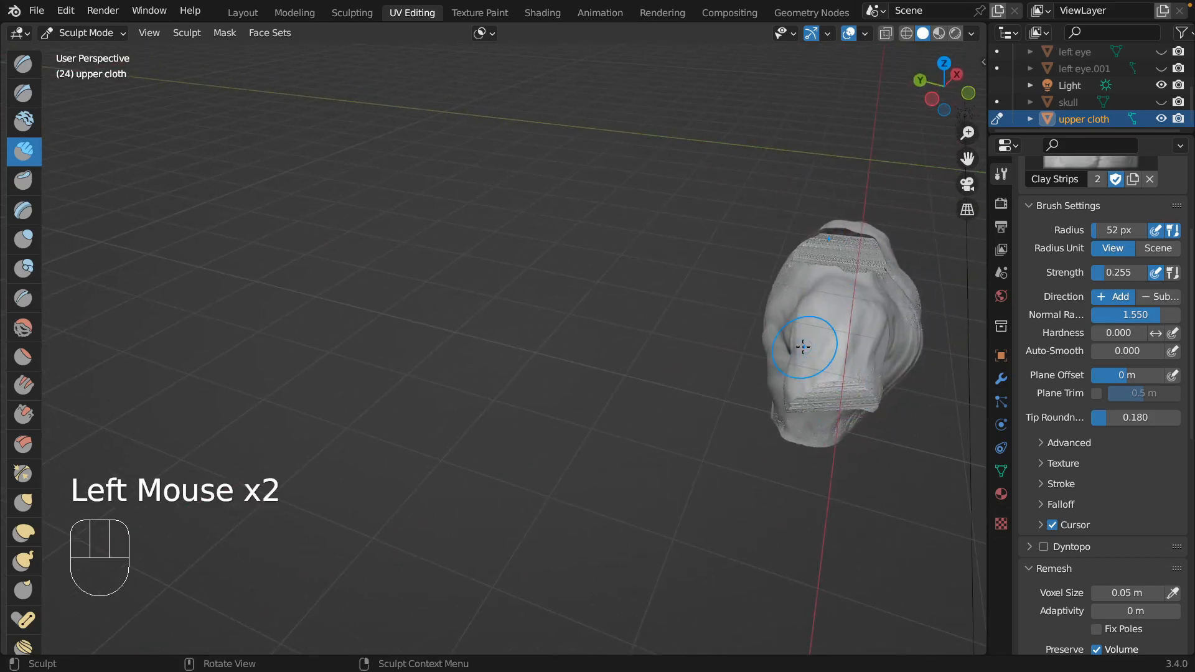
Build up the shoulder and back of the upper cloth with Clay Strips strokes to cover the back muscles.
{"action": "middle_click_drag", "start_coordinate": [797, 346], "coordinate": [786, 242]}
{"action": "left_click_drag", "start_coordinate": [786, 243], "coordinate": [790, 277]}
{"action": "mouse_move", "coordinate": [790, 277]}
{"action": "middle_mouse_down"}
{"action": "mouse_move", "coordinate": [685, 305]}
{"action": "mouse_move", "coordinate": [661, 324]}
{"action": "middle_mouse_up"}
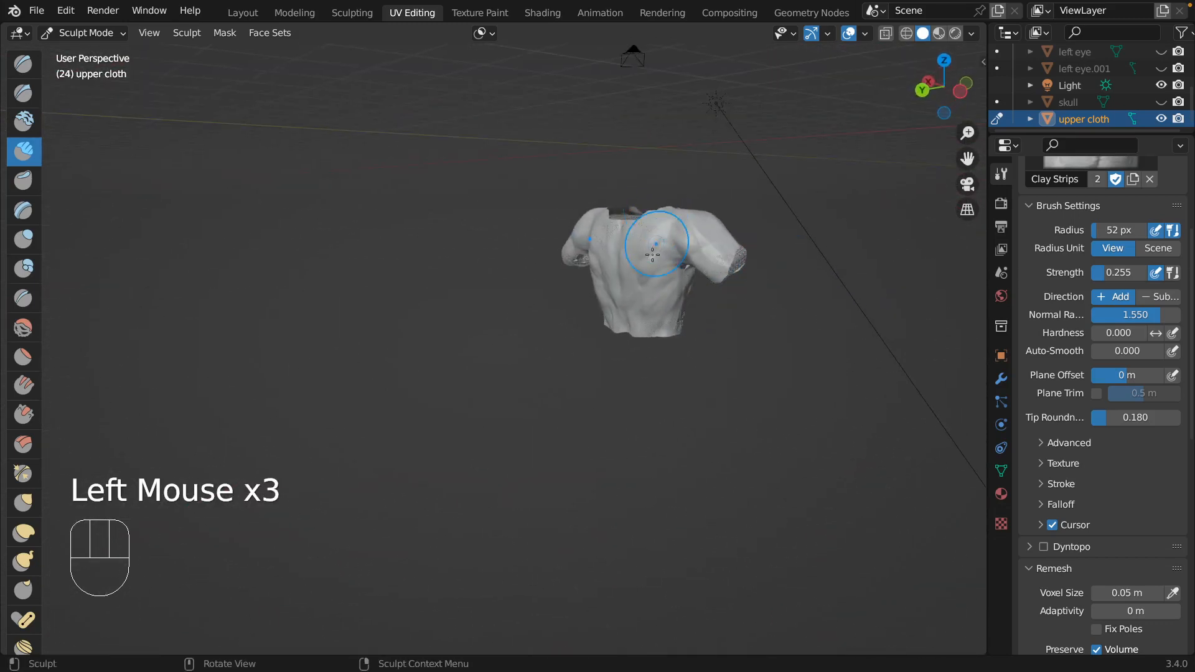
{"action": "left_click_drag", "start_coordinate": [661, 324], "coordinate": [662, 324]}
{"action": "left_click_drag", "start_coordinate": [625, 256], "coordinate": [626, 249]}
{"action": "left_click_drag", "start_coordinate": [616, 309], "coordinate": [632, 244]}
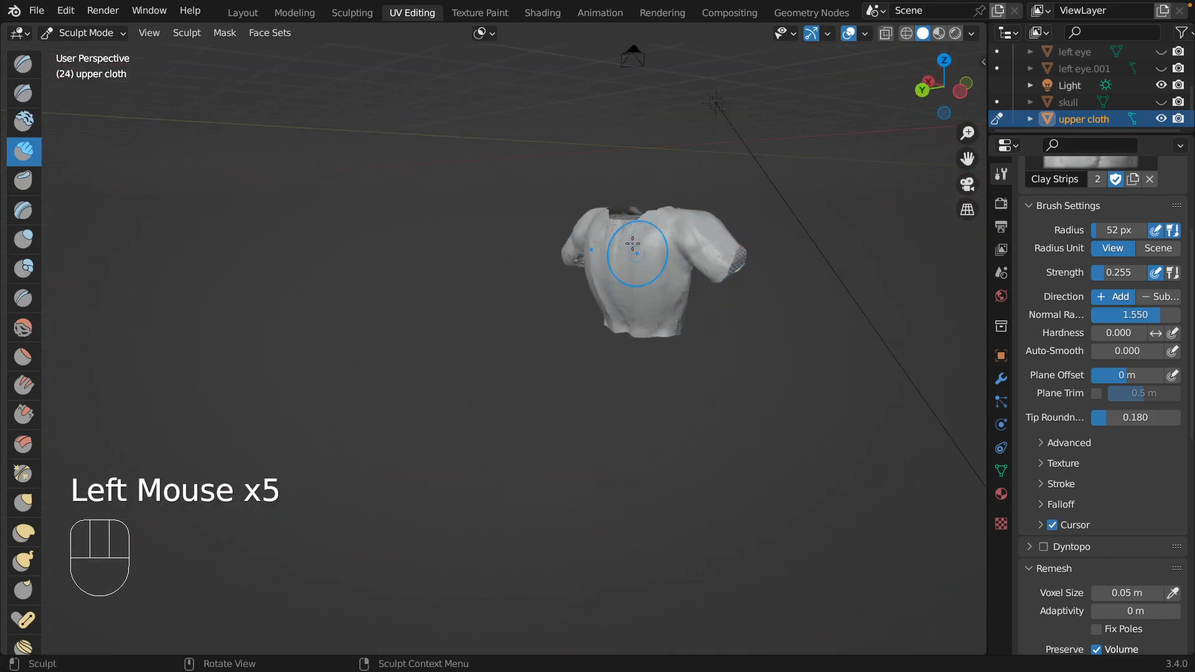
Try to build up the shoulder, underarm and side of the upper cloth with more Clay Strips strokes.
{"action": "scroll", "coordinate": [632, 243], "scroll_direction": "left", "scroll_amount": 10}
{"action": "scroll", "coordinate": [632, 243], "scroll_direction": "up", "scroll_amount": 10}
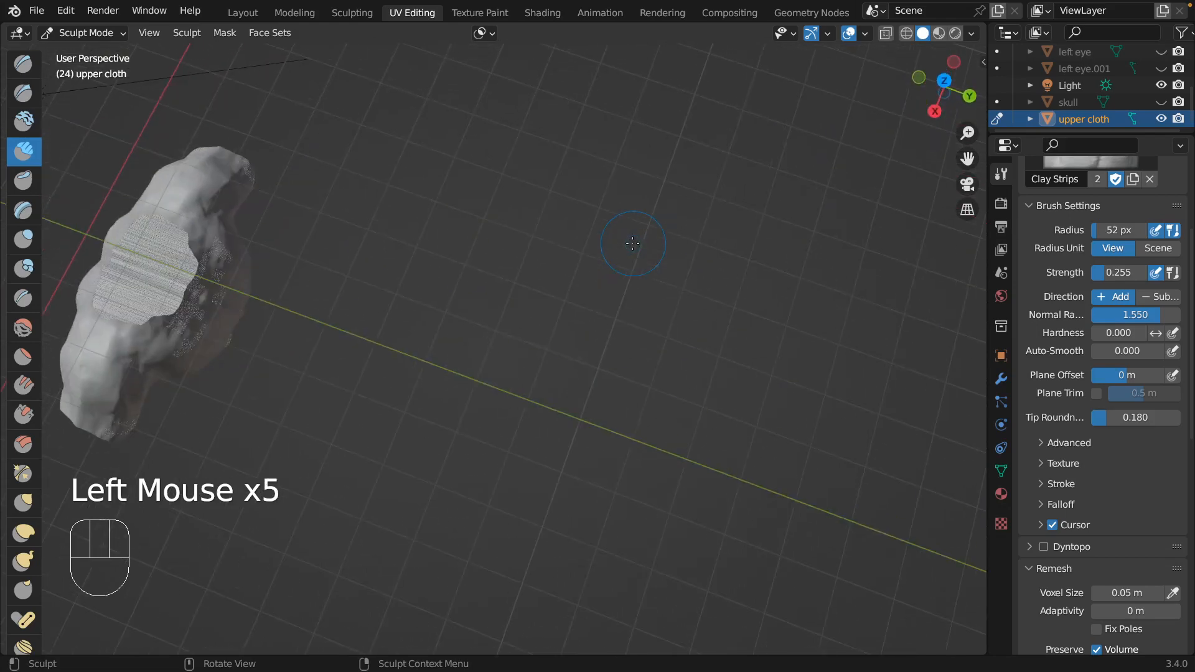
{"action": "left_click_drag", "start_coordinate": [111, 428], "coordinate": [107, 407]}
{"action": "left_click_drag", "start_coordinate": [77, 369], "coordinate": [87, 395]}
{"action": "scroll", "coordinate": [86, 396], "scroll_direction": "down", "scroll_amount": 8}
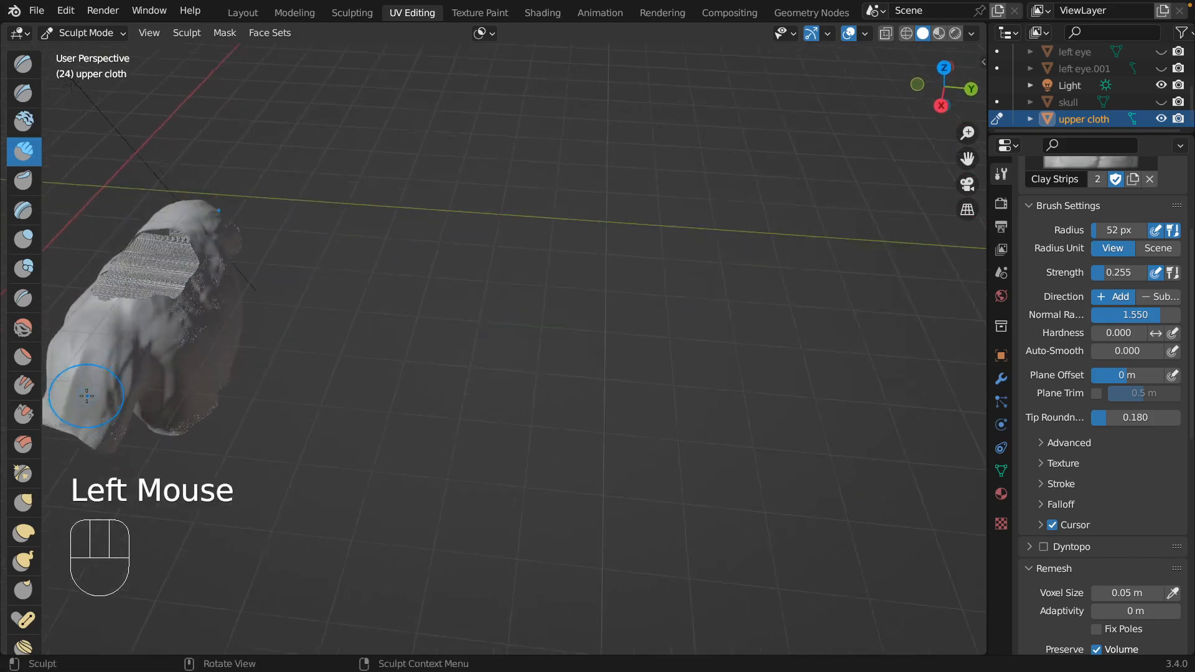
{"action": "scroll", "coordinate": [87, 395], "scroll_direction": "left", "scroll_amount": 10}
{"action": "scroll", "coordinate": [86, 395], "scroll_direction": "left", "scroll_amount": 4}
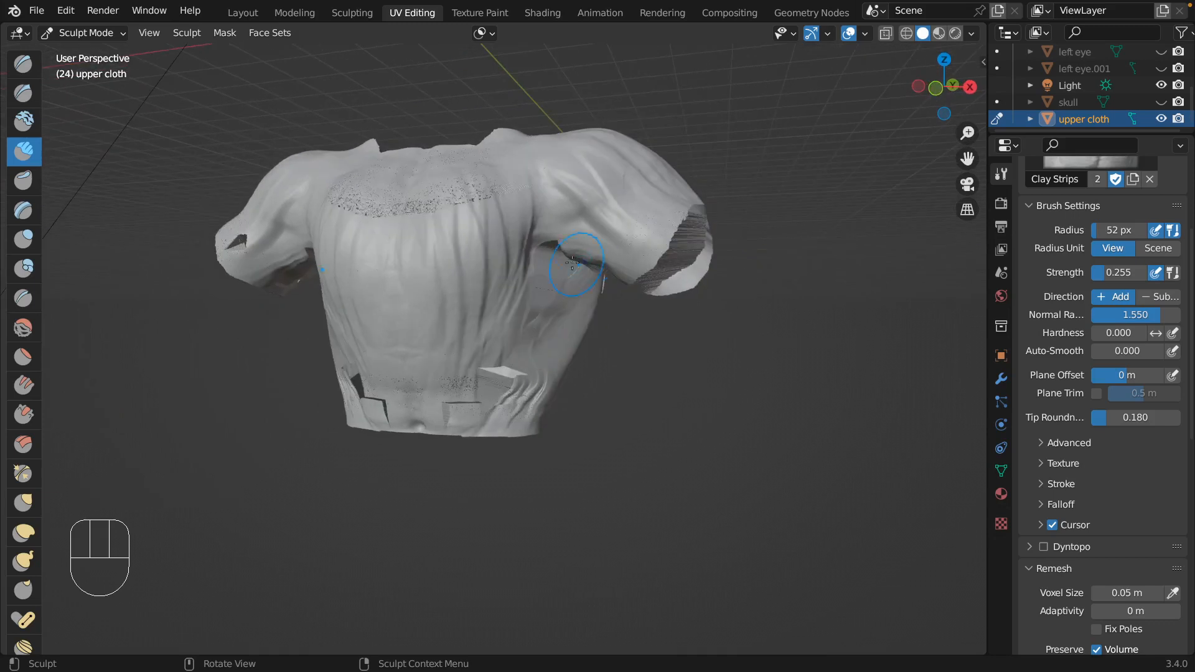
{"action": "left_click_drag", "start_coordinate": [574, 260], "coordinate": [591, 288]}
{"action": "mouse_move", "coordinate": [547, 245]}
{"action": "left_mouse_down"}
{"action": "mouse_move", "coordinate": [540, 308]}
{"action": "mouse_move", "coordinate": [592, 272]}
{"action": "left_mouse_up"}
{"action": "scroll", "coordinate": [563, 234], "scroll_direction": "left", "scroll_amount": 8}
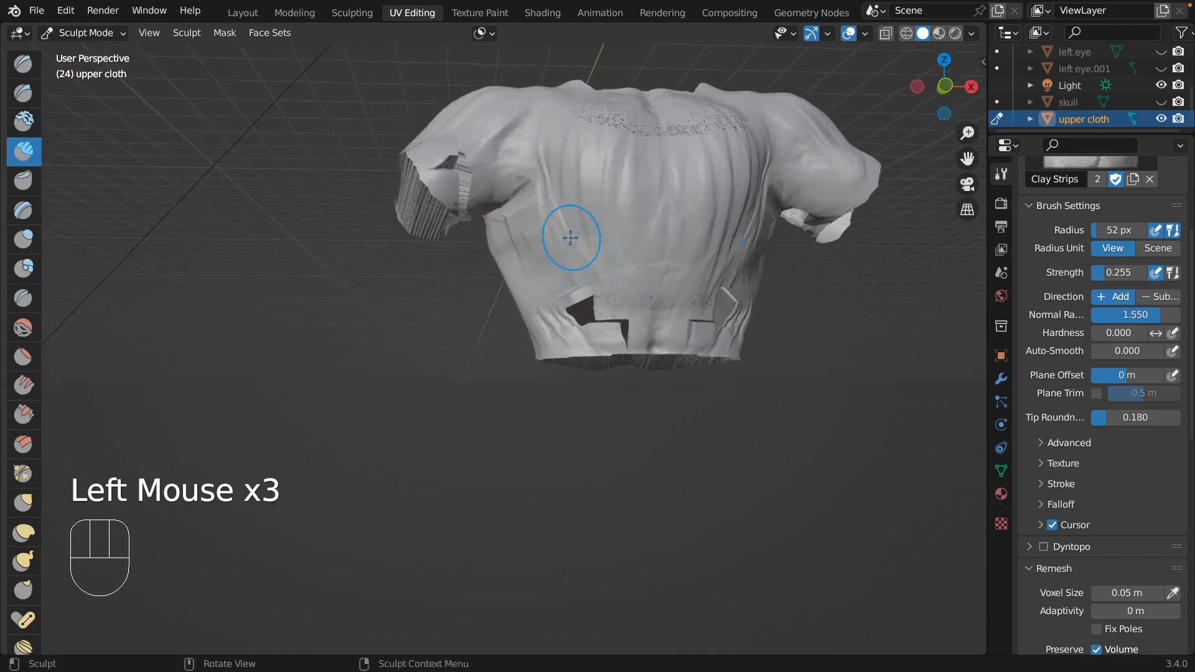
Undo the latest Clay Strips strokes around the underarm, side and lower hem of the upper cloth.
{"action": "key", "text": "super+z"}
{"action": "key", "text": "super+z"}
{"action": "key", "text": "super+z"}
{"action": "key", "text": "super+z"}
{"action": "key", "text": "super+z"}
{"action": "key", "text": "super+z"}
{"action": "key", "text": "super+z"}
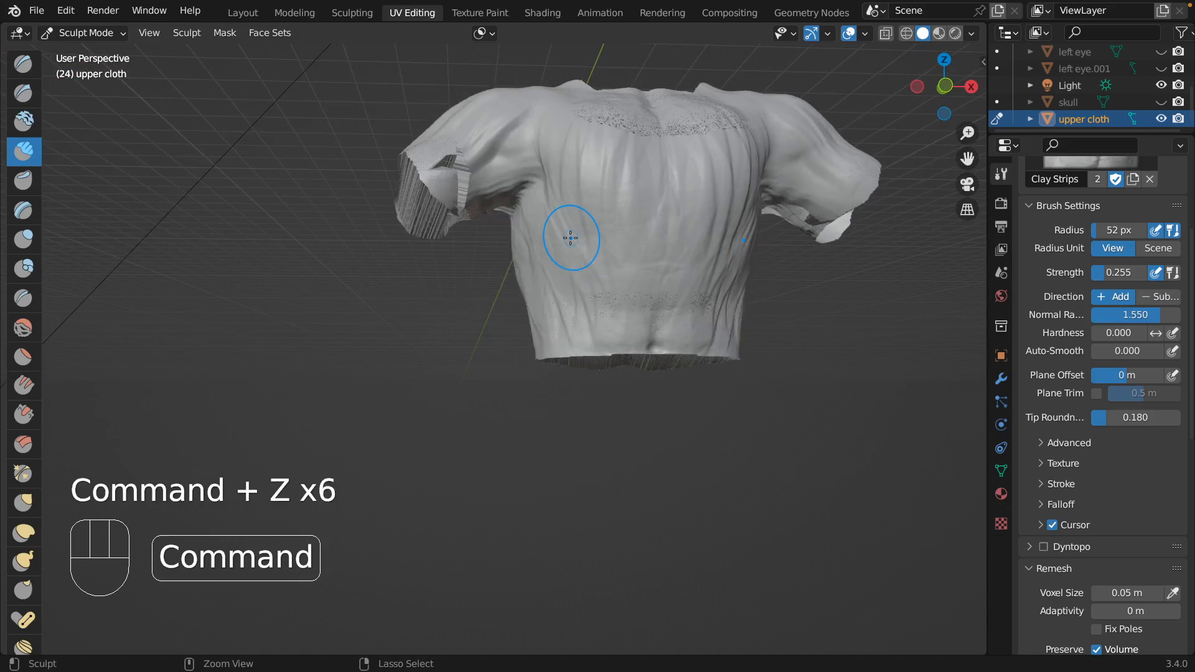
Show the Body together with the upper cloth.
{"action": "scroll", "coordinate": [638, 223], "scroll_direction": "right", "scroll_amount": 8}
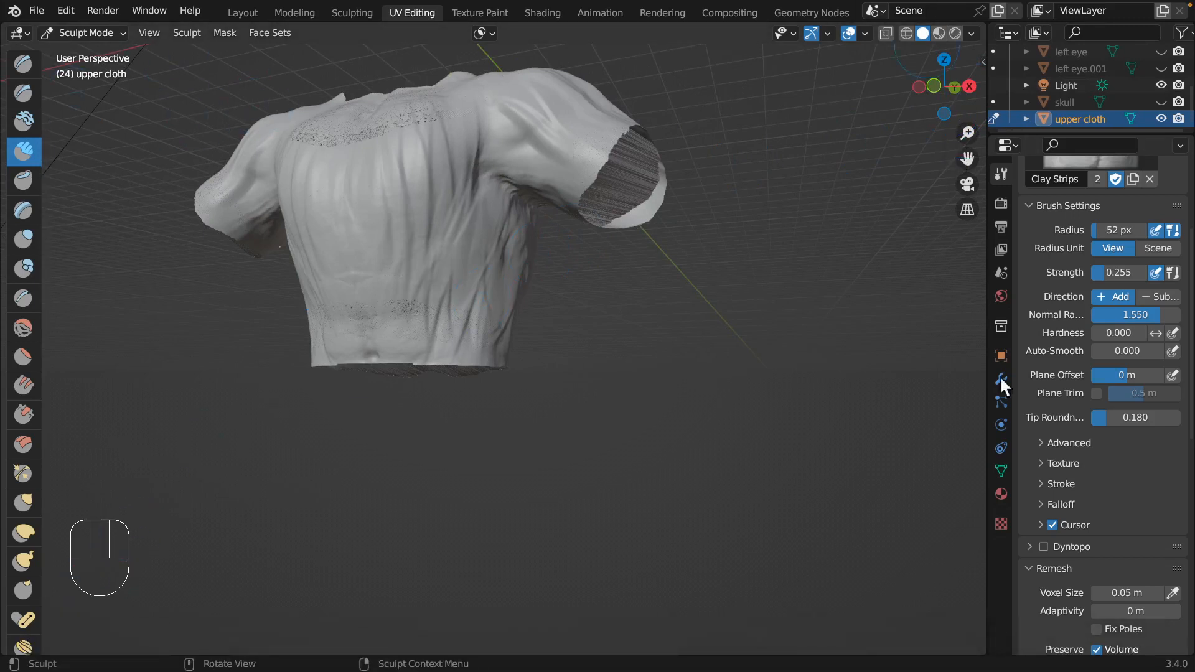
{"action": "scroll", "coordinate": [1104, 50], "scroll_direction": "up", "scroll_amount": 5}
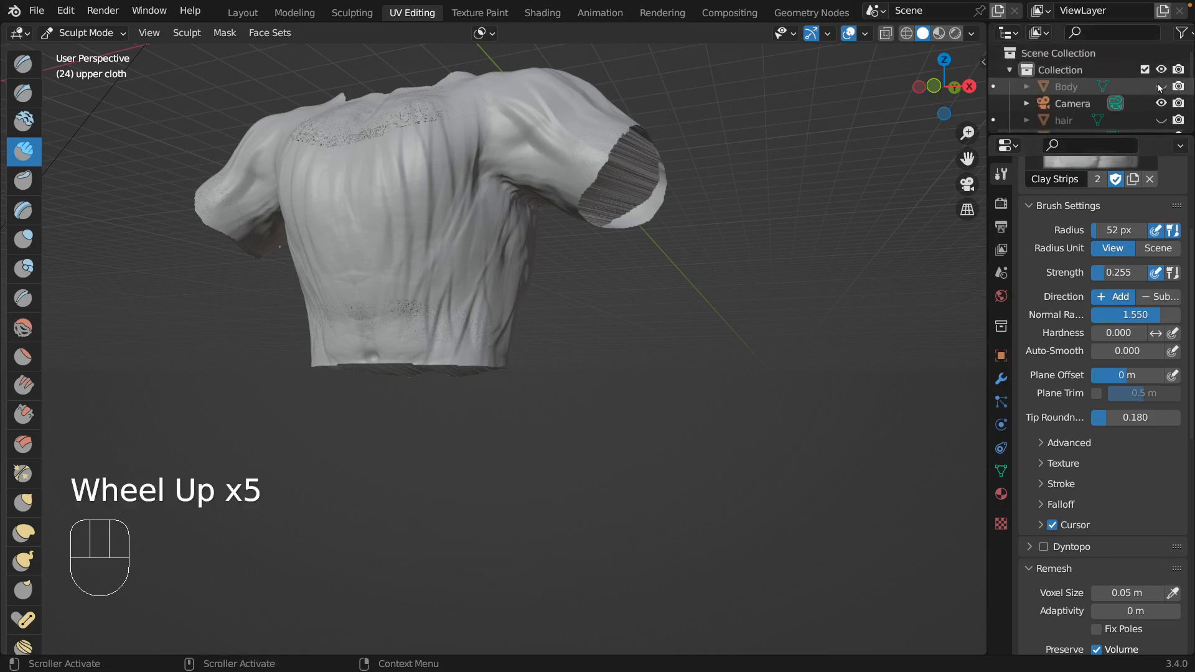
{"action": "left_click", "coordinate": [1160, 86]}
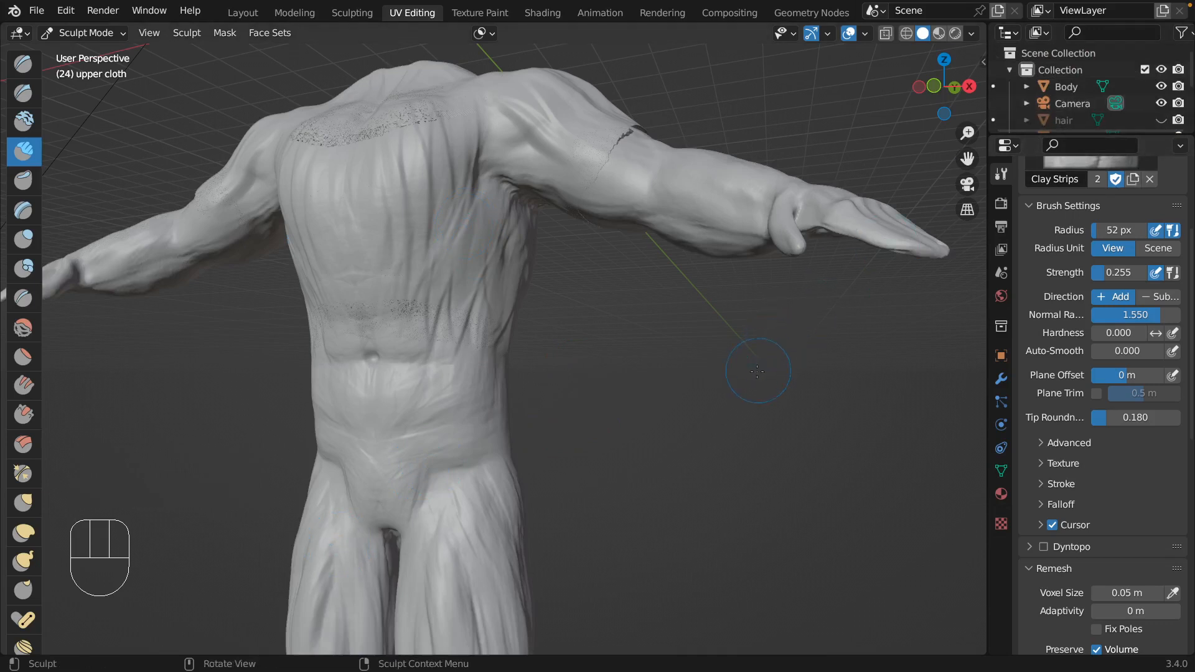
Choose the Inflate brush, set its strength to 0.696 and inflate the lower abdomen and side of the upper cloth.
{"action": "left_click", "coordinate": [26, 242]}
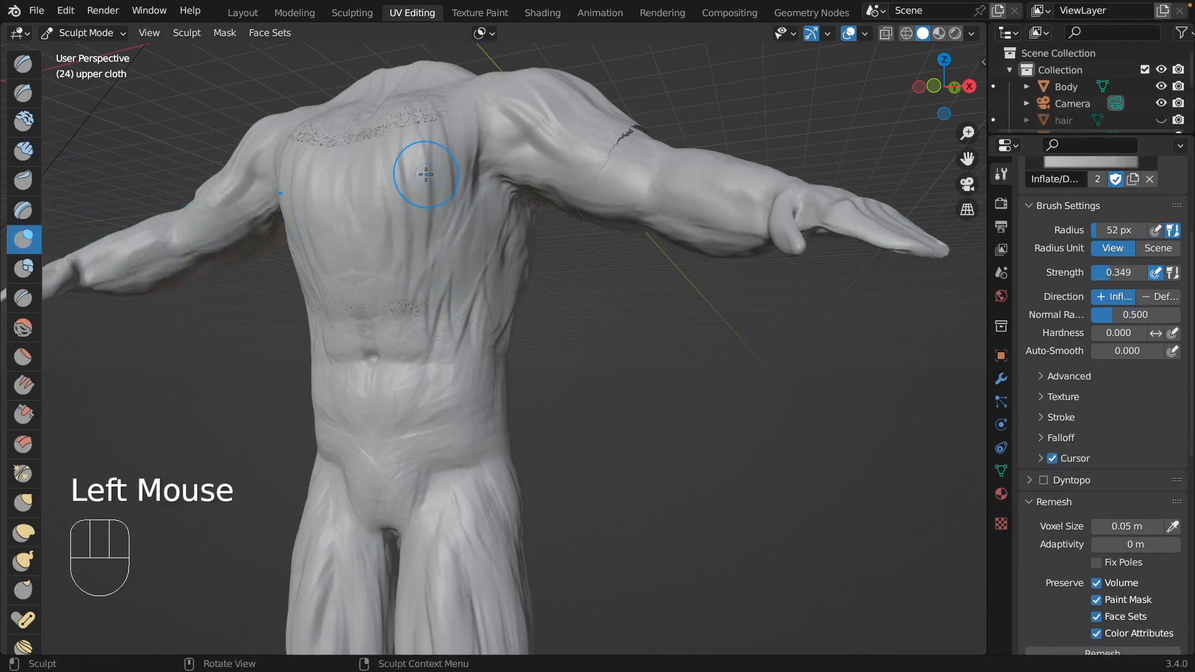
{"action": "key", "text": "shift+f"}
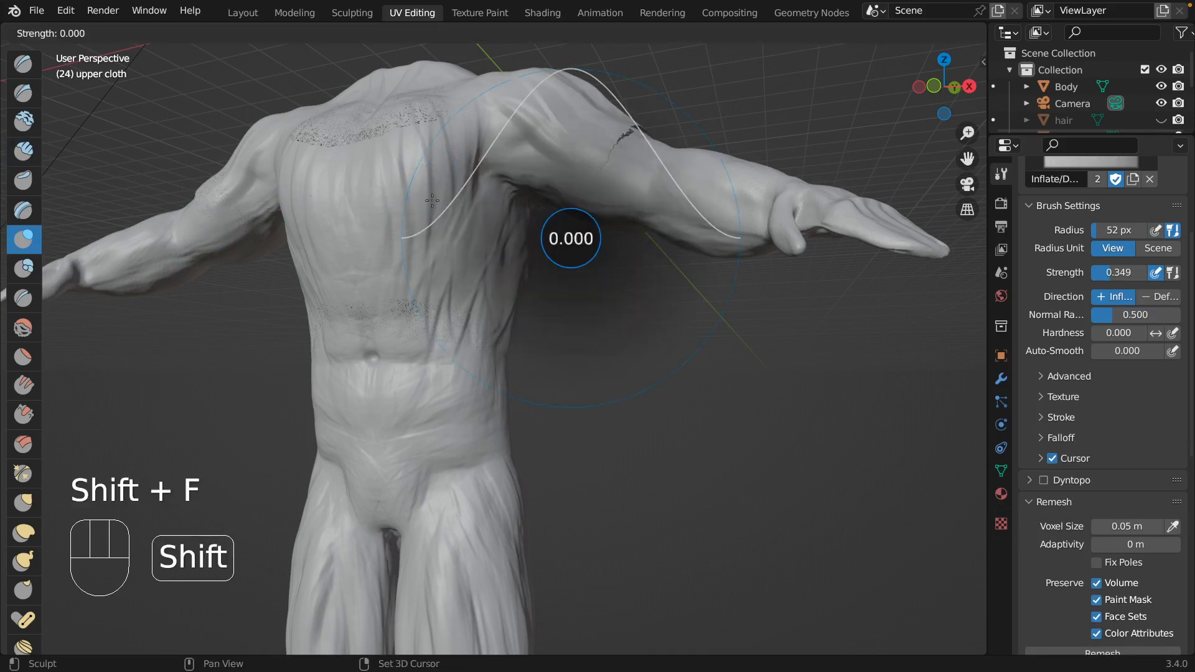
{"action": "left_click", "coordinate": [618, 176]}
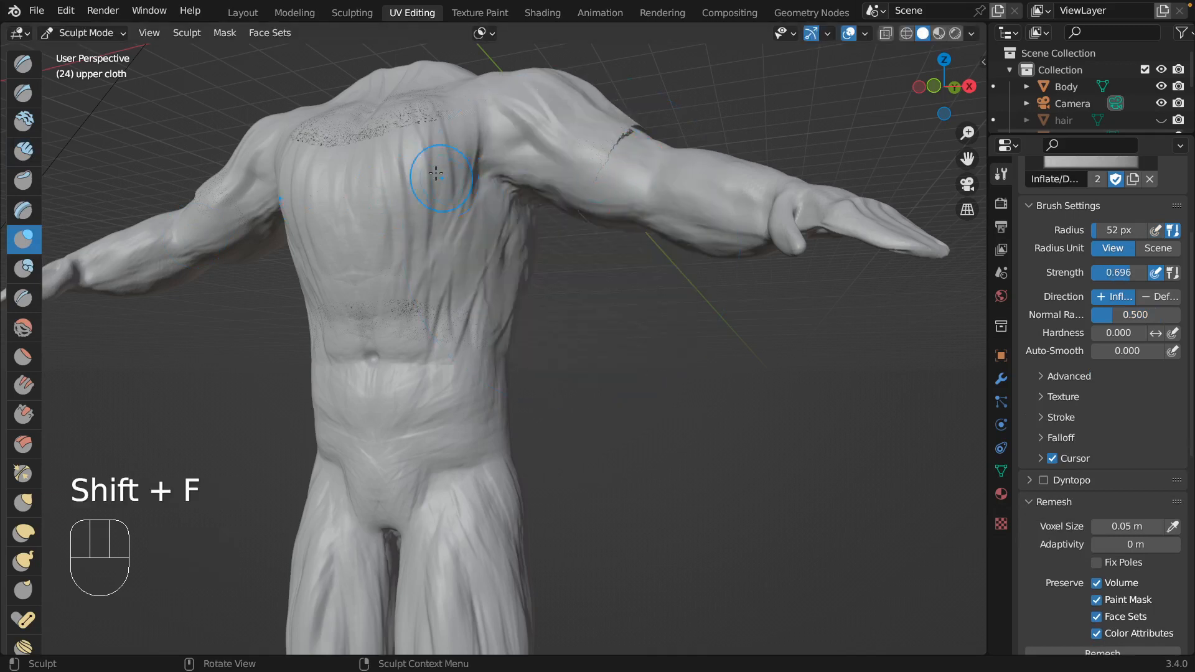
{"action": "mouse_move", "coordinate": [360, 336]}
{"action": "left_mouse_down"}
{"action": "mouse_move", "coordinate": [405, 323]}
{"action": "mouse_move", "coordinate": [330, 336]}
{"action": "mouse_move", "coordinate": [411, 336]}
{"action": "mouse_move", "coordinate": [378, 295]}
{"action": "left_mouse_up"}
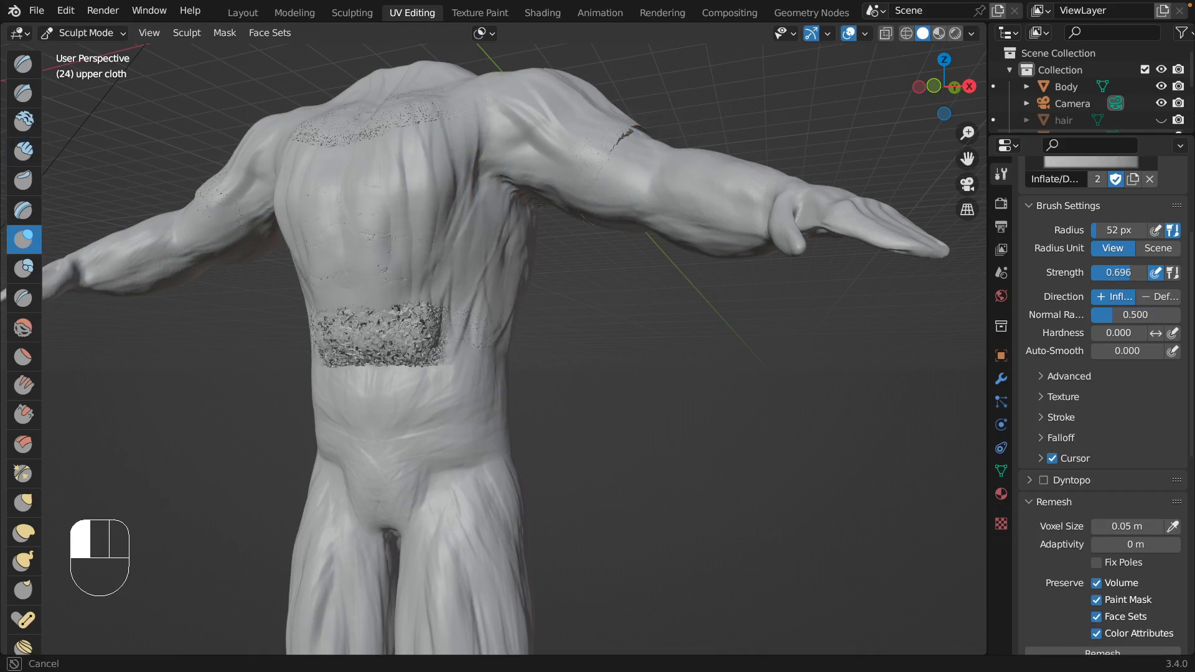
{"action": "left_click_drag", "start_coordinate": [324, 323], "coordinate": [467, 293]}
{"action": "left_click", "coordinate": [470, 295]}
{"action": "key", "text": "ctrl"}
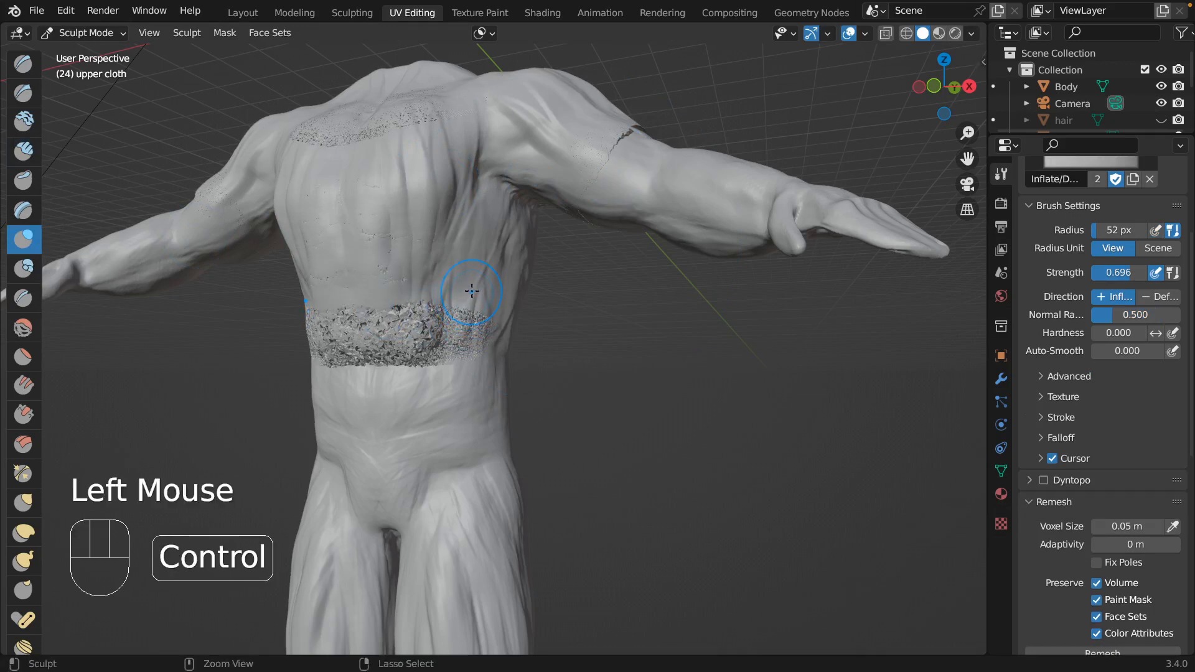
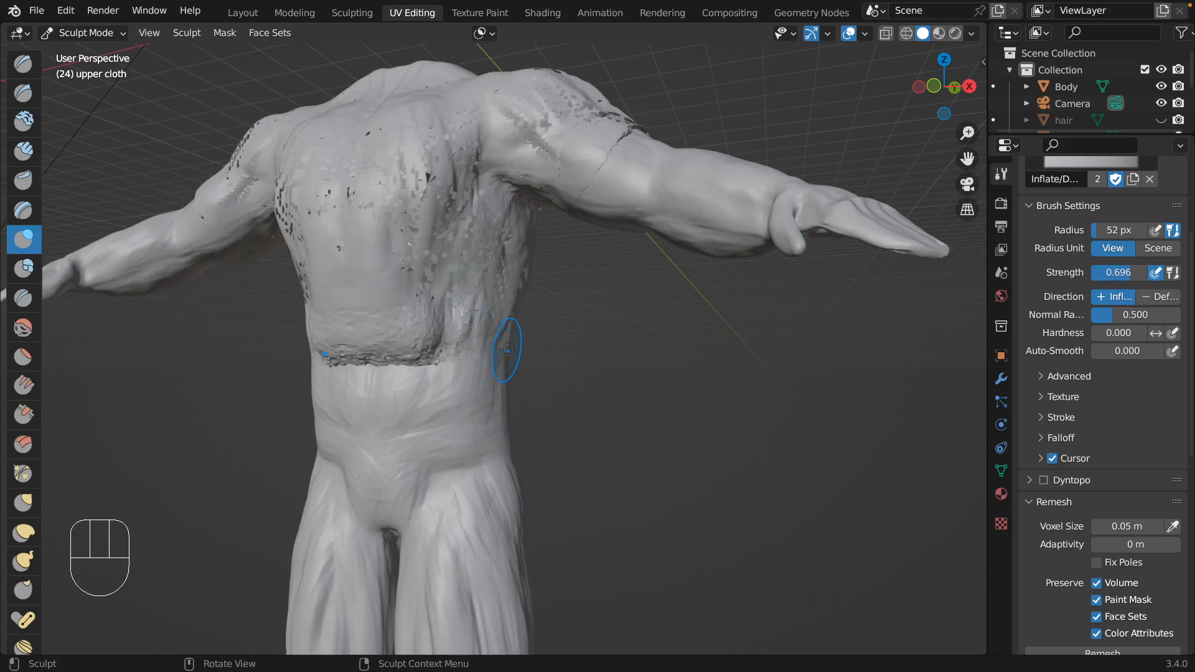
Inflate the sides, chest and lower hem of the upper cloth over the body with the Inflate brush.
{"action": "middle_click_drag", "start_coordinate": [507, 350], "coordinate": [397, 349]}
{"action": "mouse_move", "coordinate": [402, 318]}
{"action": "left_mouse_down"}
{"action": "mouse_move", "coordinate": [429, 336]}
{"action": "mouse_move", "coordinate": [476, 305]}
{"action": "mouse_move", "coordinate": [533, 376]}
{"action": "mouse_move", "coordinate": [627, 347]}
{"action": "left_mouse_up"}
{"action": "middle_click_drag", "start_coordinate": [627, 347], "coordinate": [521, 361]}
{"action": "mouse_move", "coordinate": [520, 360]}
{"action": "left_mouse_down"}
{"action": "mouse_move", "coordinate": [463, 361]}
{"action": "mouse_move", "coordinate": [432, 440]}
{"action": "left_mouse_up"}
{"action": "mouse_move", "coordinate": [572, 386]}
{"action": "middle_mouse_down"}
{"action": "mouse_move", "coordinate": [395, 242]}
{"action": "mouse_move", "coordinate": [172, 346]}
{"action": "middle_mouse_up"}
{"action": "mouse_move", "coordinate": [172, 345]}
{"action": "left_mouse_down"}
{"action": "mouse_move", "coordinate": [148, 316]}
{"action": "mouse_move", "coordinate": [119, 324]}
{"action": "left_mouse_up"}
{"action": "mouse_move", "coordinate": [119, 324]}
{"action": "middle_mouse_down"}
{"action": "mouse_move", "coordinate": [224, 275]}
{"action": "mouse_move", "coordinate": [240, 245]}
{"action": "middle_mouse_up"}
{"action": "mouse_move", "coordinate": [240, 245]}
{"action": "left_mouse_down"}
{"action": "mouse_move", "coordinate": [240, 295]}
{"action": "mouse_move", "coordinate": [213, 285]}
{"action": "mouse_move", "coordinate": [273, 249]}
{"action": "left_mouse_up"}
{"action": "mouse_move", "coordinate": [274, 246]}
{"action": "middle_mouse_down"}
{"action": "mouse_move", "coordinate": [282, 202]}
{"action": "mouse_move", "coordinate": [321, 334]}
{"action": "middle_mouse_up"}
{"action": "mouse_move", "coordinate": [328, 339]}
{"action": "left_mouse_down"}
{"action": "mouse_move", "coordinate": [299, 398]}
{"action": "mouse_move", "coordinate": [380, 402]}
{"action": "left_mouse_up"}
{"action": "mouse_move", "coordinate": [339, 433]}
{"action": "left_mouse_down"}
{"action": "mouse_move", "coordinate": [404, 464]}
{"action": "mouse_move", "coordinate": [467, 516]}
{"action": "left_mouse_up"}
{"action": "mouse_move", "coordinate": [466, 517]}
{"action": "middle_mouse_down"}
{"action": "mouse_move", "coordinate": [454, 506]}
{"action": "mouse_move", "coordinate": [464, 473]}
{"action": "middle_mouse_up"}
Try a voxel remesh of the upper cloth, and undo it together with the latest Inflate strokes.
{"action": "key", "text": "ctrl+r"}
{"action": "key", "text": "super+z"}
{"action": "key", "text": "super+z"}
{"action": "key", "text": "super+z"}
{"action": "key", "text": "super+z"}
{"action": "key", "text": "super+z"}
{"action": "key", "text": "super+z"}
{"action": "key", "text": "super+z"}
{"action": "key", "text": "super+z"}
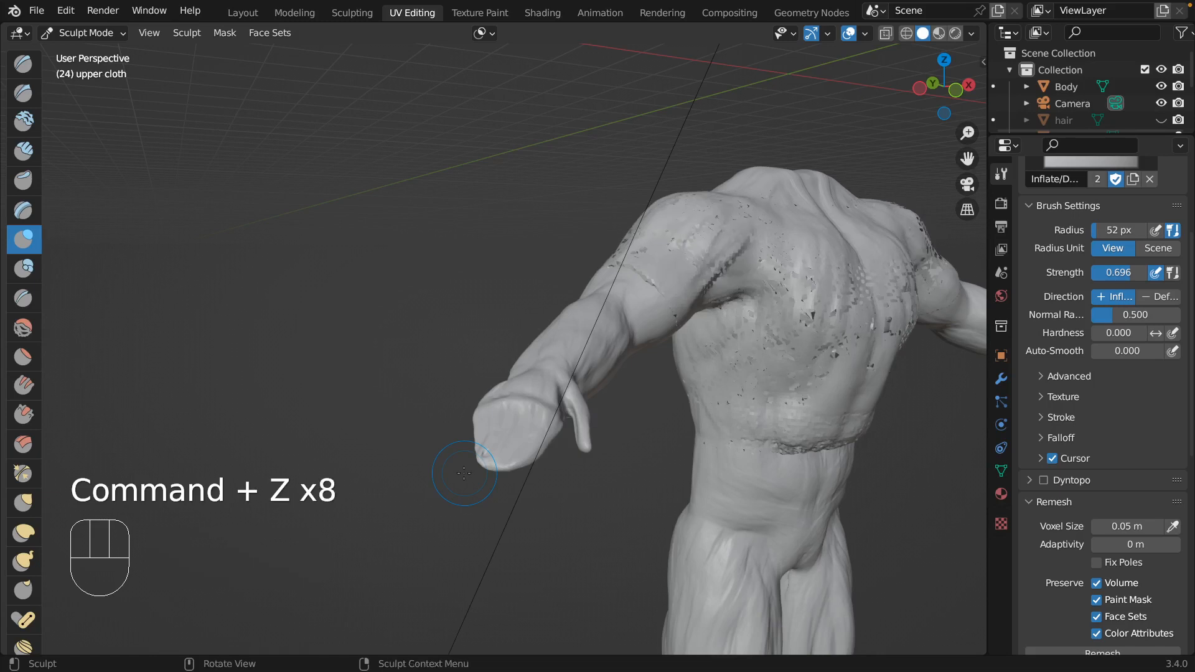
Choose the Clay Strips brush, set its strength to 0.073 and build up the side, chest and shoulder of the upper cloth.
{"action": "left_click", "coordinate": [25, 151]}
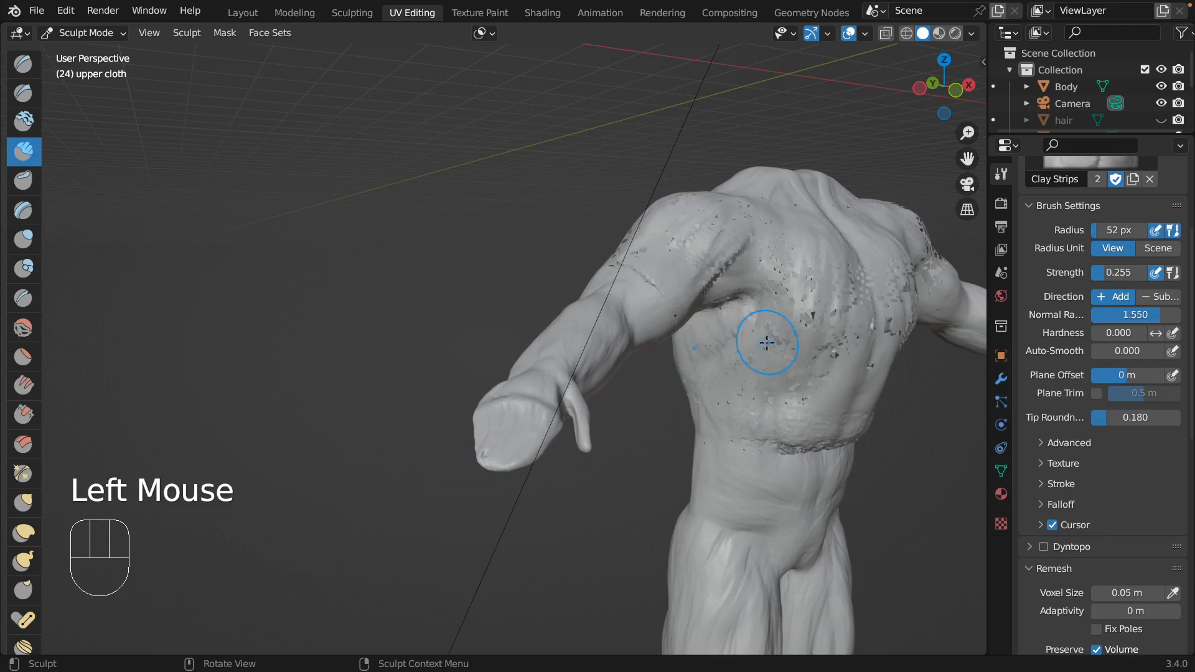
{"action": "key", "text": "shift+f"}
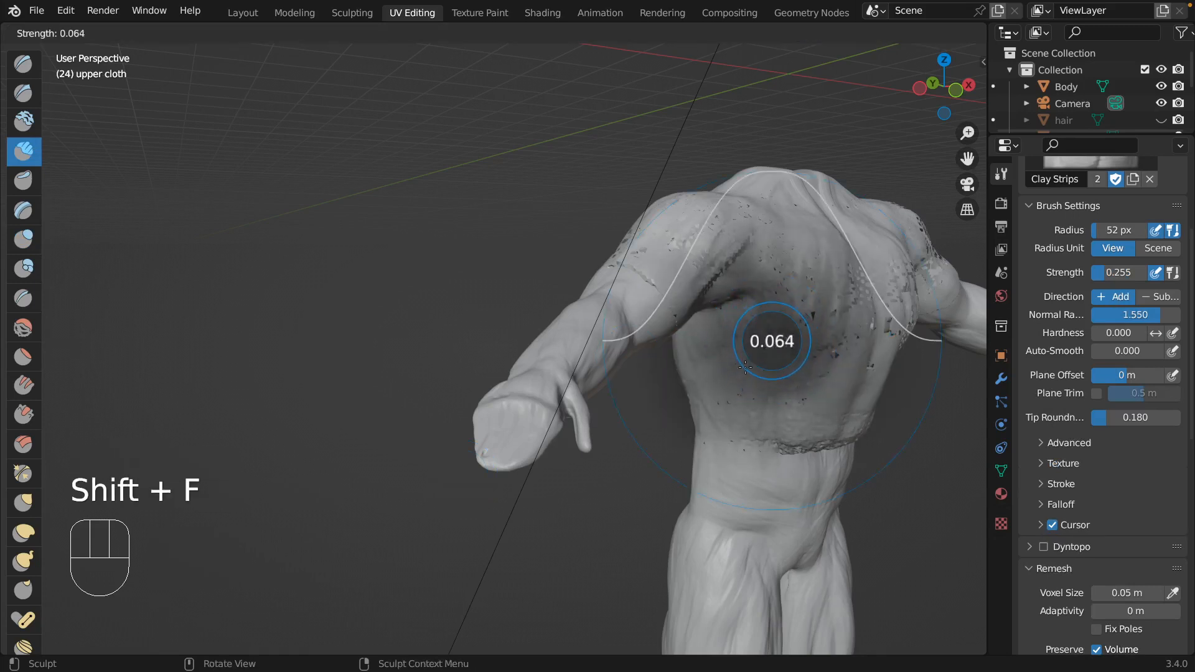
{"action": "left_click", "coordinate": [797, 282]}
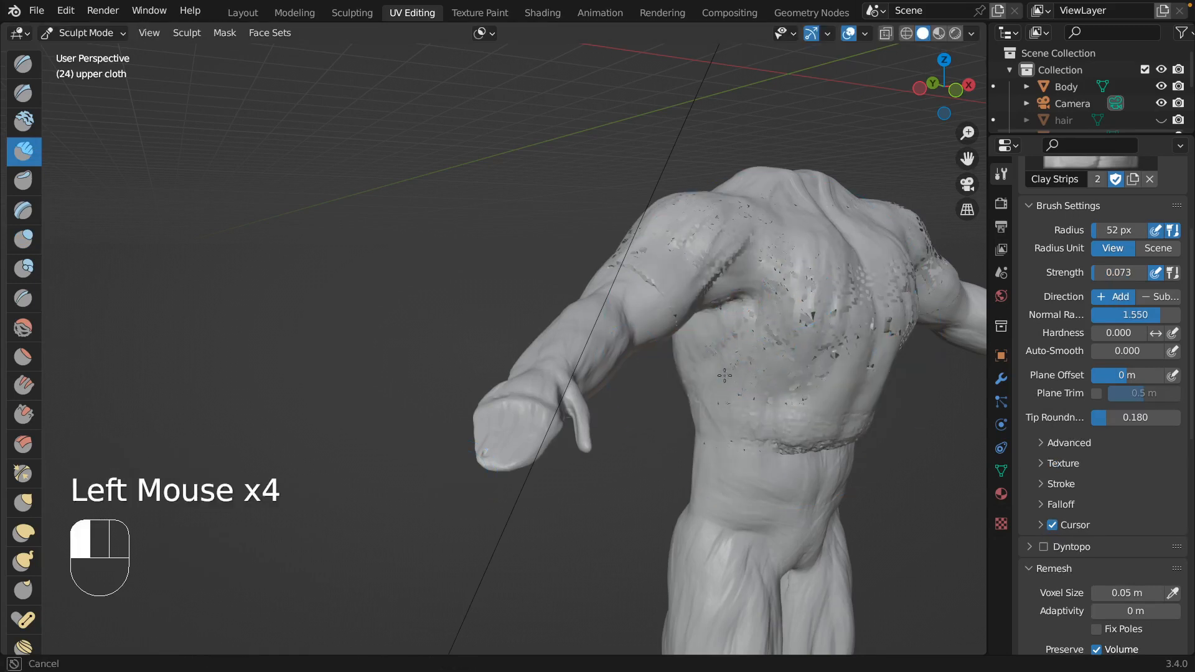
{"action": "left_click_drag", "start_coordinate": [724, 375], "coordinate": [722, 380]}
{"action": "scroll", "coordinate": [723, 379], "scroll_direction": "right", "scroll_amount": 5}
{"action": "mouse_move", "coordinate": [372, 269]}
{"action": "left_mouse_down"}
{"action": "mouse_move", "coordinate": [372, 301]}
{"action": "mouse_move", "coordinate": [402, 264]}
{"action": "left_mouse_up"}
{"action": "scroll", "coordinate": [405, 261], "scroll_direction": "left", "scroll_amount": 3}
{"action": "left_click_drag", "start_coordinate": [579, 367], "coordinate": [551, 410]}
{"action": "scroll", "coordinate": [551, 410], "scroll_direction": "left", "scroll_amount": 5}
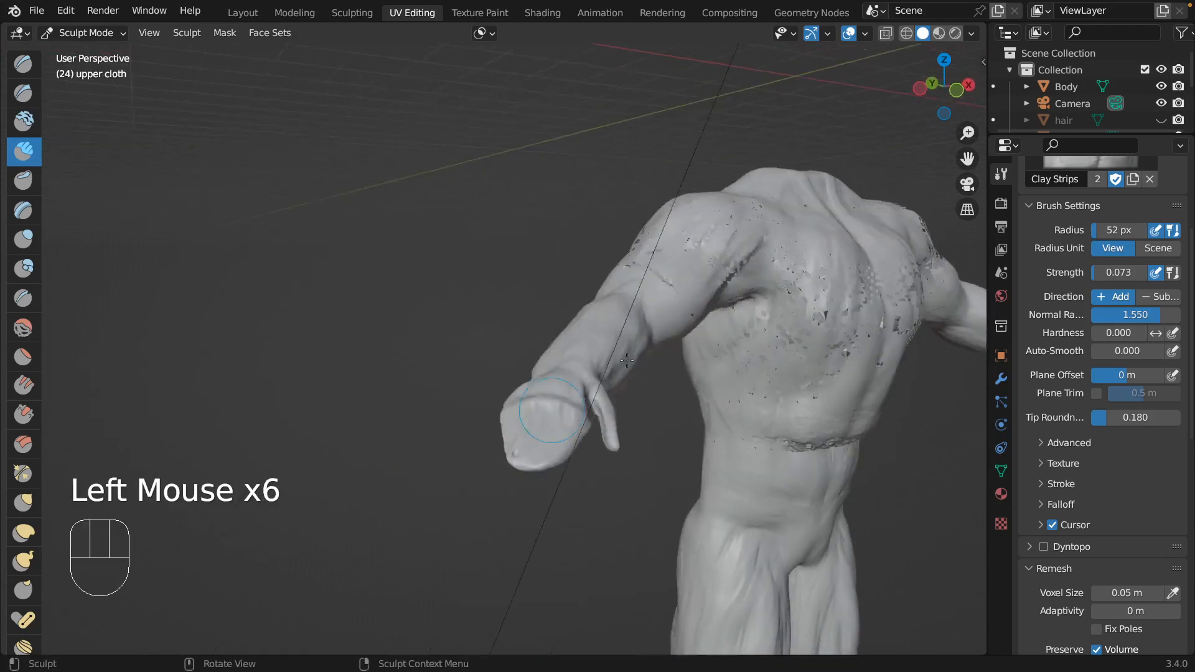
{"action": "scroll", "coordinate": [626, 360], "scroll_direction": "left", "scroll_amount": 5}
{"action": "left_click_drag", "start_coordinate": [844, 330], "coordinate": [839, 336]}
{"action": "scroll", "coordinate": [838, 336], "scroll_direction": "left", "scroll_amount": 8}
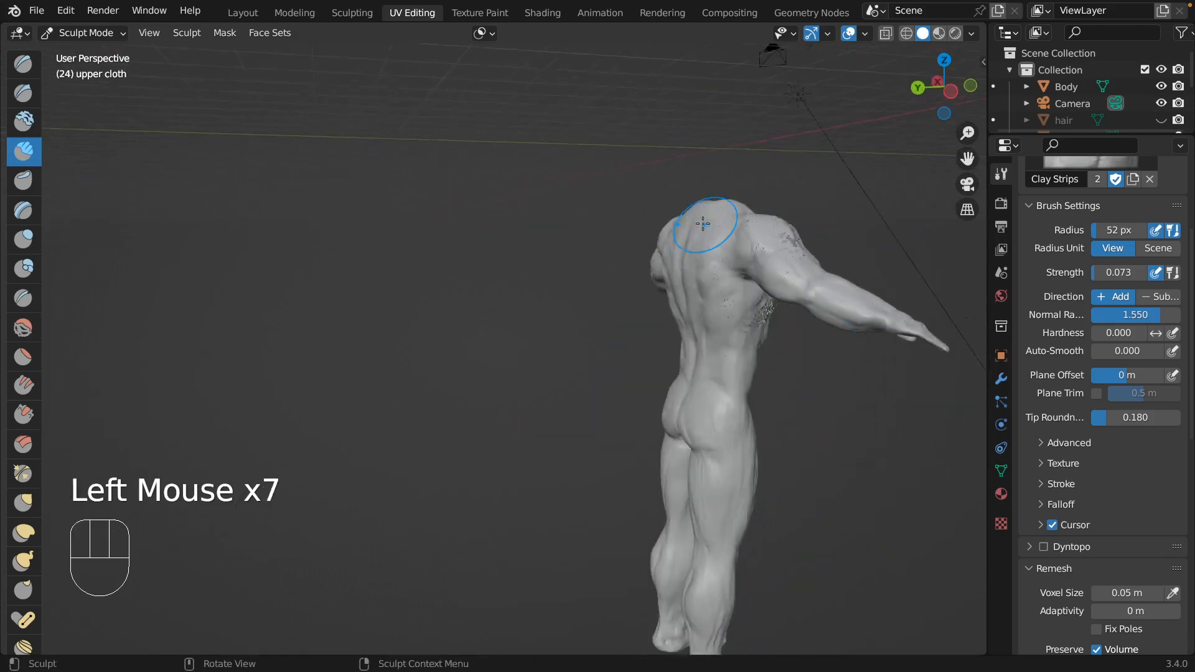
{"action": "scroll", "coordinate": [702, 223], "scroll_direction": "left", "scroll_amount": 5}
{"action": "left_click_drag", "start_coordinate": [611, 310], "coordinate": [582, 266]}
Voxel remesh the upper cloth and hide the Body.
{"action": "key", "text": "ctrl+r"}
{"action": "scroll", "coordinate": [588, 266], "scroll_direction": "left", "scroll_amount": 5}
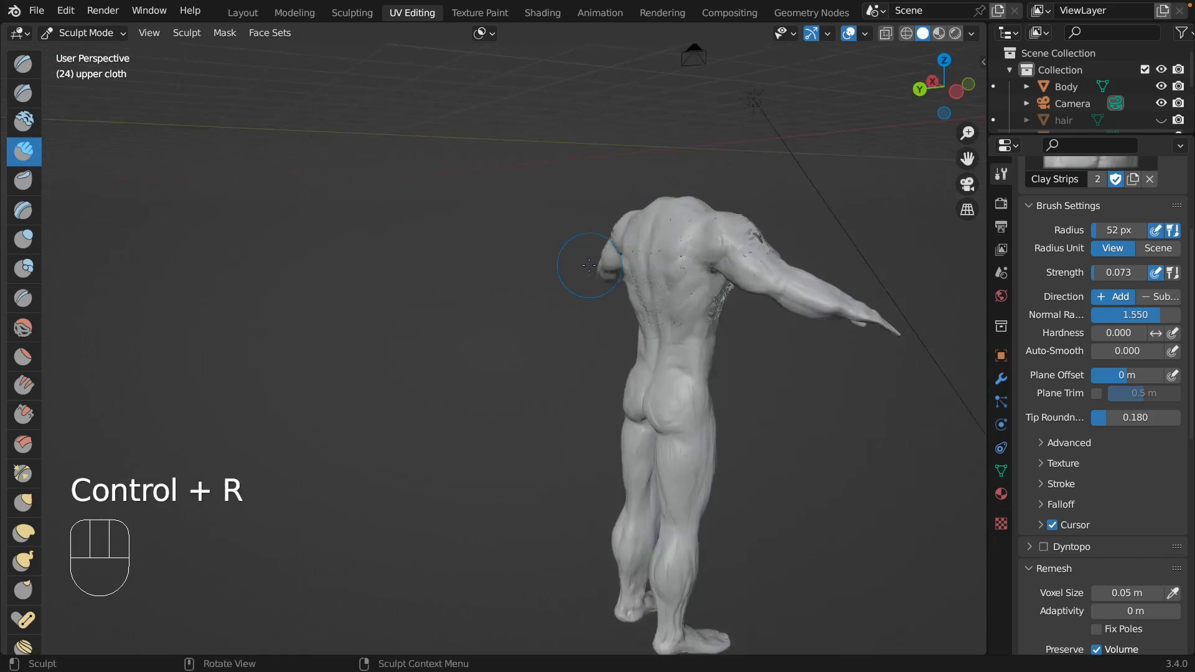
{"action": "scroll", "coordinate": [588, 266], "scroll_direction": "left", "scroll_amount": 10}
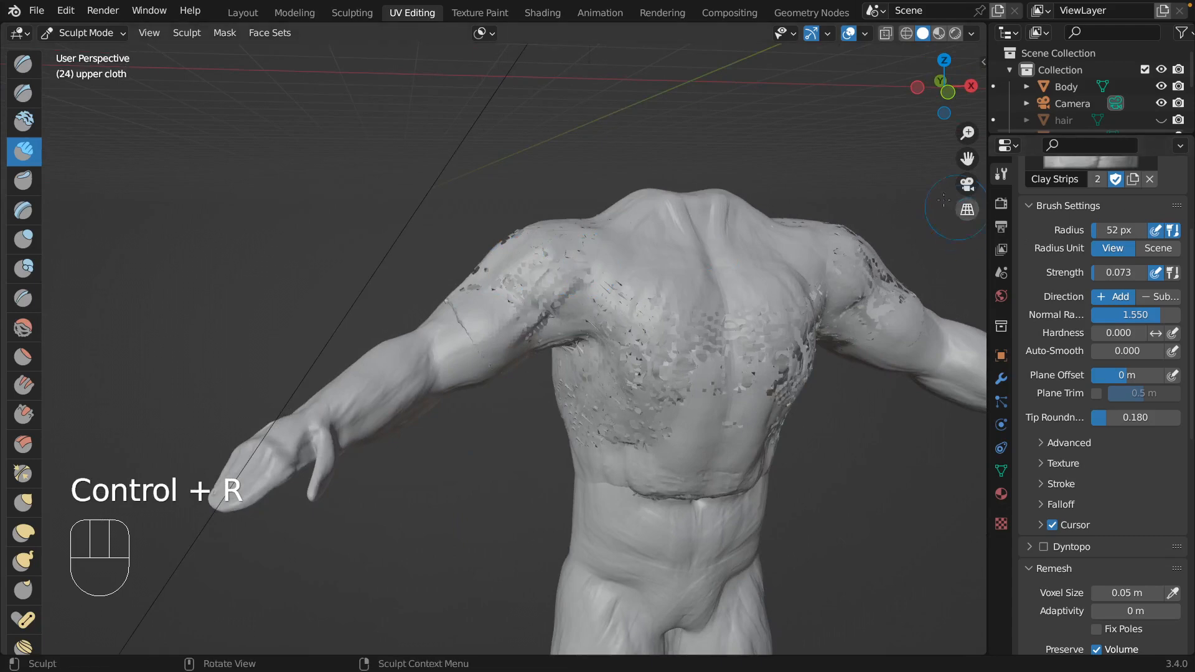
{"action": "left_click", "coordinate": [1161, 86]}
{"action": "scroll", "coordinate": [609, 407], "scroll_direction": "left", "scroll_amount": 10}
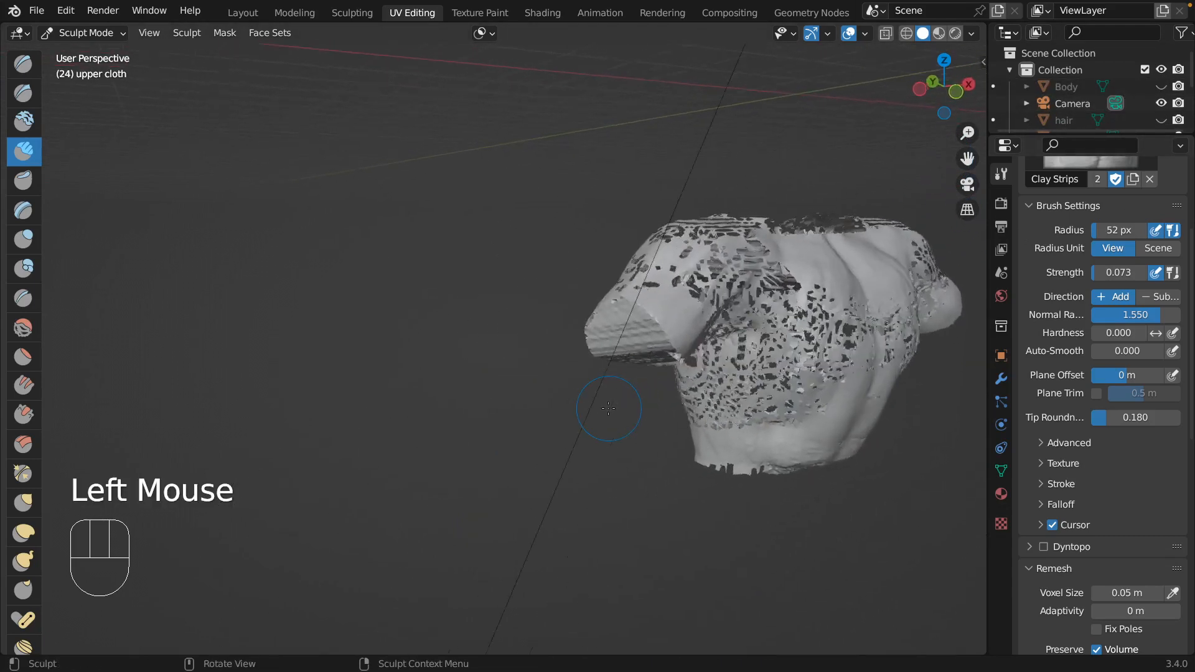
{"action": "scroll", "coordinate": [608, 408], "scroll_direction": "left", "scroll_amount": 15}
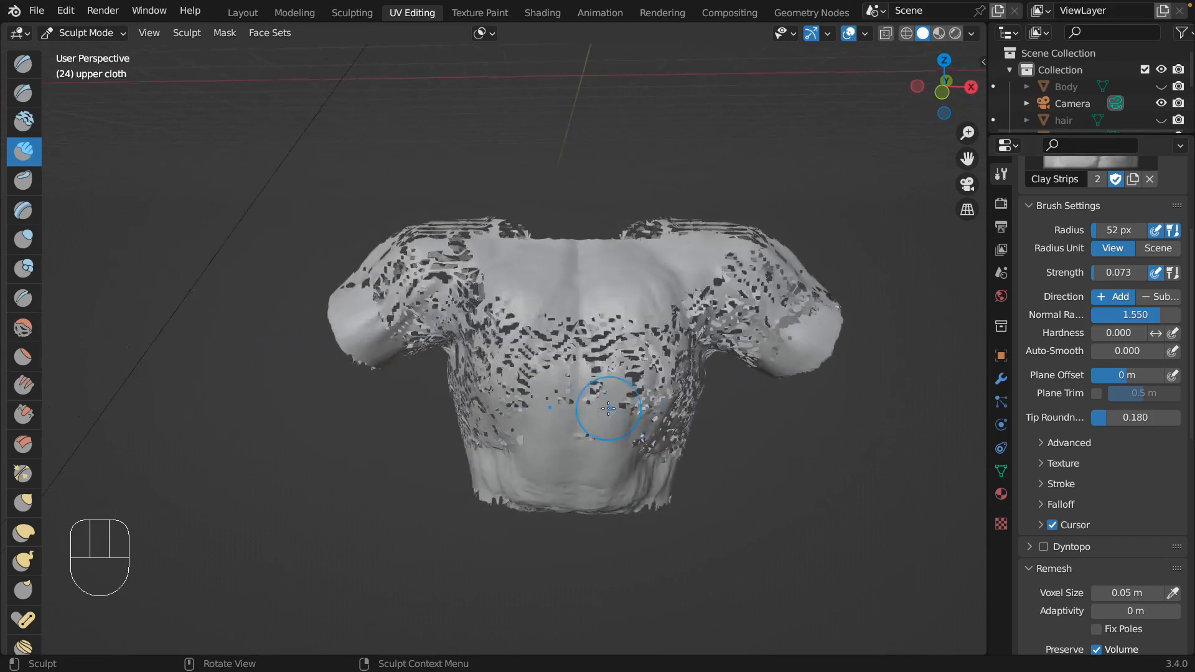
{"action": "scroll", "coordinate": [609, 407], "scroll_direction": "left", "scroll_amount": 3}
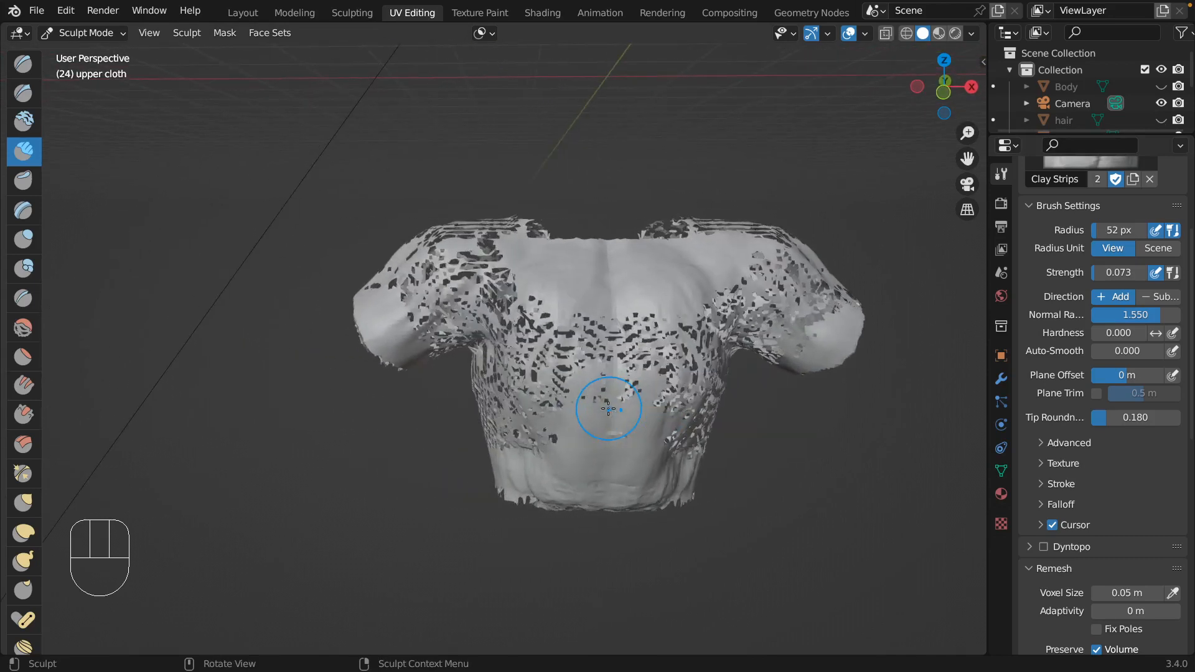
Set the Clay Strips radius to 28 px and add strokes over the holes in the chest and shoulder of the upper cloth.
{"action": "left_click", "coordinate": [574, 334]}
{"action": "left_click", "coordinate": [568, 346]}
{"action": "key", "text": "f"}
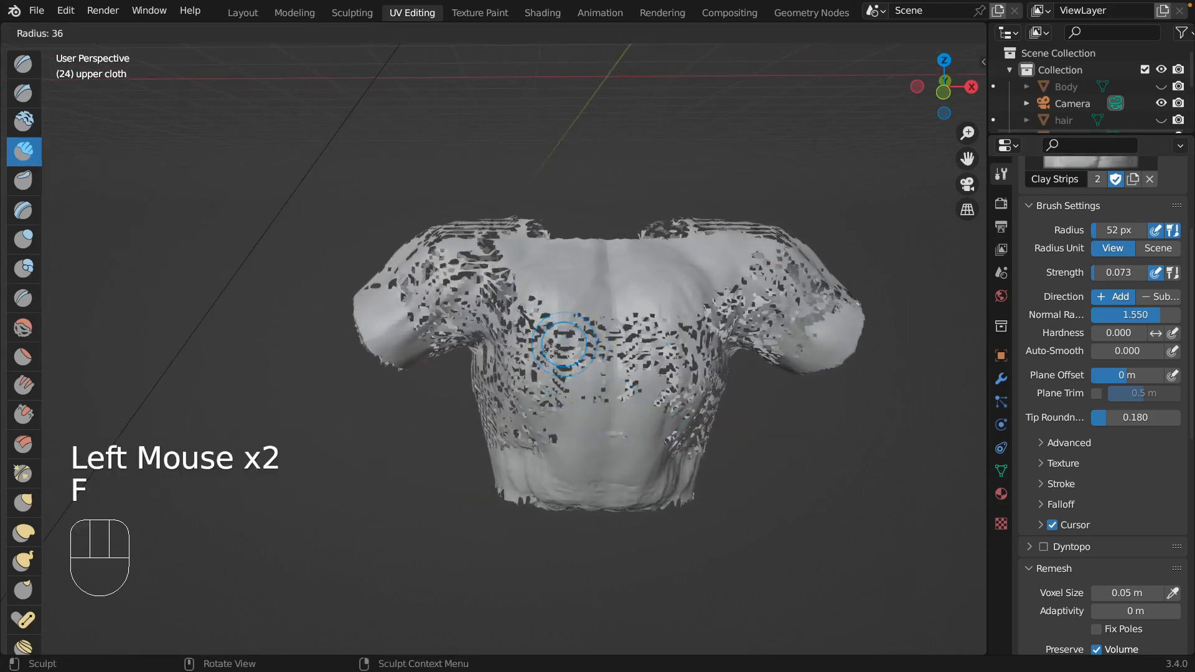
{"action": "left_click", "coordinate": [575, 381]}
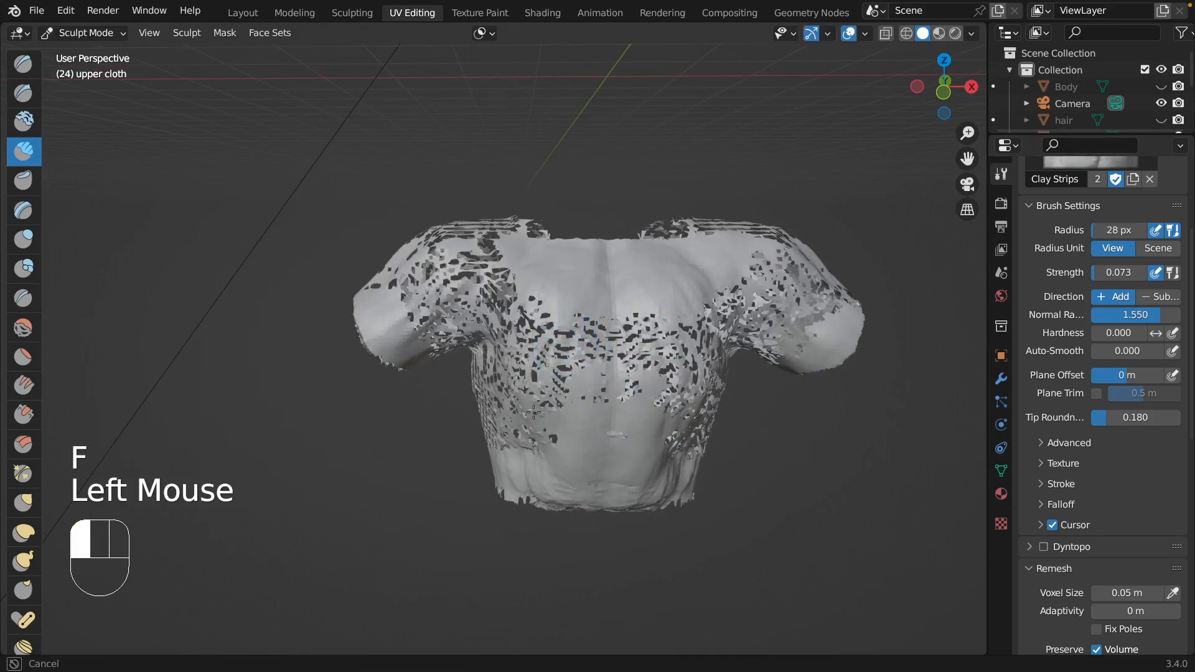
{"action": "middle_click_drag", "start_coordinate": [621, 288], "coordinate": [766, 292]}
Choose the Inflate brush, inflate the perforated chest, underarm and shoulder of the upper cloth, and remesh it.
{"action": "left_click", "coordinate": [23, 237]}
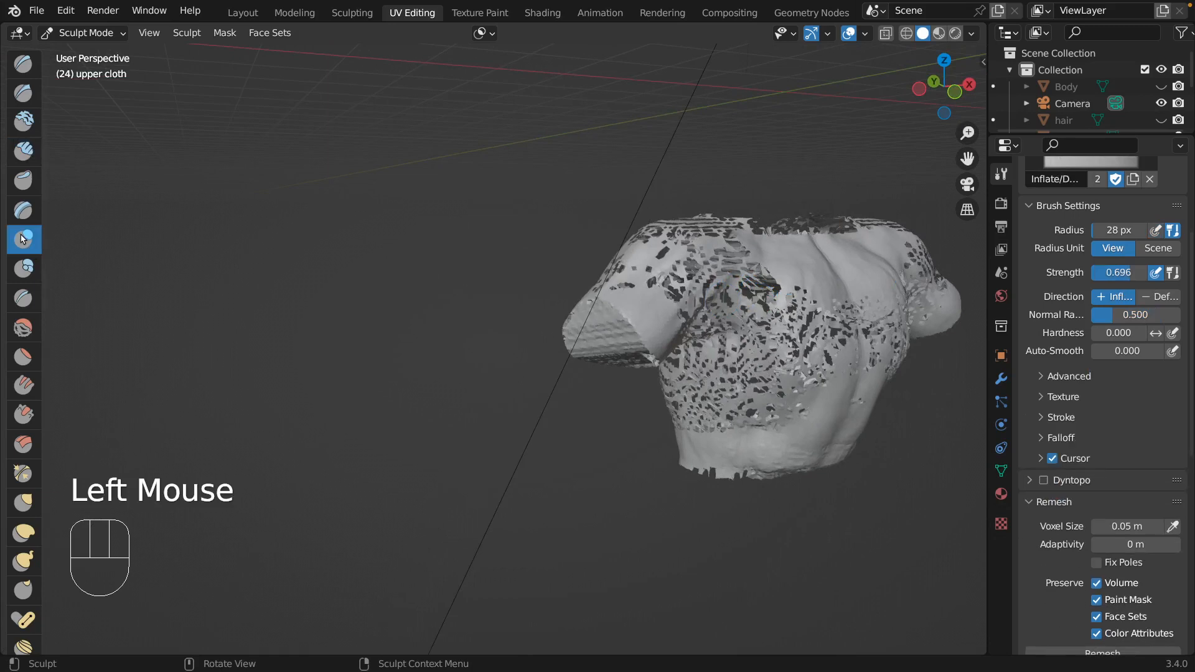
{"action": "left_click_drag", "start_coordinate": [778, 309], "coordinate": [780, 332]}
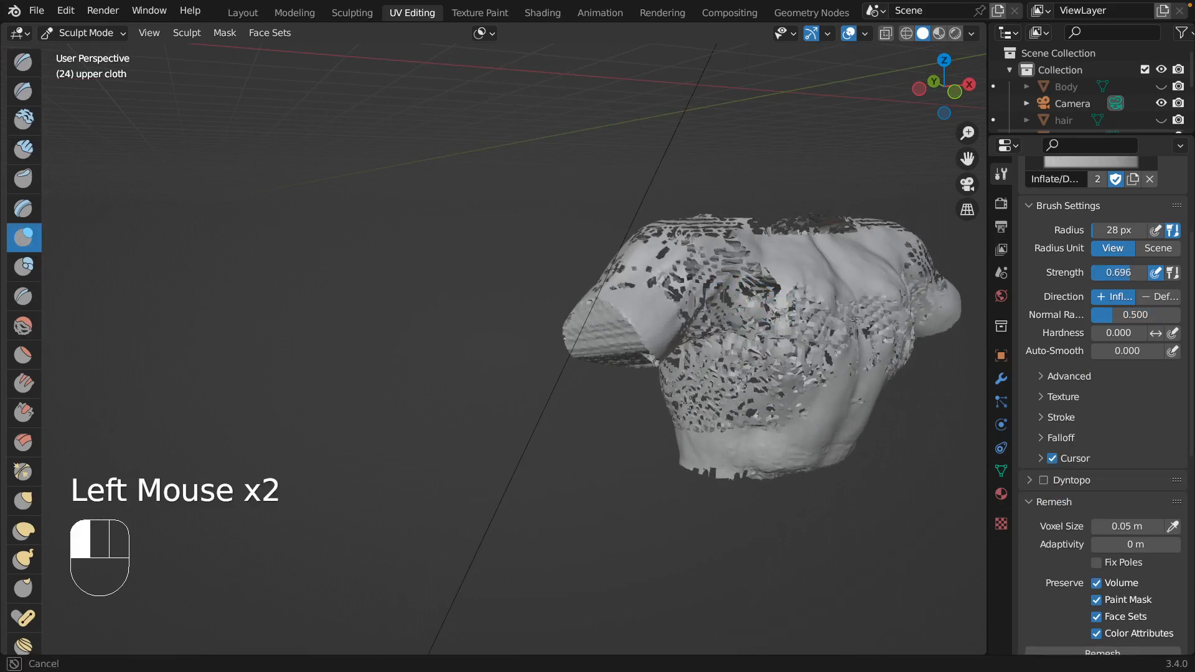
{"action": "left_click_drag", "start_coordinate": [690, 403], "coordinate": [683, 354]}
{"action": "middle_click_drag", "start_coordinate": [683, 353], "coordinate": [813, 301]}
{"action": "mouse_move", "coordinate": [865, 258]}
{"action": "middle_mouse_down"}
{"action": "mouse_move", "coordinate": [805, 270]}
{"action": "mouse_move", "coordinate": [737, 461]}
{"action": "middle_mouse_up"}
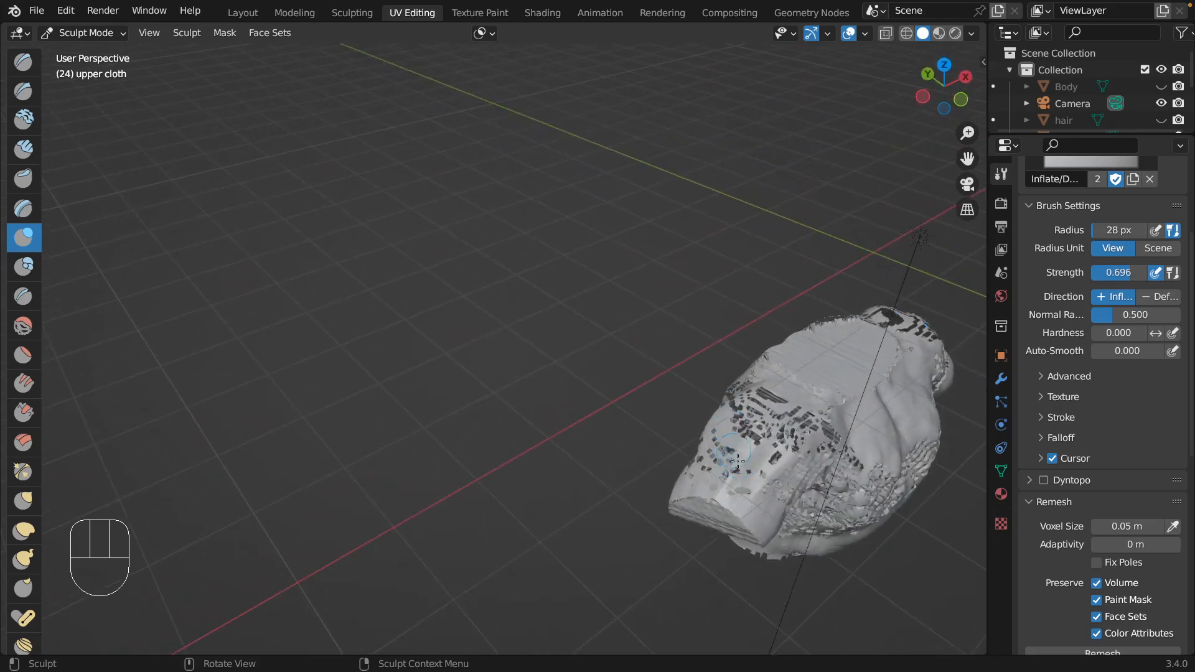
{"action": "left_click_drag", "start_coordinate": [737, 461], "coordinate": [792, 439]}
{"action": "scroll", "coordinate": [793, 439], "scroll_direction": "right", "scroll_amount": 10}
{"action": "mouse_move", "coordinate": [350, 448]}
{"action": "left_mouse_down"}
{"action": "mouse_move", "coordinate": [374, 460]}
{"action": "mouse_move", "coordinate": [335, 464]}
{"action": "left_mouse_up"}
{"action": "left_click_drag", "start_coordinate": [604, 518], "coordinate": [619, 554]}
{"action": "scroll", "coordinate": [535, 483], "scroll_direction": "down", "scroll_amount": 10}
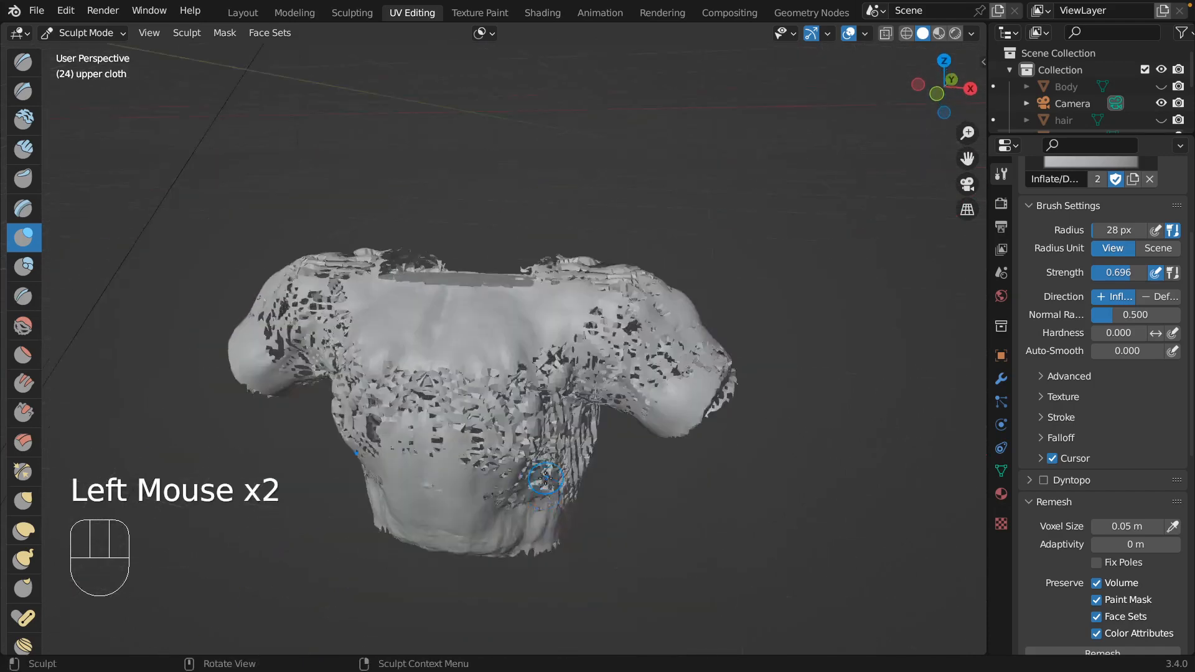
{"action": "mouse_move", "coordinate": [316, 266]}
{"action": "left_mouse_down"}
{"action": "mouse_move", "coordinate": [340, 241]}
{"action": "mouse_move", "coordinate": [349, 277]}
{"action": "mouse_move", "coordinate": [374, 280]}
{"action": "mouse_move", "coordinate": [295, 317]}
{"action": "mouse_move", "coordinate": [354, 316]}
{"action": "left_mouse_up"}
{"action": "key", "text": "ctrl+r"}
Inflate the remaining holes across the shoulders, side and front of the remeshed upper cloth.
{"action": "mouse_move", "coordinate": [355, 316]}
{"action": "middle_mouse_down"}
{"action": "mouse_move", "coordinate": [374, 212]}
{"action": "mouse_move", "coordinate": [423, 236]}
{"action": "mouse_move", "coordinate": [579, 207]}
{"action": "middle_mouse_up"}
{"action": "mouse_move", "coordinate": [585, 210]}
{"action": "left_mouse_down"}
{"action": "mouse_move", "coordinate": [700, 250]}
{"action": "mouse_move", "coordinate": [652, 275]}
{"action": "left_mouse_up"}
{"action": "middle_click_drag", "start_coordinate": [652, 275], "coordinate": [821, 274]}
{"action": "mouse_move", "coordinate": [820, 274]}
{"action": "left_mouse_down"}
{"action": "mouse_move", "coordinate": [799, 259]}
{"action": "mouse_move", "coordinate": [767, 296]}
{"action": "left_mouse_up"}
{"action": "mouse_move", "coordinate": [767, 296]}
{"action": "middle_mouse_down"}
{"action": "mouse_move", "coordinate": [529, 289]}
{"action": "mouse_move", "coordinate": [331, 255]}
{"action": "middle_mouse_up"}
{"action": "left_click_drag", "start_coordinate": [330, 258], "coordinate": [328, 302]}
{"action": "left_click_drag", "start_coordinate": [273, 224], "coordinate": [303, 300]}
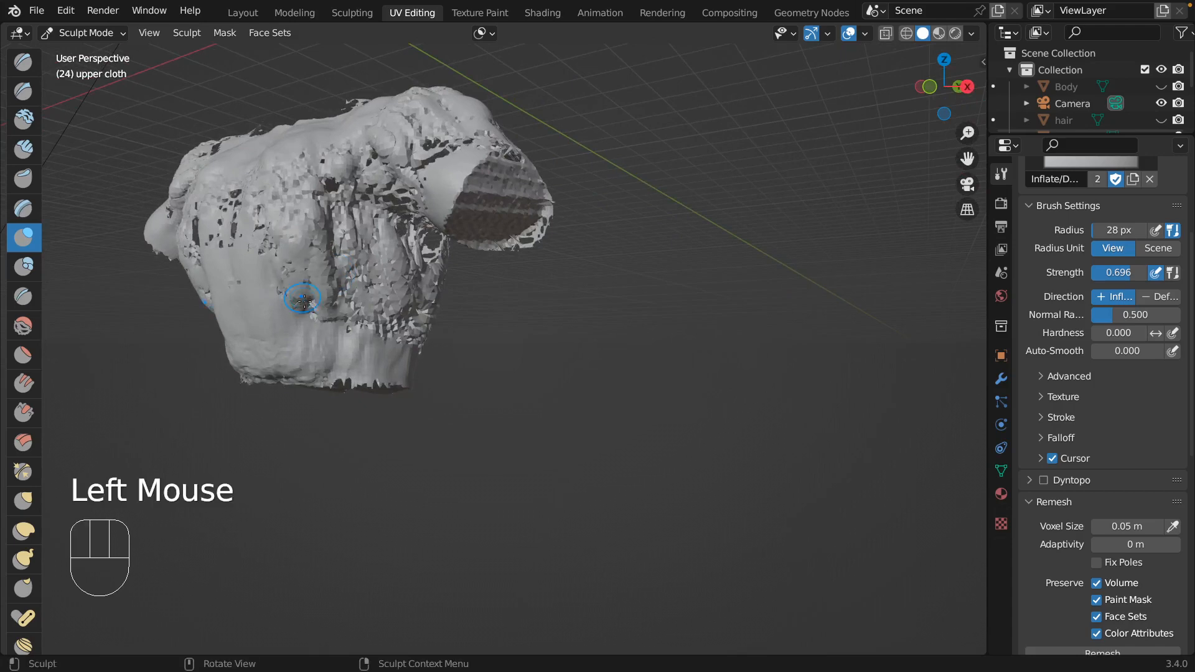
Set the Inflate strength to 0.193 and undo the recent sculpting and remeshing of the upper cloth.
{"action": "key", "text": "shift+f"}
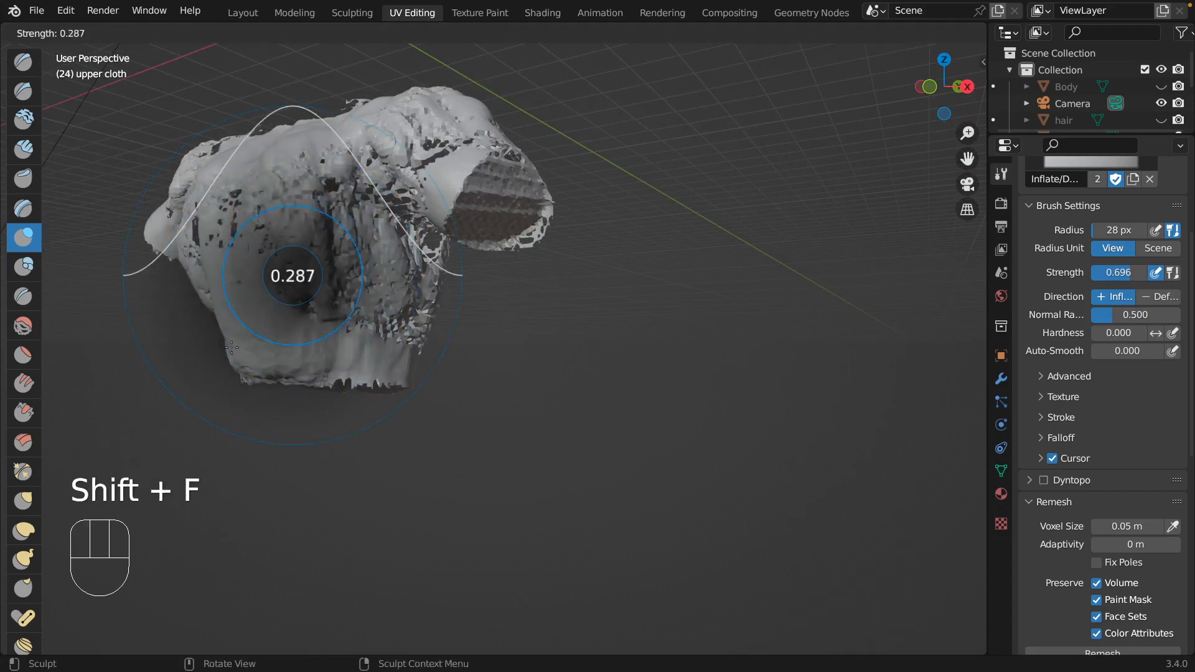
{"action": "left_click", "coordinate": [221, 362]}
{"action": "scroll", "coordinate": [222, 361], "scroll_direction": "left", "scroll_amount": 10}
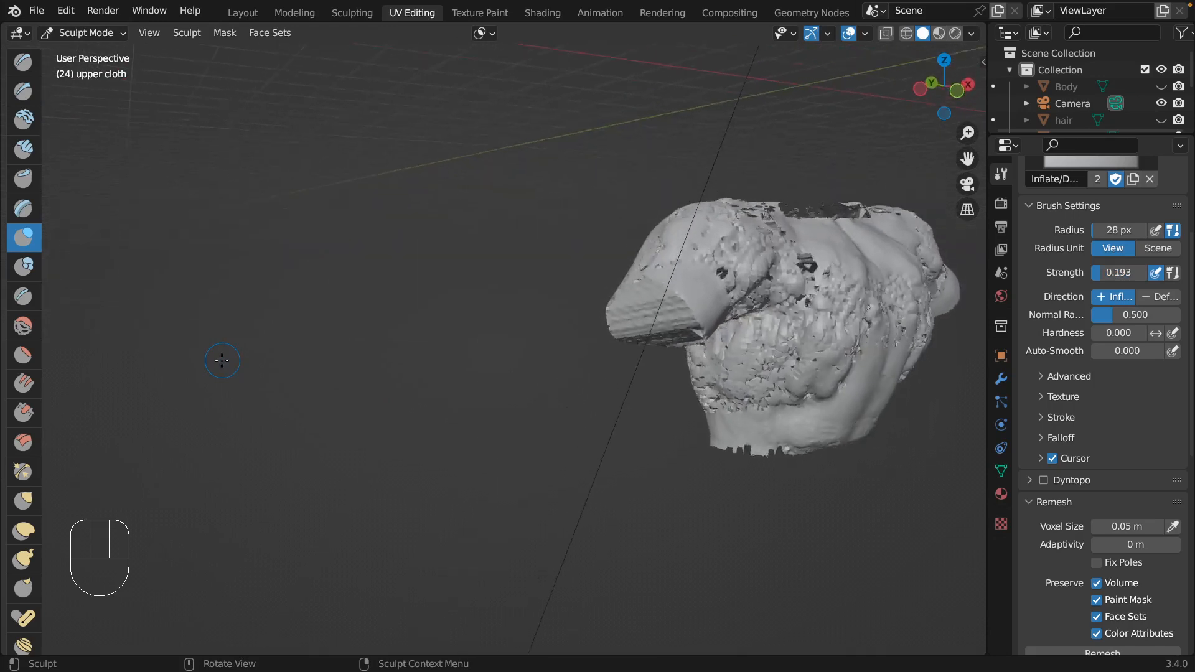
{"action": "key", "text": "super+z"}
{"action": "key", "text": "super+z"}
{"action": "key", "text": "super+z"}
{"action": "key", "text": "super+z"}
{"action": "key", "text": "super+z"}
{"action": "key", "text": "super+z"}
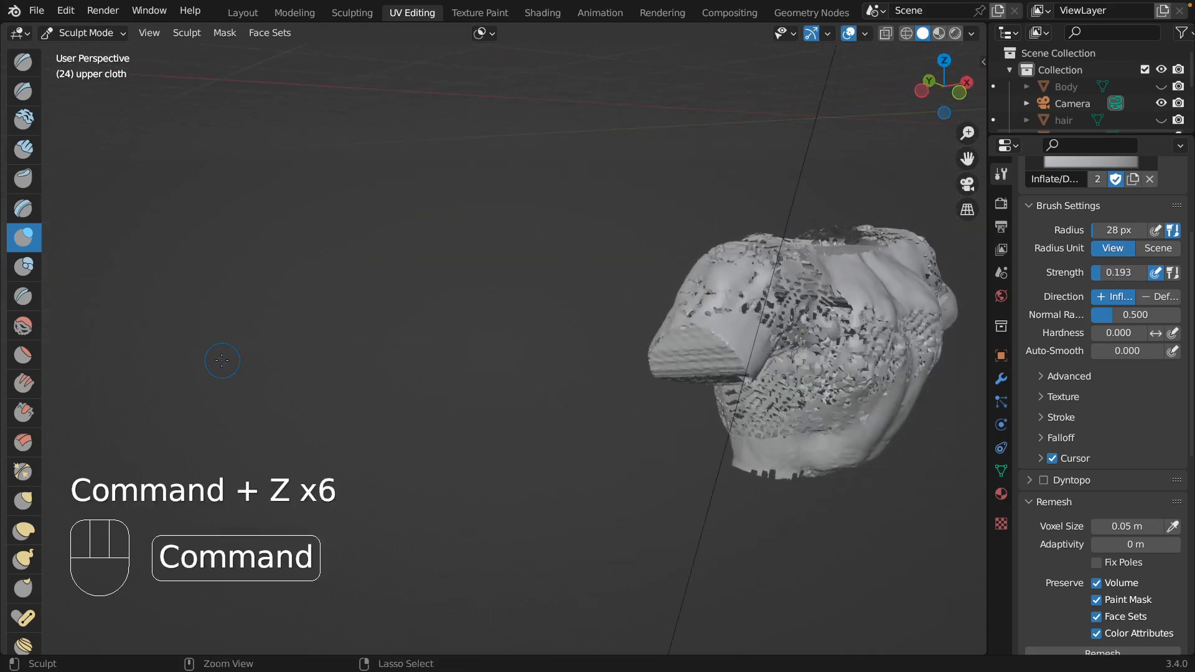
{"action": "key", "text": "super+z"}
{"action": "key", "text": "super+z"}
{"action": "key", "text": "super+z"}
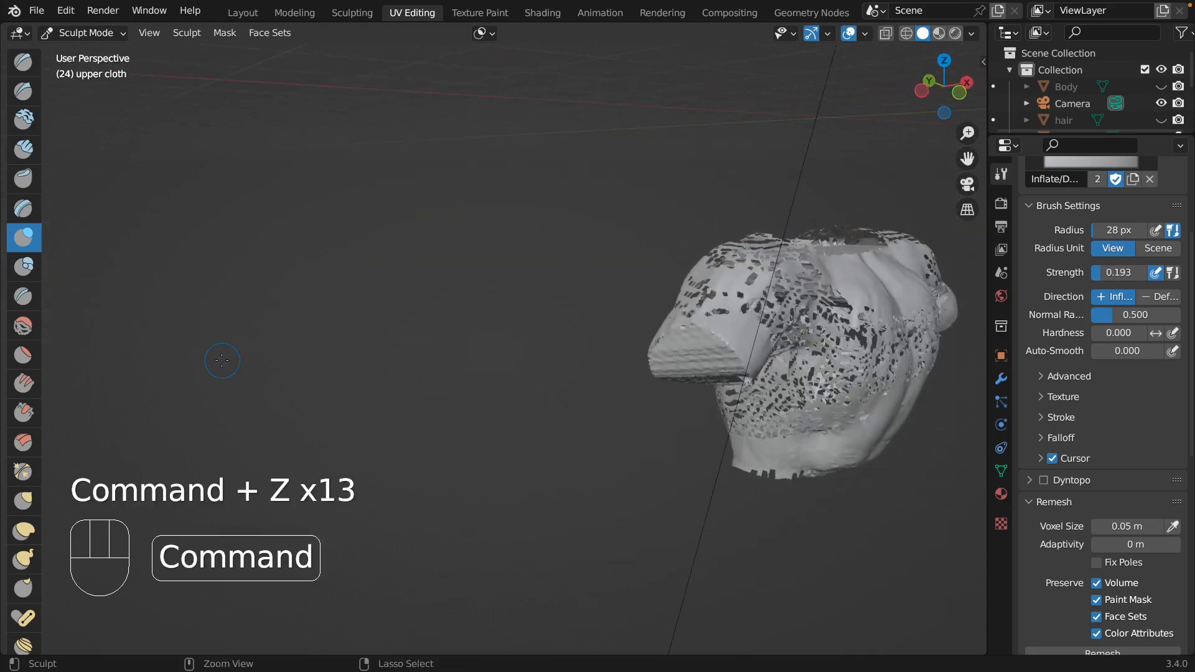
{"action": "key", "text": "super+z"}
{"action": "key", "text": "super+z"}
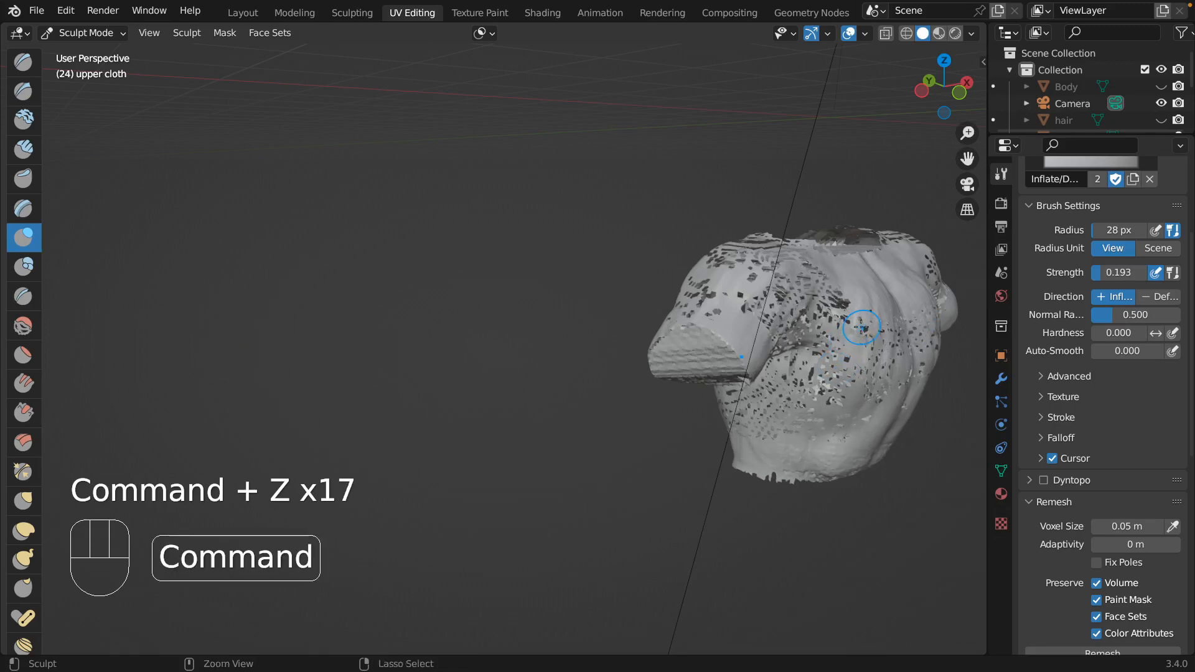
Set the Inflate strength to 0.166 and inflate the chest, side and underarm of the upper cloth with light strokes.
{"action": "key", "text": "shift+f"}
{"action": "left_click", "coordinate": [831, 360]}
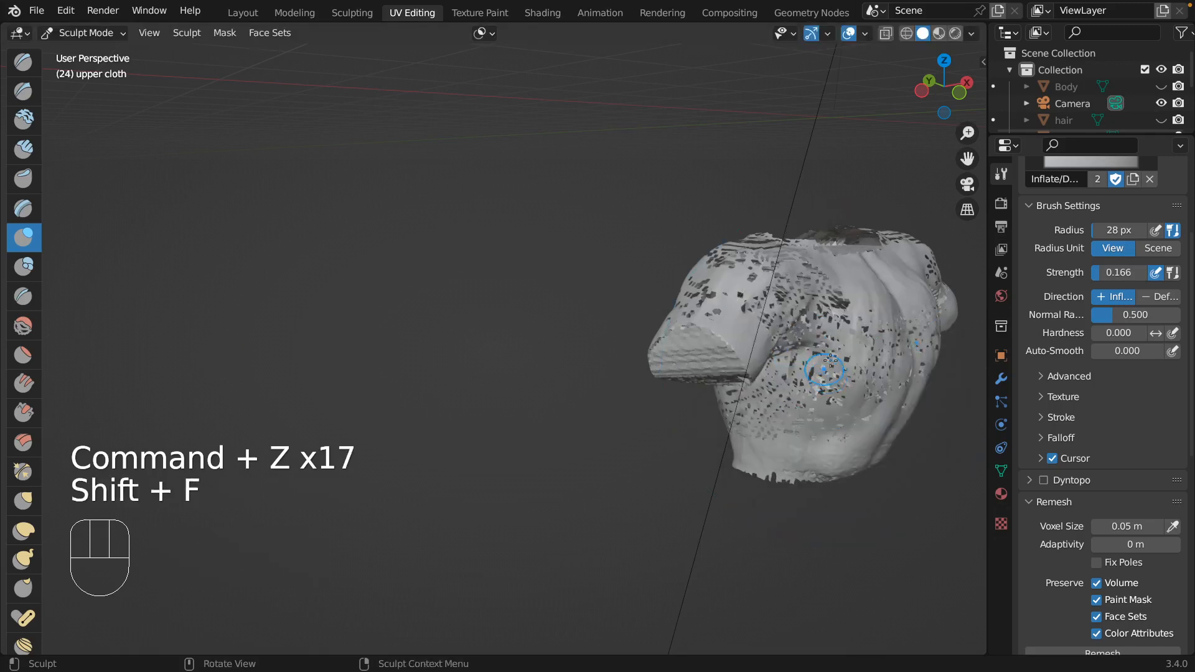
{"action": "left_click_drag", "start_coordinate": [831, 360], "coordinate": [825, 400]}
{"action": "left_click_drag", "start_coordinate": [821, 305], "coordinate": [787, 357]}
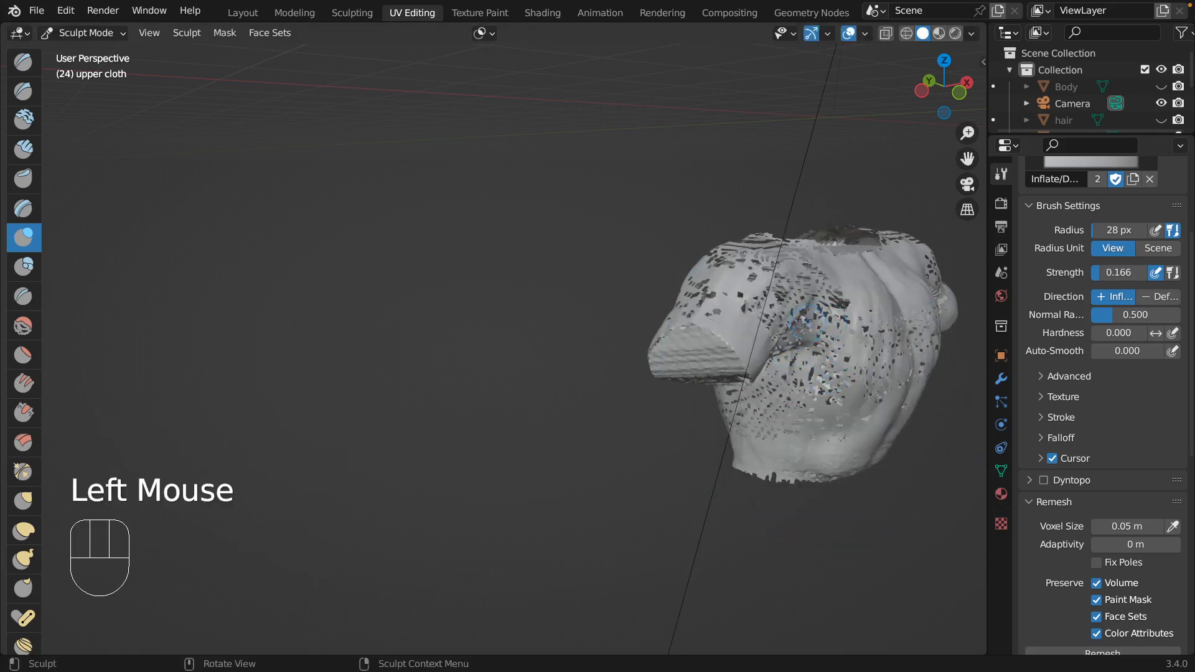
{"action": "scroll", "coordinate": [807, 317], "scroll_direction": "right", "scroll_amount": 10}
{"action": "left_click_drag", "start_coordinate": [633, 405], "coordinate": [638, 449]}
{"action": "left_click_drag", "start_coordinate": [628, 378], "coordinate": [624, 398]}
{"action": "mouse_move", "coordinate": [523, 379]}
{"action": "left_mouse_down"}
{"action": "mouse_move", "coordinate": [515, 411]}
{"action": "mouse_move", "coordinate": [507, 399]}
{"action": "left_mouse_up"}
{"action": "left_click_drag", "start_coordinate": [411, 311], "coordinate": [402, 329]}
{"action": "left_click_drag", "start_coordinate": [417, 282], "coordinate": [445, 262]}
{"action": "scroll", "coordinate": [448, 259], "scroll_direction": "left", "scroll_amount": 10}
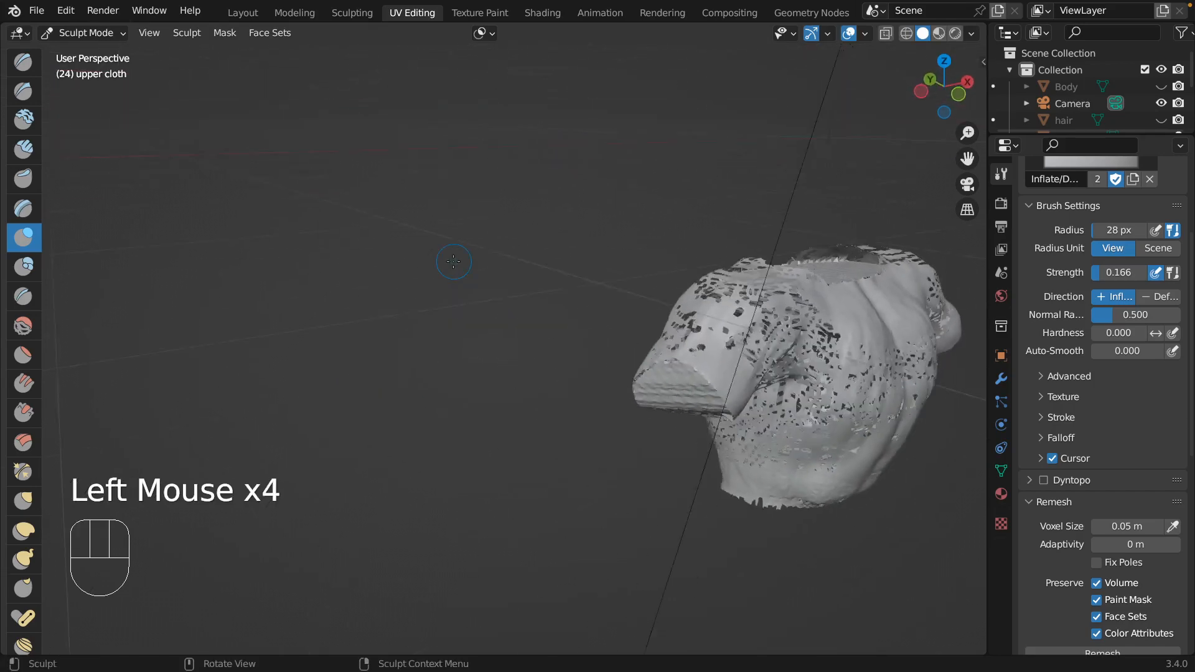
Inflate the top of the shoulder and sleeve, and voxel remesh the upper cloth.
{"action": "scroll", "coordinate": [768, 365], "scroll_direction": "up", "scroll_amount": 8}
{"action": "left_click_drag", "start_coordinate": [754, 429], "coordinate": [747, 449]}
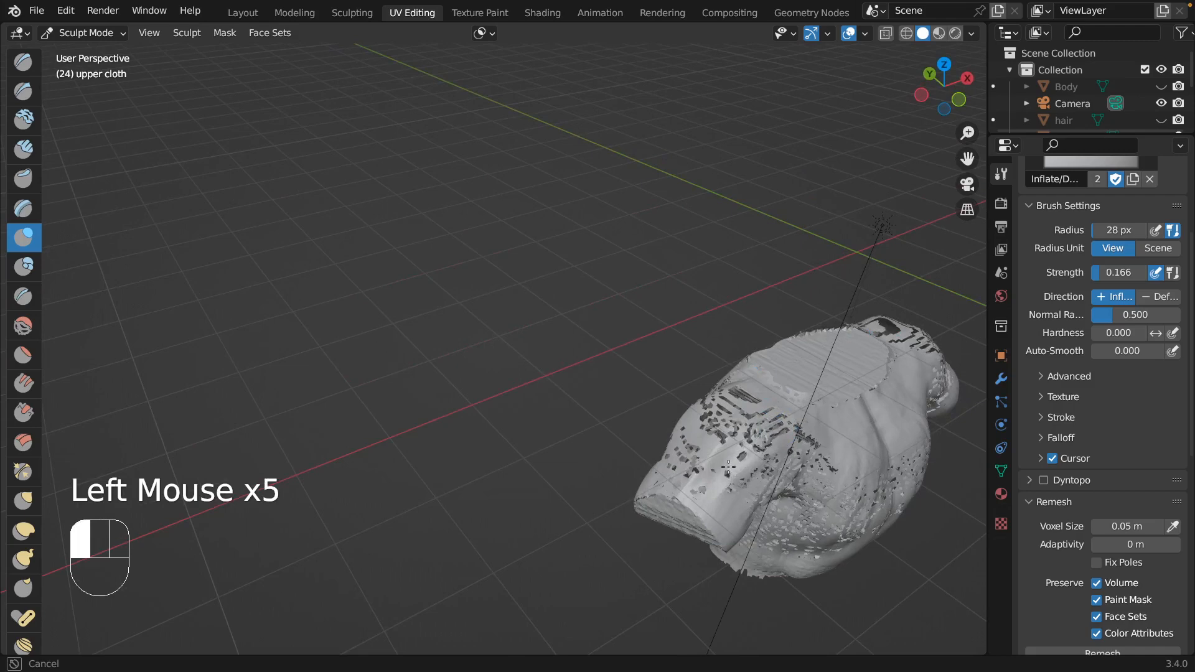
{"action": "left_click_drag", "start_coordinate": [736, 391], "coordinate": [689, 435]}
{"action": "key", "text": "ctrl+r"}
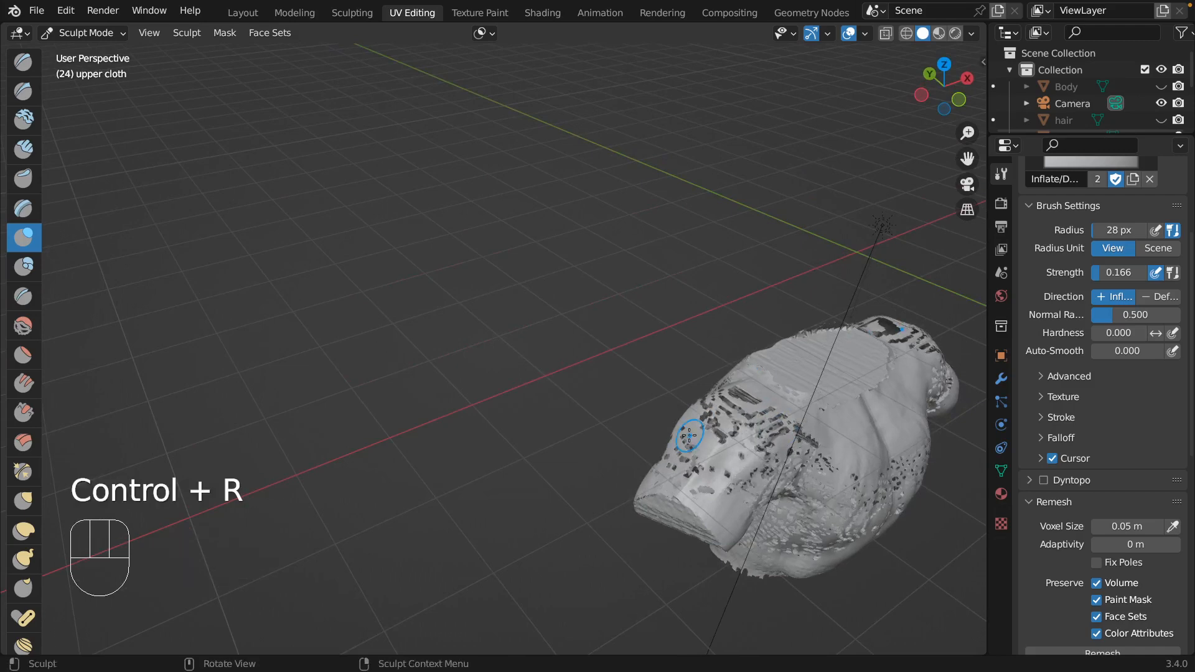
{"action": "scroll", "coordinate": [689, 435], "scroll_direction": "down", "scroll_amount": 10}
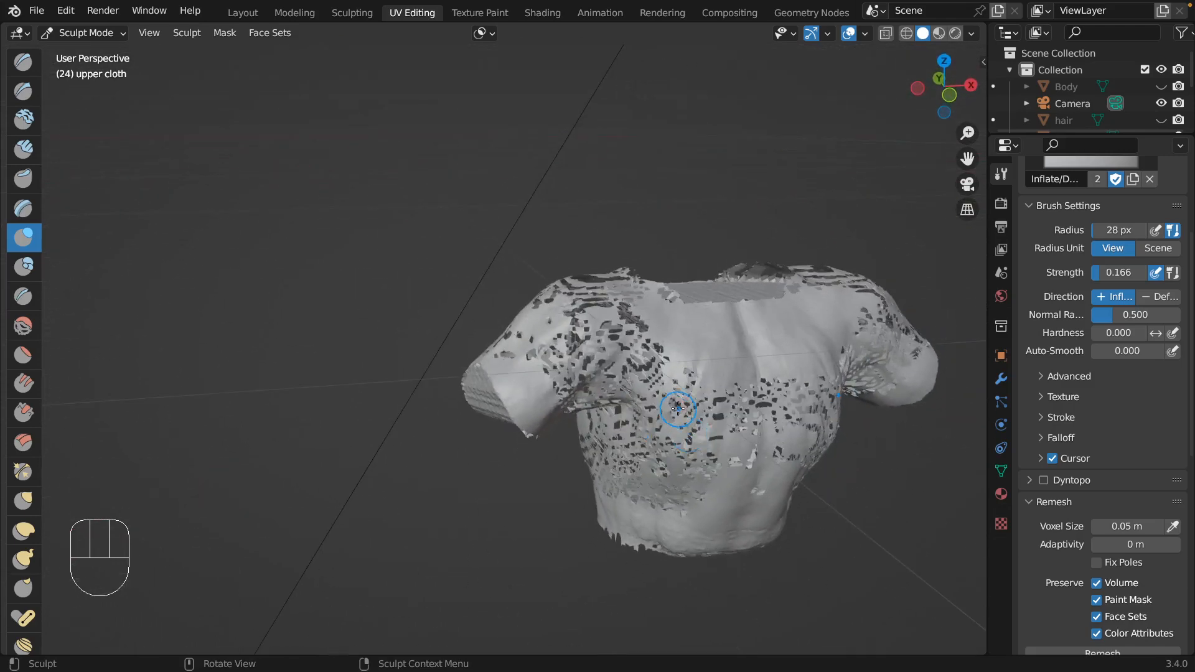
Set the Inflate strength to 0.380 and inflate the abdomen, chest and front shoulder of the upper cloth.
{"action": "key", "text": "shift+f"}
{"action": "left_click", "coordinate": [700, 392]}
{"action": "mouse_move", "coordinate": [641, 460]}
{"action": "left_mouse_down"}
{"action": "mouse_move", "coordinate": [654, 392]}
{"action": "mouse_move", "coordinate": [603, 448]}
{"action": "mouse_move", "coordinate": [601, 417]}
{"action": "mouse_move", "coordinate": [686, 476]}
{"action": "mouse_move", "coordinate": [759, 415]}
{"action": "mouse_move", "coordinate": [750, 453]}
{"action": "mouse_move", "coordinate": [739, 447]}
{"action": "left_mouse_up"}
{"action": "mouse_move", "coordinate": [654, 384]}
{"action": "left_mouse_down"}
{"action": "mouse_move", "coordinate": [623, 336]}
{"action": "mouse_move", "coordinate": [641, 389]}
{"action": "mouse_move", "coordinate": [603, 370]}
{"action": "mouse_move", "coordinate": [579, 405]}
{"action": "mouse_move", "coordinate": [577, 331]}
{"action": "mouse_move", "coordinate": [551, 320]}
{"action": "left_mouse_up"}
Inflate the back, side and rear shoulder of the upper cloth, and voxel remesh it.
{"action": "scroll", "coordinate": [521, 348], "scroll_direction": "left", "scroll_amount": 10}
{"action": "scroll", "coordinate": [522, 350], "scroll_direction": "left", "scroll_amount": 2}
{"action": "mouse_move", "coordinate": [841, 355]}
{"action": "left_mouse_down"}
{"action": "mouse_move", "coordinate": [839, 379]}
{"action": "mouse_move", "coordinate": [803, 325]}
{"action": "left_mouse_up"}
{"action": "scroll", "coordinate": [803, 325], "scroll_direction": "left", "scroll_amount": 8}
{"action": "scroll", "coordinate": [802, 324], "scroll_direction": "left", "scroll_amount": 4}
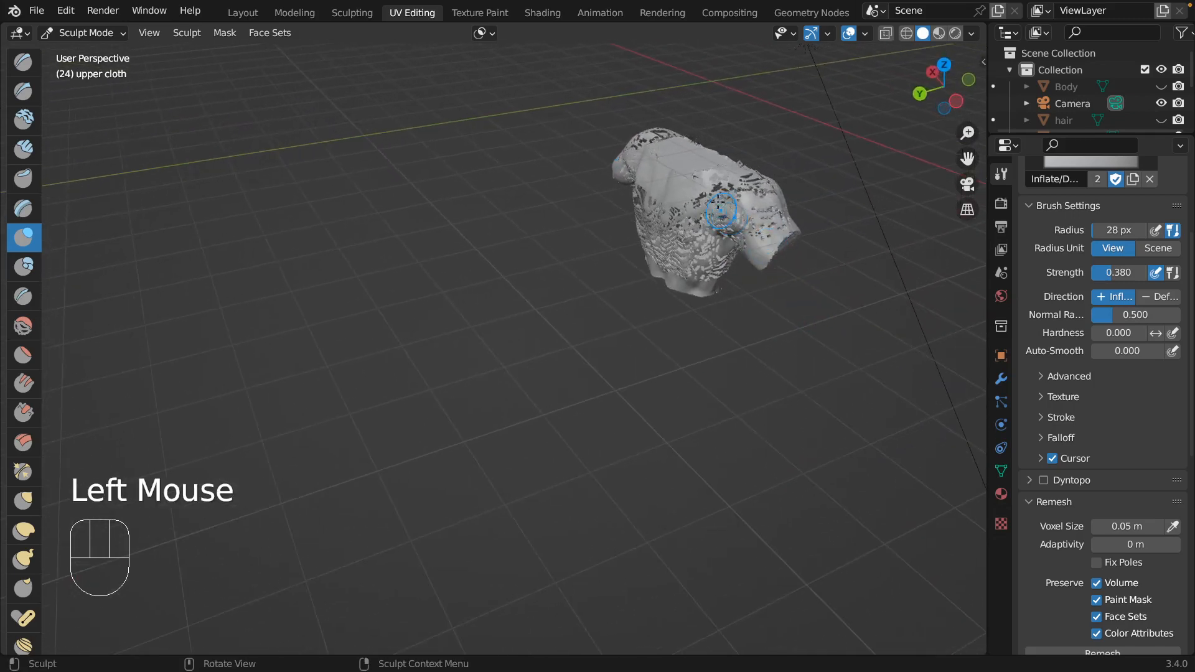
{"action": "mouse_move", "coordinate": [722, 215]}
{"action": "left_mouse_down"}
{"action": "mouse_move", "coordinate": [715, 242]}
{"action": "mouse_move", "coordinate": [691, 254]}
{"action": "left_mouse_up"}
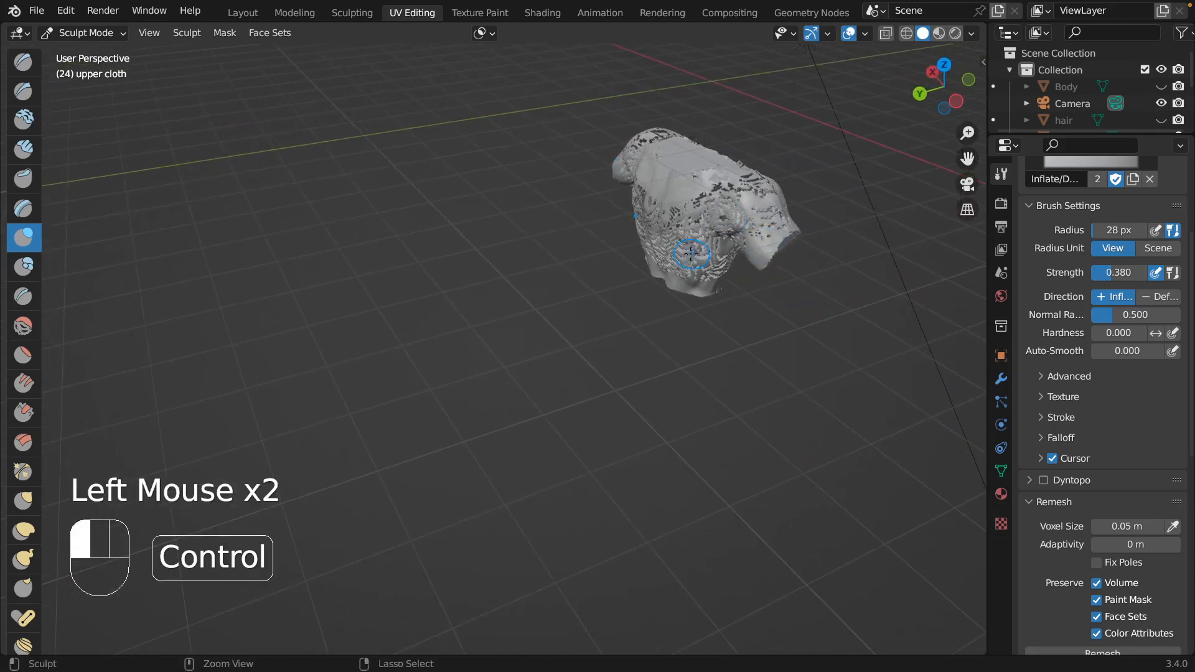
{"action": "key", "text": "ctrl+r"}
{"action": "scroll", "coordinate": [690, 254], "scroll_direction": "left", "scroll_amount": 10}
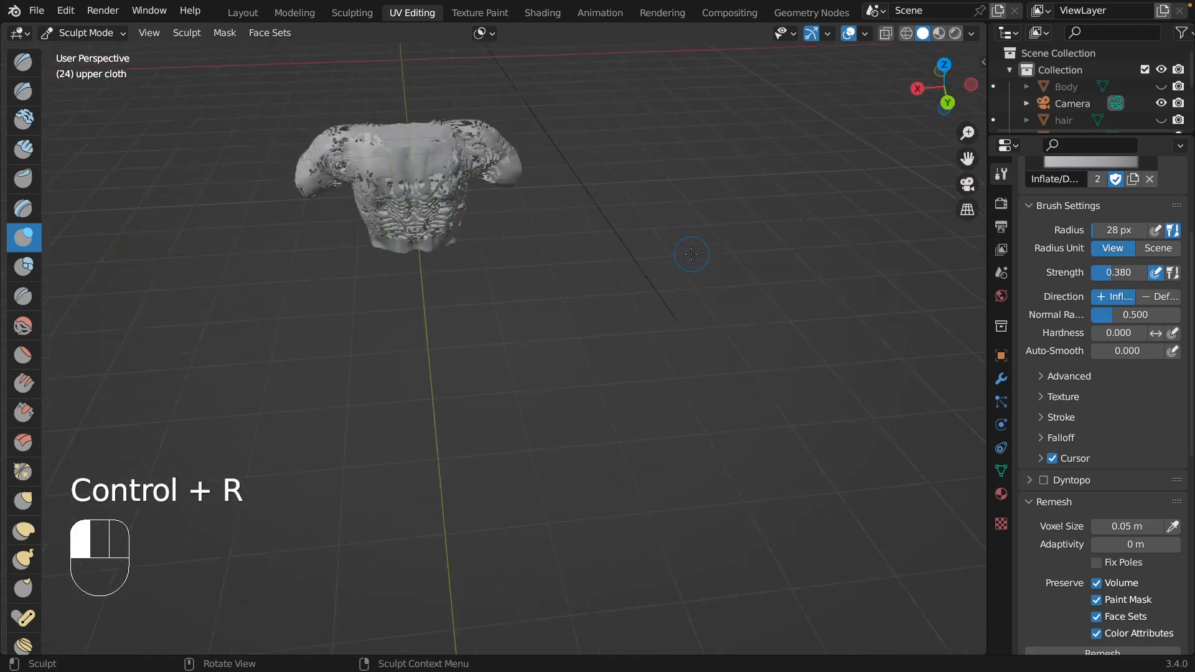
{"action": "scroll", "coordinate": [691, 254], "scroll_direction": "left", "scroll_amount": 10}
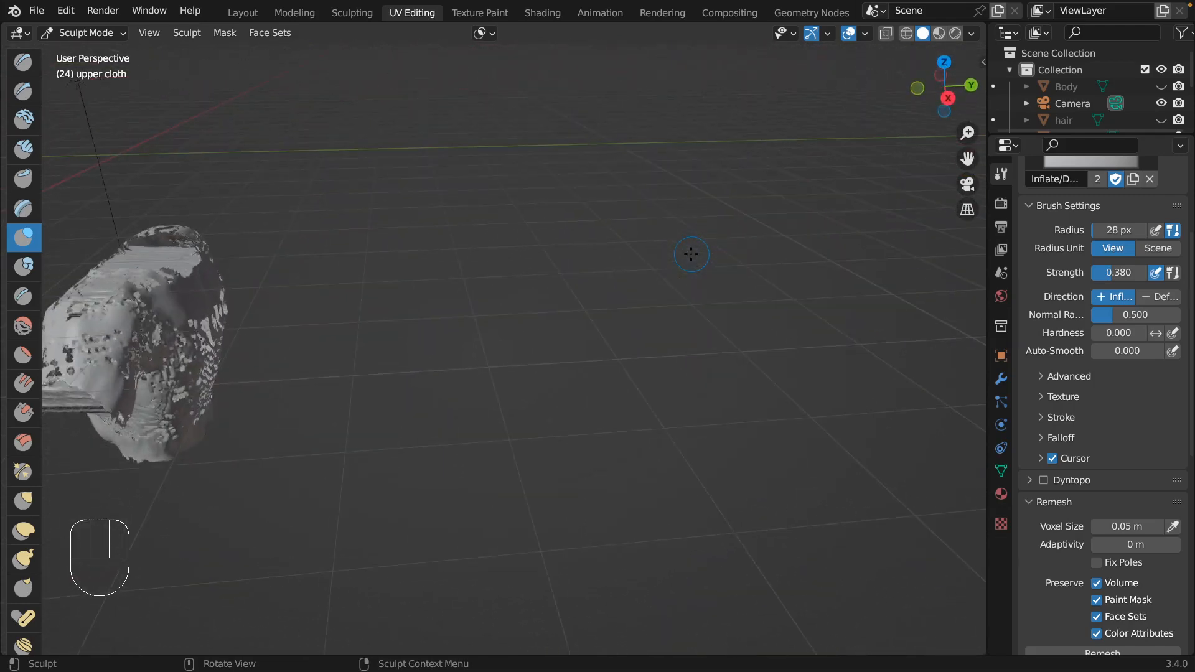
Inflate the side, underarm, outer shoulder and back of the remeshed upper cloth.
{"action": "scroll", "coordinate": [296, 376], "scroll_direction": "left", "scroll_amount": 6}
{"action": "scroll", "coordinate": [424, 491], "scroll_direction": "left", "scroll_amount": 3}
{"action": "mouse_move", "coordinate": [507, 450]}
{"action": "left_mouse_down"}
{"action": "mouse_move", "coordinate": [477, 430]}
{"action": "mouse_move", "coordinate": [436, 436]}
{"action": "mouse_move", "coordinate": [423, 408]}
{"action": "mouse_move", "coordinate": [398, 414]}
{"action": "mouse_move", "coordinate": [401, 429]}
{"action": "mouse_move", "coordinate": [556, 475]}
{"action": "left_mouse_up"}
{"action": "mouse_move", "coordinate": [594, 436]}
{"action": "left_mouse_down"}
{"action": "mouse_move", "coordinate": [602, 473]}
{"action": "mouse_move", "coordinate": [626, 411]}
{"action": "mouse_move", "coordinate": [673, 417]}
{"action": "mouse_move", "coordinate": [710, 387]}
{"action": "mouse_move", "coordinate": [690, 360]}
{"action": "left_mouse_up"}
{"action": "scroll", "coordinate": [688, 360], "scroll_direction": "right", "scroll_amount": 10}
{"action": "scroll", "coordinate": [687, 360], "scroll_direction": "left", "scroll_amount": 3}
{"action": "mouse_move", "coordinate": [311, 382]}
{"action": "left_mouse_down"}
{"action": "mouse_move", "coordinate": [331, 357]}
{"action": "mouse_move", "coordinate": [333, 375]}
{"action": "left_mouse_up"}
{"action": "scroll", "coordinate": [320, 365], "scroll_direction": "right", "scroll_amount": 10}
{"action": "mouse_move", "coordinate": [150, 305]}
{"action": "left_mouse_down"}
{"action": "mouse_move", "coordinate": [140, 281]}
{"action": "mouse_move", "coordinate": [106, 304]}
{"action": "left_mouse_up"}
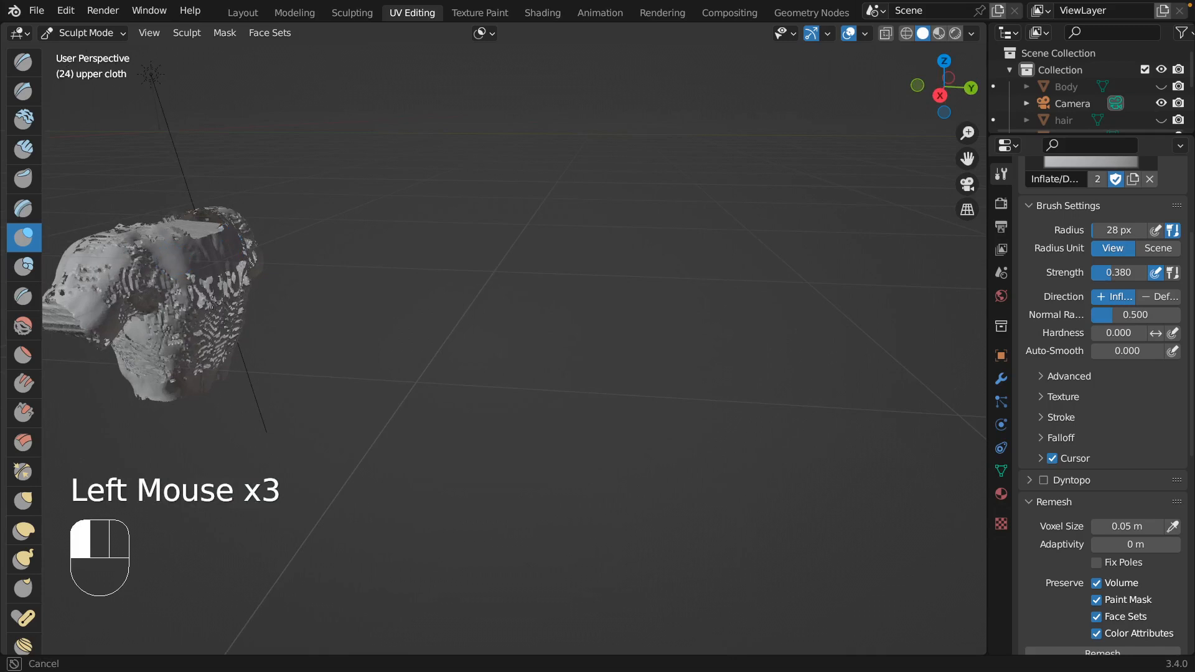
{"action": "left_click_drag", "start_coordinate": [238, 285], "coordinate": [237, 312]}
{"action": "scroll", "coordinate": [233, 354], "scroll_direction": "left", "scroll_amount": 6}
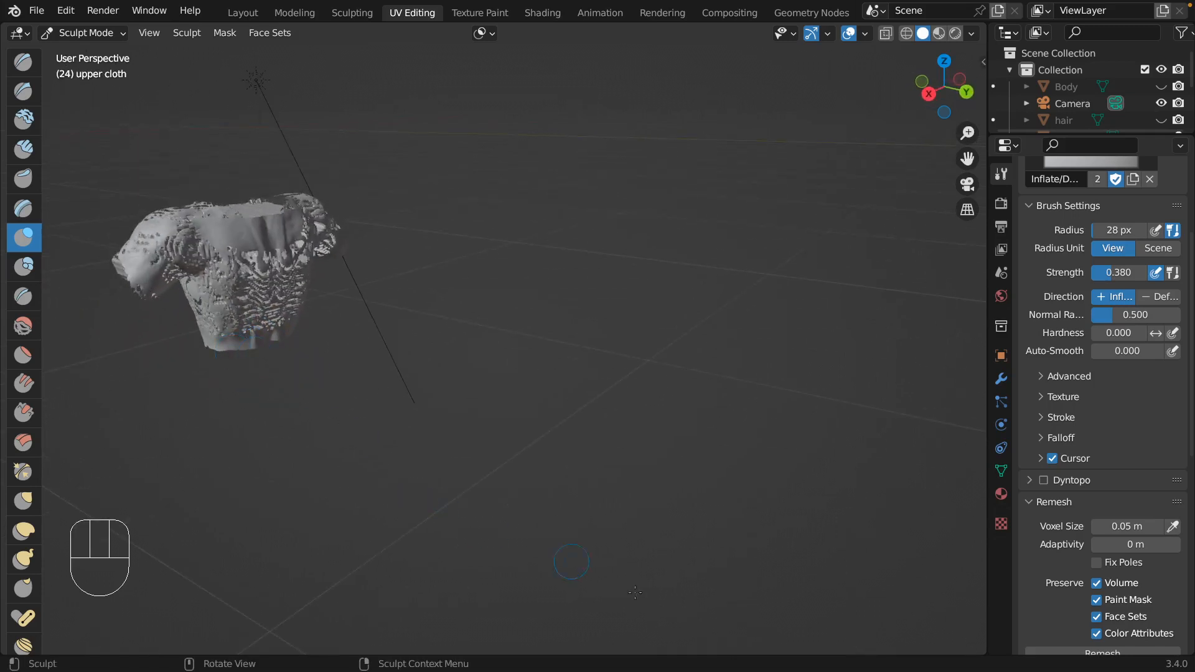
Undo the inflating, build-up and remeshing of the upper cloth back to the muscular torso shape.
{"action": "scroll", "coordinate": [333, 410], "scroll_direction": "left", "scroll_amount": 10}
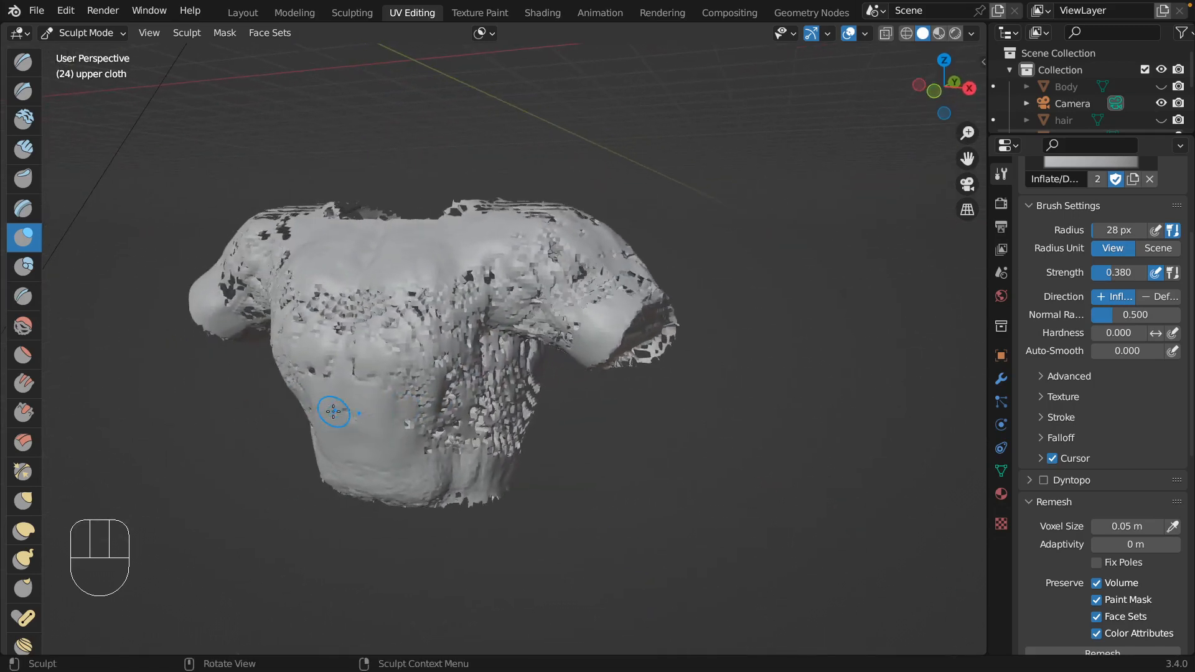
{"action": "key", "text": "super+z"}
{"action": "key", "text": "super+z"}
{"action": "key", "text": "super+z"}
{"action": "key", "text": "super+z"}
{"action": "key", "text": "super+z"}
{"action": "key", "text": "super+z"}
{"action": "key", "text": "super+z"}
{"action": "key", "text": "super+z"}
{"action": "key", "text": "super+z"}
{"action": "key", "text": "super+z"}
{"action": "key", "text": "super+z"}
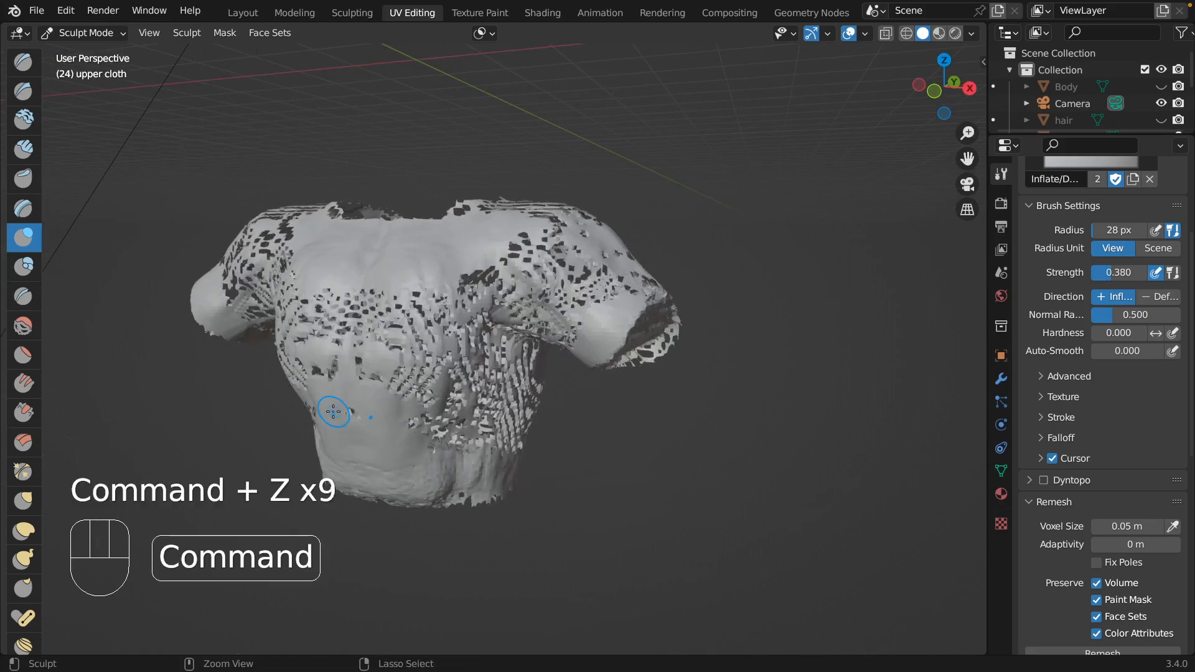
{"action": "key", "text": "super+z"}
{"action": "key", "text": "super+z"}
{"action": "key", "text": "super+z"}
{"action": "key", "text": "super+z"}
{"action": "key", "text": "super+z"}
{"action": "key", "text": "super+z"}
{"action": "key", "text": "super+z"}
{"action": "key", "text": "super+z"}
{"action": "key", "text": "super+z"}
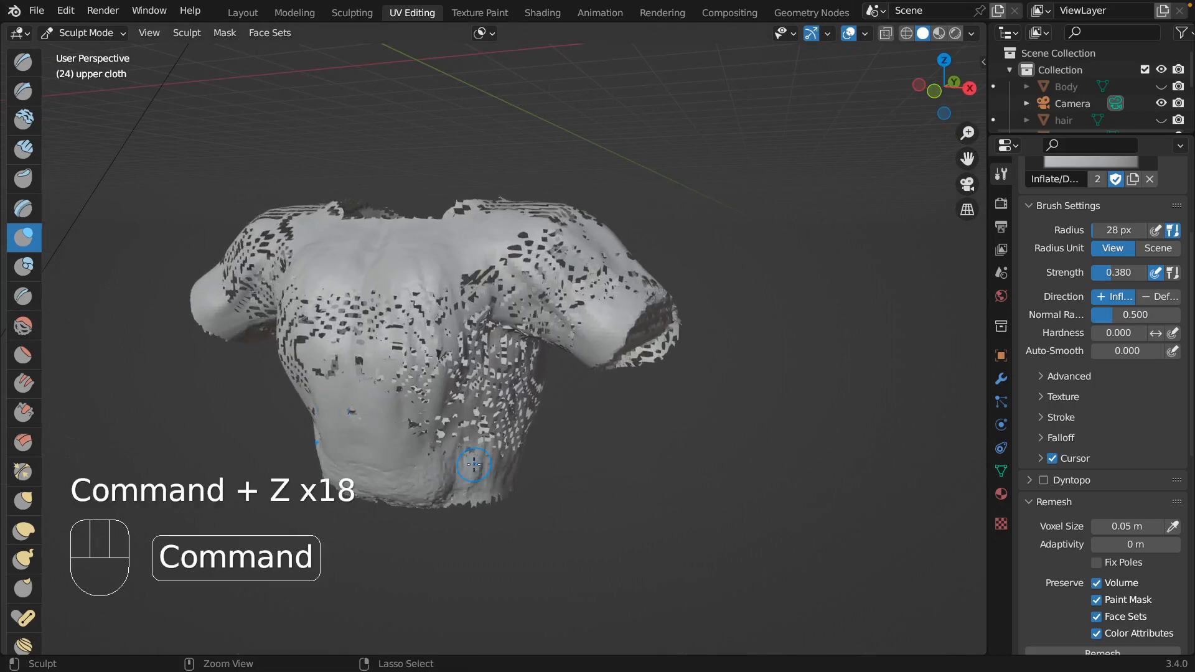
{"action": "key", "text": "super+z"}
{"action": "key", "text": "super+z"}
{"action": "key", "text": "super+z"}
{"action": "key", "text": "super+z"}
{"action": "key", "text": "super+z"}
{"action": "key", "text": "super+z"}
{"action": "key", "text": "super+z"}
{"action": "key", "text": "super+z"}
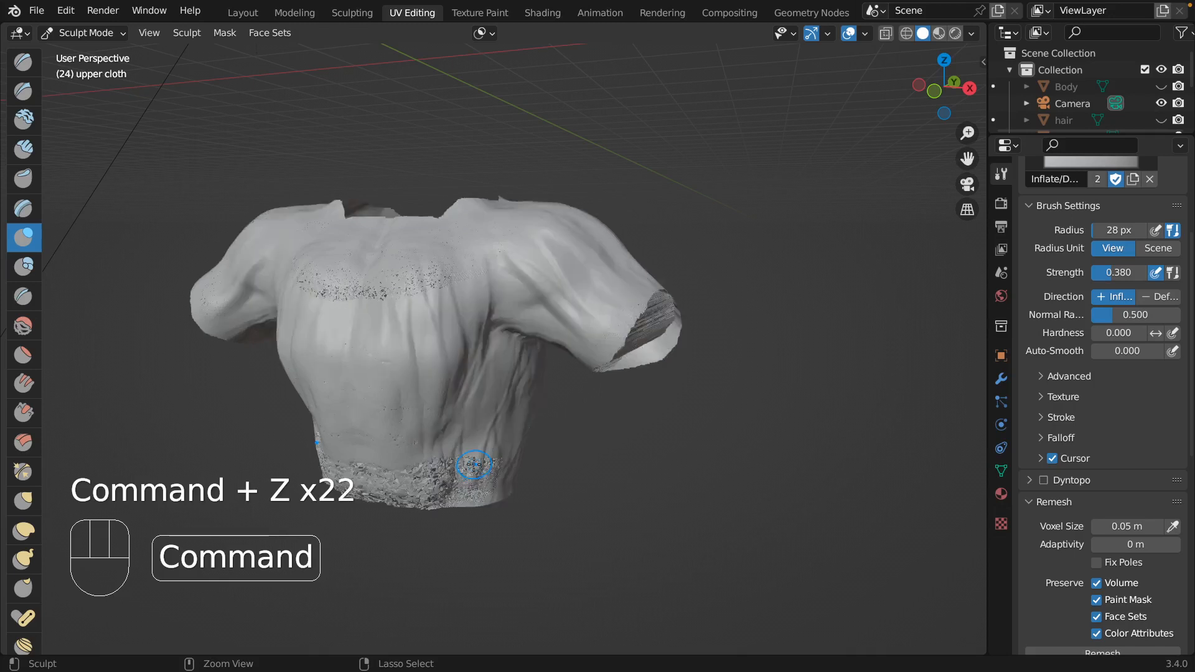
{"action": "key", "text": "super+z"}
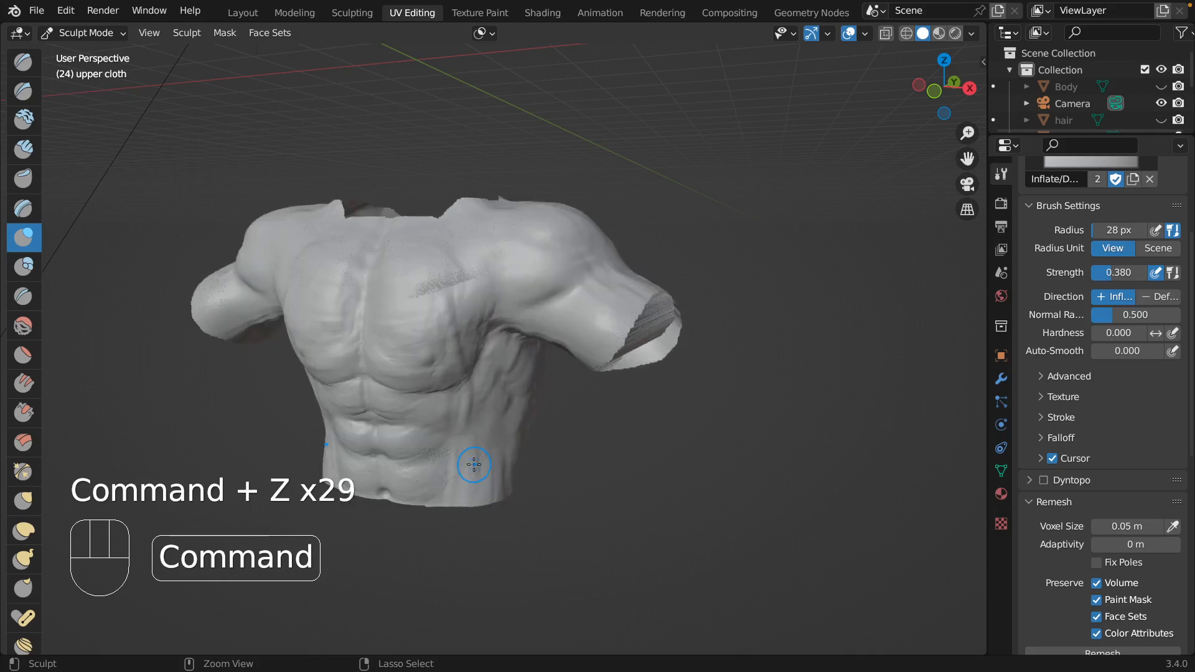
{"action": "key", "text": "super+z"}
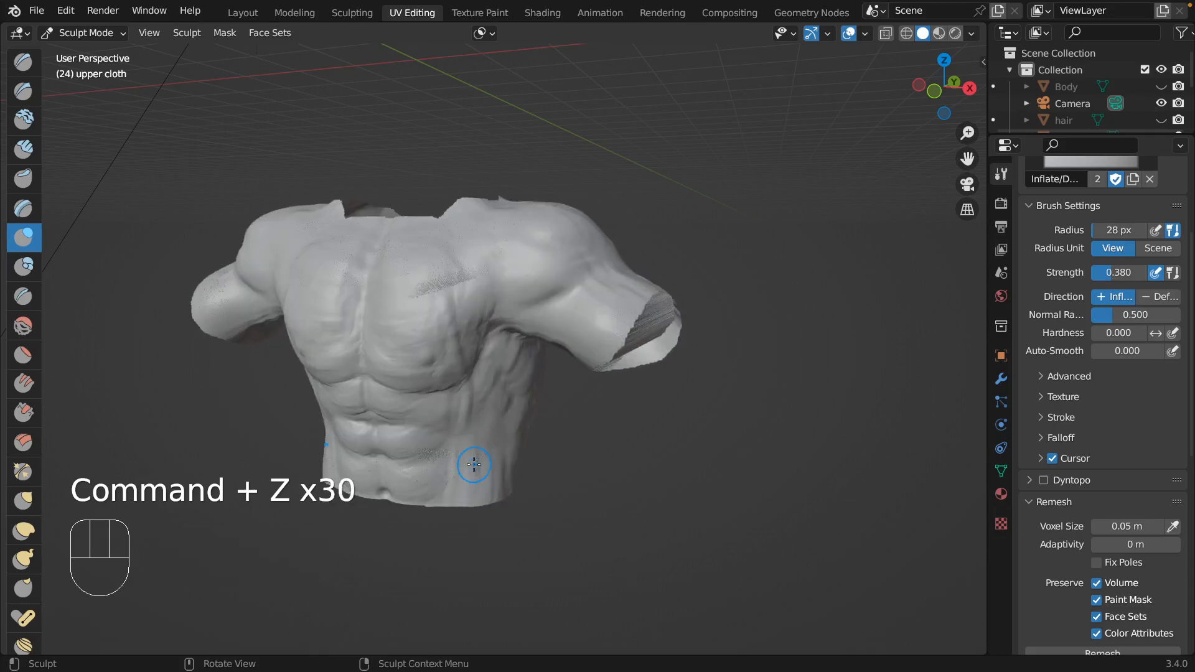
Set the remesh voxel size to 0.01 m and voxel remesh the upper cloth.
{"action": "scroll", "coordinate": [475, 463], "scroll_direction": "left", "scroll_amount": 10}
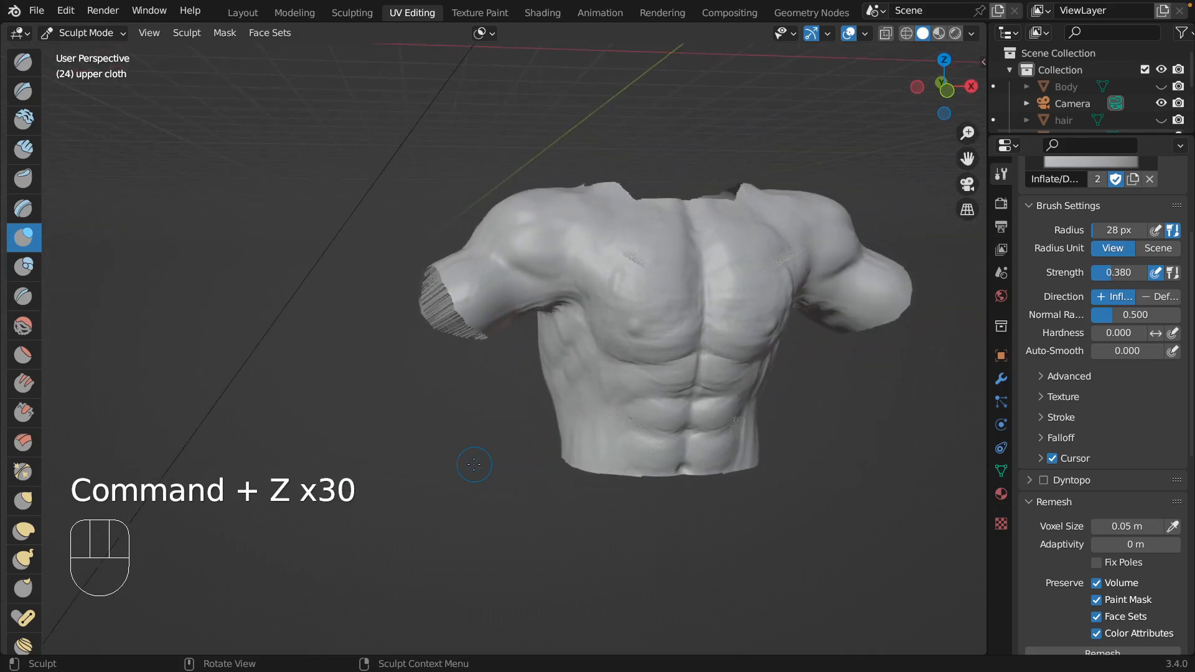
{"action": "right_click", "coordinate": [1124, 521]}
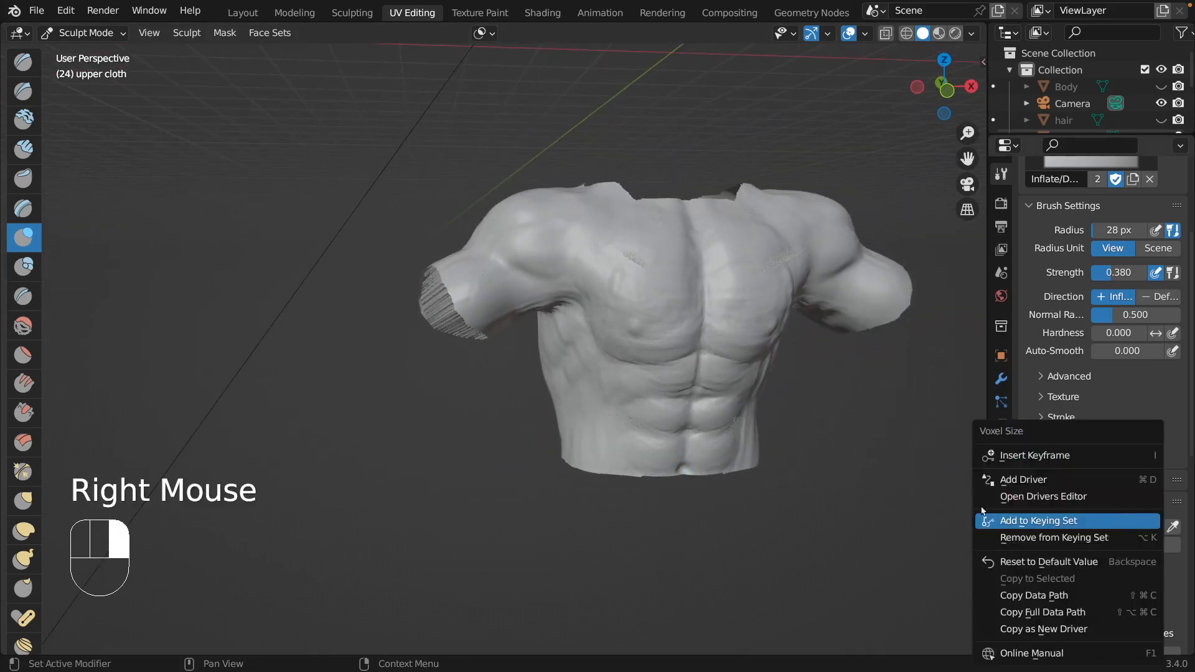
{"action": "scroll", "coordinate": [925, 491], "scroll_direction": "up", "scroll_amount": 1}
{"action": "left_click", "coordinate": [1122, 520]}
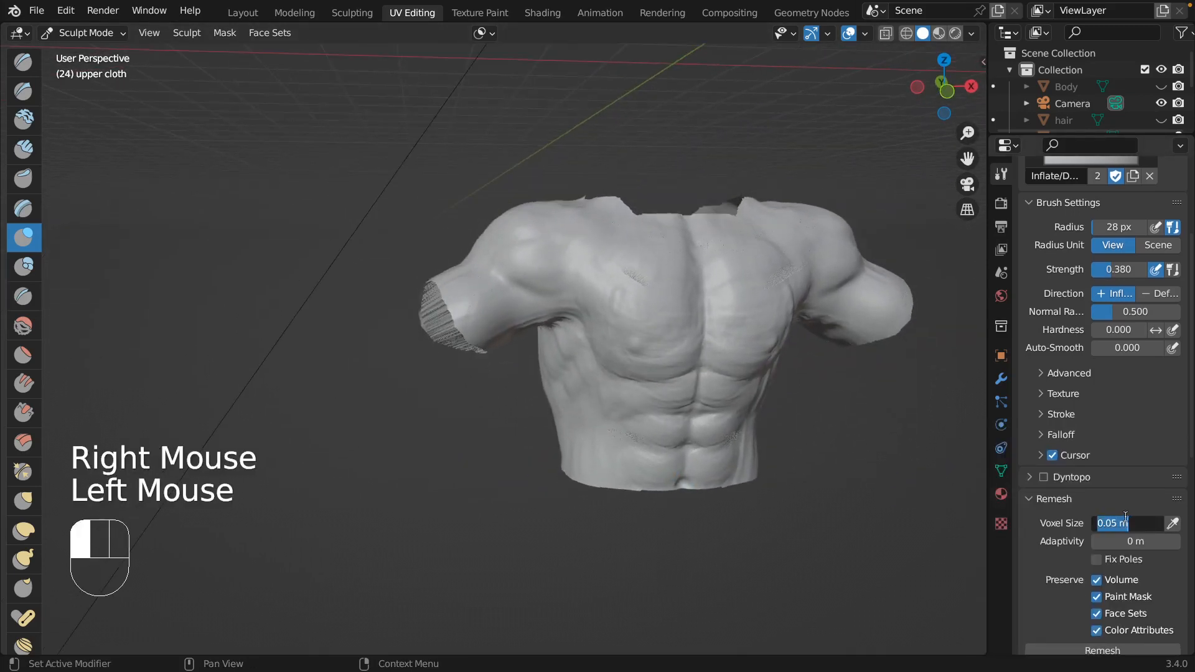
{"action": "key", "text": "Left"}
{"action": "key", "text": "BackSpace"}
{"action": "type", "text": "1"}
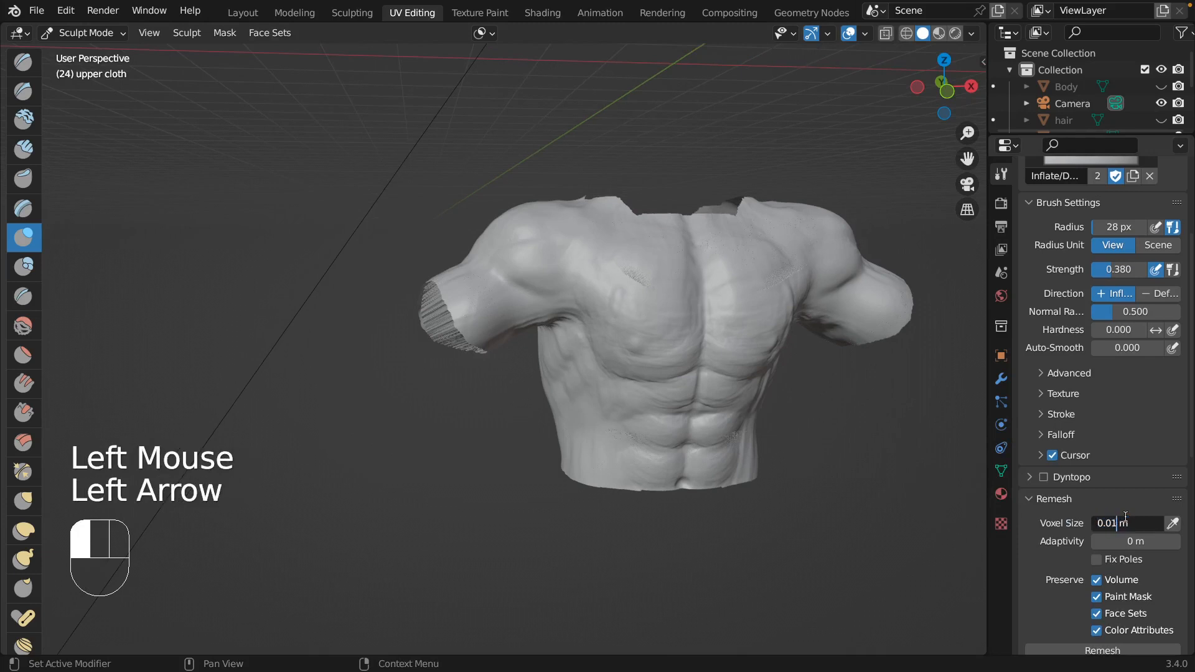
{"action": "left_click", "coordinate": [1072, 647]}
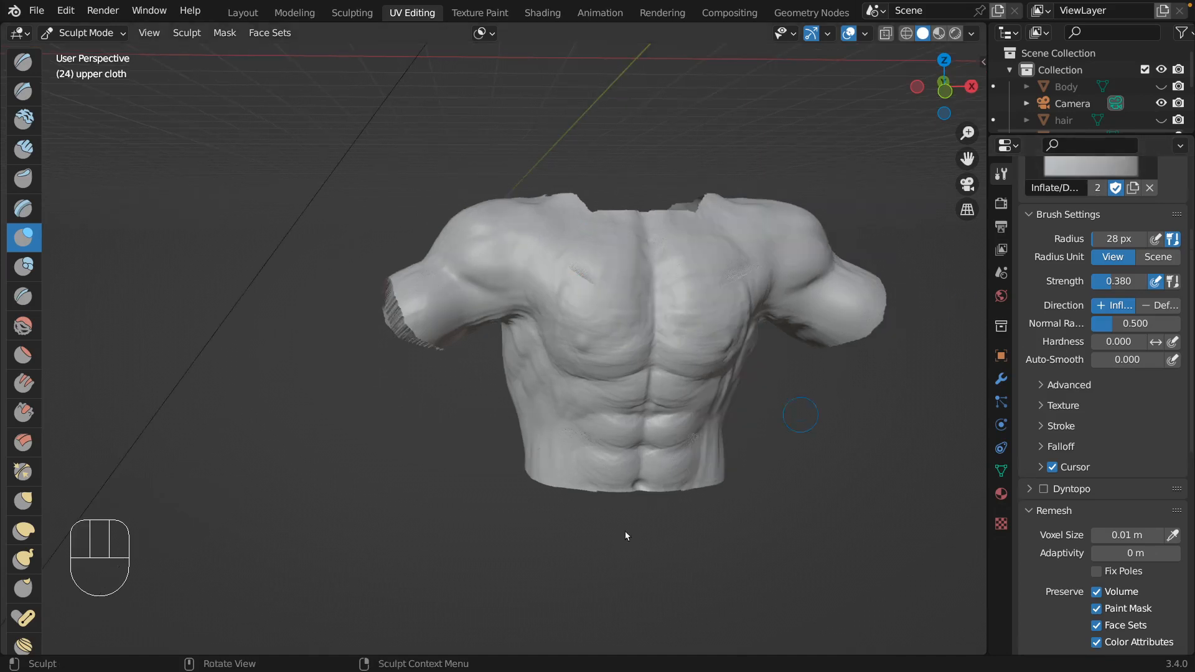
Switch to the Clay Strips brush and build up the front of the chest on the upper cloth.
{"action": "left_click_drag", "start_coordinate": [321, 471], "coordinate": [325, 459]}
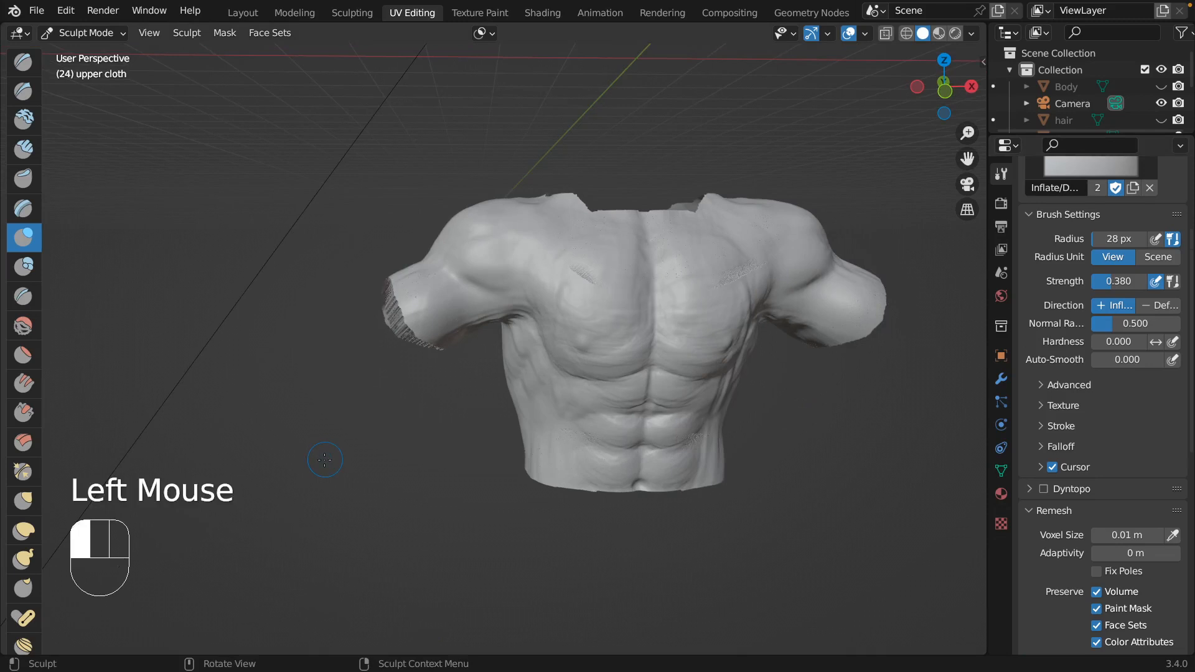
{"action": "left_click", "coordinate": [23, 150]}
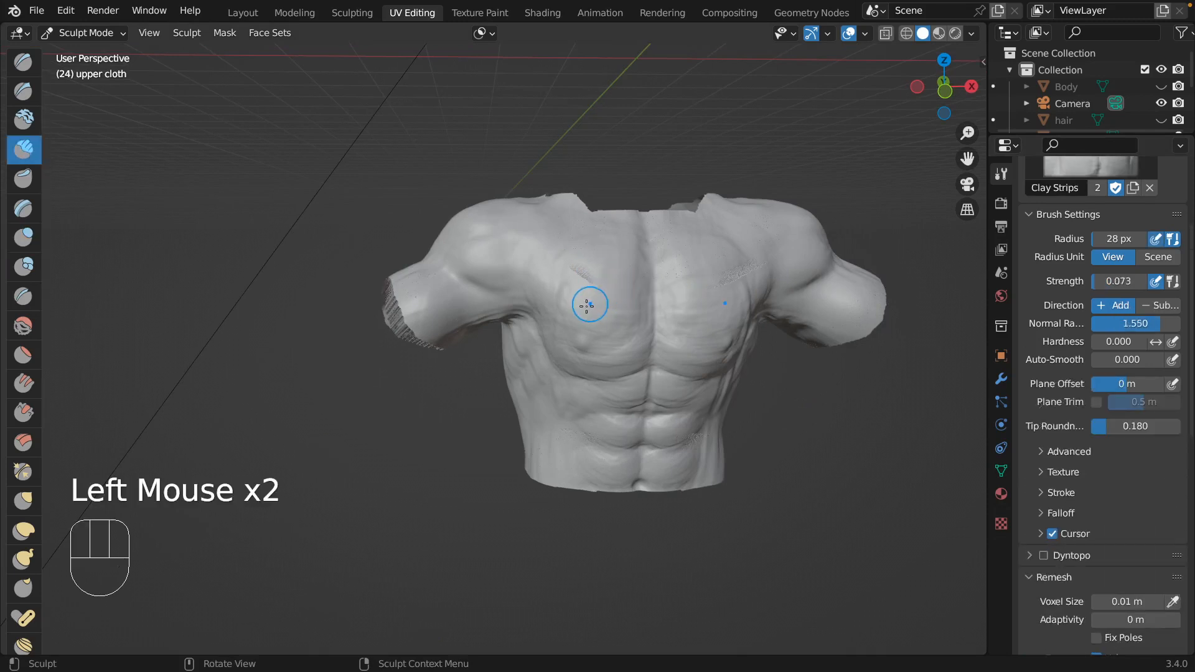
{"action": "left_click_drag", "start_coordinate": [588, 308], "coordinate": [580, 336]}
{"action": "left_click_drag", "start_coordinate": [575, 330], "coordinate": [581, 346]}
{"action": "scroll", "coordinate": [603, 360], "scroll_direction": "right", "scroll_amount": 4}
{"action": "scroll", "coordinate": [603, 360], "scroll_direction": "right", "scroll_amount": 1}
Set the Clay Strips strength to 0.149 and fill in the chest, abdomen and front sides of the upper cloth.
{"action": "key", "text": "shift+f"}
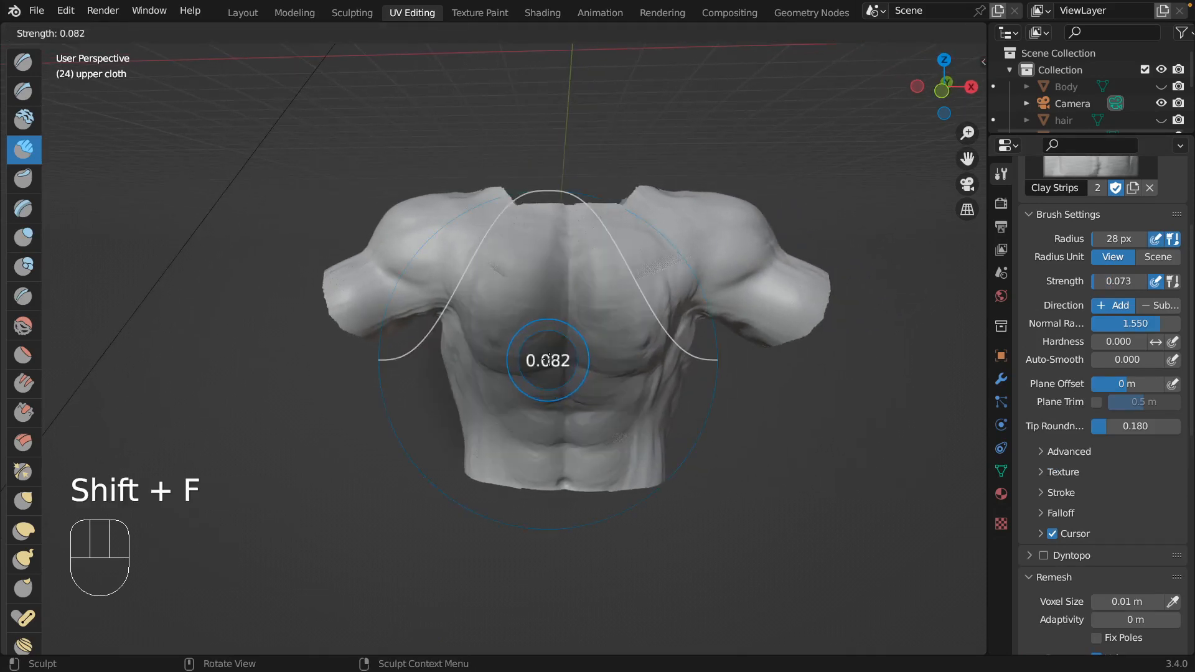
{"action": "left_click", "coordinate": [551, 334]}
{"action": "left_click_drag", "start_coordinate": [544, 305], "coordinate": [511, 307]}
{"action": "left_click_drag", "start_coordinate": [545, 318], "coordinate": [509, 325]}
{"action": "mouse_move", "coordinate": [541, 336]}
{"action": "left_mouse_down"}
{"action": "mouse_move", "coordinate": [499, 344]}
{"action": "mouse_move", "coordinate": [490, 438]}
{"action": "left_mouse_up"}
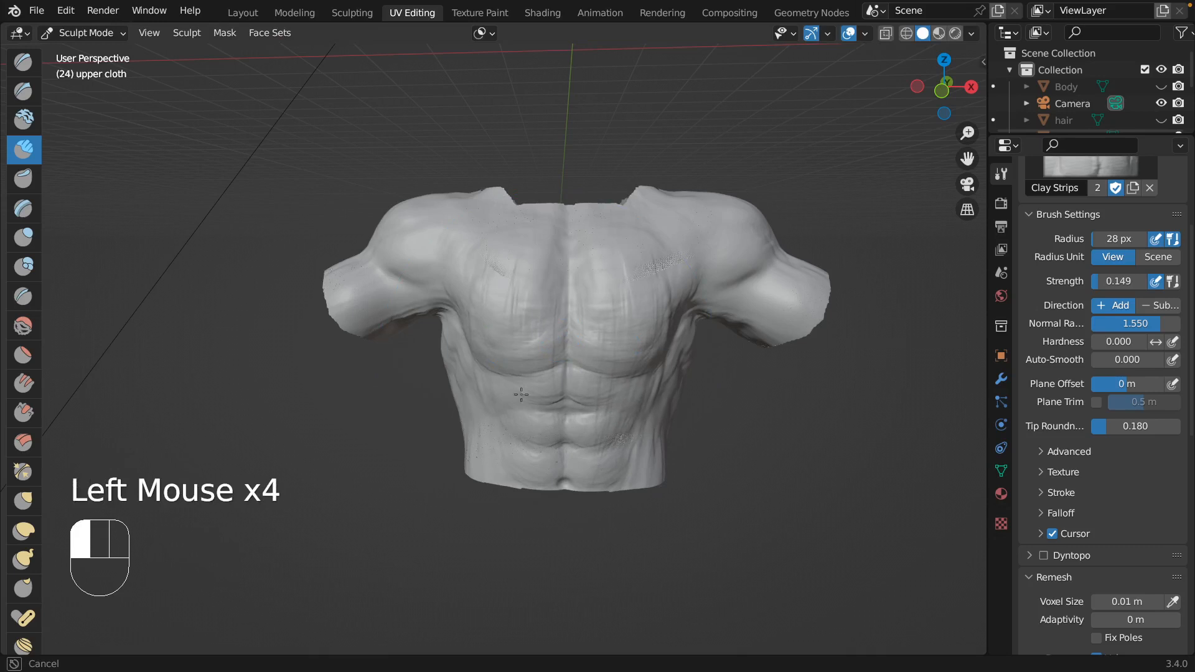
{"action": "mouse_move", "coordinate": [521, 395]}
{"action": "left_mouse_down"}
{"action": "mouse_move", "coordinate": [551, 375]}
{"action": "mouse_move", "coordinate": [558, 424]}
{"action": "mouse_move", "coordinate": [556, 395]}
{"action": "left_mouse_up"}
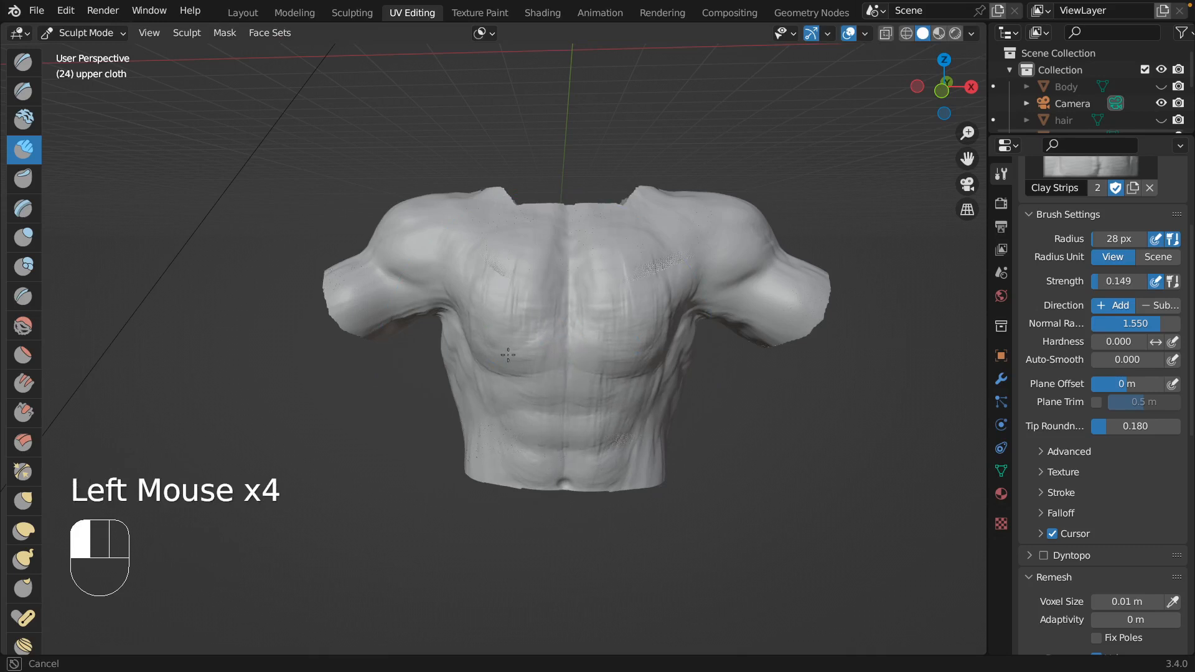
{"action": "mouse_move", "coordinate": [508, 354]}
{"action": "left_mouse_down"}
{"action": "mouse_move", "coordinate": [488, 396]}
{"action": "mouse_move", "coordinate": [524, 376]}
{"action": "left_mouse_up"}
{"action": "mouse_move", "coordinate": [560, 367]}
{"action": "left_mouse_down"}
{"action": "mouse_move", "coordinate": [611, 346]}
{"action": "mouse_move", "coordinate": [675, 350]}
{"action": "mouse_move", "coordinate": [698, 326]}
{"action": "left_mouse_up"}
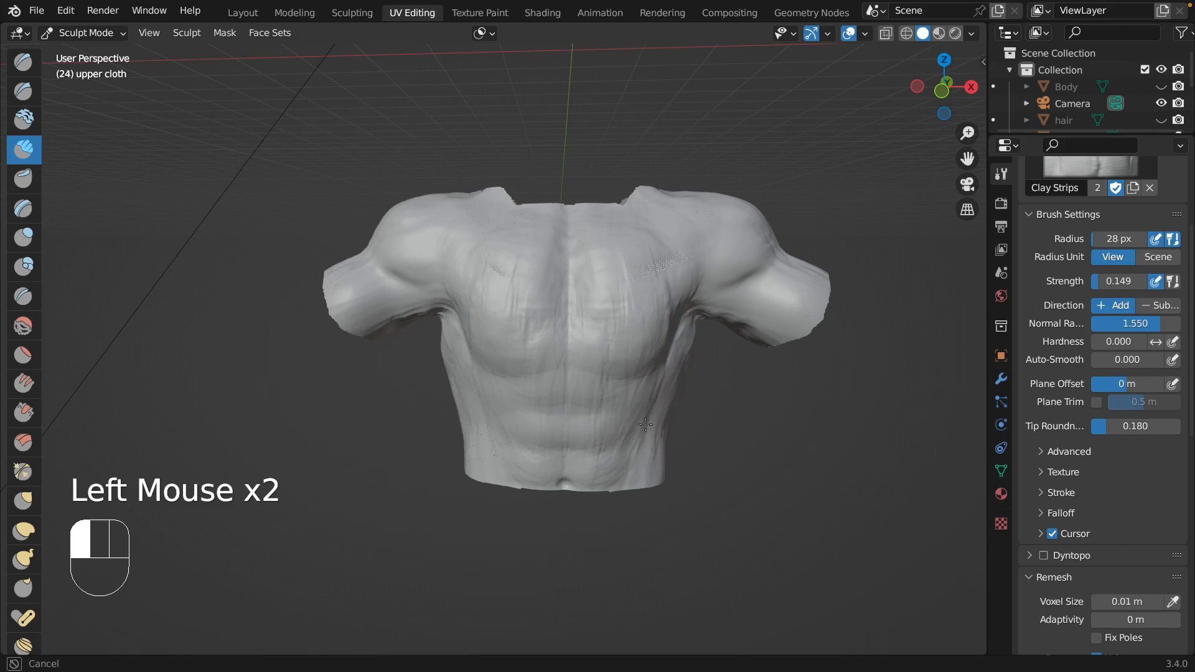
{"action": "left_click_drag", "start_coordinate": [496, 460], "coordinate": [486, 336]}
{"action": "middle_click_drag", "start_coordinate": [486, 336], "coordinate": [486, 336]}
Build up the back, rear sleeve and rear shoulder of the upper cloth with lengthwise Clay Strips strokes.
{"action": "scroll", "coordinate": [486, 336], "scroll_direction": "left", "scroll_amount": 10}
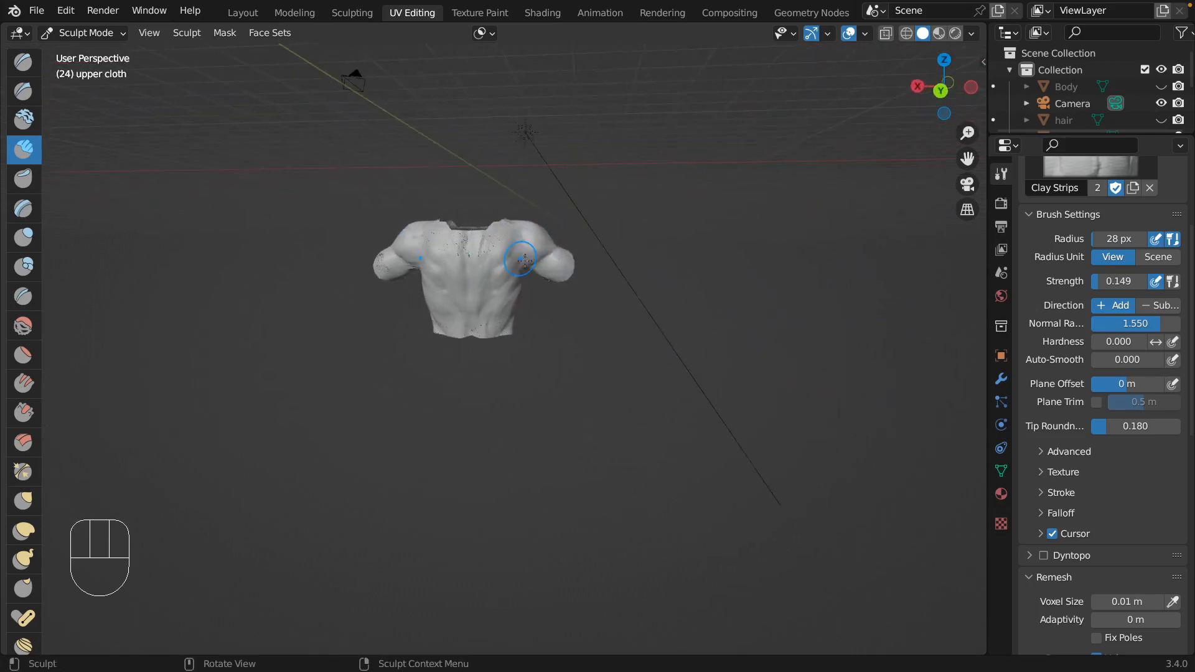
{"action": "mouse_move", "coordinate": [607, 332]}
{"action": "middle_mouse_down", "text": "shift"}
{"action": "mouse_move", "coordinate": [629, 453]}
{"action": "mouse_move", "coordinate": [612, 268]}
{"action": "middle_mouse_up", "text": "shift"}
{"action": "mouse_move", "coordinate": [461, 356]}
{"action": "left_mouse_down"}
{"action": "mouse_move", "coordinate": [471, 407]}
{"action": "mouse_move", "coordinate": [492, 397]}
{"action": "mouse_move", "coordinate": [439, 459]}
{"action": "mouse_move", "coordinate": [420, 376]}
{"action": "mouse_move", "coordinate": [380, 490]}
{"action": "left_mouse_up"}
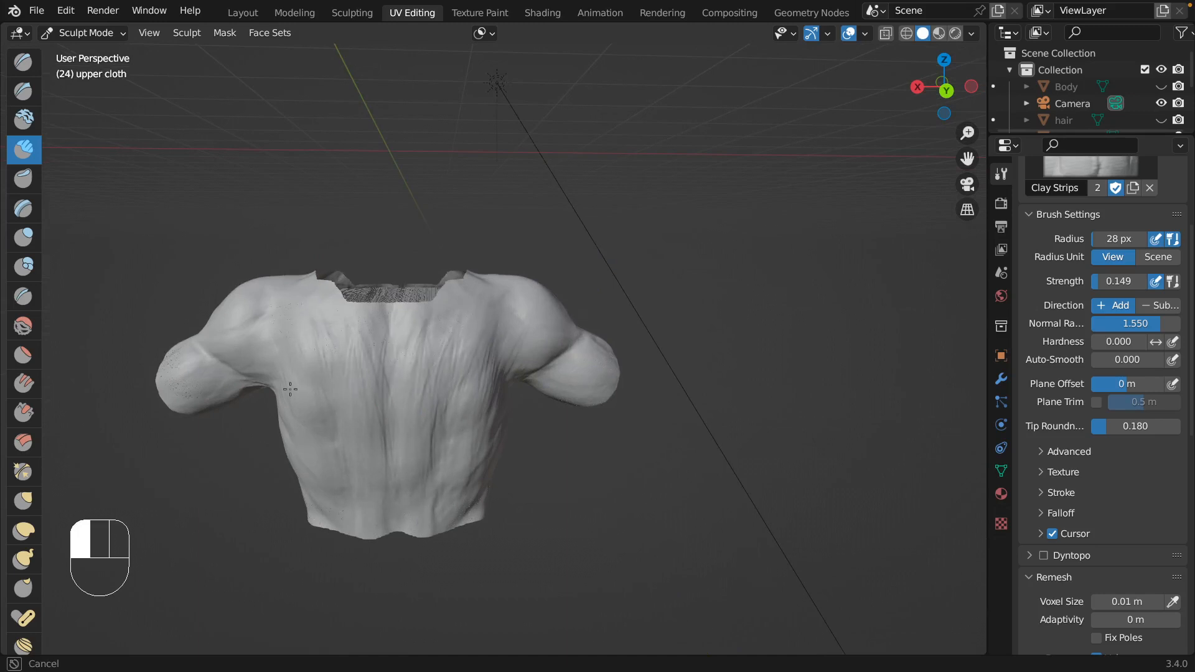
{"action": "left_click_drag", "start_coordinate": [293, 417], "coordinate": [307, 405]}
{"action": "mouse_move", "coordinate": [307, 405]}
{"action": "middle_mouse_down"}
{"action": "mouse_move", "coordinate": [320, 419]}
{"action": "mouse_move", "coordinate": [355, 411]}
{"action": "mouse_move", "coordinate": [300, 375]}
{"action": "middle_mouse_up"}
{"action": "mouse_move", "coordinate": [301, 375]}
{"action": "left_mouse_down"}
{"action": "mouse_move", "coordinate": [218, 392]}
{"action": "mouse_move", "coordinate": [245, 364]}
{"action": "left_mouse_up"}
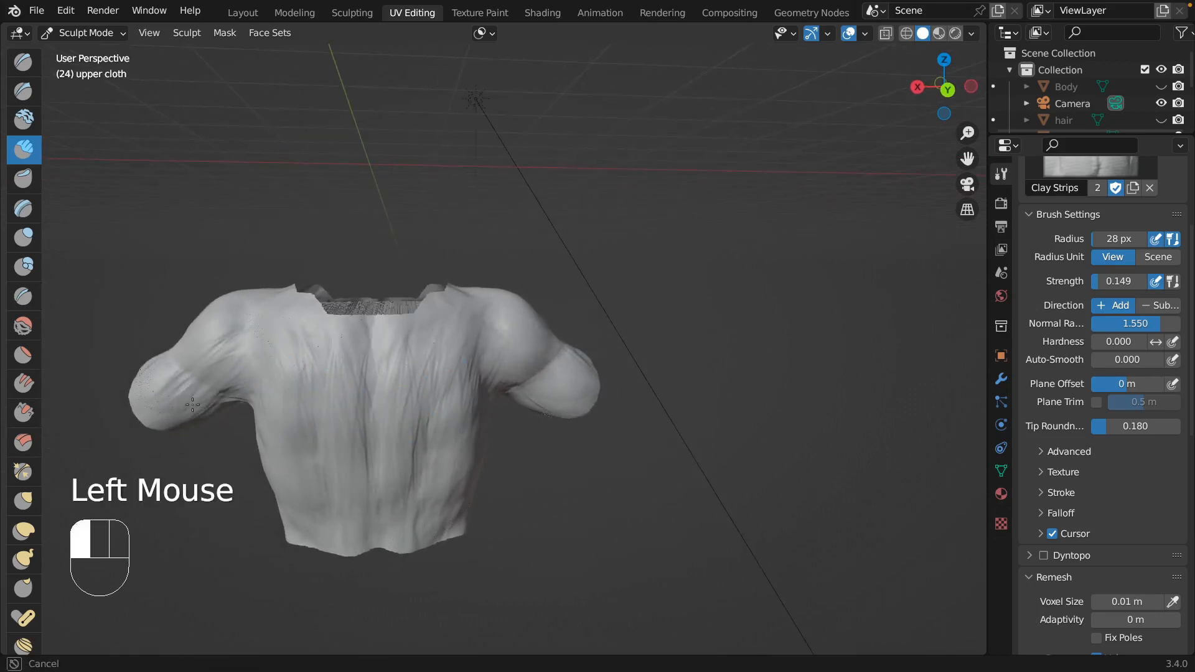
{"action": "left_click_drag", "start_coordinate": [193, 404], "coordinate": [215, 372]}
{"action": "mouse_move", "coordinate": [243, 318]}
{"action": "left_mouse_down"}
{"action": "mouse_move", "coordinate": [249, 300]}
{"action": "mouse_move", "coordinate": [351, 306]}
{"action": "left_mouse_up"}
Add crosswise Clay Strips strokes over the whole back and the rear shoulder to even out the muscle grooves.
{"action": "left_click_drag", "start_coordinate": [488, 315], "coordinate": [476, 315]}
{"action": "mouse_move", "coordinate": [476, 315]}
{"action": "middle_mouse_down"}
{"action": "mouse_move", "coordinate": [480, 341]}
{"action": "mouse_move", "coordinate": [688, 301]}
{"action": "mouse_move", "coordinate": [720, 364]}
{"action": "mouse_move", "coordinate": [710, 395]}
{"action": "mouse_move", "coordinate": [778, 317]}
{"action": "mouse_move", "coordinate": [775, 267]}
{"action": "mouse_move", "coordinate": [837, 256]}
{"action": "middle_mouse_up"}
{"action": "mouse_move", "coordinate": [837, 255]}
{"action": "middle_mouse_down", "text": "shift"}
{"action": "mouse_move", "coordinate": [867, 246]}
{"action": "mouse_move", "coordinate": [859, 273]}
{"action": "mouse_move", "coordinate": [814, 312]}
{"action": "middle_mouse_up", "text": "shift"}
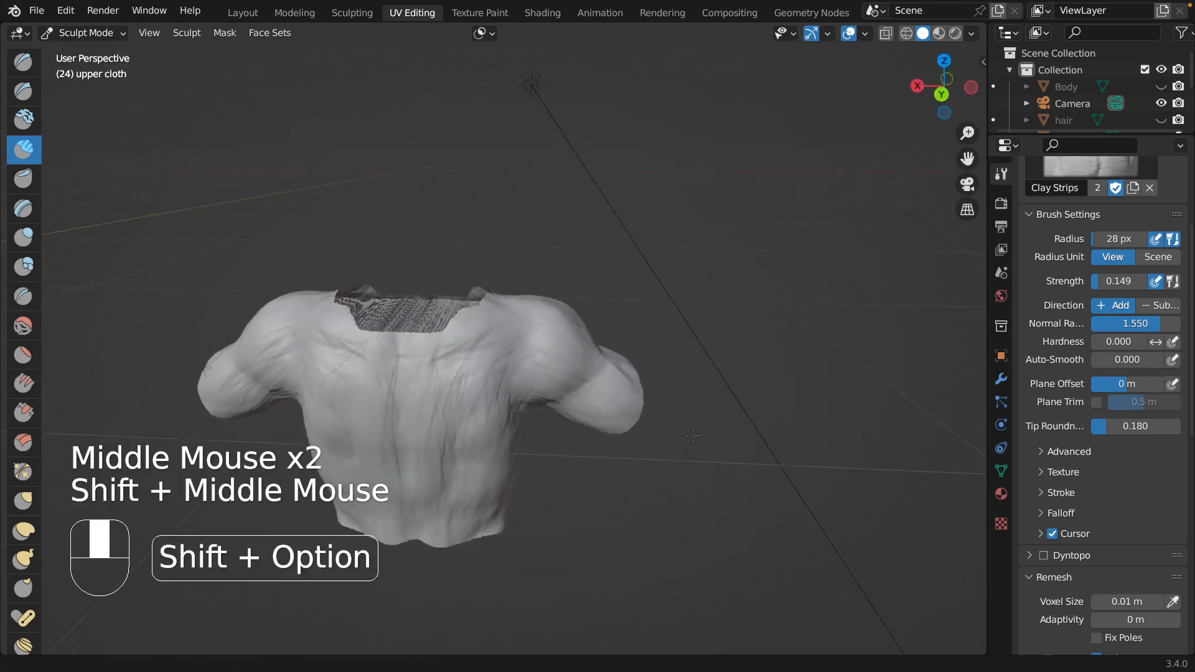
{"action": "mouse_move", "coordinate": [567, 351]}
{"action": "left_mouse_down"}
{"action": "mouse_move", "coordinate": [589, 343]}
{"action": "mouse_move", "coordinate": [496, 328]}
{"action": "mouse_move", "coordinate": [523, 318]}
{"action": "mouse_move", "coordinate": [337, 380]}
{"action": "mouse_move", "coordinate": [340, 427]}
{"action": "left_mouse_up"}
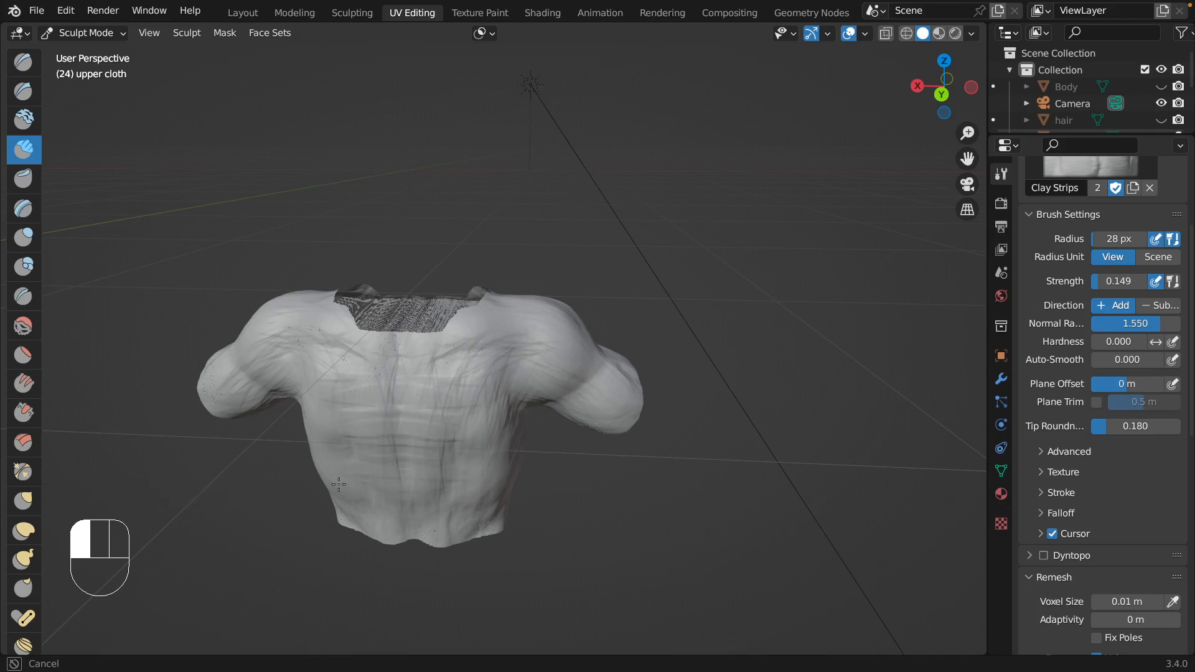
{"action": "mouse_move", "coordinate": [339, 484]}
{"action": "left_mouse_down"}
{"action": "mouse_move", "coordinate": [358, 511]}
{"action": "mouse_move", "coordinate": [390, 524]}
{"action": "left_mouse_up"}
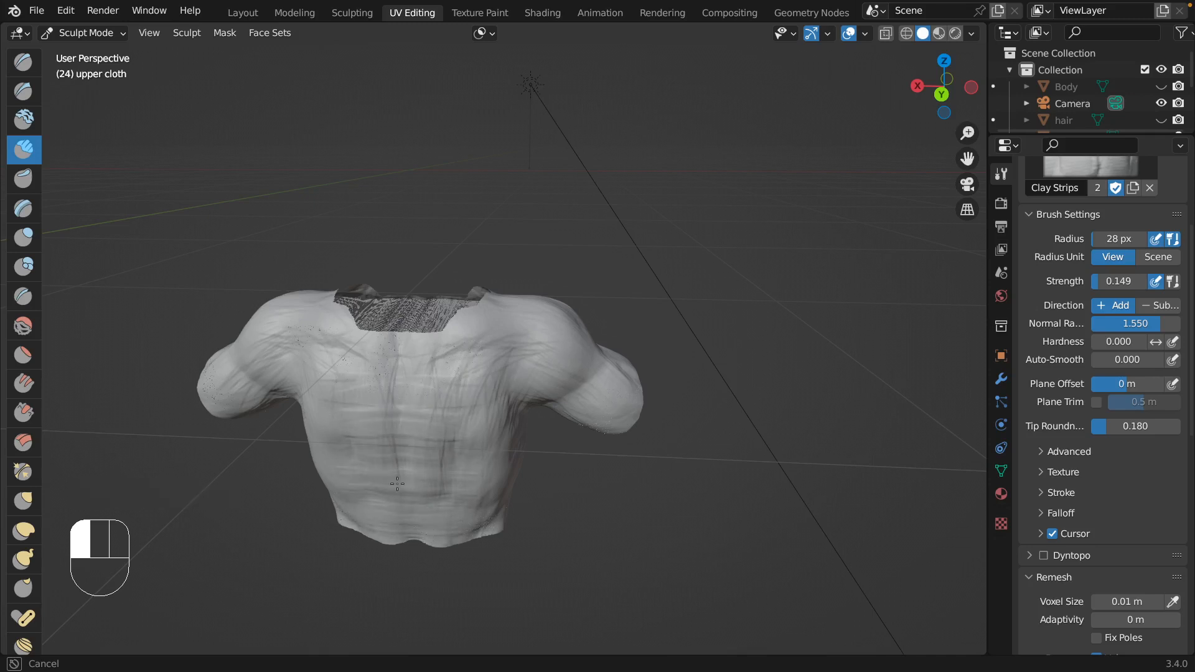
{"action": "mouse_move", "coordinate": [397, 484]}
{"action": "left_mouse_down"}
{"action": "mouse_move", "coordinate": [474, 469]}
{"action": "mouse_move", "coordinate": [313, 408]}
{"action": "mouse_move", "coordinate": [429, 396]}
{"action": "left_mouse_up"}
{"action": "left_click_drag", "start_coordinate": [336, 387], "coordinate": [291, 323]}
{"action": "mouse_move", "coordinate": [239, 375]}
{"action": "left_mouse_down"}
{"action": "mouse_move", "coordinate": [243, 394]}
{"action": "mouse_move", "coordinate": [319, 358]}
{"action": "mouse_move", "coordinate": [259, 332]}
{"action": "left_mouse_up"}
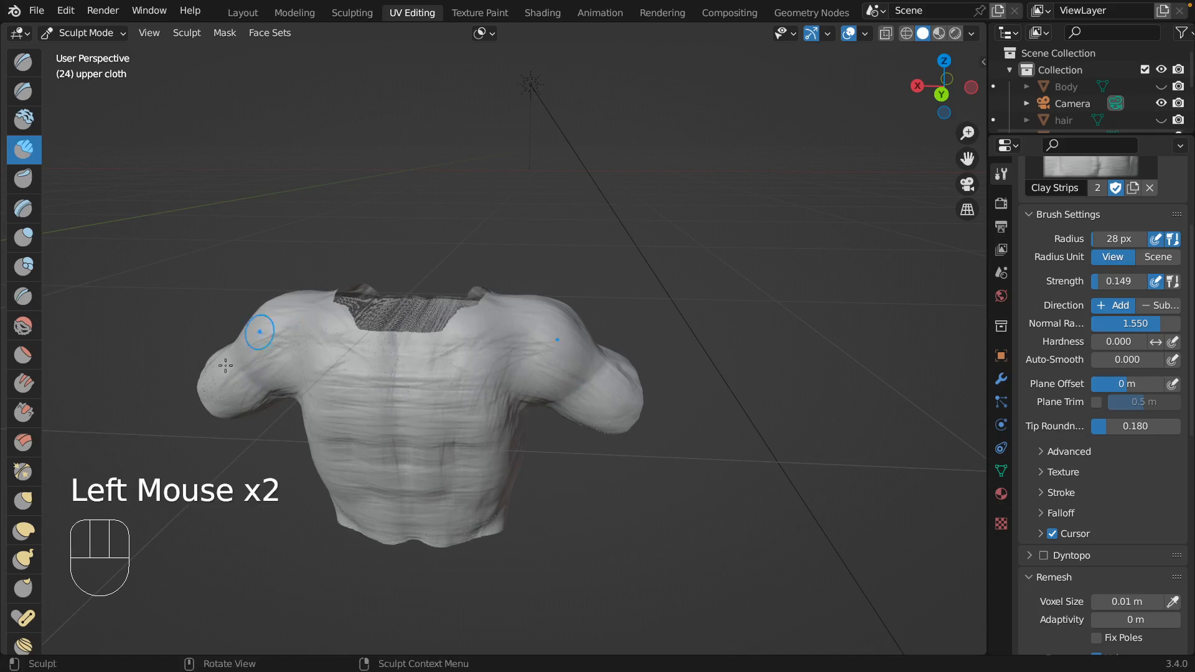
Build up the outer side of the upper cloth around the shoulder, underarm crease and sleeve.
{"action": "middle_click_drag", "start_coordinate": [539, 356], "coordinate": [456, 243]}
{"action": "mouse_move", "coordinate": [458, 244]}
{"action": "left_mouse_down"}
{"action": "mouse_move", "coordinate": [421, 237]}
{"action": "mouse_move", "coordinate": [440, 230]}
{"action": "left_mouse_up"}
{"action": "middle_click_drag", "start_coordinate": [861, 371], "coordinate": [777, 385], "text": "shift"}
{"action": "middle_click_drag", "start_coordinate": [777, 384], "coordinate": [665, 416]}
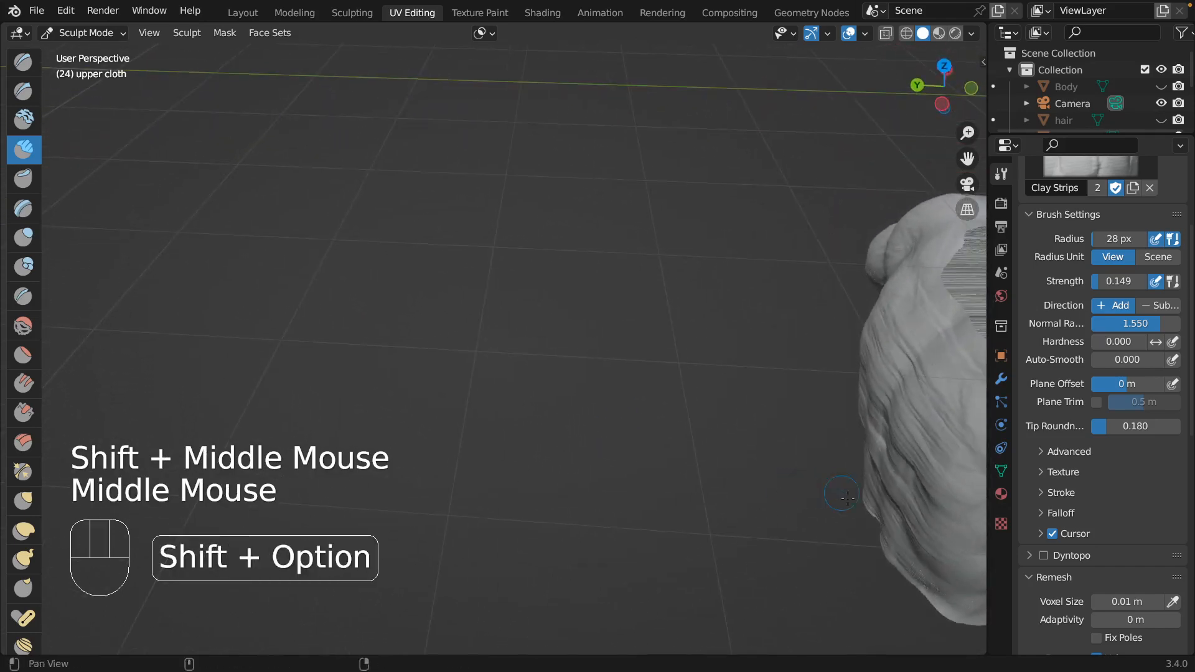
{"action": "middle_click_drag", "start_coordinate": [648, 473], "coordinate": [349, 436], "text": "shift"}
{"action": "middle_click_drag", "start_coordinate": [626, 465], "coordinate": [579, 408], "text": "shift"}
{"action": "left_click_drag", "start_coordinate": [585, 406], "coordinate": [587, 411]}
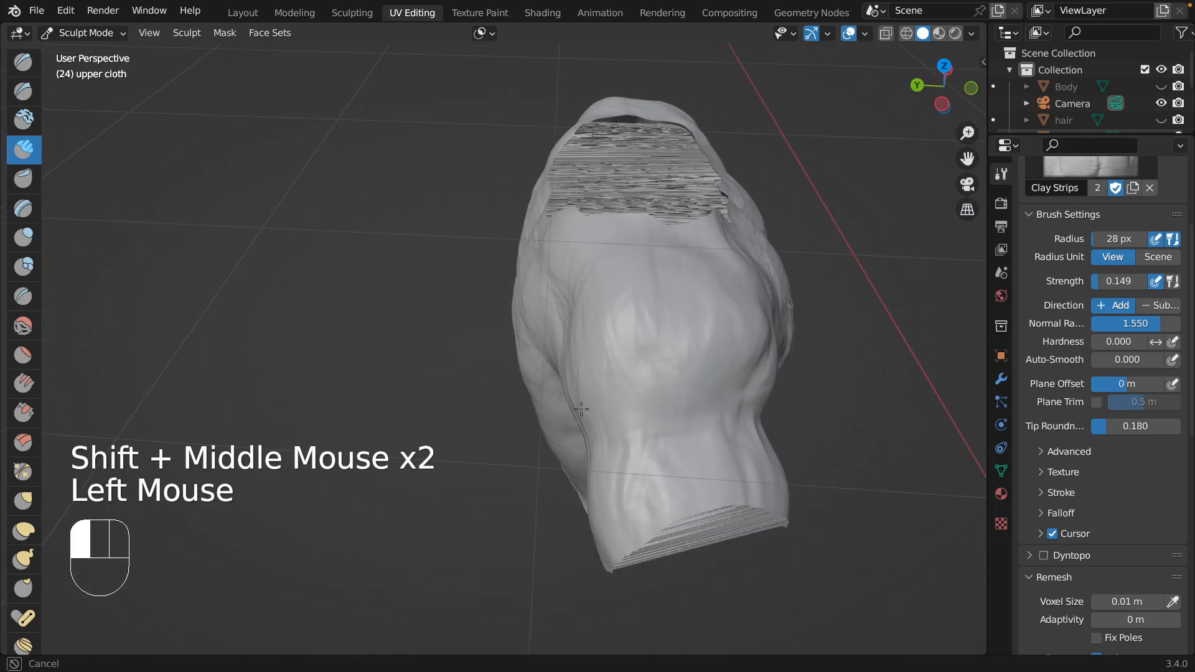
{"action": "mouse_move", "coordinate": [596, 476]}
{"action": "left_mouse_down"}
{"action": "mouse_move", "coordinate": [572, 403]}
{"action": "mouse_move", "coordinate": [629, 352]}
{"action": "mouse_move", "coordinate": [650, 470]}
{"action": "mouse_move", "coordinate": [685, 407]}
{"action": "left_mouse_up"}
Build up the front shoulder and sleeve, and fill the groove down the centre of the chest.
{"action": "mouse_move", "coordinate": [697, 404]}
{"action": "middle_mouse_down", "text": "alt"}
{"action": "mouse_move", "coordinate": [763, 435]}
{"action": "mouse_move", "coordinate": [724, 400]}
{"action": "mouse_move", "coordinate": [838, 565]}
{"action": "mouse_move", "coordinate": [619, 392]}
{"action": "mouse_move", "coordinate": [394, 285]}
{"action": "middle_mouse_up", "text": "alt"}
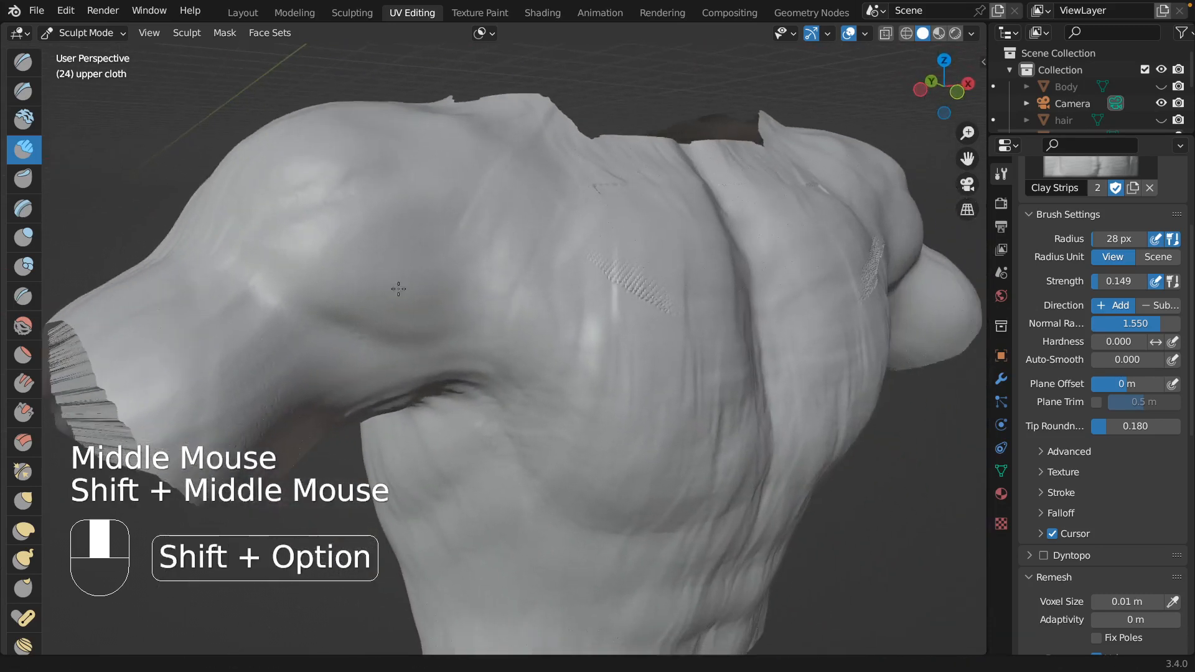
{"action": "mouse_move", "coordinate": [377, 270]}
{"action": "left_mouse_down"}
{"action": "mouse_move", "coordinate": [417, 292]}
{"action": "mouse_move", "coordinate": [433, 346]}
{"action": "left_mouse_up"}
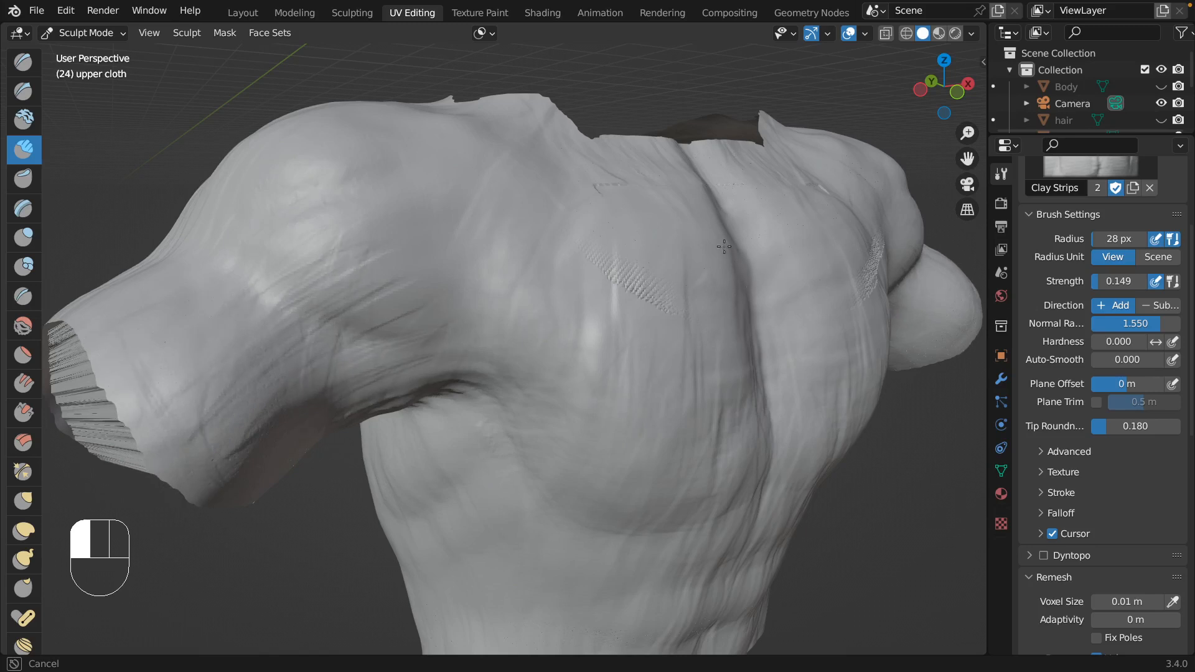
{"action": "left_click_drag", "start_coordinate": [660, 270], "coordinate": [669, 296]}
{"action": "mouse_move", "coordinate": [797, 429]}
{"action": "middle_mouse_down", "text": "alt"}
{"action": "mouse_move", "coordinate": [669, 361]}
{"action": "mouse_move", "coordinate": [737, 386]}
{"action": "mouse_move", "coordinate": [727, 388]}
{"action": "middle_mouse_up", "text": "alt"}
{"action": "left_click_drag", "start_coordinate": [674, 436], "coordinate": [747, 297]}
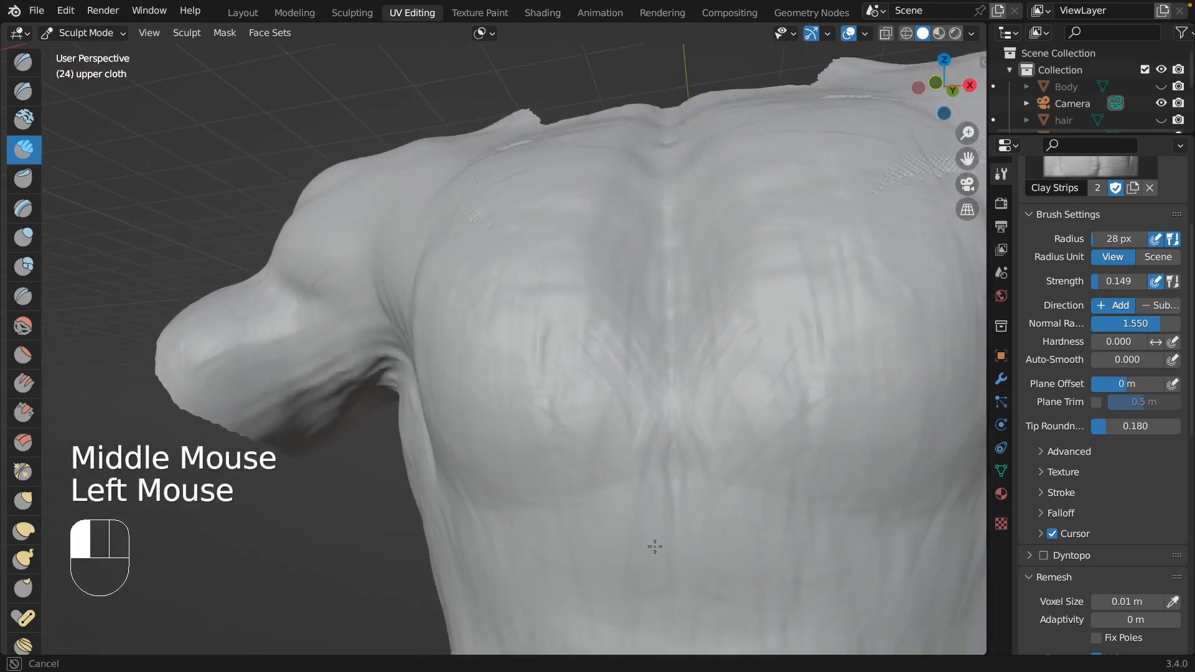
{"action": "left_click_drag", "start_coordinate": [655, 546], "coordinate": [760, 522]}
Fill the navel and build up the lower abdomen and waist of the upper cloth with Clay Strips.
{"action": "mouse_move", "coordinate": [837, 528]}
{"action": "middle_mouse_down", "text": "shift"}
{"action": "mouse_move", "coordinate": [754, 347]}
{"action": "mouse_move", "coordinate": [612, 381]}
{"action": "middle_mouse_up", "text": "shift"}
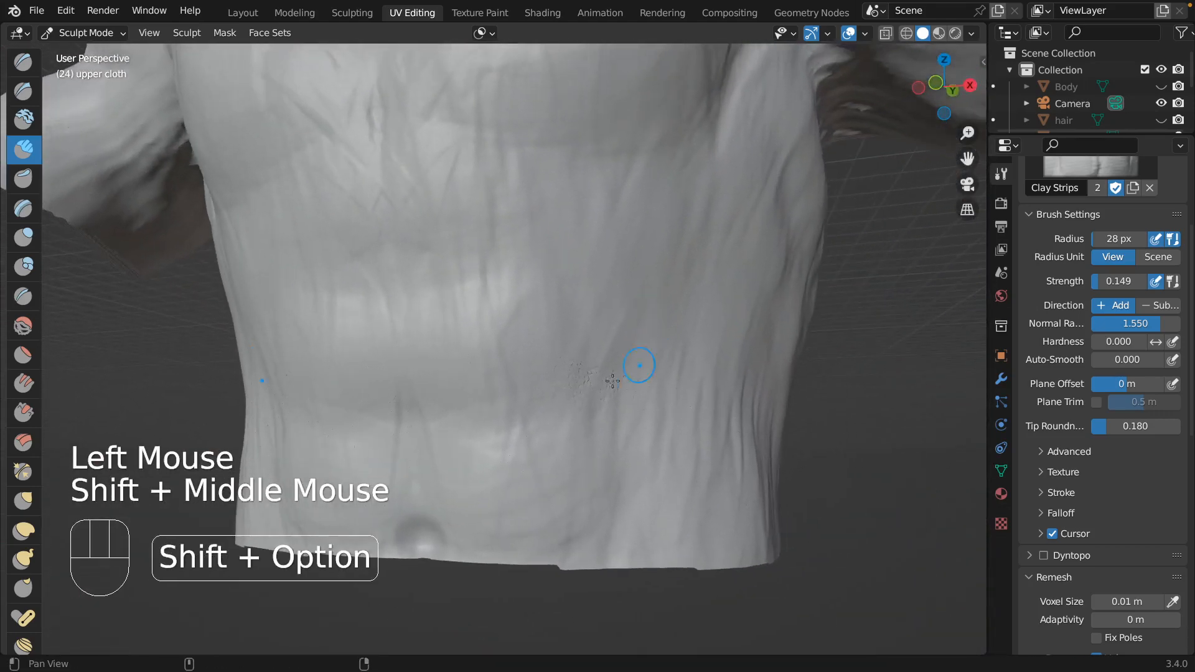
{"action": "mouse_move", "coordinate": [408, 480]}
{"action": "left_mouse_down"}
{"action": "mouse_move", "coordinate": [378, 489]}
{"action": "mouse_move", "coordinate": [429, 527]}
{"action": "left_mouse_up"}
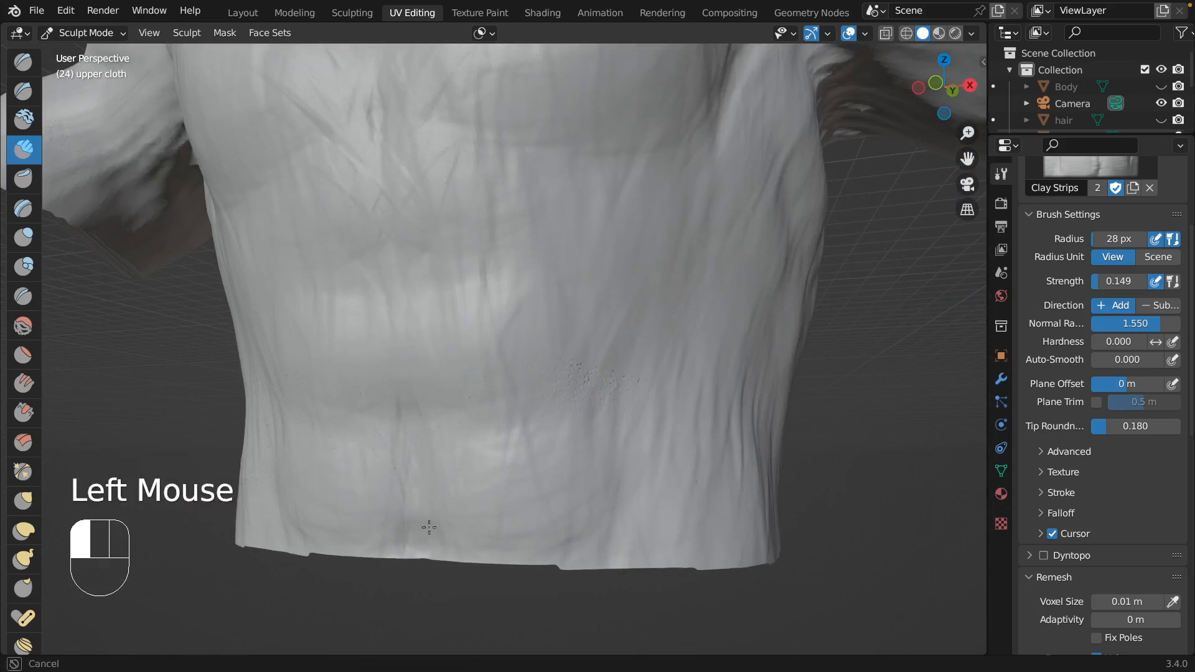
{"action": "left_click_drag", "start_coordinate": [365, 320], "coordinate": [265, 306]}
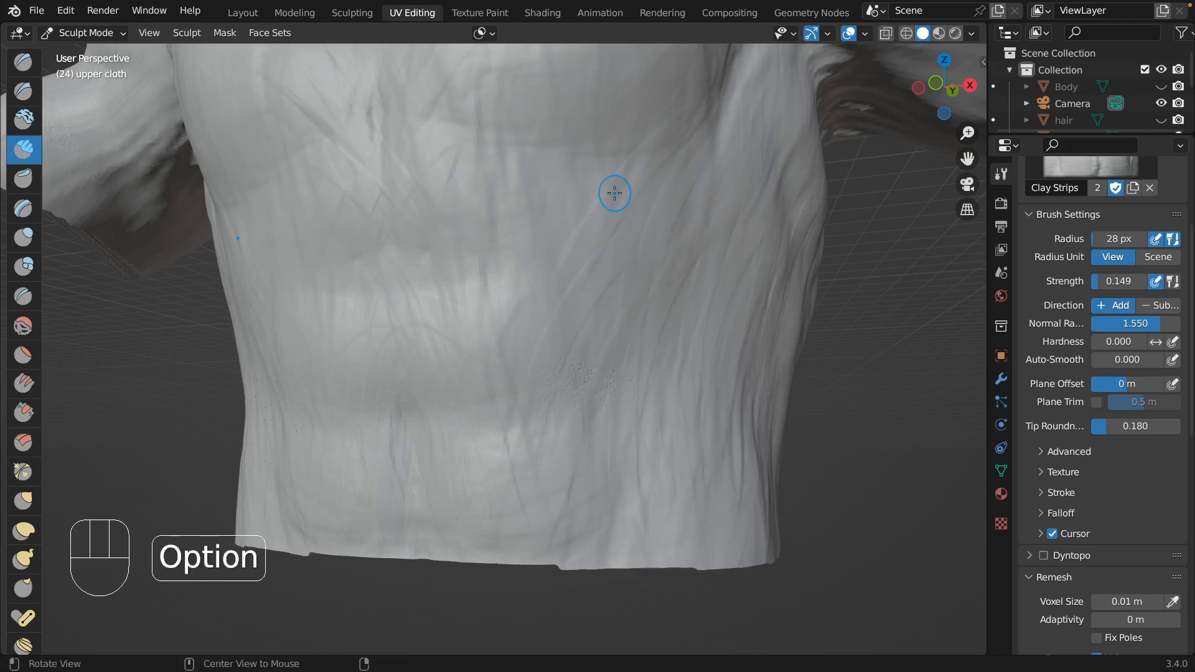
Show the Body object in the viewport, toggling its visibility to compare it with the upper cloth.
{"action": "mouse_move", "coordinate": [614, 193]}
{"action": "middle_mouse_down", "text": "shift"}
{"action": "mouse_move", "coordinate": [598, 243]}
{"action": "mouse_move", "coordinate": [529, 287]}
{"action": "middle_mouse_up", "text": "shift"}
{"action": "mouse_move", "coordinate": [785, 324]}
{"action": "middle_mouse_down", "text": "ctrl"}
{"action": "mouse_move", "coordinate": [788, 362]}
{"action": "mouse_move", "coordinate": [698, 520]}
{"action": "middle_mouse_up", "text": "ctrl"}
{"action": "middle_click_drag", "start_coordinate": [713, 374], "coordinate": [766, 425]}
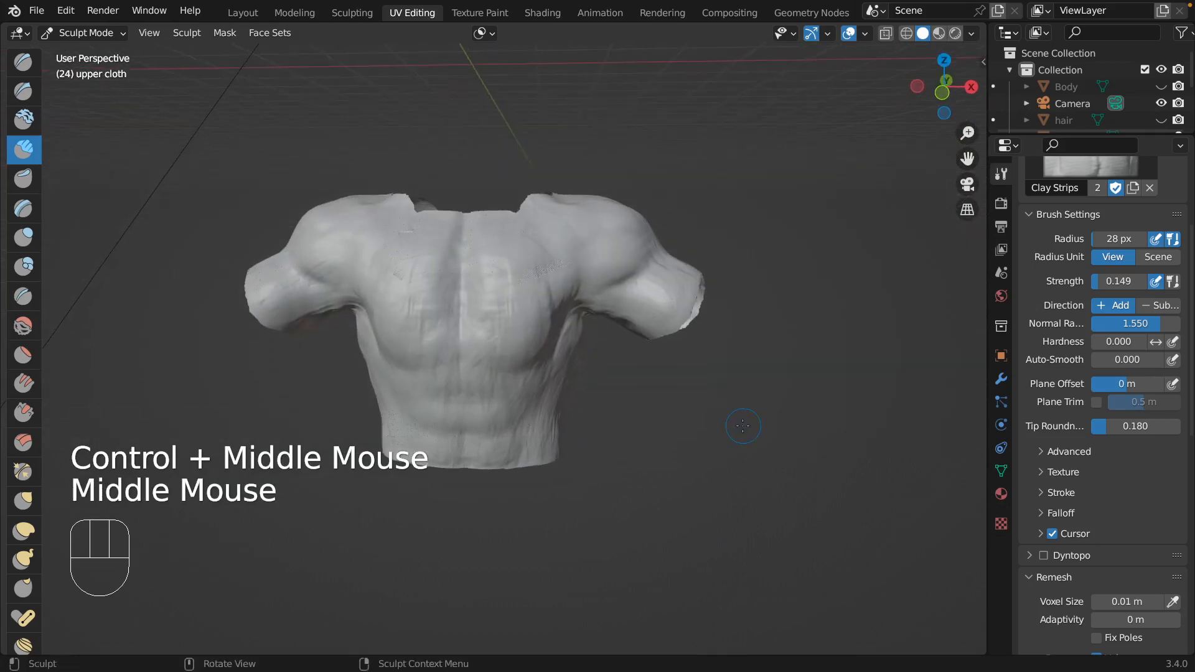
{"action": "left_click", "coordinate": [1160, 87]}
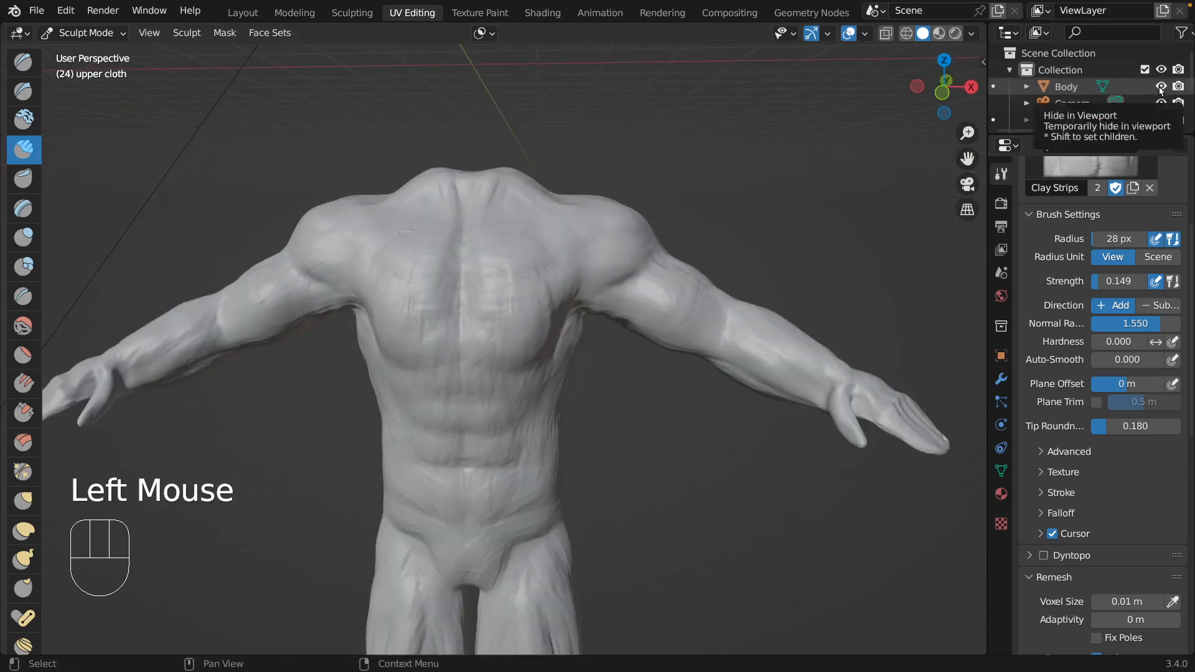
{"action": "left_click", "coordinate": [1161, 87]}
{"action": "left_click", "coordinate": [1161, 87]}
{"action": "left_click", "coordinate": [1160, 87]}
{"action": "left_click", "coordinate": [1161, 87]}
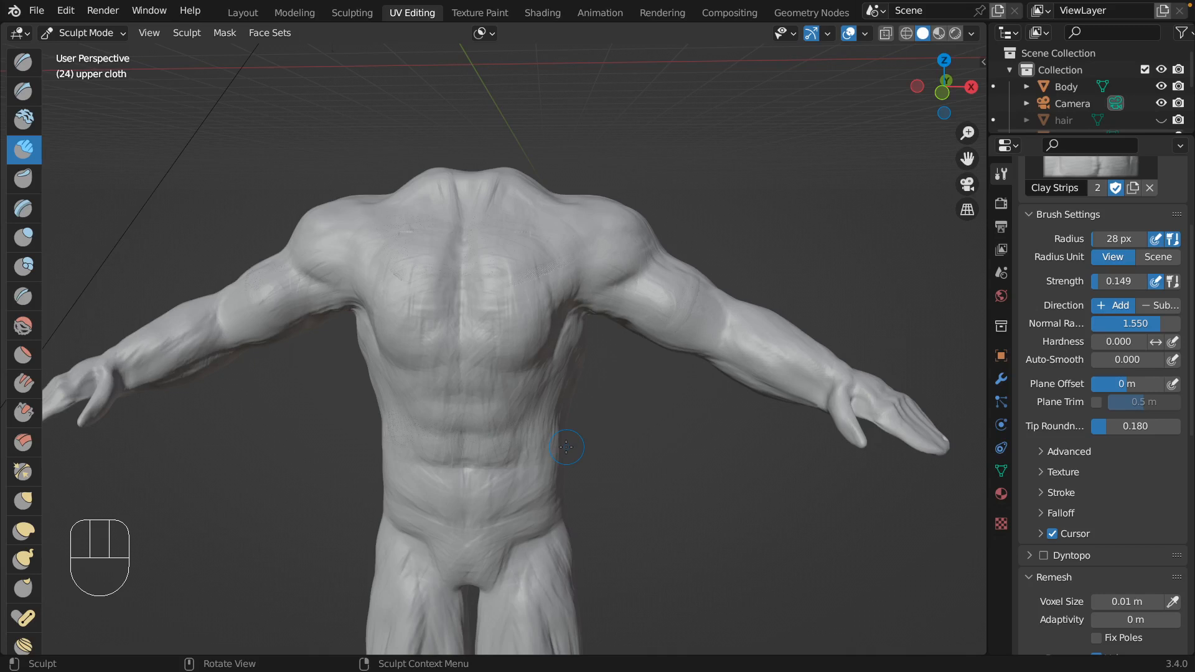
Build up a raised hem band across the front lower edge of the upper cloth while the Body is hidden.
{"action": "left_click", "coordinate": [1162, 87]}
{"action": "left_click", "coordinate": [390, 447]}
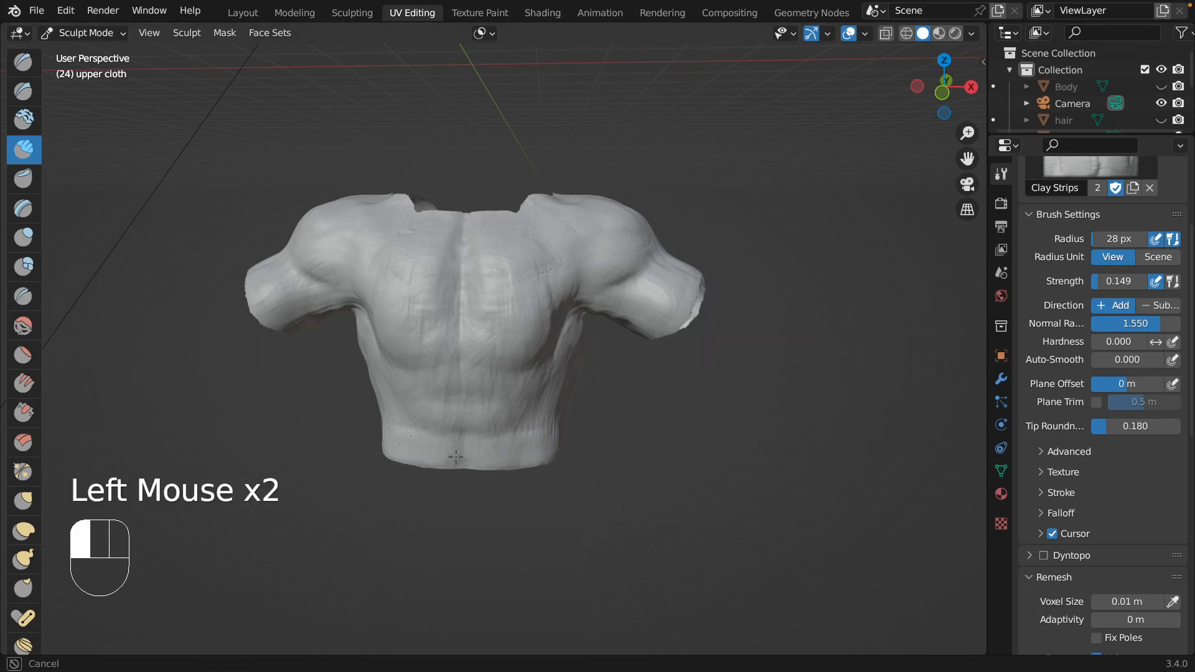
{"action": "mouse_move", "coordinate": [386, 443]}
{"action": "left_mouse_down"}
{"action": "mouse_move", "coordinate": [512, 438]}
{"action": "mouse_move", "coordinate": [520, 448]}
{"action": "left_mouse_up"}
{"action": "left_click", "coordinate": [1161, 87]}
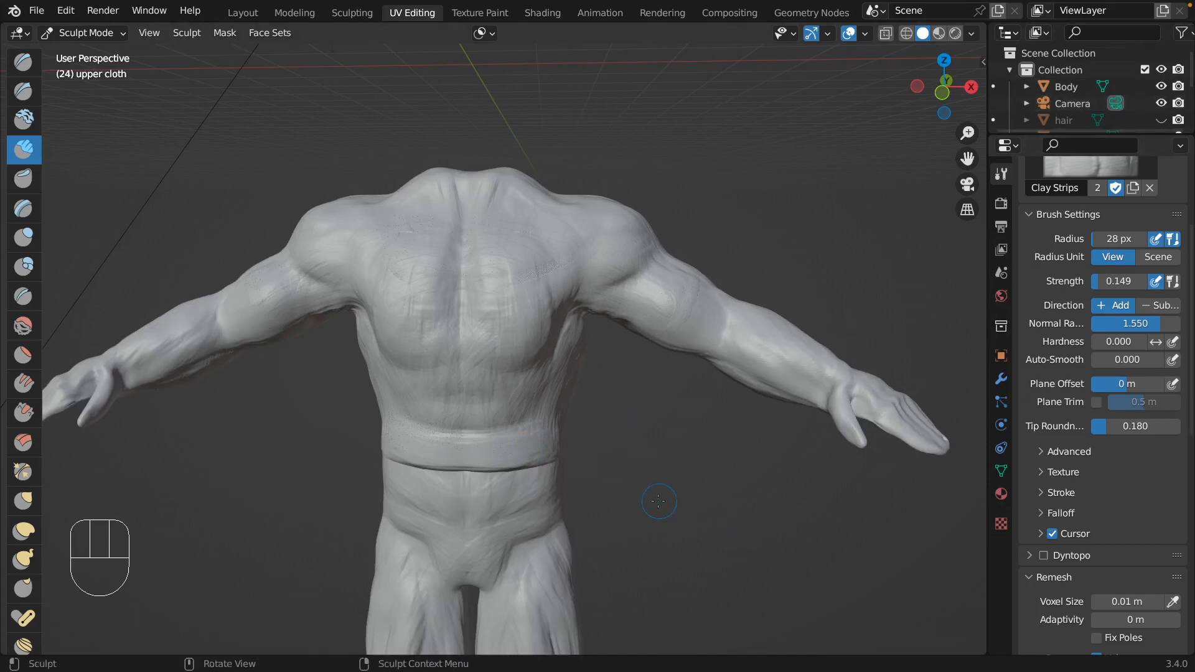
Continue the hem band around the waist of the upper cloth with Clay Strips.
{"action": "scroll", "coordinate": [658, 501], "scroll_direction": "right", "scroll_amount": 10}
{"action": "scroll", "coordinate": [658, 501], "scroll_direction": "left", "scroll_amount": 5}
{"action": "scroll", "coordinate": [658, 501], "scroll_direction": "right", "scroll_amount": 5}
{"action": "scroll", "coordinate": [658, 501], "scroll_direction": "left", "scroll_amount": 10}
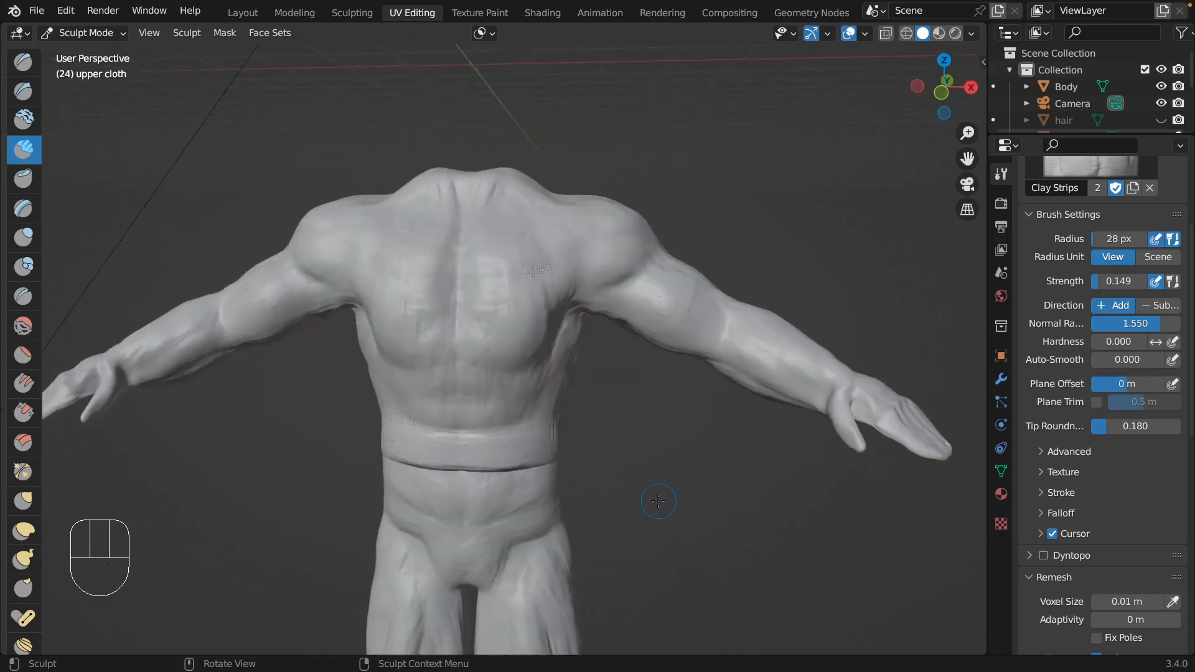
{"action": "scroll", "coordinate": [658, 501], "scroll_direction": "left", "scroll_amount": 15}
{"action": "mouse_move", "coordinate": [514, 462]}
{"action": "left_mouse_down"}
{"action": "mouse_move", "coordinate": [539, 458]}
{"action": "mouse_move", "coordinate": [478, 442]}
{"action": "mouse_move", "coordinate": [469, 461]}
{"action": "mouse_move", "coordinate": [450, 462]}
{"action": "left_mouse_up"}
{"action": "scroll", "coordinate": [491, 452], "scroll_direction": "left", "scroll_amount": 8}
{"action": "scroll", "coordinate": [466, 446], "scroll_direction": "left", "scroll_amount": 8}
{"action": "scroll", "coordinate": [694, 244], "scroll_direction": "left", "scroll_amount": 15}
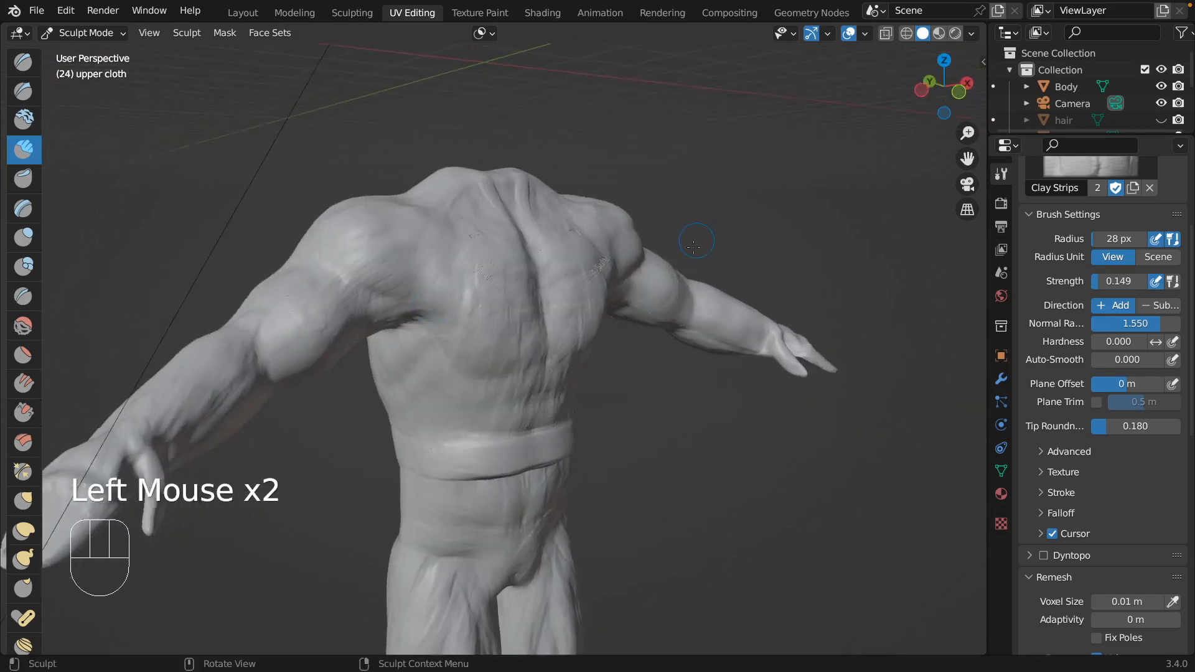
Build up a raised cuff along the front and outer edge of the upper cloth's sleeve with Clay Strips.
{"action": "scroll", "coordinate": [694, 245], "scroll_direction": "left", "scroll_amount": 10}
{"action": "left_click_drag", "start_coordinate": [655, 342], "coordinate": [655, 341]}
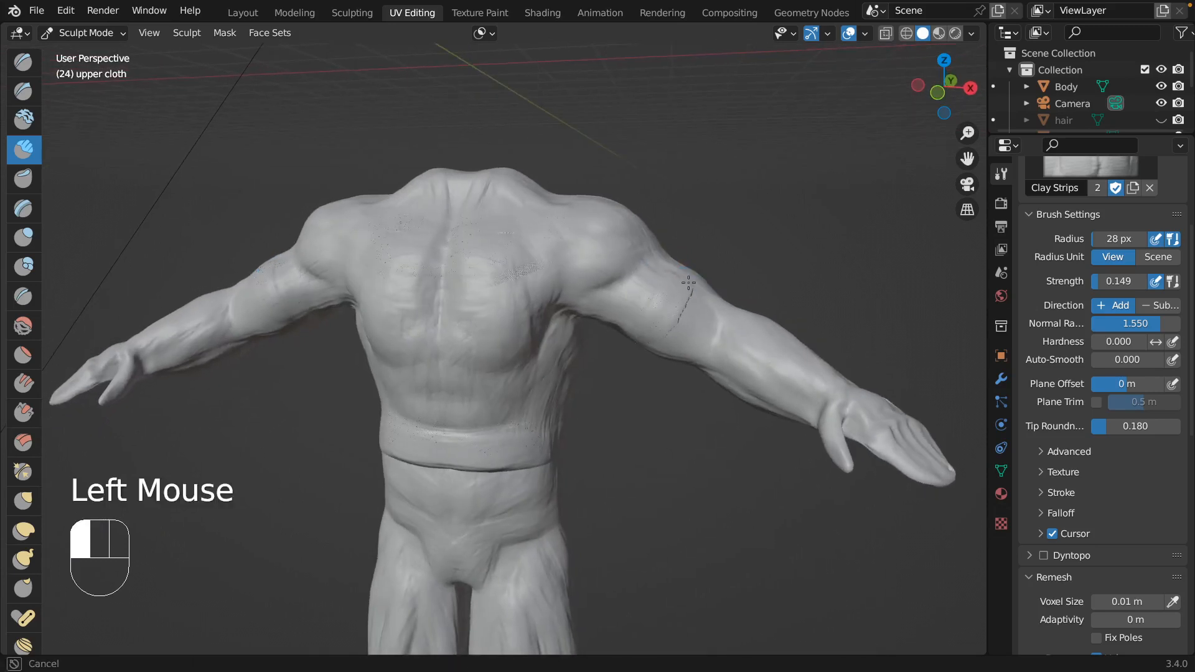
{"action": "left_click_drag", "start_coordinate": [688, 282], "coordinate": [698, 270]}
{"action": "scroll", "coordinate": [714, 259], "scroll_direction": "right", "scroll_amount": 15}
{"action": "left_click_drag", "start_coordinate": [541, 315], "coordinate": [514, 278]}
{"action": "scroll", "coordinate": [333, 280], "scroll_direction": "right", "scroll_amount": 15}
{"action": "left_click_drag", "start_coordinate": [328, 270], "coordinate": [328, 270]}
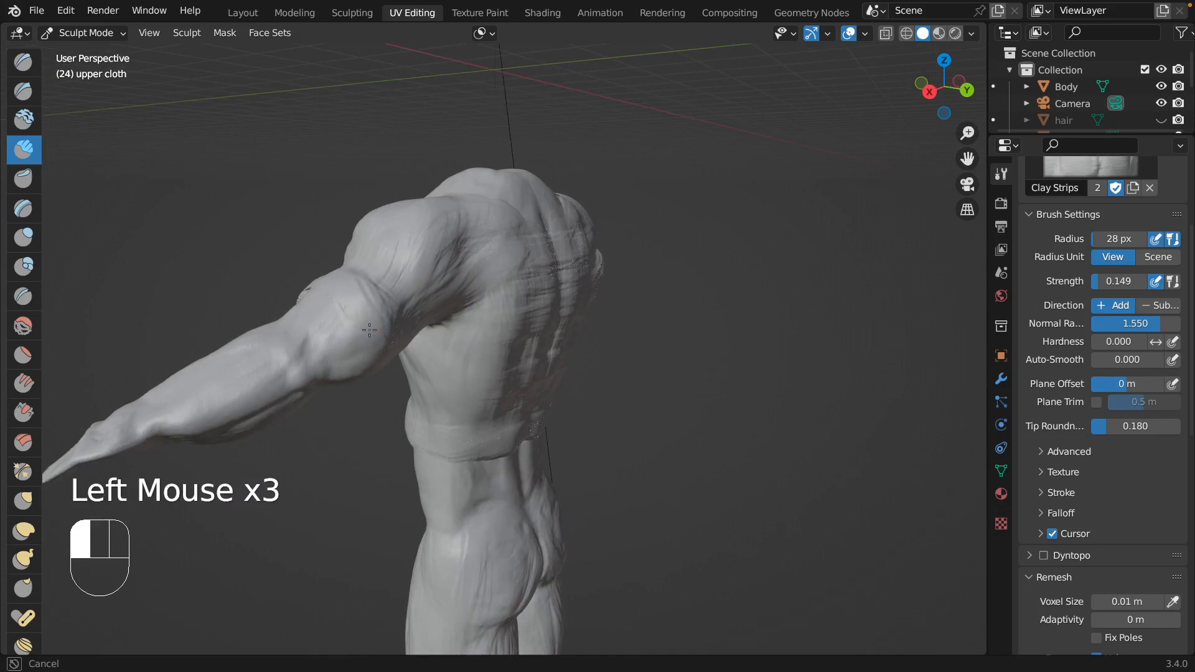
Extend the sleeve cuff around the back of the arm with Clay Strips.
{"action": "left_click_drag", "start_coordinate": [369, 330], "coordinate": [372, 334]}
{"action": "scroll", "coordinate": [374, 272], "scroll_direction": "right", "scroll_amount": 10}
{"action": "left_click_drag", "start_coordinate": [344, 272], "coordinate": [337, 325]}
{"action": "scroll", "coordinate": [346, 218], "scroll_direction": "down", "scroll_amount": 10}
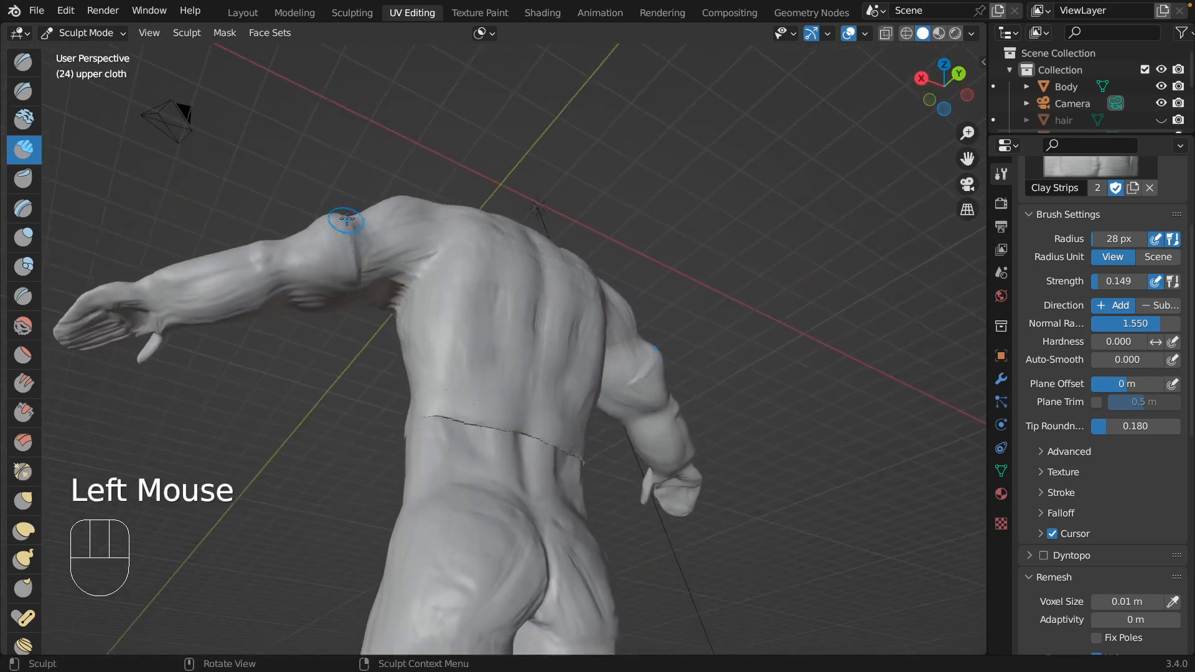
{"action": "left_click_drag", "start_coordinate": [346, 274], "coordinate": [342, 311]}
{"action": "scroll", "coordinate": [341, 299], "scroll_direction": "down", "scroll_amount": 10}
Toggle the Body's visibility to inspect the cloth, and thicken the cuff on the outer side of the sleeve.
{"action": "left_click", "coordinate": [1159, 86]}
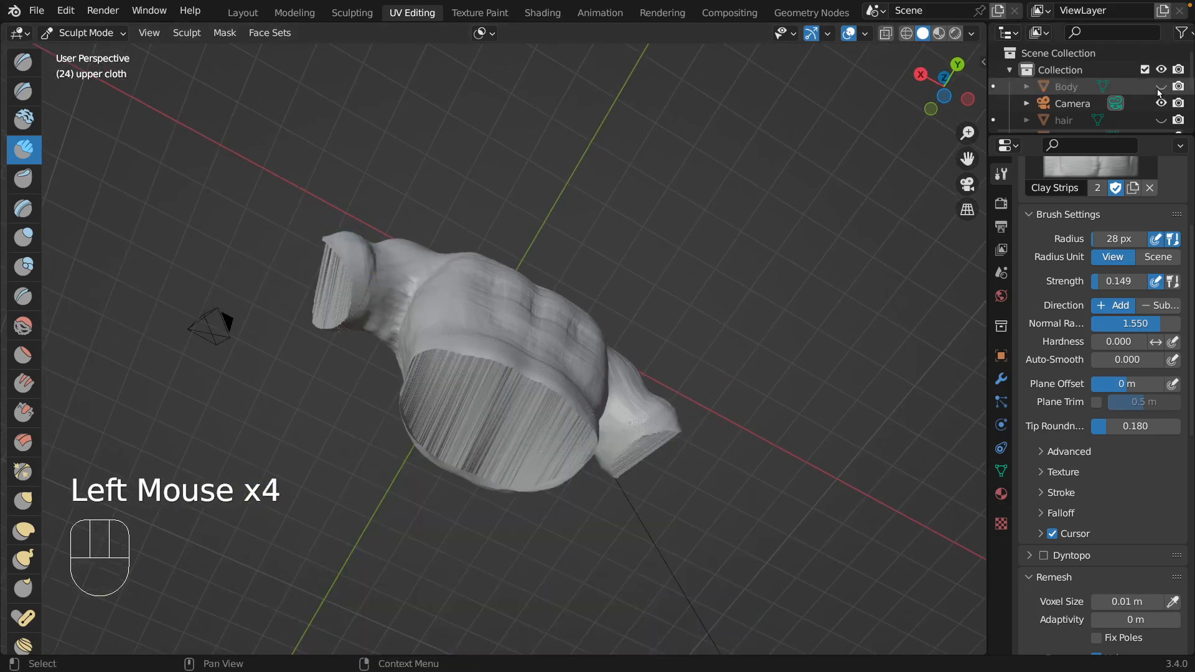
{"action": "left_click", "coordinate": [1160, 87]}
{"action": "left_click_drag", "start_coordinate": [358, 266], "coordinate": [338, 285]}
{"action": "mouse_move", "coordinate": [337, 285]}
{"action": "middle_mouse_down"}
{"action": "mouse_move", "coordinate": [374, 267]}
{"action": "mouse_move", "coordinate": [325, 262]}
{"action": "mouse_move", "coordinate": [464, 235]}
{"action": "mouse_move", "coordinate": [436, 419]}
{"action": "middle_mouse_up"}
{"action": "left_click_drag", "start_coordinate": [436, 419], "coordinate": [436, 419]}
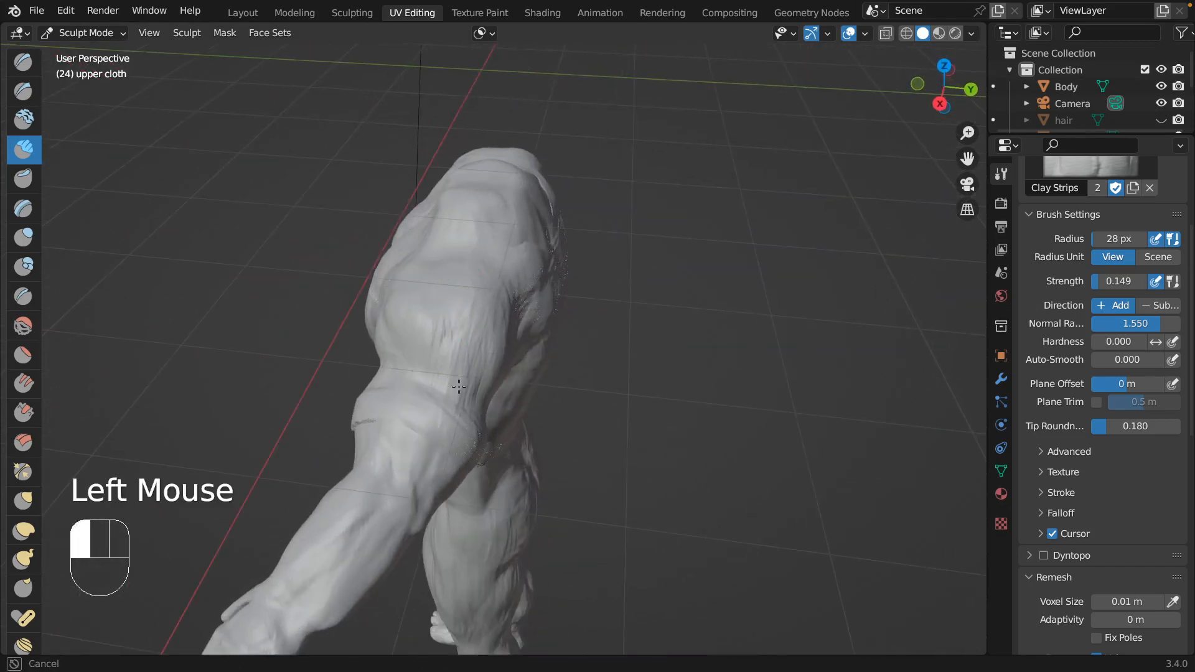
{"action": "left_click_drag", "start_coordinate": [422, 300], "coordinate": [395, 342]}
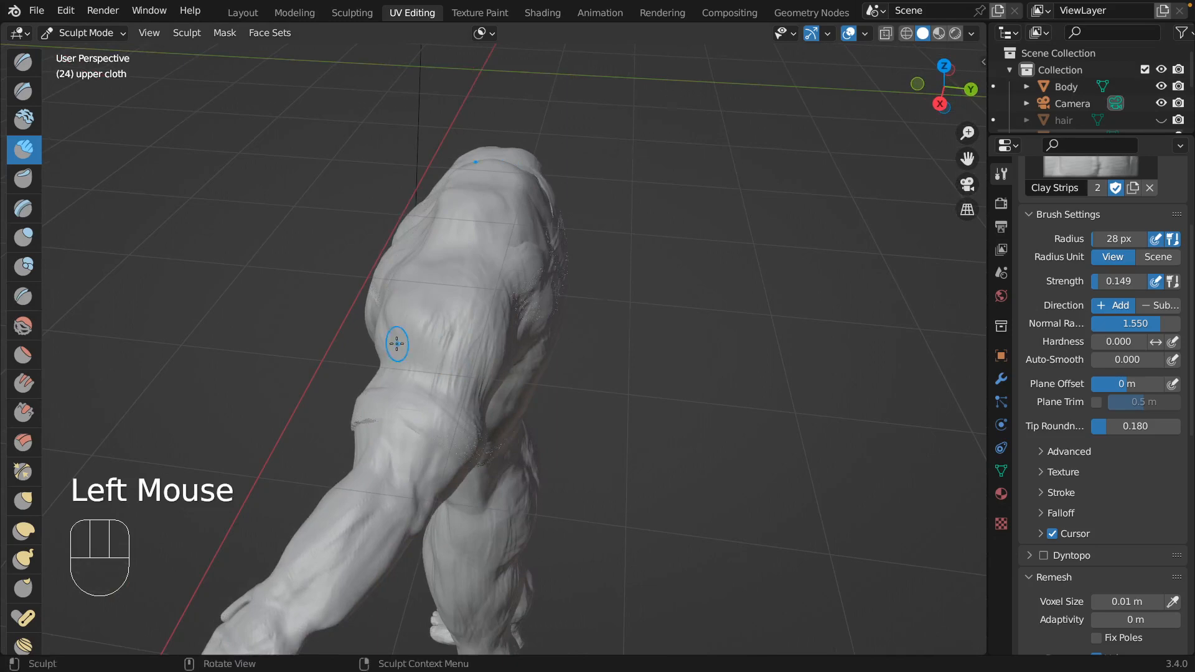
{"action": "middle_click_drag", "start_coordinate": [395, 342], "coordinate": [507, 352]}
{"action": "mouse_move", "coordinate": [507, 352]}
{"action": "left_mouse_down"}
{"action": "mouse_move", "coordinate": [522, 382]}
{"action": "mouse_move", "coordinate": [438, 326]}
{"action": "left_mouse_up"}
{"action": "scroll", "coordinate": [438, 326], "scroll_direction": "left", "scroll_amount": 10}
{"action": "scroll", "coordinate": [438, 326], "scroll_direction": "down", "scroll_amount": 5}
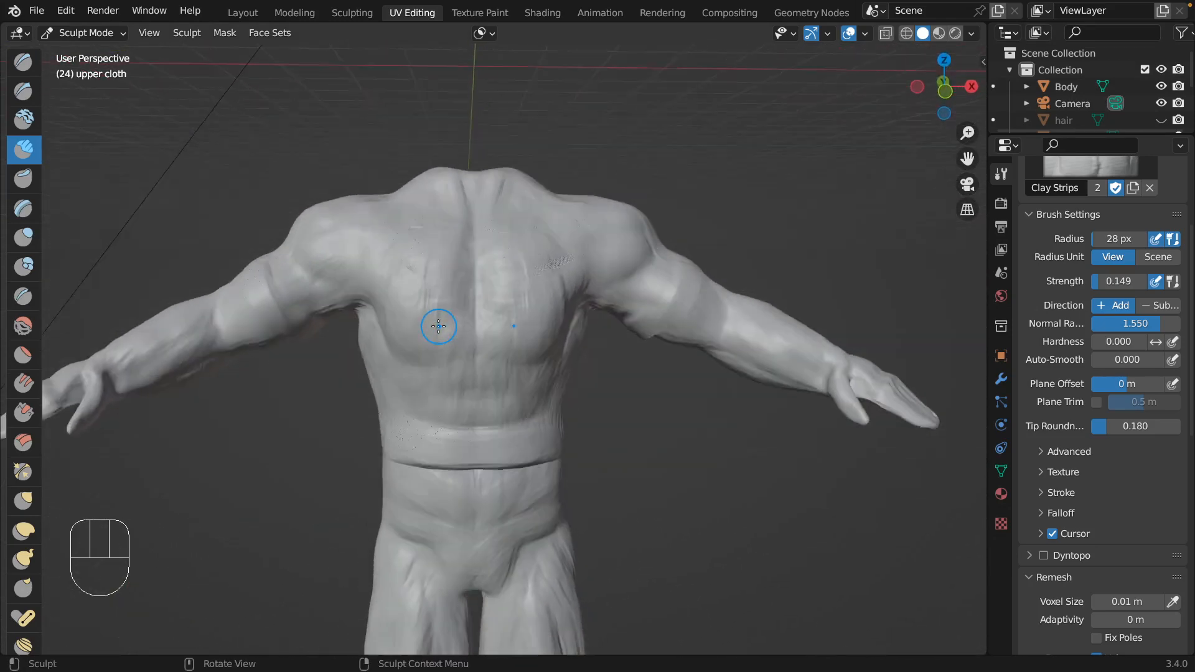
{"action": "scroll", "coordinate": [438, 326], "scroll_direction": "up", "scroll_amount": 3}
Hide the Body and pull the front neckline down into a V shape using the Grab brush at 113 px radius.
{"action": "left_click", "coordinate": [1160, 87]}
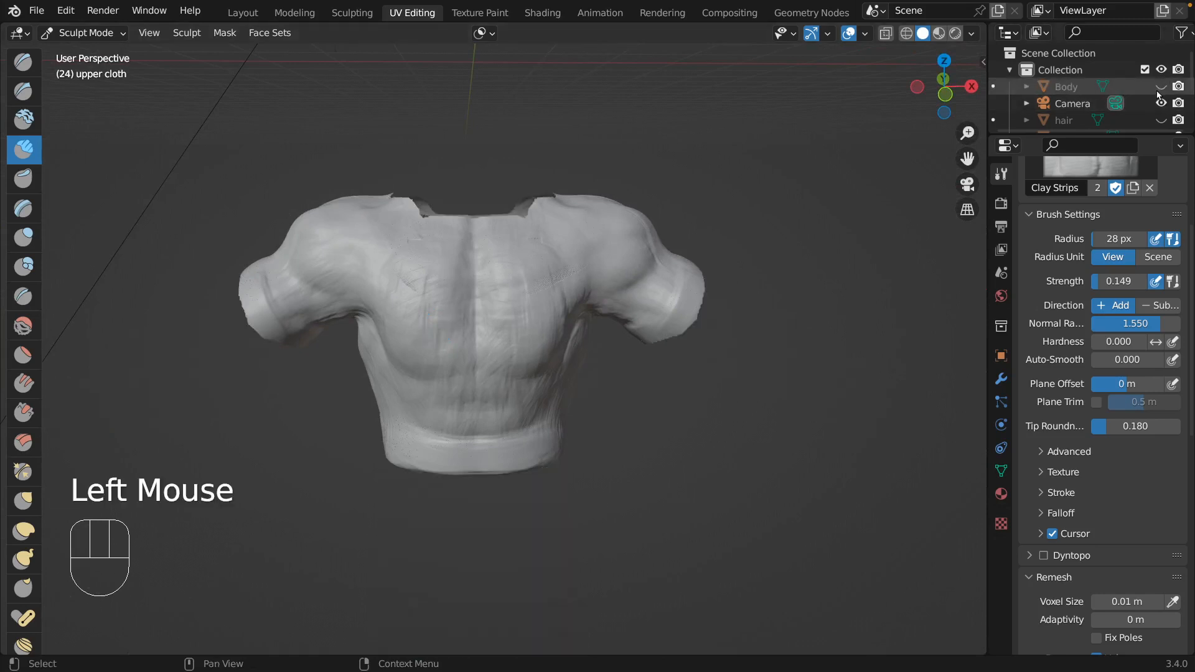
{"action": "scroll", "coordinate": [406, 233], "scroll_direction": "up", "scroll_amount": 5}
{"action": "mouse_move", "coordinate": [408, 236]}
{"action": "left_mouse_down"}
{"action": "mouse_move", "coordinate": [426, 246]}
{"action": "mouse_move", "coordinate": [377, 212]}
{"action": "left_mouse_up"}
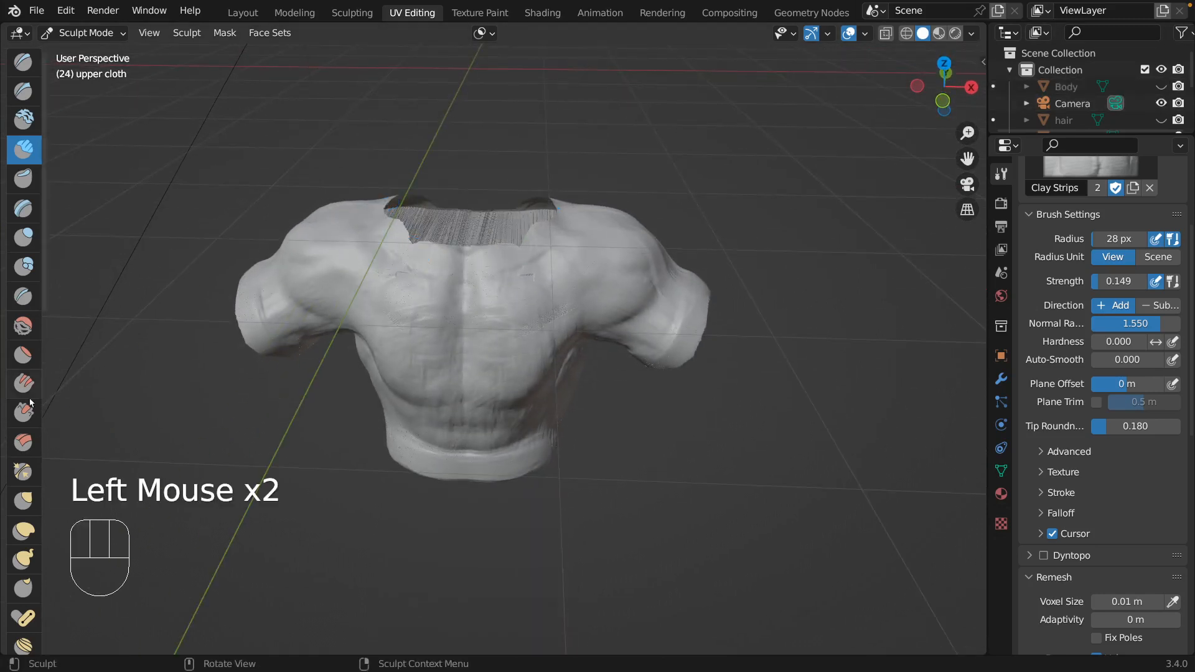
{"action": "left_click", "coordinate": [24, 500]}
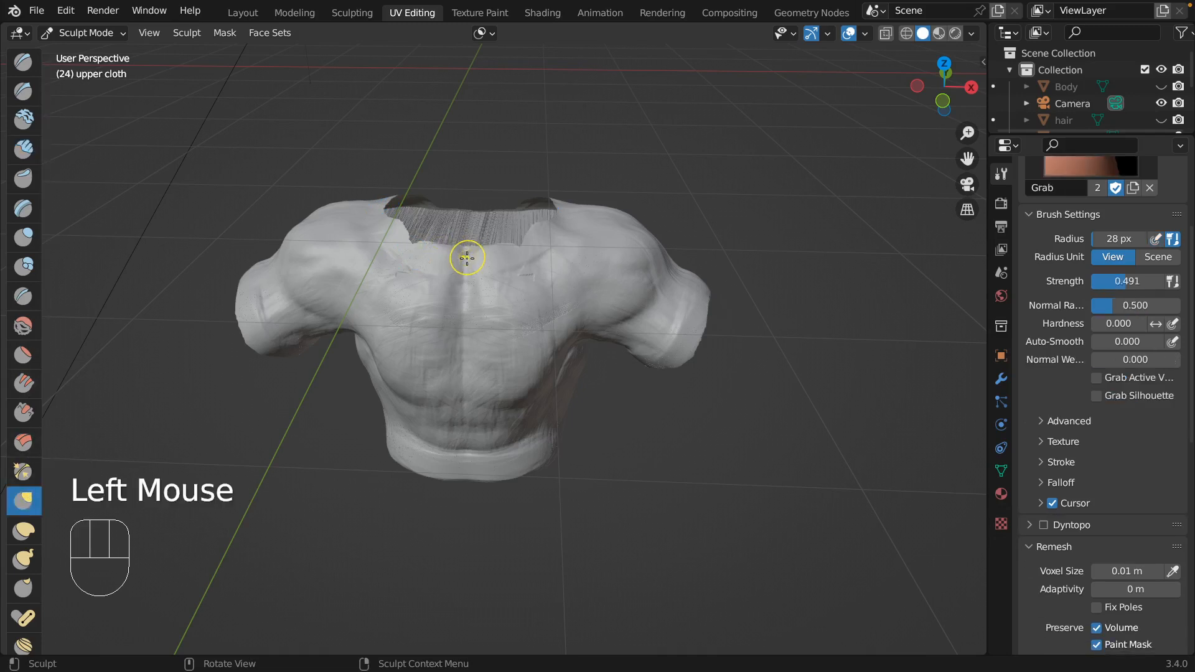
{"action": "key", "text": "f"}
{"action": "left_click", "coordinate": [518, 236]}
{"action": "left_click_drag", "start_coordinate": [464, 264], "coordinate": [437, 280]}
{"action": "left_click_drag", "start_coordinate": [434, 268], "coordinate": [403, 234]}
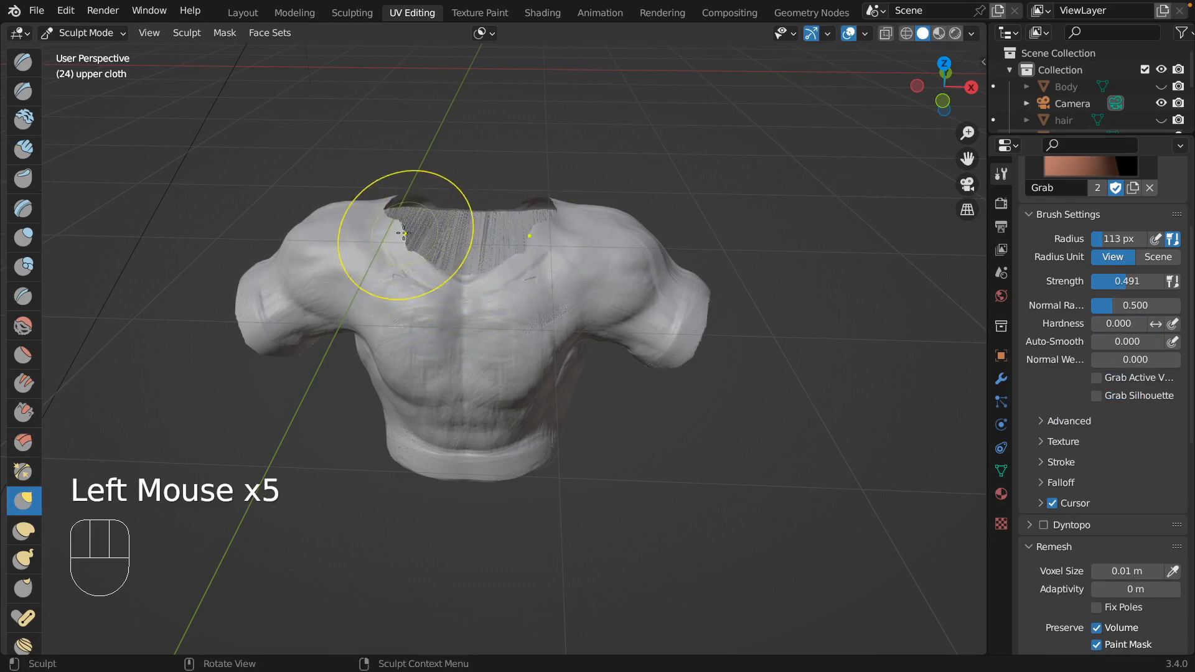
Build up a collar band along the V neckline using Clay Strips at 31 px radius.
{"action": "left_click", "coordinate": [23, 149]}
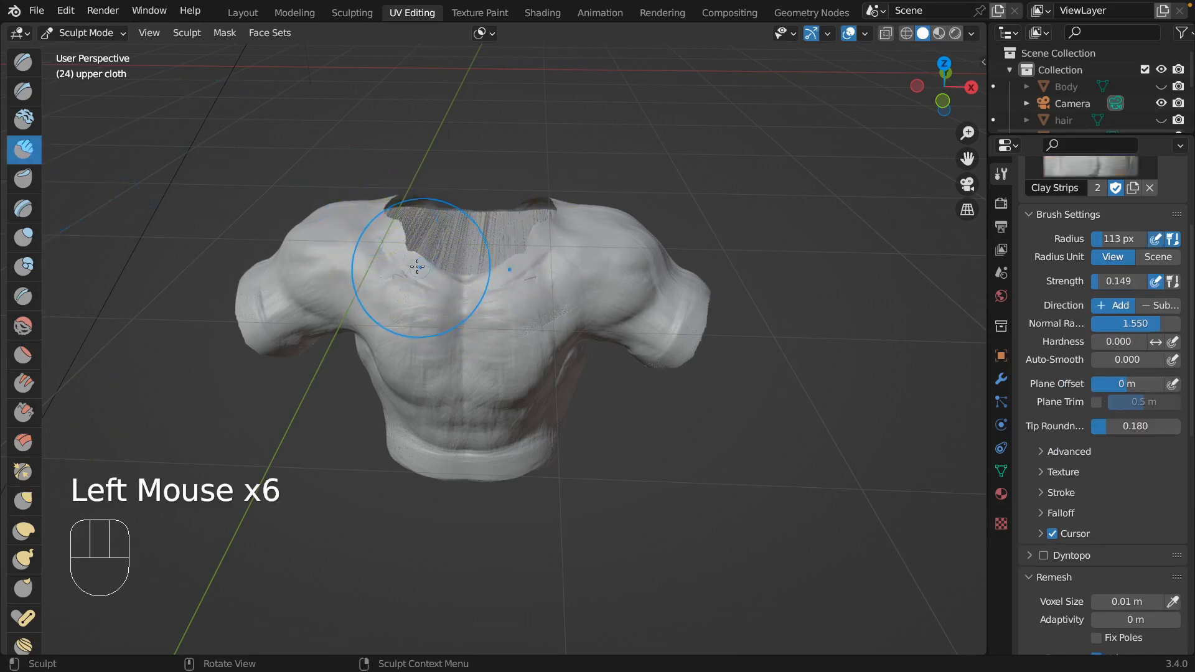
{"action": "key", "text": "f"}
{"action": "left_click", "coordinate": [367, 293]}
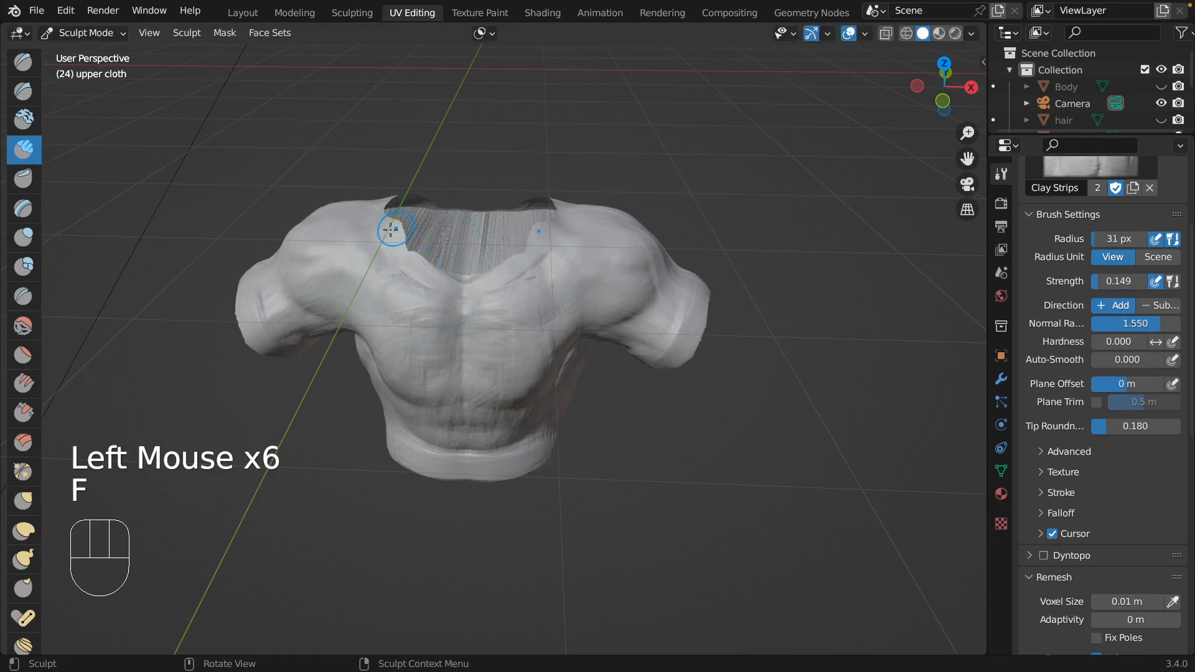
{"action": "left_click_drag", "start_coordinate": [391, 236], "coordinate": [429, 264]}
{"action": "left_click_drag", "start_coordinate": [391, 213], "coordinate": [394, 216]}
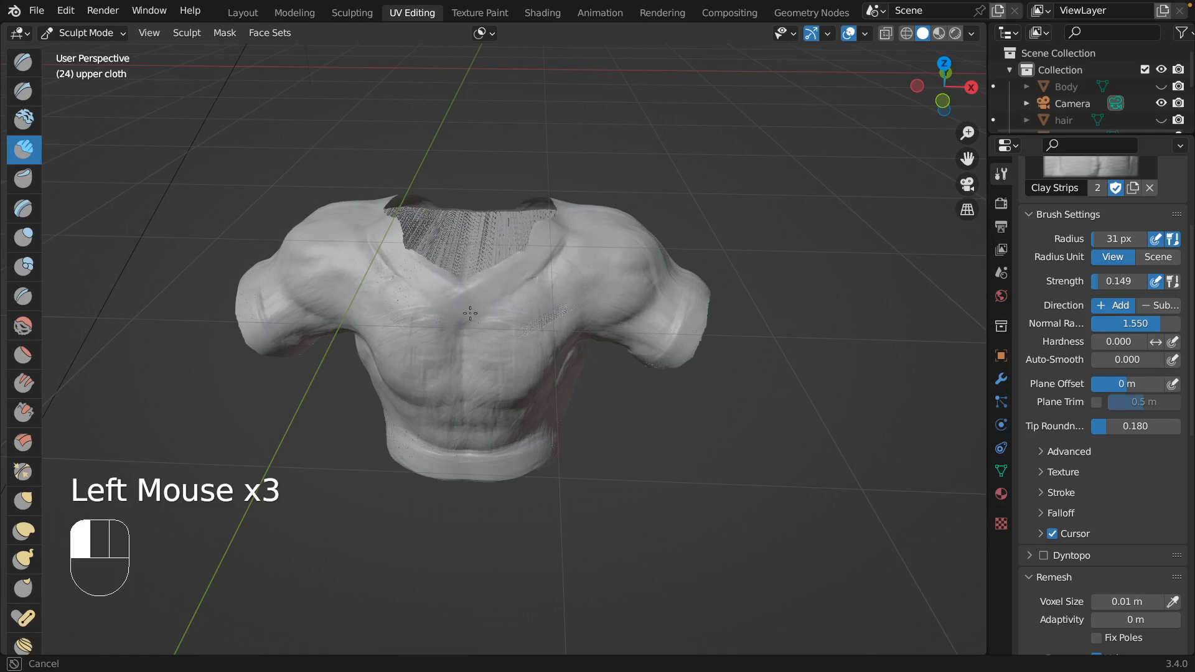
{"action": "left_click_drag", "start_coordinate": [470, 313], "coordinate": [432, 301]}
Add a thin raised edge along the front collar using Clay Strips at 11 px radius and 0.211 strength.
{"action": "key", "text": "f"}
{"action": "left_click", "coordinate": [431, 301]}
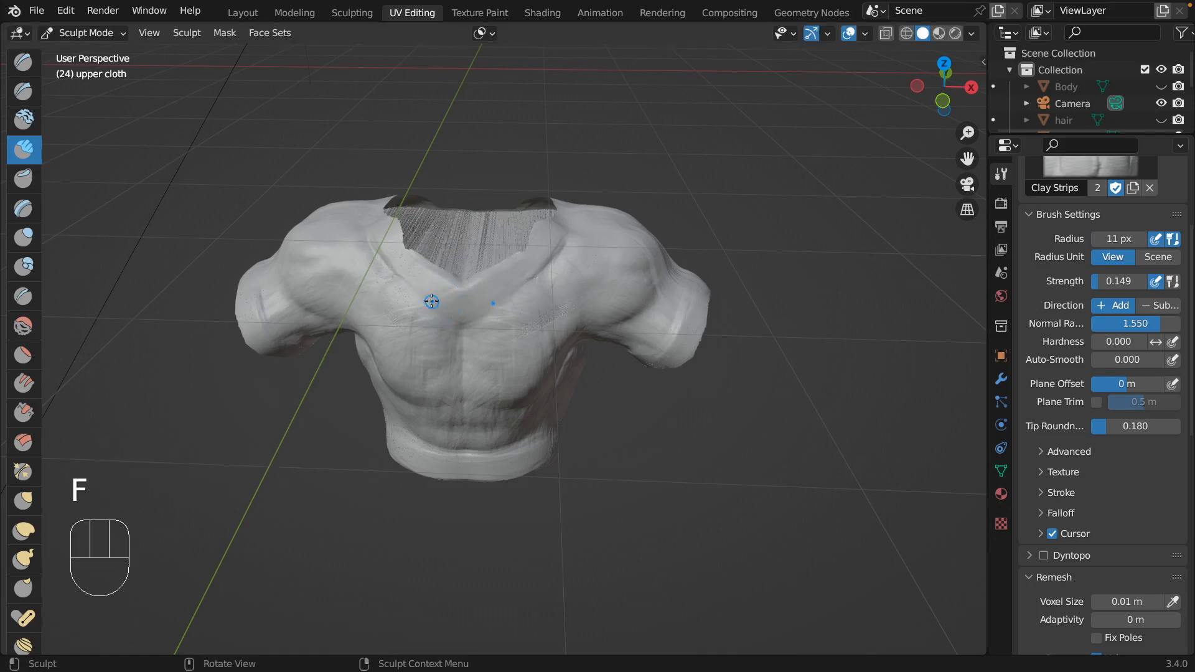
{"action": "key", "text": "shift+f"}
{"action": "left_click", "coordinate": [435, 280]}
{"action": "left_click_drag", "start_coordinate": [435, 283], "coordinate": [435, 283]}
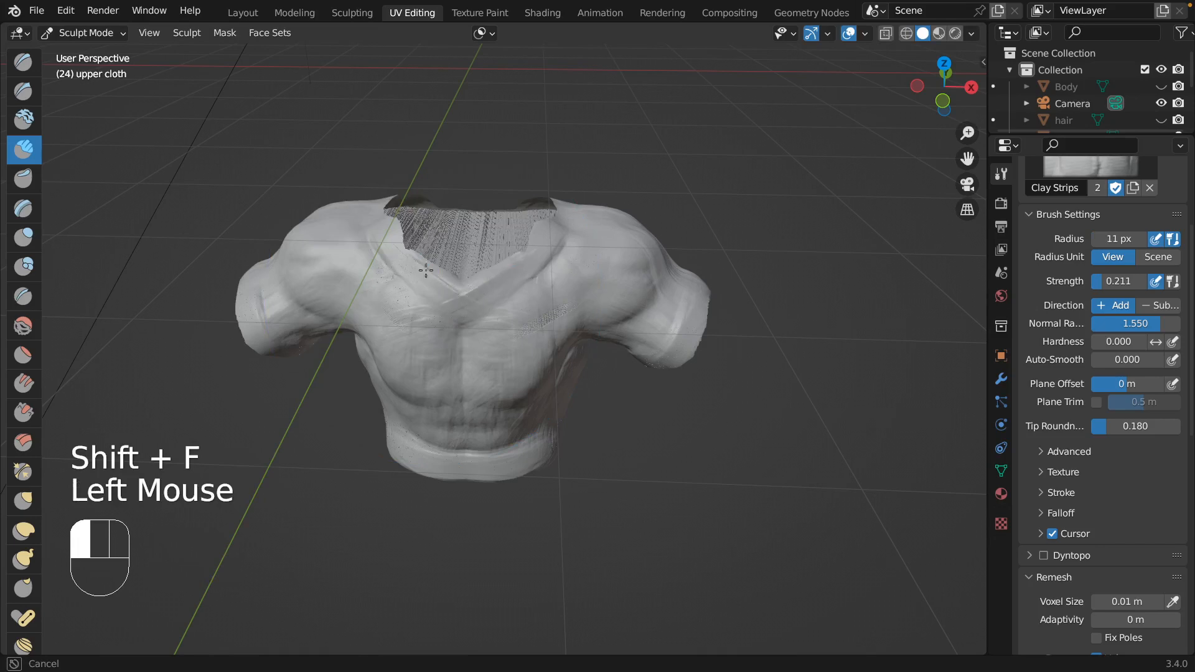
{"action": "mouse_move", "coordinate": [400, 236]}
{"action": "left_mouse_down"}
{"action": "mouse_move", "coordinate": [457, 275]}
{"action": "mouse_move", "coordinate": [542, 255]}
{"action": "mouse_move", "coordinate": [570, 229]}
{"action": "left_mouse_up"}
{"action": "mouse_move", "coordinate": [595, 221]}
{"action": "middle_mouse_down"}
{"action": "mouse_move", "coordinate": [411, 221]}
{"action": "mouse_move", "coordinate": [412, 247]}
{"action": "middle_mouse_up"}
Continue the raised collar edge over the shoulder and around the back of the neck opening.
{"action": "left_click_drag", "start_coordinate": [417, 251], "coordinate": [418, 251]}
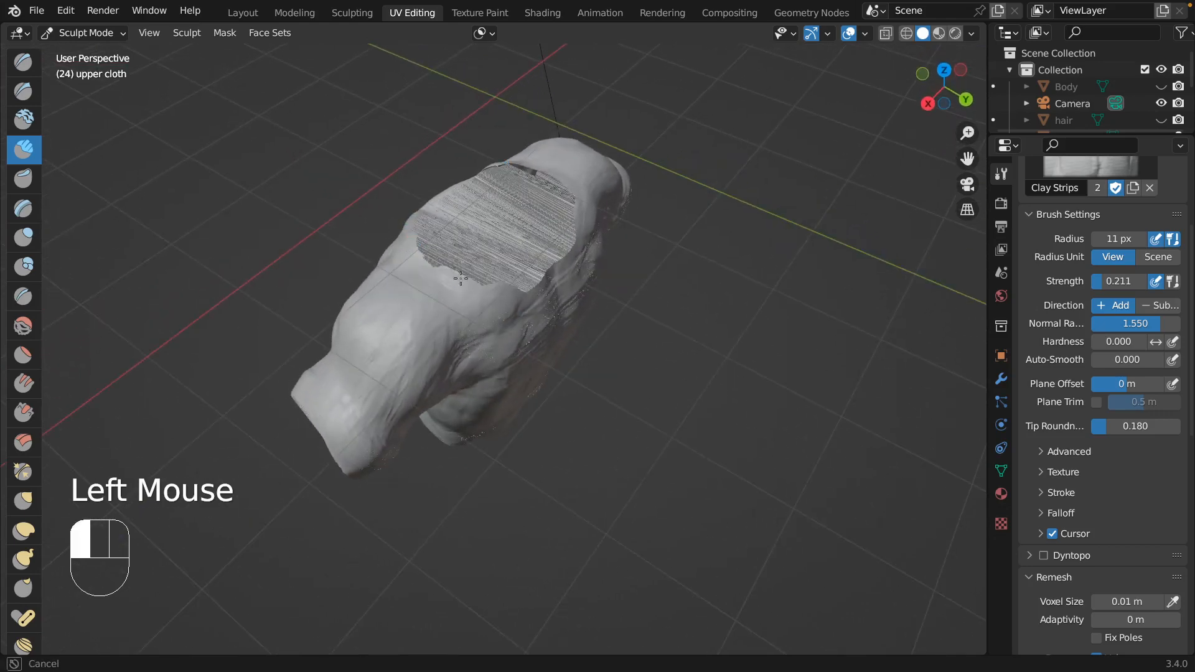
{"action": "mouse_move", "coordinate": [403, 238]}
{"action": "middle_mouse_down"}
{"action": "mouse_move", "coordinate": [467, 261]}
{"action": "mouse_move", "coordinate": [432, 264]}
{"action": "mouse_move", "coordinate": [449, 285]}
{"action": "middle_mouse_up"}
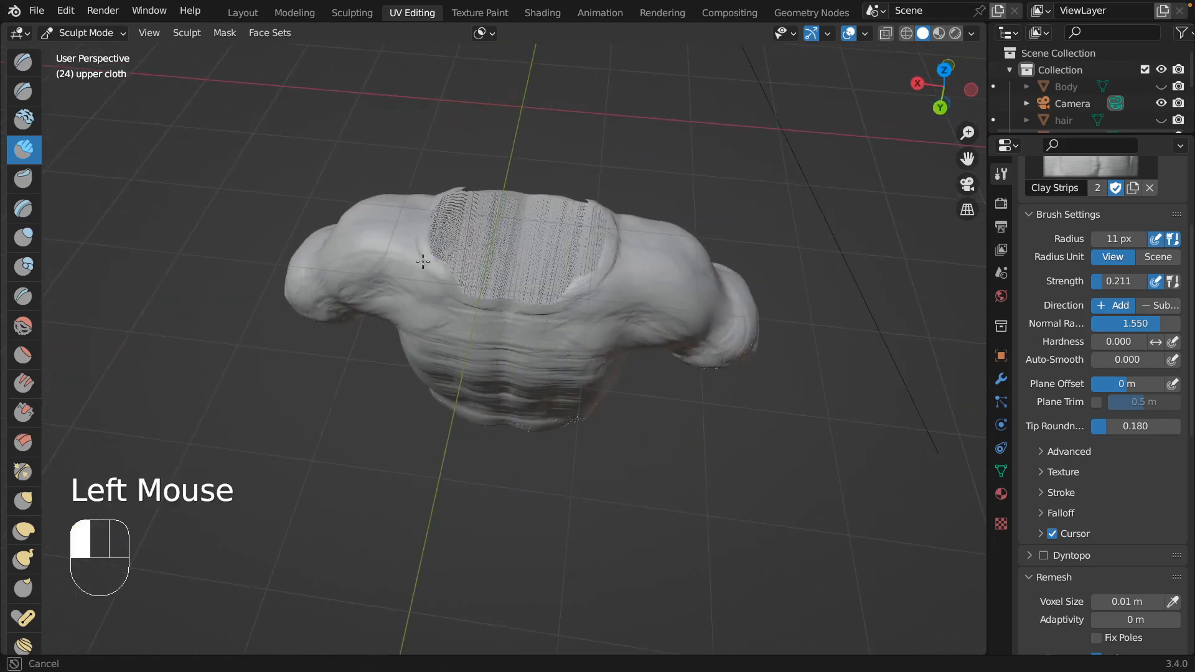
{"action": "left_click_drag", "start_coordinate": [443, 287], "coordinate": [459, 294]}
{"action": "left_click_drag", "start_coordinate": [446, 285], "coordinate": [473, 300]}
{"action": "left_click_drag", "start_coordinate": [465, 296], "coordinate": [508, 299]}
{"action": "mouse_move", "coordinate": [389, 234]}
{"action": "middle_mouse_down"}
{"action": "mouse_move", "coordinate": [441, 221]}
{"action": "mouse_move", "coordinate": [492, 274]}
{"action": "mouse_move", "coordinate": [542, 296]}
{"action": "middle_mouse_up"}
Show the Body and pull the front collar edge outward around the neck using the Grab brush at 66 px radius.
{"action": "left_click", "coordinate": [1161, 87]}
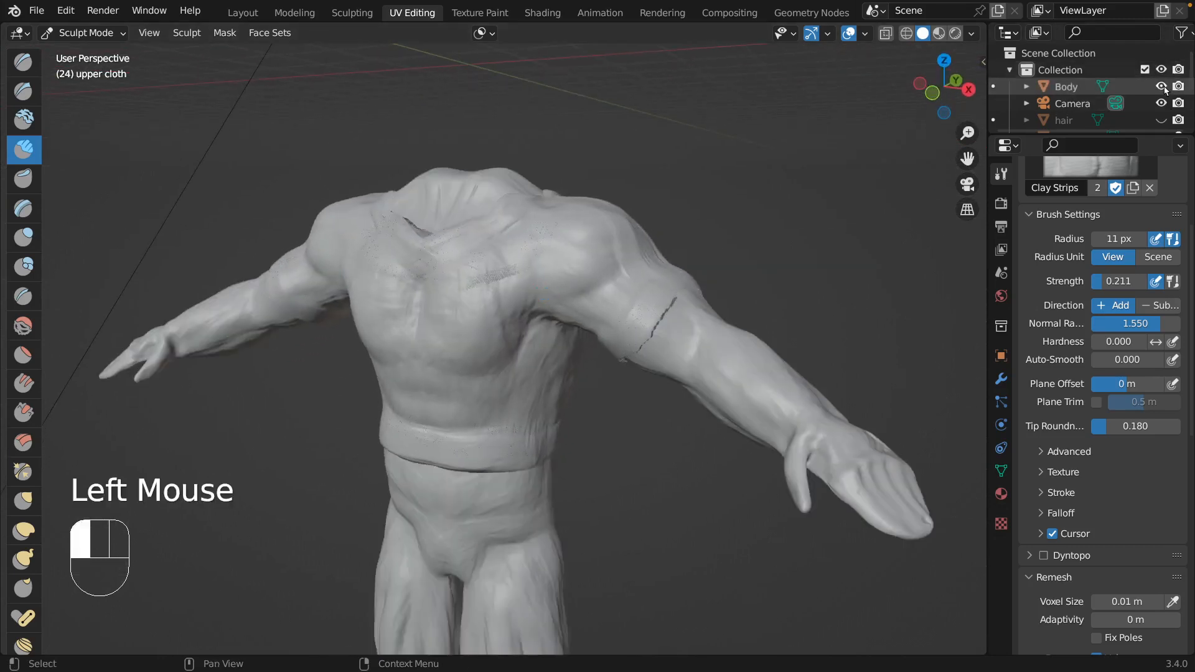
{"action": "middle_click_drag", "start_coordinate": [641, 254], "coordinate": [733, 255]}
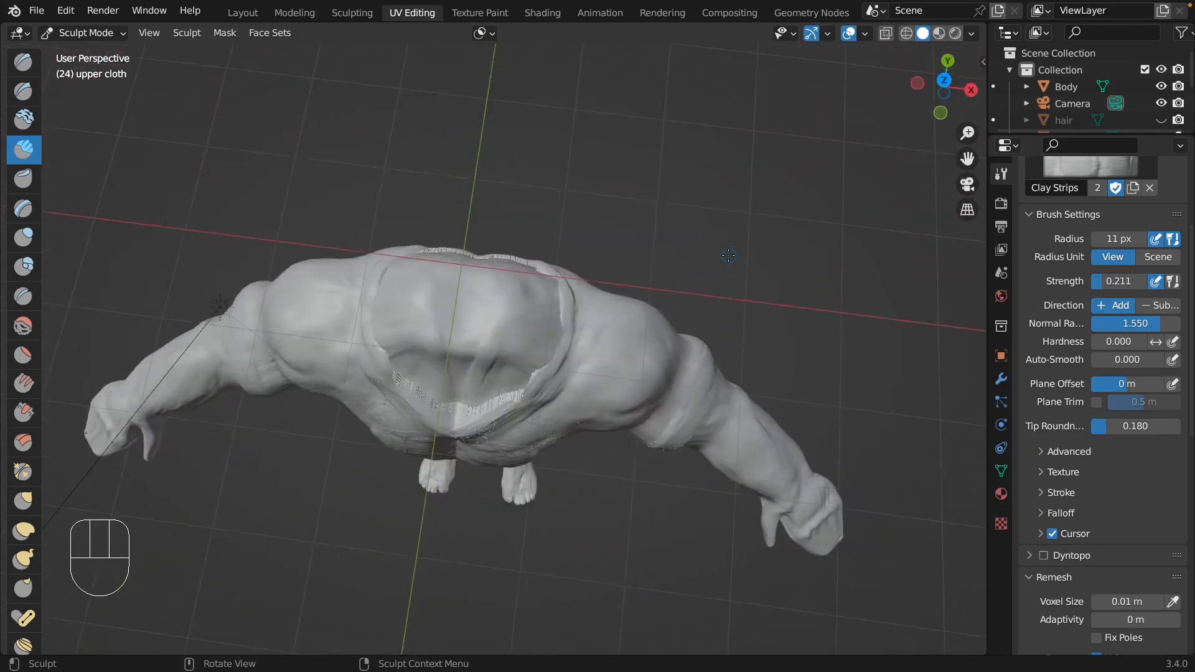
{"action": "left_click_drag", "start_coordinate": [376, 303], "coordinate": [375, 352]}
{"action": "mouse_move", "coordinate": [375, 352]}
{"action": "middle_mouse_down"}
{"action": "mouse_move", "coordinate": [402, 355]}
{"action": "mouse_move", "coordinate": [392, 342]}
{"action": "middle_mouse_up"}
{"action": "left_click", "coordinate": [24, 500]}
{"action": "scroll", "coordinate": [26, 496], "scroll_direction": "down", "scroll_amount": 1}
{"action": "key", "text": "f"}
{"action": "left_click", "coordinate": [379, 345]}
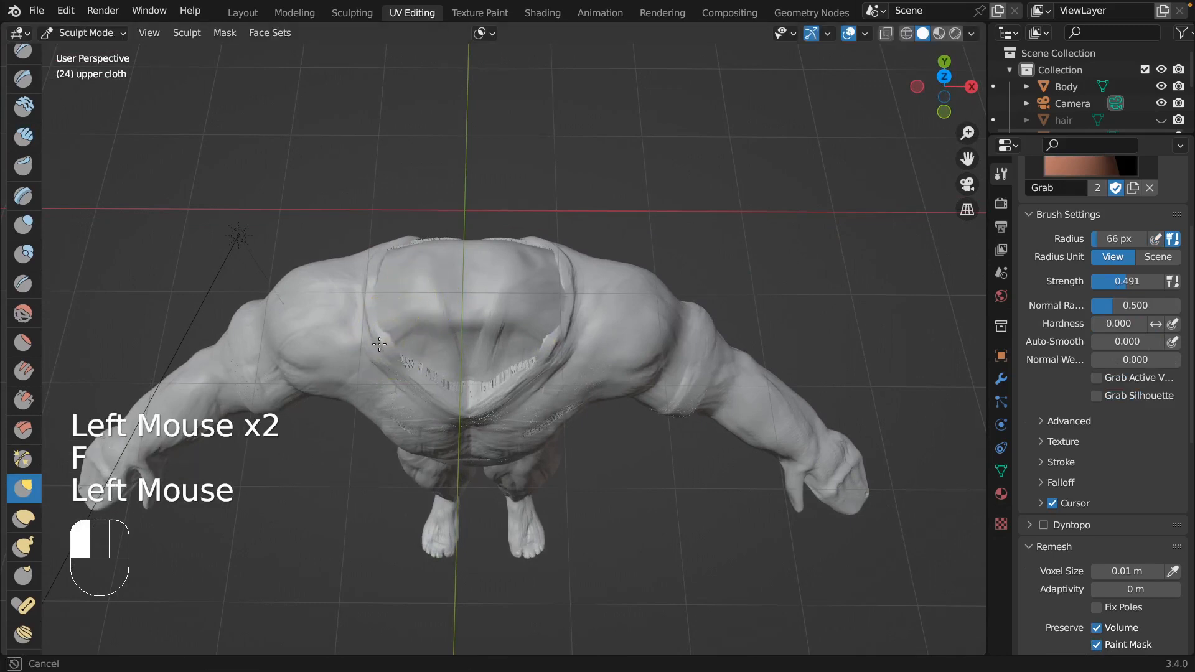
{"action": "left_click_drag", "start_coordinate": [379, 345], "coordinate": [374, 346]}
{"action": "left_click_drag", "start_coordinate": [391, 349], "coordinate": [381, 353]}
{"action": "left_click_drag", "start_coordinate": [398, 360], "coordinate": [393, 363]}
Adjust the back neckline and the sleeve opening of the upper cloth with the Grab brush.
{"action": "left_click_drag", "start_coordinate": [557, 337], "coordinate": [559, 278]}
{"action": "middle_click_drag", "start_coordinate": [542, 206], "coordinate": [535, 278]}
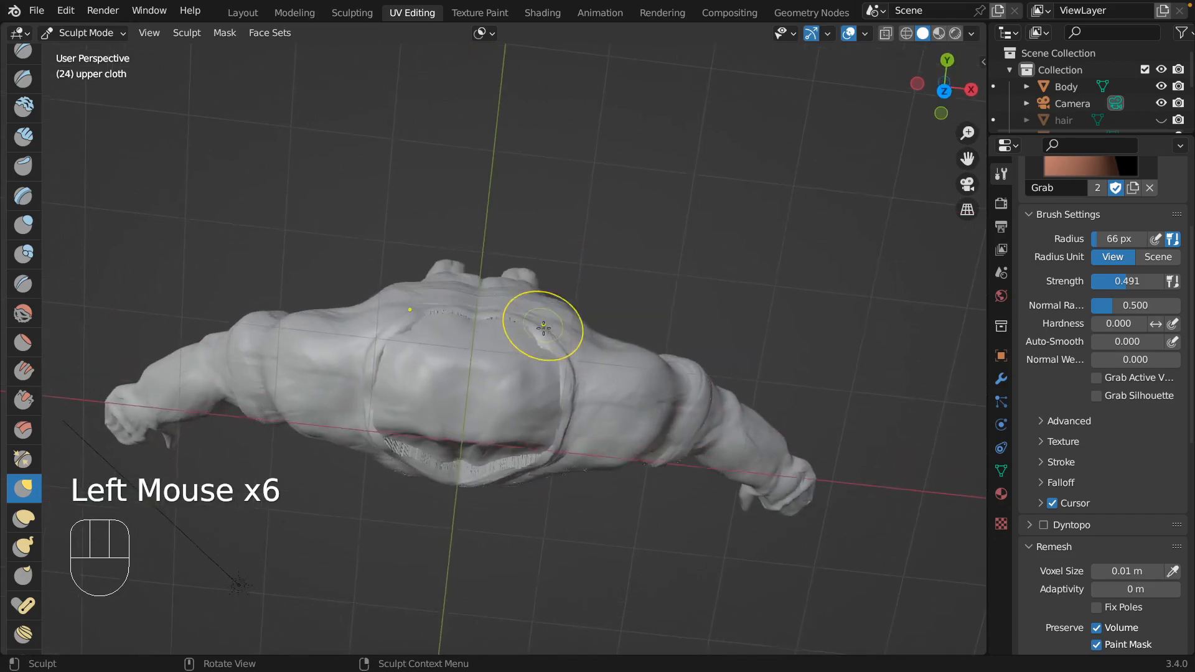
{"action": "left_click_drag", "start_coordinate": [540, 336], "coordinate": [545, 336]}
{"action": "mouse_move", "coordinate": [438, 352]}
{"action": "middle_mouse_down"}
{"action": "mouse_move", "coordinate": [435, 299]}
{"action": "mouse_move", "coordinate": [315, 312]}
{"action": "middle_mouse_up"}
{"action": "left_click_drag", "start_coordinate": [308, 320], "coordinate": [290, 295]}
{"action": "mouse_move", "coordinate": [292, 294]}
{"action": "middle_mouse_down"}
{"action": "mouse_move", "coordinate": [340, 273]}
{"action": "mouse_move", "coordinate": [481, 280]}
{"action": "mouse_move", "coordinate": [467, 320]}
{"action": "mouse_move", "coordinate": [560, 389]}
{"action": "mouse_move", "coordinate": [552, 374]}
{"action": "mouse_move", "coordinate": [509, 368]}
{"action": "mouse_move", "coordinate": [496, 344]}
{"action": "middle_mouse_up"}
Thicken the cuff at the front of the sleeve using Clay Strips at 35 px radius.
{"action": "left_click", "coordinate": [28, 140]}
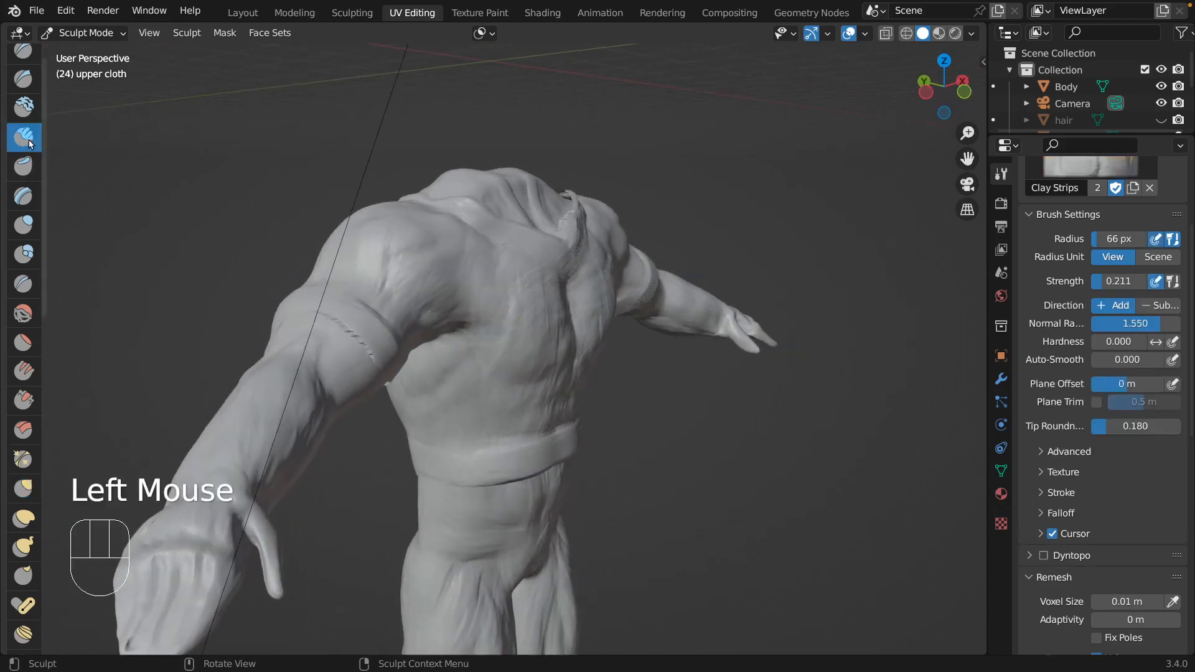
{"action": "key", "text": "f"}
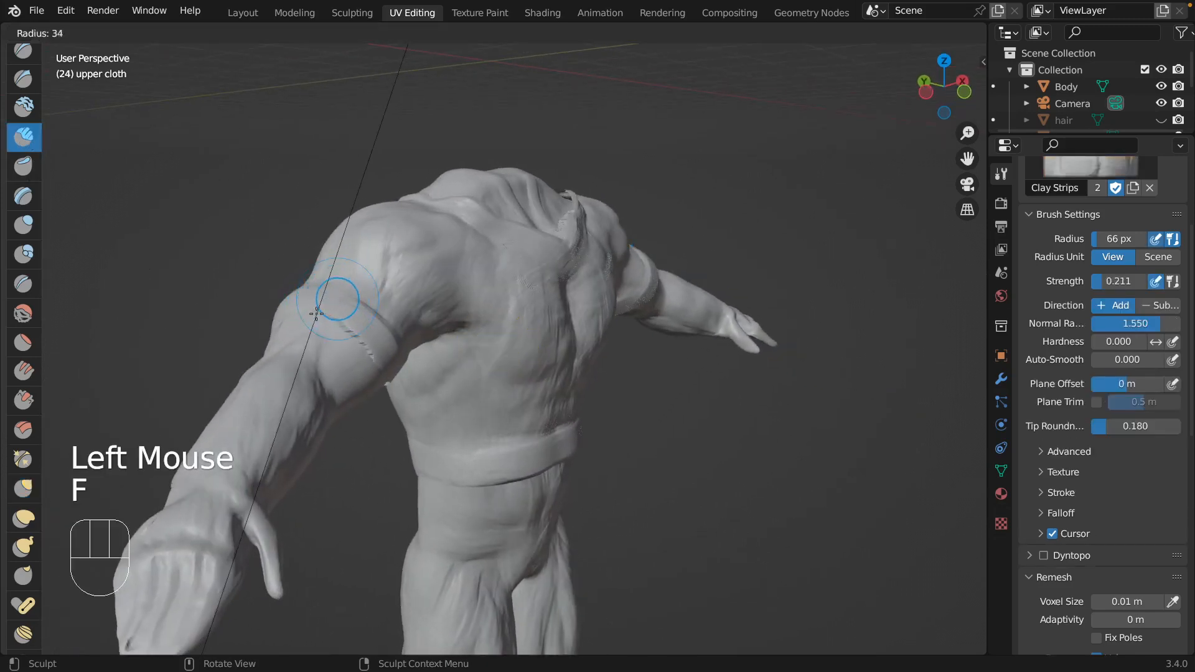
{"action": "left_click", "coordinate": [316, 312]}
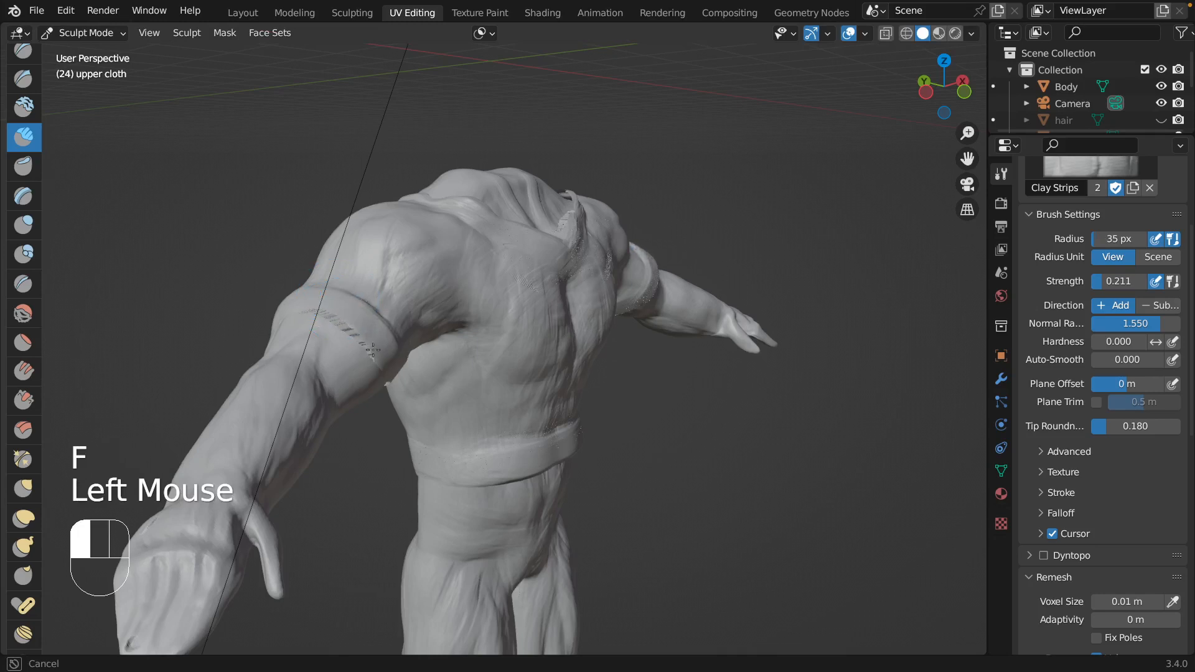
{"action": "left_click_drag", "start_coordinate": [373, 350], "coordinate": [380, 366]}
{"action": "middle_click_drag", "start_coordinate": [298, 336], "coordinate": [411, 330]}
{"action": "left_click_drag", "start_coordinate": [583, 320], "coordinate": [564, 306]}
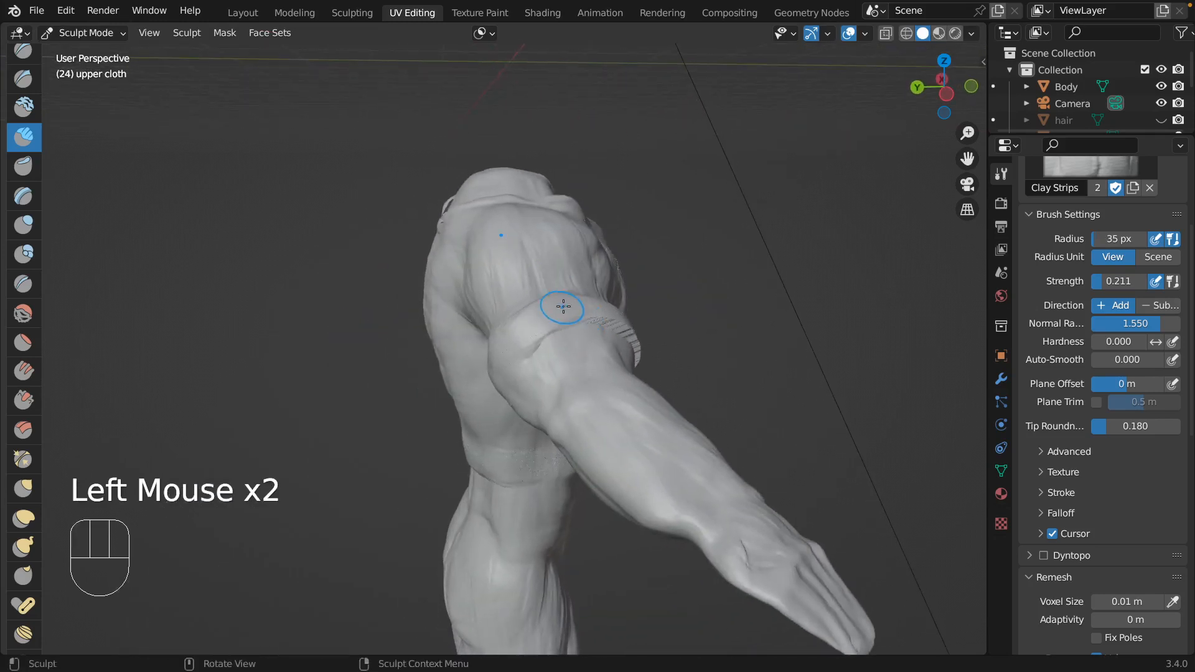
Build up the sleeve cuff around the back and underside of the arm.
{"action": "middle_click_drag", "start_coordinate": [563, 306], "coordinate": [627, 333]}
{"action": "mouse_move", "coordinate": [627, 334]}
{"action": "left_mouse_down"}
{"action": "mouse_move", "coordinate": [624, 351]}
{"action": "mouse_move", "coordinate": [616, 323]}
{"action": "left_mouse_up"}
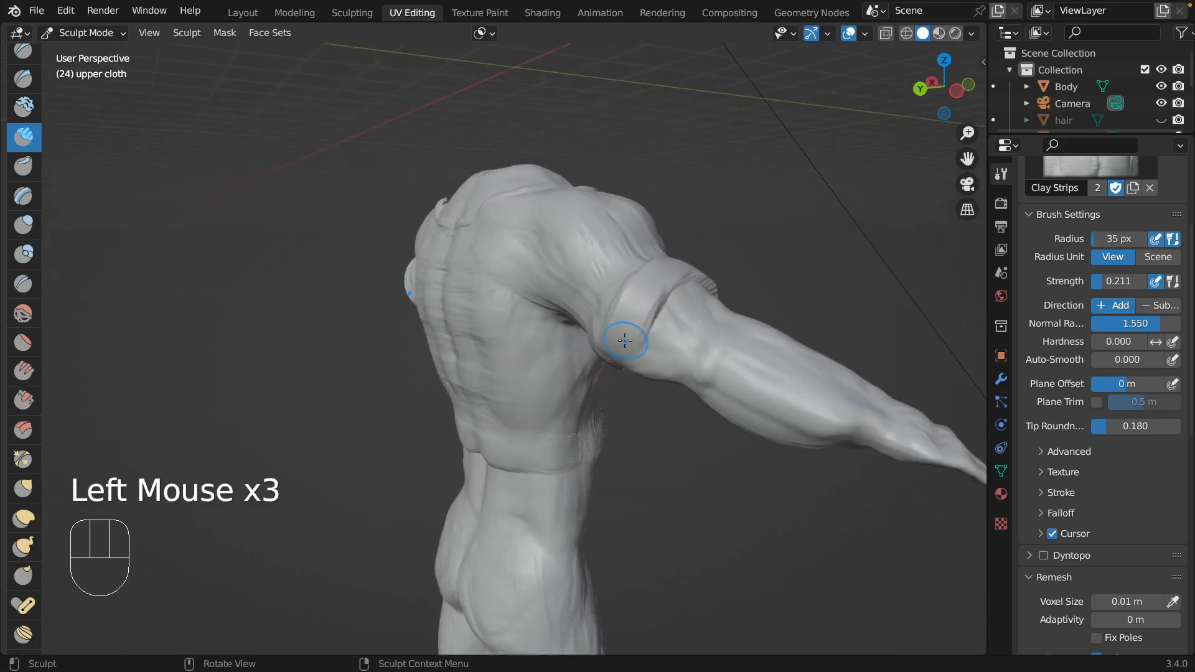
{"action": "middle_click_drag", "start_coordinate": [616, 324], "coordinate": [616, 243]}
{"action": "left_click_drag", "start_coordinate": [616, 242], "coordinate": [614, 240]}
{"action": "mouse_move", "coordinate": [613, 240]}
{"action": "middle_mouse_down"}
{"action": "mouse_move", "coordinate": [608, 192]}
{"action": "mouse_move", "coordinate": [585, 173]}
{"action": "middle_mouse_up"}
{"action": "left_click_drag", "start_coordinate": [585, 173], "coordinate": [549, 165]}
Reshape the underside of the sleeve cuff using the Grab brush at 77 px radius.
{"action": "left_click", "coordinate": [24, 488]}
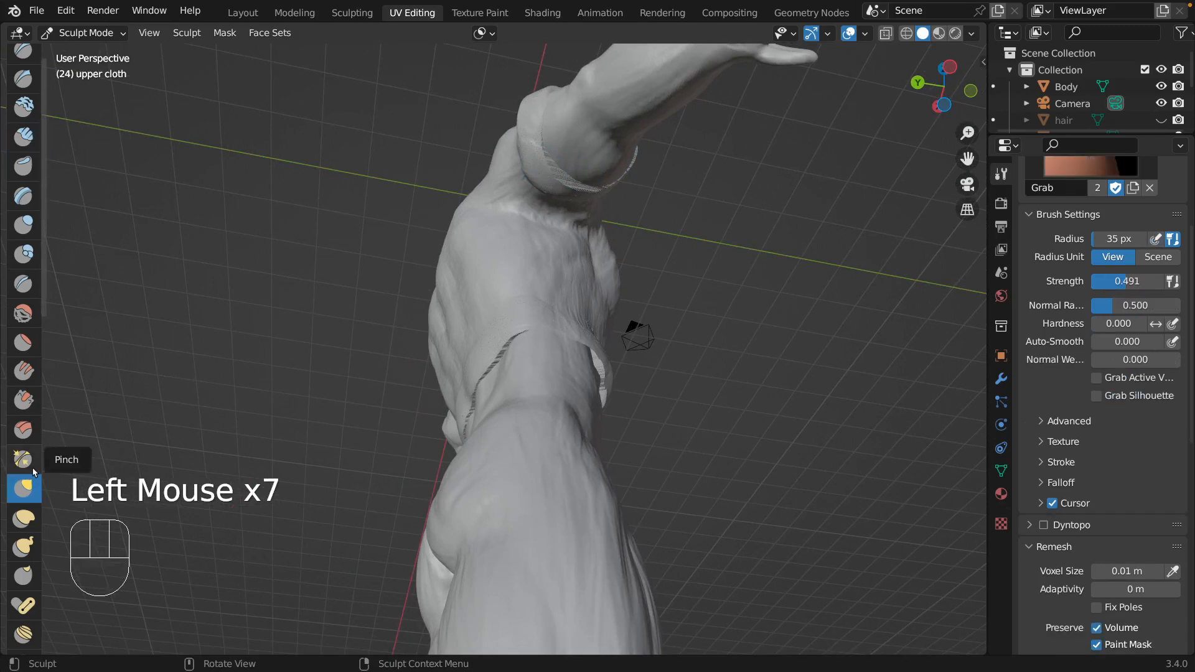
{"action": "key", "text": "f"}
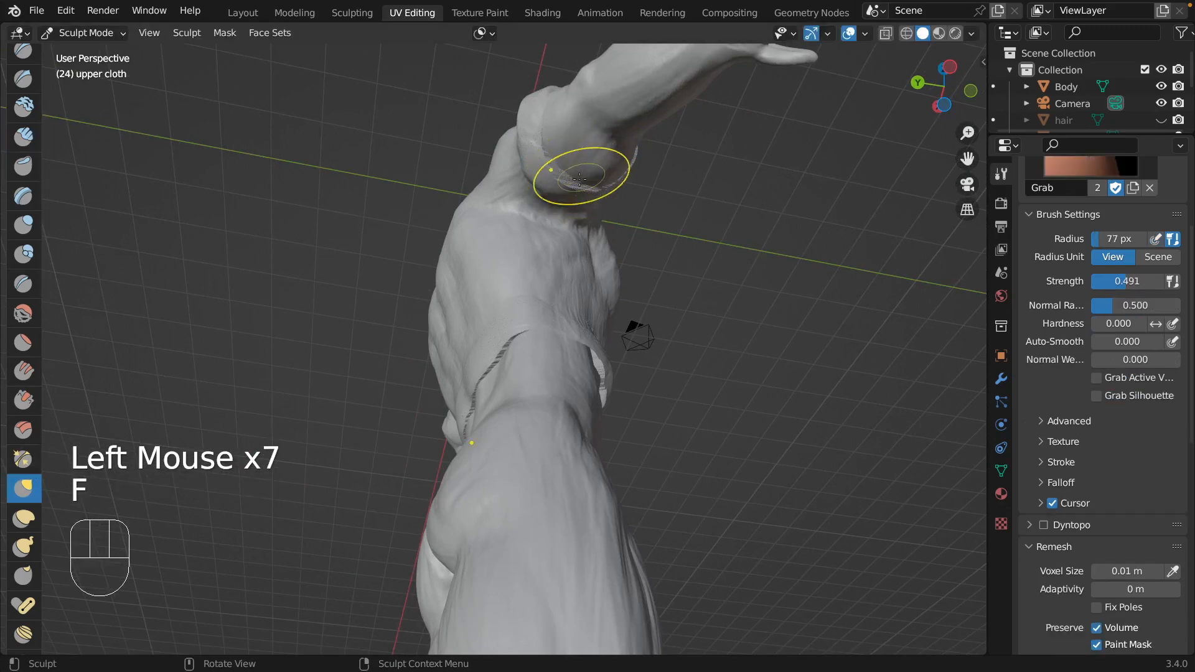
{"action": "left_click", "coordinate": [588, 170]}
{"action": "left_click_drag", "start_coordinate": [590, 174], "coordinate": [584, 169]}
{"action": "left_click_drag", "start_coordinate": [550, 170], "coordinate": [543, 153]}
{"action": "mouse_move", "coordinate": [565, 163]}
{"action": "left_mouse_down"}
{"action": "mouse_move", "coordinate": [570, 154]}
{"action": "mouse_move", "coordinate": [620, 176]}
{"action": "left_mouse_up"}
Adjust the lower sleeve edge below the upper arm from the front with the Grab brush.
{"action": "scroll", "coordinate": [636, 155], "scroll_direction": "right", "scroll_amount": 10}
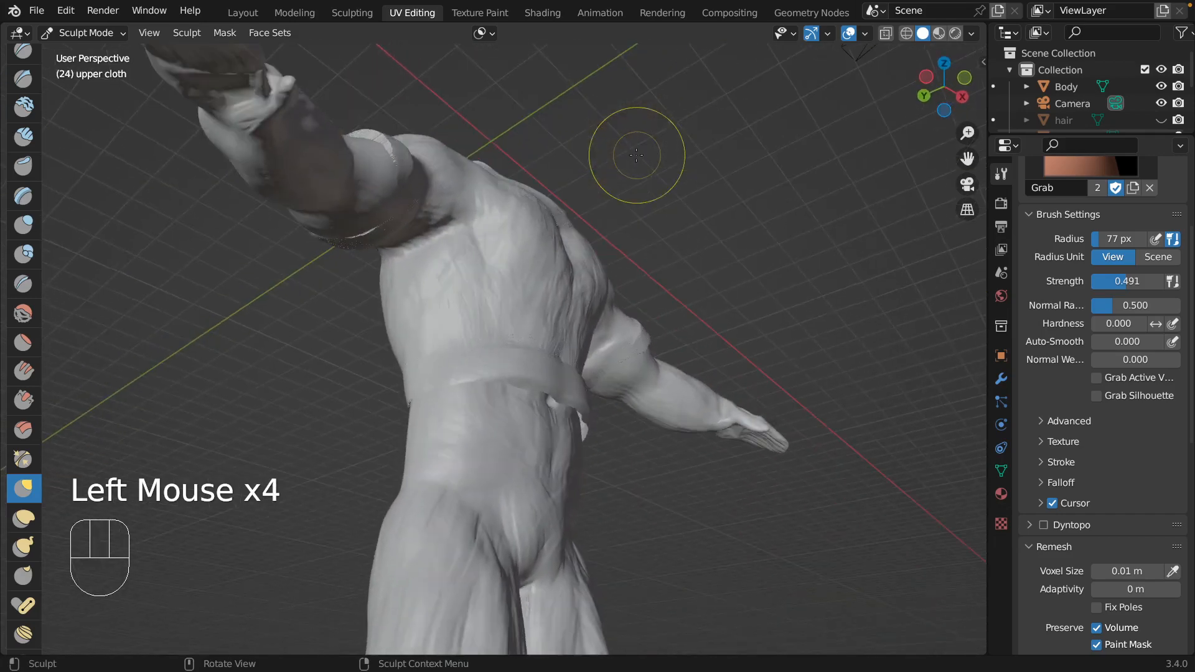
{"action": "left_click_drag", "start_coordinate": [303, 291], "coordinate": [298, 310]}
{"action": "left_click_drag", "start_coordinate": [298, 309], "coordinate": [298, 272]}
{"action": "left_click_drag", "start_coordinate": [298, 271], "coordinate": [316, 252]}
{"action": "scroll", "coordinate": [316, 252], "scroll_direction": "left", "scroll_amount": 8}
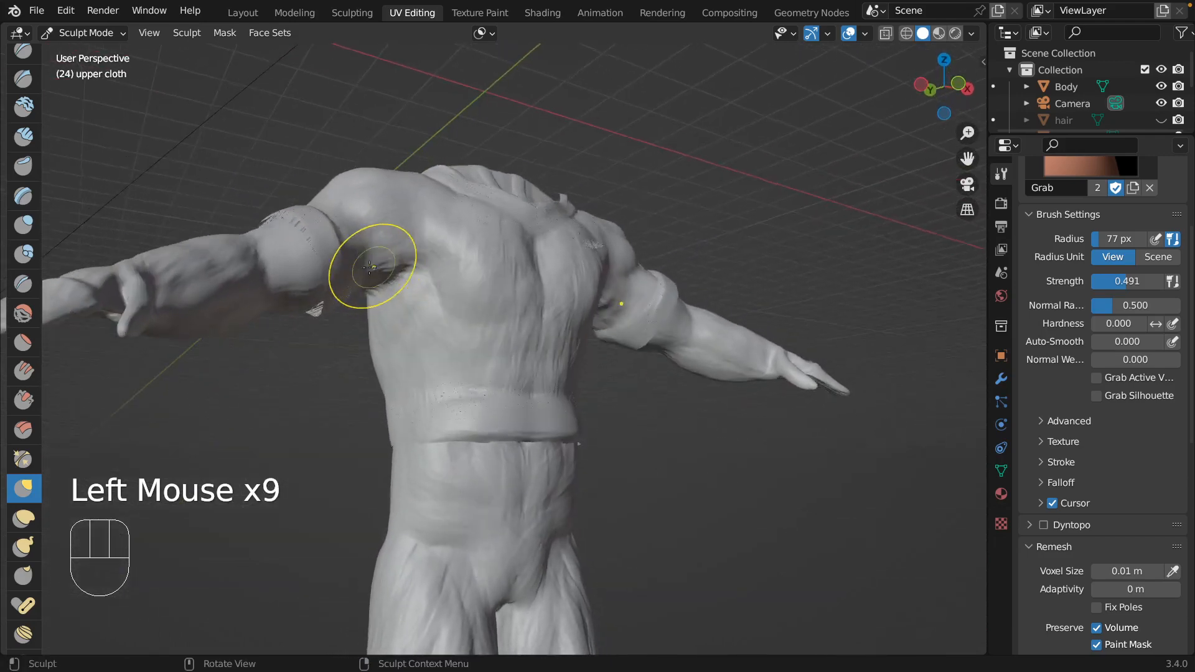
Adjust the upper sleeve near the armpit and over the shoulder with the Grab brush at 77 px radius.
{"action": "scroll", "coordinate": [344, 290], "scroll_direction": "left", "scroll_amount": 5}
{"action": "mouse_move", "coordinate": [382, 319]}
{"action": "left_mouse_down"}
{"action": "mouse_move", "coordinate": [361, 317]}
{"action": "mouse_move", "coordinate": [383, 307]}
{"action": "left_mouse_up"}
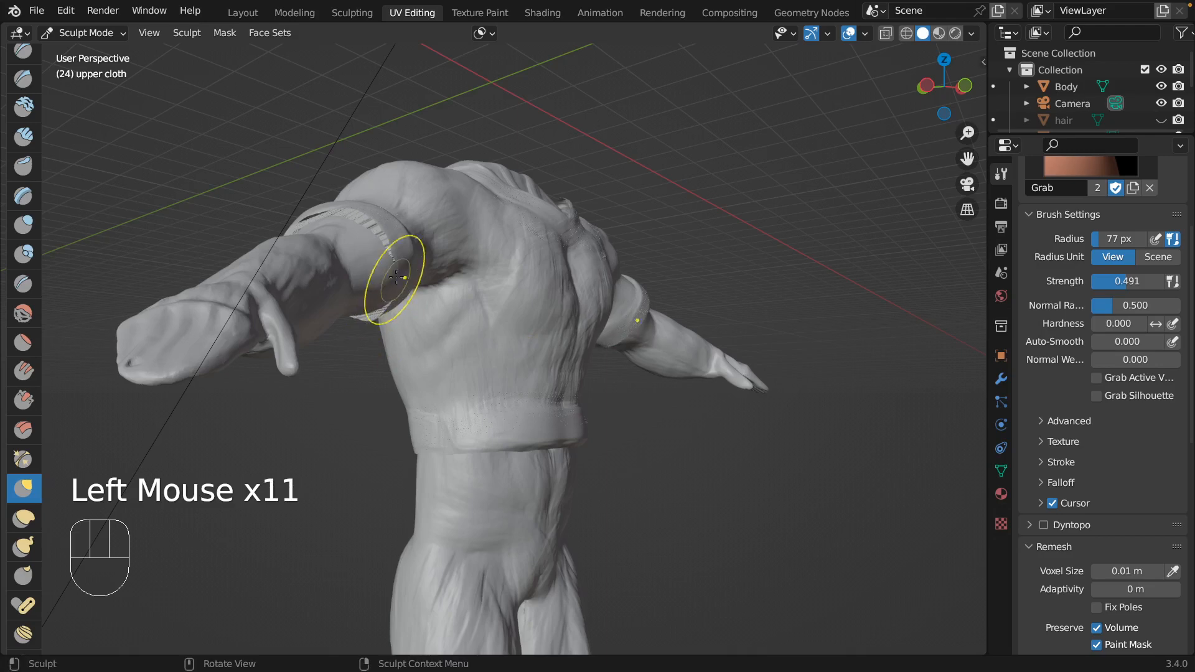
{"action": "scroll", "coordinate": [395, 261], "scroll_direction": "right", "scroll_amount": 8}
{"action": "scroll", "coordinate": [368, 187], "scroll_direction": "down", "scroll_amount": 4}
{"action": "left_click_drag", "start_coordinate": [317, 231], "coordinate": [315, 234]}
{"action": "scroll", "coordinate": [315, 237], "scroll_direction": "up", "scroll_amount": 6}
{"action": "scroll", "coordinate": [316, 239], "scroll_direction": "up", "scroll_amount": 3}
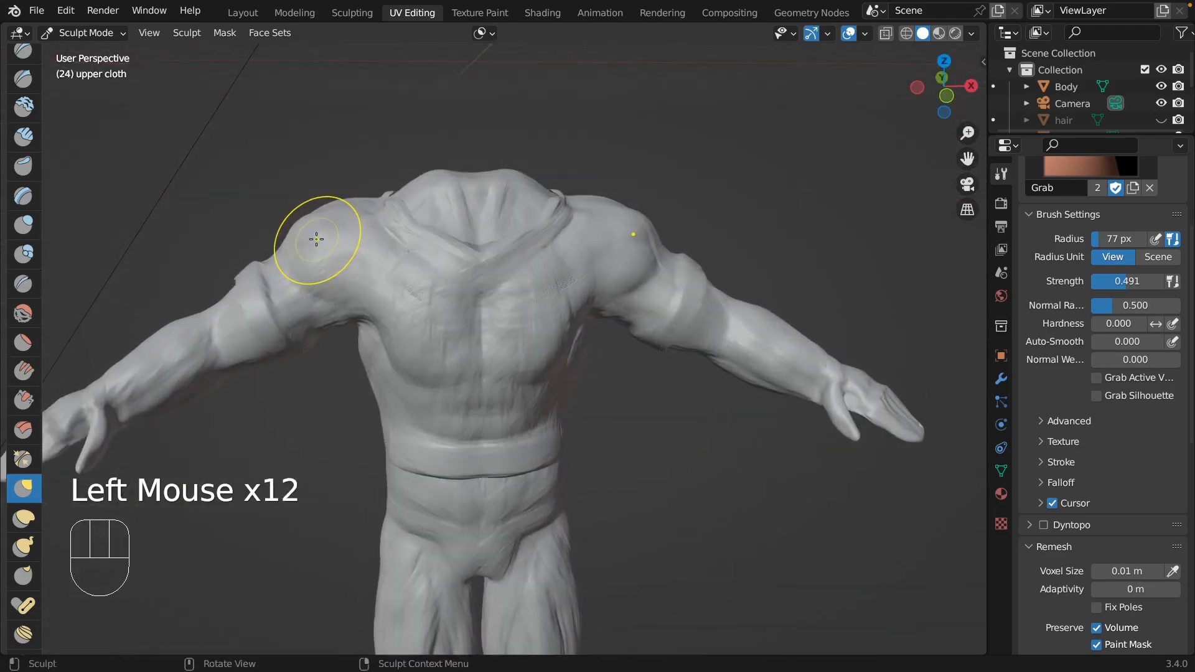
Reshape the underside of the sleeve cuff using the Grab brush at 109 px radius.
{"action": "scroll", "coordinate": [316, 239], "scroll_direction": "down", "scroll_amount": 6}
{"action": "scroll", "coordinate": [316, 239], "scroll_direction": "left", "scroll_amount": 5}
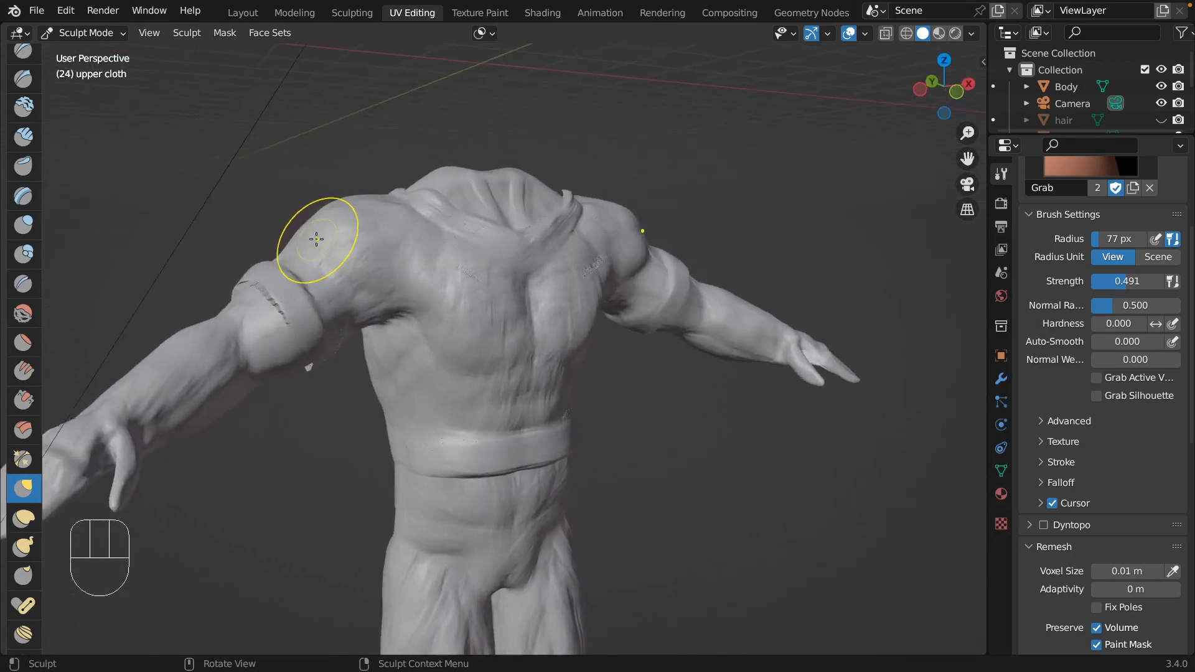
{"action": "scroll", "coordinate": [316, 239], "scroll_direction": "right", "scroll_amount": 5}
{"action": "scroll", "coordinate": [316, 239], "scroll_direction": "down", "scroll_amount": 7}
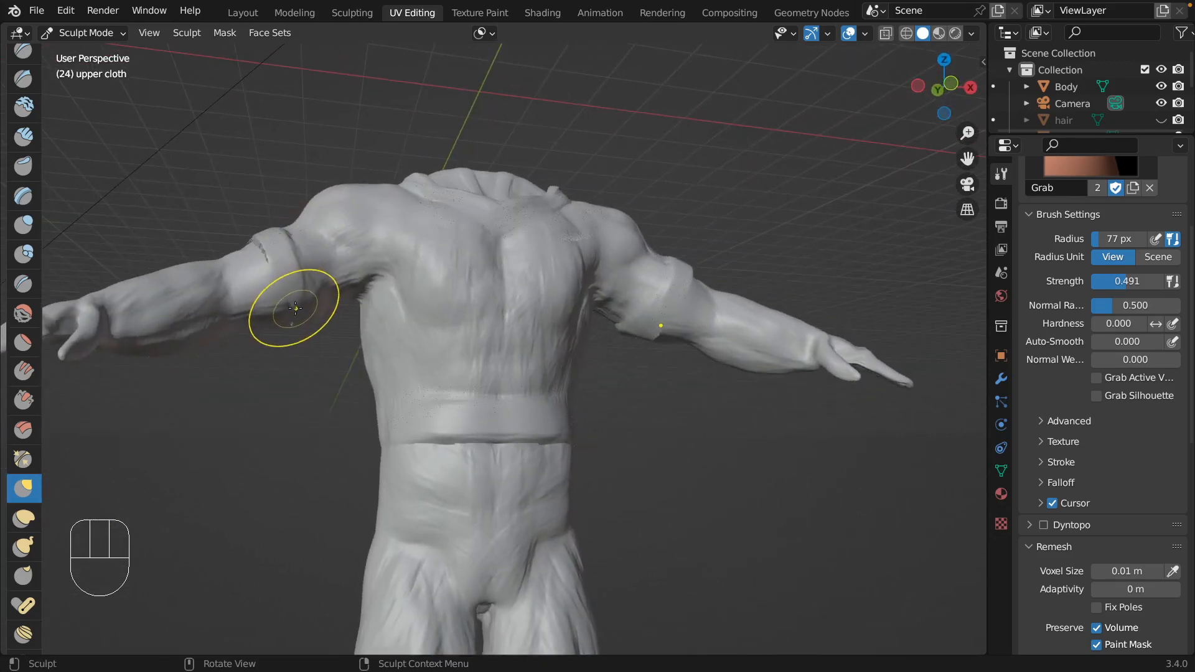
{"action": "key", "text": "f"}
{"action": "left_click", "coordinate": [286, 305]}
{"action": "left_click_drag", "start_coordinate": [286, 305], "coordinate": [259, 307]}
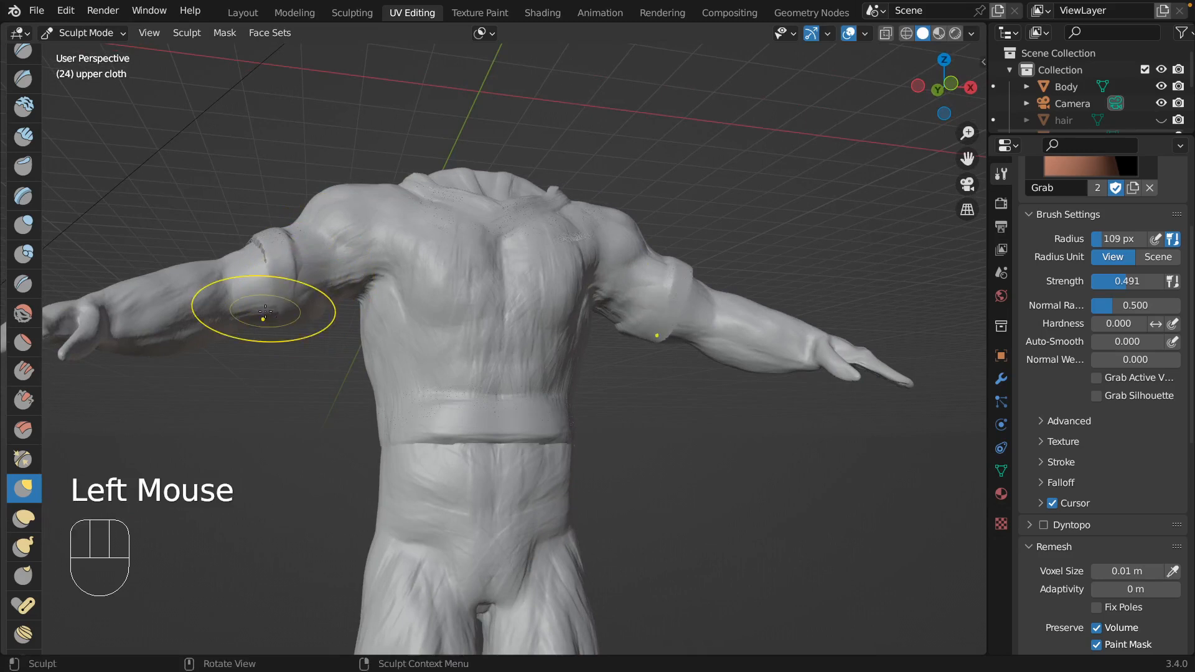
Try to puff out the sleeve between the cuff and armpit using Inflate at 55 px radius.
{"action": "left_click", "coordinate": [23, 135]}
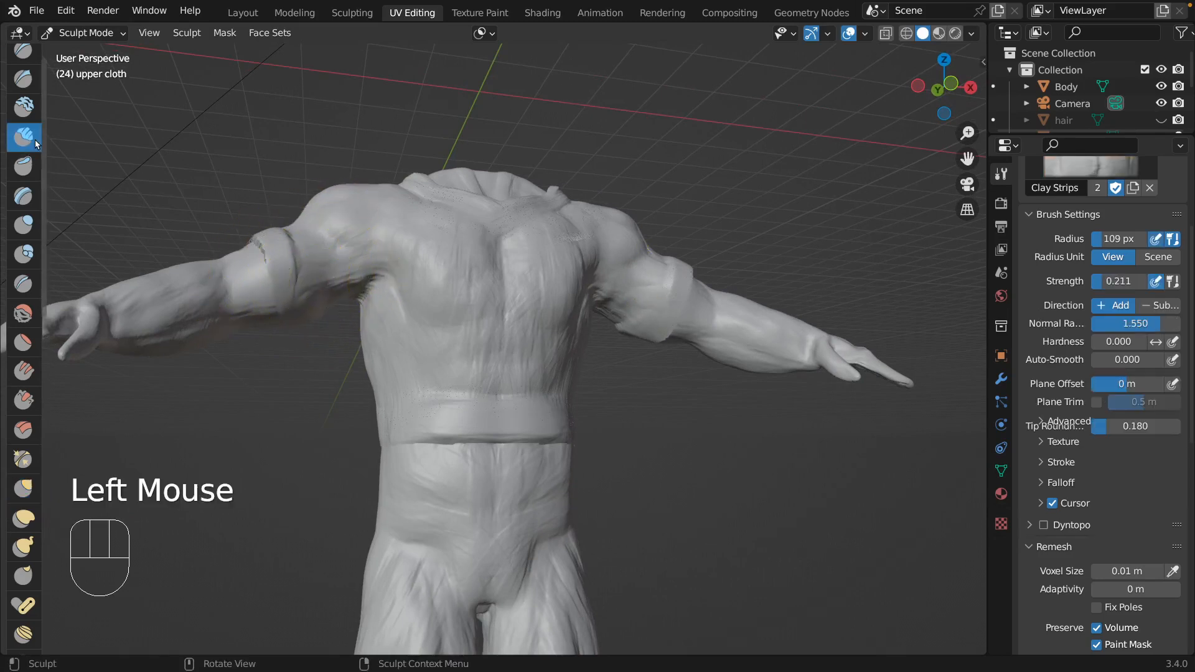
{"action": "left_click", "coordinate": [23, 224]}
{"action": "key", "text": "f"}
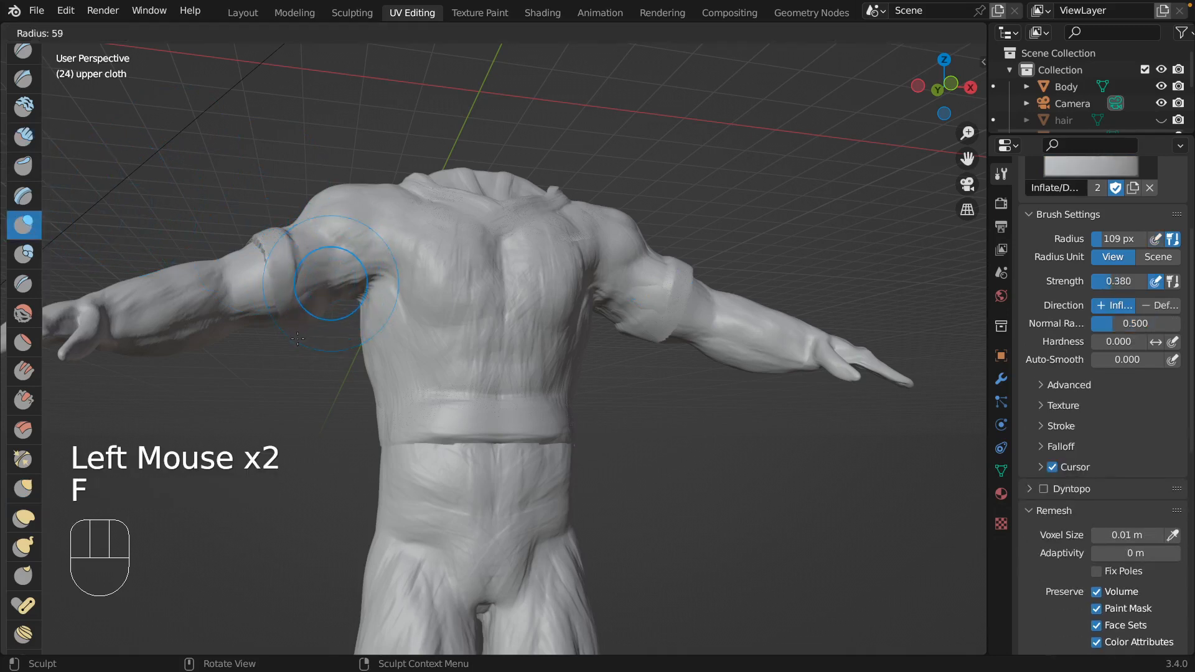
{"action": "left_click", "coordinate": [311, 269]}
{"action": "left_click_drag", "start_coordinate": [310, 269], "coordinate": [311, 269]}
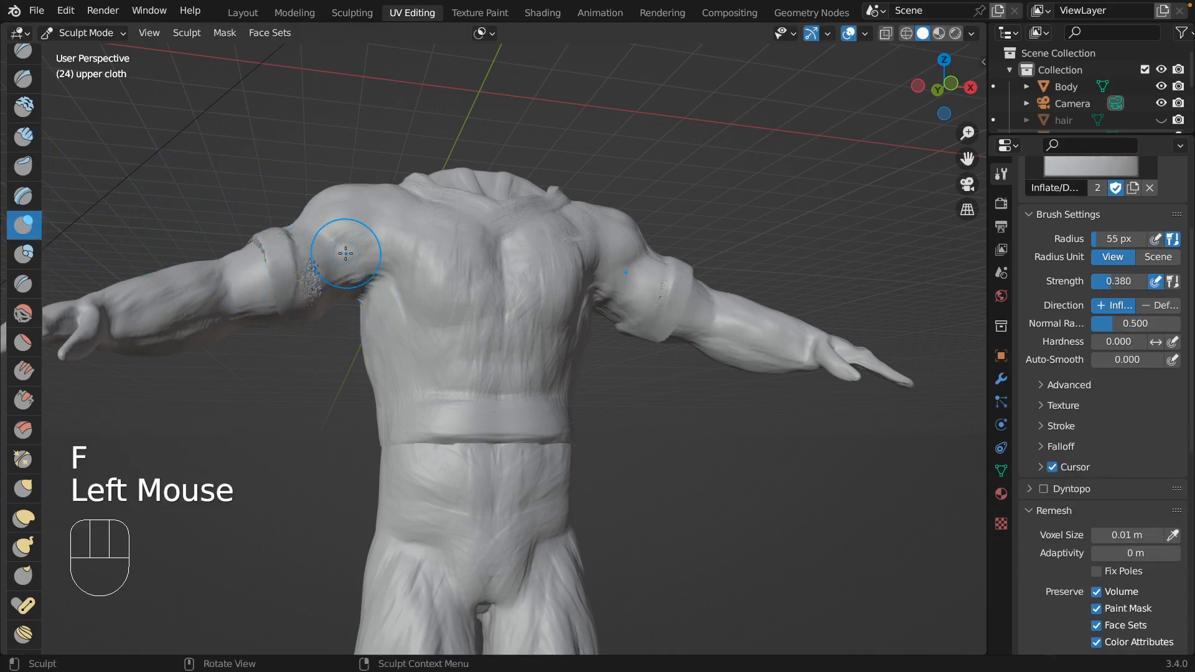
{"action": "key", "text": "super+z"}
Sculpt diagonal folds running from the sleeve cuff toward the shoulder using Clay Strips at 28 px radius.
{"action": "left_click", "coordinate": [23, 137]}
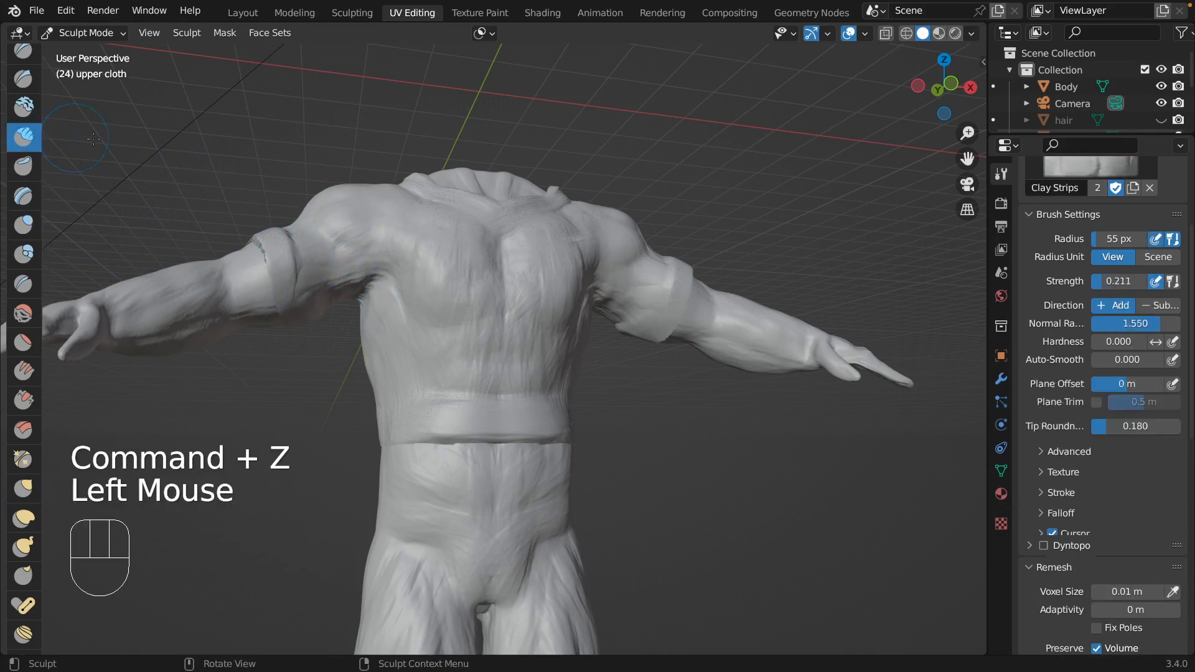
{"action": "key", "text": "f"}
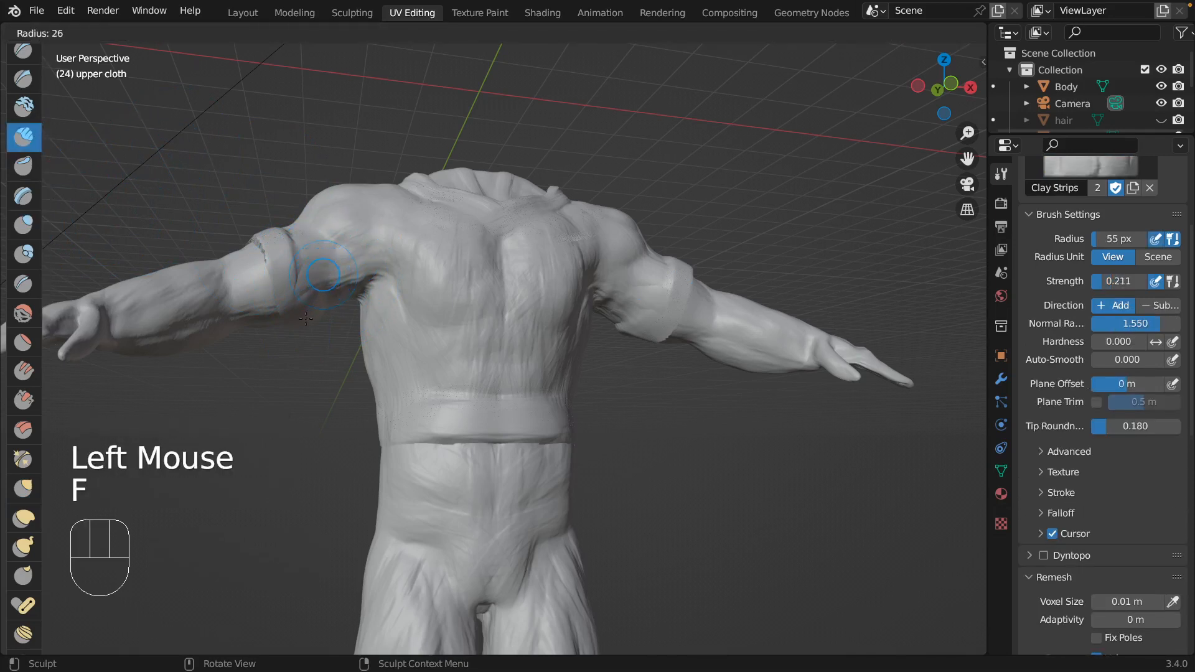
{"action": "left_click", "coordinate": [305, 319]}
{"action": "left_click_drag", "start_coordinate": [322, 273], "coordinate": [376, 231]}
{"action": "mouse_move", "coordinate": [333, 265]}
{"action": "left_mouse_down"}
{"action": "mouse_move", "coordinate": [381, 227]}
{"action": "mouse_move", "coordinate": [330, 245]}
{"action": "mouse_move", "coordinate": [373, 218]}
{"action": "left_mouse_up"}
{"action": "scroll", "coordinate": [388, 181], "scroll_direction": "up", "scroll_amount": 4}
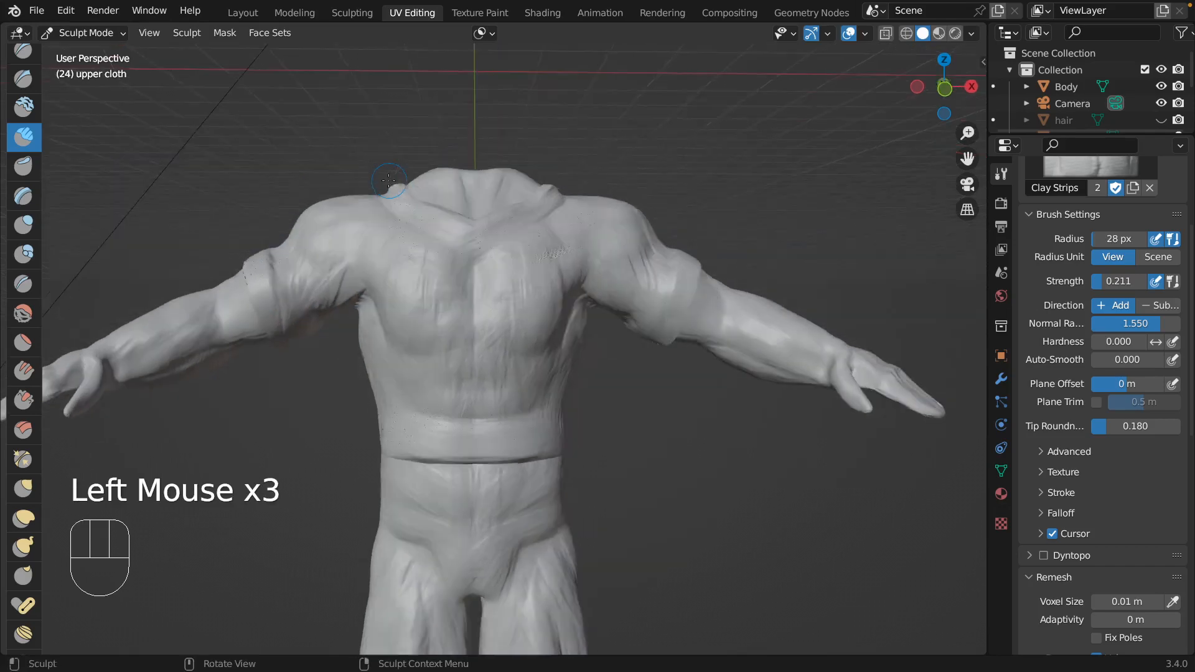
Build up the inner edge and underside of the sleeve cuff using Clay Strips at 28 px radius.
{"action": "scroll", "coordinate": [389, 180], "scroll_direction": "down", "scroll_amount": 5}
{"action": "scroll", "coordinate": [388, 181], "scroll_direction": "up", "scroll_amount": 10}
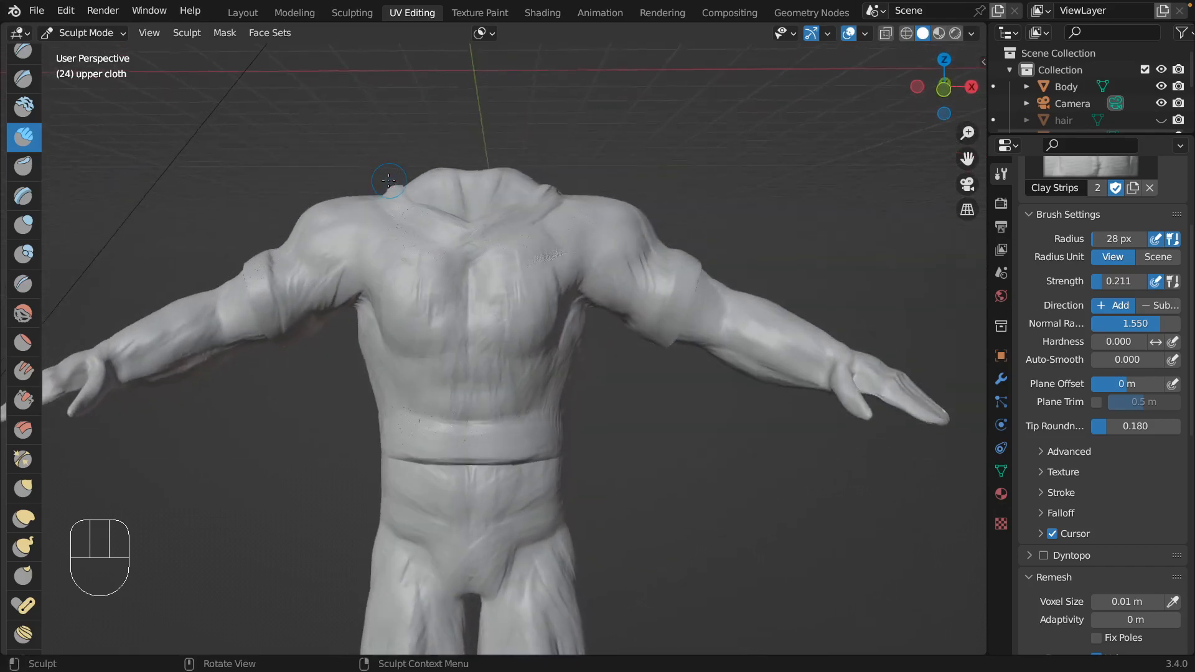
{"action": "scroll", "coordinate": [388, 180], "scroll_direction": "right", "scroll_amount": 6}
{"action": "left_click_drag", "start_coordinate": [678, 316], "coordinate": [647, 340]}
{"action": "mouse_move", "coordinate": [287, 292]}
{"action": "left_mouse_down"}
{"action": "mouse_move", "coordinate": [273, 292]}
{"action": "mouse_move", "coordinate": [293, 308]}
{"action": "left_mouse_up"}
{"action": "scroll", "coordinate": [307, 261], "scroll_direction": "down", "scroll_amount": 10}
{"action": "left_click_drag", "start_coordinate": [315, 353], "coordinate": [319, 357]}
{"action": "scroll", "coordinate": [306, 326], "scroll_direction": "down", "scroll_amount": 10}
{"action": "left_click_drag", "start_coordinate": [312, 346], "coordinate": [330, 373]}
{"action": "scroll", "coordinate": [328, 370], "scroll_direction": "up", "scroll_amount": 10}
{"action": "scroll", "coordinate": [317, 330], "scroll_direction": "up", "scroll_amount": 10}
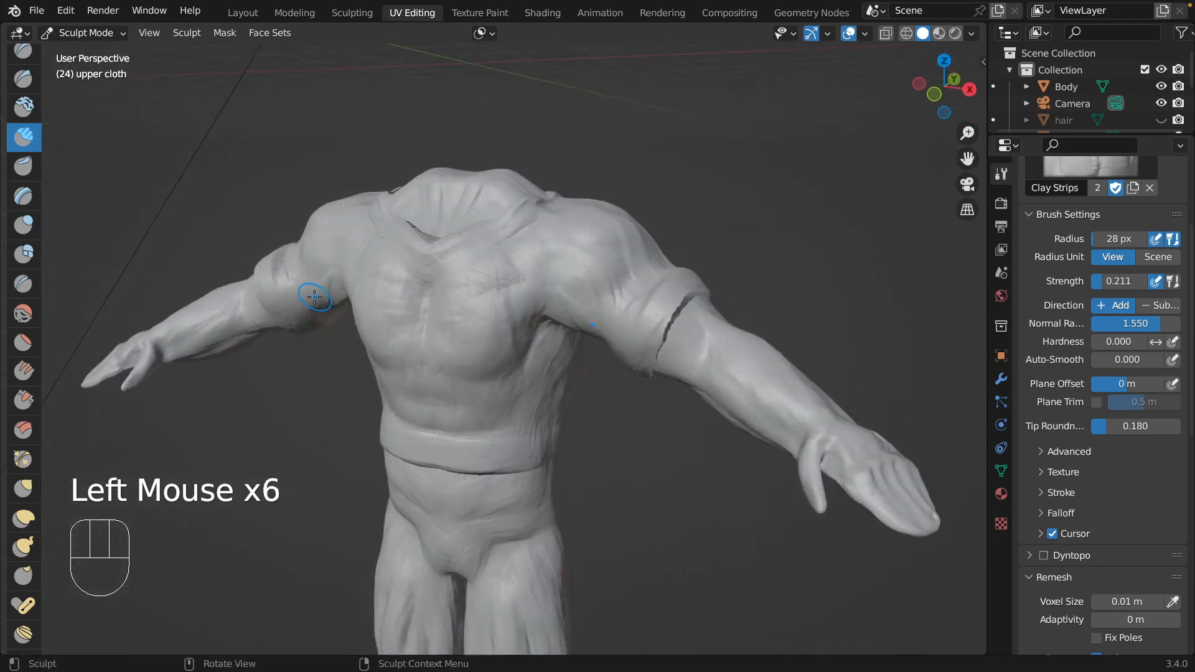
{"action": "scroll", "coordinate": [284, 263], "scroll_direction": "right", "scroll_amount": 10}
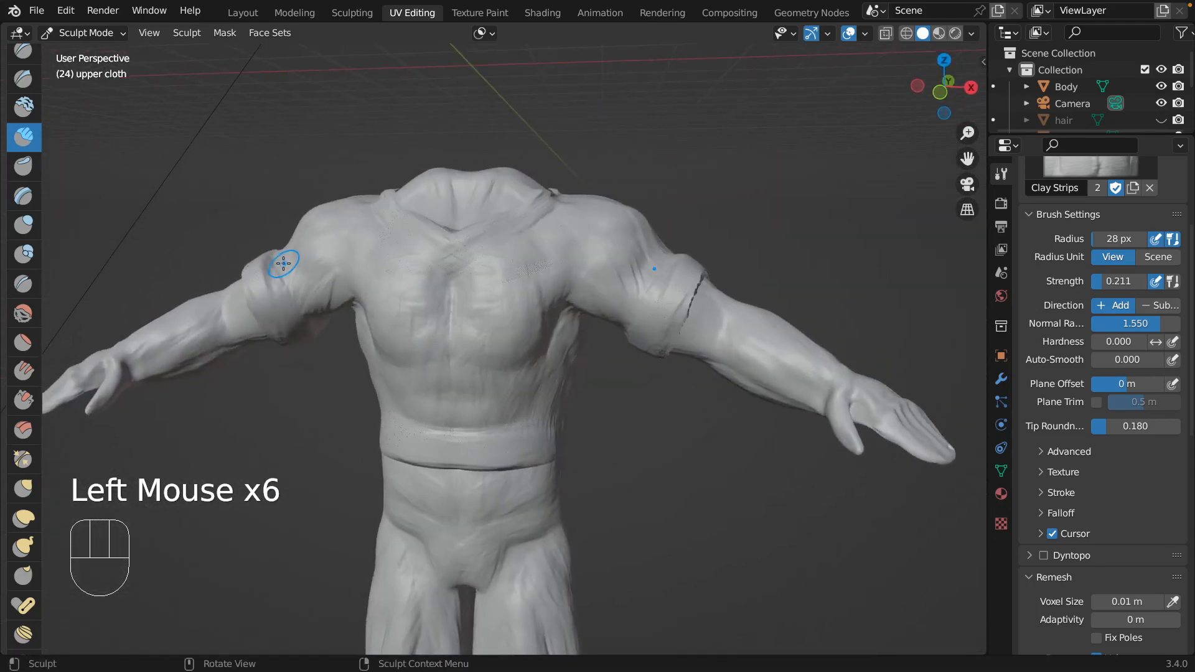
Pull the point of the V-neck slightly down the chest using the Grab brush at 129 px radius.
{"action": "left_click", "coordinate": [23, 488]}
{"action": "scroll", "coordinate": [484, 248], "scroll_direction": "left", "scroll_amount": 10}
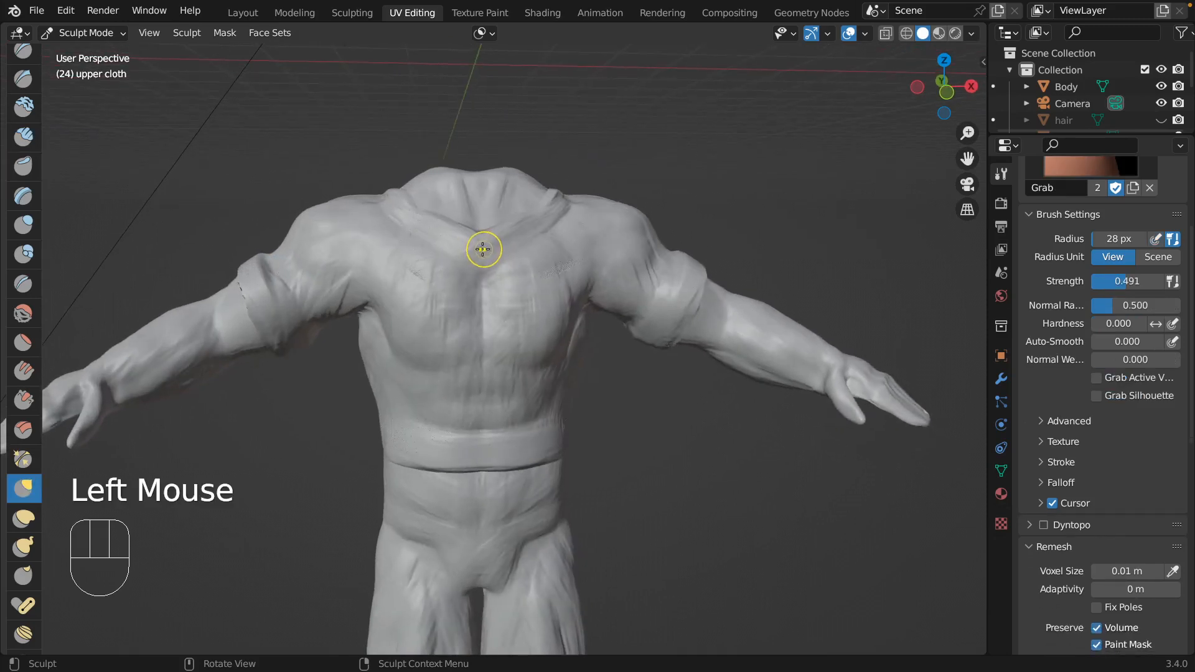
{"action": "key", "text": "f"}
{"action": "left_click", "coordinate": [547, 247]}
{"action": "mouse_move", "coordinate": [479, 233]}
{"action": "left_mouse_down"}
{"action": "mouse_move", "coordinate": [477, 255]}
{"action": "mouse_move", "coordinate": [481, 244]}
{"action": "left_mouse_up"}
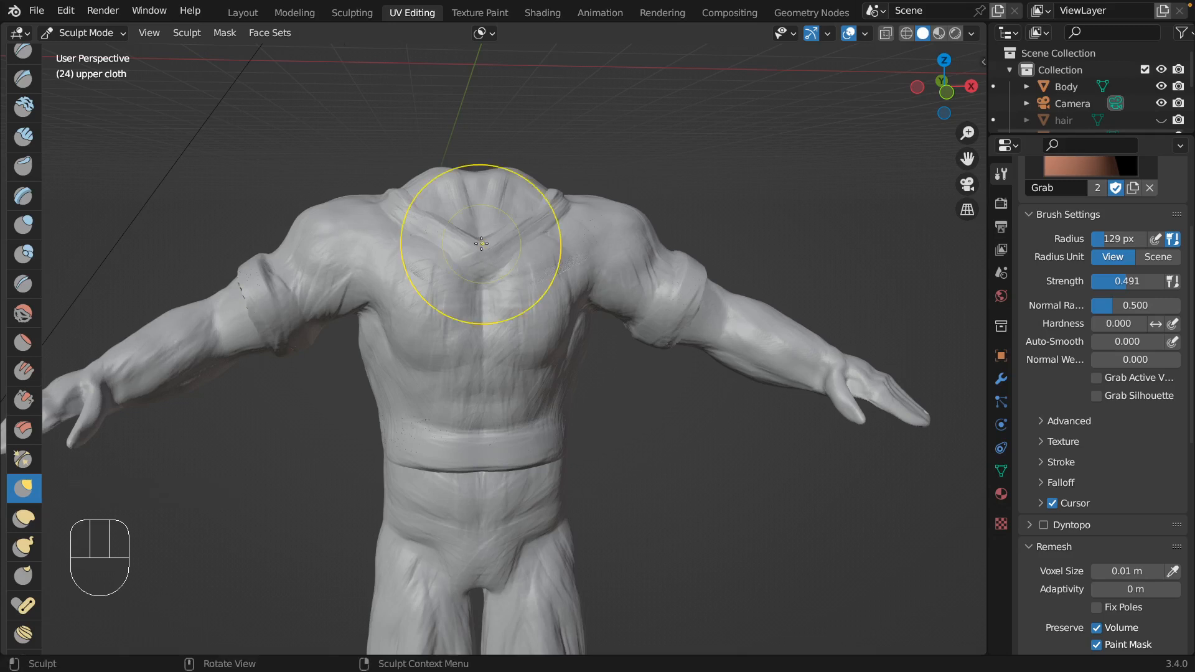
Thicken the V-neck collar from the neckline up to the shoulders using Clay Strips at 44 px radius.
{"action": "left_click", "coordinate": [24, 136]}
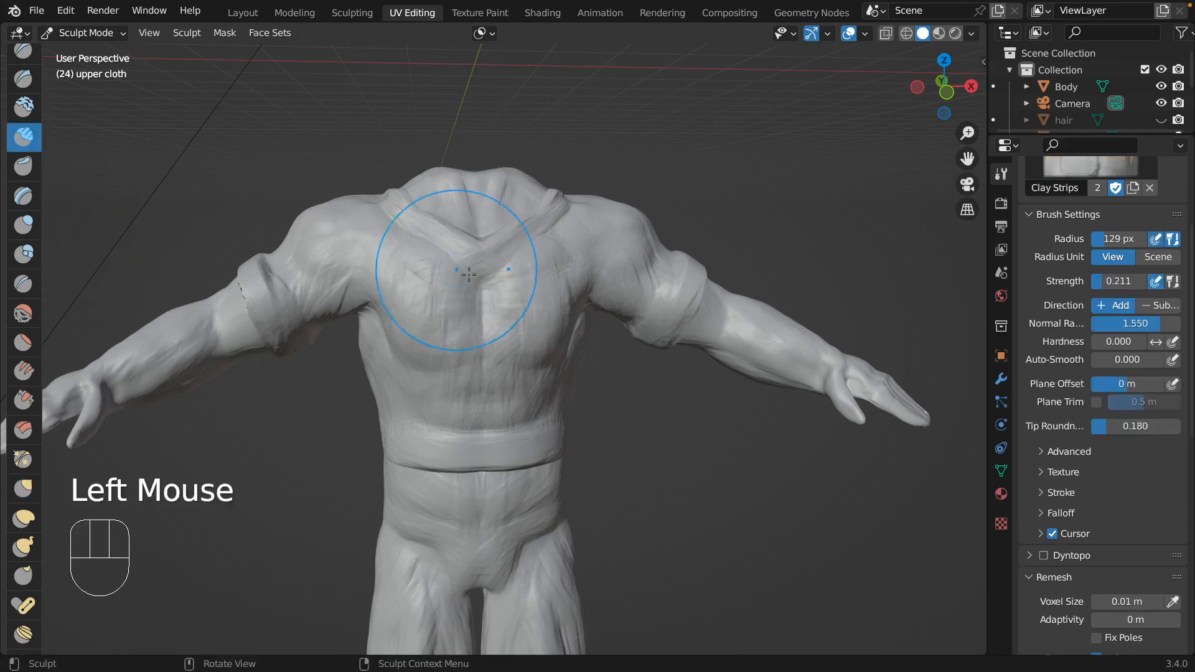
{"action": "key", "text": "f"}
{"action": "left_click", "coordinate": [415, 323]}
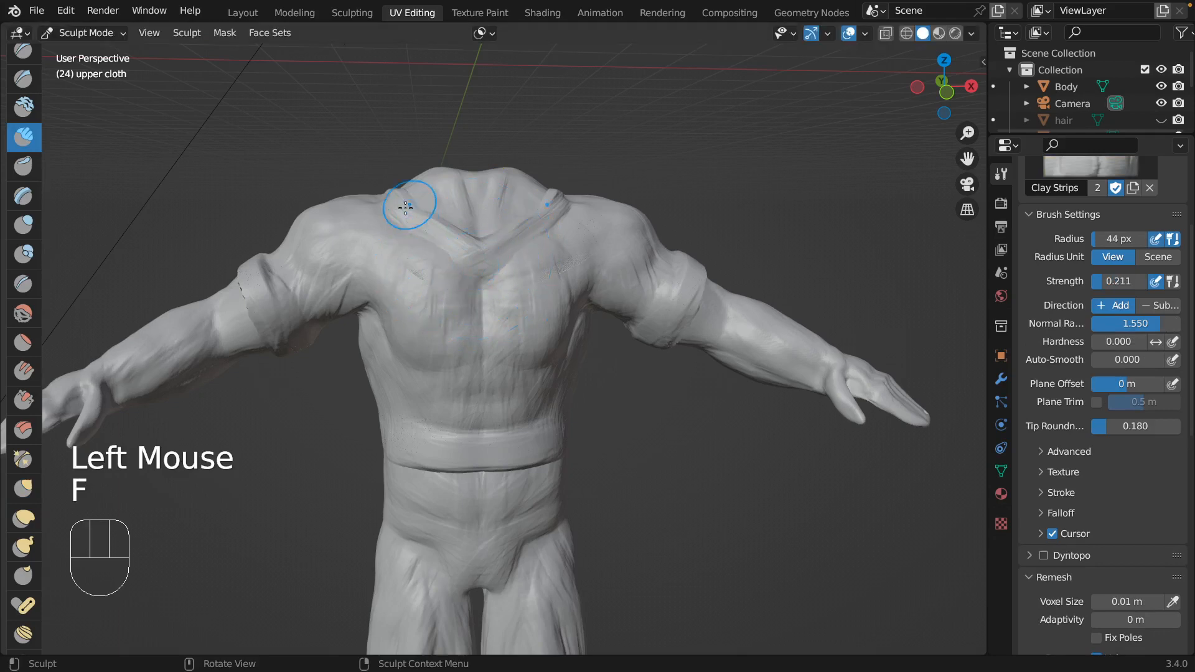
{"action": "mouse_move", "coordinate": [408, 204]}
{"action": "left_mouse_down"}
{"action": "mouse_move", "coordinate": [401, 195]}
{"action": "mouse_move", "coordinate": [442, 241]}
{"action": "left_mouse_up"}
{"action": "left_click_drag", "start_coordinate": [397, 173], "coordinate": [395, 171]}
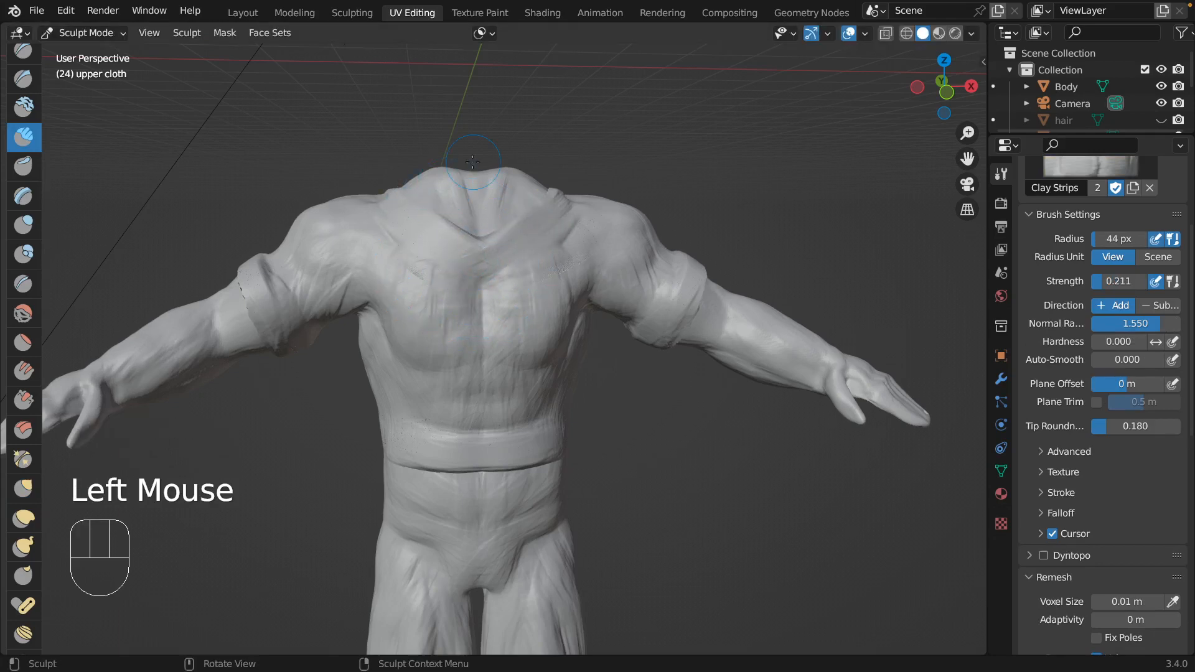
{"action": "mouse_move", "coordinate": [386, 186]}
{"action": "middle_mouse_down"}
{"action": "mouse_move", "coordinate": [430, 299]}
{"action": "mouse_move", "coordinate": [420, 305]}
{"action": "middle_mouse_up"}
{"action": "left_click_drag", "start_coordinate": [400, 304], "coordinate": [397, 283]}
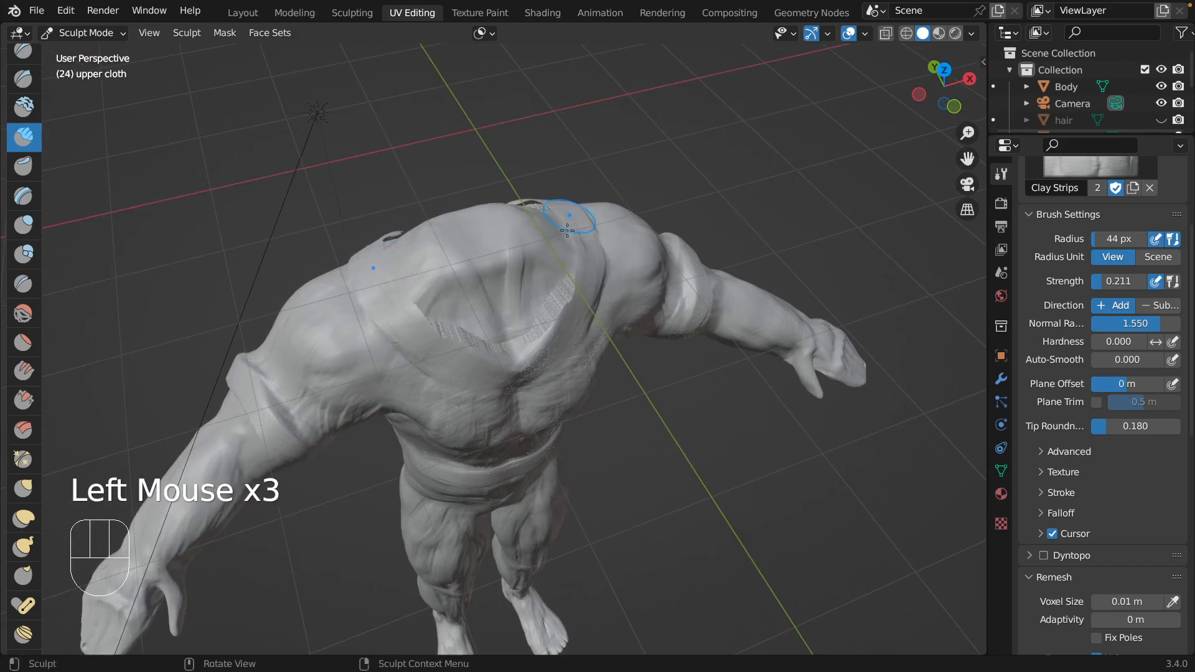
{"action": "mouse_move", "coordinate": [568, 230]}
{"action": "left_mouse_down"}
{"action": "mouse_move", "coordinate": [564, 197]}
{"action": "mouse_move", "coordinate": [561, 222]}
{"action": "left_mouse_up"}
{"action": "middle_click_drag", "start_coordinate": [561, 223], "coordinate": [380, 377]}
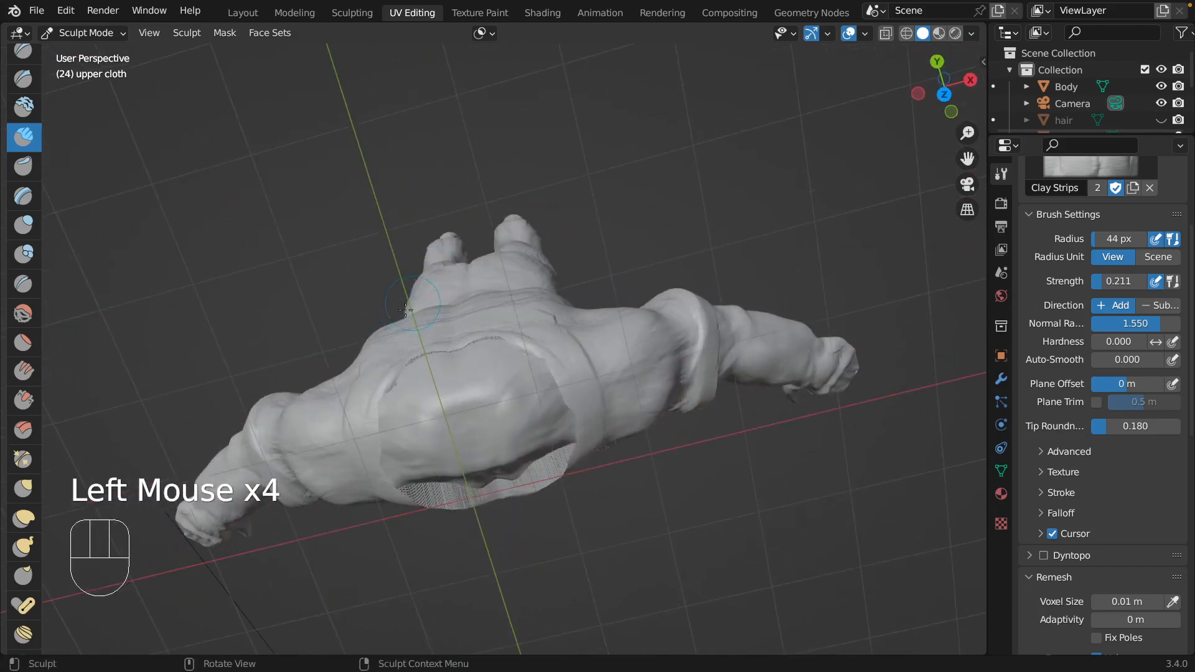
{"action": "left_click_drag", "start_coordinate": [377, 380], "coordinate": [378, 379]}
{"action": "scroll", "coordinate": [553, 344], "scroll_direction": "down", "scroll_amount": 10}
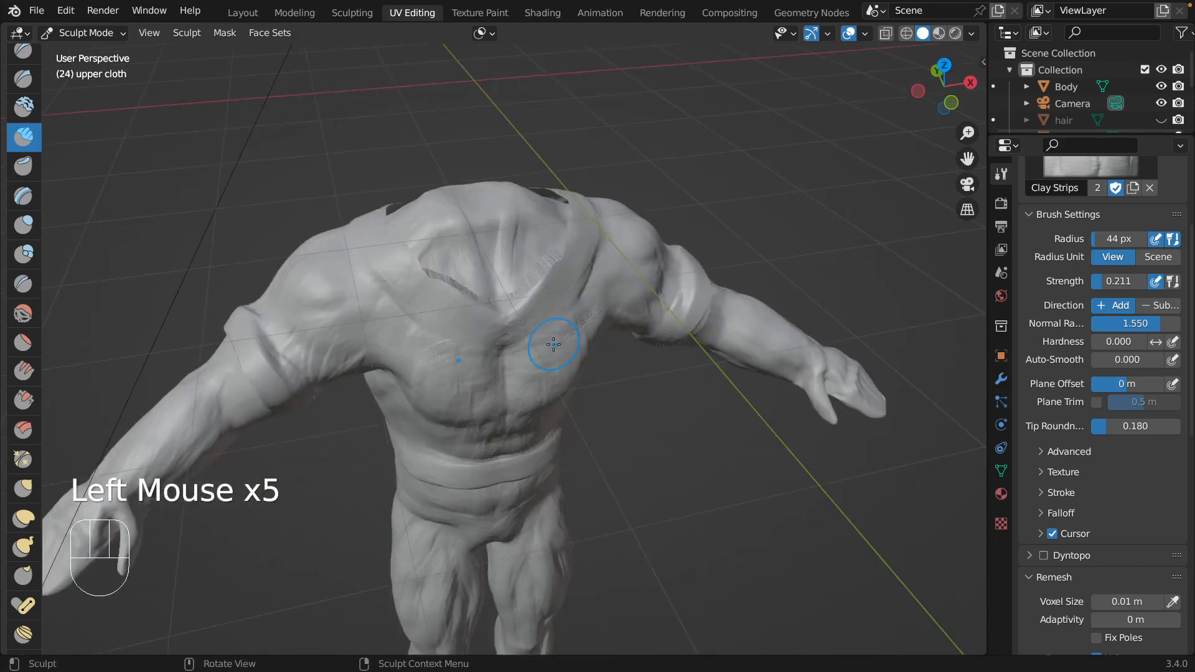
Build up the collar over the shoulders and the cloth on the upper chest with Clay Strips at 44 px radius.
{"action": "scroll", "coordinate": [553, 344], "scroll_direction": "left", "scroll_amount": 5}
{"action": "scroll", "coordinate": [553, 344], "scroll_direction": "up", "scroll_amount": 5}
{"action": "scroll", "coordinate": [554, 344], "scroll_direction": "left", "scroll_amount": 5}
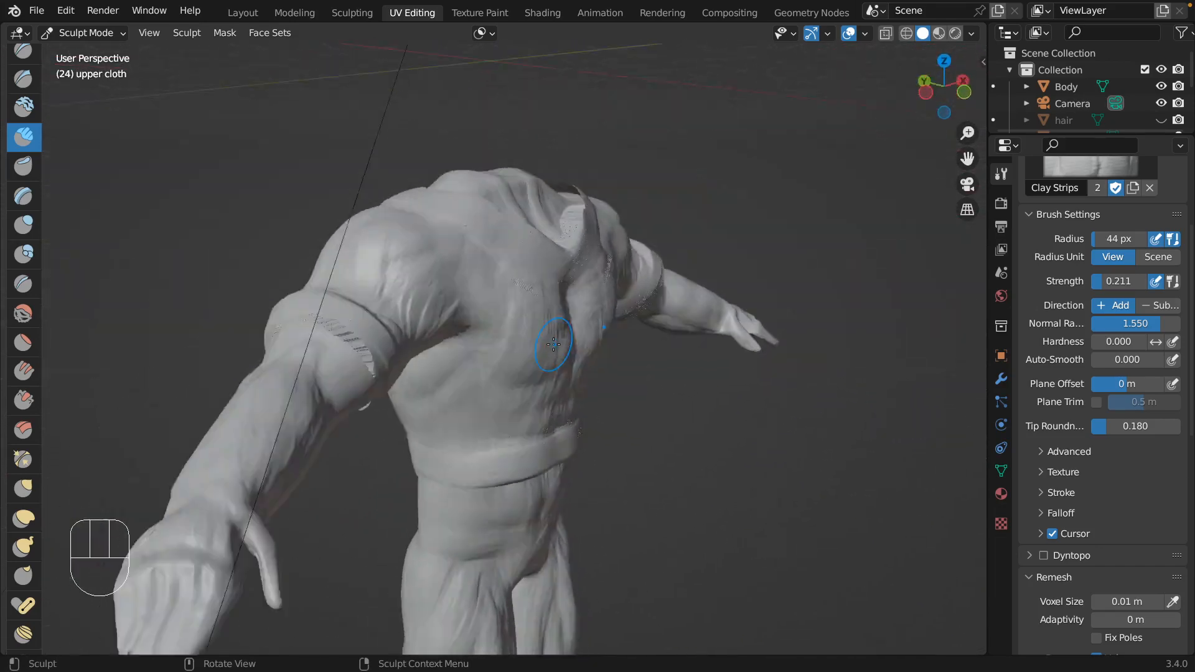
{"action": "scroll", "coordinate": [553, 344], "scroll_direction": "up", "scroll_amount": 4}
{"action": "scroll", "coordinate": [553, 344], "scroll_direction": "left", "scroll_amount": 5}
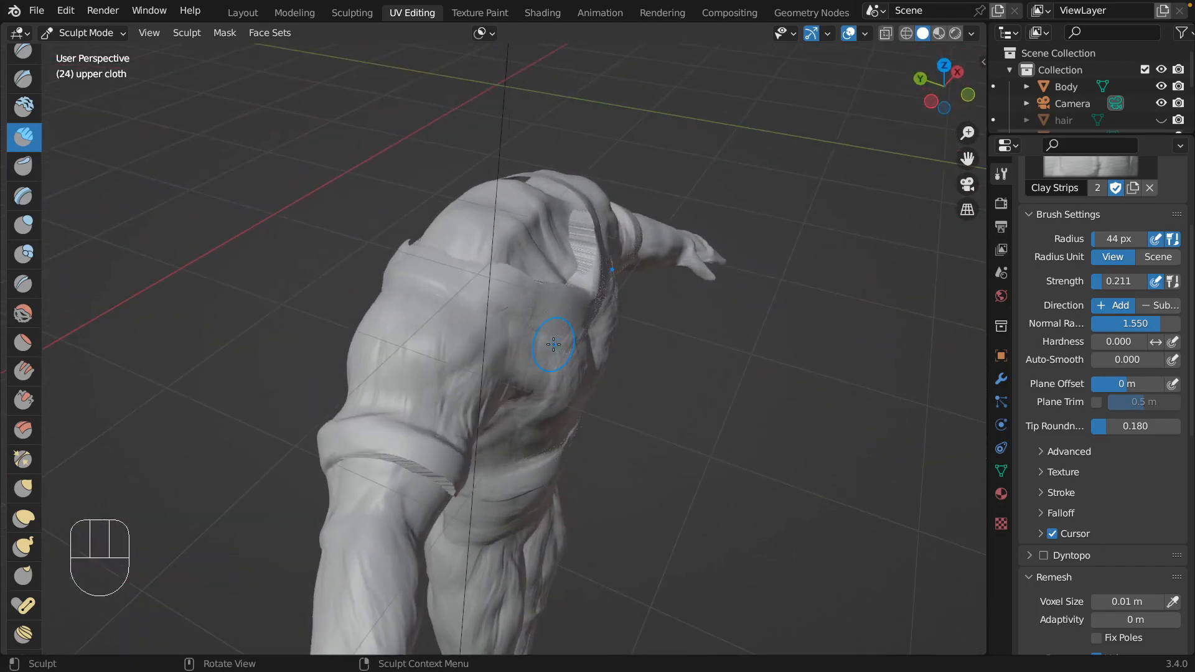
{"action": "scroll", "coordinate": [553, 344], "scroll_direction": "right", "scroll_amount": 5}
{"action": "scroll", "coordinate": [553, 344], "scroll_direction": "right", "scroll_amount": 10}
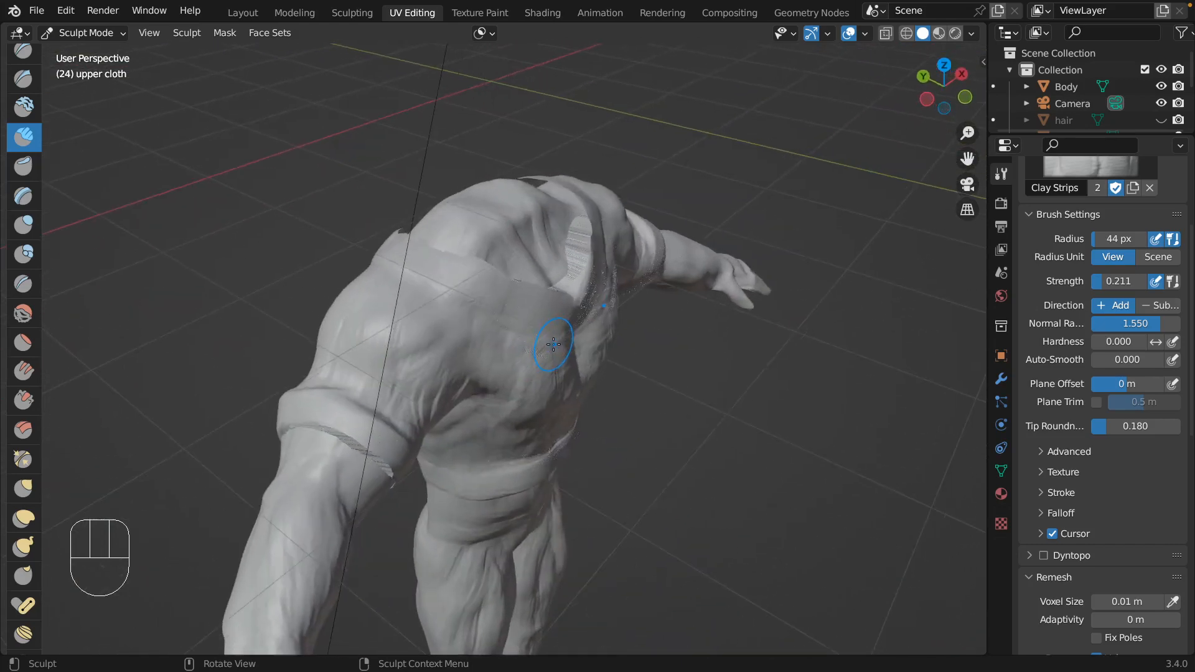
{"action": "left_click_drag", "start_coordinate": [583, 206], "coordinate": [574, 202]}
{"action": "left_click_drag", "start_coordinate": [373, 246], "coordinate": [316, 251]}
{"action": "left_click_drag", "start_coordinate": [542, 332], "coordinate": [457, 360]}
{"action": "scroll", "coordinate": [444, 365], "scroll_direction": "down", "scroll_amount": 6}
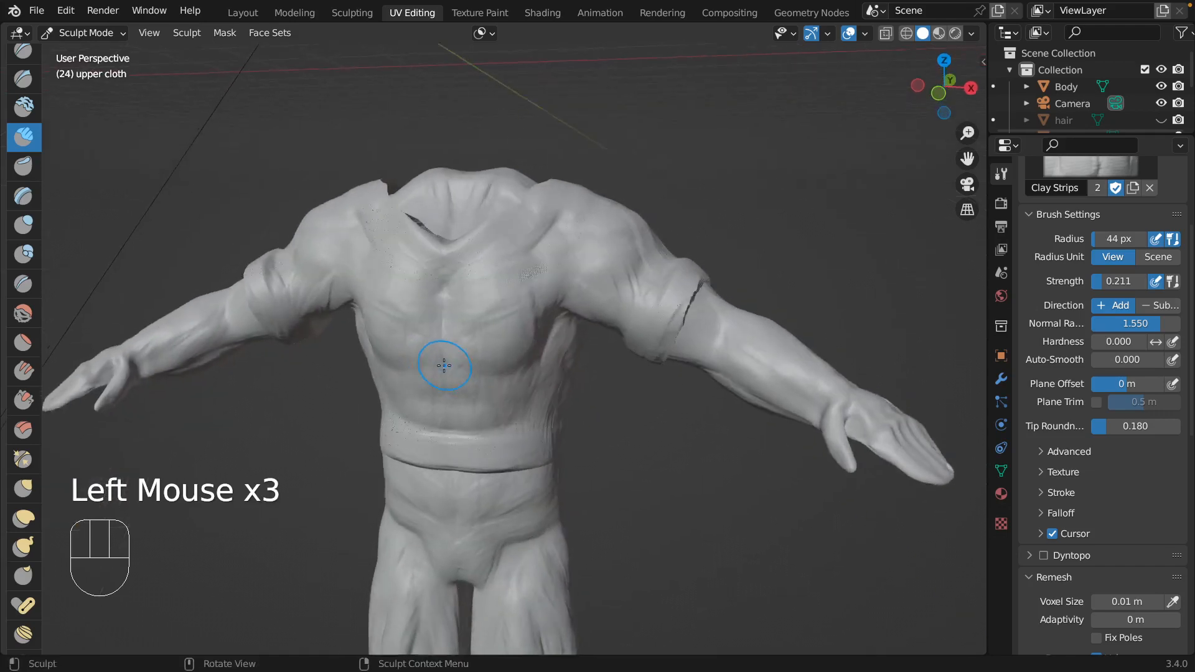
Sculpt curved cloth folds sweeping down both sides of the chest using Clay Strips at 11 px radius.
{"action": "scroll", "coordinate": [443, 365], "scroll_direction": "left", "scroll_amount": 5}
{"action": "scroll", "coordinate": [444, 365], "scroll_direction": "right", "scroll_amount": 3}
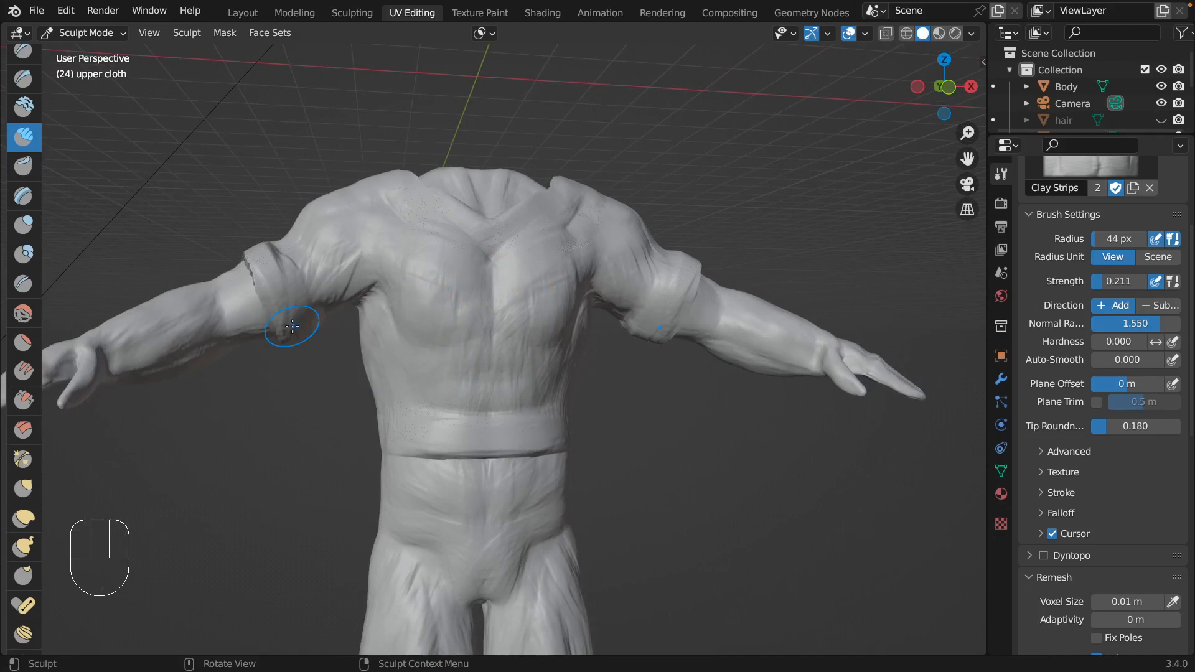
{"action": "key", "text": "f"}
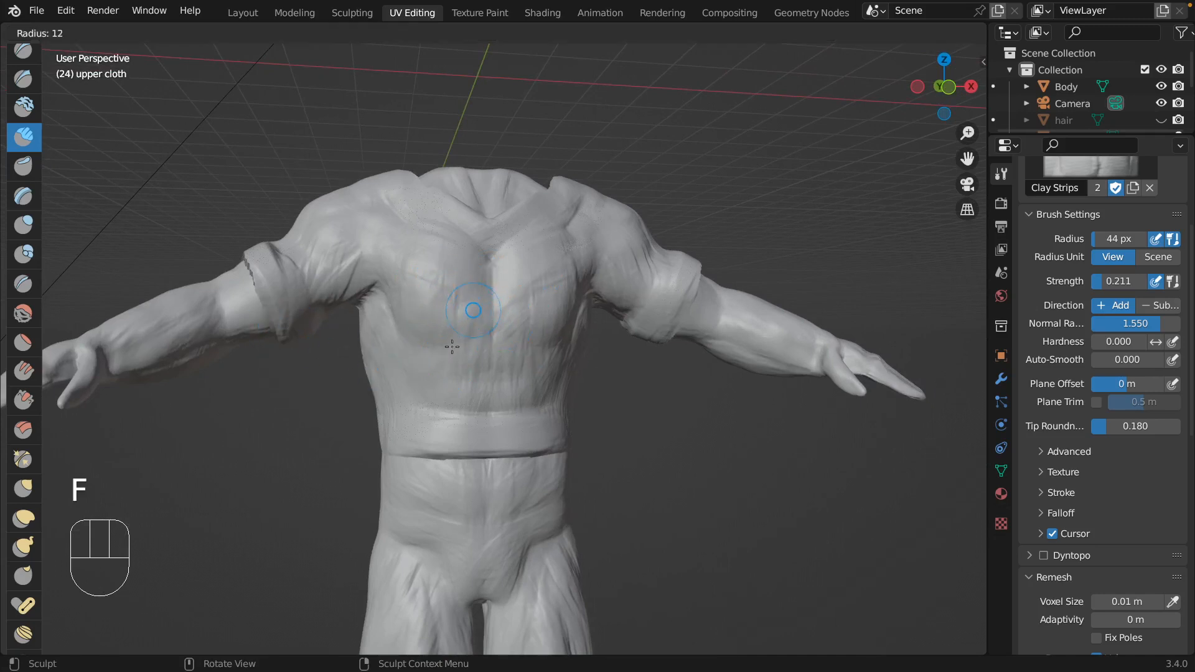
{"action": "left_click", "coordinate": [453, 343]}
{"action": "left_click_drag", "start_coordinate": [424, 277], "coordinate": [447, 337]}
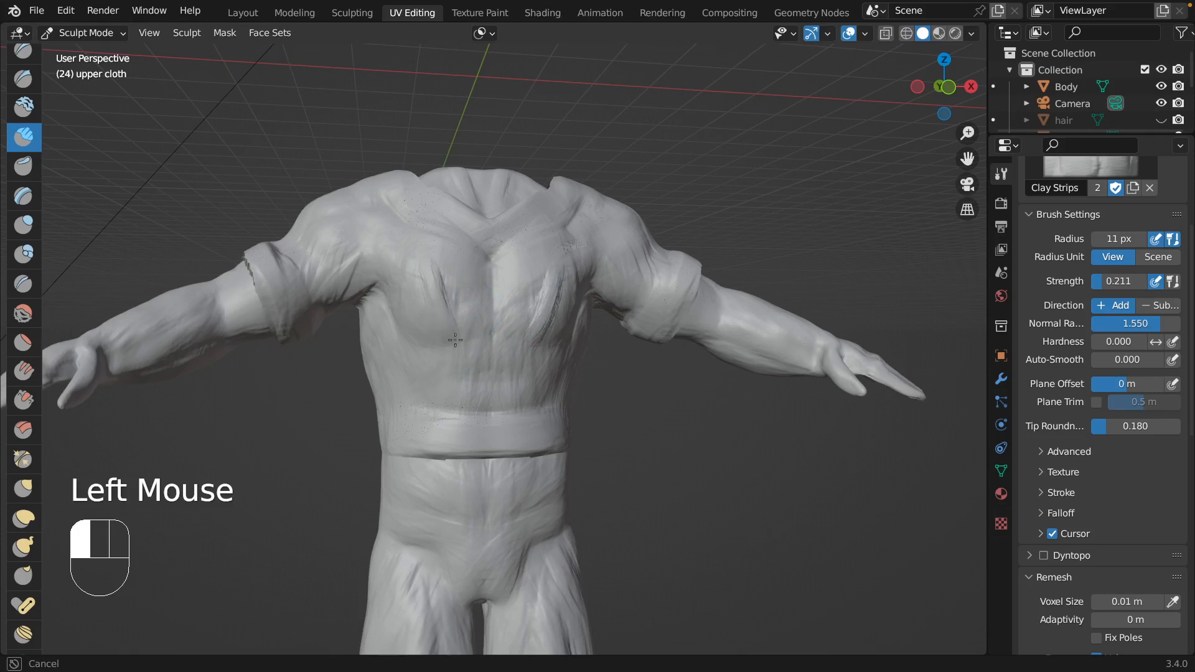
{"action": "mouse_move", "coordinate": [421, 270]}
{"action": "left_mouse_down"}
{"action": "mouse_move", "coordinate": [459, 333]}
{"action": "mouse_move", "coordinate": [492, 305]}
{"action": "mouse_move", "coordinate": [429, 288]}
{"action": "mouse_move", "coordinate": [462, 326]}
{"action": "mouse_move", "coordinate": [507, 271]}
{"action": "mouse_move", "coordinate": [518, 314]}
{"action": "mouse_move", "coordinate": [523, 300]}
{"action": "mouse_move", "coordinate": [536, 320]}
{"action": "left_mouse_up"}
{"action": "left_click_drag", "start_coordinate": [559, 276], "coordinate": [529, 323]}
{"action": "left_click_drag", "start_coordinate": [453, 327], "coordinate": [434, 280]}
{"action": "left_click_drag", "start_coordinate": [427, 271], "coordinate": [460, 310]}
{"action": "mouse_move", "coordinate": [425, 271]}
{"action": "left_mouse_down"}
{"action": "mouse_move", "coordinate": [459, 305]}
{"action": "mouse_move", "coordinate": [422, 274]}
{"action": "mouse_move", "coordinate": [443, 325]}
{"action": "left_mouse_up"}
Extend the chest folds into pointed V-shaped creases below the chest with Clay Strips at 11 px, and set the brush radius to 21 px.
{"action": "scroll", "coordinate": [445, 338], "scroll_direction": "right", "scroll_amount": 5}
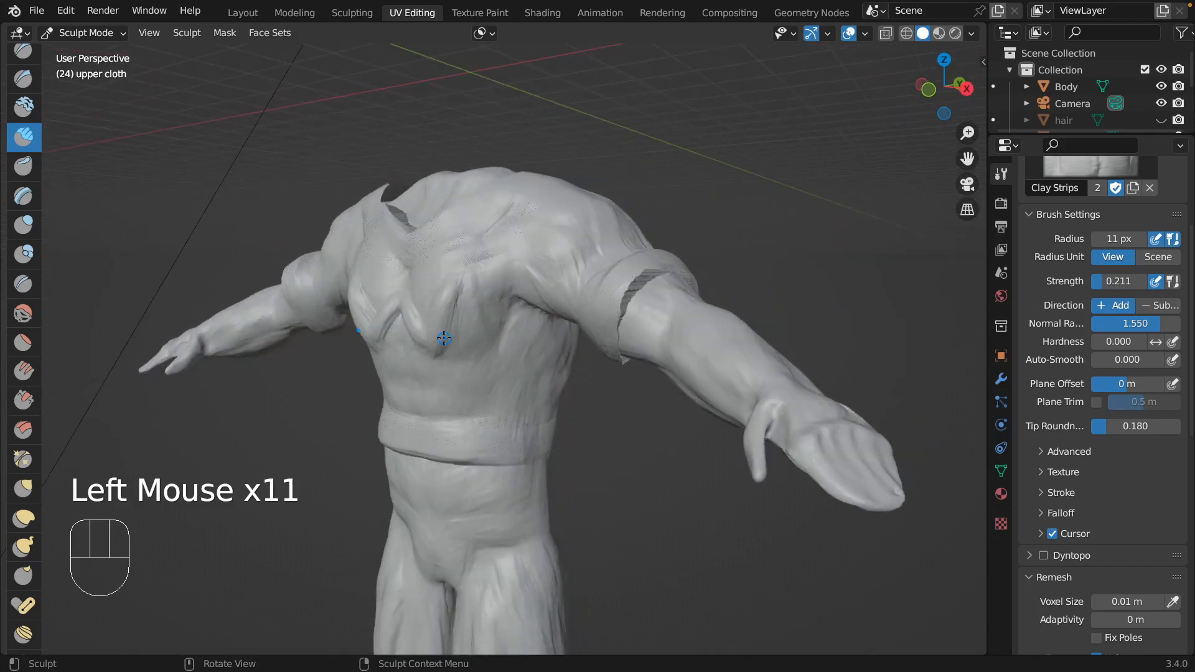
{"action": "scroll", "coordinate": [445, 338], "scroll_direction": "left", "scroll_amount": 5}
{"action": "scroll", "coordinate": [443, 338], "scroll_direction": "left", "scroll_amount": 3}
{"action": "scroll", "coordinate": [443, 338], "scroll_direction": "left", "scroll_amount": 6}
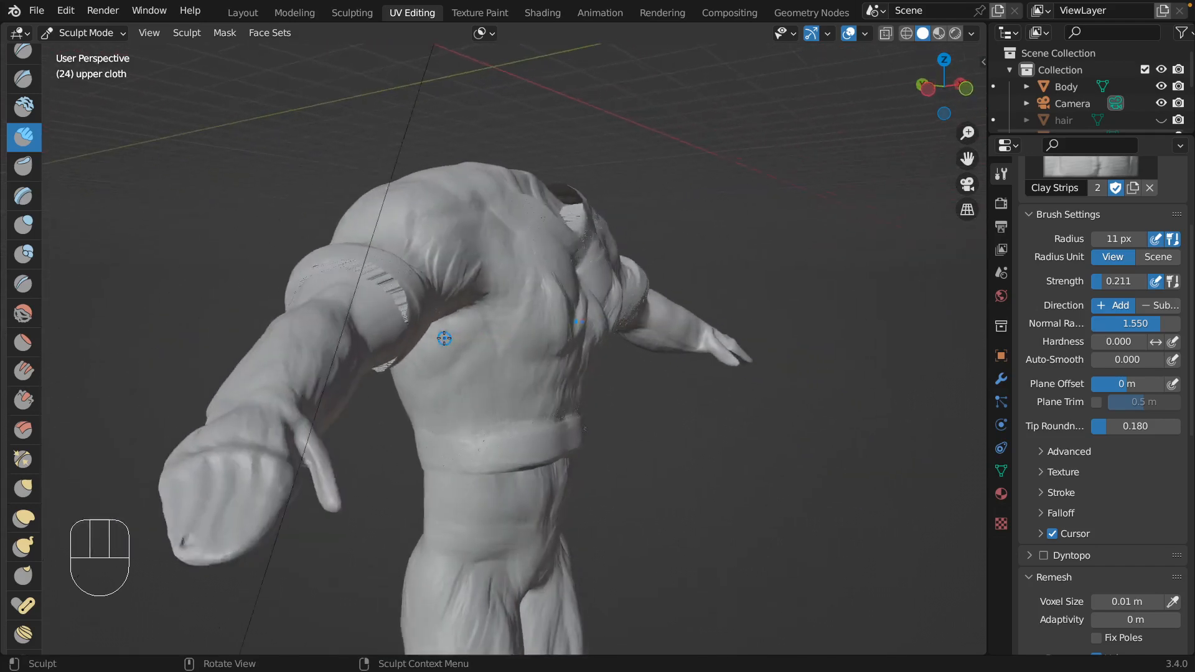
{"action": "key", "text": "f"}
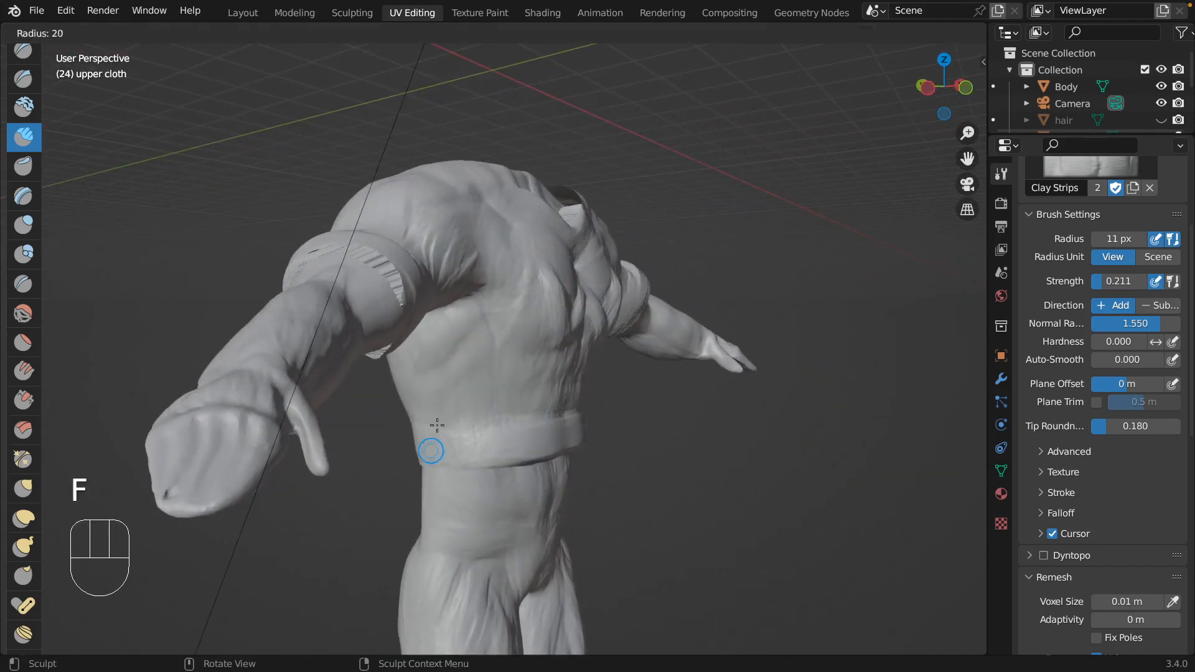
{"action": "left_click", "coordinate": [436, 425]}
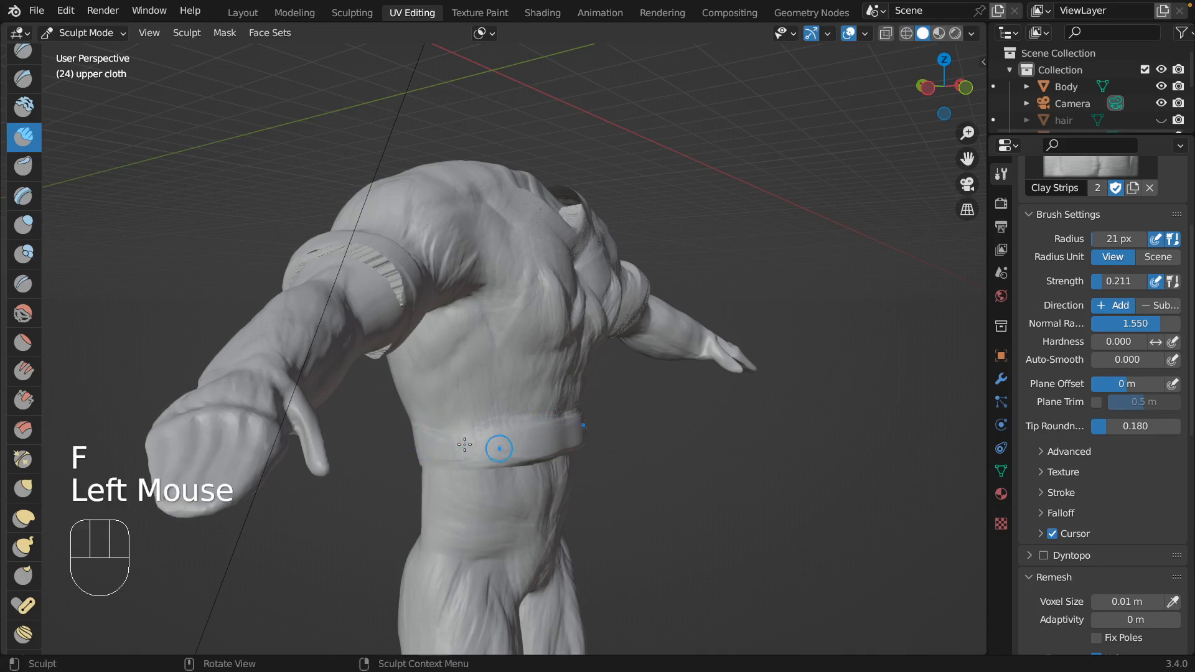
Examine the shirt's folds, cuffs, collar and hem from the back, both sides and above.
{"action": "scroll", "coordinate": [475, 456], "scroll_direction": "left", "scroll_amount": 10}
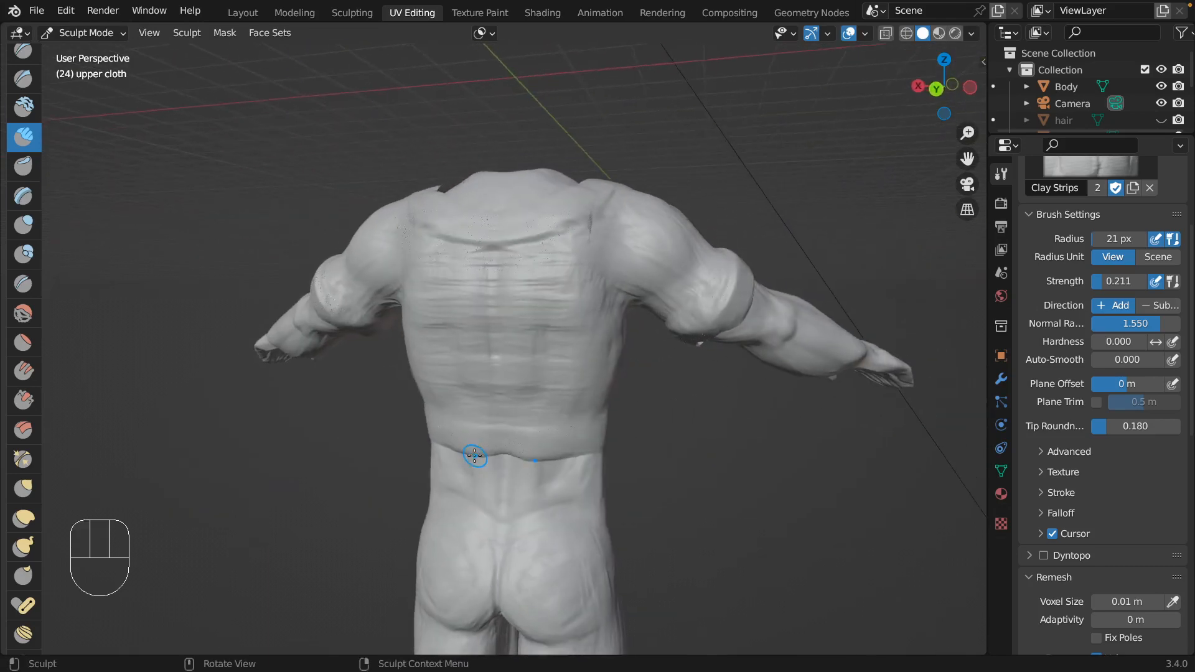
{"action": "scroll", "coordinate": [474, 456], "scroll_direction": "right", "scroll_amount": 15}
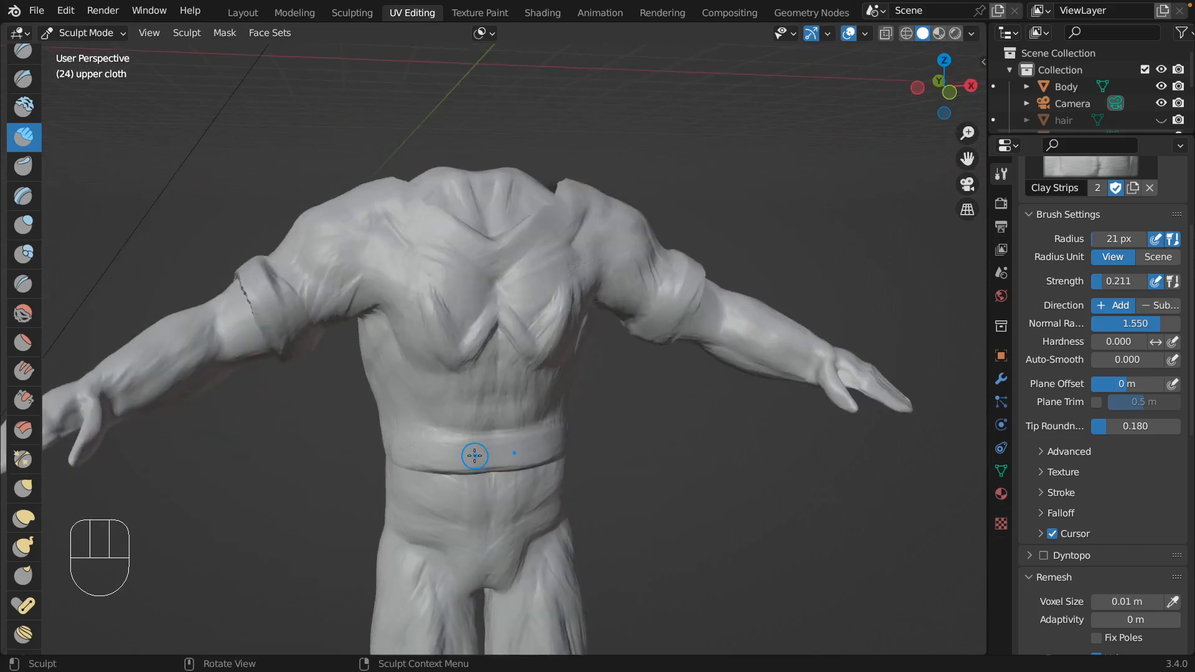
{"action": "scroll", "coordinate": [474, 456], "scroll_direction": "right", "scroll_amount": 4}
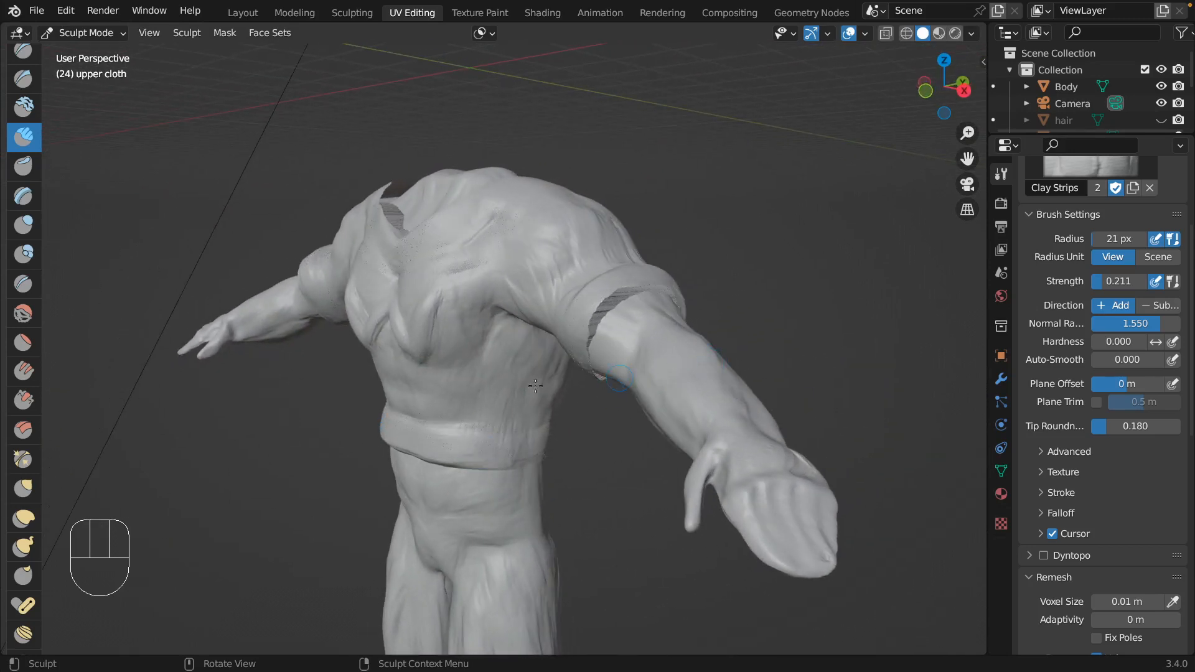
{"action": "scroll", "coordinate": [463, 315], "scroll_direction": "right", "scroll_amount": 5}
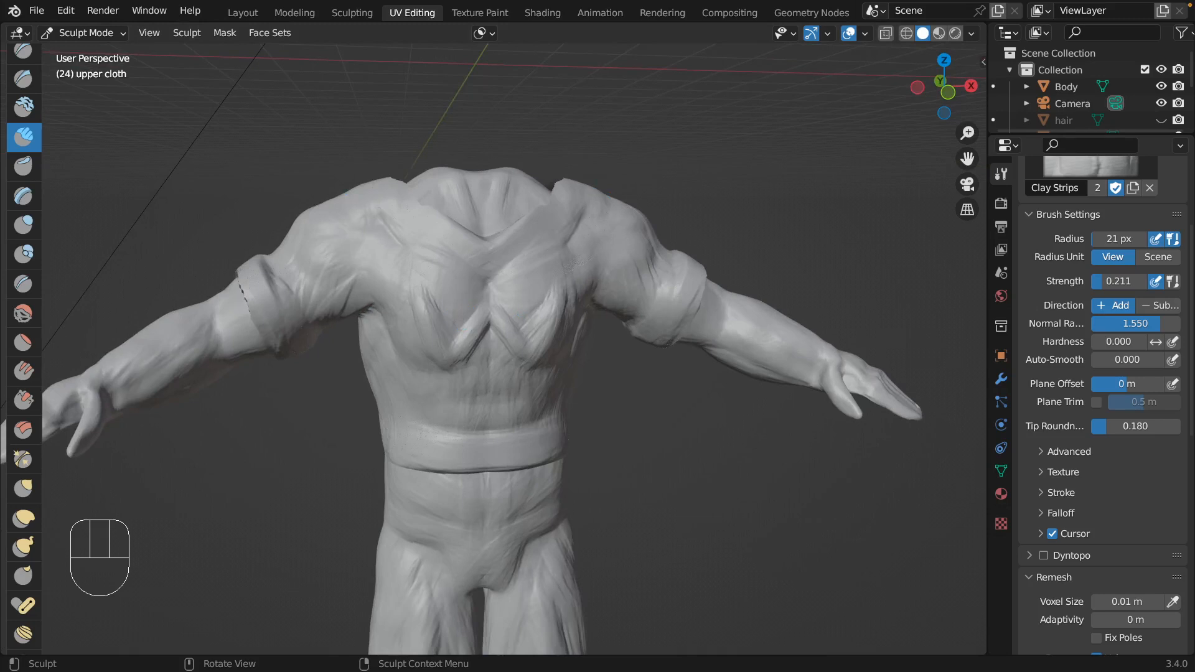
{"action": "scroll", "coordinate": [463, 315], "scroll_direction": "left", "scroll_amount": 5}
{"action": "scroll", "coordinate": [464, 315], "scroll_direction": "up", "scroll_amount": 3}
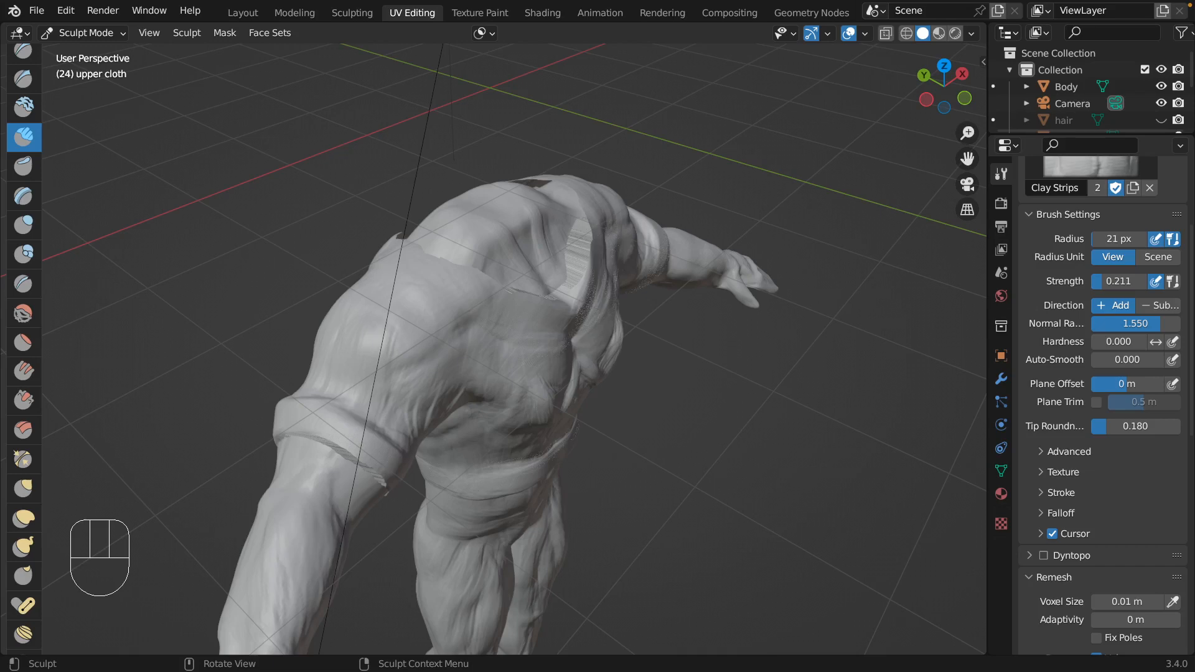
{"action": "left_click", "coordinate": [193, 274]}
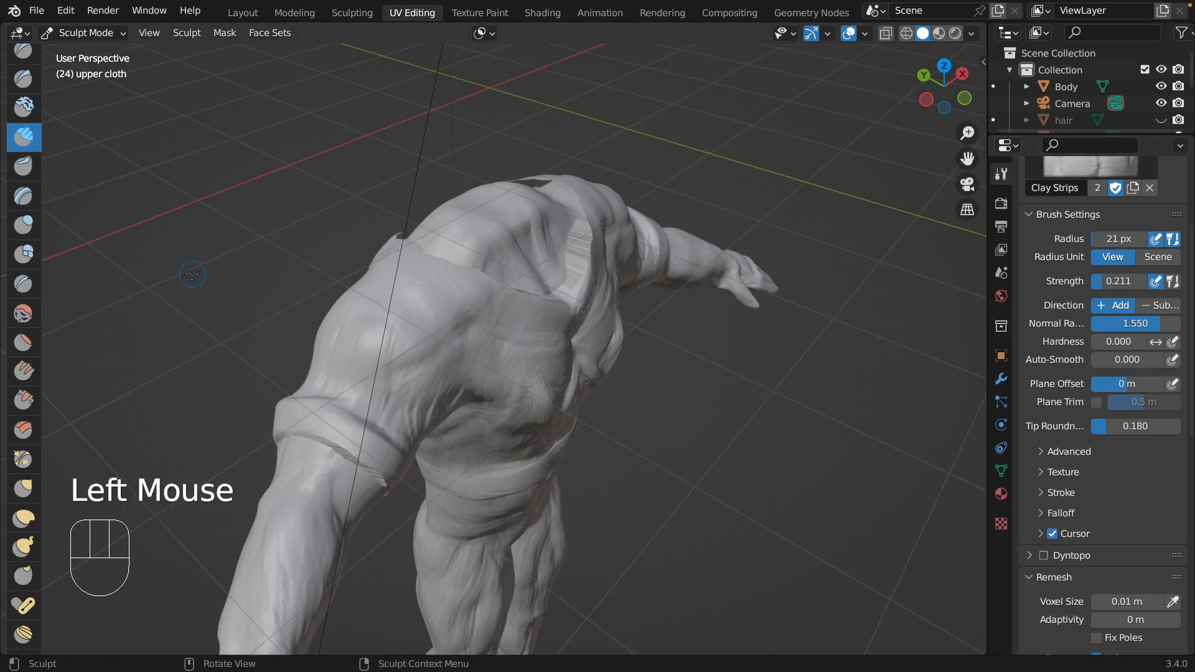
{"action": "left_click_drag", "start_coordinate": [192, 274], "coordinate": [292, 429]}
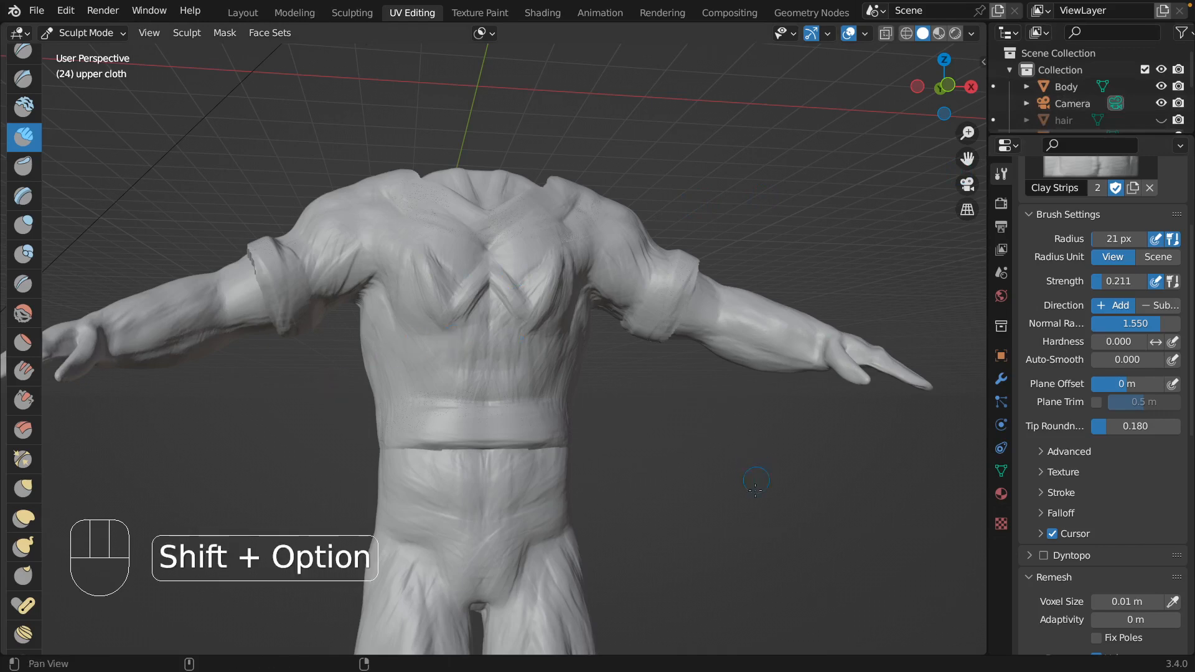
Select the Body object and hide the upper cloth.
{"action": "middle_click_drag", "start_coordinate": [456, 338], "coordinate": [435, 33], "text": "shift"}
{"action": "middle_click_drag", "start_coordinate": [757, 351], "coordinate": [752, 408], "text": "ctrl"}
{"action": "left_click", "coordinate": [1078, 86]}
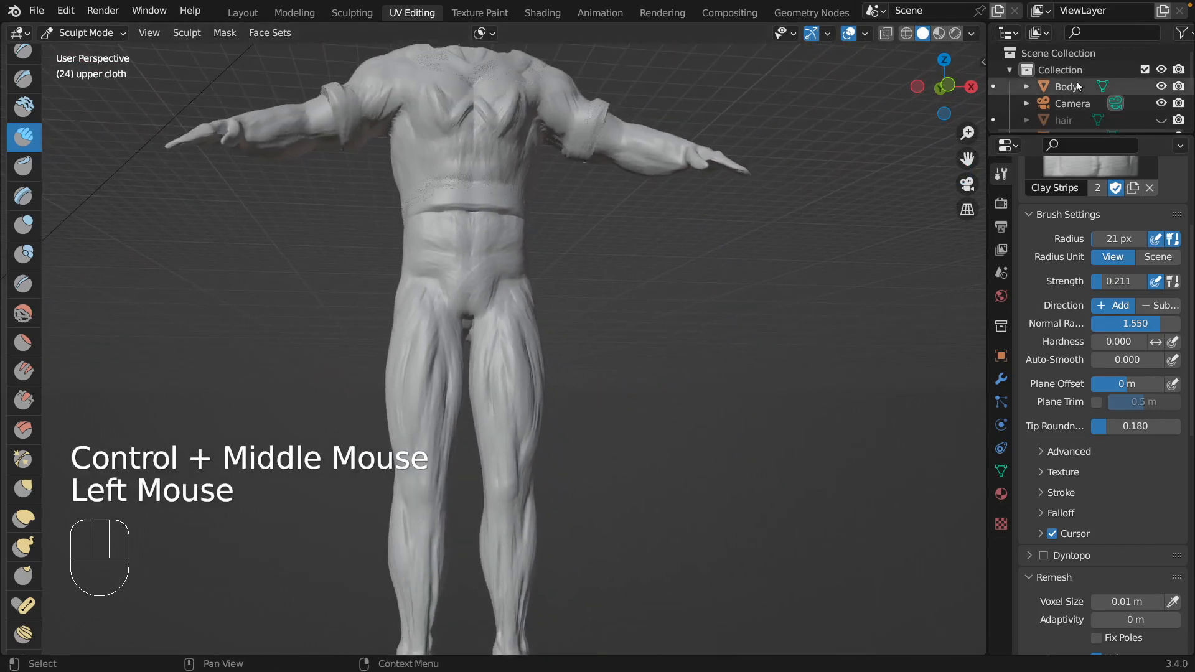
{"action": "left_click", "coordinate": [1114, 88]}
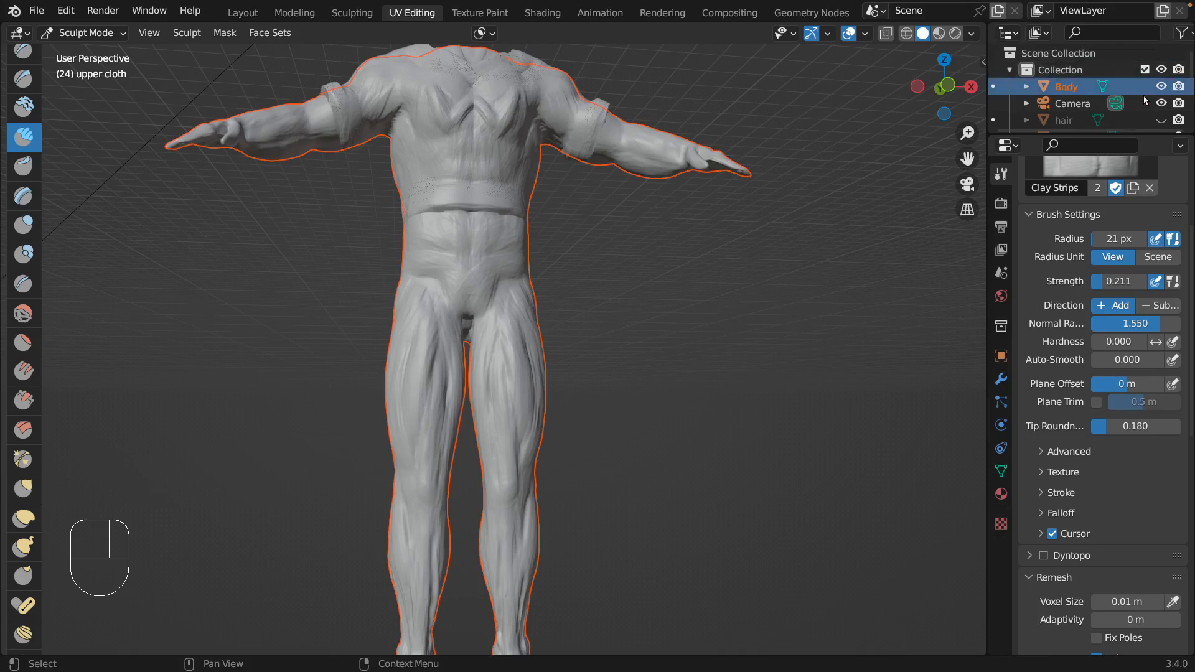
{"action": "scroll", "coordinate": [1144, 92], "scroll_direction": "down", "scroll_amount": 5}
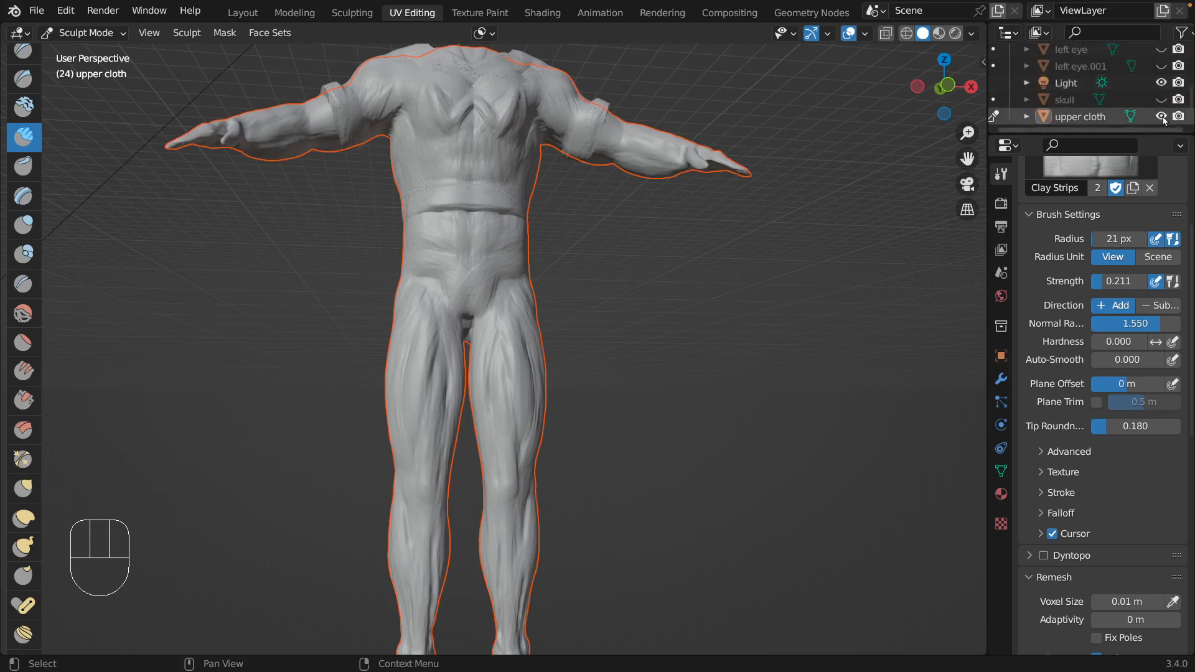
{"action": "left_click", "coordinate": [1160, 116]}
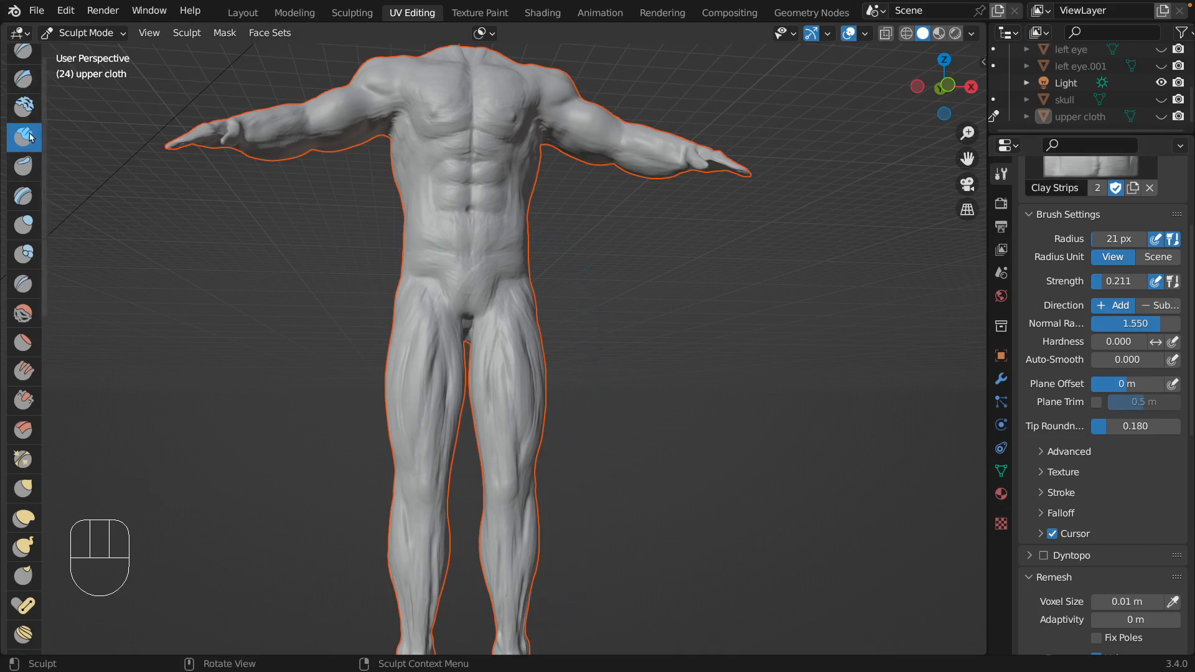
Activate the Mask brush and bring the whole figure down to the feet into view.
{"action": "scroll", "coordinate": [28, 547], "scroll_direction": "down", "scroll_amount": 8}
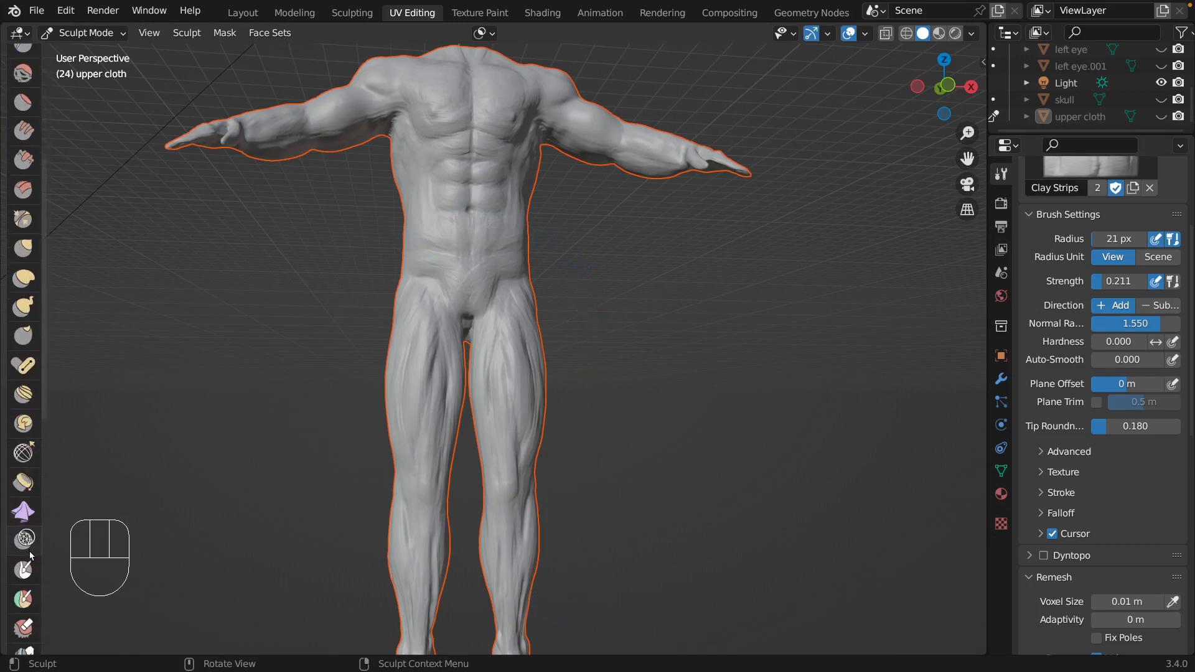
{"action": "scroll", "coordinate": [30, 555], "scroll_direction": "down", "scroll_amount": 2}
{"action": "left_click", "coordinate": [24, 530]}
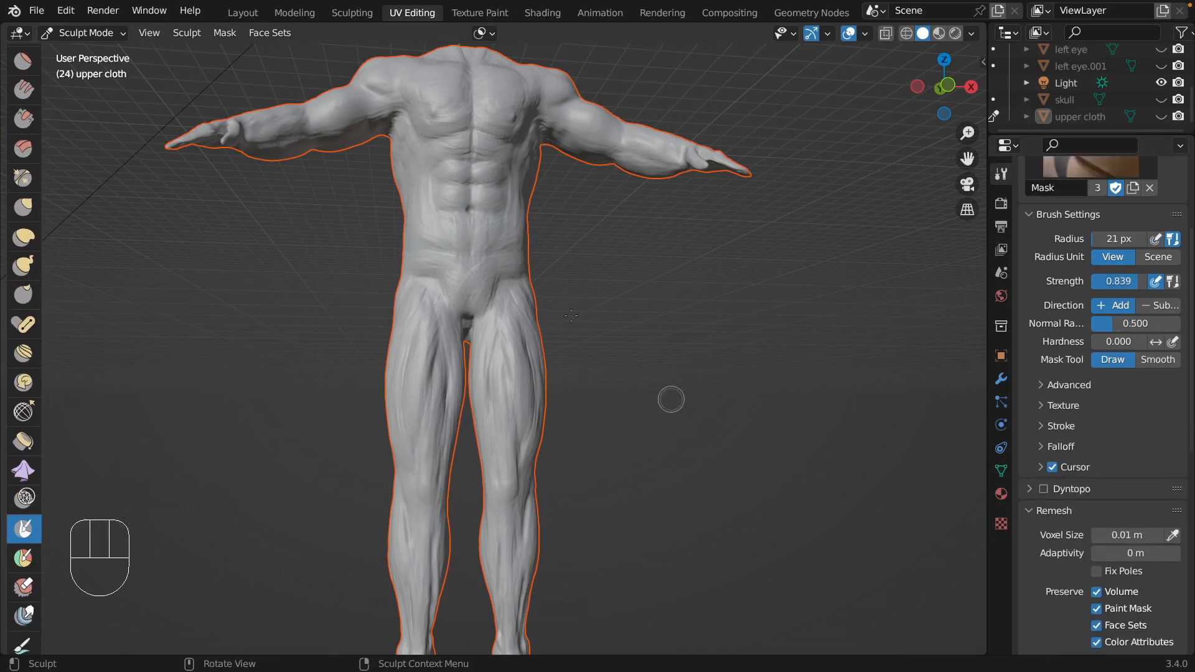
{"action": "middle_click_drag", "start_coordinate": [661, 379], "coordinate": [666, 397]}
{"action": "scroll", "coordinate": [667, 397], "scroll_direction": "down", "scroll_amount": 3}
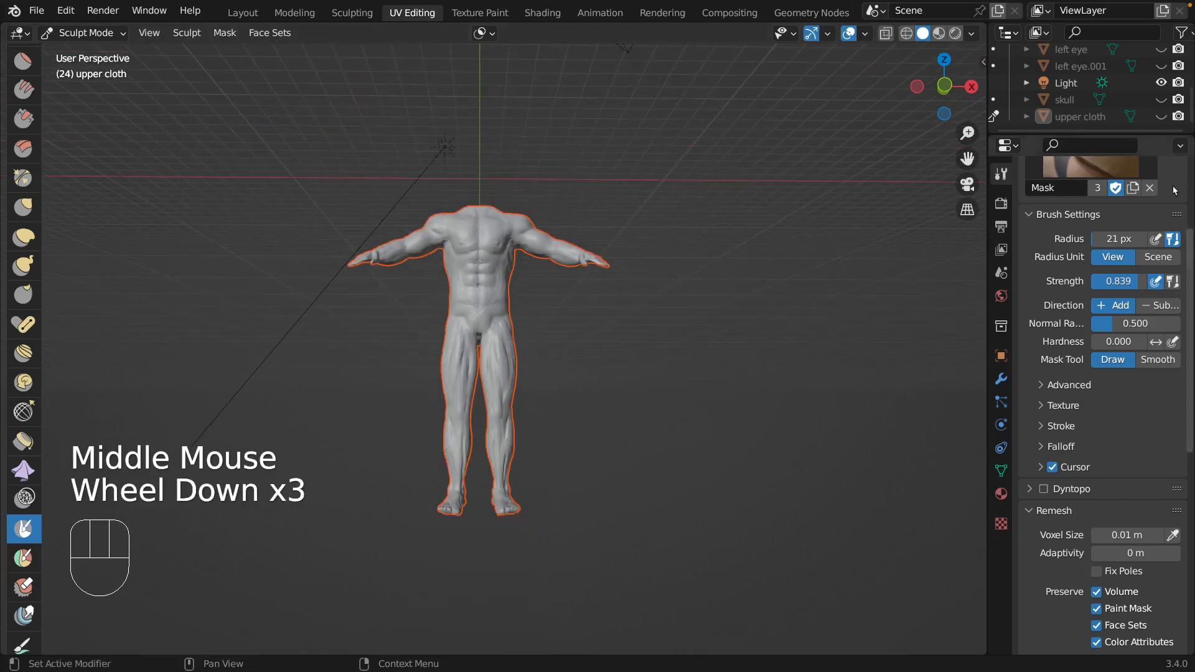
Unhide the upper cloth and try to lasso-mask the figure's lower body below the shirt hem.
{"action": "left_click", "coordinate": [1161, 116]}
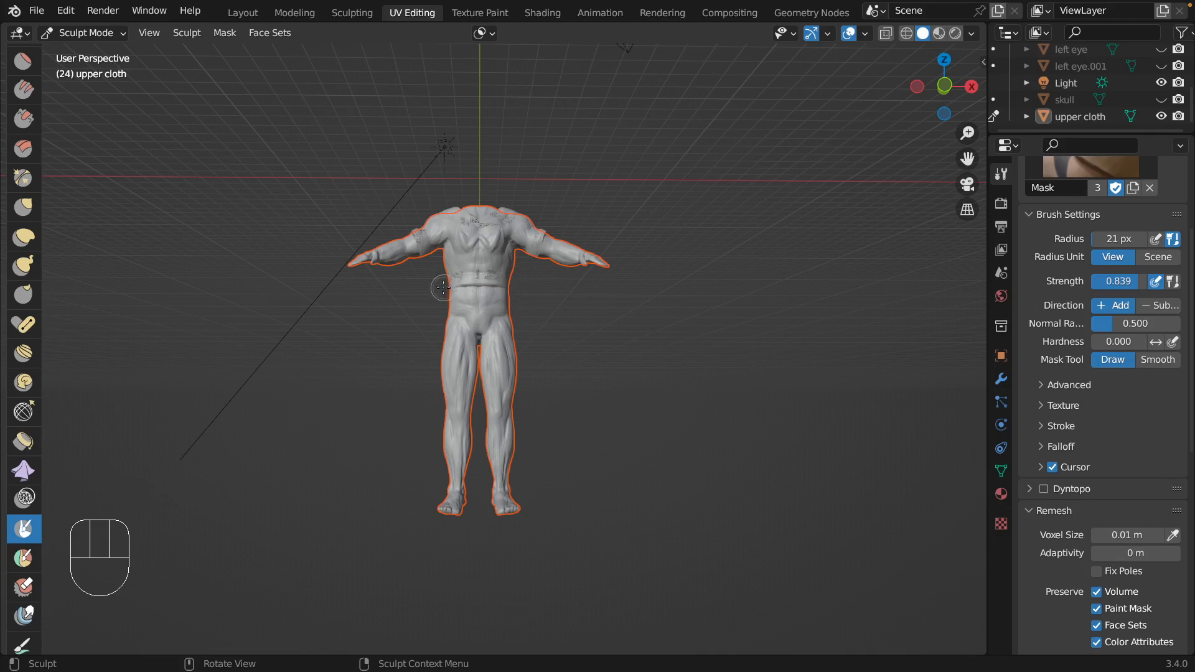
{"action": "key", "text": "ctrl+shift"}
{"action": "mouse_move", "coordinate": [434, 290]}
{"action": "left_mouse_down", "text": "ctrl+shift"}
{"action": "mouse_move", "coordinate": [526, 290]}
{"action": "mouse_move", "coordinate": [548, 311]}
{"action": "mouse_move", "coordinate": [575, 468]}
{"action": "mouse_move", "coordinate": [533, 531]}
{"action": "mouse_move", "coordinate": [418, 552]}
{"action": "mouse_move", "coordinate": [392, 376]}
{"action": "mouse_move", "coordinate": [437, 291]}
{"action": "left_mouse_up", "text": "ctrl+shift"}
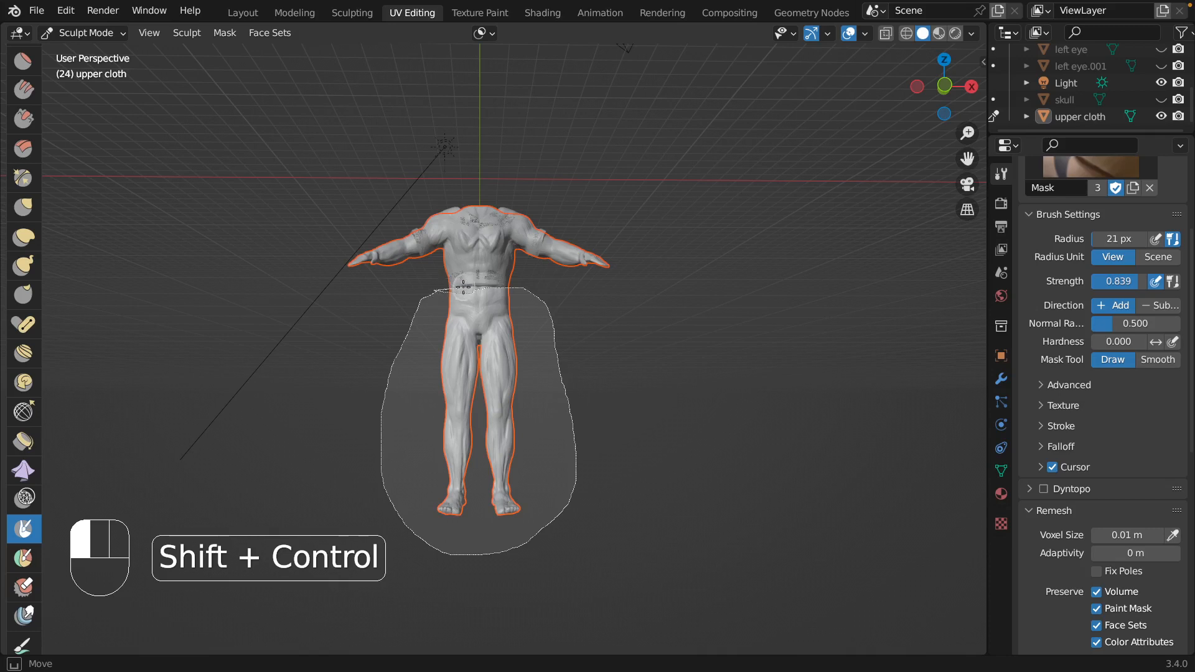
{"action": "left_click_drag", "start_coordinate": [436, 291], "coordinate": [475, 288], "text": "ctrl+shift"}
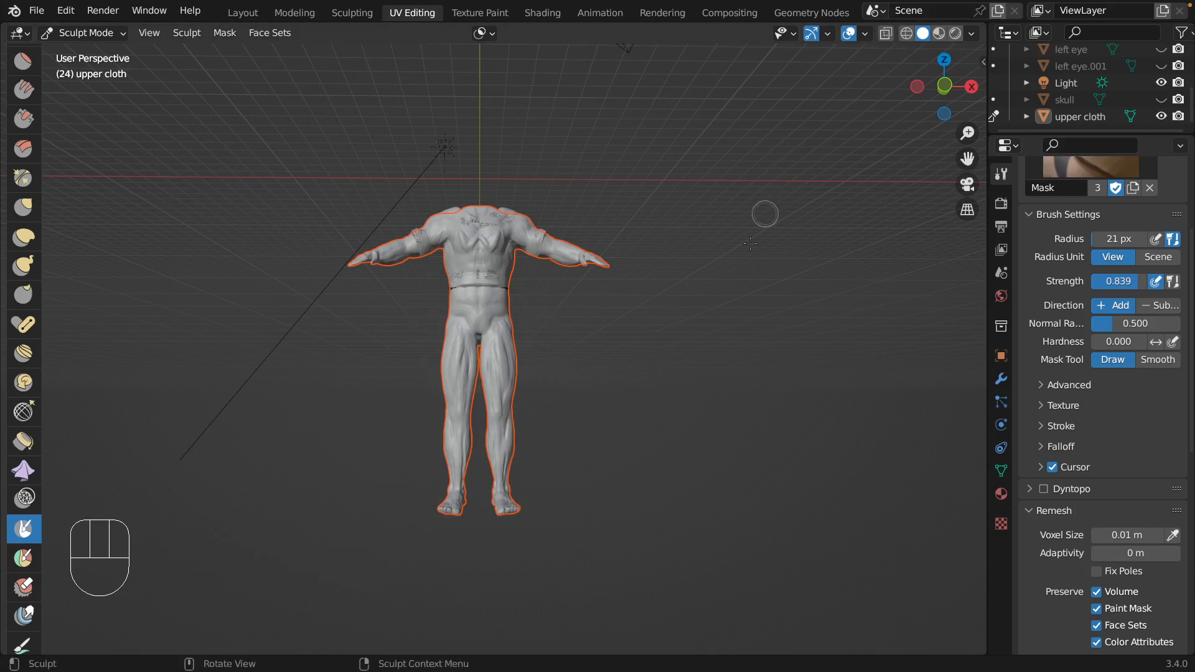
{"action": "left_click", "coordinate": [651, 387]}
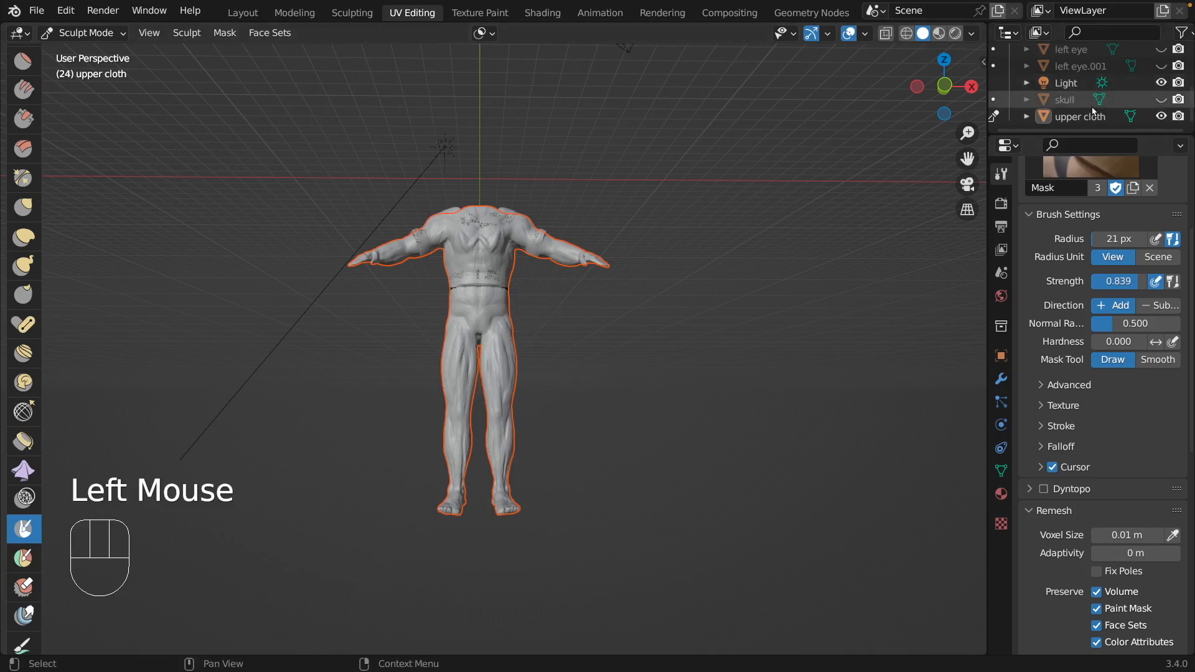
Leave sculpting on the upper cloth, make Body the active object and put it in Sculpt Mode.
{"action": "scroll", "coordinate": [1080, 72], "scroll_direction": "up", "scroll_amount": 3}
{"action": "left_click", "coordinate": [1081, 73]}
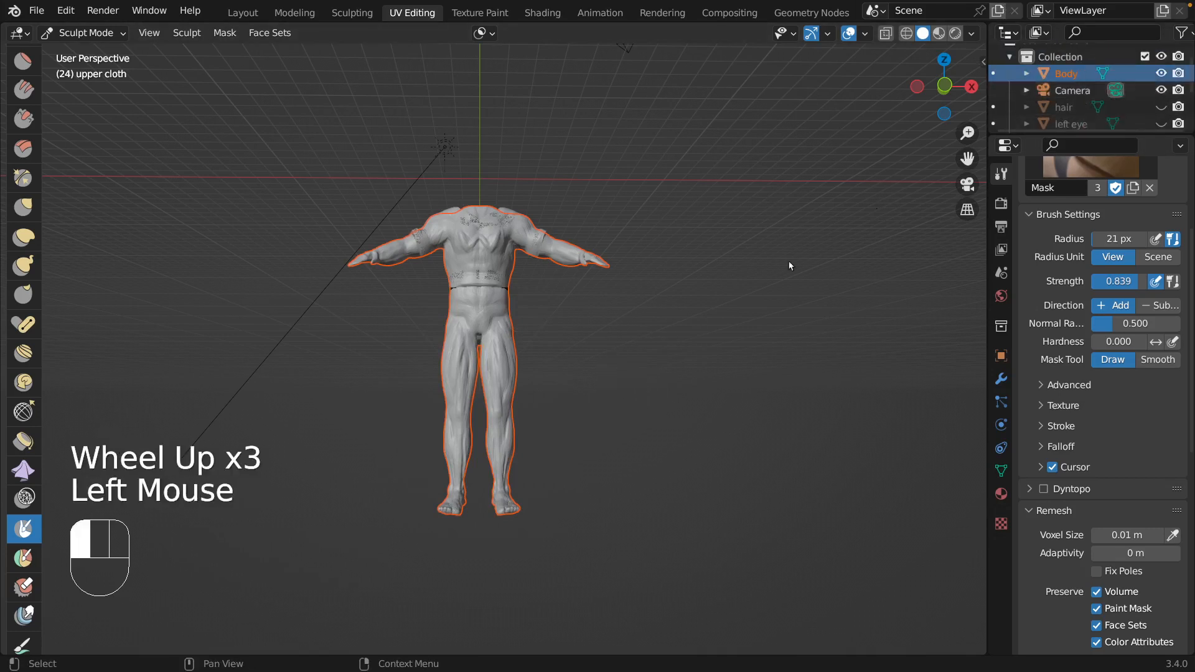
{"action": "left_click", "coordinate": [84, 32]}
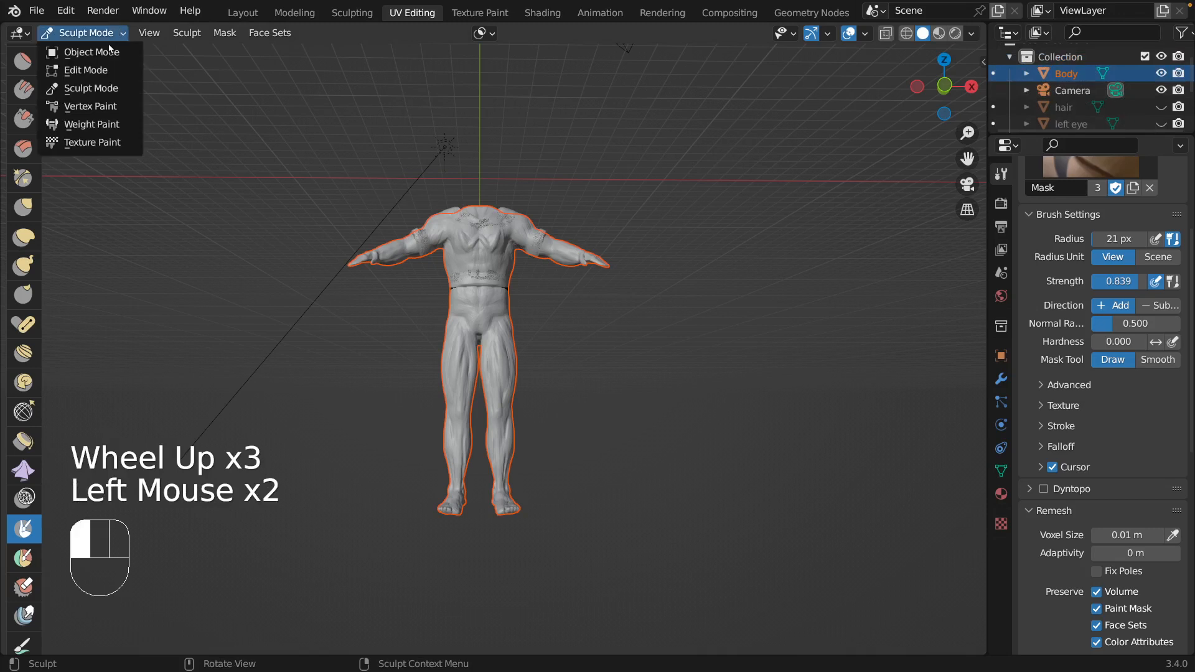
{"action": "mouse_move", "coordinate": [625, 340]}
{"action": "middle_mouse_down"}
{"action": "mouse_move", "coordinate": [641, 376]}
{"action": "mouse_move", "coordinate": [654, 373]}
{"action": "mouse_move", "coordinate": [607, 355]}
{"action": "middle_mouse_up"}
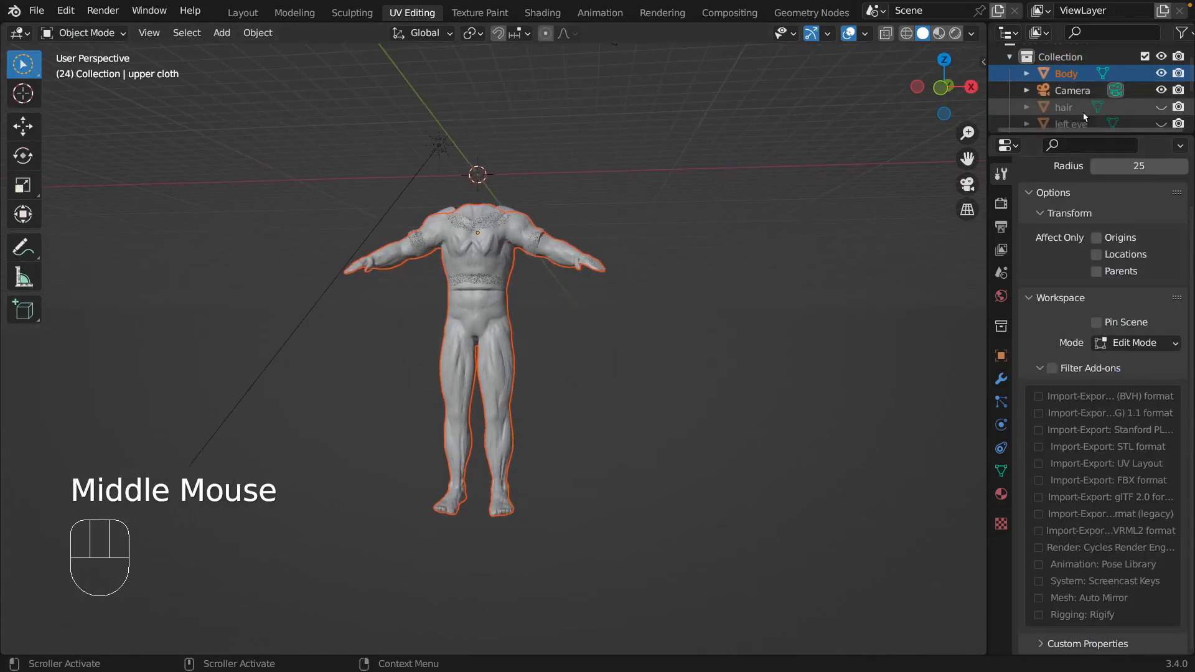
{"action": "left_click", "coordinate": [1067, 73]}
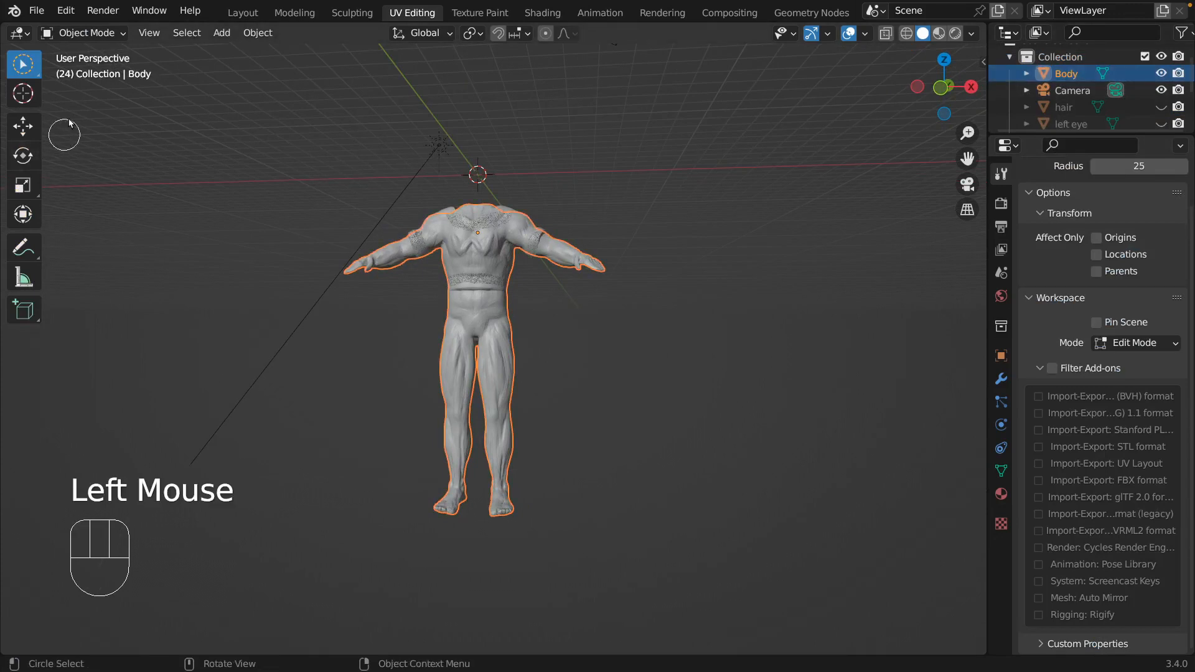
{"action": "left_click", "coordinate": [93, 36]}
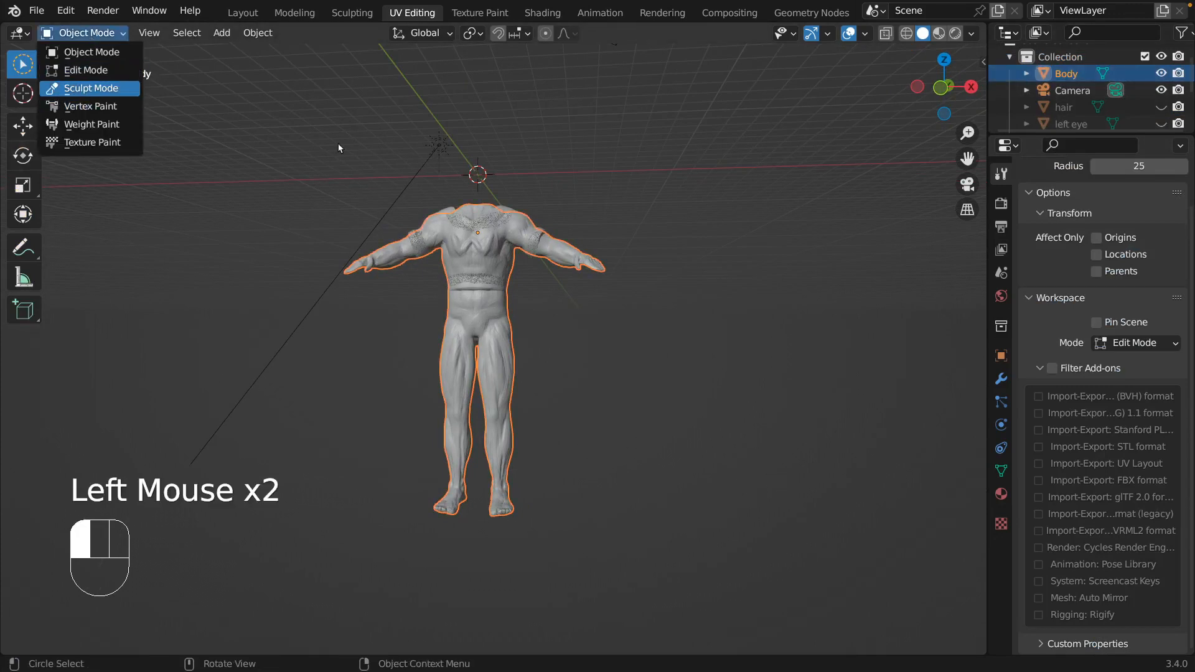
{"action": "key", "text": "Return"}
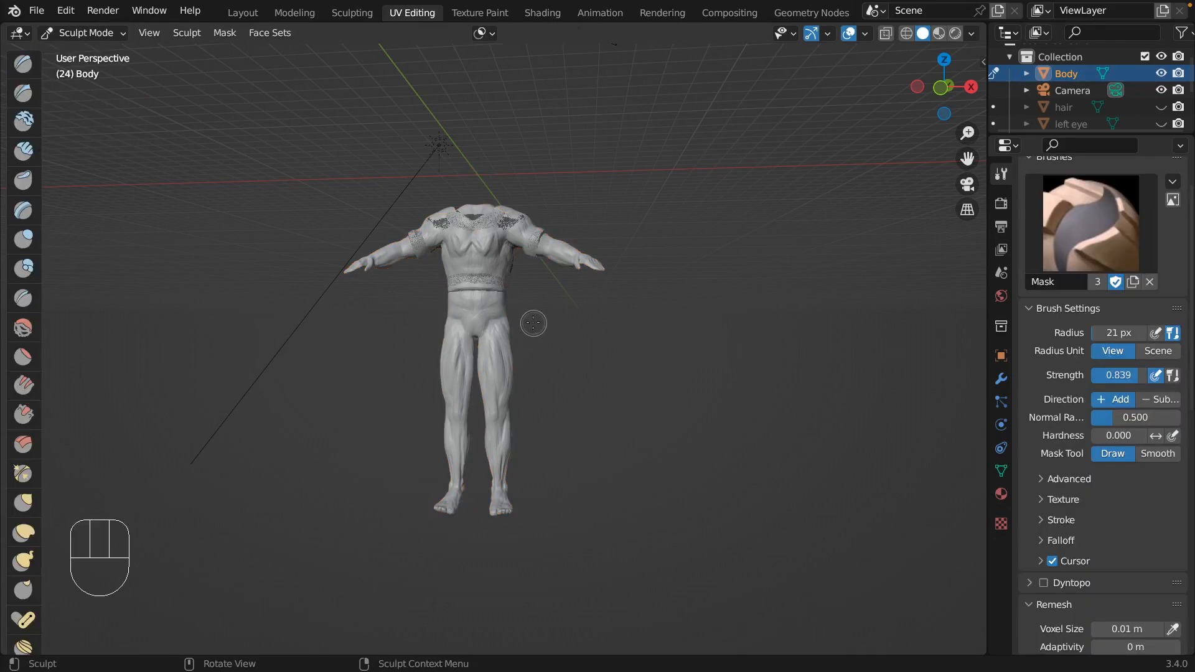
Lasso-mask the body's hips and legs below the shirt hem with the Mask brush.
{"action": "scroll", "coordinate": [19, 560], "scroll_direction": "down", "scroll_amount": 5}
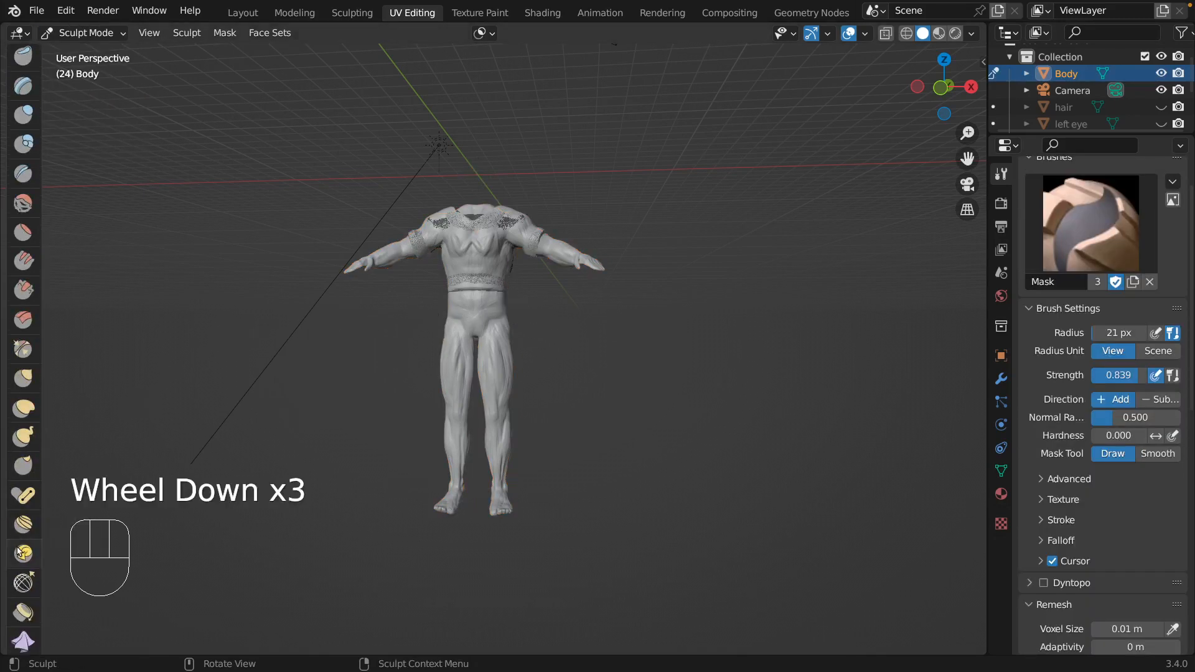
{"action": "left_click", "coordinate": [23, 594]}
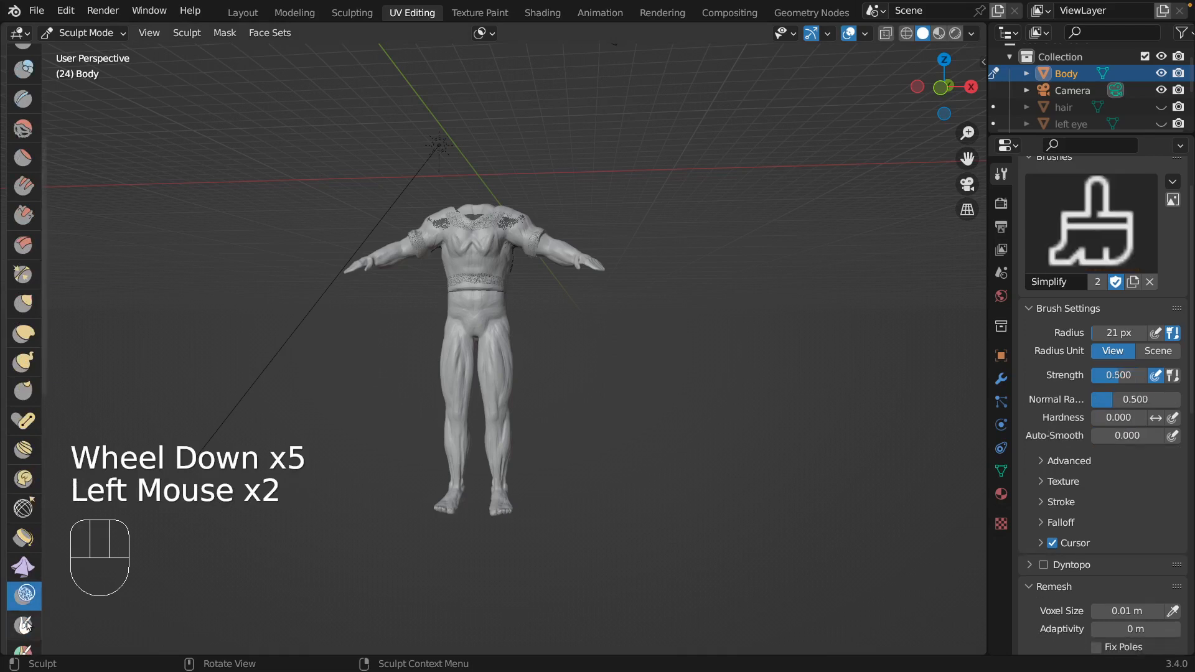
{"action": "left_click", "coordinate": [23, 624]}
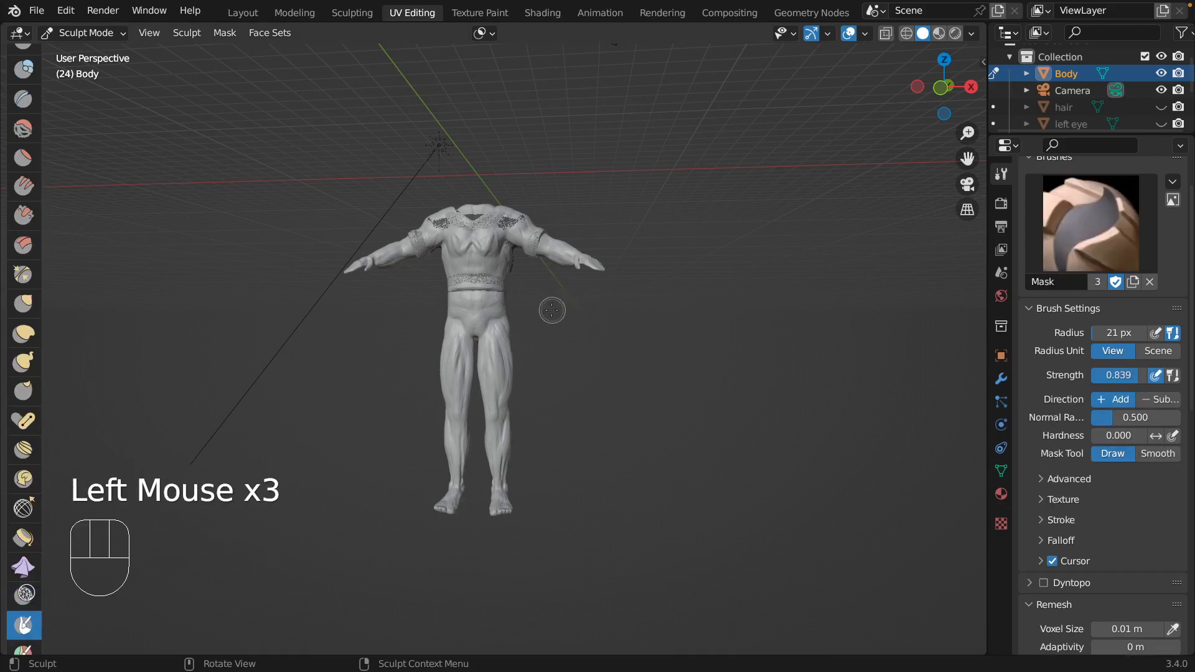
{"action": "mouse_move", "coordinate": [554, 311]}
{"action": "left_mouse_down", "text": "ctrl+shift"}
{"action": "mouse_move", "coordinate": [473, 295]}
{"action": "mouse_move", "coordinate": [407, 316]}
{"action": "mouse_move", "coordinate": [413, 515]}
{"action": "mouse_move", "coordinate": [688, 502]}
{"action": "mouse_move", "coordinate": [670, 456]}
{"action": "left_mouse_up", "text": "ctrl+shift"}
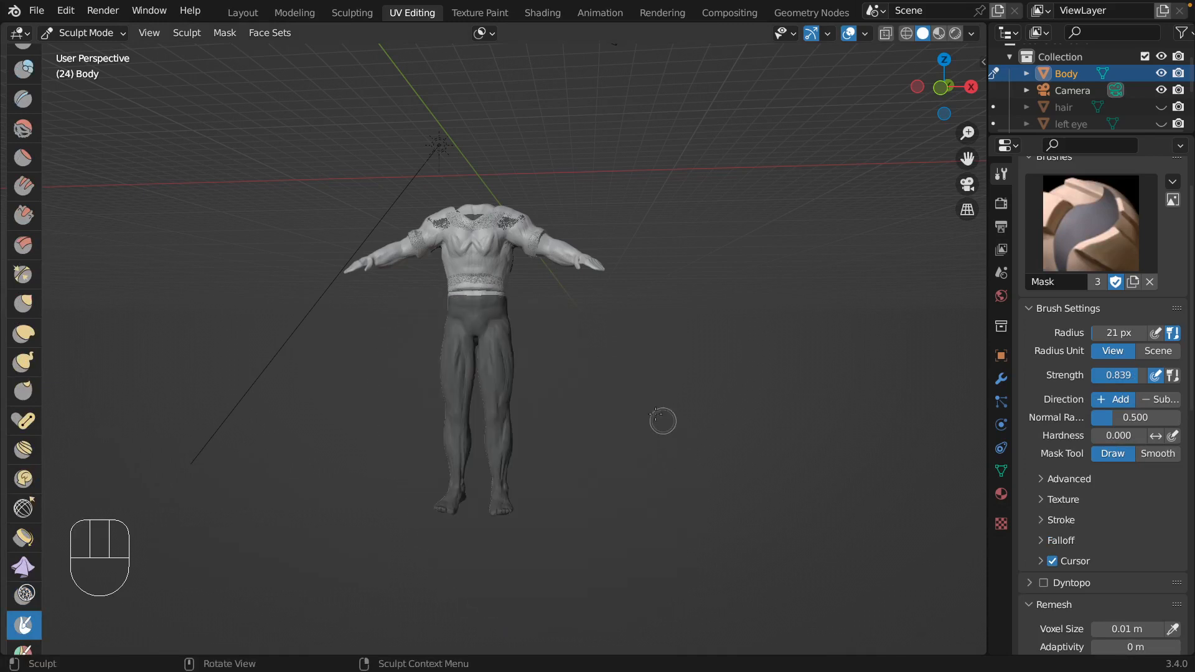
Clear the mask and lasso-mask the body again from just below the shirt hem down to the feet.
{"action": "mouse_move", "coordinate": [657, 412]}
{"action": "middle_mouse_down"}
{"action": "mouse_move", "coordinate": [1081, 403]}
{"action": "mouse_move", "coordinate": [746, 398]}
{"action": "mouse_move", "coordinate": [576, 374]}
{"action": "mouse_move", "coordinate": [557, 357]}
{"action": "mouse_move", "coordinate": [561, 428]}
{"action": "mouse_move", "coordinate": [571, 337]}
{"action": "middle_mouse_up"}
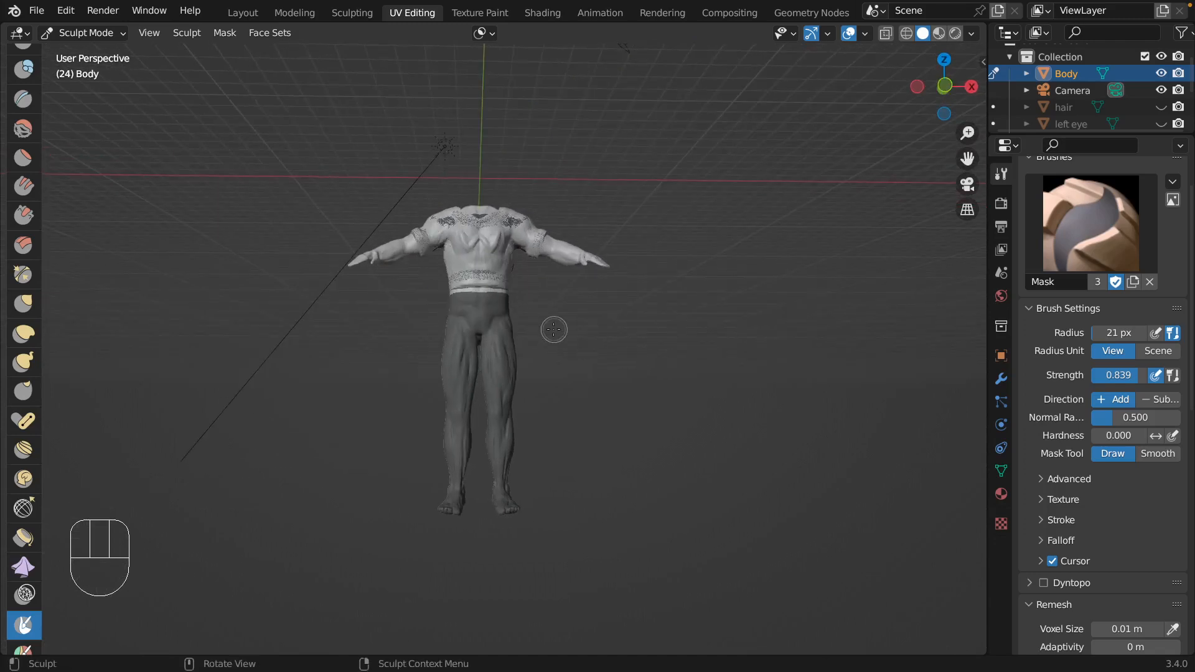
{"action": "key", "text": "alt+m"}
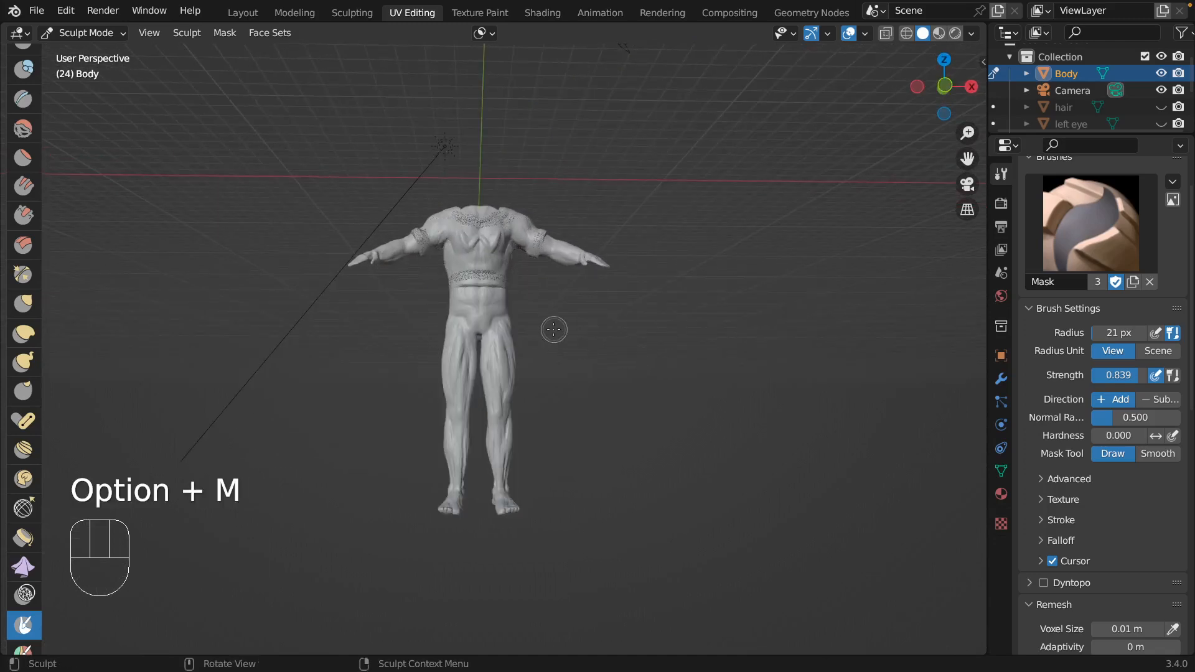
{"action": "mouse_move", "coordinate": [543, 300]}
{"action": "left_mouse_down", "text": "ctrl+shift"}
{"action": "mouse_move", "coordinate": [443, 293]}
{"action": "mouse_move", "coordinate": [339, 448]}
{"action": "mouse_move", "coordinate": [652, 562]}
{"action": "mouse_move", "coordinate": [703, 448]}
{"action": "mouse_move", "coordinate": [704, 459]}
{"action": "left_mouse_up", "text": "ctrl+shift"}
{"action": "mouse_move", "coordinate": [704, 459]}
{"action": "middle_mouse_down"}
{"action": "mouse_move", "coordinate": [1000, 415]}
{"action": "mouse_move", "coordinate": [751, 429]}
{"action": "middle_mouse_up"}
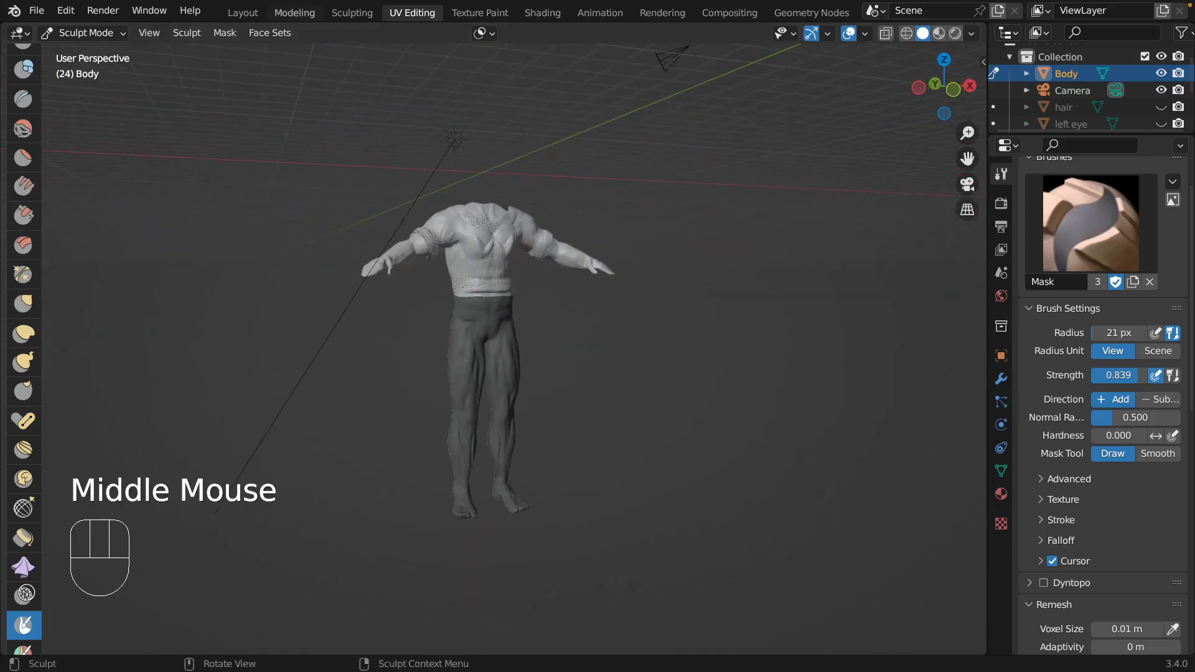
Extract the body's masked hips, legs and feet as a new mesh, and delete that extracted mesh.
{"action": "left_click", "coordinate": [224, 33]}
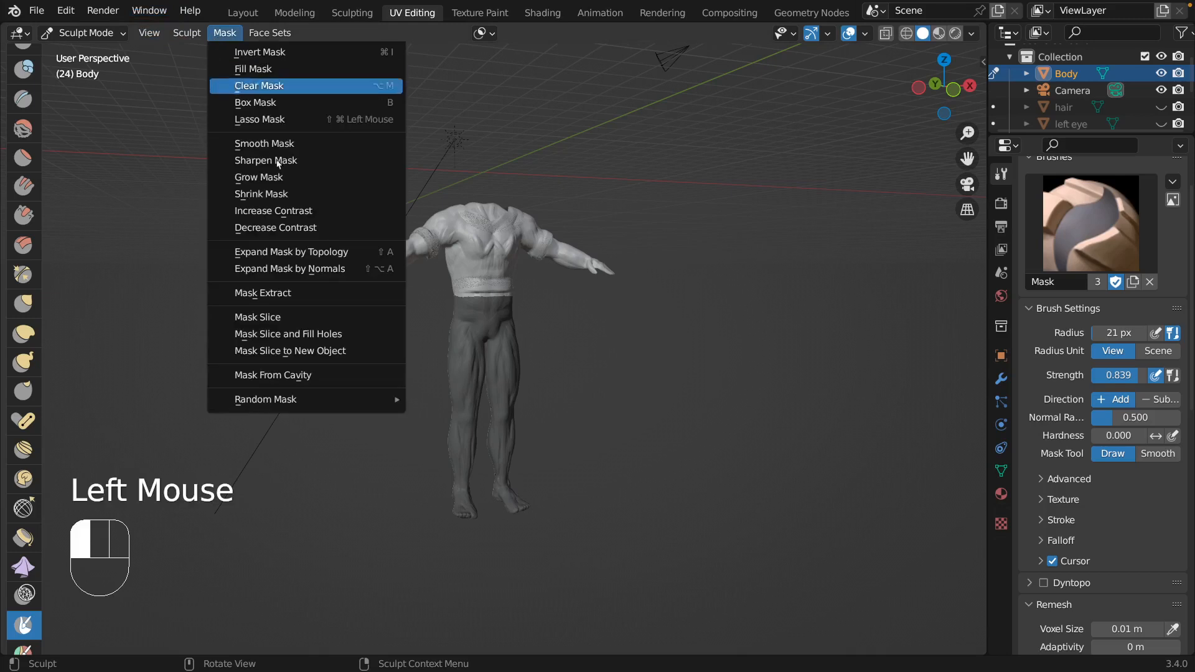
{"action": "left_click", "coordinate": [297, 292]}
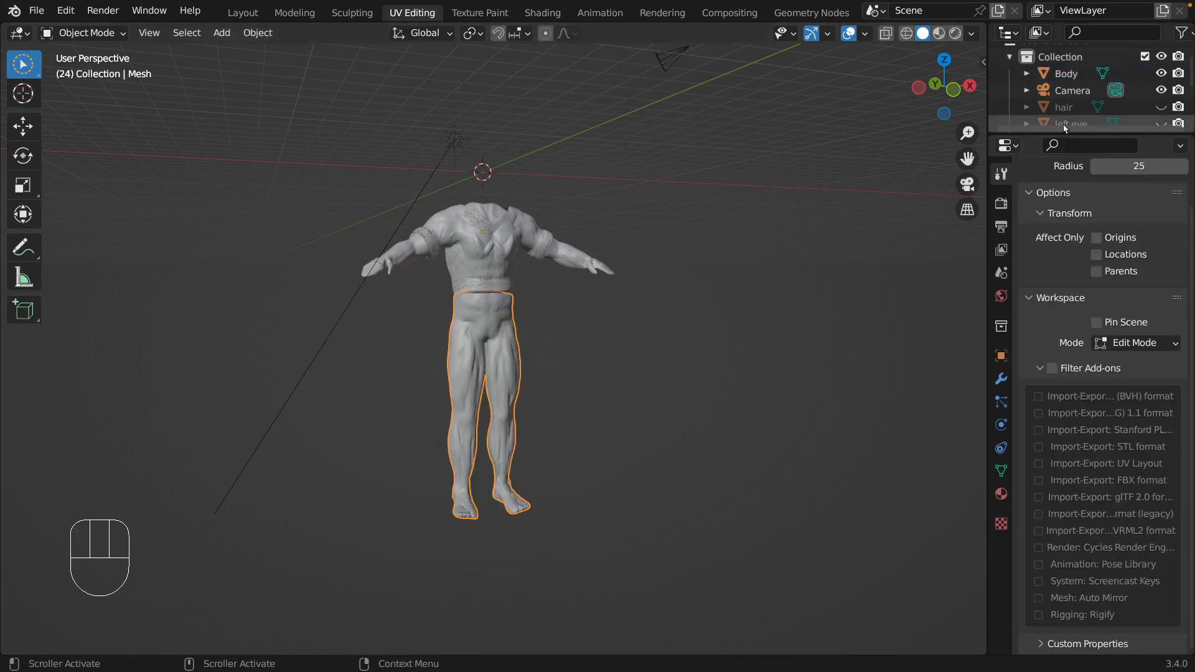
{"action": "scroll", "coordinate": [1064, 118], "scroll_direction": "down", "scroll_amount": 3}
{"action": "left_click", "coordinate": [1073, 88]}
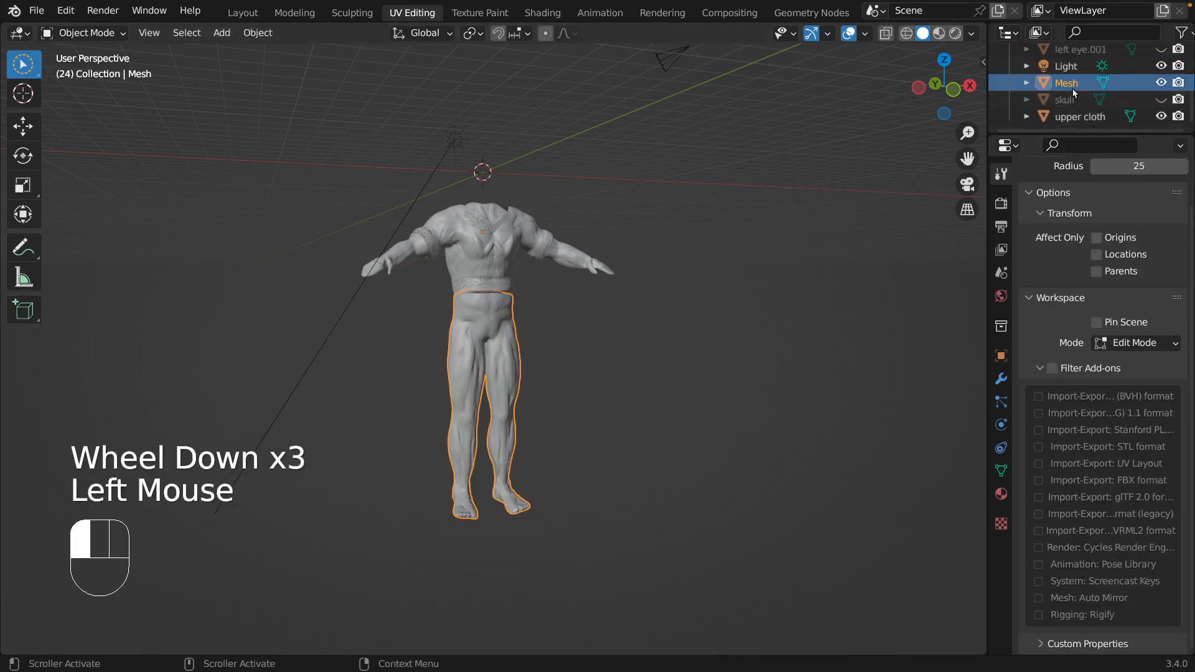
{"action": "right_click", "coordinate": [1073, 88]}
{"action": "mouse_move", "coordinate": [1008, 372]}
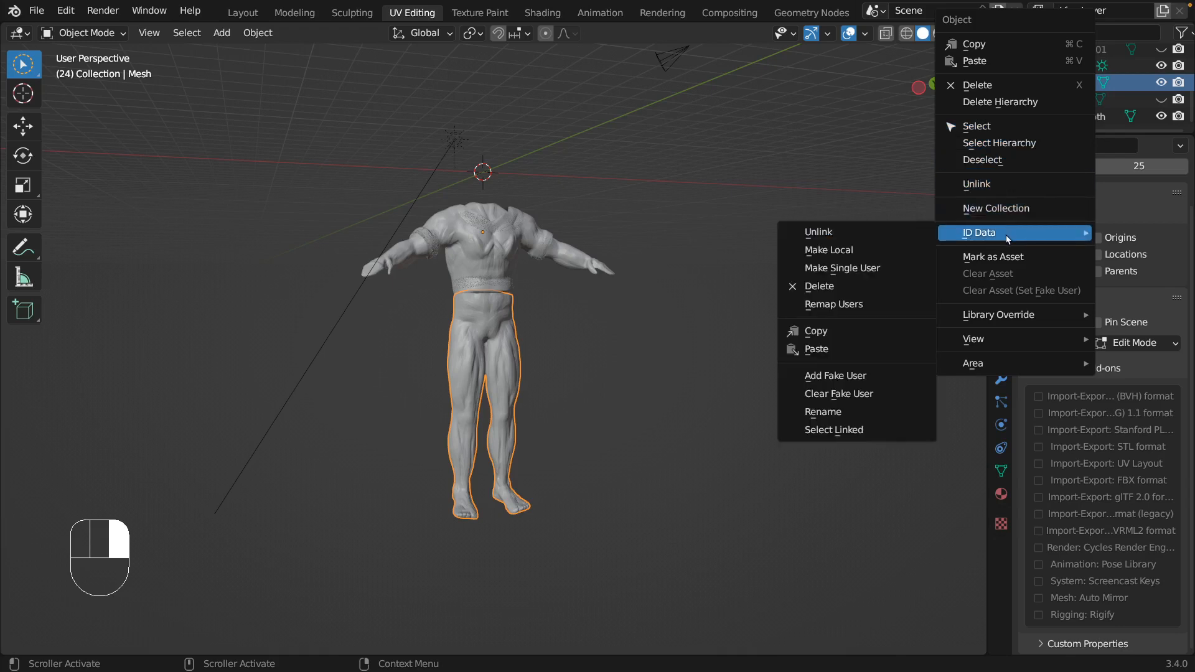
{"action": "left_click", "coordinate": [977, 84]}
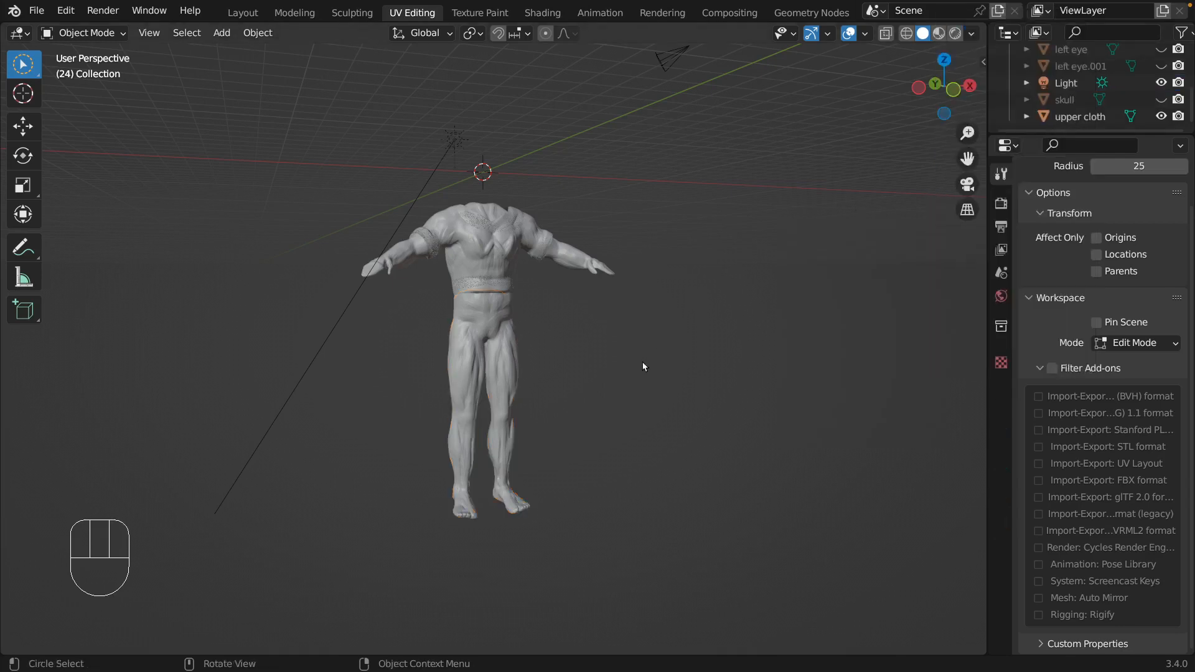
{"action": "left_click", "coordinate": [622, 359]}
{"action": "left_click", "coordinate": [601, 343]}
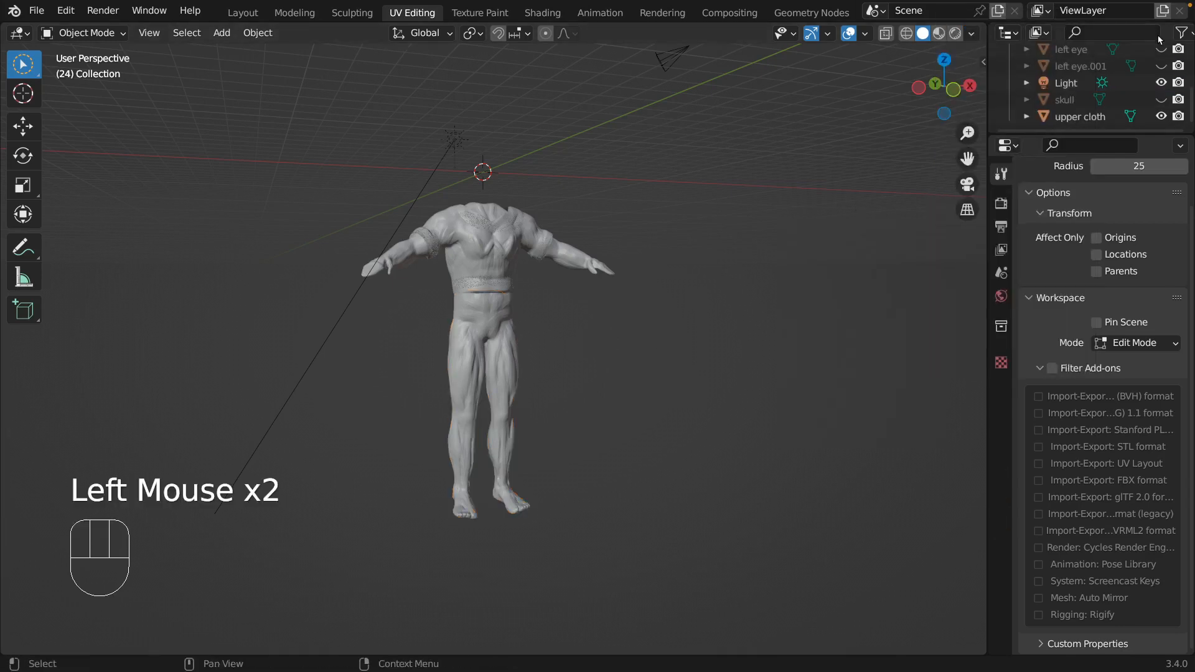
Make Body the active object and put it back in Sculpt Mode.
{"action": "scroll", "coordinate": [1112, 65], "scroll_direction": "up", "scroll_amount": 2}
{"action": "left_click", "coordinate": [1084, 85]}
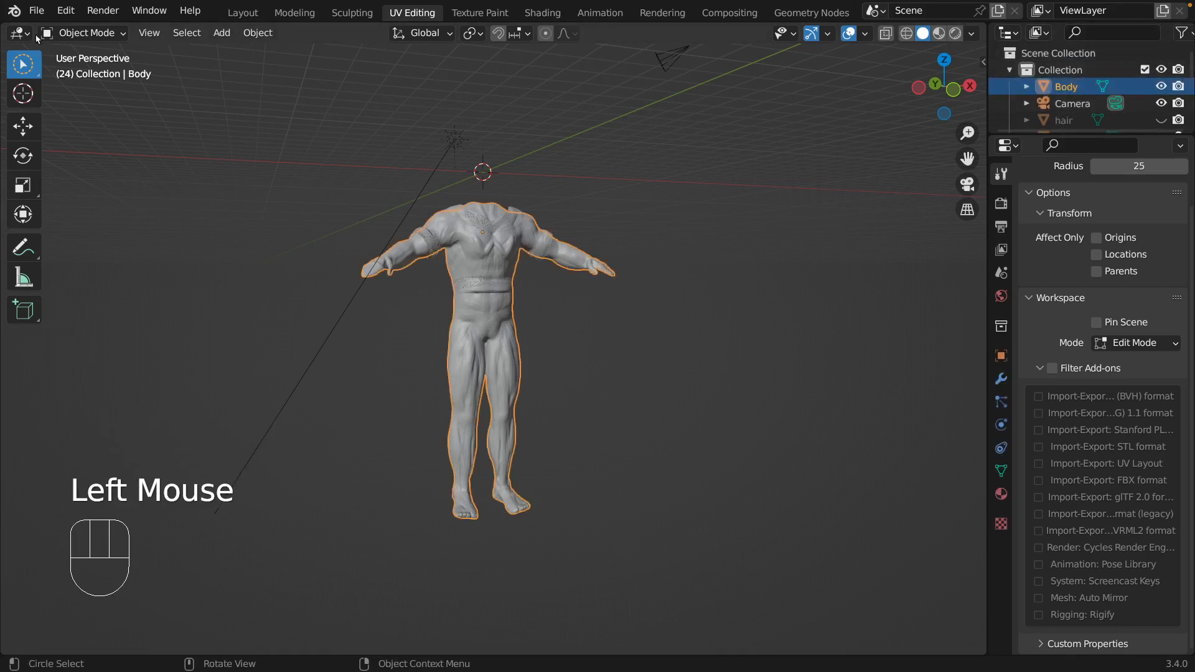
{"action": "left_click", "coordinate": [92, 34]}
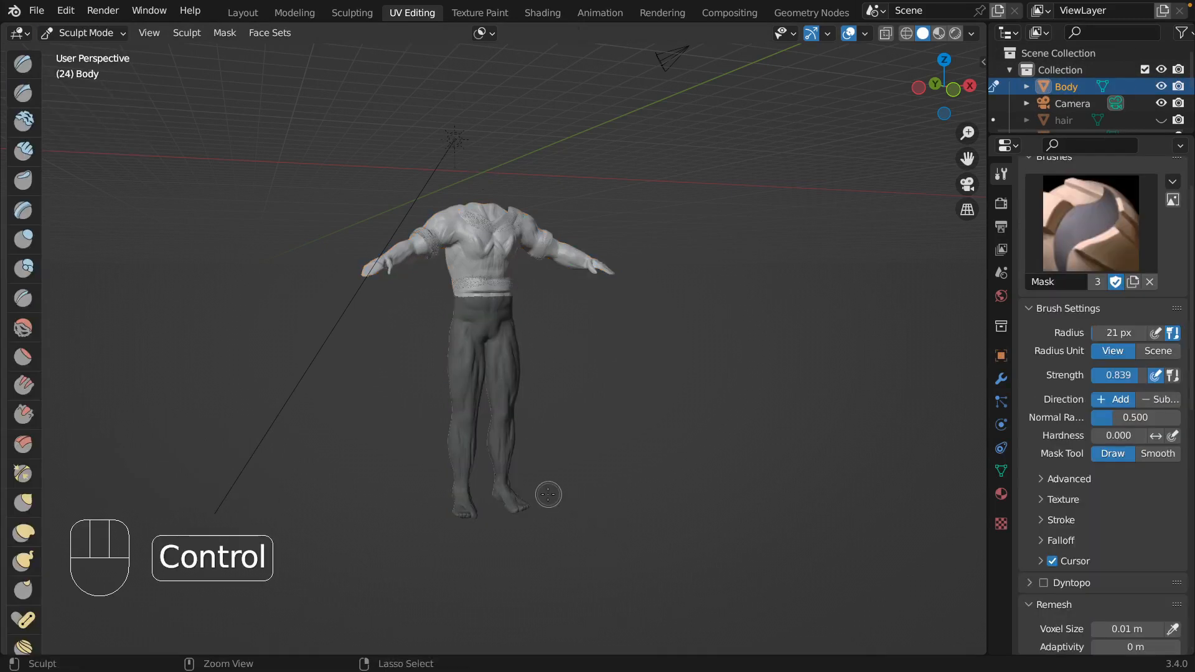
Erase the mask from both of the body's feet with the Mask brush.
{"action": "mouse_move", "coordinate": [546, 494]}
{"action": "left_mouse_down", "text": "ctrl"}
{"action": "mouse_move", "coordinate": [485, 482]}
{"action": "mouse_move", "coordinate": [459, 515]}
{"action": "left_mouse_up", "text": "ctrl"}
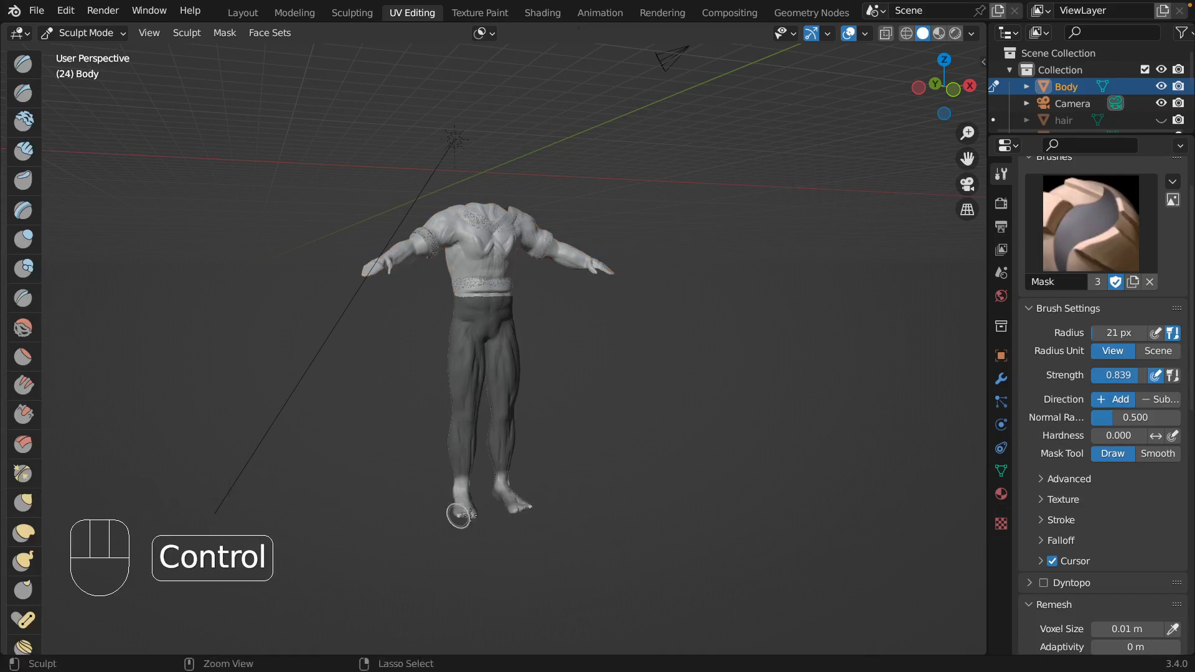
{"action": "middle_click_drag", "start_coordinate": [761, 514], "coordinate": [802, 483]}
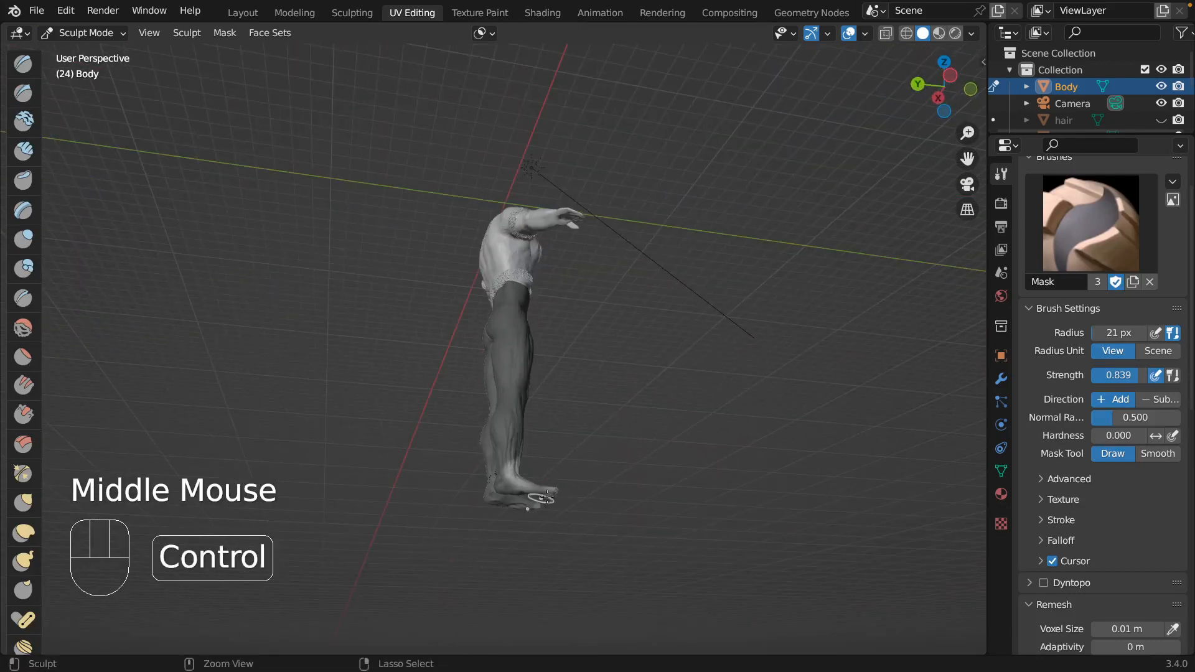
{"action": "middle_click_drag", "start_coordinate": [546, 497], "coordinate": [566, 520]}
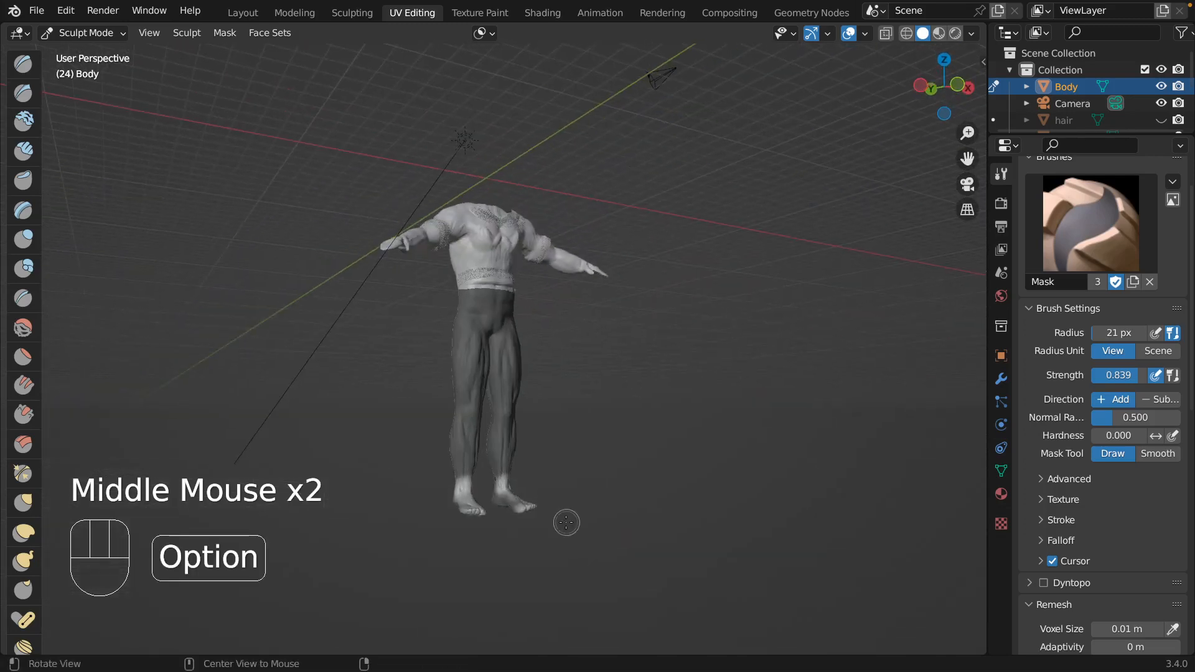
Clear the mask and lasso-mask the body from just below the shirt hem down to the ankles.
{"action": "key", "text": "alt+m"}
{"action": "middle_click_drag", "start_coordinate": [619, 482], "coordinate": [589, 453]}
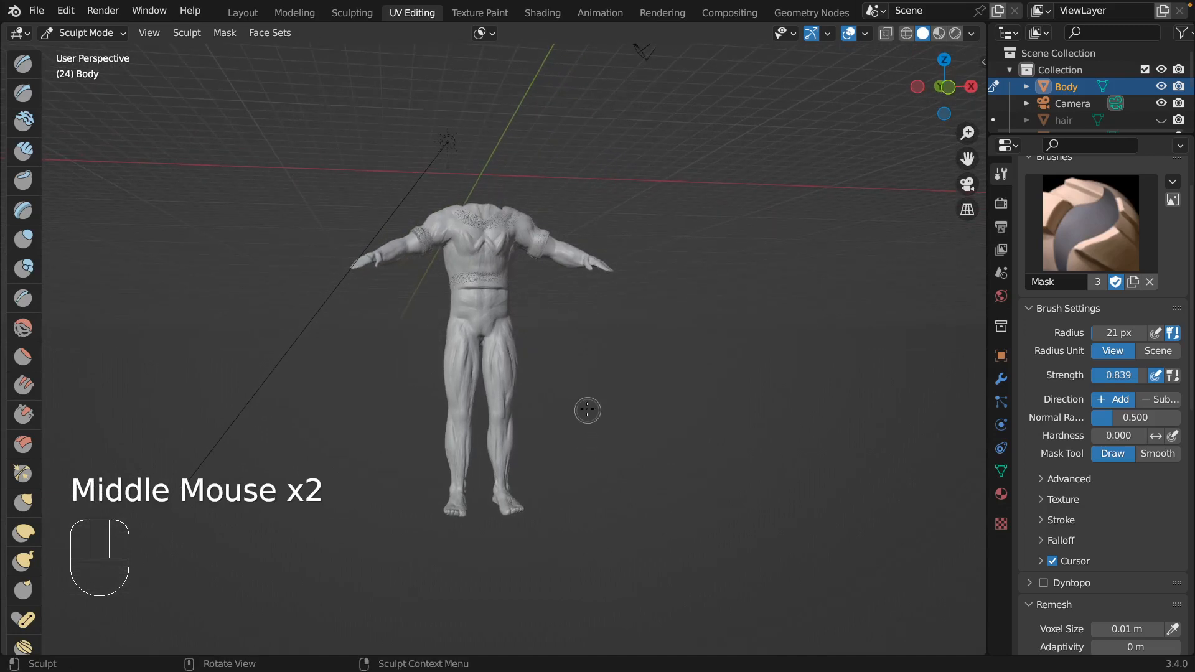
{"action": "mouse_move", "coordinate": [589, 400]}
{"action": "middle_mouse_down"}
{"action": "mouse_move", "coordinate": [611, 452]}
{"action": "mouse_move", "coordinate": [597, 387]}
{"action": "middle_mouse_up"}
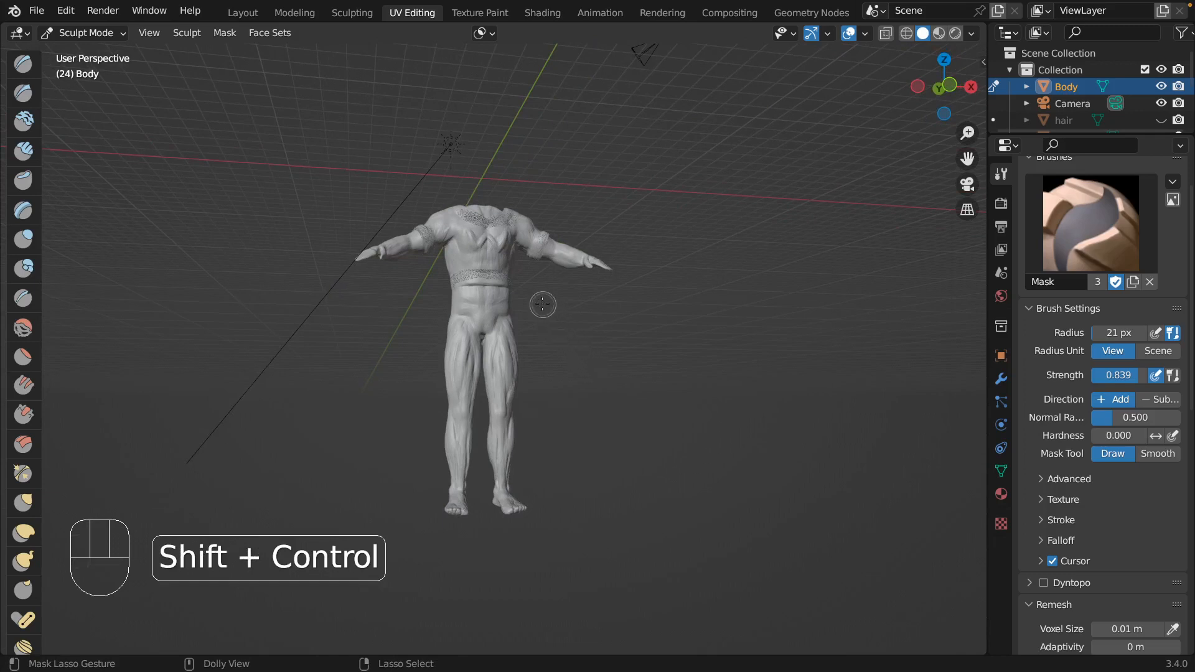
{"action": "mouse_move", "coordinate": [539, 303]}
{"action": "left_mouse_down", "text": "ctrl+shift"}
{"action": "mouse_move", "coordinate": [443, 297]}
{"action": "mouse_move", "coordinate": [335, 507]}
{"action": "mouse_move", "coordinate": [358, 607]}
{"action": "mouse_move", "coordinate": [380, 547]}
{"action": "mouse_move", "coordinate": [440, 481]}
{"action": "mouse_move", "coordinate": [571, 477]}
{"action": "left_mouse_up", "text": "ctrl+shift"}
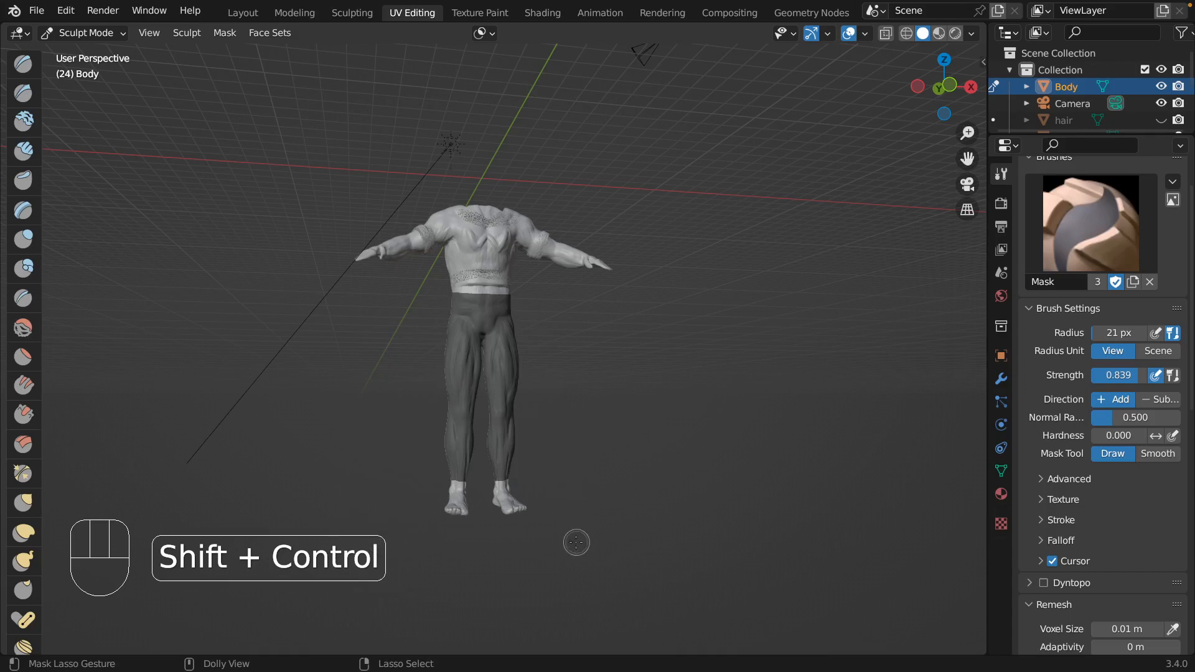
{"action": "mouse_move", "coordinate": [573, 541]}
{"action": "middle_mouse_down"}
{"action": "mouse_move", "coordinate": [693, 539]}
{"action": "mouse_move", "coordinate": [528, 568]}
{"action": "middle_mouse_up"}
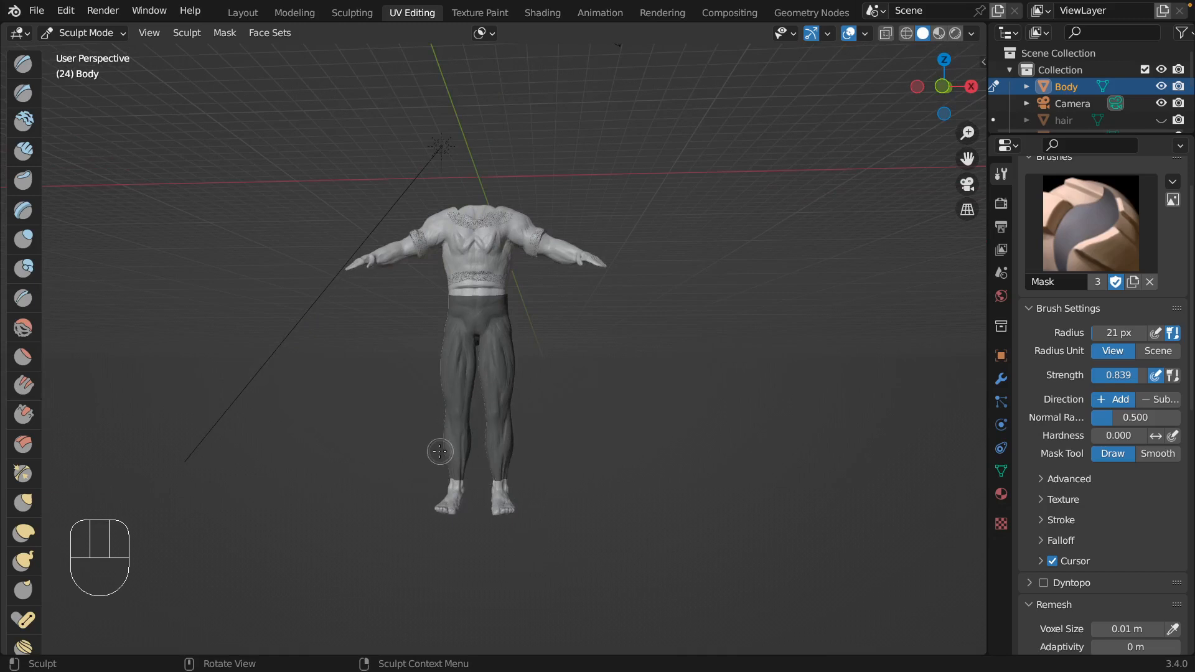
Extract the body's masked hips and legs as a separate mesh with Mask Extract.
{"action": "middle_click_drag", "start_coordinate": [580, 462], "coordinate": [567, 461]}
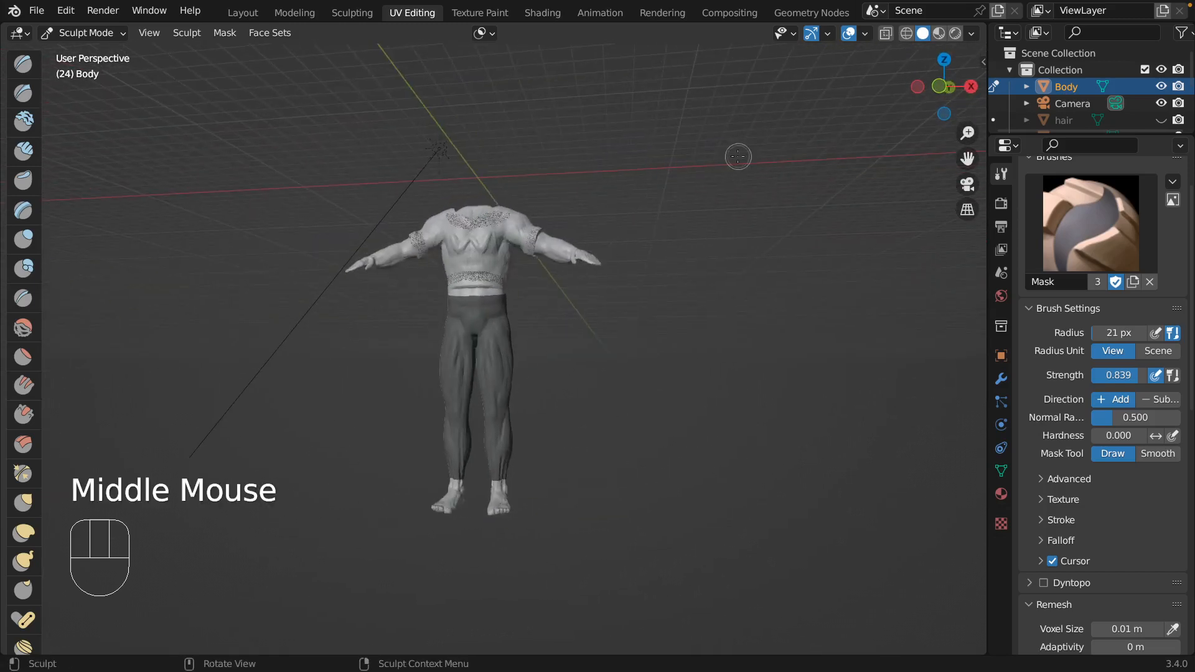
{"action": "left_click", "coordinate": [224, 35]}
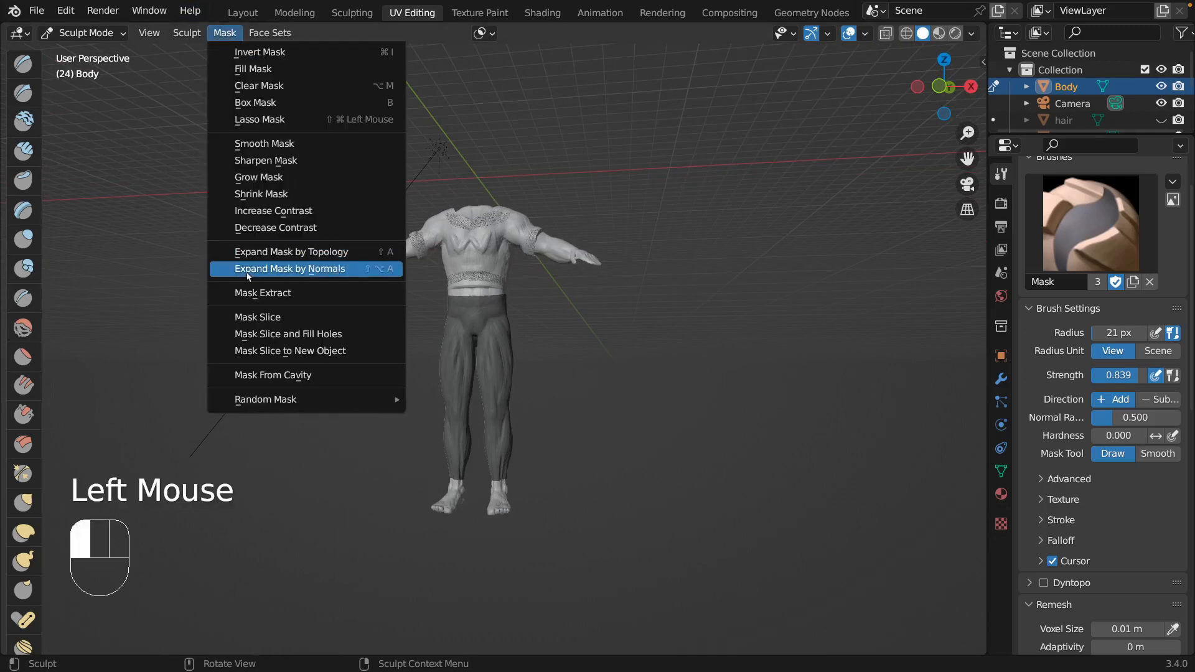
{"action": "left_click", "coordinate": [262, 293]}
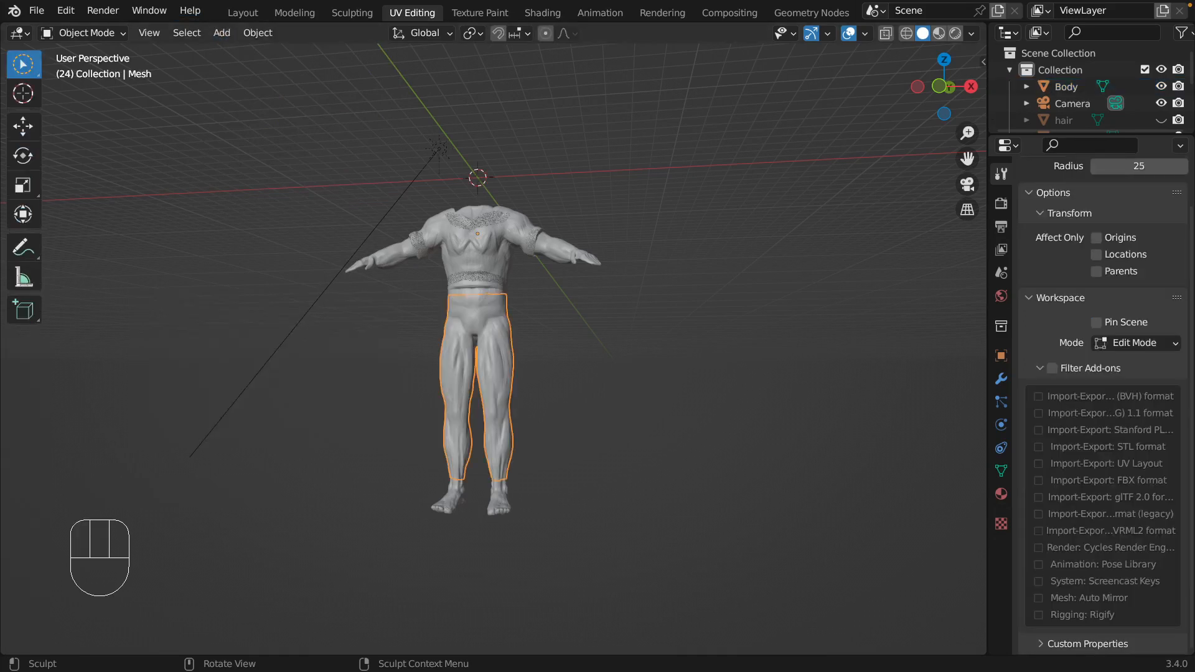
Hide Body and the upper cloth so only the extracted leg mesh is displayed.
{"action": "left_click", "coordinate": [1161, 86]}
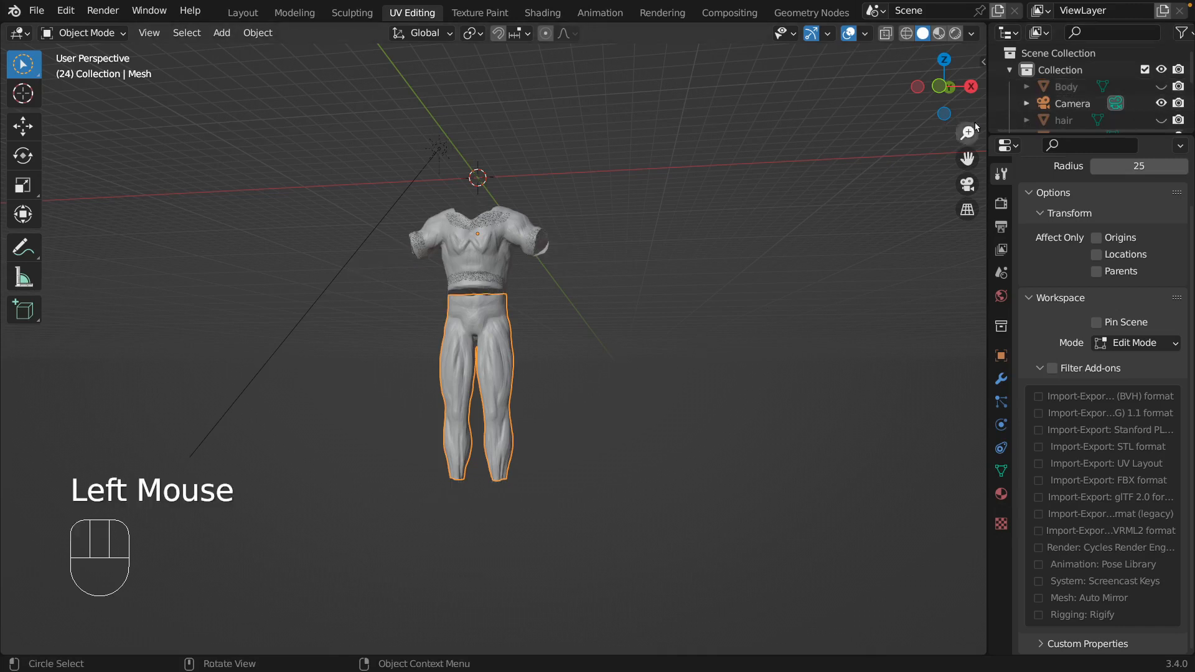
{"action": "scroll", "coordinate": [1077, 66], "scroll_direction": "down", "scroll_amount": 3}
{"action": "scroll", "coordinate": [1076, 67], "scroll_direction": "down", "scroll_amount": 1}
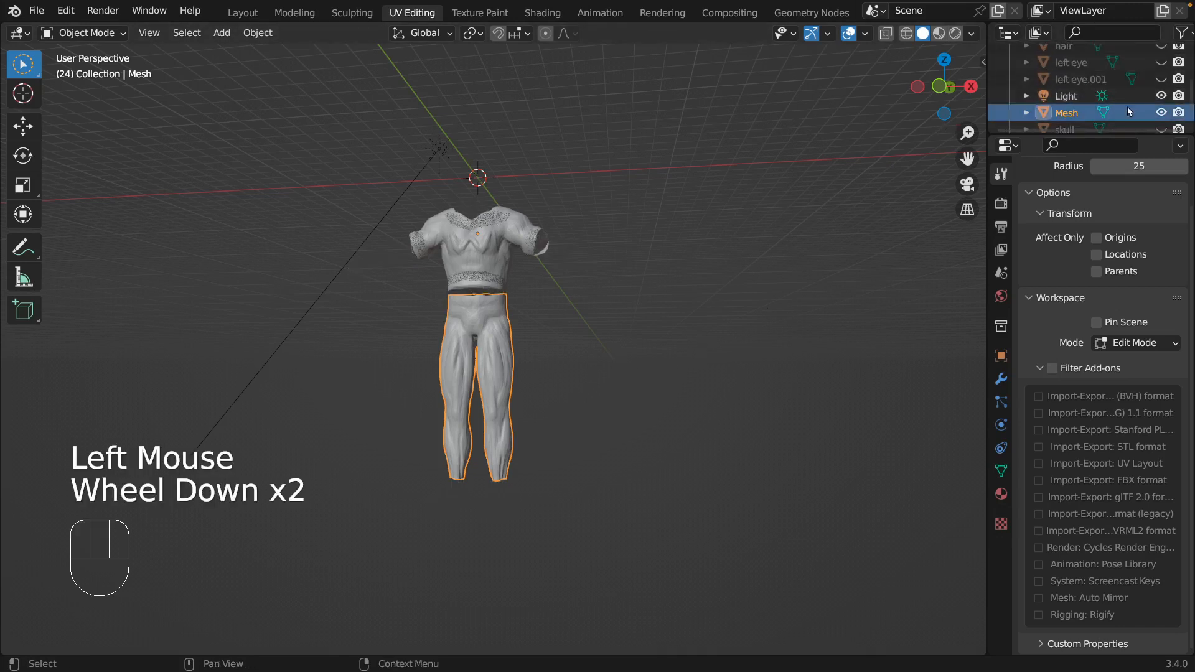
{"action": "scroll", "coordinate": [1161, 114], "scroll_direction": "down", "scroll_amount": 2}
{"action": "left_click", "coordinate": [1161, 117]}
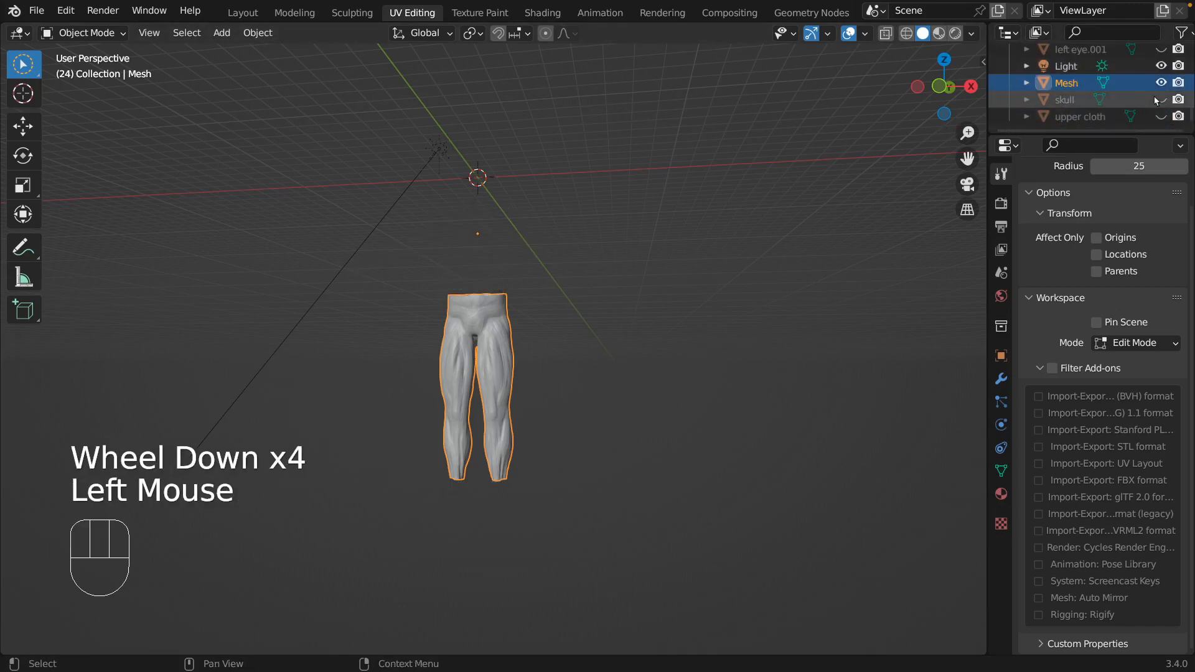
Rename the extracted leg mesh to "lower cloth".
{"action": "double_click", "coordinate": [1068, 81]}
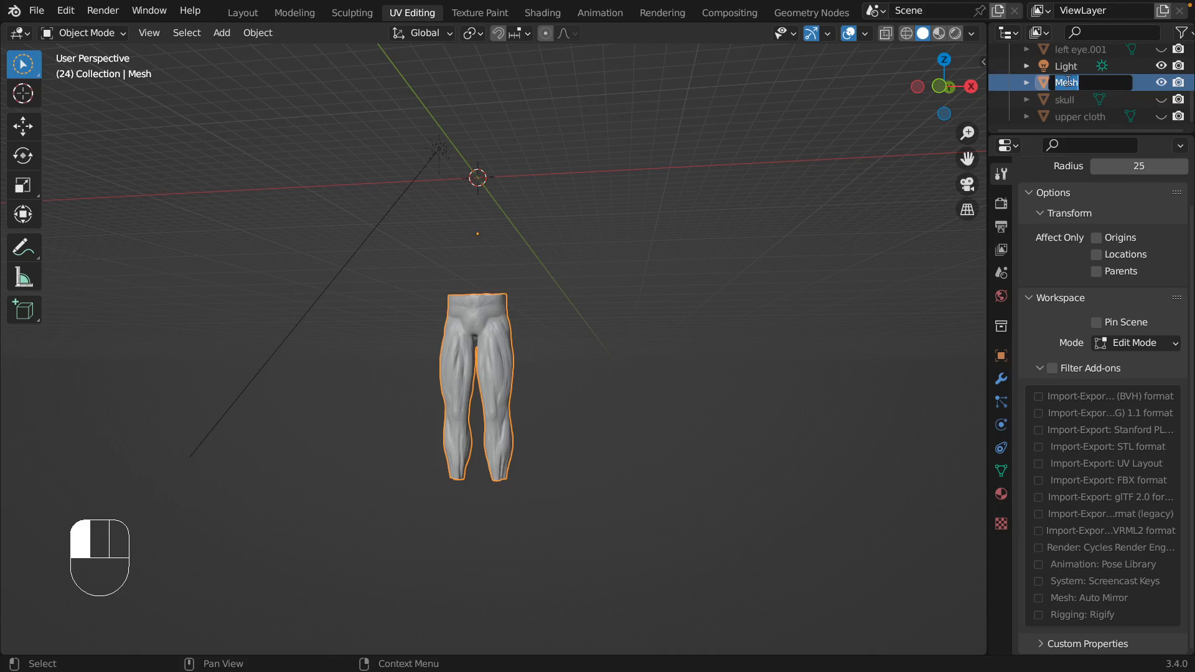
{"action": "key", "text": "BackSpace"}
{"action": "key", "text": "Return"}
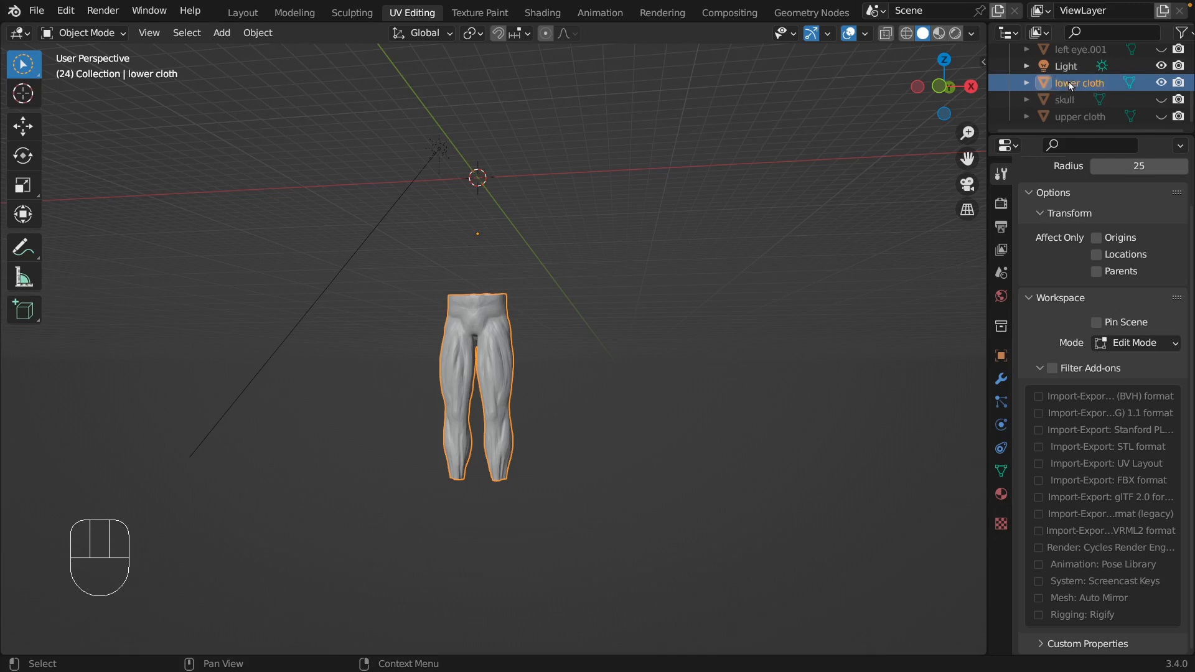
Make the lower cloth the selected object and put it in Edit Mode.
{"action": "left_click", "coordinate": [352, 296]}
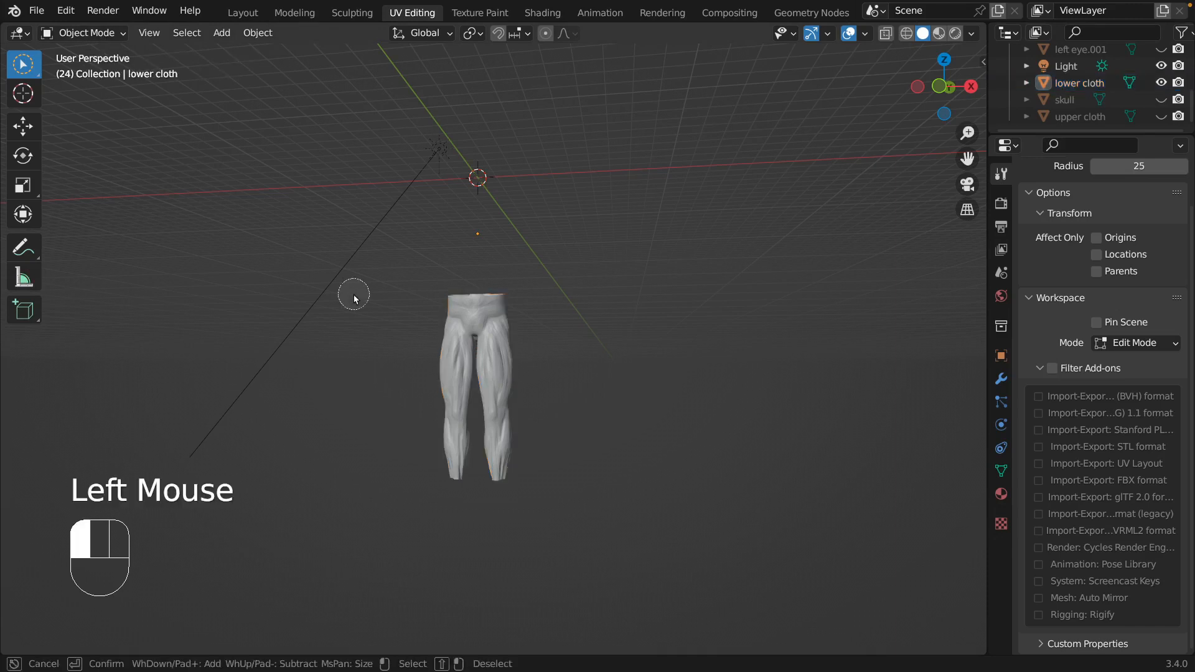
{"action": "left_click", "coordinate": [1059, 83]}
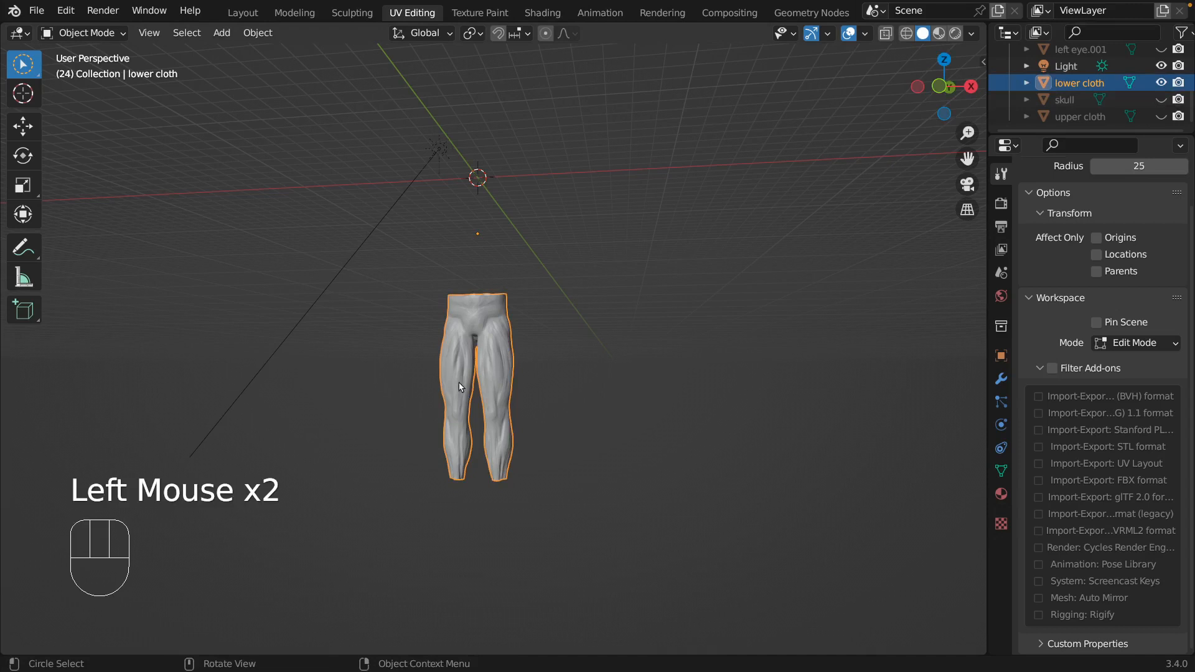
{"action": "key", "text": "Tab"}
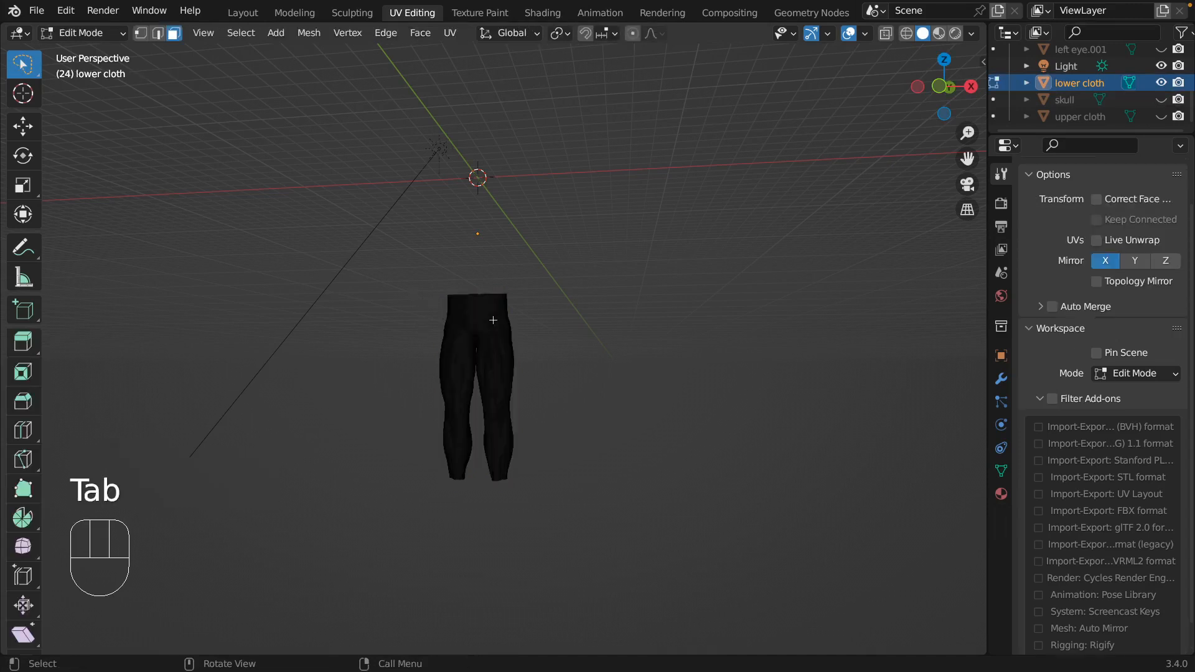
Box-select the faces of the lower cloth's waistband from the front view.
{"action": "key", "text": "KP_1"}
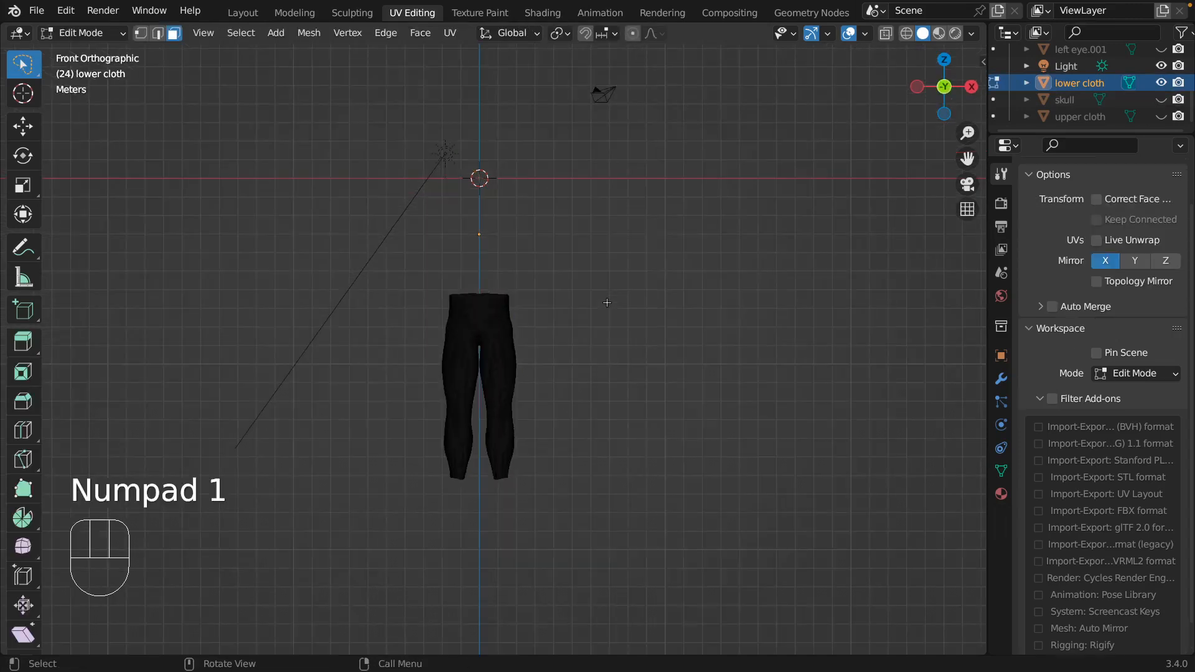
{"action": "key", "text": "b"}
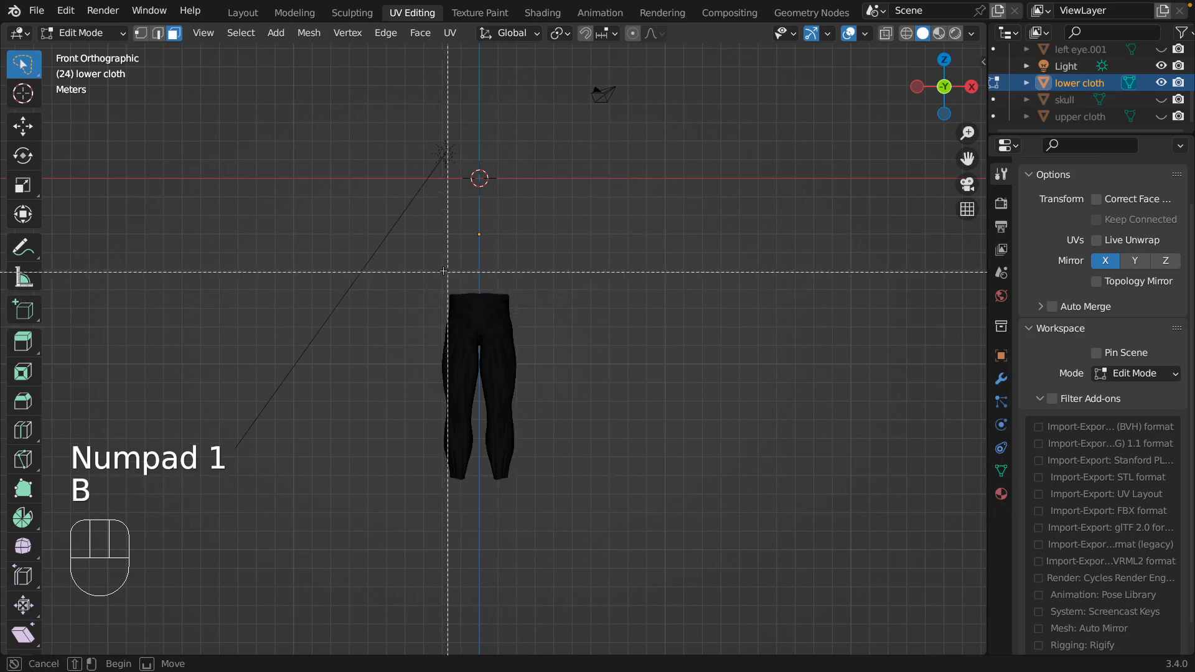
{"action": "left_click_drag", "start_coordinate": [426, 272], "coordinate": [539, 307]}
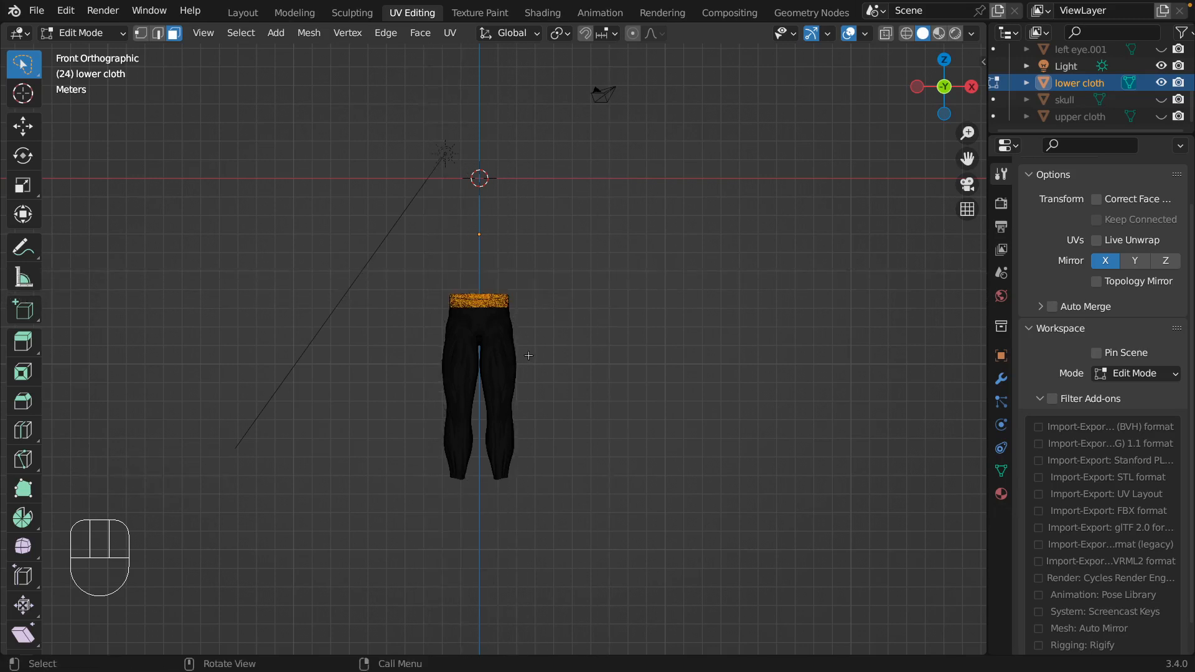
{"action": "middle_click_drag", "start_coordinate": [529, 356], "coordinate": [598, 347]}
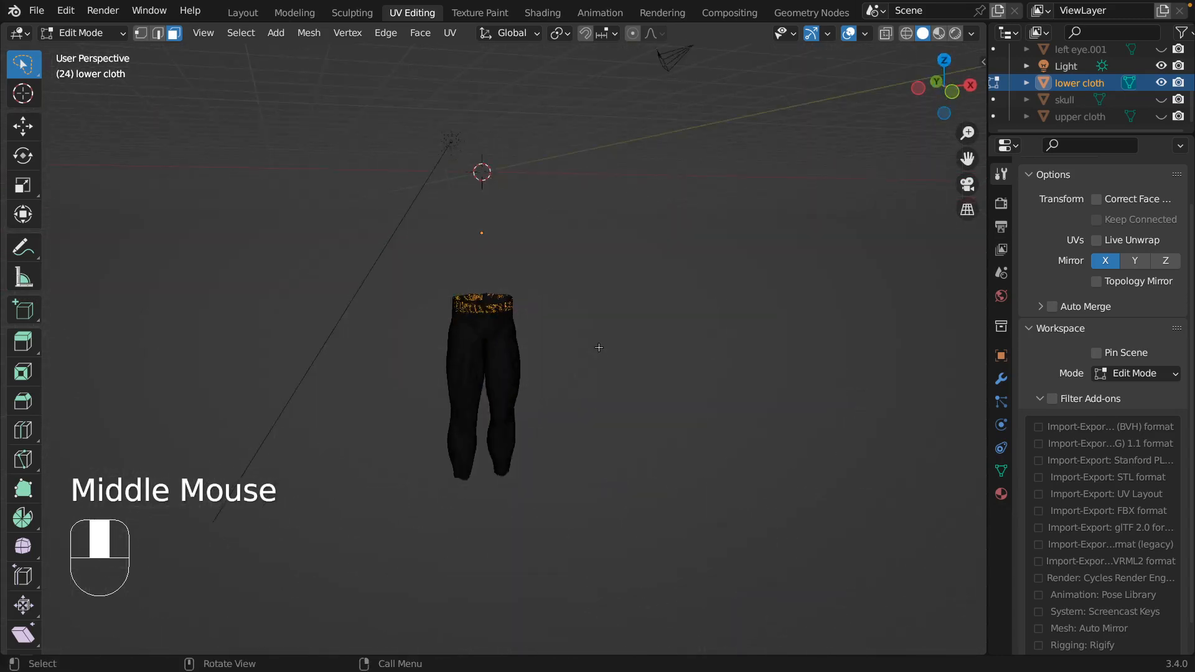
Enable X-ray and box-select the lower cloth's waist section from the front, down to the hips, through the whole mesh.
{"action": "left_click", "coordinate": [886, 33]}
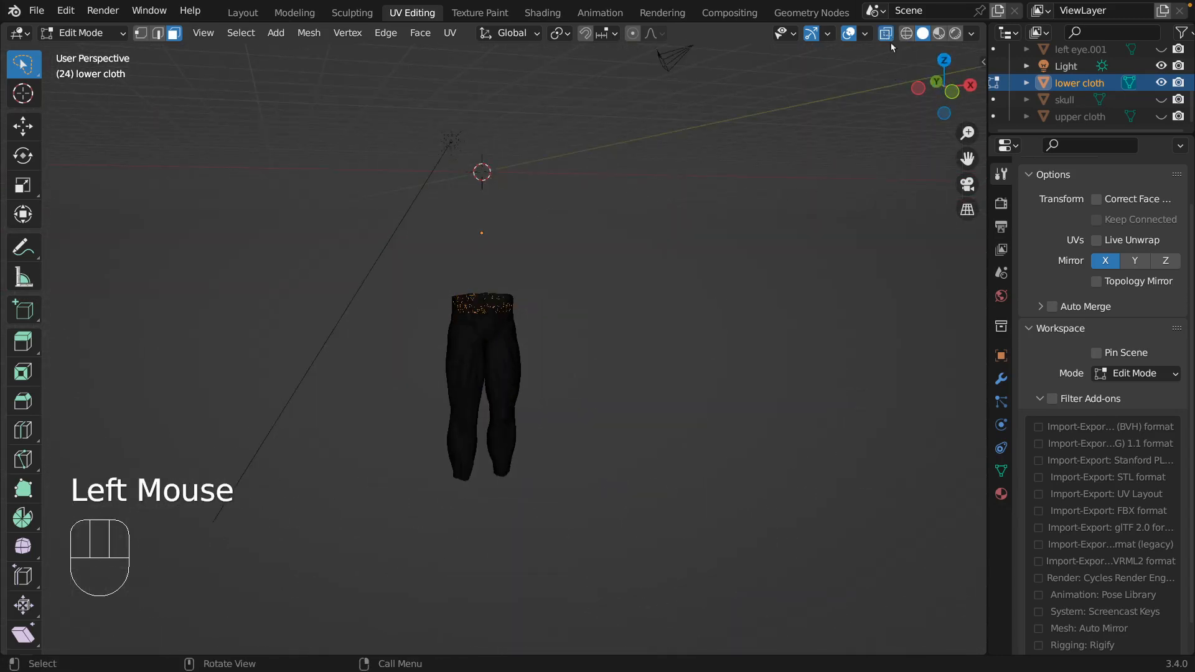
{"action": "left_click", "coordinate": [629, 245]}
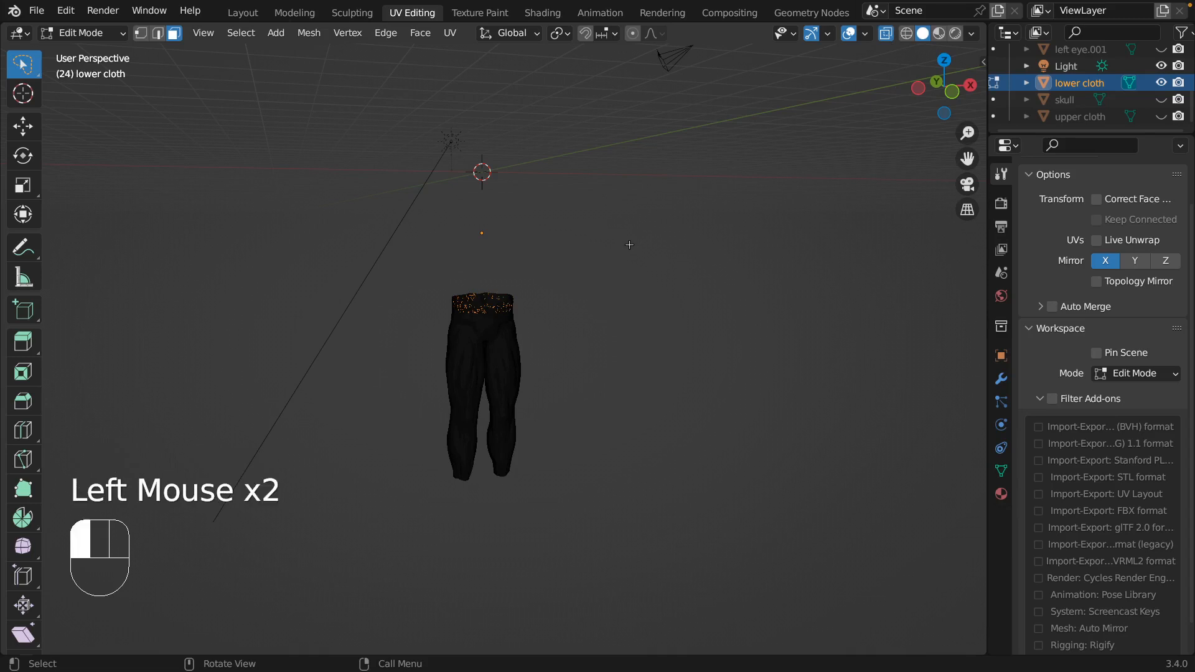
{"action": "key", "text": "KP_1"}
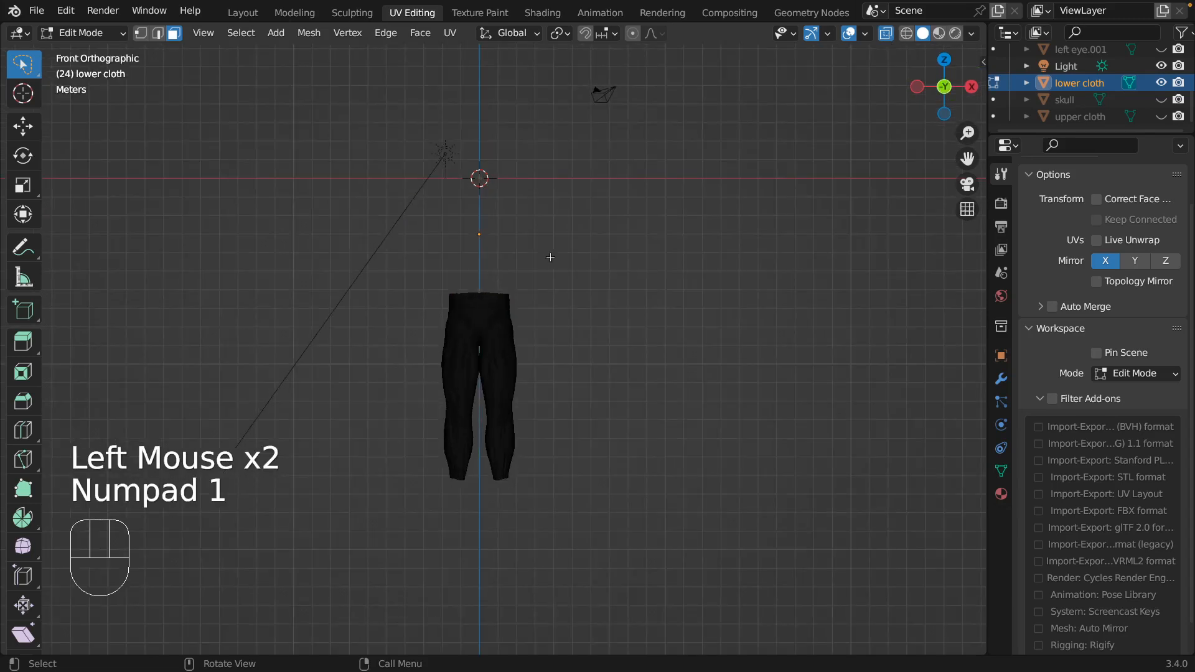
{"action": "key", "text": "b"}
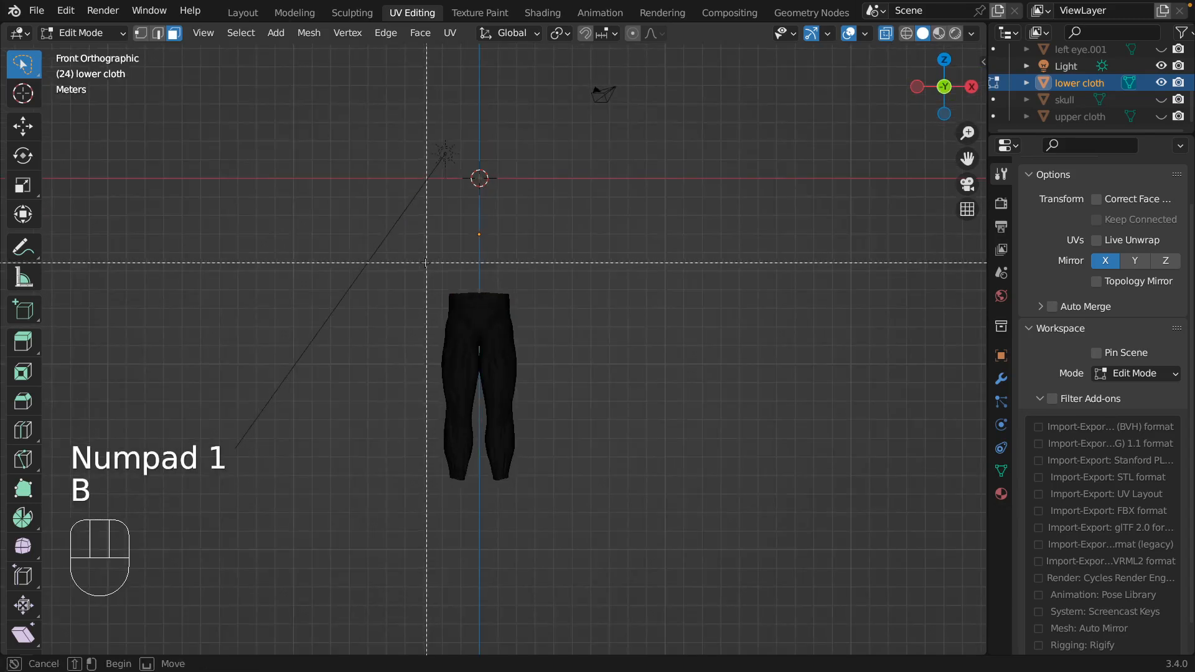
{"action": "left_click_drag", "start_coordinate": [422, 263], "coordinate": [542, 321]}
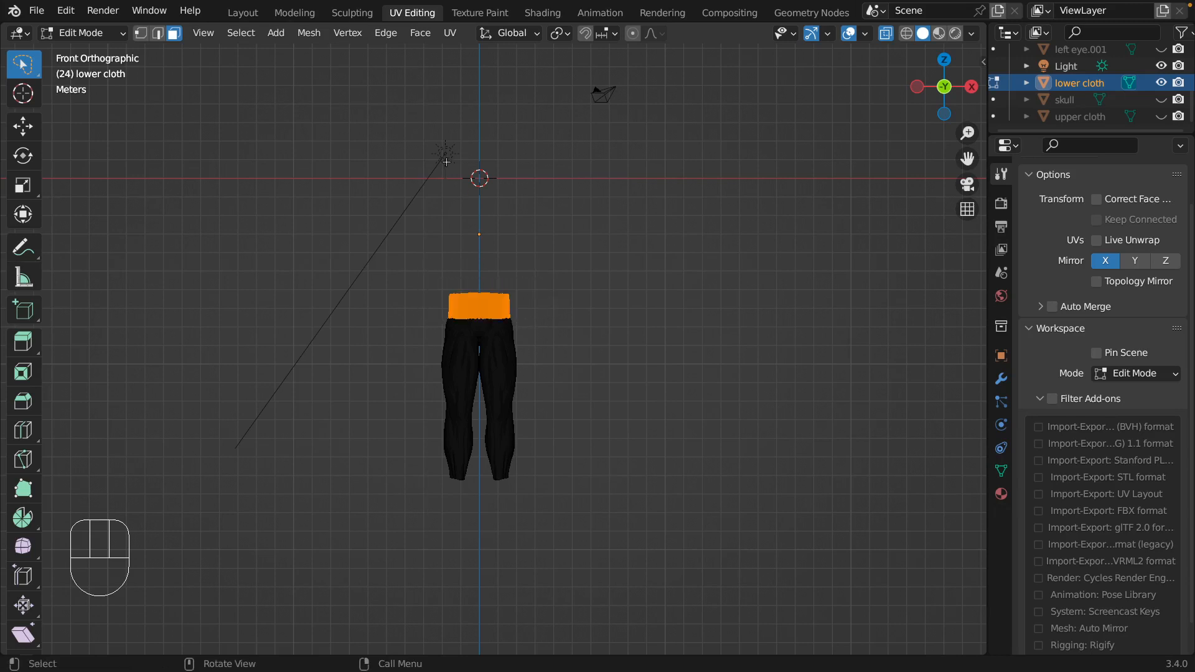
Fill the selected waist section of the lower cloth, and box-select both lower-leg ends and fill them too.
{"action": "left_click", "coordinate": [427, 38]}
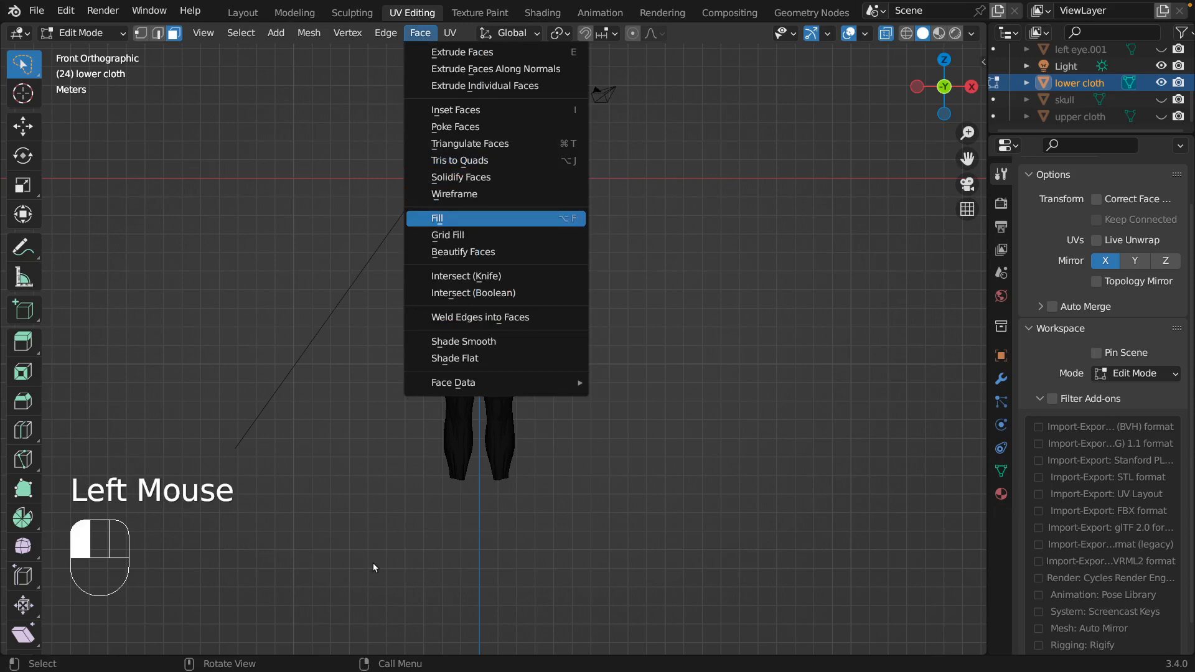
{"action": "key", "text": "Return"}
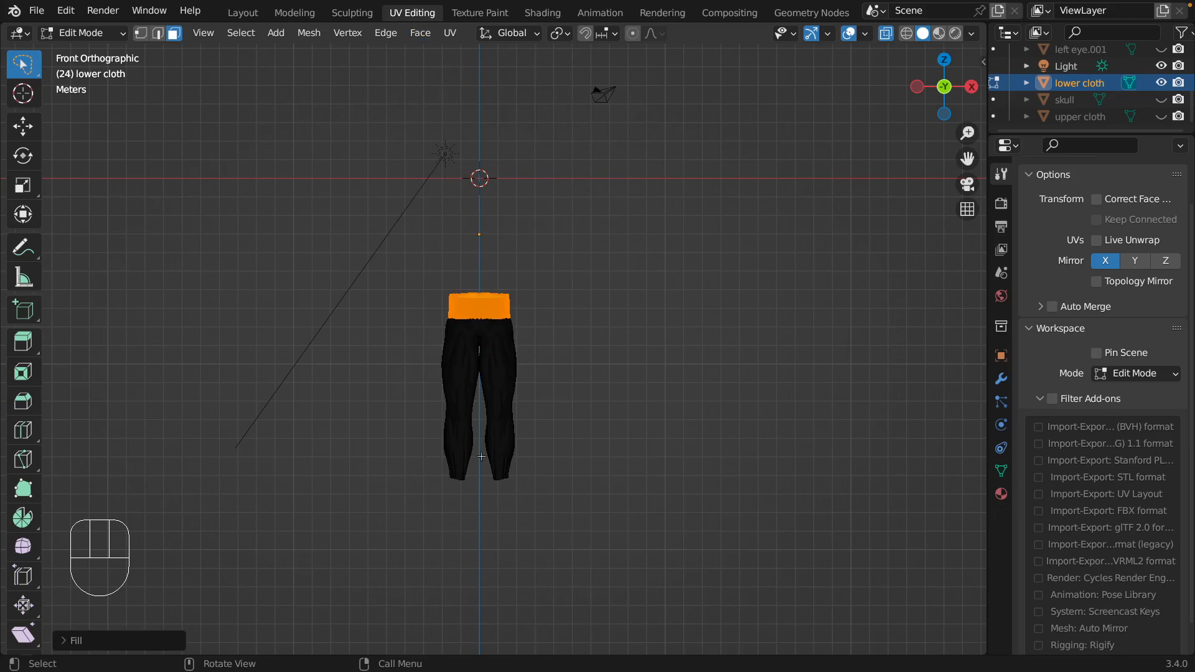
{"action": "key", "text": "b"}
{"action": "left_click_drag", "start_coordinate": [403, 444], "coordinate": [540, 505]}
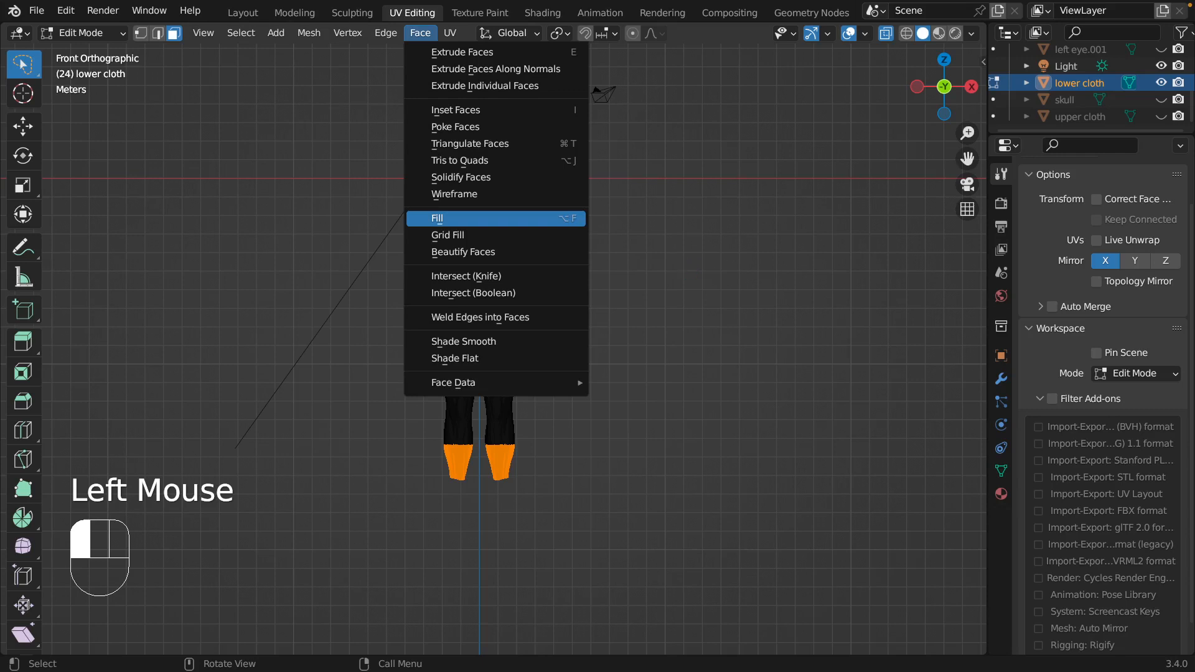
{"action": "left_click", "coordinate": [437, 218]}
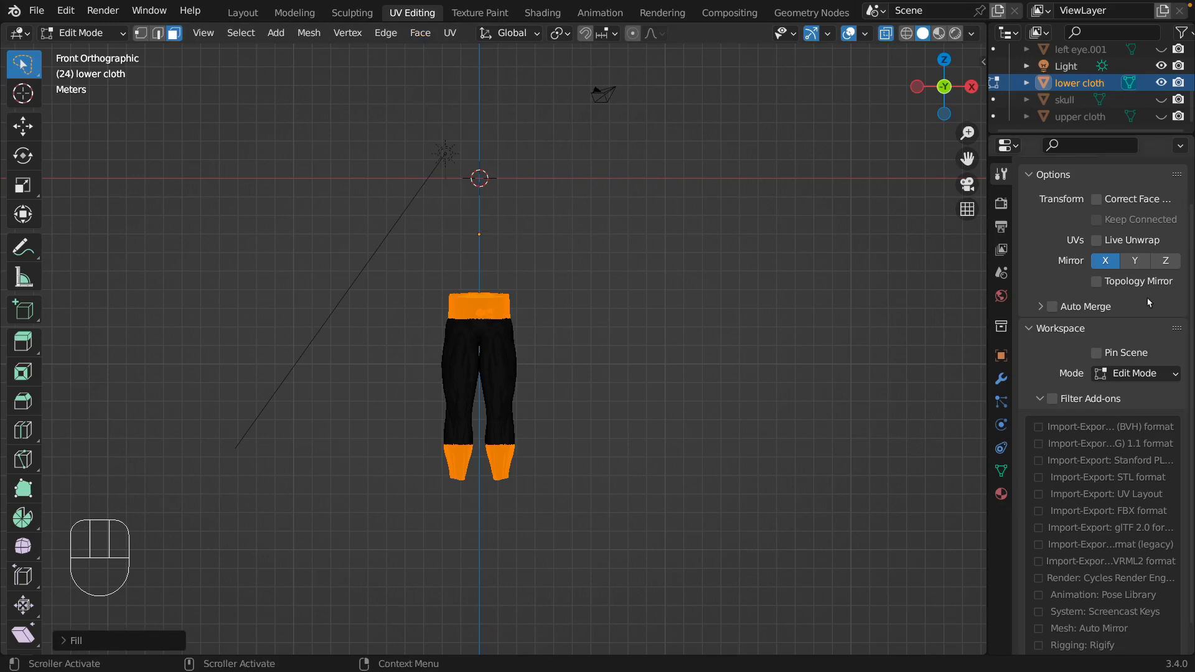
{"action": "left_click_drag", "start_coordinate": [678, 215], "coordinate": [806, 96]}
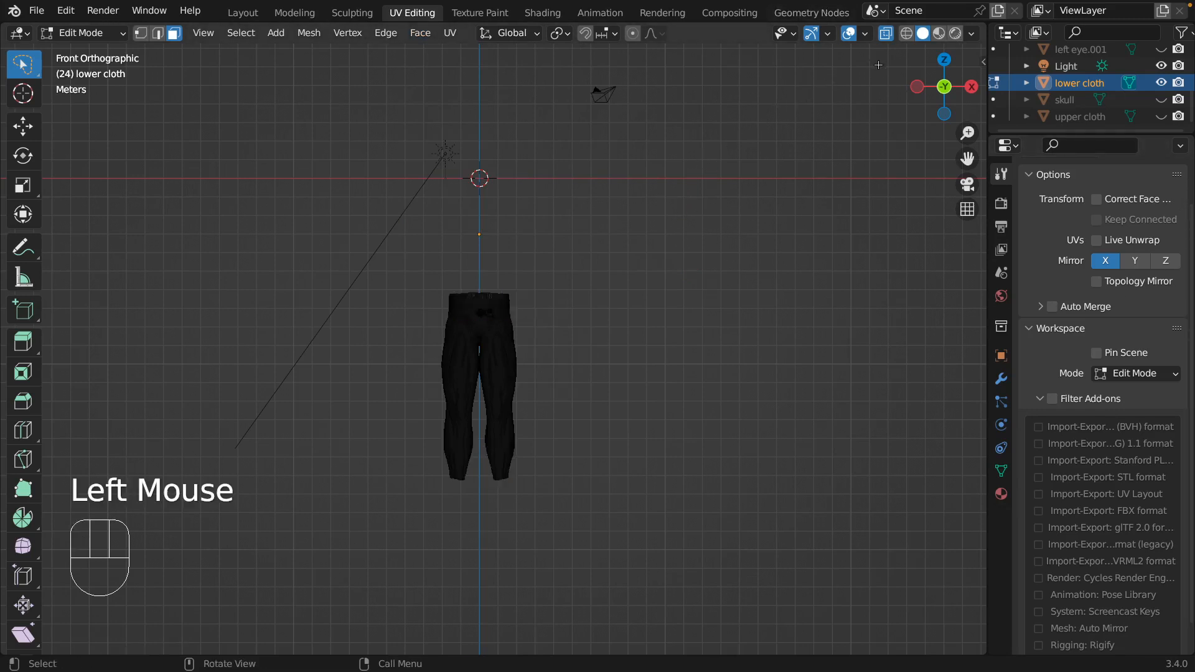
Hide the viewport overlays in solid shading to check the filled waist and leg ends of the lower cloth.
{"action": "left_click", "coordinate": [937, 34]}
{"action": "left_click", "coordinate": [922, 35]}
{"action": "left_click", "coordinate": [849, 35]}
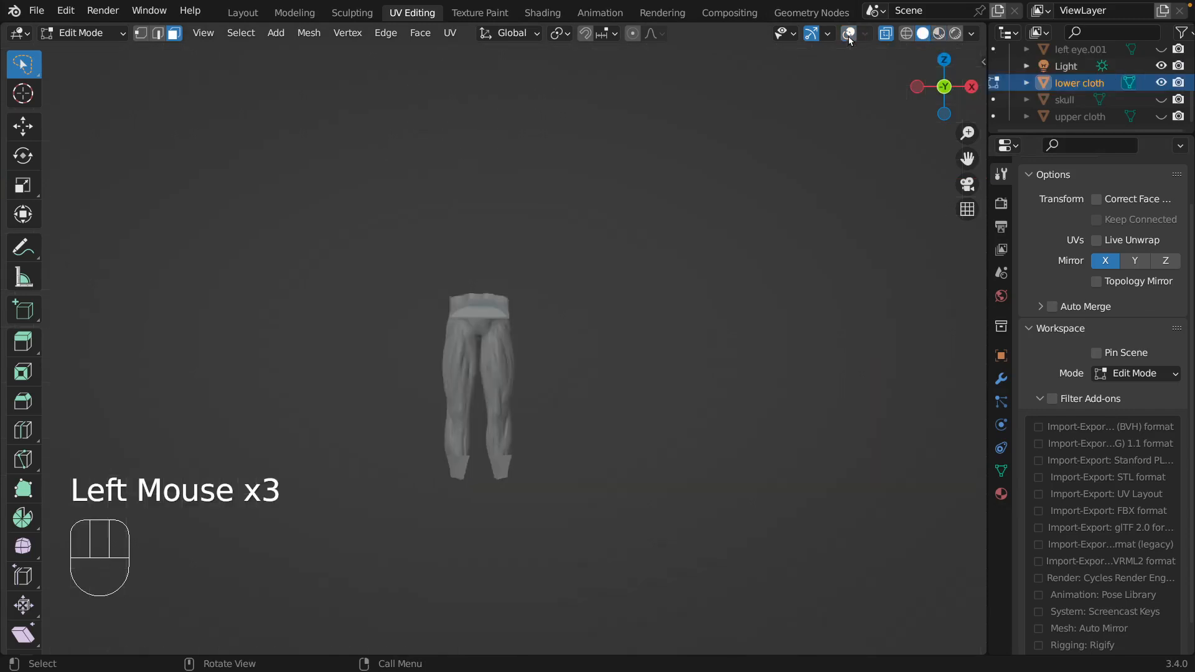
{"action": "middle_click_drag", "start_coordinate": [712, 408], "coordinate": [708, 330]}
{"action": "scroll", "coordinate": [578, 365], "scroll_direction": "down", "scroll_amount": 1}
{"action": "scroll", "coordinate": [579, 365], "scroll_direction": "up", "scroll_amount": 3}
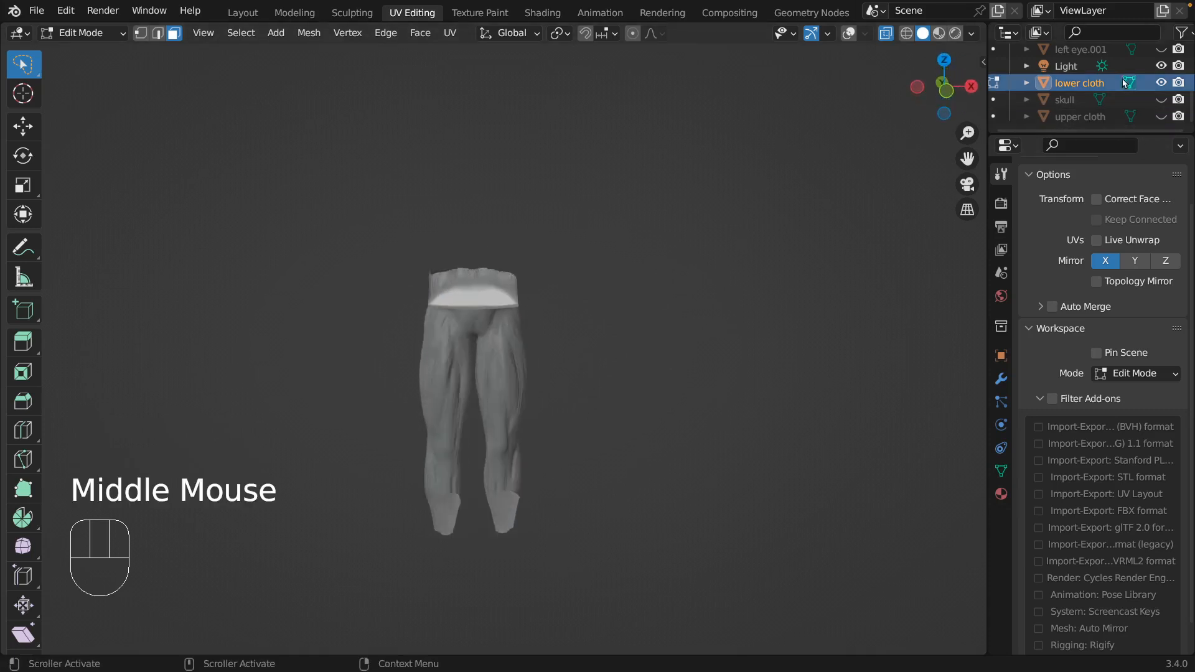
Switch the lower cloth to Sculpt Mode with the Clay Strips brush and turn off X-ray.
{"action": "left_click", "coordinate": [110, 36]}
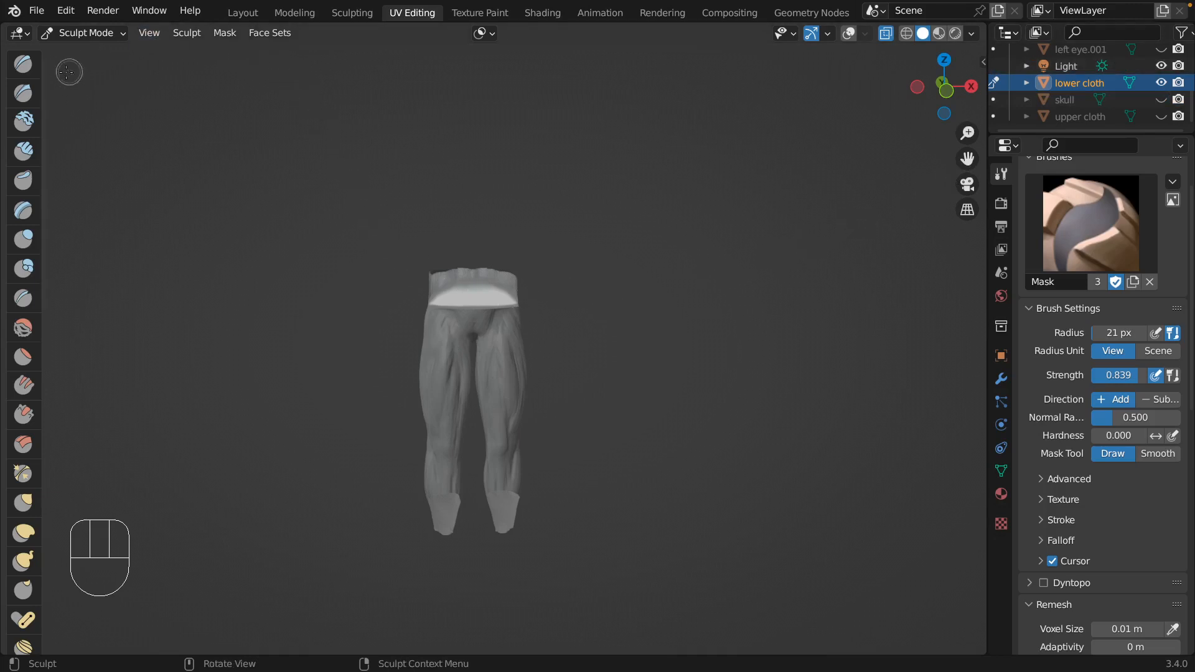
{"action": "left_click", "coordinate": [23, 151]}
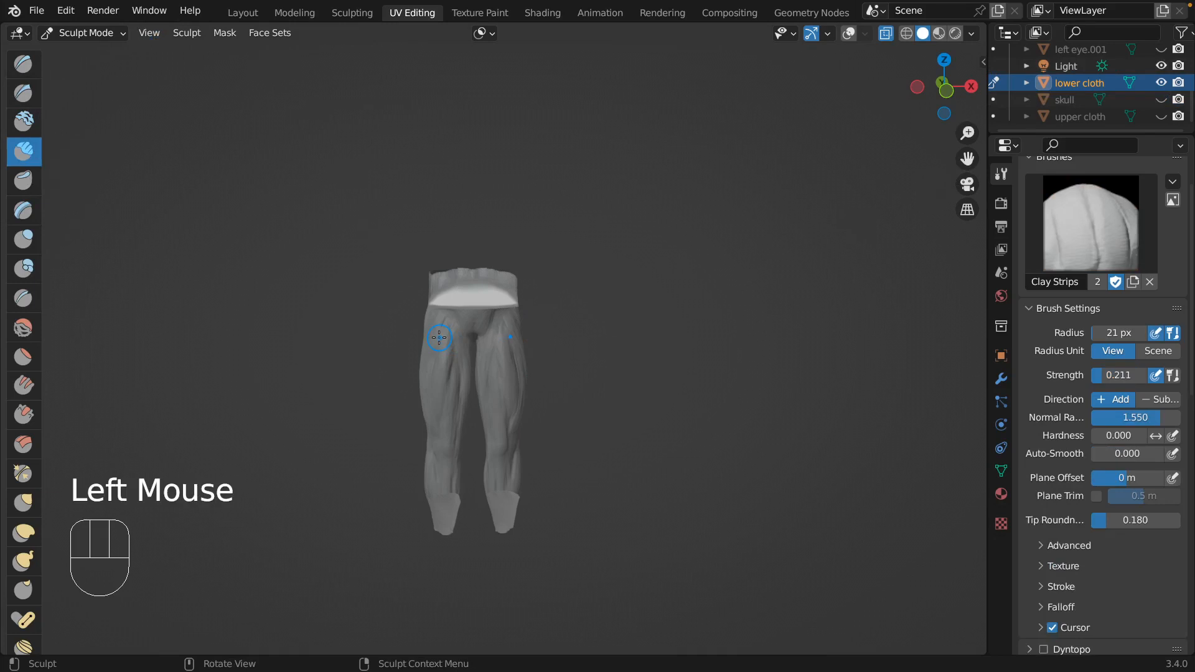
{"action": "middle_click_drag", "start_coordinate": [440, 338], "coordinate": [622, 338]}
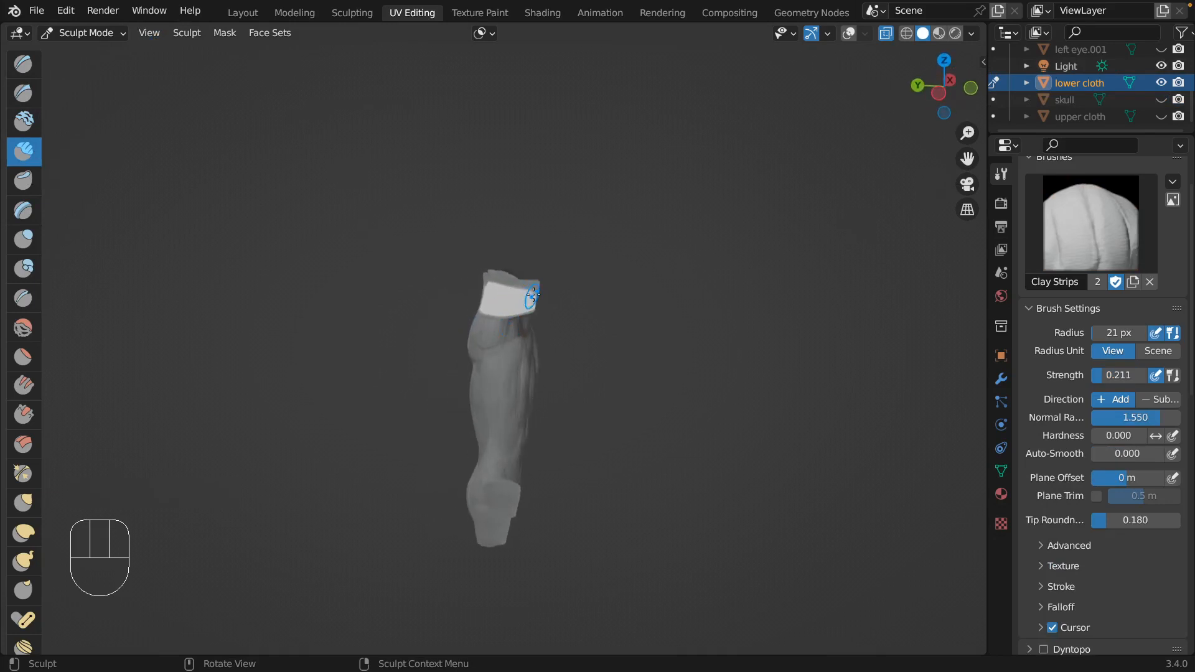
{"action": "middle_click_drag", "start_coordinate": [533, 295], "coordinate": [755, 172]}
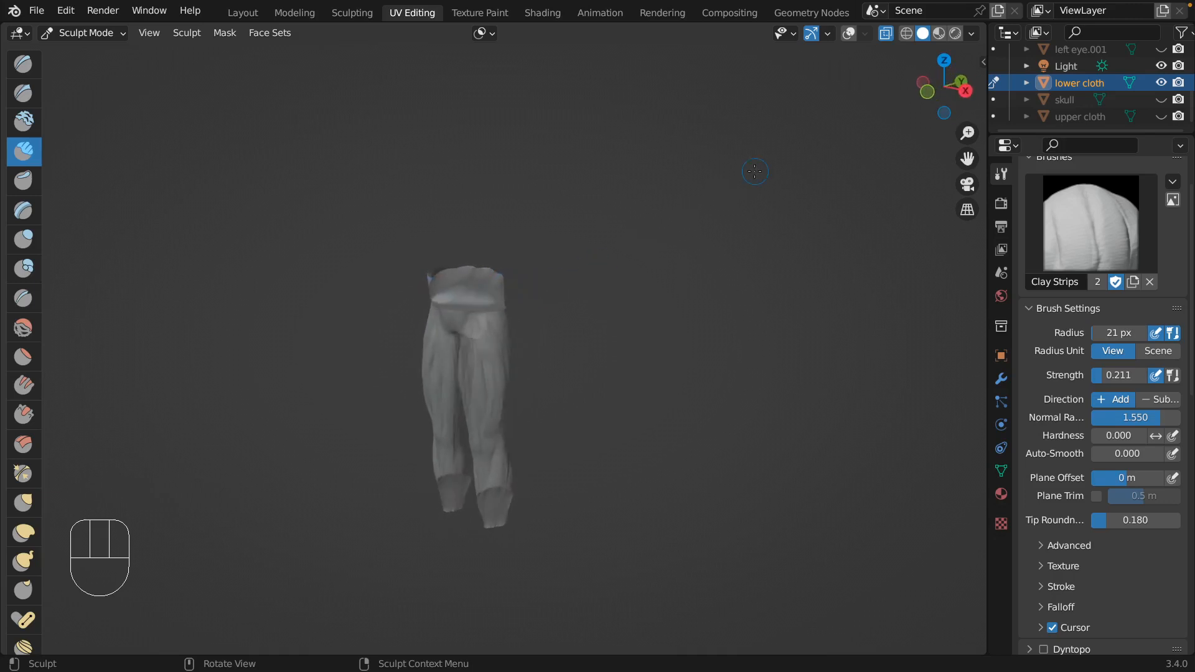
{"action": "left_click", "coordinate": [886, 33]}
Build up a thick waistband and the area just below it around the lower cloth with Clay Strips at 21 px radius.
{"action": "mouse_move", "coordinate": [399, 292]}
{"action": "middle_mouse_down"}
{"action": "mouse_move", "coordinate": [511, 289]}
{"action": "mouse_move", "coordinate": [541, 272]}
{"action": "middle_mouse_up"}
{"action": "left_click_drag", "start_coordinate": [520, 280], "coordinate": [514, 292]}
{"action": "middle_click_drag", "start_coordinate": [511, 283], "coordinate": [522, 283]}
{"action": "mouse_move", "coordinate": [499, 293]}
{"action": "left_mouse_down"}
{"action": "mouse_move", "coordinate": [496, 279]}
{"action": "mouse_move", "coordinate": [525, 291]}
{"action": "left_mouse_up"}
{"action": "mouse_move", "coordinate": [567, 305]}
{"action": "middle_mouse_down", "text": "shift"}
{"action": "mouse_move", "coordinate": [569, 291]}
{"action": "mouse_move", "coordinate": [560, 318]}
{"action": "mouse_move", "coordinate": [570, 263]}
{"action": "mouse_move", "coordinate": [497, 249]}
{"action": "middle_mouse_up", "text": "shift"}
{"action": "mouse_move", "coordinate": [497, 249]}
{"action": "left_mouse_down"}
{"action": "mouse_move", "coordinate": [504, 262]}
{"action": "mouse_move", "coordinate": [501, 244]}
{"action": "left_mouse_up"}
{"action": "mouse_move", "coordinate": [492, 219]}
{"action": "middle_mouse_down"}
{"action": "mouse_move", "coordinate": [552, 227]}
{"action": "mouse_move", "coordinate": [559, 212]}
{"action": "middle_mouse_up"}
{"action": "mouse_move", "coordinate": [435, 256]}
{"action": "left_mouse_down"}
{"action": "mouse_move", "coordinate": [427, 249]}
{"action": "mouse_move", "coordinate": [473, 253]}
{"action": "left_mouse_up"}
{"action": "left_click_drag", "start_coordinate": [488, 250], "coordinate": [461, 260]}
{"action": "middle_click_drag", "start_coordinate": [494, 208], "coordinate": [554, 215]}
{"action": "mouse_move", "coordinate": [415, 220]}
{"action": "left_mouse_down"}
{"action": "mouse_move", "coordinate": [403, 223]}
{"action": "mouse_move", "coordinate": [467, 218]}
{"action": "left_mouse_up"}
{"action": "mouse_move", "coordinate": [468, 220]}
{"action": "left_mouse_down"}
{"action": "mouse_move", "coordinate": [477, 236]}
{"action": "mouse_move", "coordinate": [484, 219]}
{"action": "mouse_move", "coordinate": [498, 233]}
{"action": "mouse_move", "coordinate": [517, 215]}
{"action": "mouse_move", "coordinate": [553, 233]}
{"action": "mouse_move", "coordinate": [531, 216]}
{"action": "mouse_move", "coordinate": [502, 230]}
{"action": "left_mouse_up"}
{"action": "scroll", "coordinate": [499, 233], "scroll_direction": "left", "scroll_amount": 10}
{"action": "scroll", "coordinate": [502, 230], "scroll_direction": "left", "scroll_amount": 8}
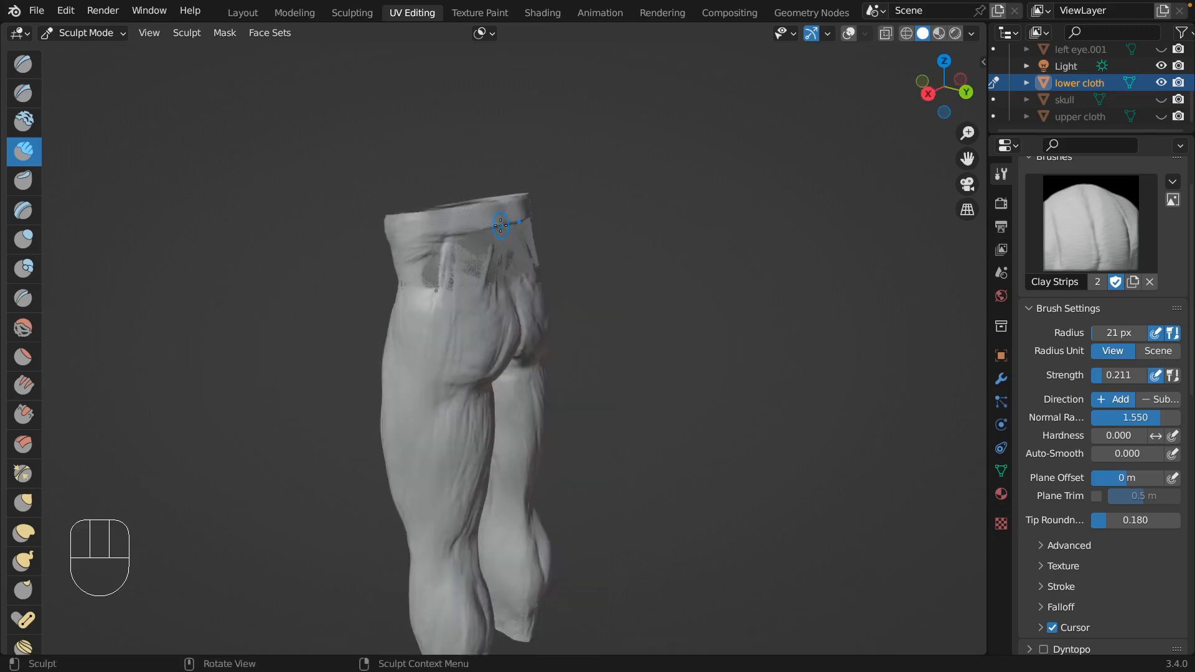
{"action": "mouse_move", "coordinate": [386, 242]}
{"action": "left_mouse_down"}
{"action": "mouse_move", "coordinate": [443, 232]}
{"action": "mouse_move", "coordinate": [400, 240]}
{"action": "mouse_move", "coordinate": [468, 254]}
{"action": "left_mouse_up"}
{"action": "scroll", "coordinate": [399, 243], "scroll_direction": "left", "scroll_amount": 6}
{"action": "left_click_drag", "start_coordinate": [423, 254], "coordinate": [456, 256]}
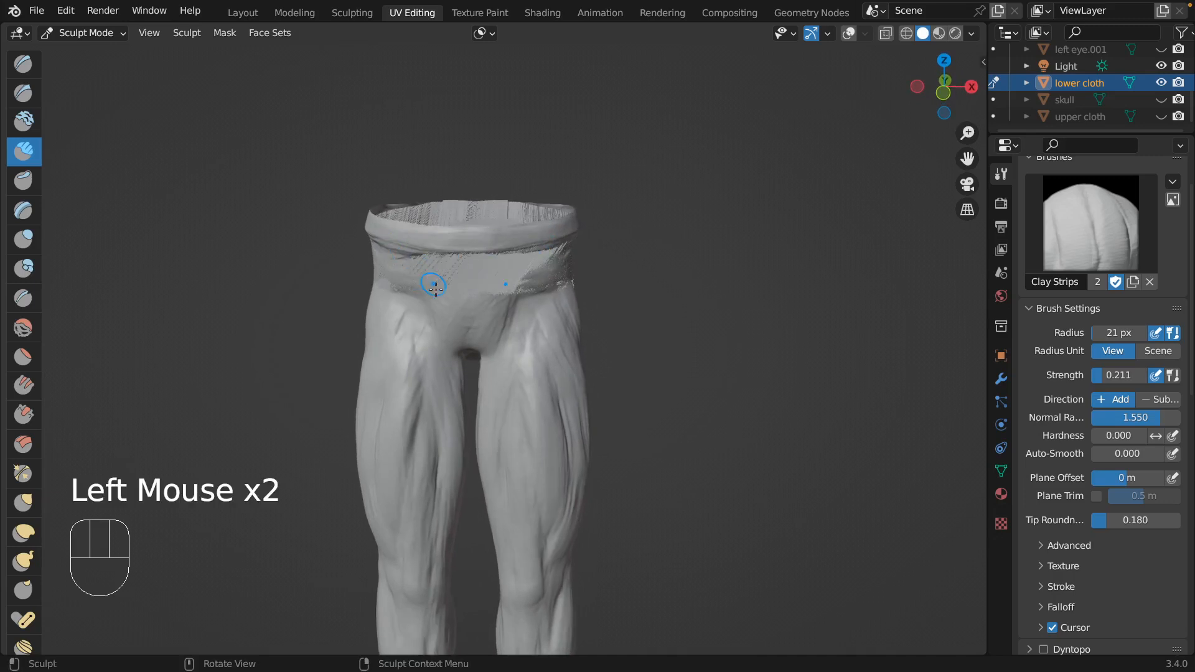
Enlarge the Clay Strips brush to 55 px and build up cloth volume over the hips, thighs and buttocks.
{"action": "key", "text": "f"}
{"action": "left_click", "coordinate": [437, 330]}
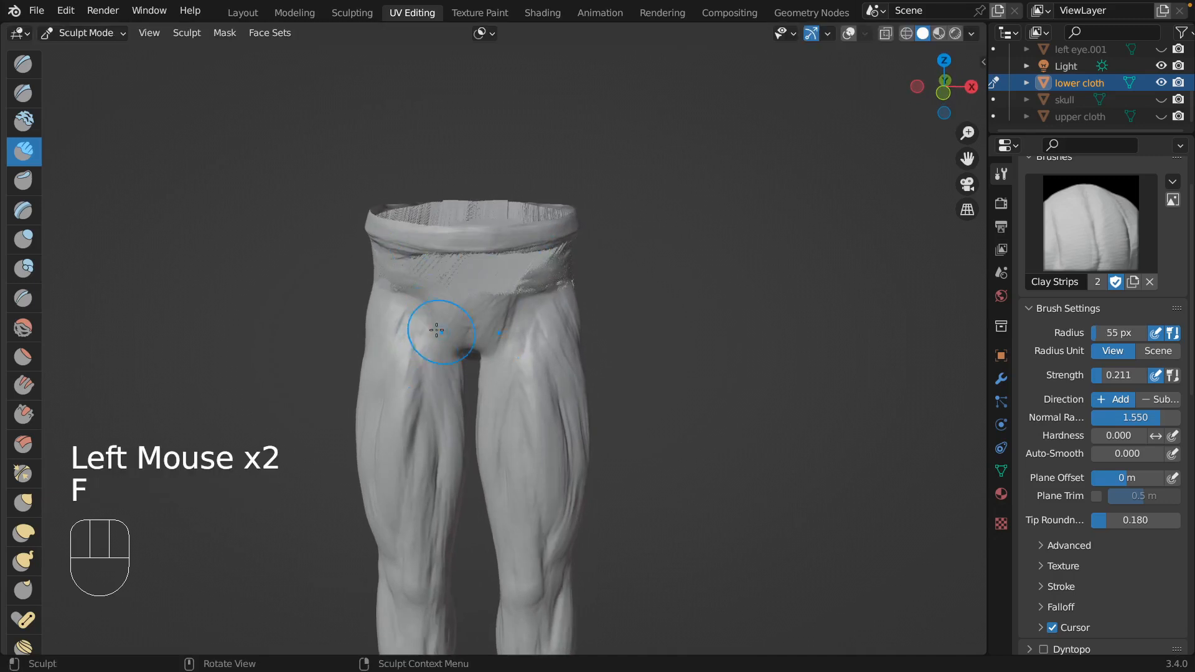
{"action": "key", "text": "shift+f"}
{"action": "left_click", "coordinate": [419, 302]}
{"action": "mouse_move", "coordinate": [400, 310]}
{"action": "left_mouse_down"}
{"action": "mouse_move", "coordinate": [398, 364]}
{"action": "mouse_move", "coordinate": [432, 398]}
{"action": "left_mouse_up"}
{"action": "middle_click_drag", "start_coordinate": [430, 367], "coordinate": [447, 347]}
{"action": "mouse_move", "coordinate": [443, 339]}
{"action": "left_mouse_down"}
{"action": "mouse_move", "coordinate": [441, 288]}
{"action": "mouse_move", "coordinate": [408, 339]}
{"action": "left_mouse_up"}
{"action": "middle_click_drag", "start_coordinate": [409, 339], "coordinate": [457, 280]}
{"action": "left_click_drag", "start_coordinate": [459, 279], "coordinate": [464, 492]}
{"action": "middle_click_drag", "start_coordinate": [464, 491], "coordinate": [516, 487]}
{"action": "mouse_move", "coordinate": [517, 487]}
{"action": "left_mouse_down"}
{"action": "mouse_move", "coordinate": [545, 458]}
{"action": "mouse_move", "coordinate": [523, 585]}
{"action": "mouse_move", "coordinate": [552, 522]}
{"action": "left_mouse_up"}
{"action": "left_click_drag", "start_coordinate": [579, 348], "coordinate": [584, 504]}
{"action": "middle_click_drag", "start_coordinate": [554, 461], "coordinate": [607, 423]}
{"action": "left_click_drag", "start_coordinate": [563, 367], "coordinate": [551, 485]}
{"action": "middle_click_drag", "start_coordinate": [554, 386], "coordinate": [613, 367]}
{"action": "left_click_drag", "start_coordinate": [551, 305], "coordinate": [556, 392]}
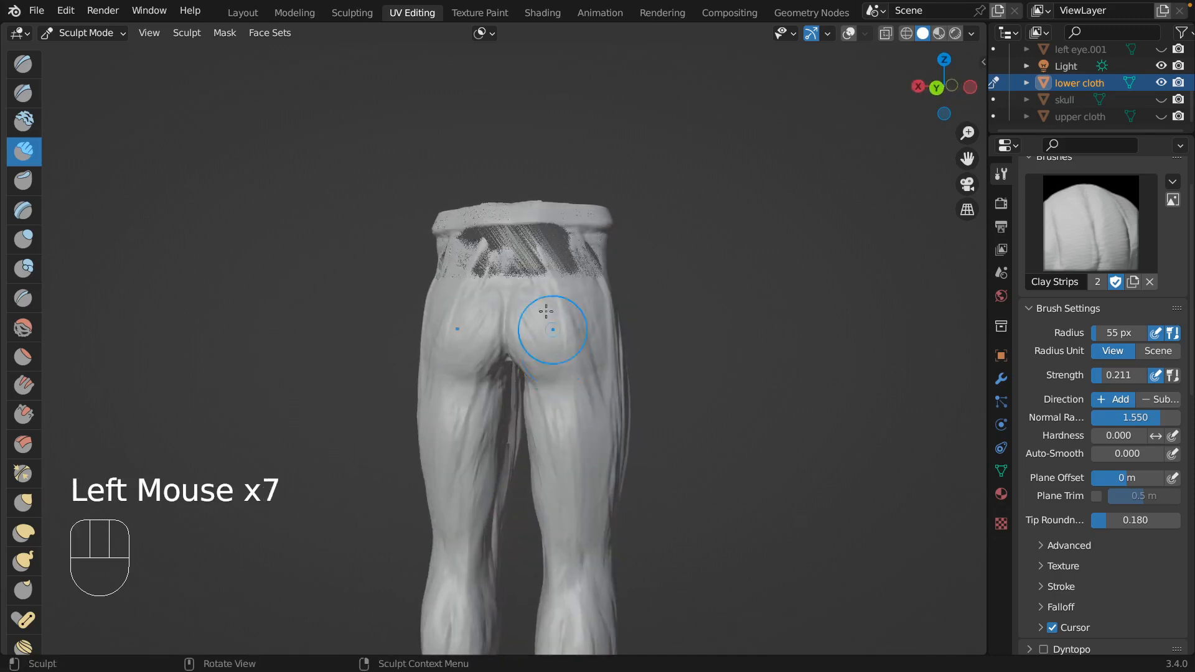
{"action": "left_click_drag", "start_coordinate": [499, 327], "coordinate": [505, 303]}
{"action": "mouse_move", "coordinate": [505, 303]}
{"action": "middle_mouse_down"}
{"action": "mouse_move", "coordinate": [509, 364]}
{"action": "mouse_move", "coordinate": [526, 341]}
{"action": "mouse_move", "coordinate": [521, 373]}
{"action": "middle_mouse_up"}
Reduce the brush radius to 41 px and fill out the crotch between the thighs from behind and below.
{"action": "key", "text": "f"}
{"action": "left_click", "coordinate": [504, 368]}
{"action": "left_click_drag", "start_coordinate": [522, 374], "coordinate": [525, 402]}
{"action": "middle_click_drag", "start_coordinate": [522, 411], "coordinate": [515, 382]}
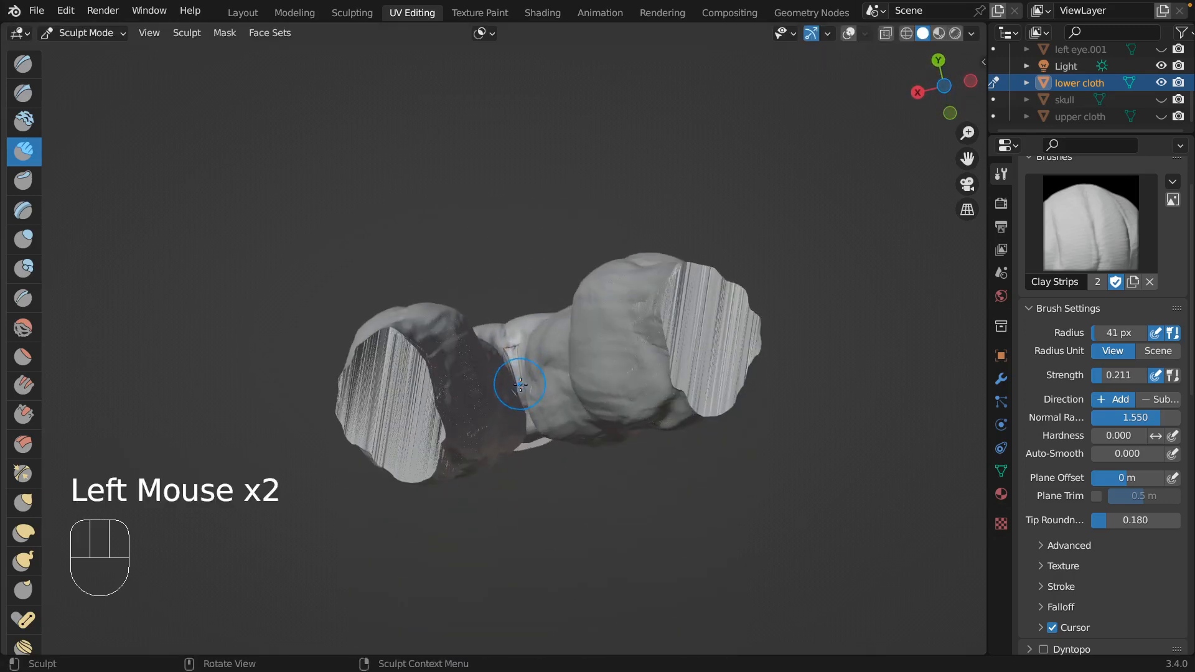
{"action": "left_click_drag", "start_coordinate": [516, 381], "coordinate": [527, 407]}
{"action": "middle_click_drag", "start_coordinate": [528, 411], "coordinate": [512, 383]}
{"action": "left_click_drag", "start_coordinate": [512, 384], "coordinate": [512, 436]}
{"action": "middle_click_drag", "start_coordinate": [512, 439], "coordinate": [506, 409]}
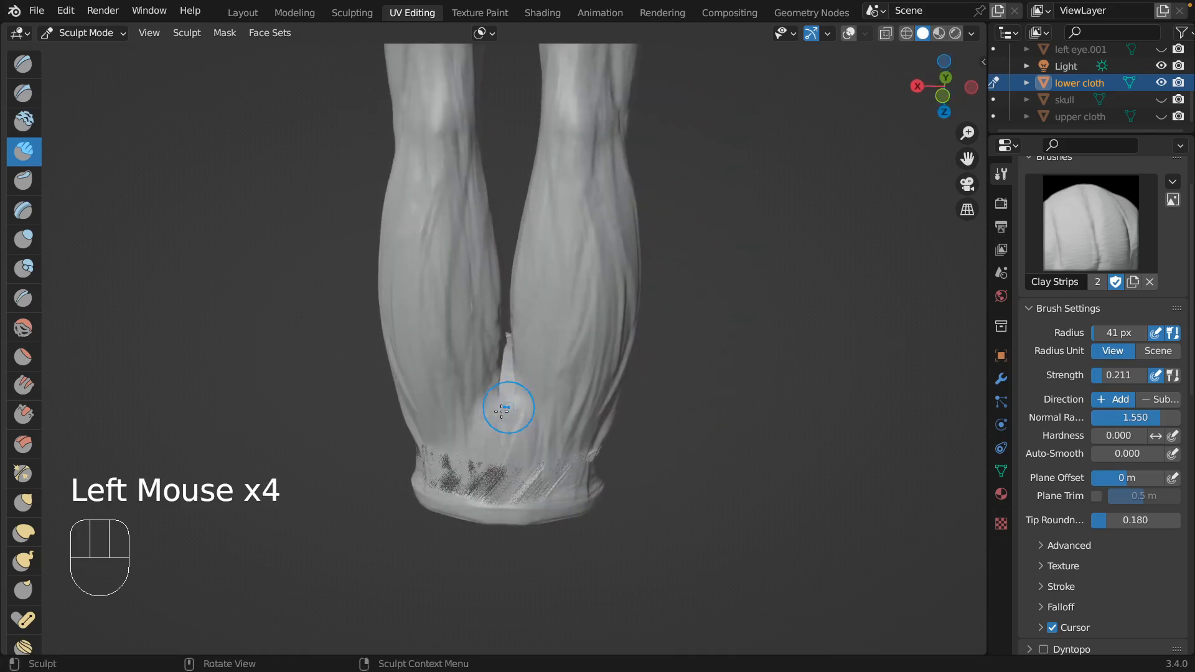
{"action": "left_click_drag", "start_coordinate": [507, 404], "coordinate": [516, 399]}
{"action": "left_click_drag", "start_coordinate": [518, 381], "coordinate": [523, 381]}
Stroke Clay Strips along the inner thighs and the backs of the legs to add fabric volume.
{"action": "mouse_move", "coordinate": [502, 374]}
{"action": "left_mouse_down"}
{"action": "mouse_move", "coordinate": [491, 336]}
{"action": "mouse_move", "coordinate": [400, 237]}
{"action": "mouse_move", "coordinate": [441, 378]}
{"action": "mouse_move", "coordinate": [458, 274]}
{"action": "left_mouse_up"}
{"action": "middle_click_drag", "start_coordinate": [458, 274], "coordinate": [512, 291]}
{"action": "mouse_move", "coordinate": [462, 239]}
{"action": "left_mouse_down"}
{"action": "mouse_move", "coordinate": [493, 168]}
{"action": "mouse_move", "coordinate": [459, 278]}
{"action": "left_mouse_up"}
{"action": "middle_click_drag", "start_coordinate": [459, 278], "coordinate": [423, 255]}
{"action": "left_click_drag", "start_coordinate": [478, 168], "coordinate": [498, 212]}
{"action": "left_click_drag", "start_coordinate": [502, 172], "coordinate": [512, 251]}
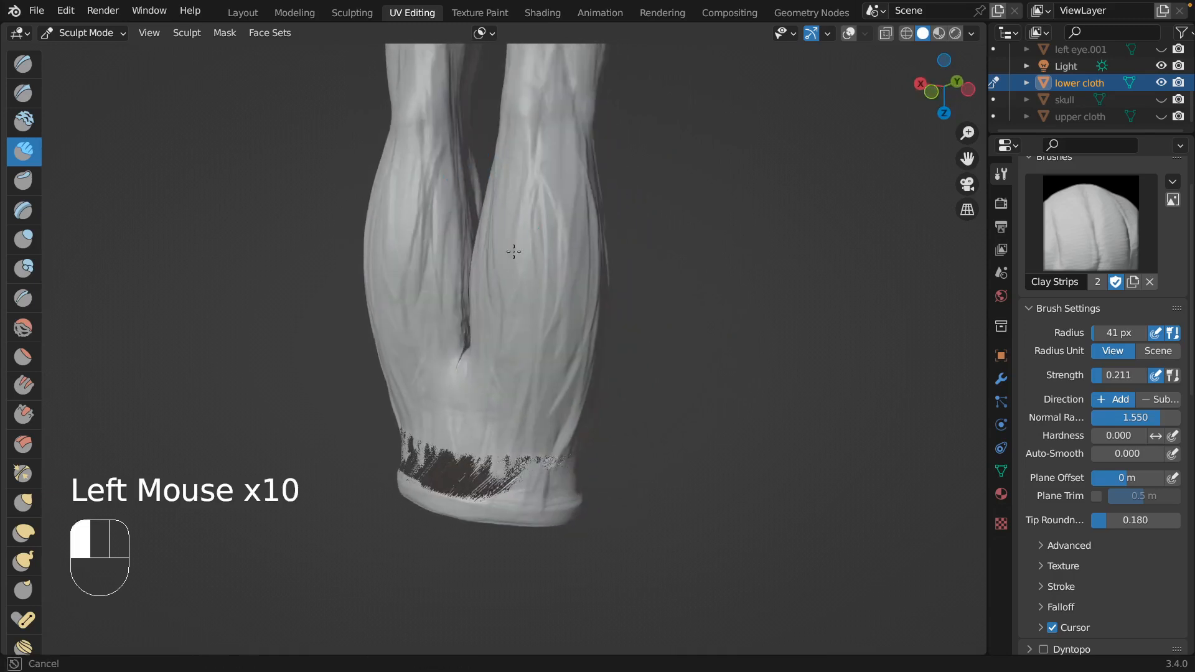
{"action": "middle_click_drag", "start_coordinate": [512, 251], "coordinate": [578, 171]}
{"action": "left_click_drag", "start_coordinate": [564, 161], "coordinate": [565, 181]}
{"action": "mouse_move", "coordinate": [565, 181]}
{"action": "middle_mouse_down"}
{"action": "mouse_move", "coordinate": [671, 435]}
{"action": "mouse_move", "coordinate": [709, 379]}
{"action": "mouse_move", "coordinate": [714, 186]}
{"action": "mouse_move", "coordinate": [697, 336]}
{"action": "middle_mouse_up"}
{"action": "mouse_move", "coordinate": [449, 443]}
{"action": "left_mouse_down"}
{"action": "mouse_move", "coordinate": [408, 405]}
{"action": "mouse_move", "coordinate": [405, 311]}
{"action": "mouse_move", "coordinate": [422, 392]}
{"action": "left_mouse_up"}
{"action": "mouse_move", "coordinate": [436, 349]}
{"action": "left_mouse_down"}
{"action": "mouse_move", "coordinate": [447, 507]}
{"action": "mouse_move", "coordinate": [417, 515]}
{"action": "left_mouse_up"}
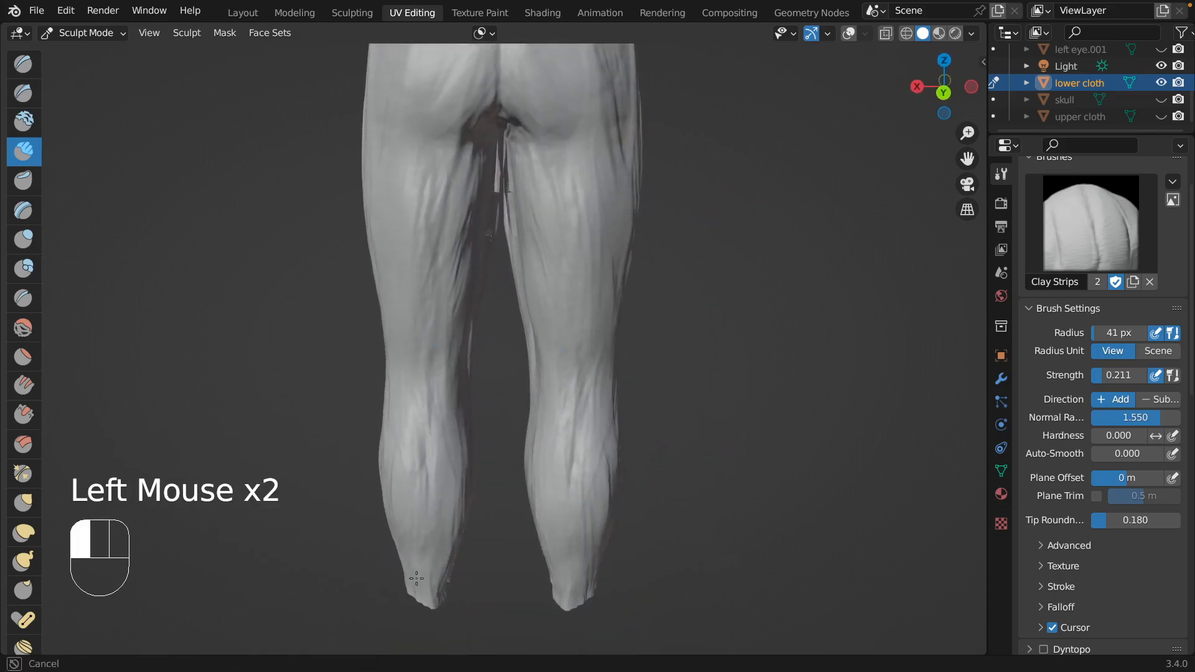
Try to build up the backs of the ankle hems with Clay Strips, and undo the last four strokes.
{"action": "left_click_drag", "start_coordinate": [416, 578], "coordinate": [420, 594]}
{"action": "left_click_drag", "start_coordinate": [426, 548], "coordinate": [433, 594]}
{"action": "left_click_drag", "start_coordinate": [433, 554], "coordinate": [437, 594]}
{"action": "left_click_drag", "start_coordinate": [438, 560], "coordinate": [443, 597]}
{"action": "middle_click_drag", "start_coordinate": [460, 608], "coordinate": [454, 607]}
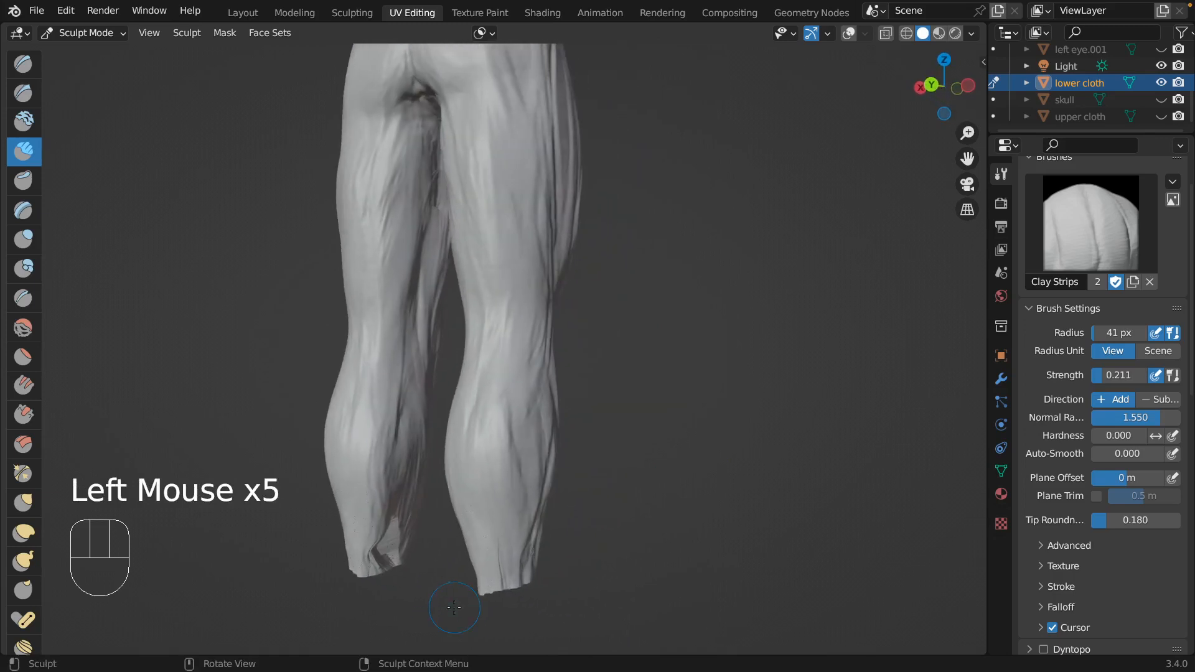
{"action": "scroll", "coordinate": [454, 607], "scroll_direction": "right", "scroll_amount": 3}
{"action": "scroll", "coordinate": [384, 500], "scroll_direction": "right", "scroll_amount": 8}
{"action": "scroll", "coordinate": [384, 501], "scroll_direction": "left", "scroll_amount": 5}
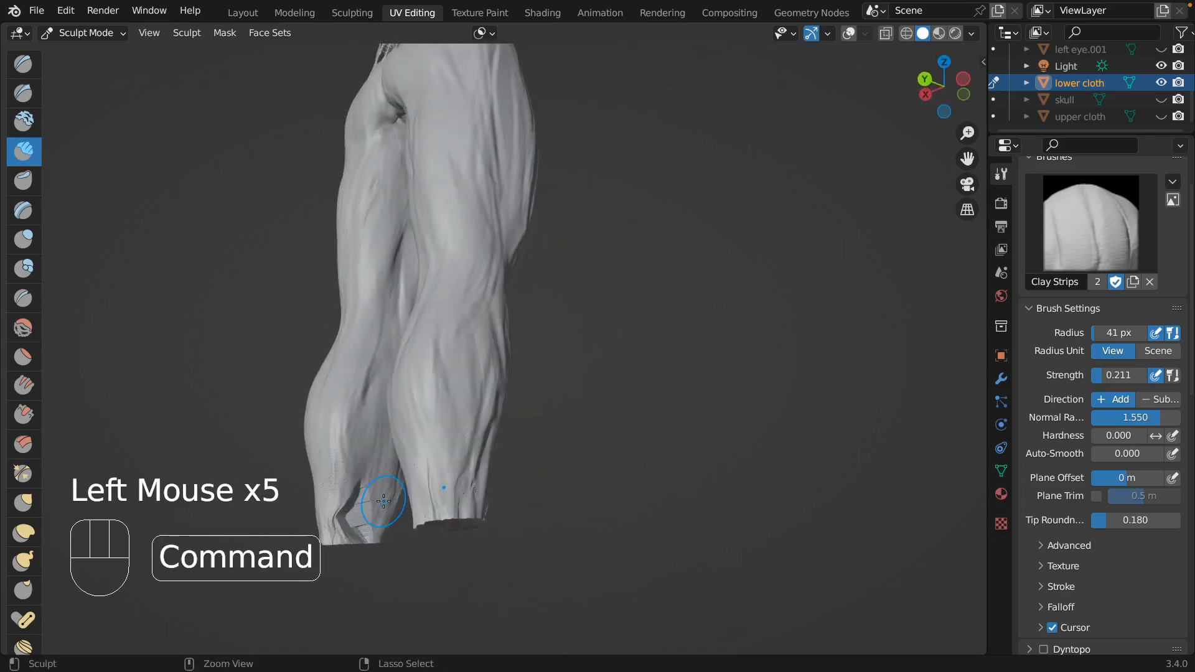
{"action": "key", "text": "super+z"}
{"action": "key", "text": "super+z"}
{"action": "key", "text": "super+z"}
{"action": "key", "text": "super+z"}
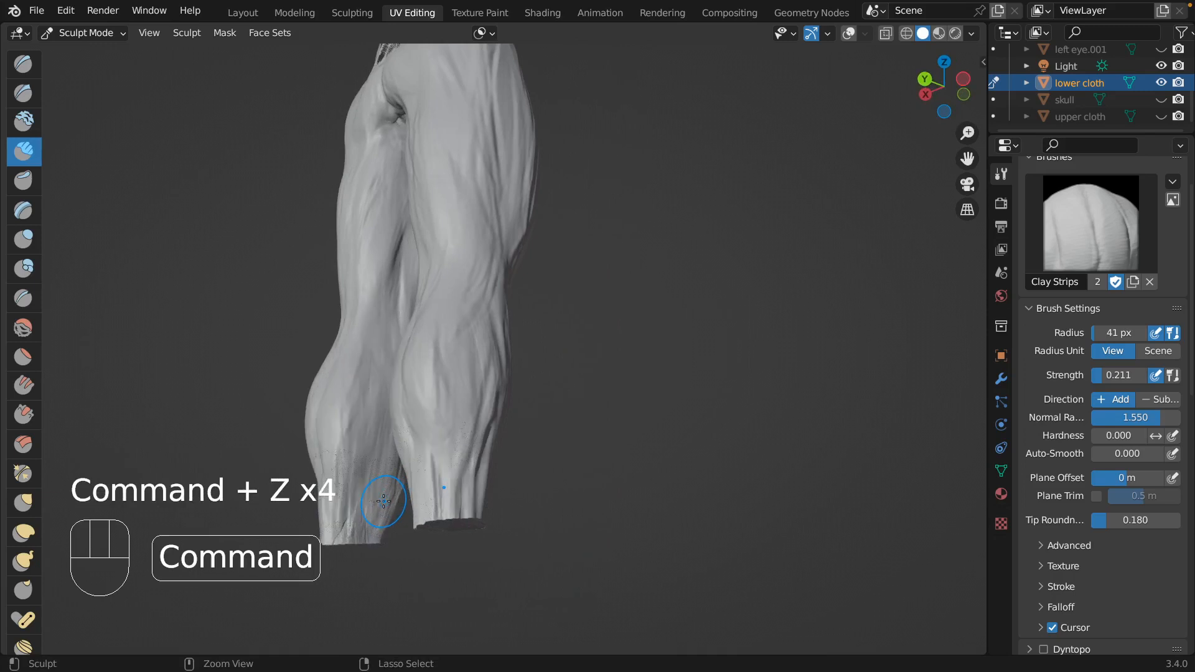
Set the brush to 28 px radius and 0.149 strength, and build up the calves and ankles all around the lower legs.
{"action": "scroll", "coordinate": [383, 501], "scroll_direction": "left", "scroll_amount": 6}
{"action": "scroll", "coordinate": [421, 423], "scroll_direction": "left", "scroll_amount": 3}
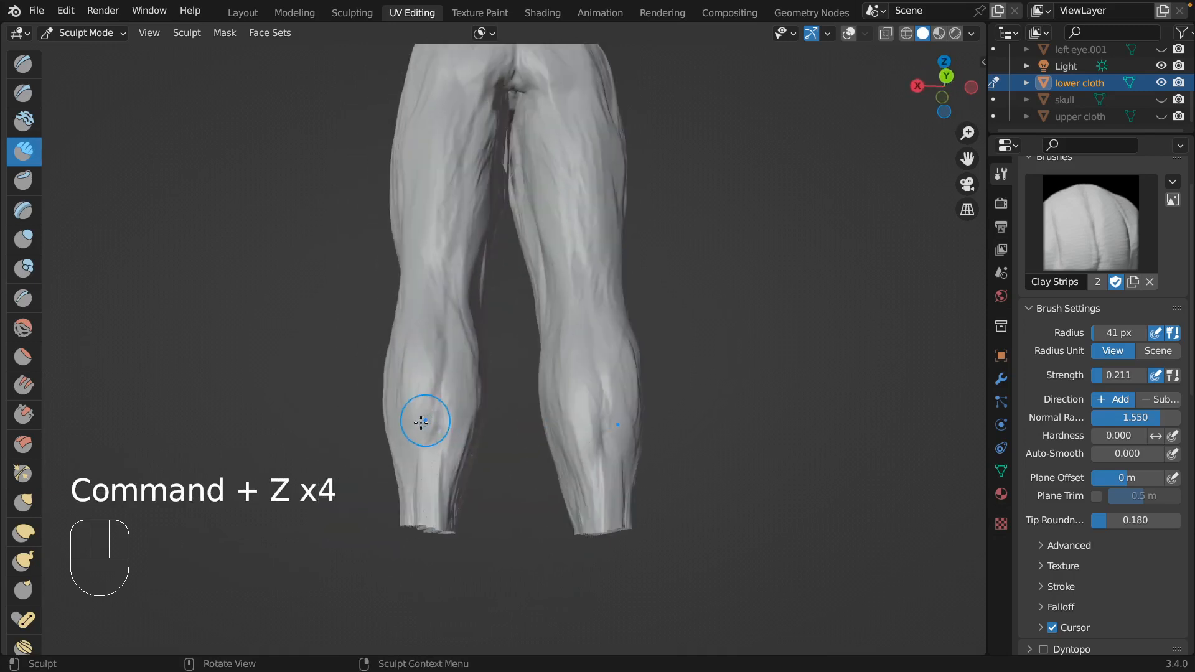
{"action": "key", "text": "f"}
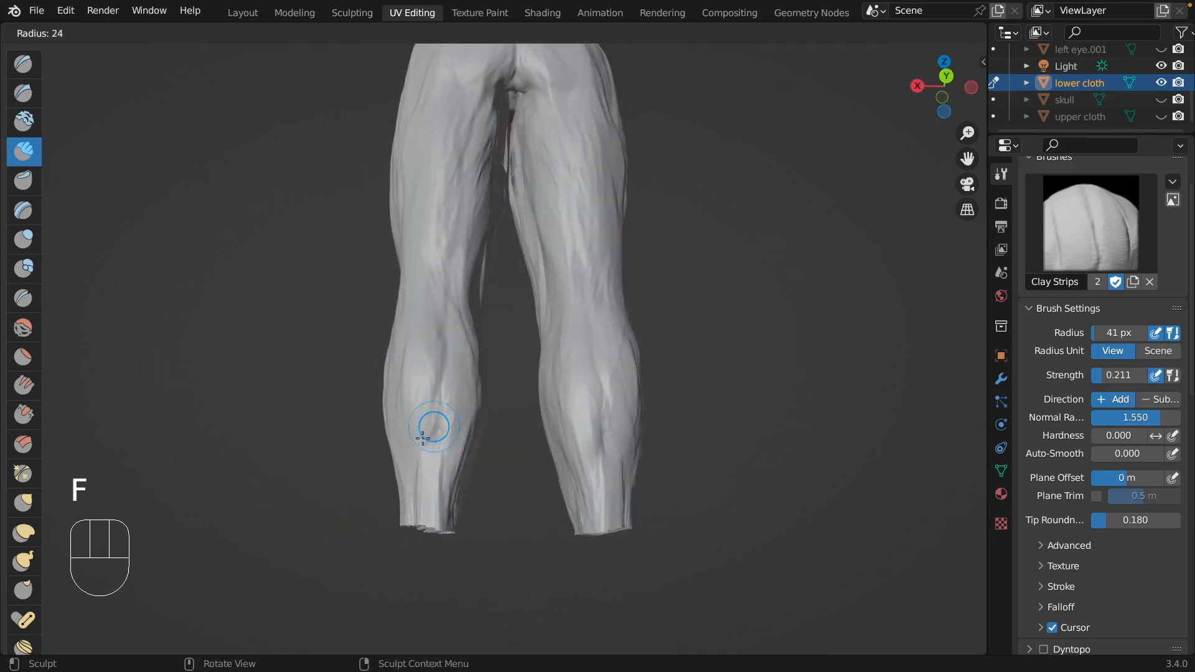
{"action": "left_click", "coordinate": [428, 430]}
{"action": "key", "text": "shift+f"}
{"action": "left_click", "coordinate": [419, 480]}
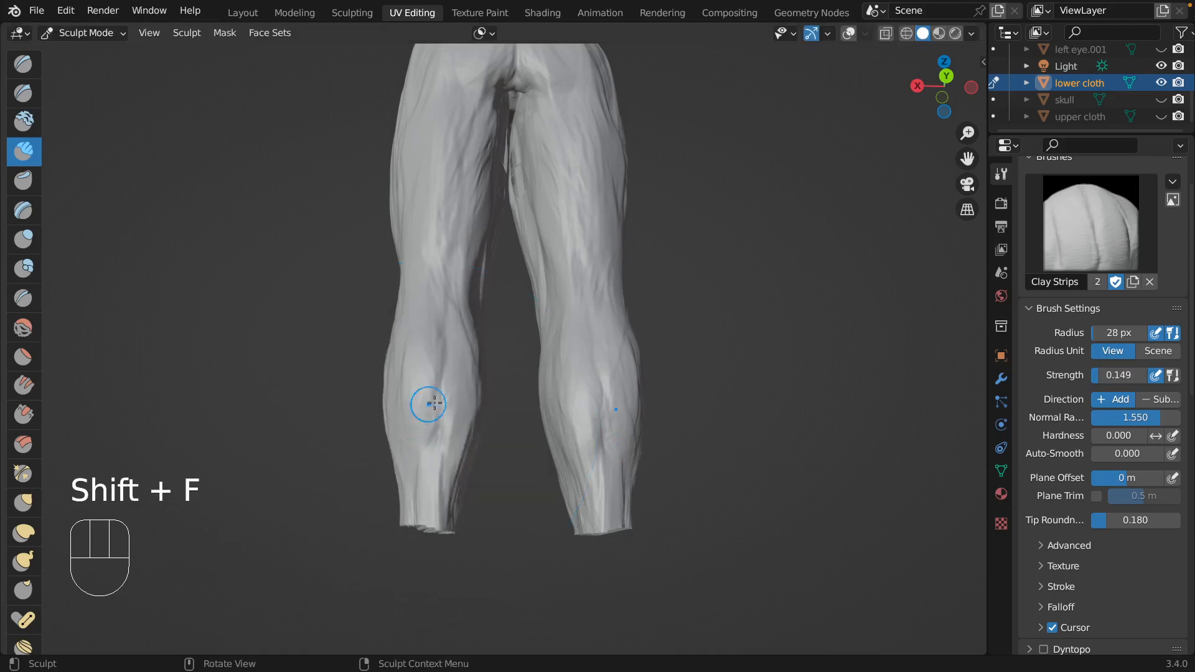
{"action": "left_click_drag", "start_coordinate": [451, 494], "coordinate": [474, 439]}
{"action": "scroll", "coordinate": [480, 424], "scroll_direction": "left", "scroll_amount": 5}
{"action": "left_click_drag", "start_coordinate": [531, 406], "coordinate": [543, 391]}
{"action": "scroll", "coordinate": [547, 393], "scroll_direction": "left", "scroll_amount": 8}
{"action": "left_click_drag", "start_coordinate": [602, 497], "coordinate": [609, 451]}
{"action": "scroll", "coordinate": [613, 447], "scroll_direction": "left", "scroll_amount": 4}
{"action": "left_click_drag", "start_coordinate": [643, 435], "coordinate": [646, 414]}
{"action": "scroll", "coordinate": [641, 430], "scroll_direction": "left", "scroll_amount": 4}
{"action": "scroll", "coordinate": [622, 463], "scroll_direction": "left", "scroll_amount": 5}
{"action": "left_click_drag", "start_coordinate": [636, 517], "coordinate": [617, 445]}
{"action": "scroll", "coordinate": [618, 445], "scroll_direction": "left", "scroll_amount": 4}
{"action": "left_click_drag", "start_coordinate": [619, 454], "coordinate": [606, 373]}
{"action": "left_click_drag", "start_coordinate": [606, 408], "coordinate": [613, 321]}
{"action": "scroll", "coordinate": [610, 333], "scroll_direction": "left", "scroll_amount": 6}
{"action": "mouse_move", "coordinate": [602, 368]}
{"action": "left_mouse_down"}
{"action": "mouse_move", "coordinate": [600, 340]}
{"action": "mouse_move", "coordinate": [564, 333]}
{"action": "left_mouse_up"}
{"action": "scroll", "coordinate": [601, 341], "scroll_direction": "left", "scroll_amount": 3}
{"action": "scroll", "coordinate": [601, 341], "scroll_direction": "left", "scroll_amount": 5}
{"action": "scroll", "coordinate": [566, 325], "scroll_direction": "up", "scroll_amount": 10}
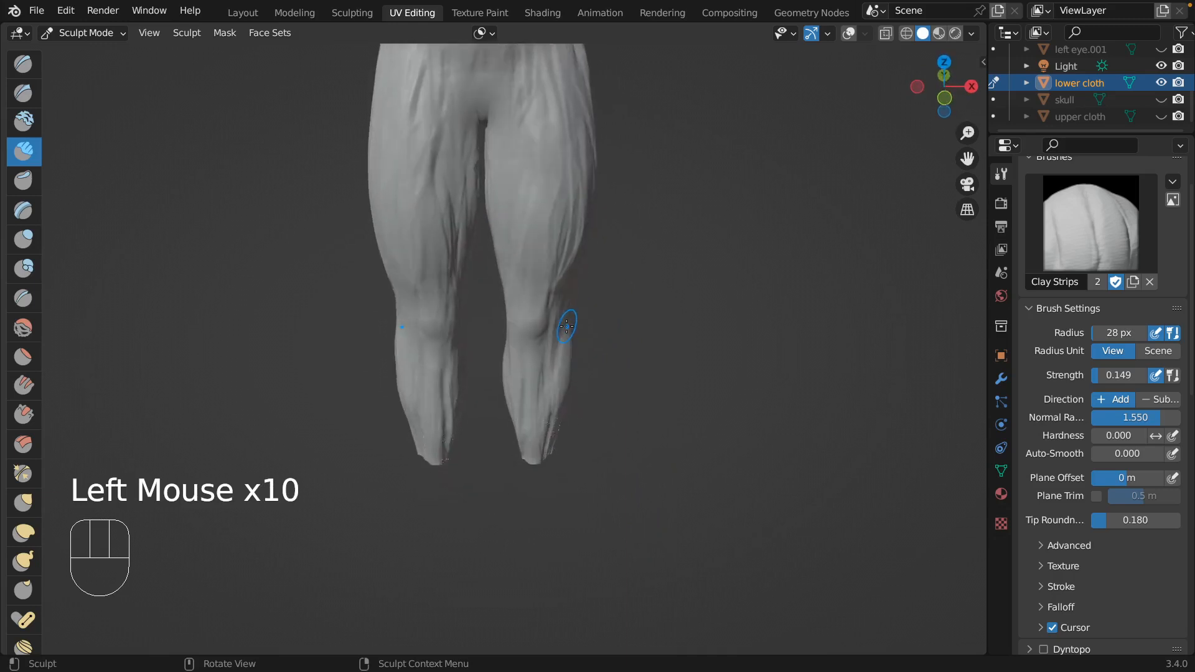
Build up the front and sides of the waist below the waistband with Clay Strips strokes to cover the rough patches.
{"action": "scroll", "coordinate": [568, 325], "scroll_direction": "down", "scroll_amount": 8}
{"action": "scroll", "coordinate": [573, 325], "scroll_direction": "right", "scroll_amount": 4}
{"action": "mouse_move", "coordinate": [725, 174]}
{"action": "middle_mouse_down", "text": "shift"}
{"action": "mouse_move", "coordinate": [704, 327]}
{"action": "mouse_move", "coordinate": [436, 168]}
{"action": "middle_mouse_up", "text": "shift"}
{"action": "left_click_drag", "start_coordinate": [435, 168], "coordinate": [420, 138]}
{"action": "left_click_drag", "start_coordinate": [535, 128], "coordinate": [602, 160]}
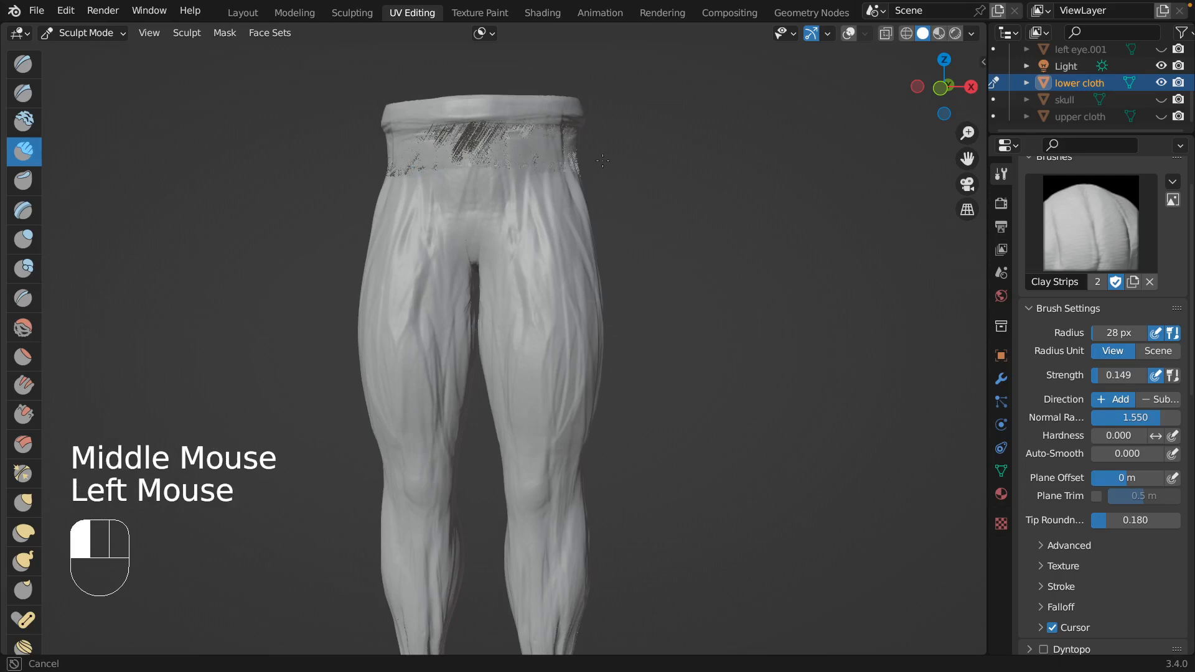
{"action": "middle_click_drag", "start_coordinate": [529, 148], "coordinate": [468, 136]}
{"action": "left_click_drag", "start_coordinate": [545, 137], "coordinate": [563, 155]}
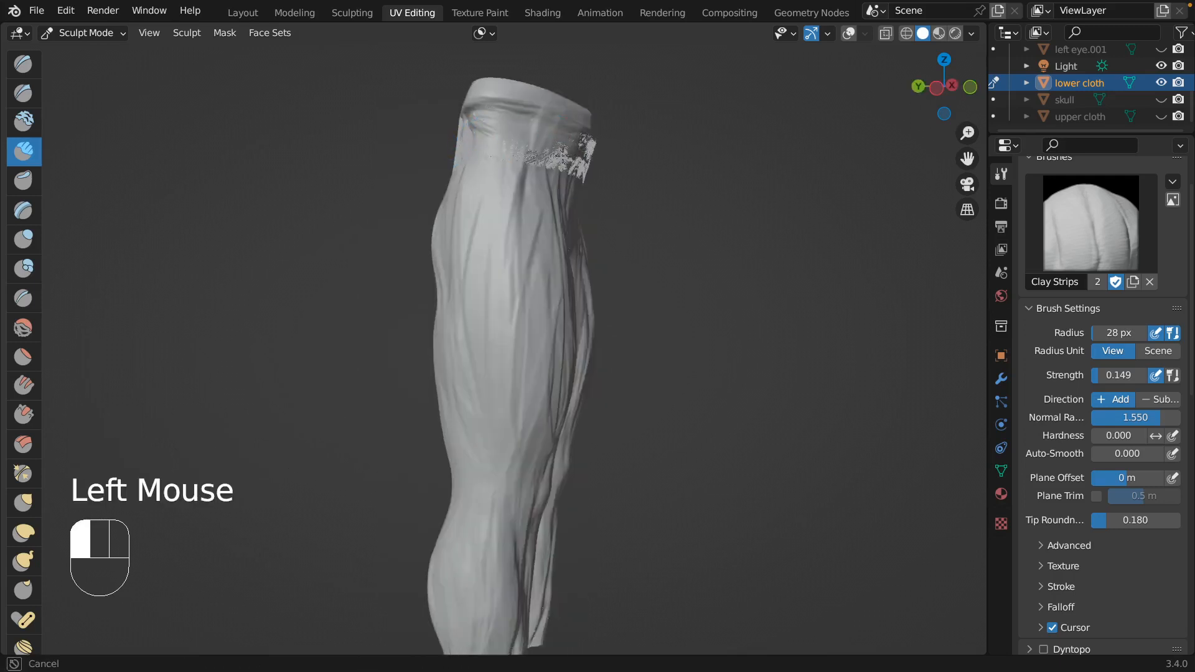
{"action": "left_click_drag", "start_coordinate": [599, 164], "coordinate": [598, 164]}
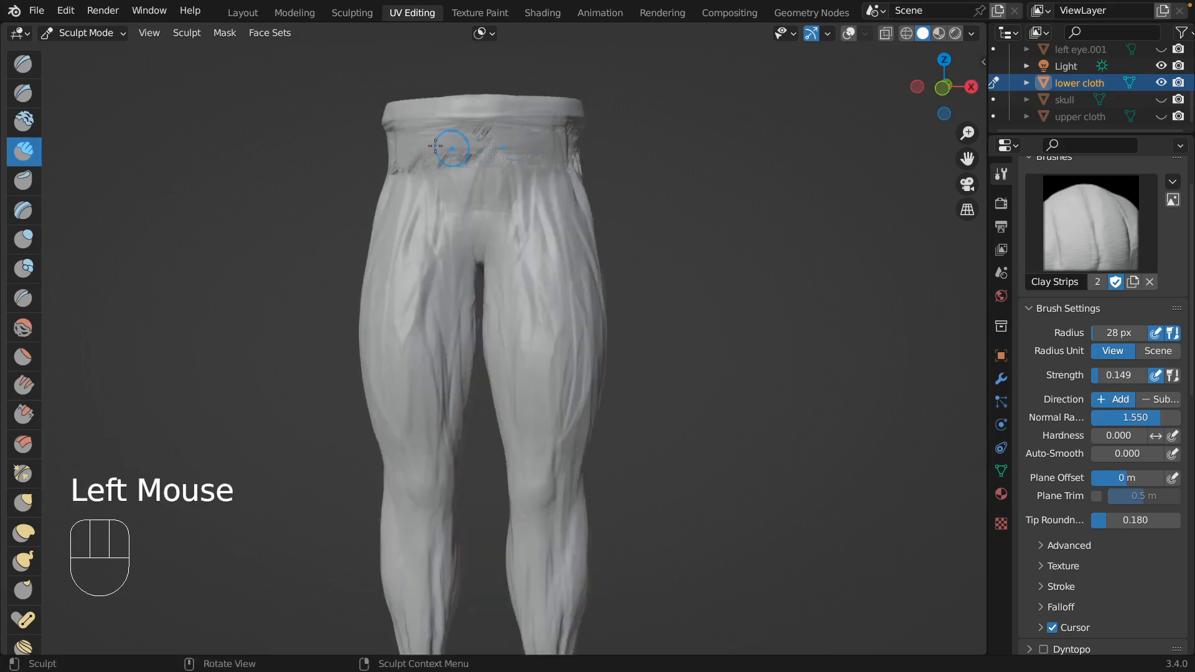
{"action": "left_click_drag", "start_coordinate": [436, 147], "coordinate": [510, 154]}
{"action": "left_click_drag", "start_coordinate": [439, 134], "coordinate": [504, 132]}
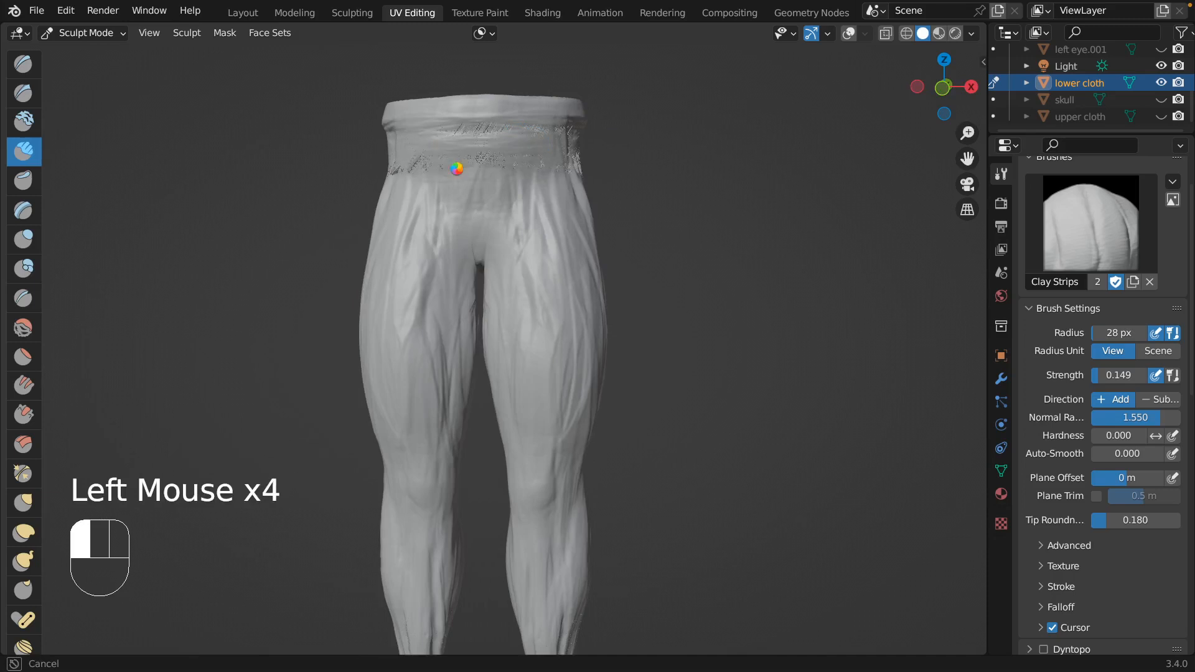
{"action": "mouse_move", "coordinate": [457, 169]}
{"action": "left_mouse_down"}
{"action": "mouse_move", "coordinate": [483, 133]}
{"action": "mouse_move", "coordinate": [462, 133]}
{"action": "mouse_move", "coordinate": [518, 148]}
{"action": "left_mouse_up"}
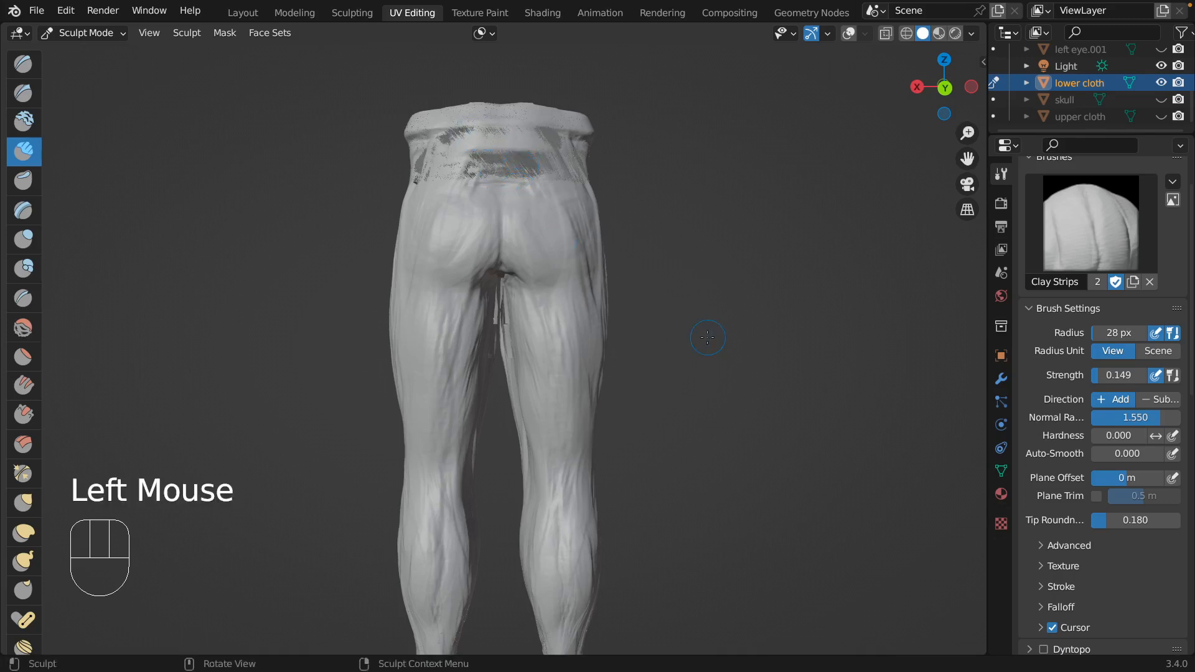
Bring the Remesh settings into view, and cover the remaining rough patches around the back, side and front of the waist with Clay Strips.
{"action": "left_click", "coordinate": [1000, 176]}
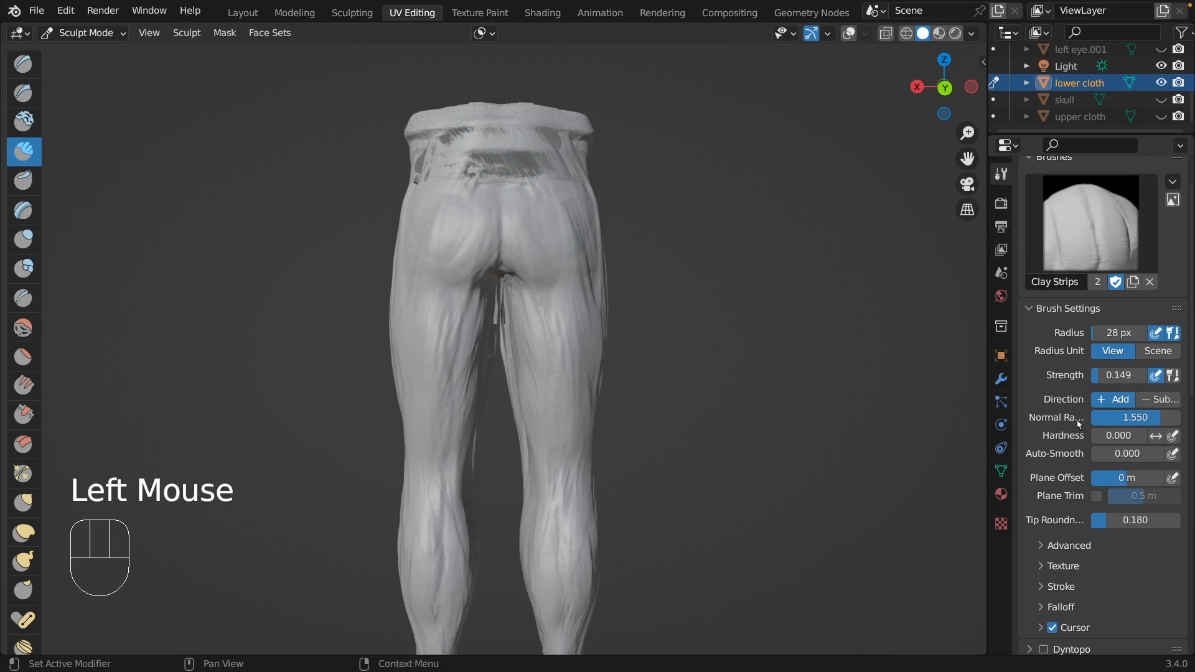
{"action": "scroll", "coordinate": [1060, 473], "scroll_direction": "down", "scroll_amount": 10}
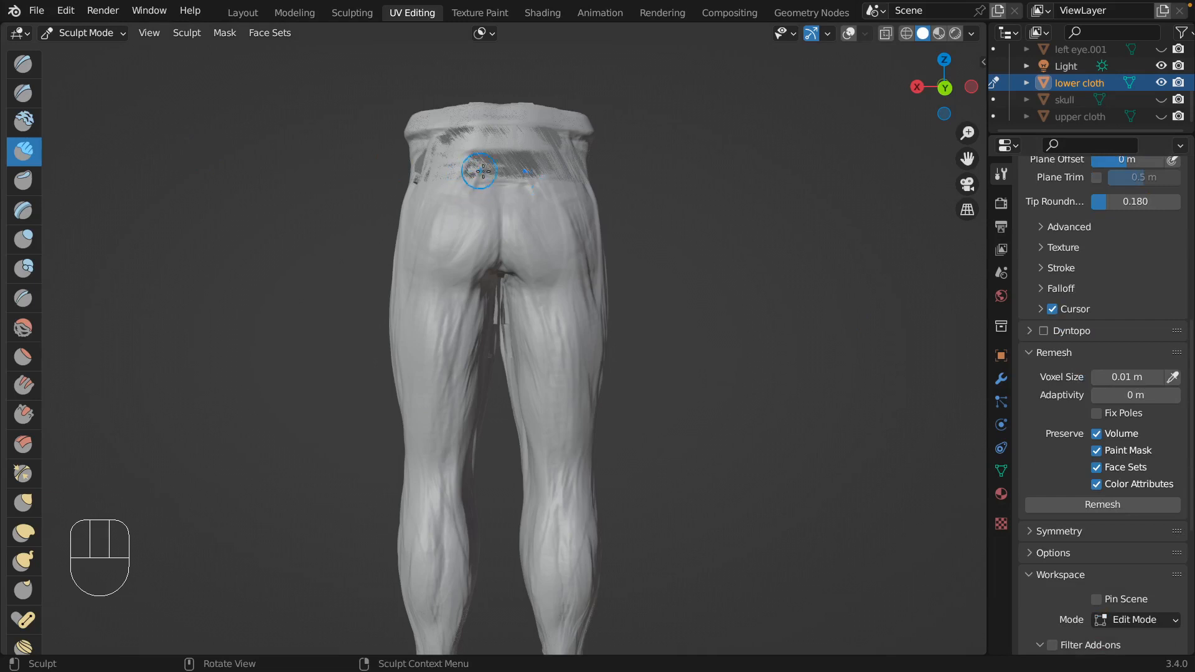
{"action": "mouse_move", "coordinate": [483, 170]}
{"action": "left_mouse_down"}
{"action": "mouse_move", "coordinate": [514, 171]}
{"action": "mouse_move", "coordinate": [498, 163]}
{"action": "left_mouse_up"}
{"action": "mouse_move", "coordinate": [495, 165]}
{"action": "left_mouse_down"}
{"action": "mouse_move", "coordinate": [513, 166]}
{"action": "mouse_move", "coordinate": [453, 141]}
{"action": "mouse_move", "coordinate": [421, 164]}
{"action": "left_mouse_up"}
{"action": "mouse_move", "coordinate": [421, 164]}
{"action": "middle_mouse_down"}
{"action": "mouse_move", "coordinate": [504, 144]}
{"action": "mouse_move", "coordinate": [485, 128]}
{"action": "mouse_move", "coordinate": [438, 130]}
{"action": "middle_mouse_up"}
{"action": "left_click_drag", "start_coordinate": [438, 130], "coordinate": [420, 168]}
{"action": "middle_click_drag", "start_coordinate": [420, 168], "coordinate": [450, 149]}
{"action": "left_click_drag", "start_coordinate": [451, 149], "coordinate": [464, 160]}
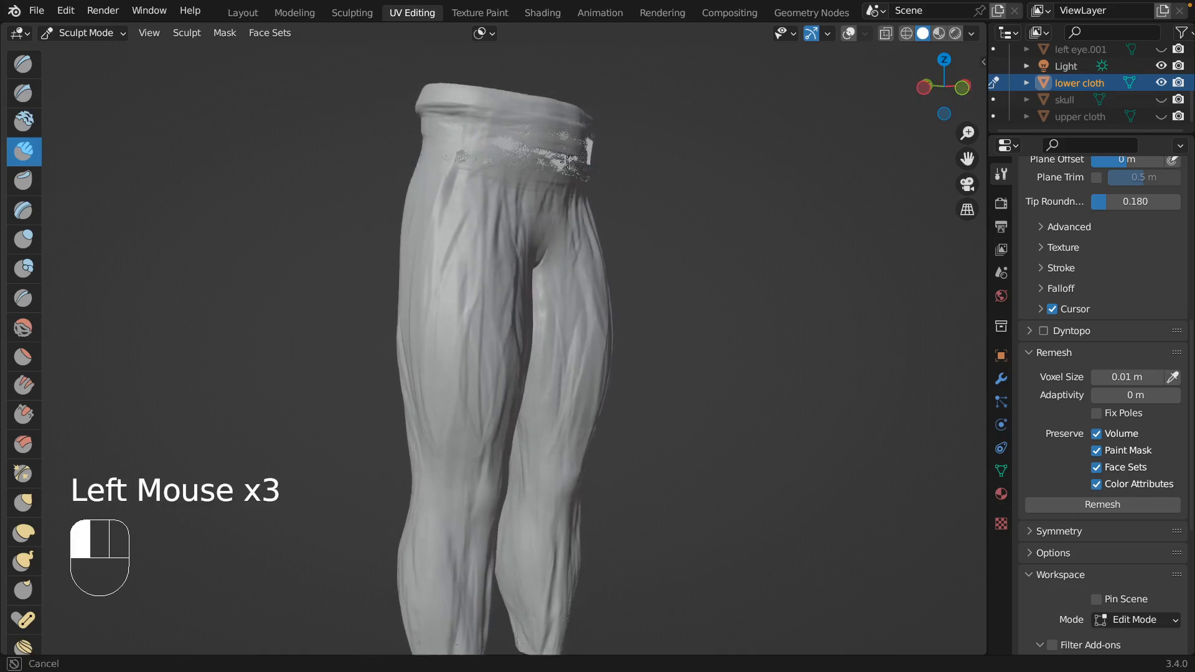
{"action": "left_click_drag", "start_coordinate": [563, 160], "coordinate": [563, 160]}
{"action": "mouse_move", "coordinate": [563, 160]}
{"action": "middle_mouse_down"}
{"action": "mouse_move", "coordinate": [488, 133]}
{"action": "mouse_move", "coordinate": [521, 128]}
{"action": "middle_mouse_up"}
{"action": "left_click_drag", "start_coordinate": [520, 127], "coordinate": [394, 155]}
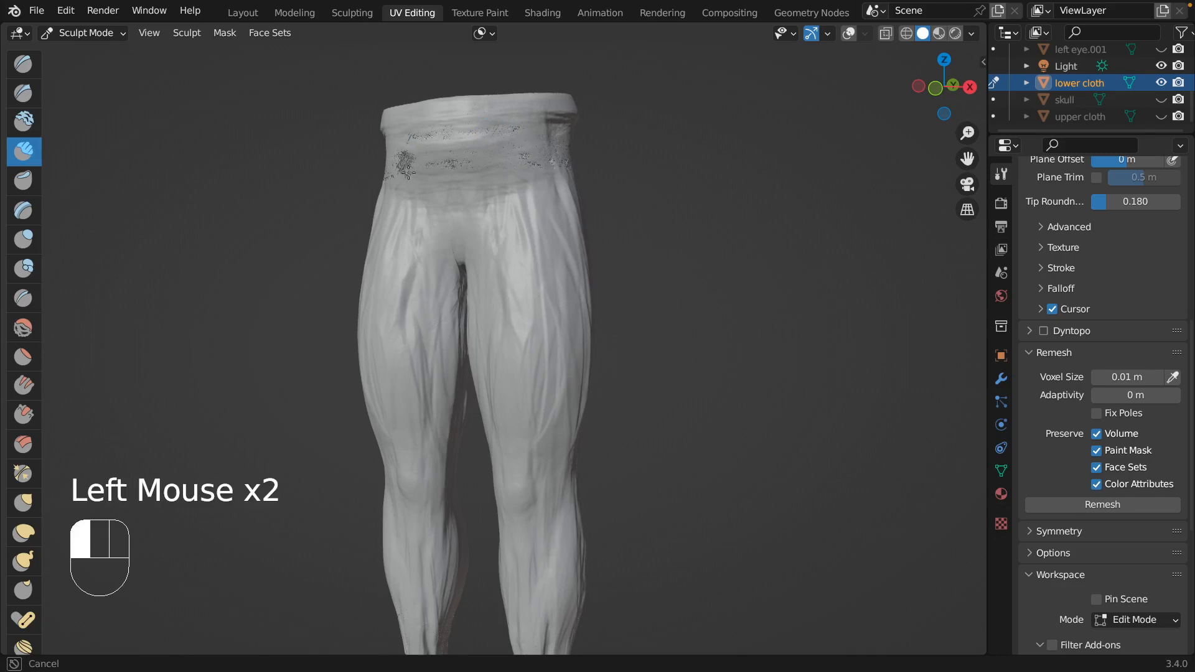
{"action": "left_click_drag", "start_coordinate": [407, 171], "coordinate": [436, 152]}
{"action": "scroll", "coordinate": [436, 152], "scroll_direction": "left", "scroll_amount": 10}
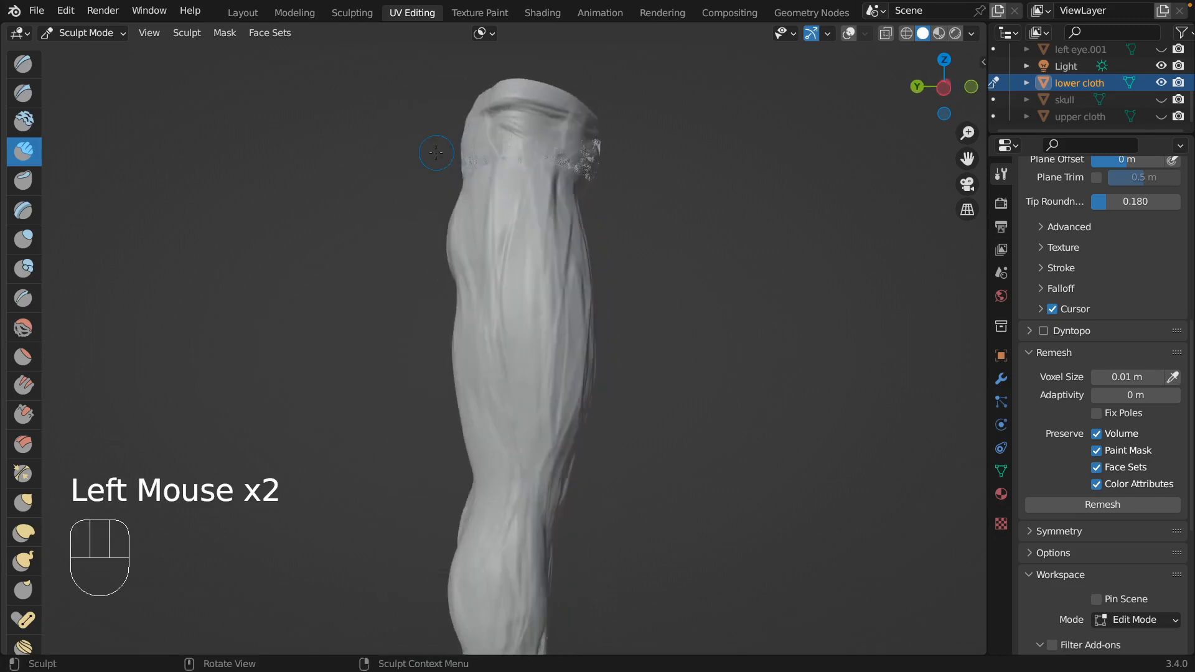
{"action": "scroll", "coordinate": [436, 152], "scroll_direction": "left", "scroll_amount": 5}
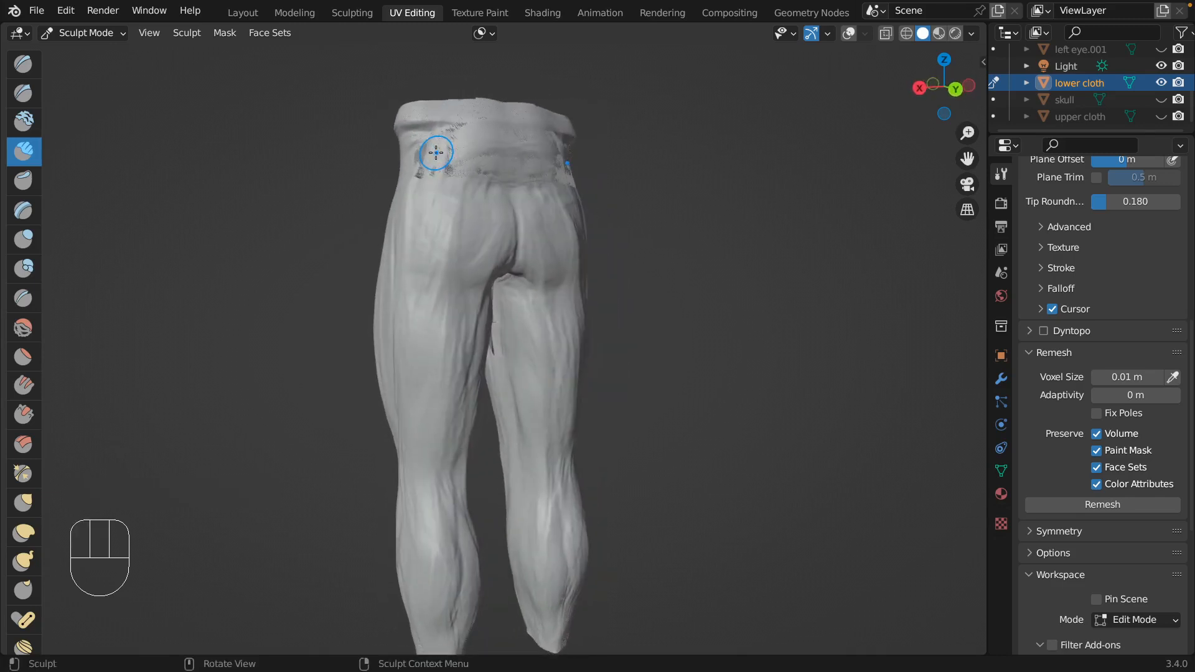
Set the remesh voxel size to 0.03 m and remesh the lower cloth.
{"action": "left_click", "coordinate": [1149, 381]}
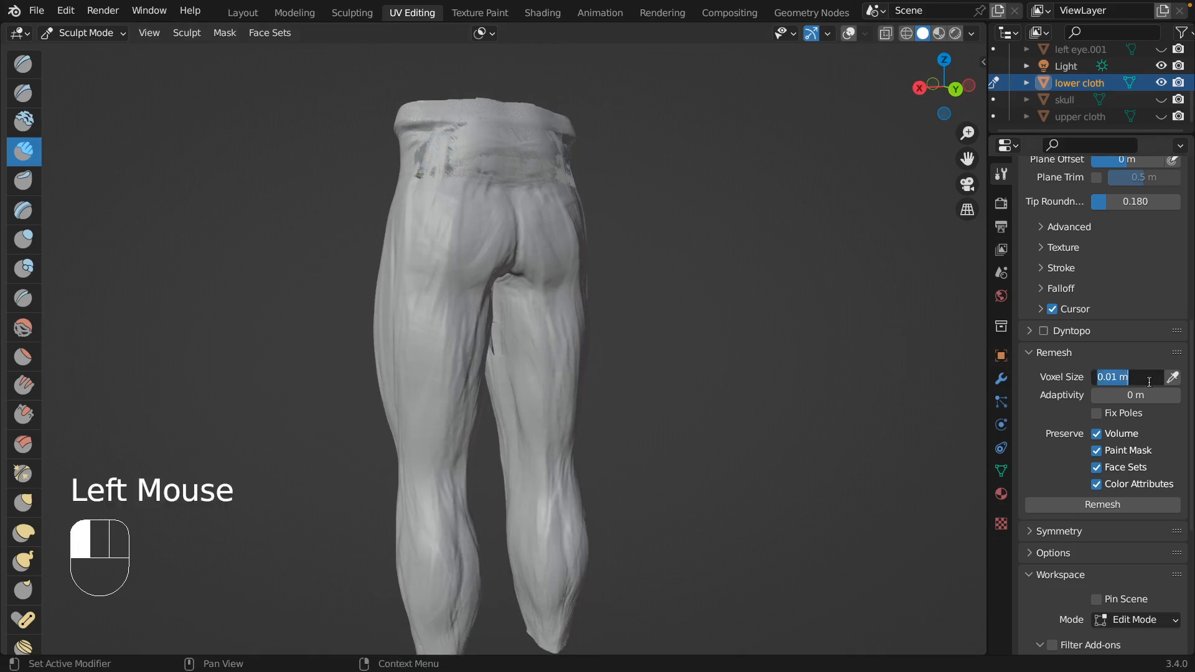
{"action": "key", "text": "Left"}
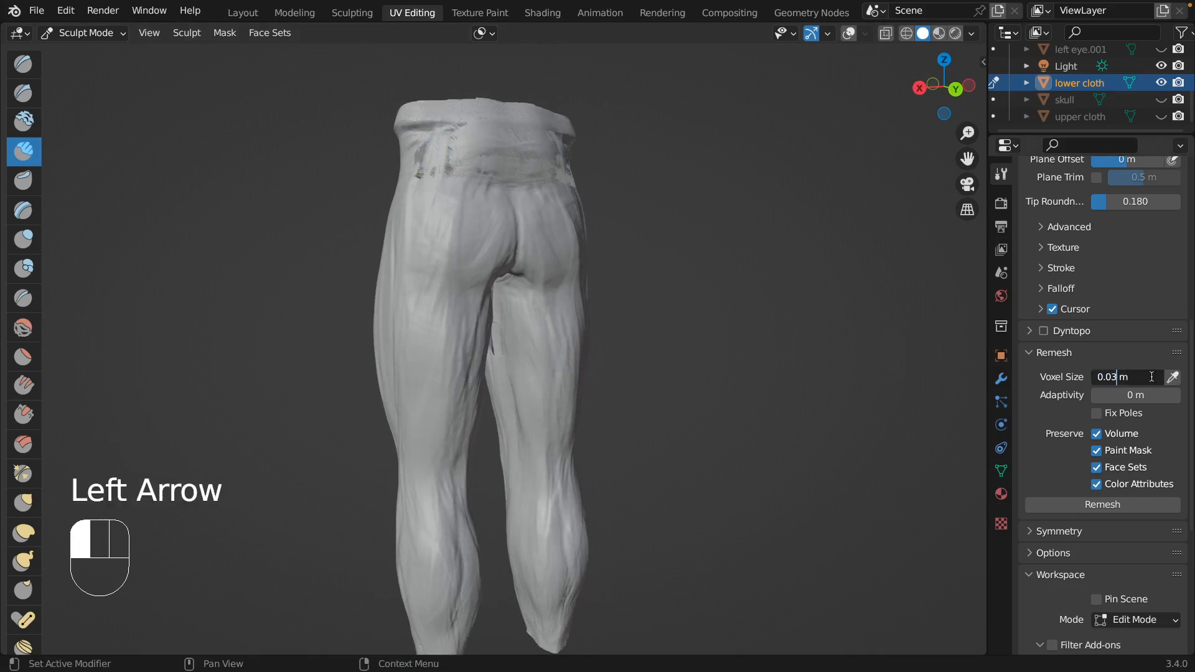
{"action": "left_click", "coordinate": [1092, 506]}
{"action": "left_click", "coordinate": [1092, 507]}
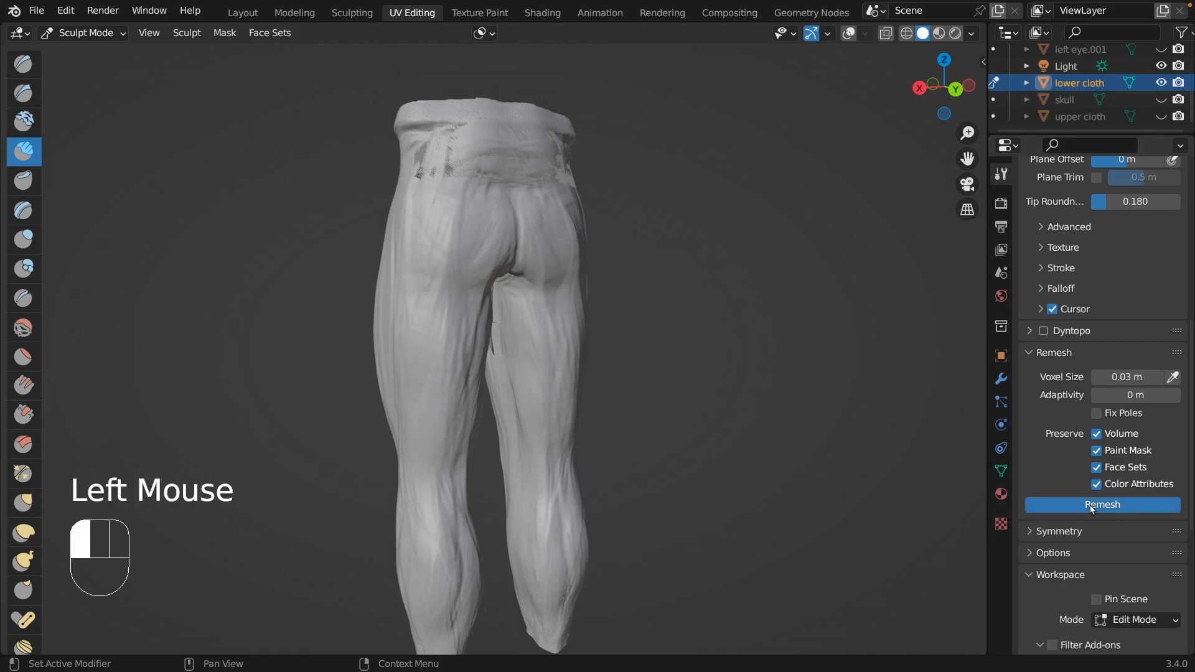
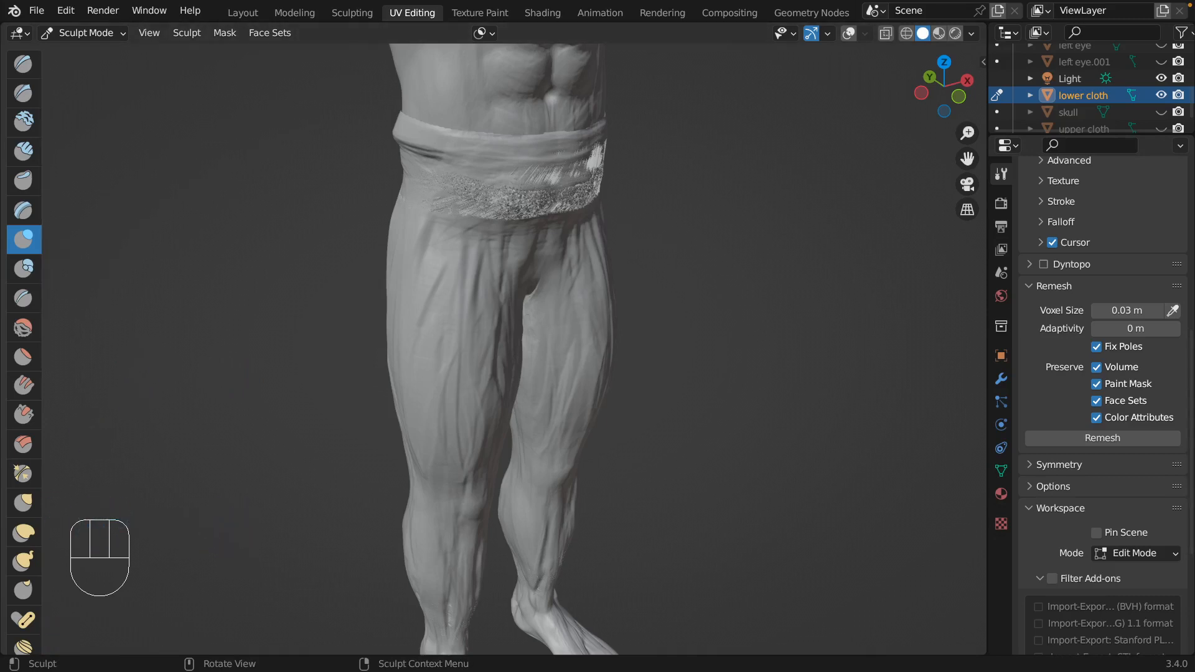
Switch the lower cloth to Object Mode and scale it up uniformly to about 1.015.
{"action": "left_click", "coordinate": [686, 385]}
{"action": "scroll", "coordinate": [686, 386], "scroll_direction": "right", "scroll_amount": 5}
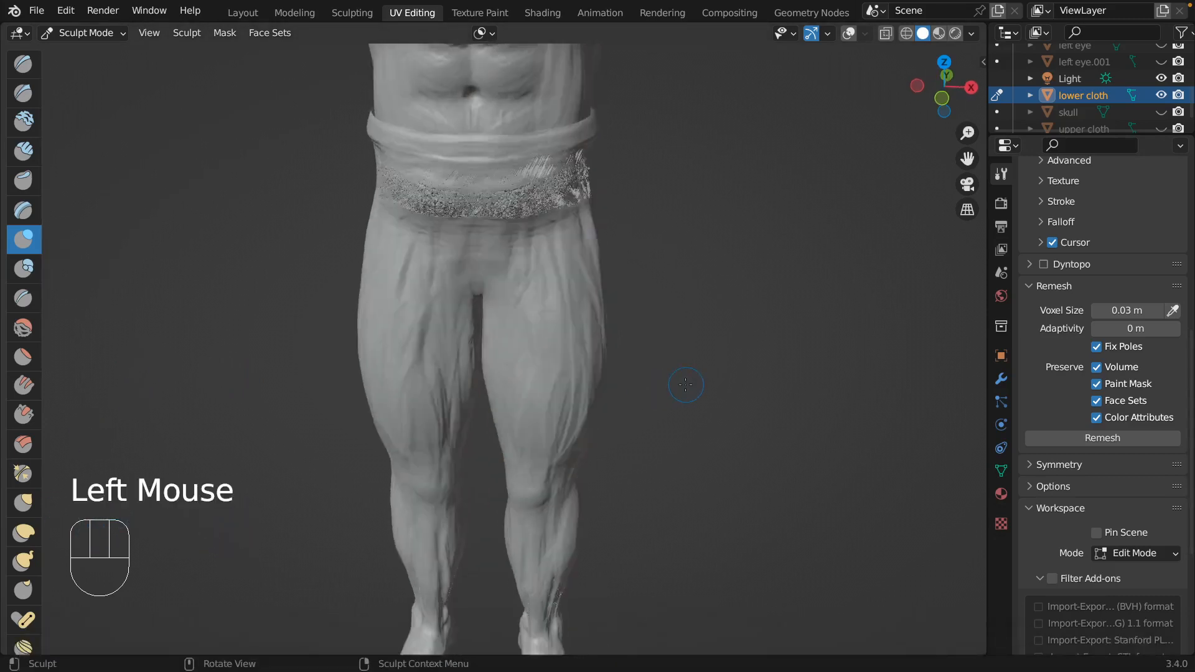
{"action": "scroll", "coordinate": [685, 385], "scroll_direction": "down", "scroll_amount": 3}
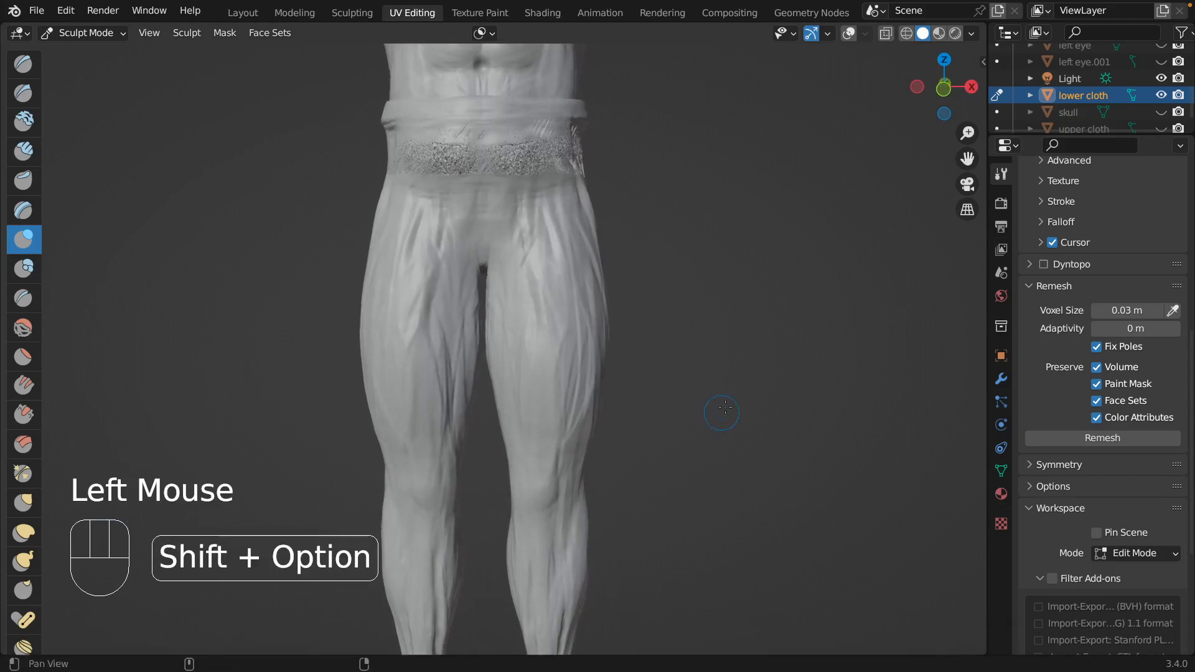
{"action": "middle_click_drag", "start_coordinate": [686, 386], "coordinate": [543, 412], "text": "shift"}
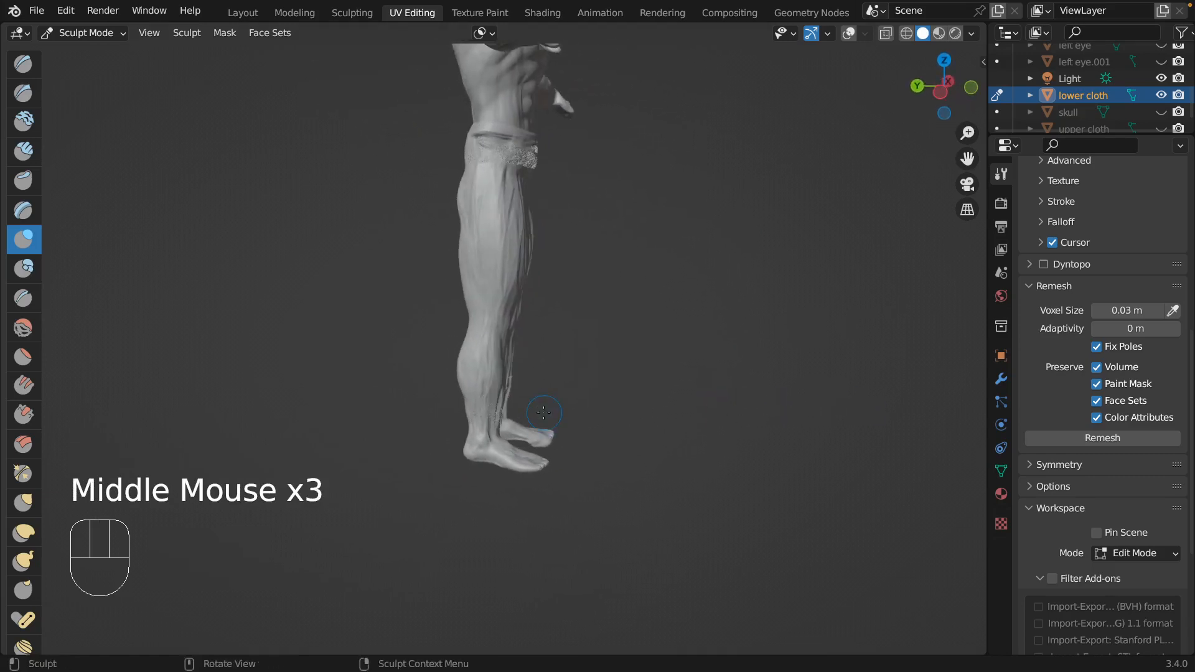
{"action": "left_click", "coordinate": [1099, 100]}
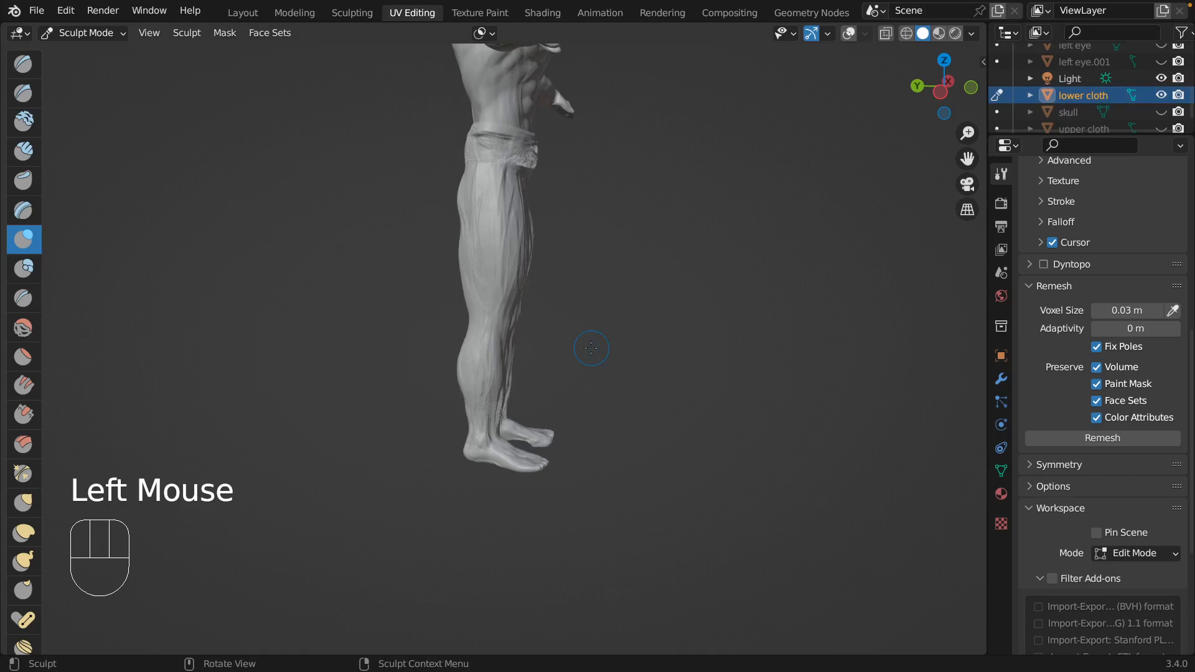
{"action": "mouse_move", "coordinate": [84, 32]}
{"action": "left_mouse_down"}
{"action": "mouse_move", "coordinate": [121, 40]}
{"action": "mouse_move", "coordinate": [132, 59]}
{"action": "left_mouse_up"}
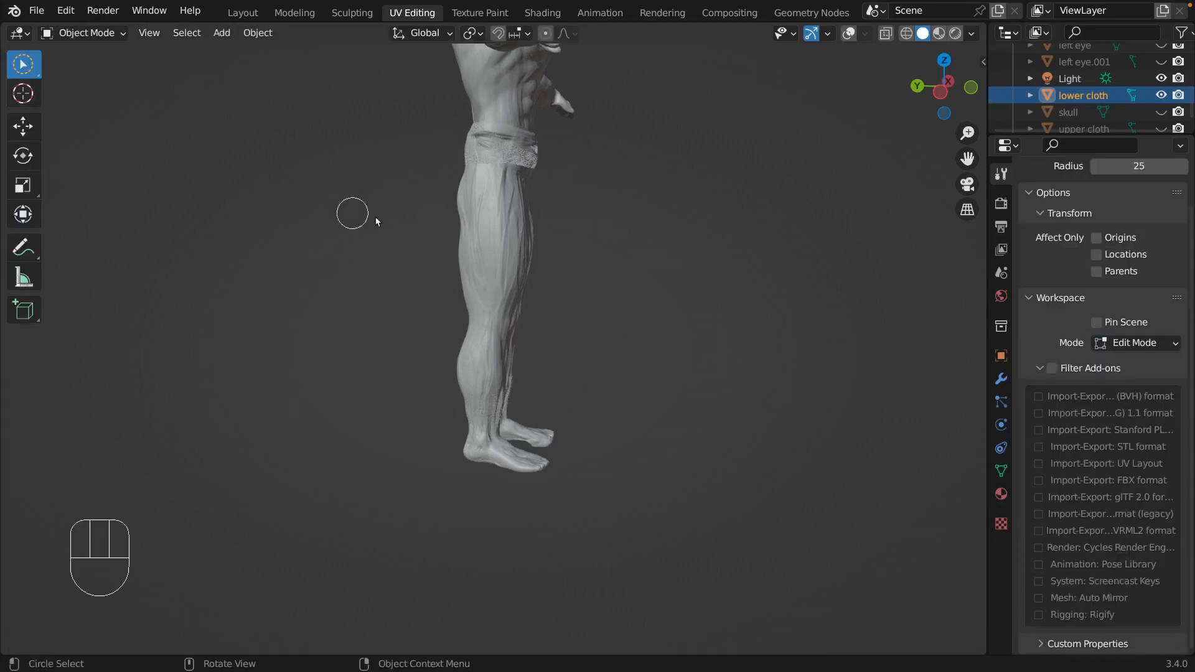
{"action": "middle_click_drag", "start_coordinate": [659, 219], "coordinate": [496, 225]}
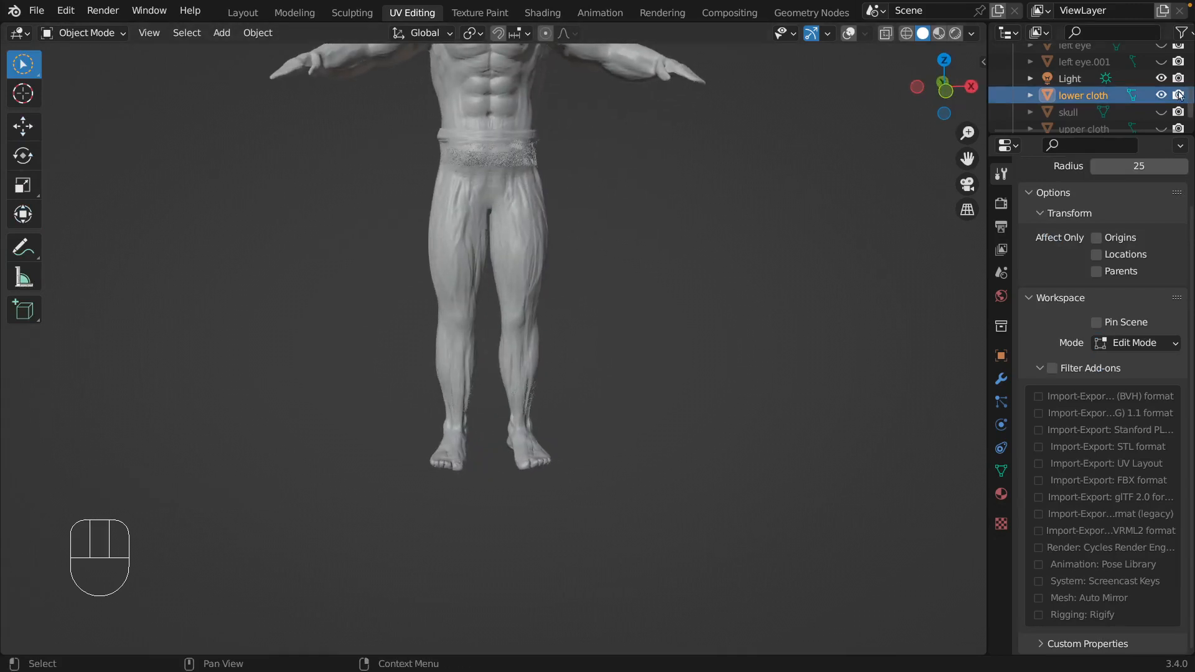
{"action": "key", "text": "s"}
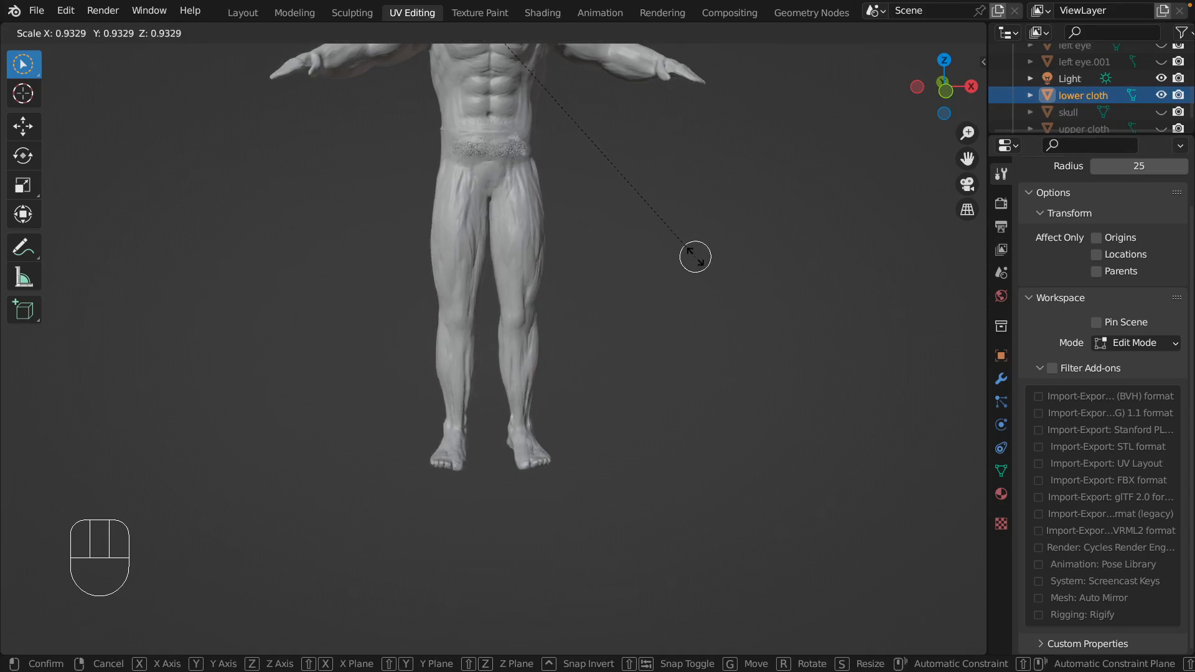
{"action": "left_click", "coordinate": [717, 280]}
Unhide the upper cloth, select it and scale it up uniformly to about 1.009.
{"action": "scroll", "coordinate": [684, 267], "scroll_direction": "down", "scroll_amount": 2}
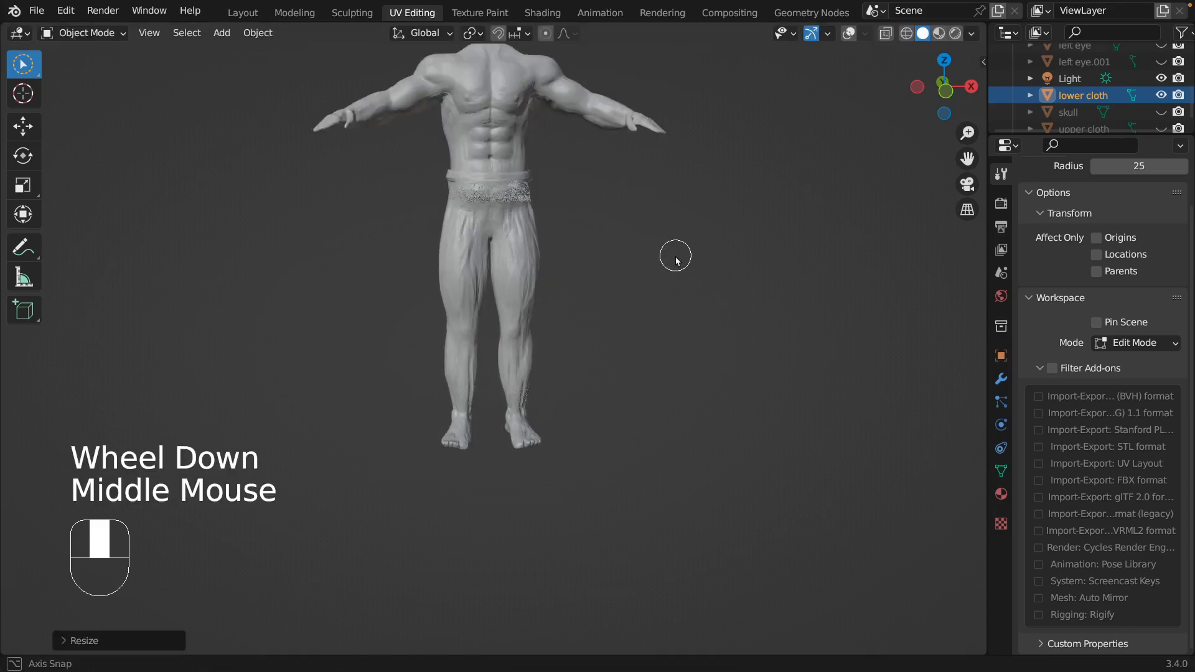
{"action": "middle_click_drag", "start_coordinate": [675, 259], "coordinate": [843, 281]}
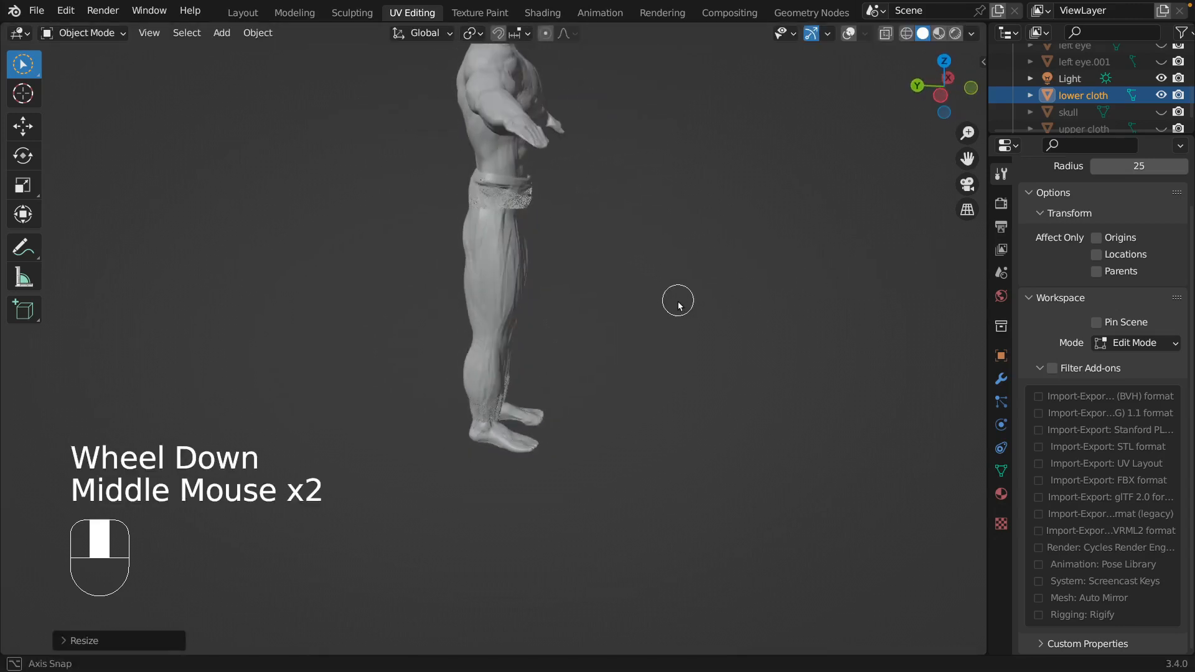
{"action": "middle_click_drag", "start_coordinate": [678, 299], "coordinate": [641, 289]}
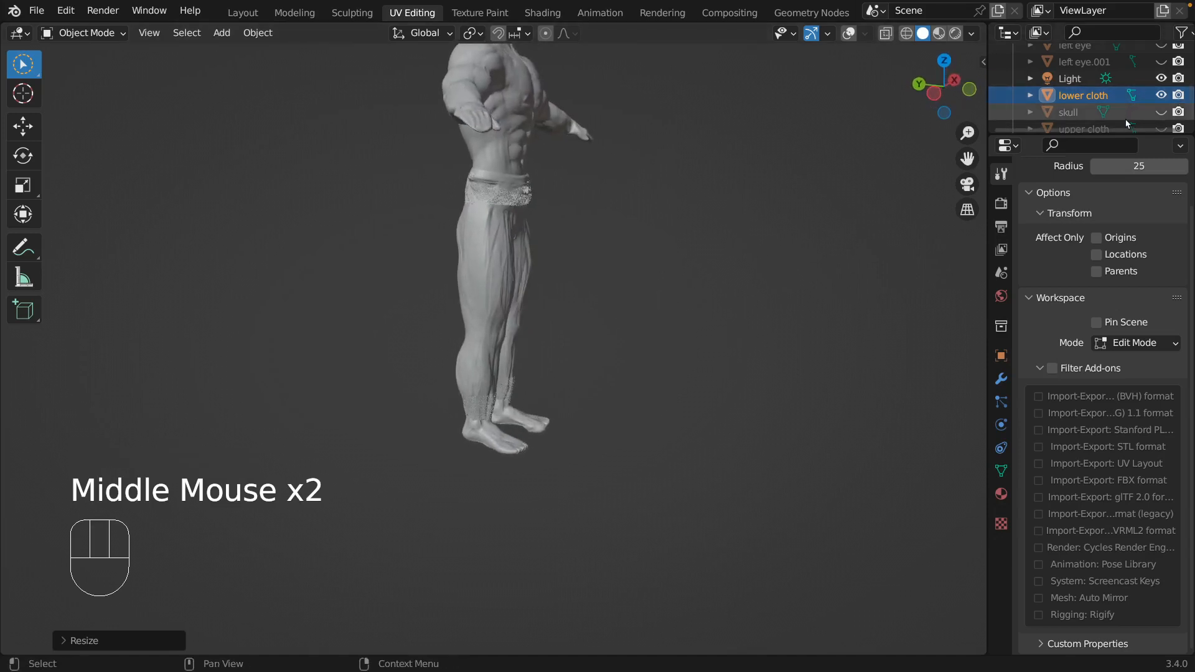
{"action": "scroll", "coordinate": [1125, 119], "scroll_direction": "up", "scroll_amount": 2}
{"action": "scroll", "coordinate": [1095, 109], "scroll_direction": "up", "scroll_amount": 1}
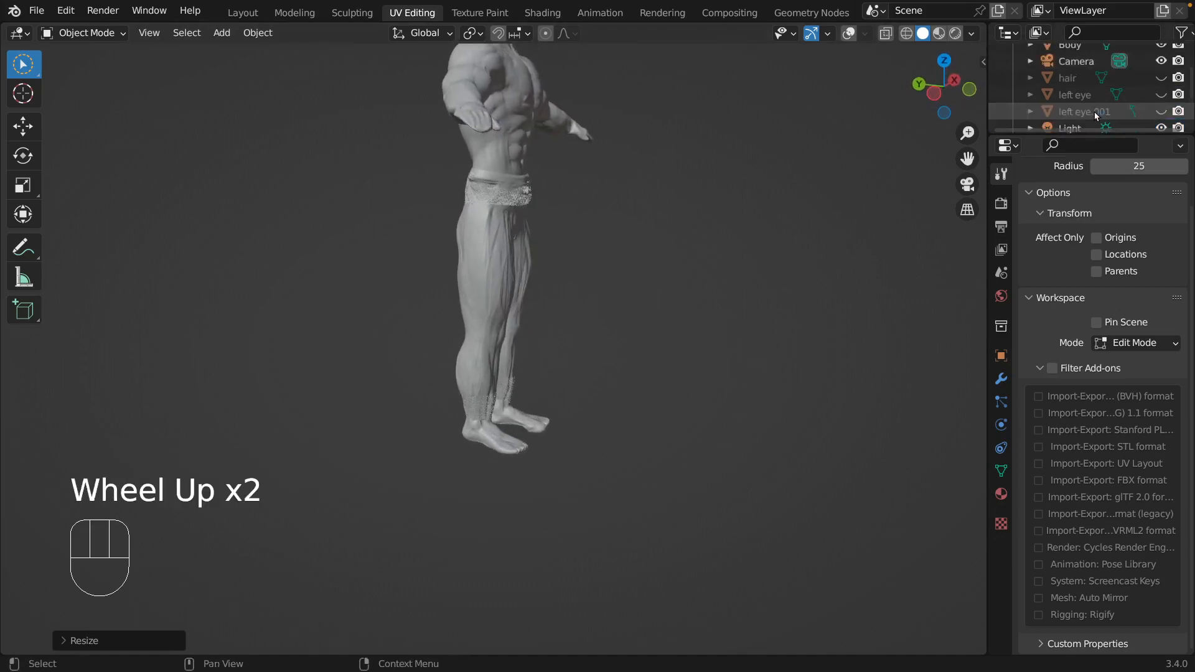
{"action": "scroll", "coordinate": [1089, 121], "scroll_direction": "down", "scroll_amount": 2}
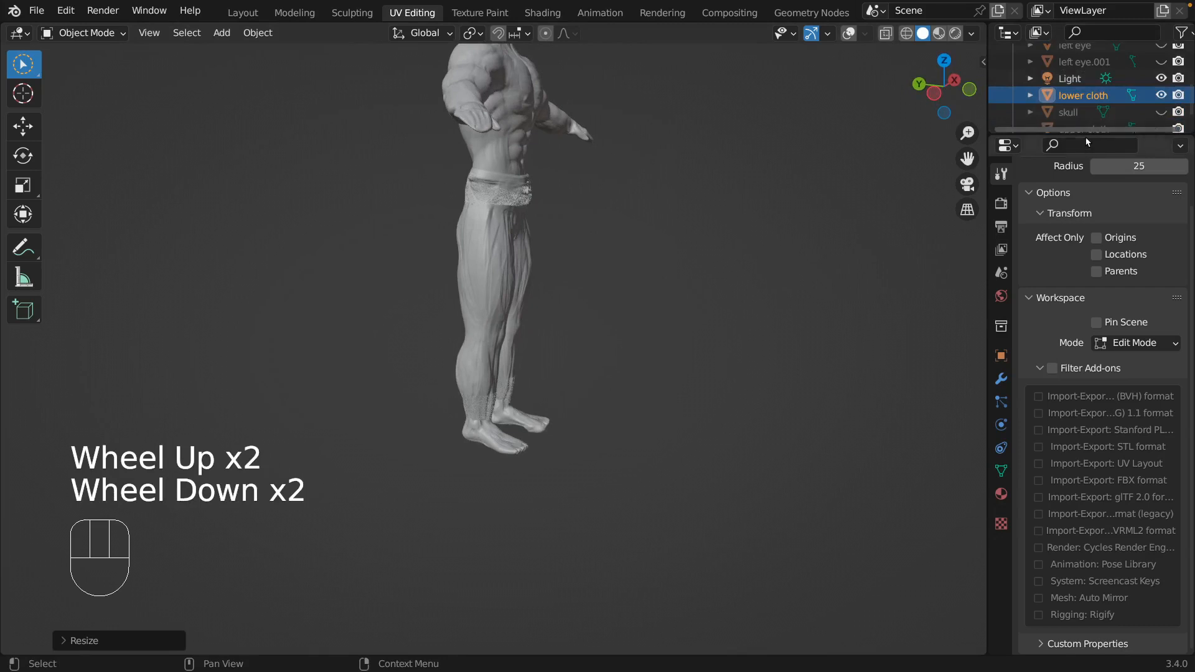
{"action": "left_click", "coordinate": [1161, 128]}
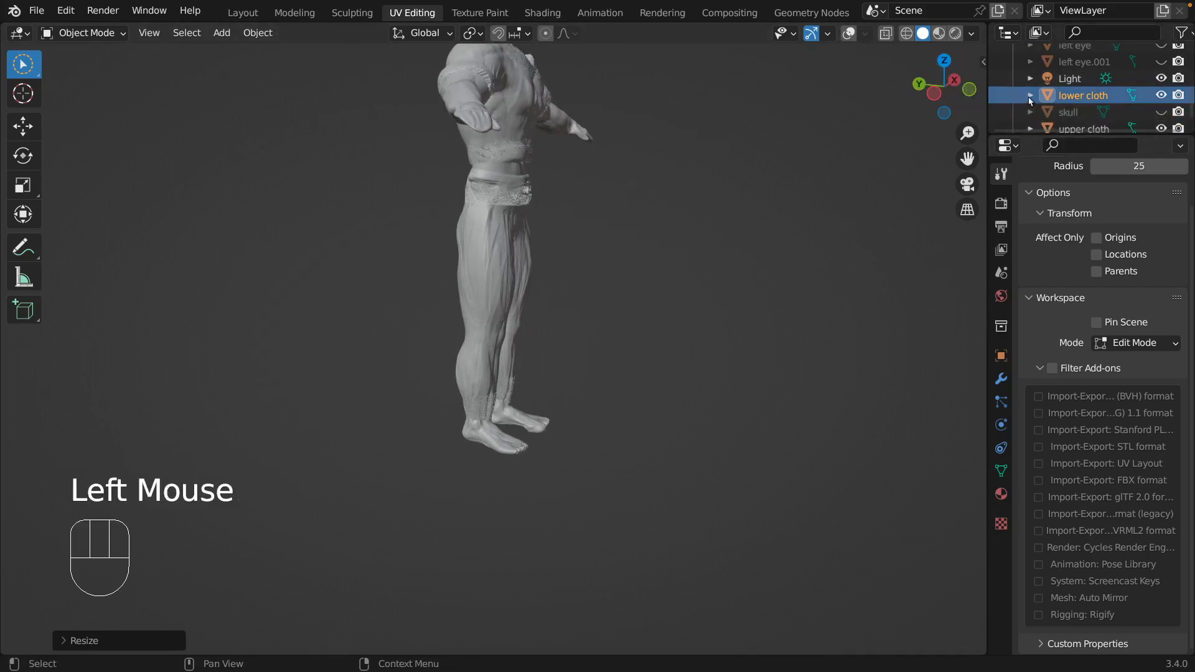
{"action": "left_click", "coordinate": [1075, 126]}
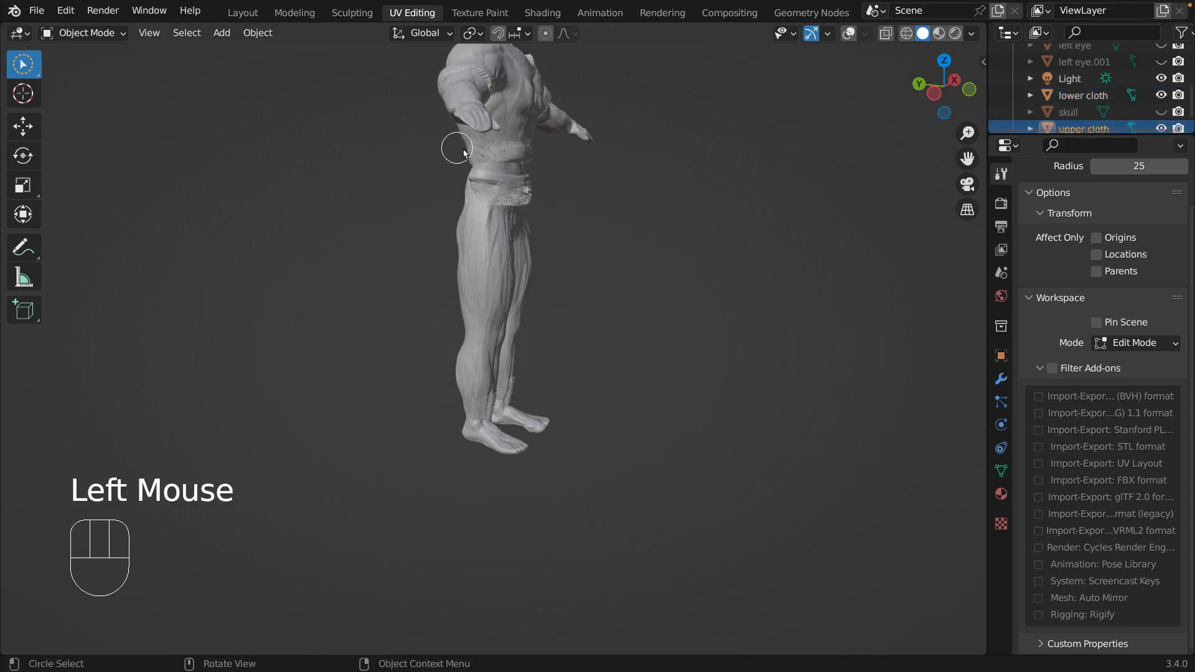
{"action": "key", "text": "s"}
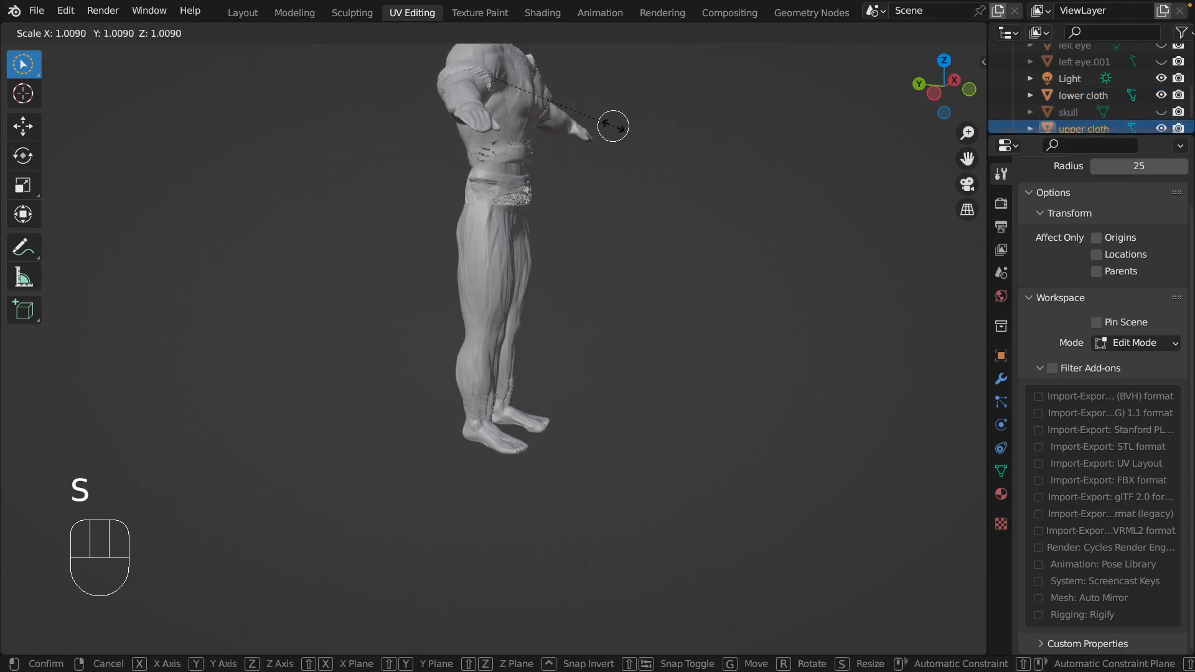
{"action": "left_click", "coordinate": [626, 125]}
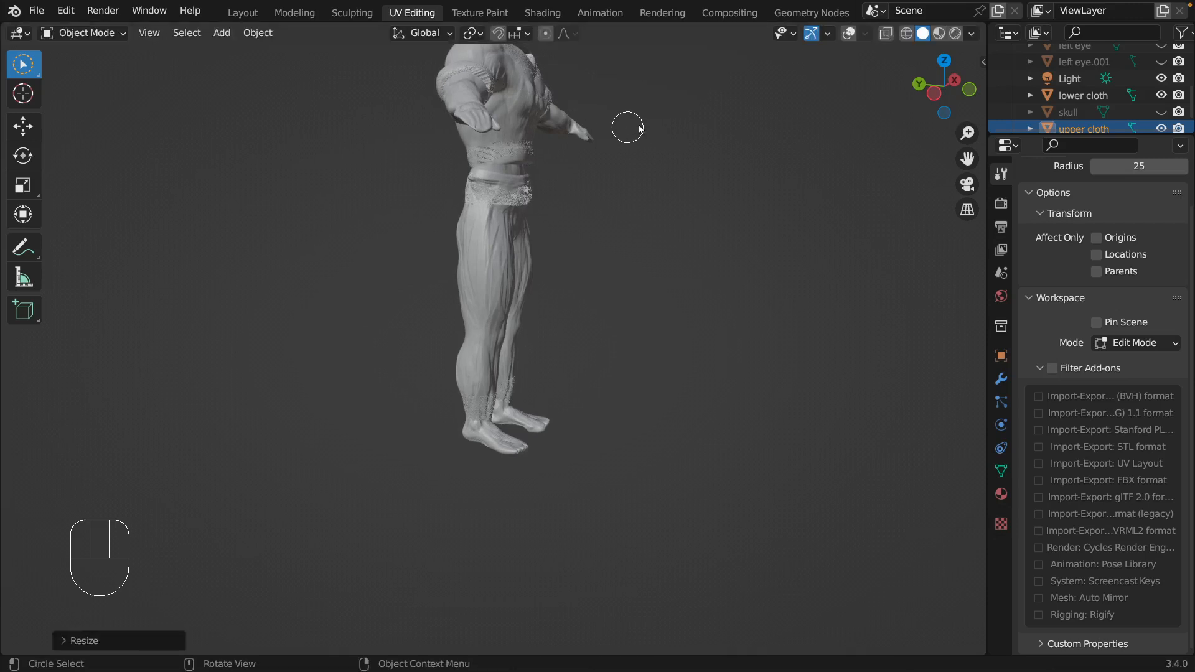
{"action": "middle_click_drag", "start_coordinate": [627, 125], "coordinate": [682, 109]}
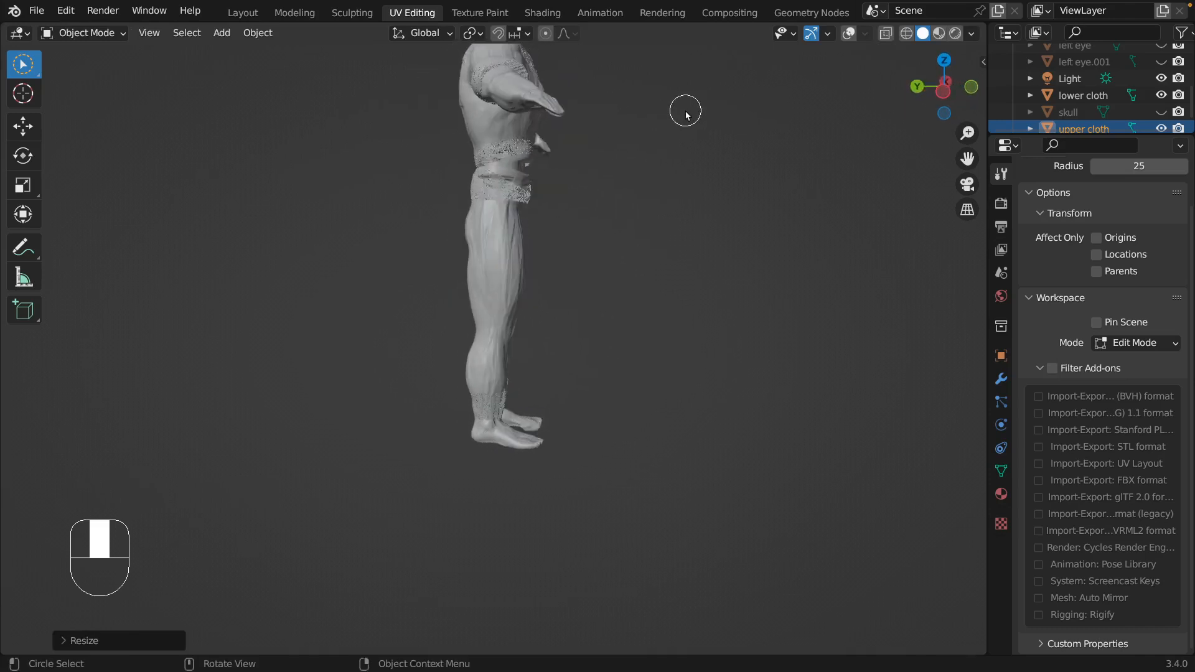
Scale the lower cloth uniformly to about 0.993 and try to shift it slightly along the Y axis.
{"action": "left_click", "coordinate": [1089, 95]}
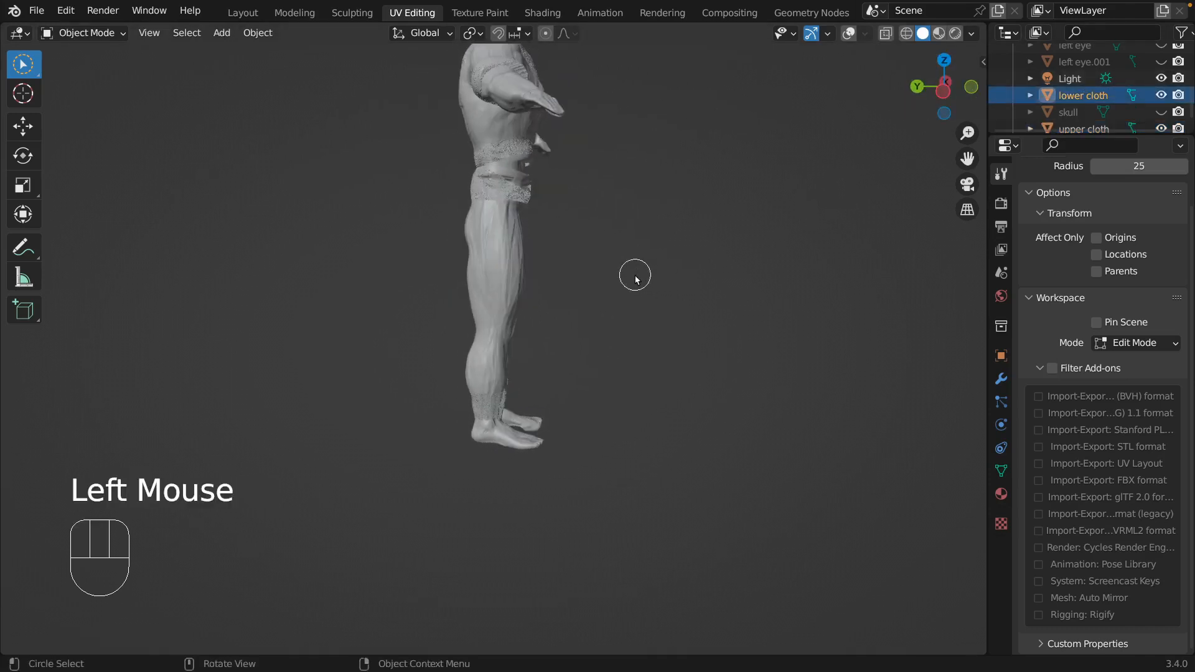
{"action": "key", "text": "s"}
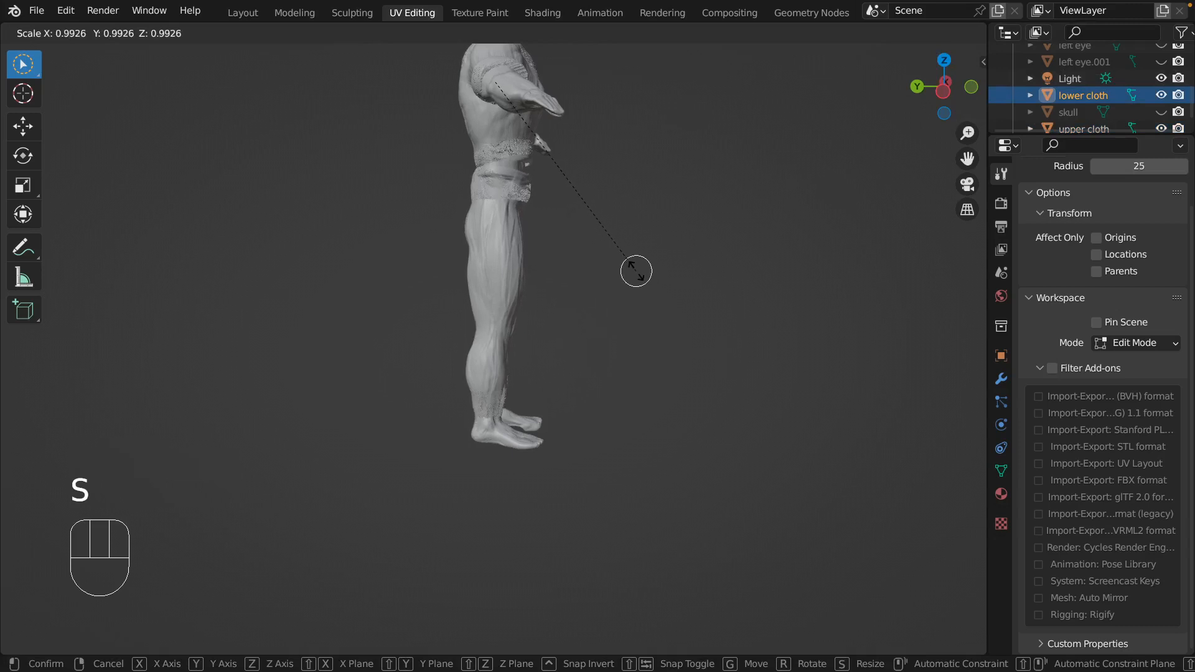
{"action": "left_click", "coordinate": [636, 272]}
{"action": "key", "text": "g"}
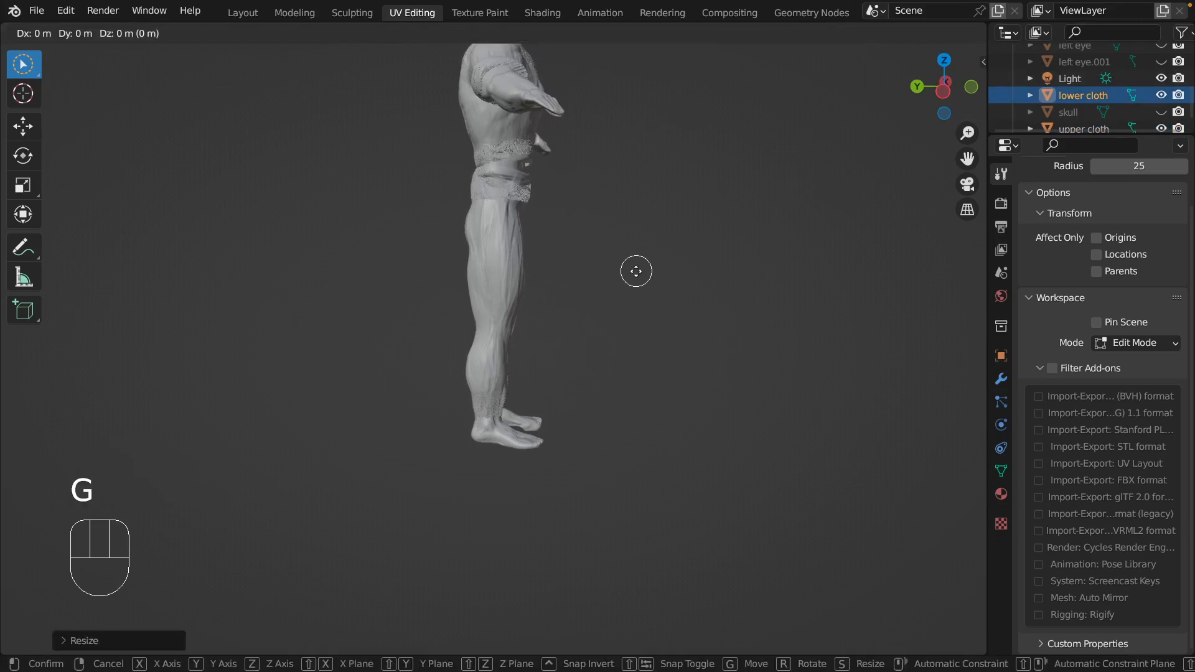
{"action": "key", "text": "y"}
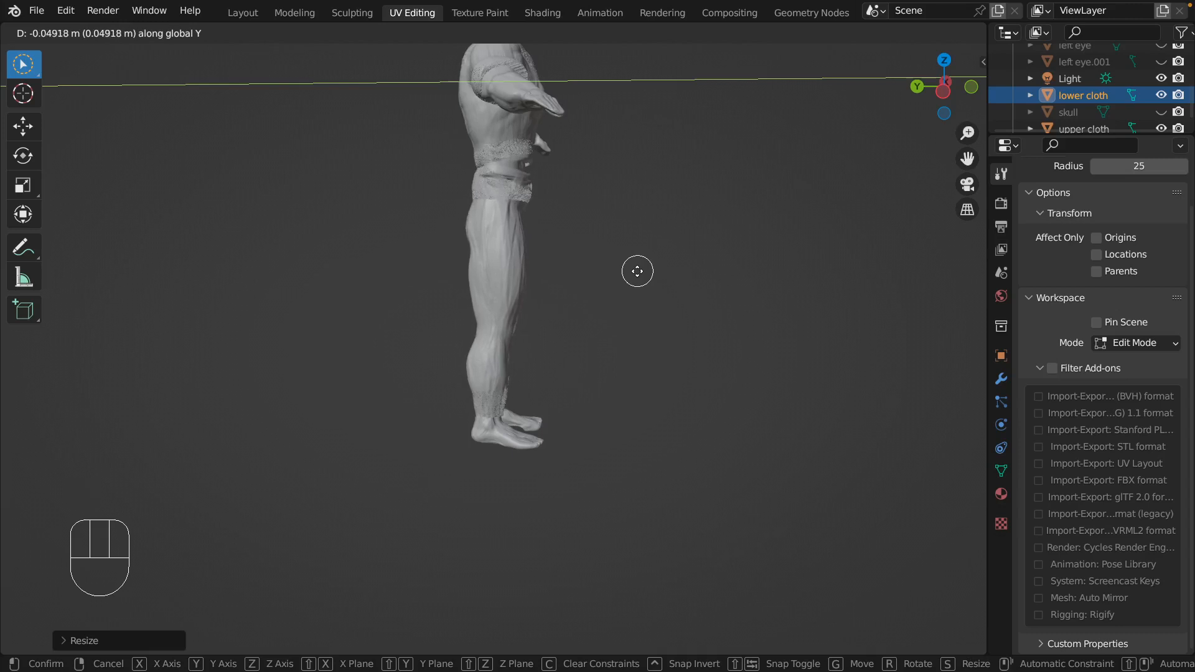
{"action": "left_click", "coordinate": [637, 272]}
Put the lower cloth back into Sculpt Mode and inflate the front of the trouser legs just above the ankles.
{"action": "scroll", "coordinate": [637, 271], "scroll_direction": "down", "scroll_amount": 3}
{"action": "middle_click_drag", "start_coordinate": [638, 271], "coordinate": [473, 286]}
{"action": "scroll", "coordinate": [551, 223], "scroll_direction": "up", "scroll_amount": 1}
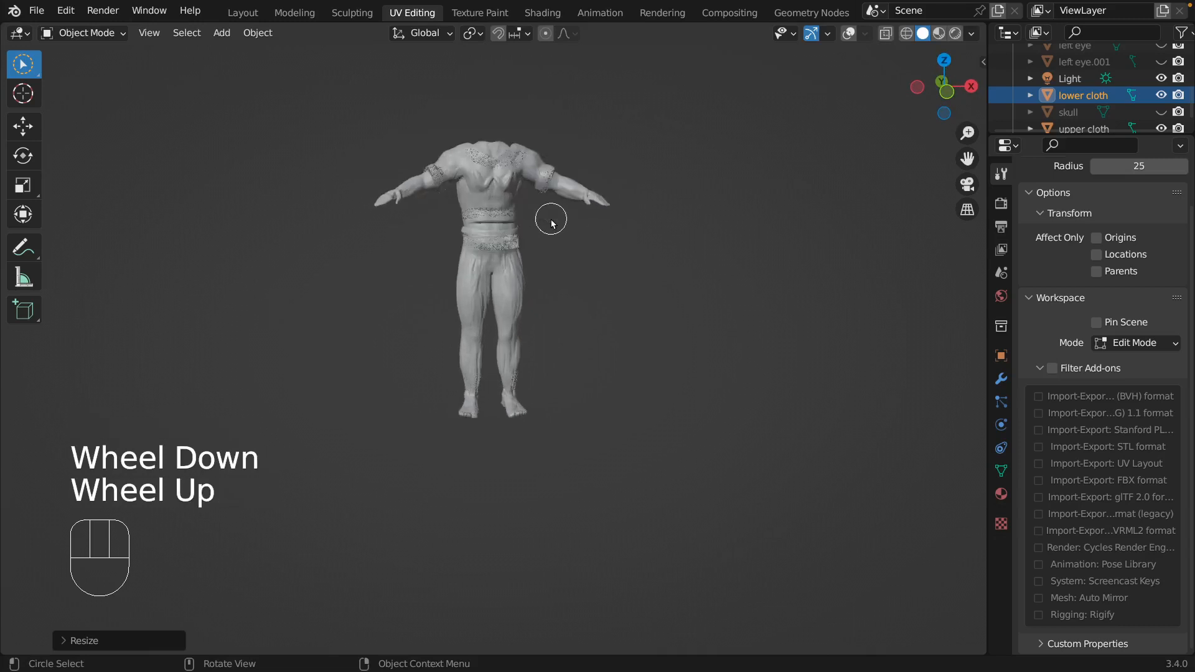
{"action": "scroll", "coordinate": [560, 205], "scroll_direction": "up", "scroll_amount": 1}
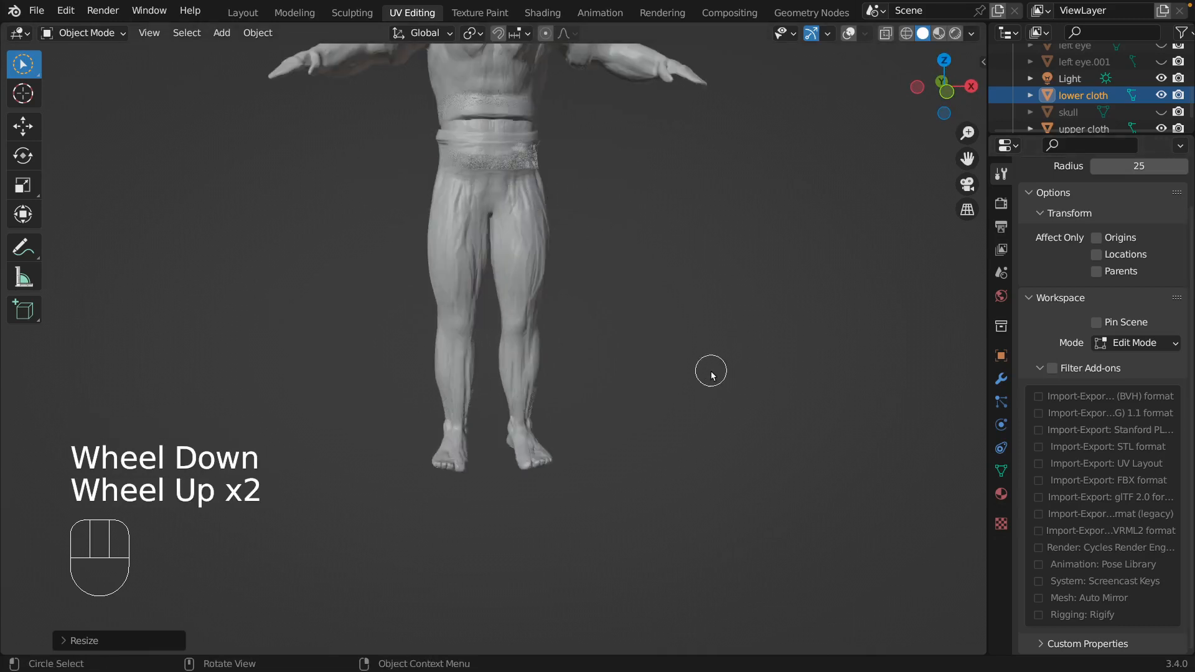
{"action": "scroll", "coordinate": [709, 372], "scroll_direction": "down", "scroll_amount": 1}
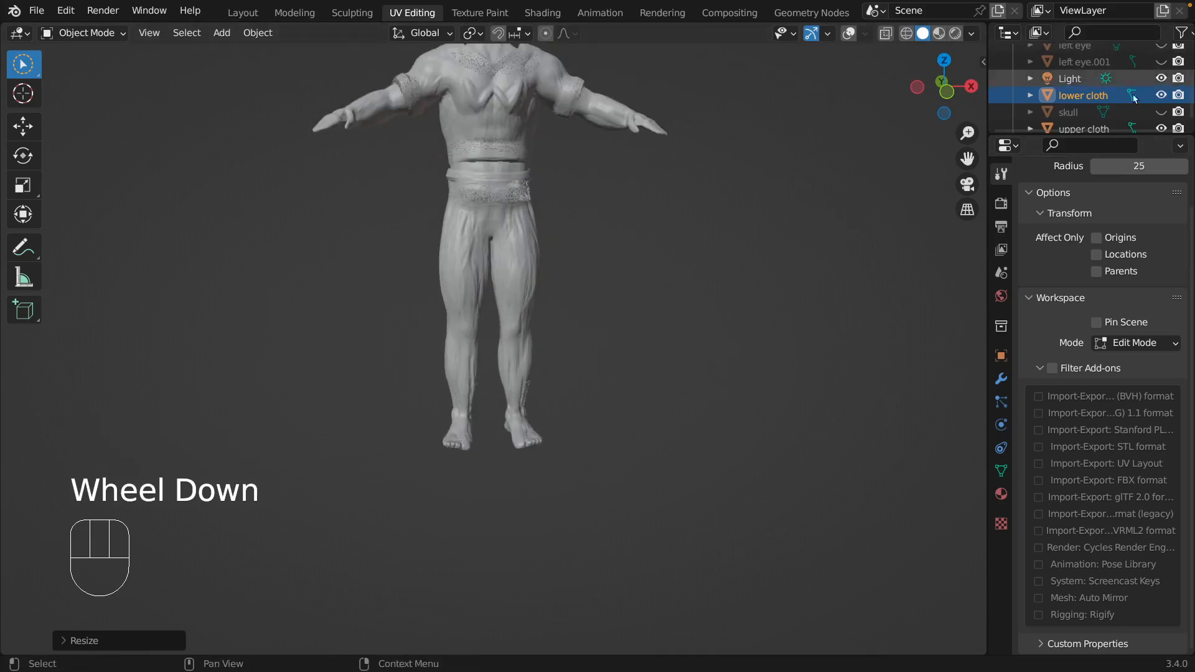
{"action": "left_click", "coordinate": [1085, 99]}
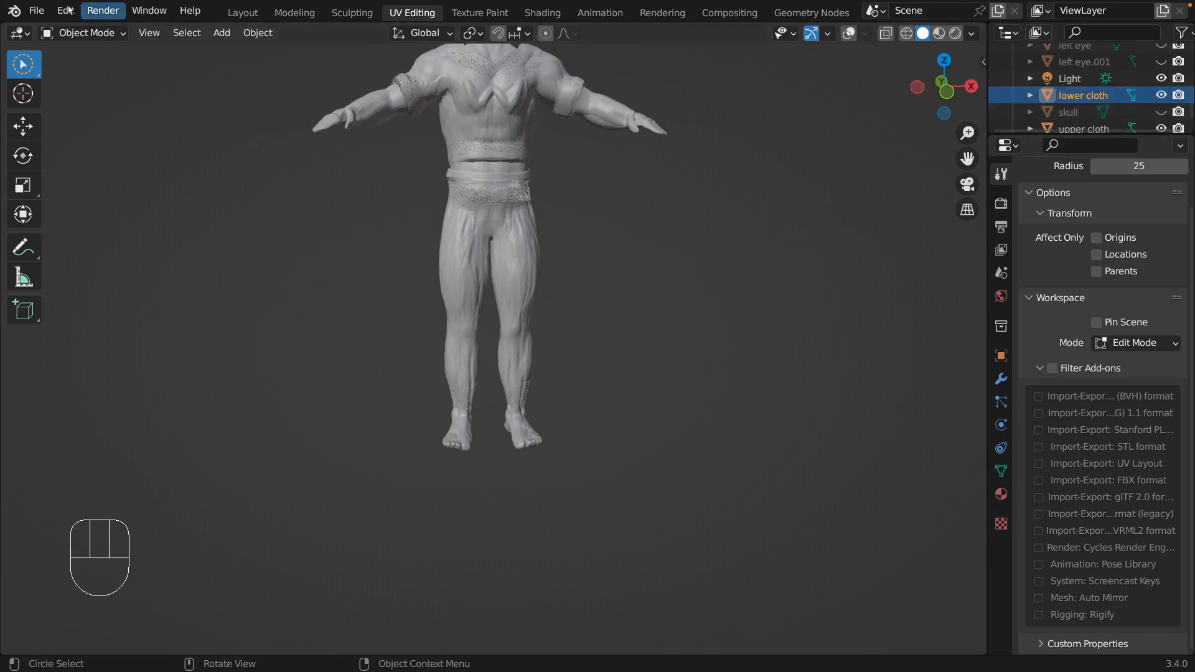
{"action": "left_click", "coordinate": [108, 34]}
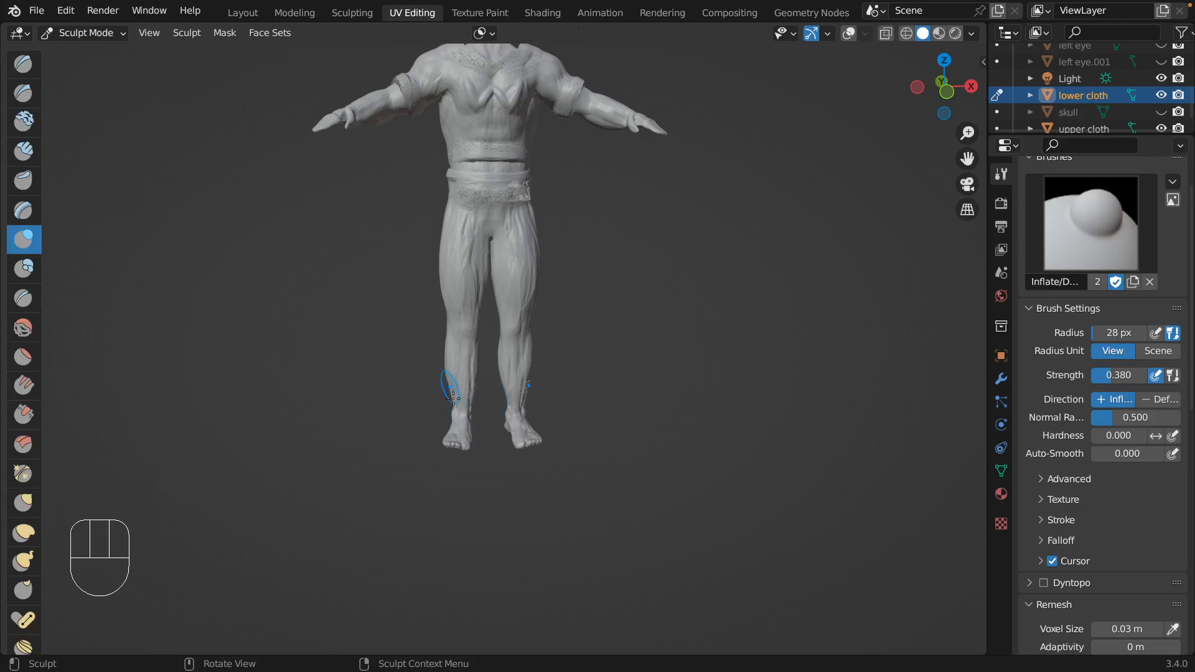
{"action": "mouse_move", "coordinate": [452, 397]}
{"action": "left_mouse_down"}
{"action": "mouse_move", "coordinate": [465, 407]}
{"action": "mouse_move", "coordinate": [463, 388]}
{"action": "left_mouse_up"}
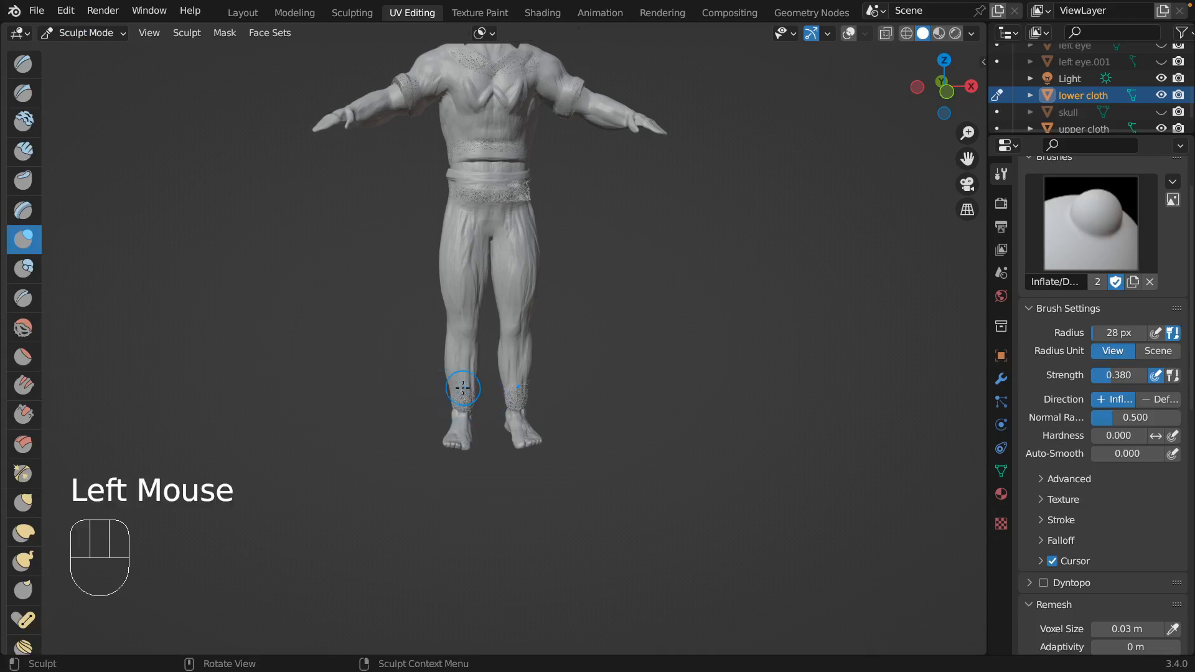
Inflate the sides and back of the trouser cuffs above the ankles and the backs of the calves.
{"action": "middle_click_drag", "start_coordinate": [534, 333], "coordinate": [488, 387]}
{"action": "left_click_drag", "start_coordinate": [473, 405], "coordinate": [488, 402]}
{"action": "middle_click_drag", "start_coordinate": [487, 399], "coordinate": [515, 379]}
{"action": "left_click_drag", "start_coordinate": [494, 393], "coordinate": [496, 403]}
{"action": "mouse_move", "coordinate": [496, 396]}
{"action": "middle_mouse_down"}
{"action": "mouse_move", "coordinate": [515, 372]}
{"action": "mouse_move", "coordinate": [523, 380]}
{"action": "middle_mouse_up"}
{"action": "left_click_drag", "start_coordinate": [517, 391], "coordinate": [519, 395]}
{"action": "middle_click_drag", "start_coordinate": [518, 396], "coordinate": [523, 390]}
{"action": "left_click_drag", "start_coordinate": [522, 391], "coordinate": [524, 391]}
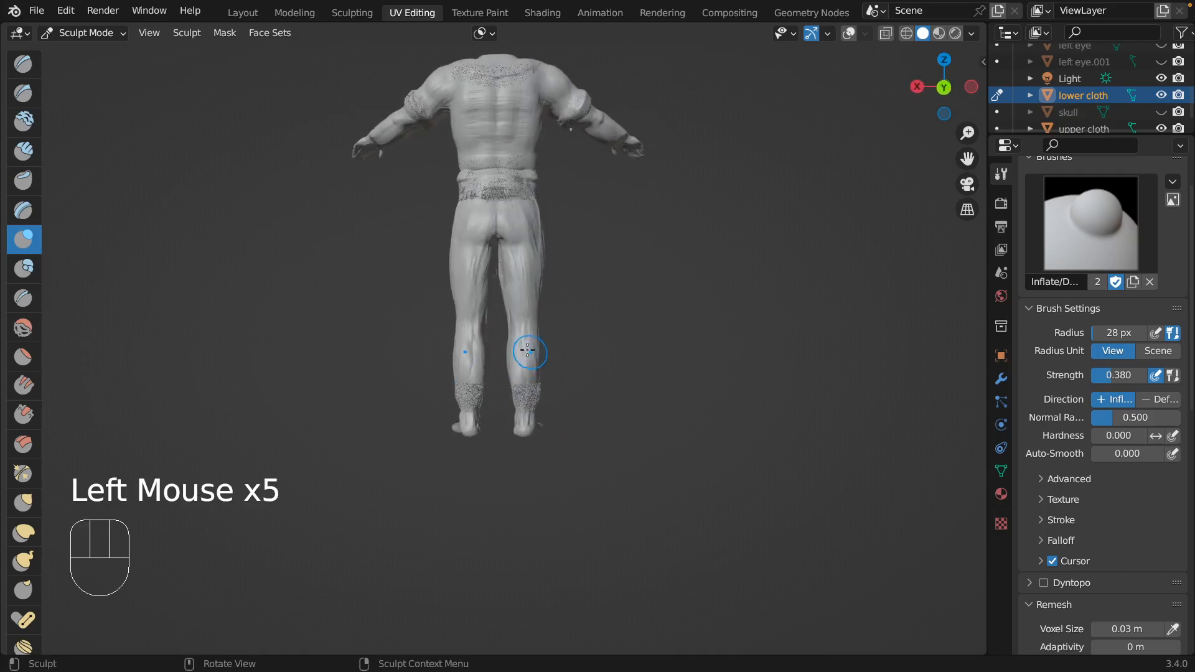
{"action": "mouse_move", "coordinate": [527, 350]}
{"action": "left_mouse_down"}
{"action": "mouse_move", "coordinate": [533, 361]}
{"action": "mouse_move", "coordinate": [524, 339]}
{"action": "mouse_move", "coordinate": [526, 379]}
{"action": "mouse_move", "coordinate": [526, 342]}
{"action": "left_mouse_up"}
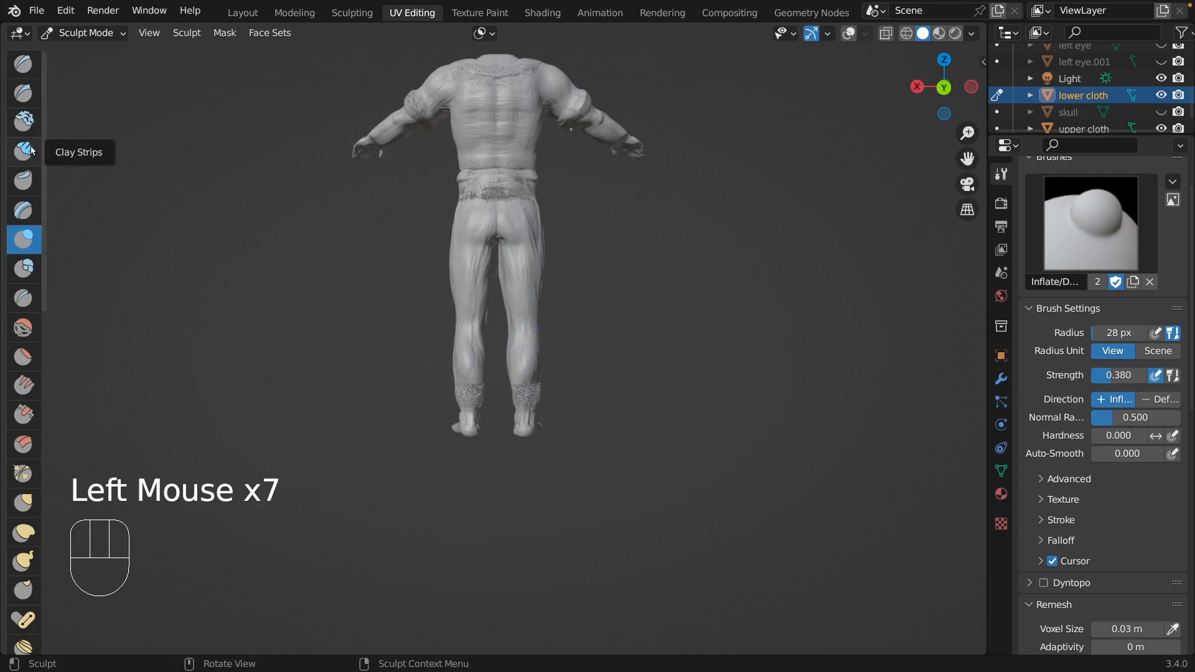
Remesh the lower cloth at the 0.03 m voxel size to clean up the inflated cuffs.
{"action": "key", "text": "ctrl+r"}
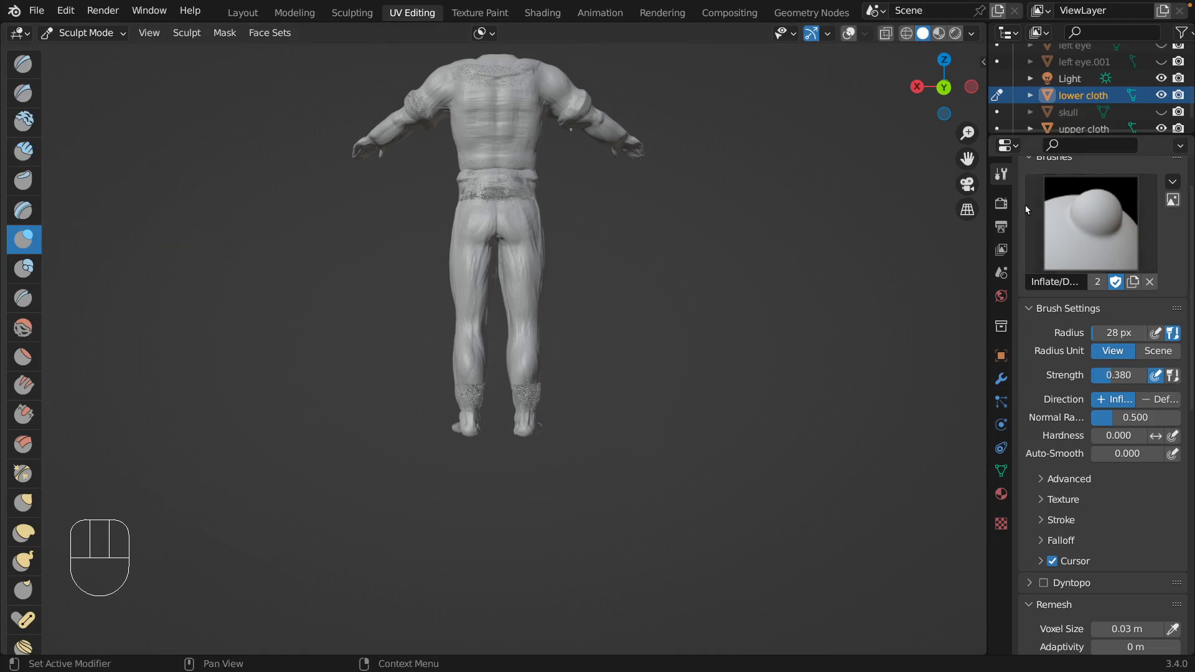
{"action": "left_click", "coordinate": [1005, 181]}
{"action": "scroll", "coordinate": [1140, 549], "scroll_direction": "down", "scroll_amount": 3}
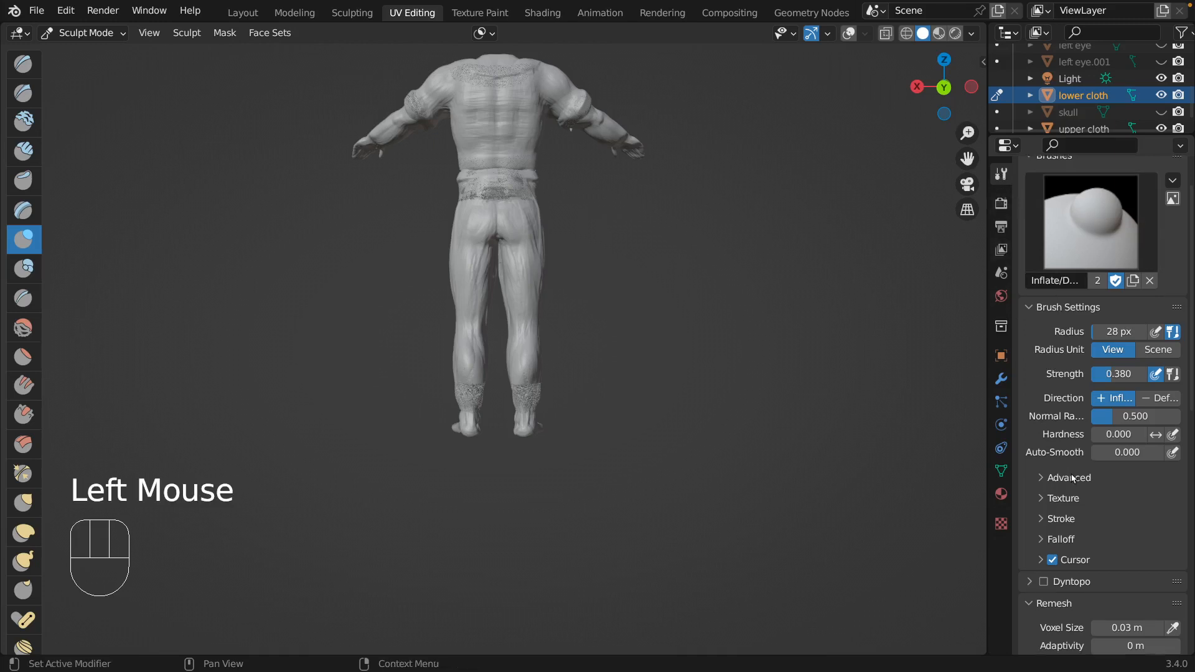
{"action": "scroll", "coordinate": [1139, 549], "scroll_direction": "down", "scroll_amount": 3}
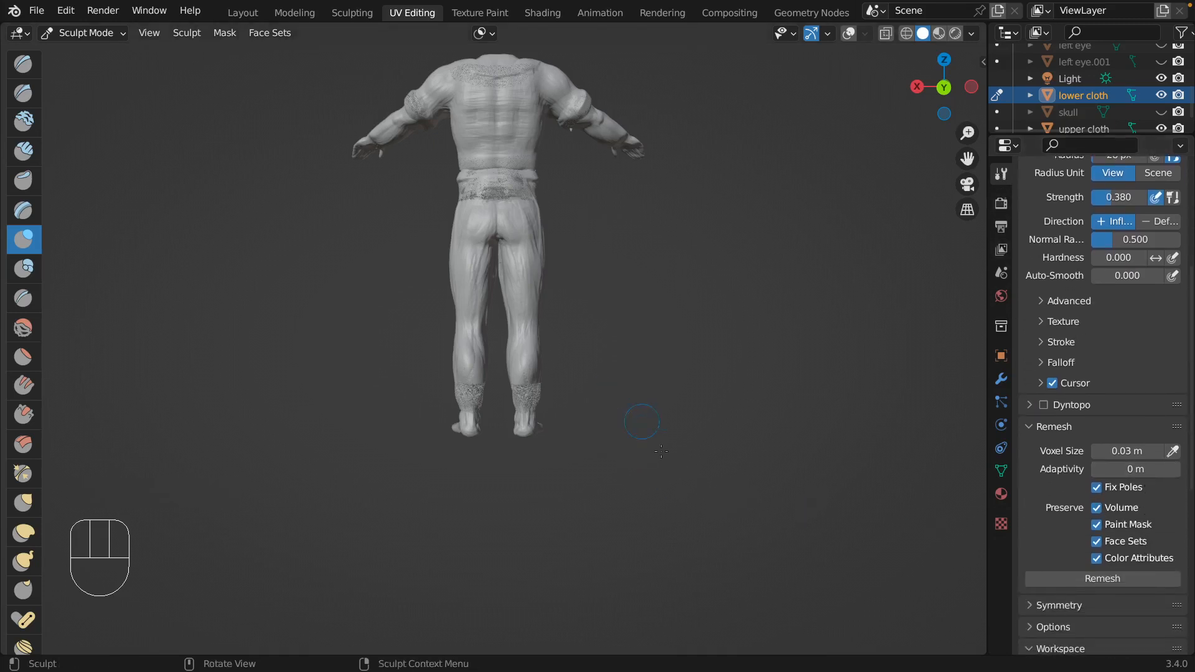
{"action": "left_click", "coordinate": [1062, 577]}
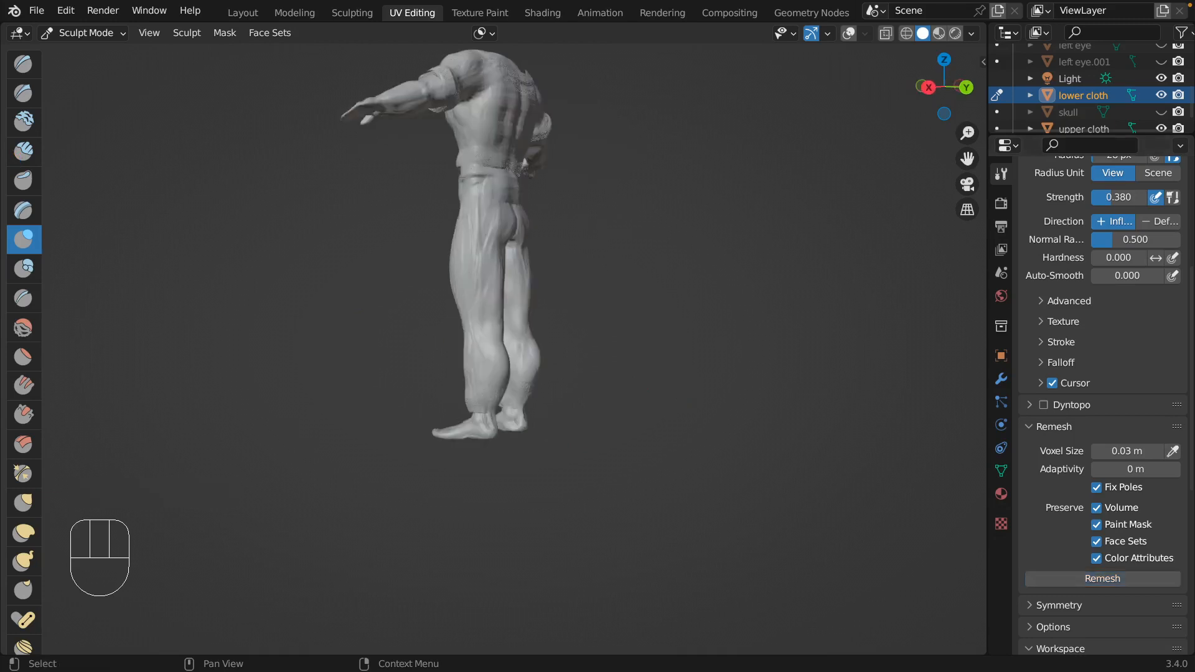
Inflate the calves and the backs of the trouser cuffs on the lower cloth.
{"action": "middle_click_drag", "start_coordinate": [489, 290], "coordinate": [537, 348]}
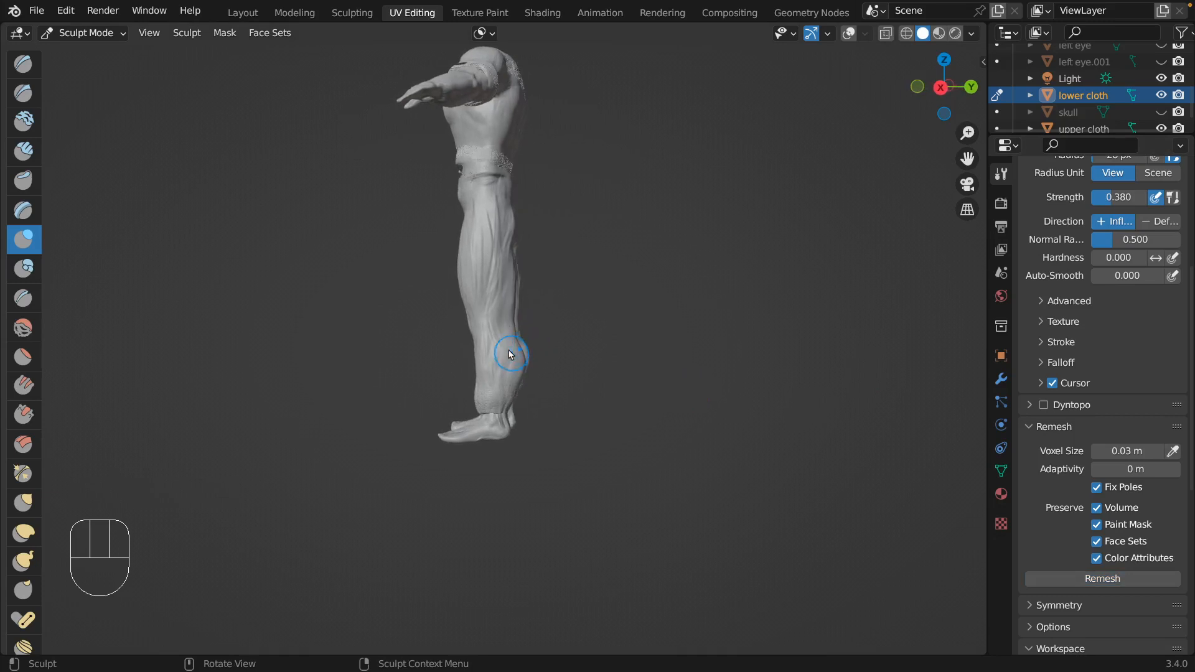
{"action": "left_click_drag", "start_coordinate": [486, 334], "coordinate": [489, 367]}
{"action": "left_click_drag", "start_coordinate": [498, 324], "coordinate": [491, 383]}
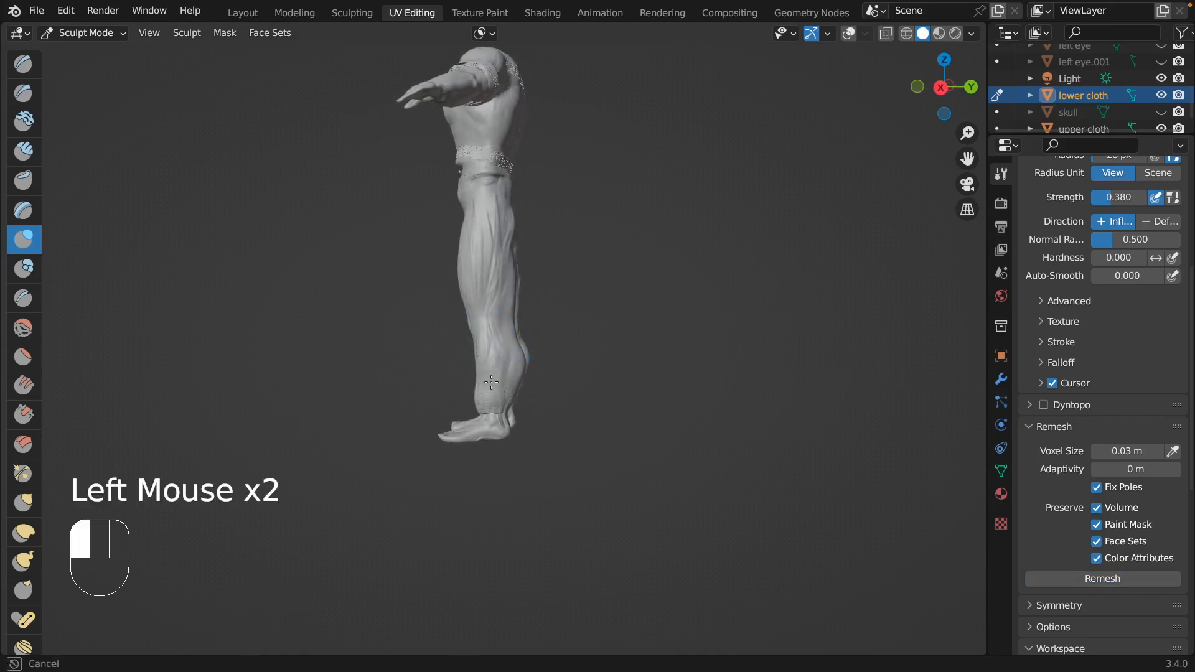
{"action": "middle_click_drag", "start_coordinate": [501, 405], "coordinate": [467, 411]}
{"action": "left_click", "coordinate": [463, 408]}
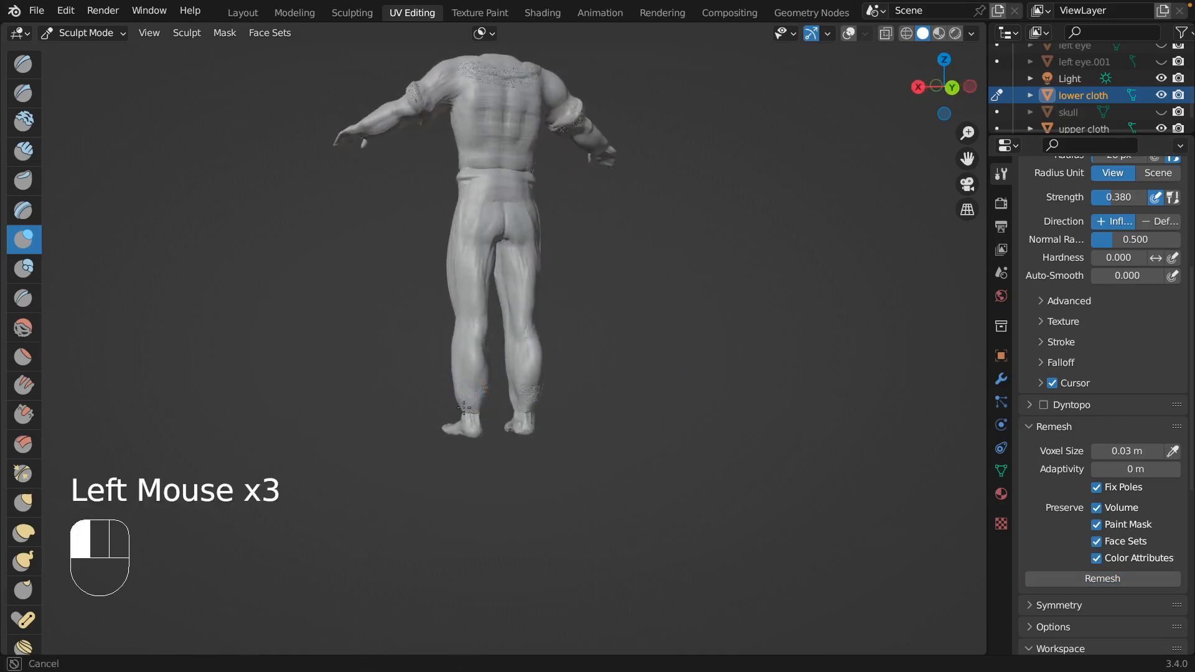
{"action": "left_click_drag", "start_coordinate": [481, 399], "coordinate": [474, 410]}
{"action": "mouse_move", "coordinate": [474, 405]}
{"action": "middle_mouse_down"}
{"action": "mouse_move", "coordinate": [458, 362]}
{"action": "mouse_move", "coordinate": [445, 368]}
{"action": "middle_mouse_up"}
{"action": "left_click_drag", "start_coordinate": [466, 381], "coordinate": [466, 386]}
Using a larger Grab brush, pull the lower cloth outward around the calves and knees to loosen the trouser legs.
{"action": "left_click", "coordinate": [23, 503]}
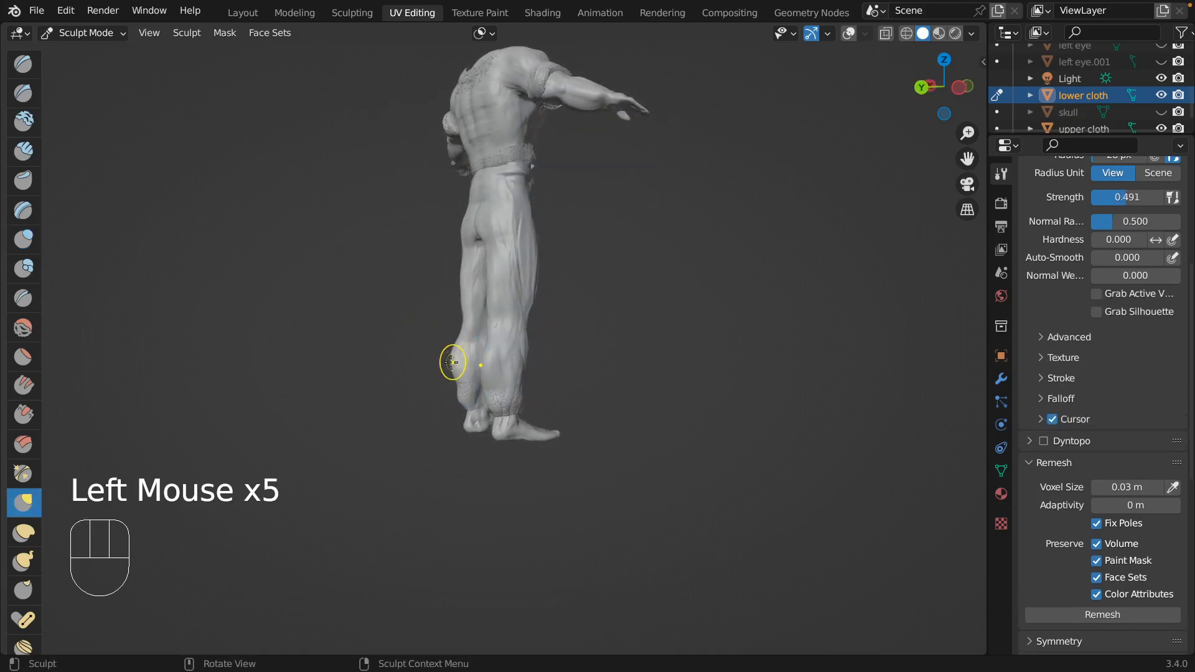
{"action": "key", "text": "f"}
{"action": "left_click", "coordinate": [460, 357]}
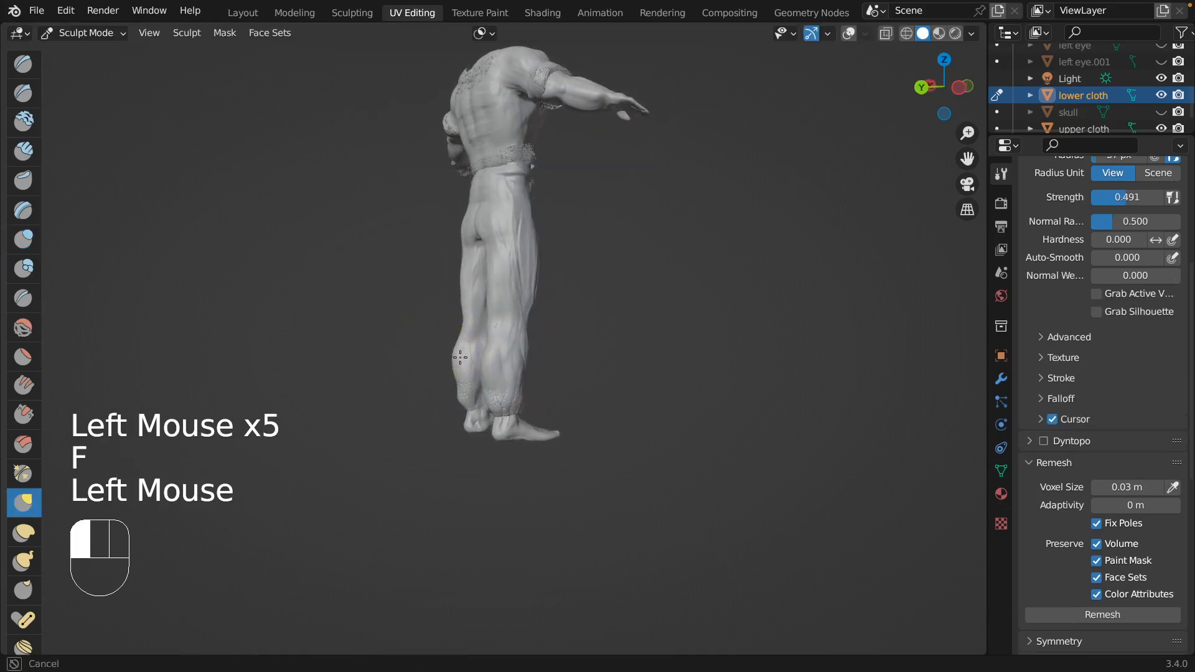
{"action": "left_click", "coordinate": [467, 352]}
{"action": "middle_click_drag", "start_coordinate": [493, 373], "coordinate": [512, 394]}
{"action": "left_click", "coordinate": [507, 326]}
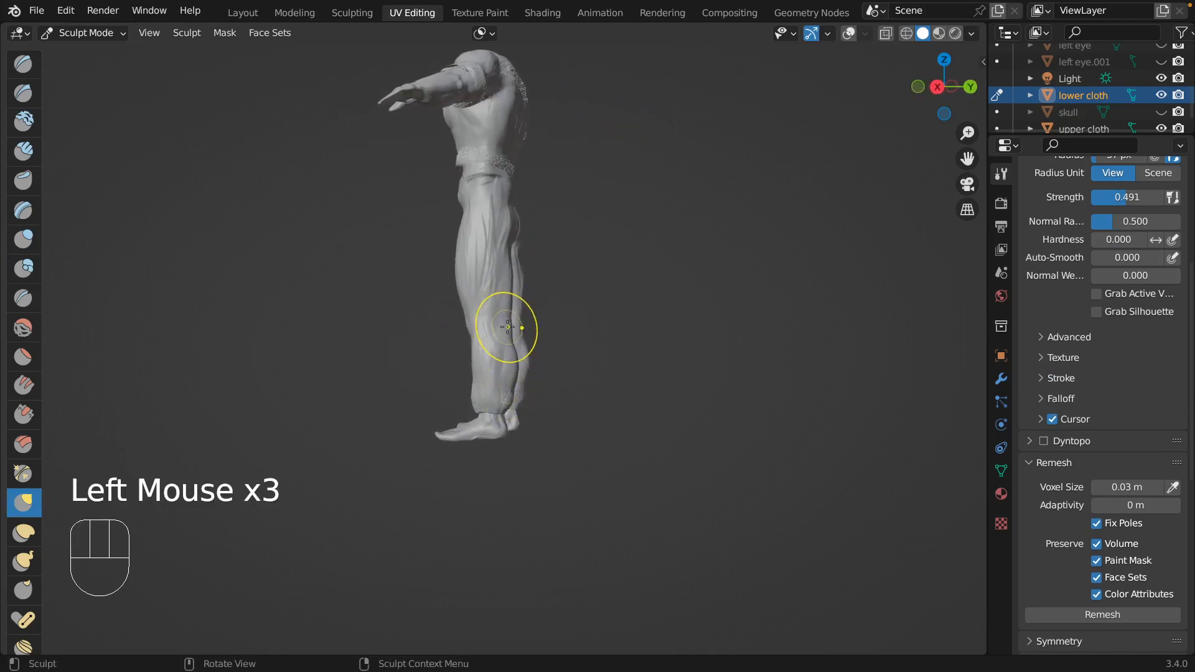
{"action": "left_click", "coordinate": [507, 326]}
Pull the backs of the thighs outward up to the buttocks with the Grab brush.
{"action": "left_click", "coordinate": [511, 269]}
{"action": "left_click", "coordinate": [508, 258]}
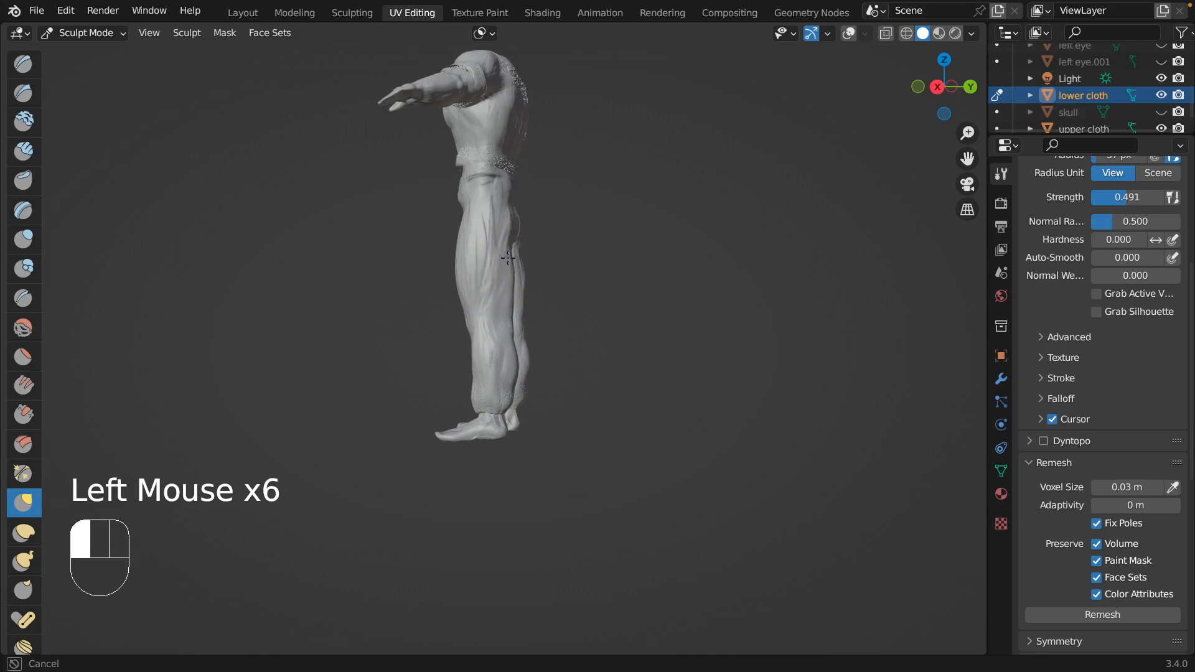
{"action": "left_click_drag", "start_coordinate": [508, 258], "coordinate": [506, 246]}
{"action": "left_click_drag", "start_coordinate": [507, 243], "coordinate": [515, 224]}
{"action": "mouse_move", "coordinate": [515, 217]}
{"action": "middle_mouse_down"}
{"action": "mouse_move", "coordinate": [515, 208]}
{"action": "mouse_move", "coordinate": [491, 259]}
{"action": "mouse_move", "coordinate": [513, 234]}
{"action": "mouse_move", "coordinate": [496, 200]}
{"action": "mouse_move", "coordinate": [493, 213]}
{"action": "mouse_move", "coordinate": [516, 219]}
{"action": "middle_mouse_up"}
Grab and reshape the fronts and outer sides of the thighs into a looser trouser silhouette.
{"action": "left_click", "coordinate": [468, 274]}
{"action": "left_click", "coordinate": [472, 257]}
{"action": "left_click", "coordinate": [497, 206]}
{"action": "left_click", "coordinate": [492, 224]}
{"action": "left_click", "coordinate": [504, 234]}
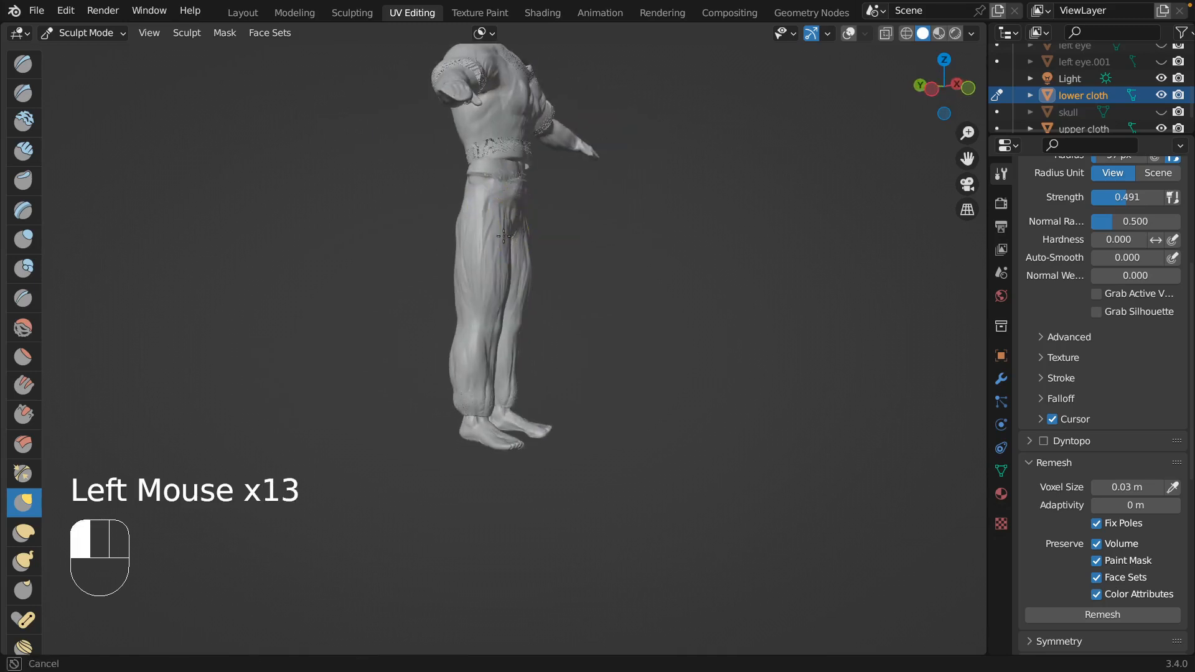
{"action": "left_click", "coordinate": [501, 215]}
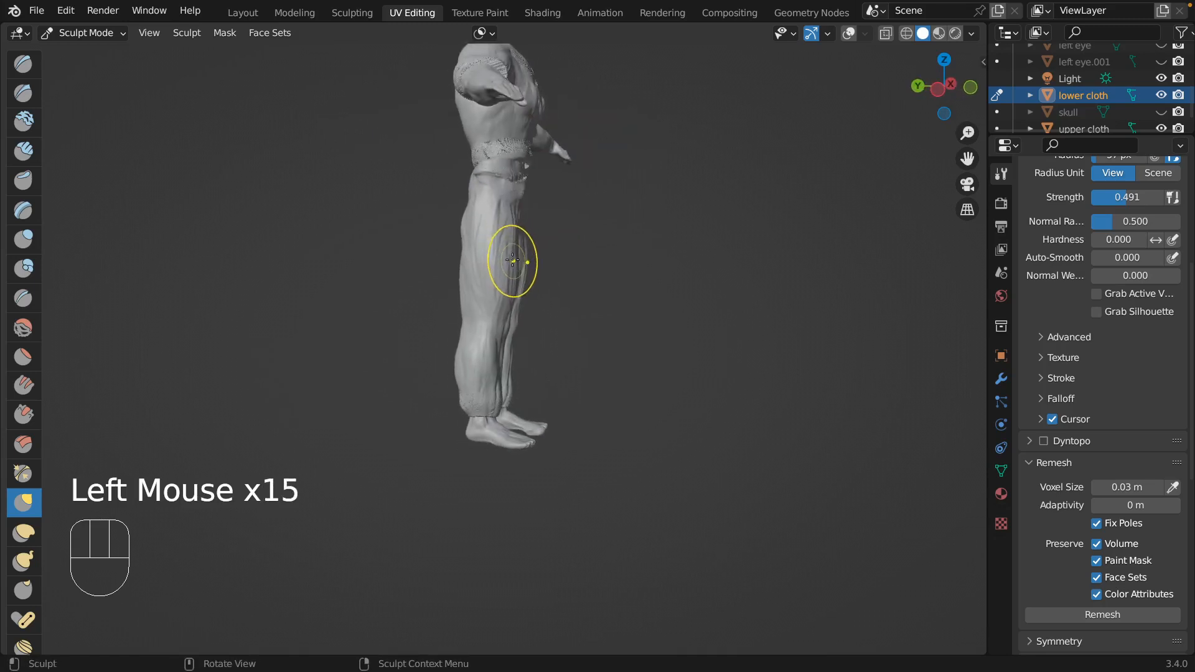
{"action": "left_click", "coordinate": [502, 239]}
{"action": "mouse_move", "coordinate": [491, 226]}
{"action": "middle_mouse_down"}
{"action": "mouse_move", "coordinate": [483, 314]}
{"action": "mouse_move", "coordinate": [513, 273]}
{"action": "mouse_move", "coordinate": [501, 206]}
{"action": "mouse_move", "coordinate": [525, 288]}
{"action": "mouse_move", "coordinate": [498, 299]}
{"action": "middle_mouse_up"}
{"action": "left_click_drag", "start_coordinate": [498, 299], "coordinate": [504, 299]}
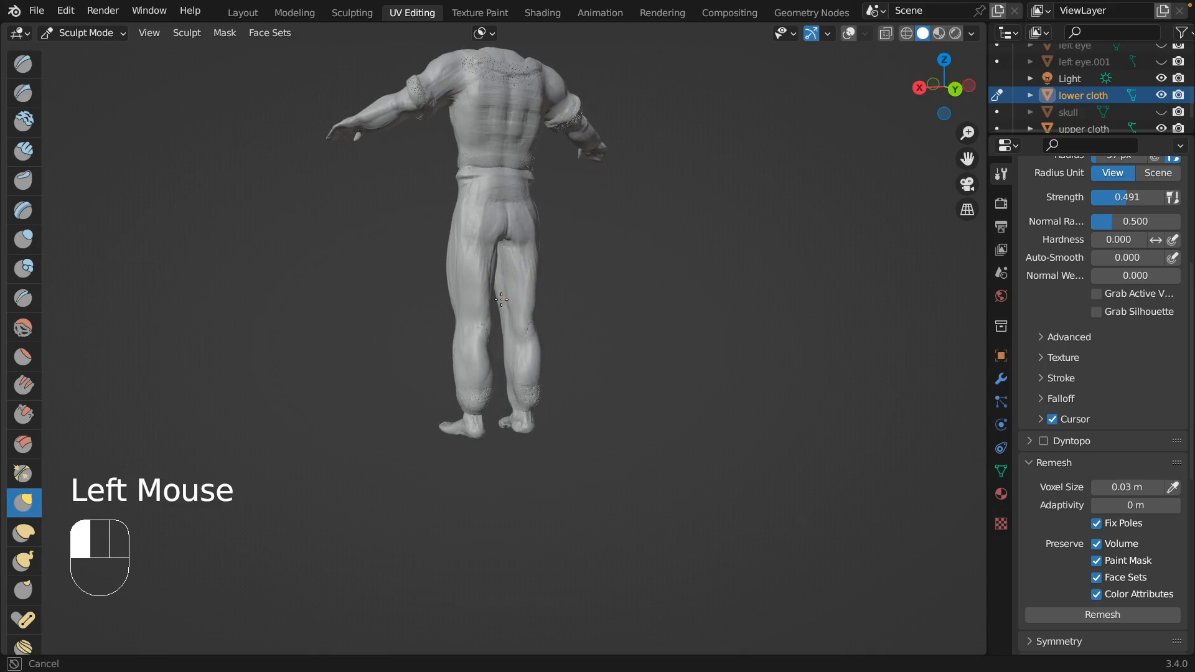
Grab the inner legs, the backs of the knees and the crotch area to widen the trousers from behind.
{"action": "left_click", "coordinate": [508, 318]}
{"action": "left_click", "coordinate": [507, 330]}
{"action": "left_click", "coordinate": [507, 342]}
{"action": "mouse_move", "coordinate": [507, 341]}
{"action": "middle_mouse_down"}
{"action": "mouse_move", "coordinate": [526, 309]}
{"action": "mouse_move", "coordinate": [547, 331]}
{"action": "mouse_move", "coordinate": [529, 325]}
{"action": "middle_mouse_up"}
{"action": "mouse_move", "coordinate": [529, 325]}
{"action": "left_mouse_down"}
{"action": "mouse_move", "coordinate": [525, 381]}
{"action": "mouse_move", "coordinate": [483, 373]}
{"action": "left_mouse_up"}
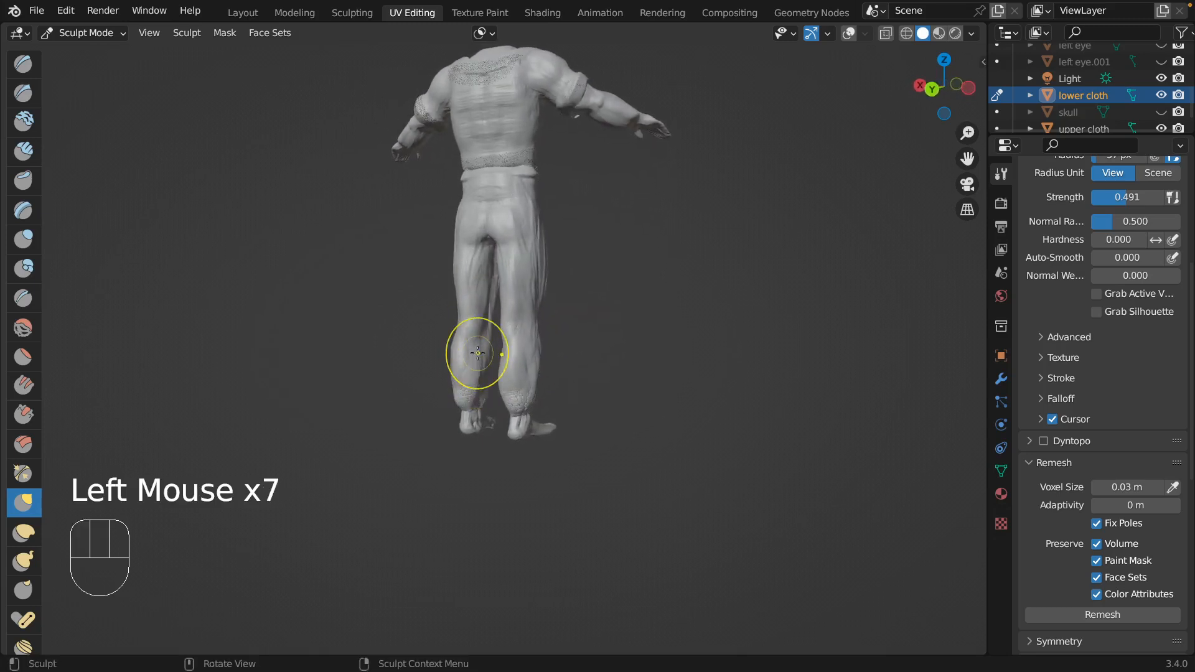
{"action": "middle_click_drag", "start_coordinate": [477, 353], "coordinate": [478, 334]}
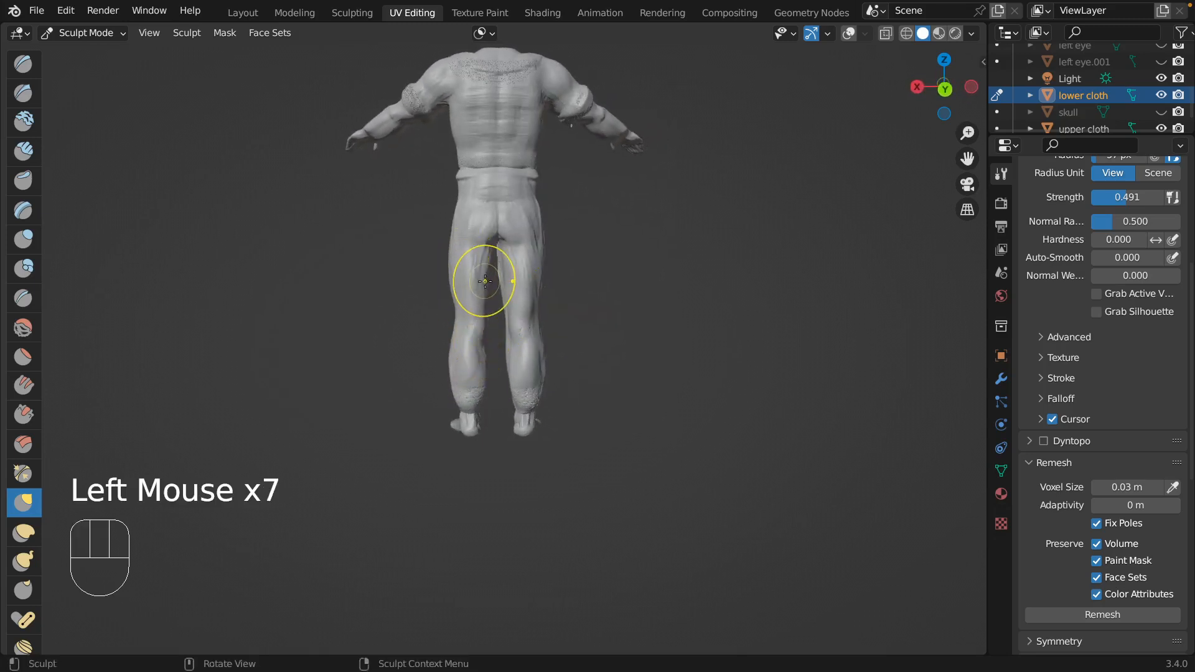
{"action": "mouse_move", "coordinate": [503, 252]}
{"action": "middle_mouse_down"}
{"action": "mouse_move", "coordinate": [516, 225]}
{"action": "mouse_move", "coordinate": [504, 229]}
{"action": "middle_mouse_up"}
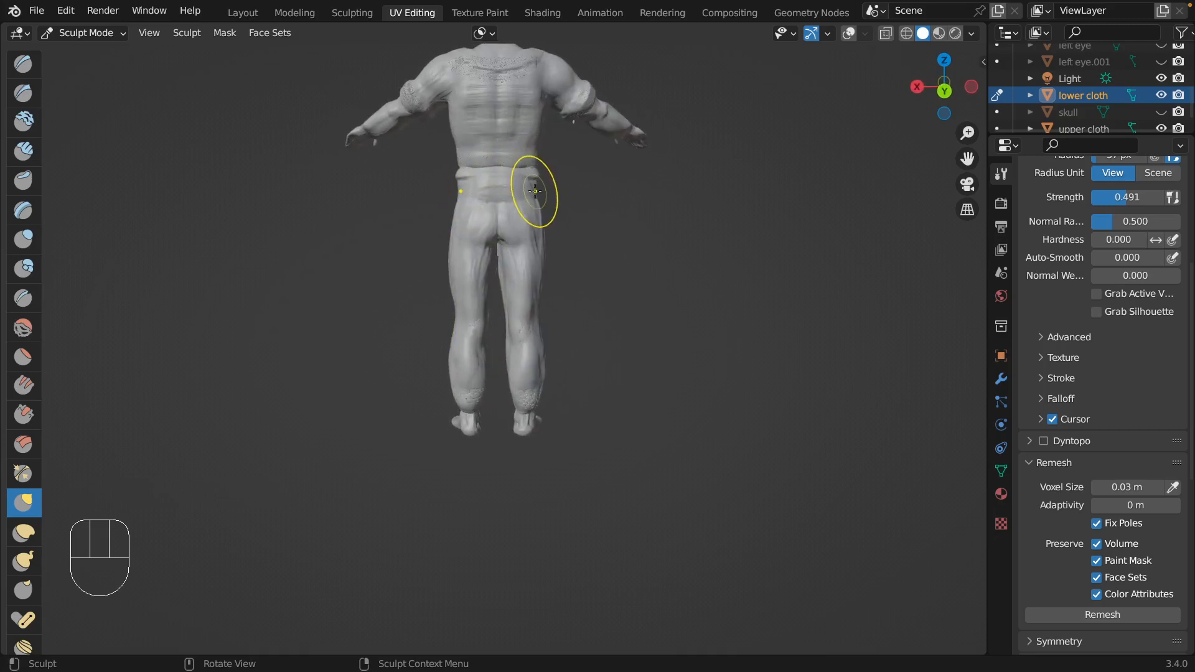
Pull the sides of the waistband and hips into shape with the Grab brush and adjust the outer calves.
{"action": "left_click_drag", "start_coordinate": [535, 190], "coordinate": [538, 193]}
{"action": "left_click", "coordinate": [537, 192]}
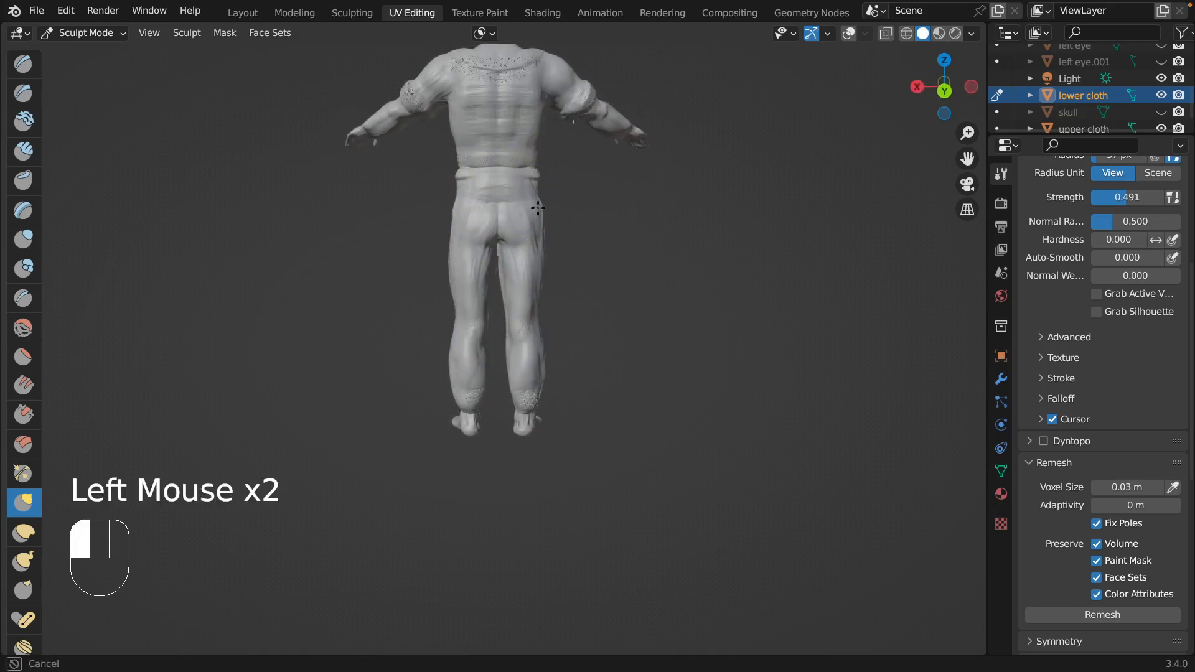
{"action": "left_click", "coordinate": [536, 193]}
{"action": "left_click_drag", "start_coordinate": [539, 192], "coordinate": [542, 181]}
{"action": "mouse_move", "coordinate": [547, 151]}
{"action": "middle_mouse_down"}
{"action": "mouse_move", "coordinate": [547, 139]}
{"action": "mouse_move", "coordinate": [528, 137]}
{"action": "middle_mouse_up"}
{"action": "left_click_drag", "start_coordinate": [532, 349], "coordinate": [533, 356]}
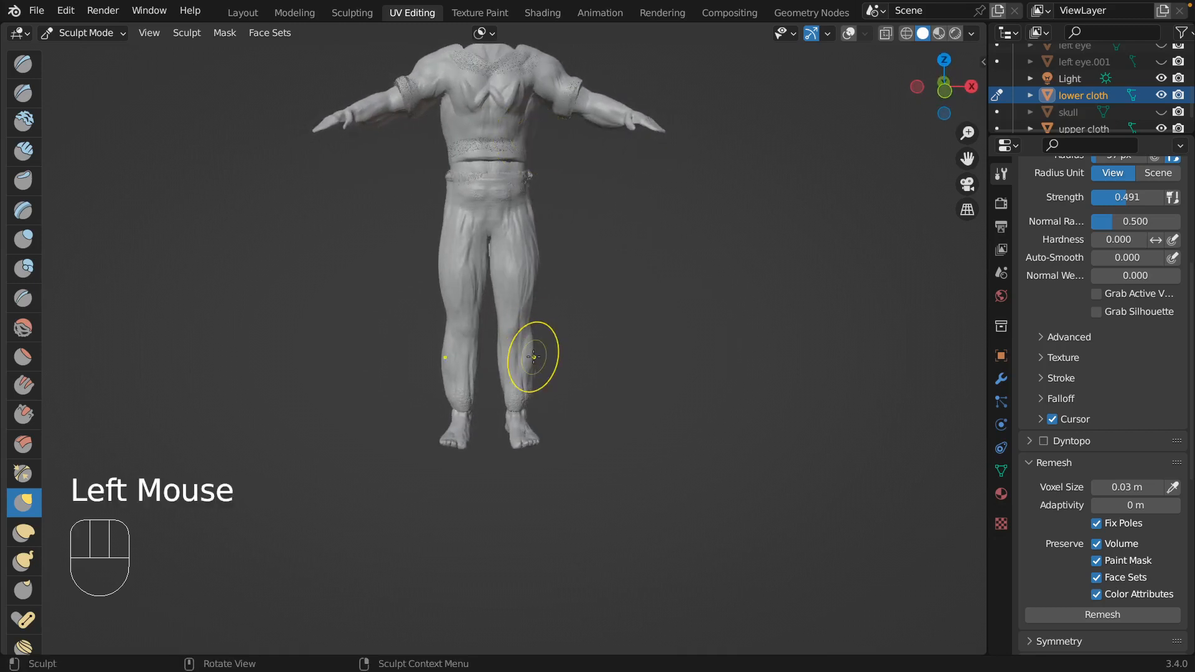
Switch to the Clay Strips brush for the waistband, with a smaller radius and the strength at 0.180.
{"action": "left_click", "coordinate": [24, 151]}
{"action": "left_click_drag", "start_coordinate": [460, 185], "coordinate": [451, 180]}
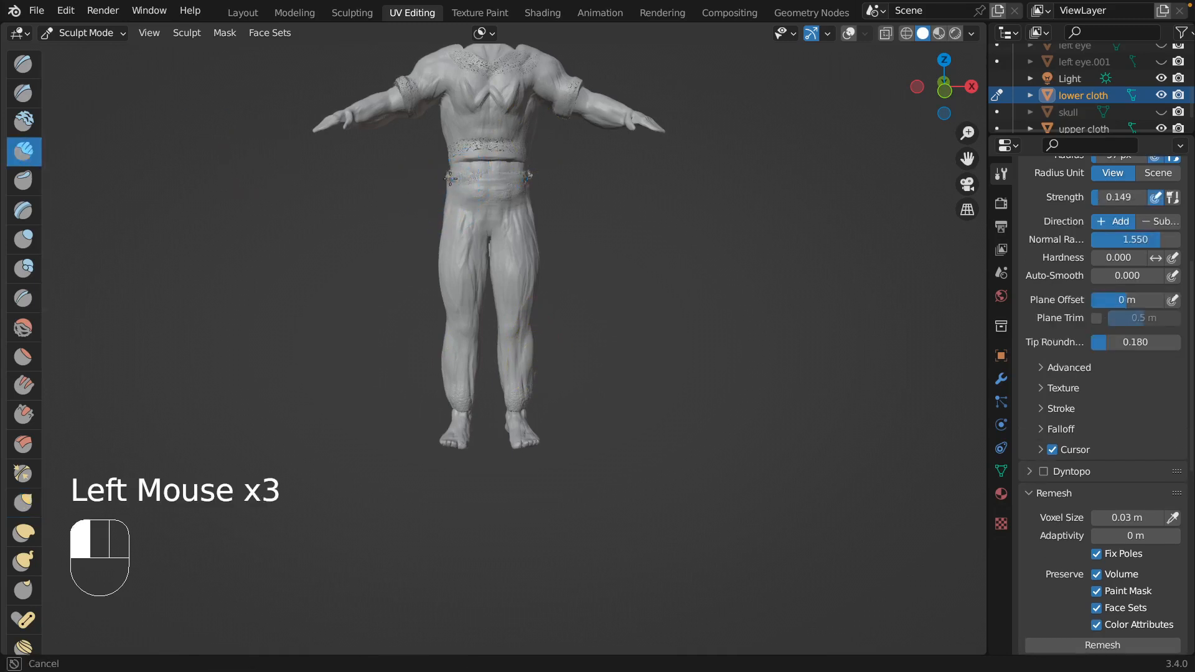
{"action": "key", "text": "f"}
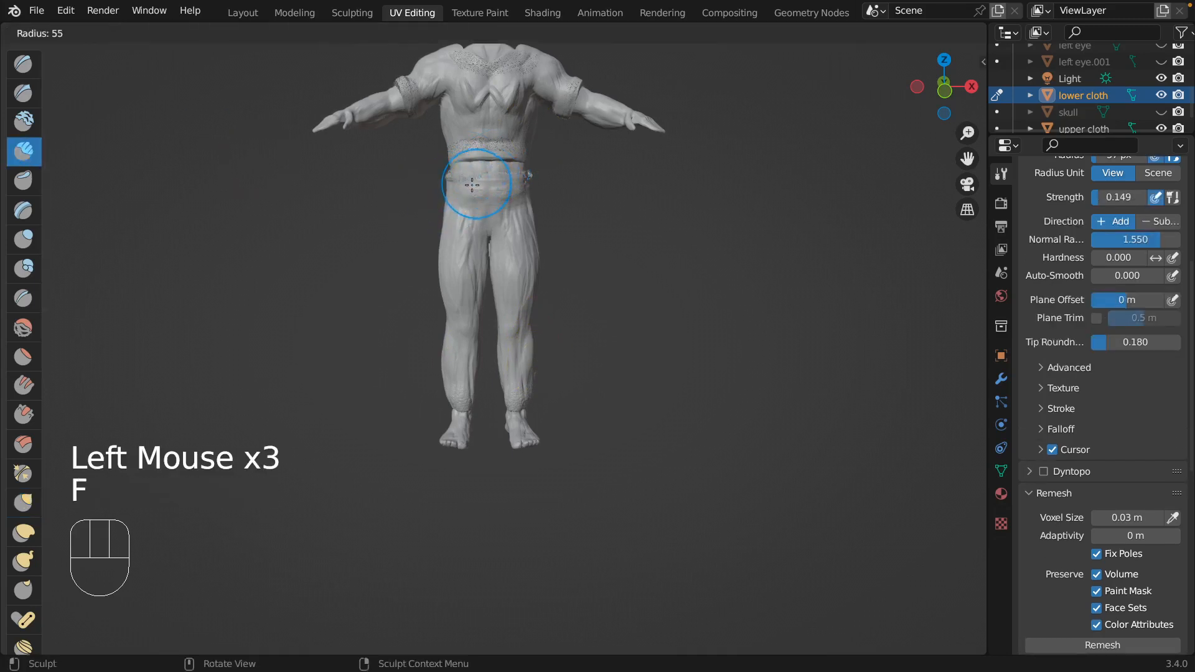
{"action": "left_click", "coordinate": [460, 163]}
{"action": "key", "text": "shift+f"}
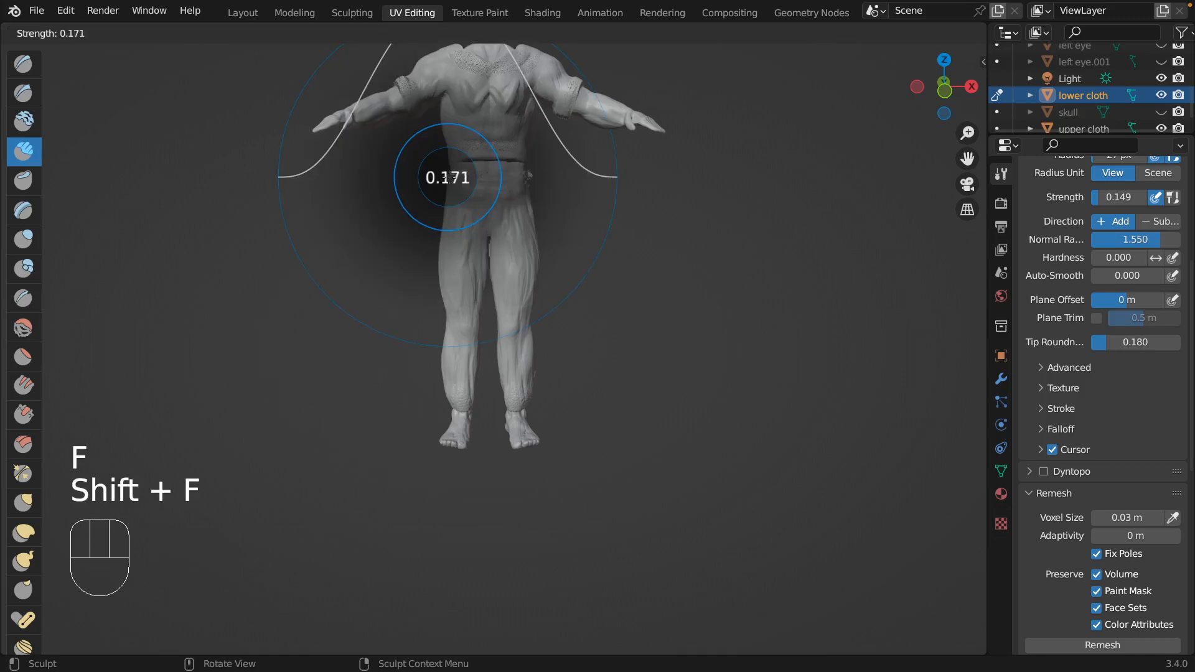
{"action": "left_click", "coordinate": [450, 176]}
Build up a raised belt-like band around the front and sides of the trouser waist with Clay Strips.
{"action": "middle_click_drag", "start_coordinate": [578, 167], "coordinate": [591, 204], "text": "shift"}
{"action": "mouse_move", "coordinate": [430, 222]}
{"action": "left_mouse_down"}
{"action": "mouse_move", "coordinate": [361, 226]}
{"action": "mouse_move", "coordinate": [443, 229]}
{"action": "mouse_move", "coordinate": [403, 229]}
{"action": "left_mouse_up"}
{"action": "middle_click_drag", "start_coordinate": [394, 208], "coordinate": [435, 219]}
{"action": "left_click_drag", "start_coordinate": [435, 219], "coordinate": [495, 219]}
{"action": "middle_click_drag", "start_coordinate": [500, 221], "coordinate": [477, 224]}
{"action": "left_click_drag", "start_coordinate": [430, 223], "coordinate": [438, 225]}
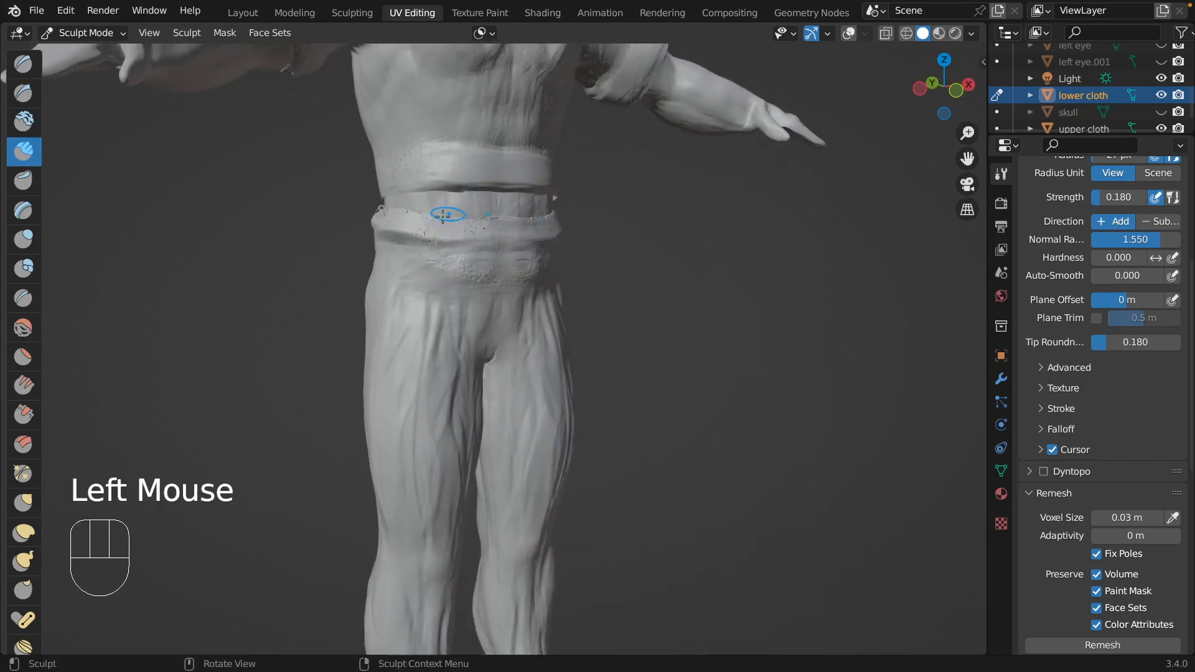
{"action": "middle_click_drag", "start_coordinate": [442, 216], "coordinate": [469, 219]}
{"action": "left_click_drag", "start_coordinate": [469, 218], "coordinate": [499, 225]}
{"action": "middle_click_drag", "start_coordinate": [453, 227], "coordinate": [498, 233]}
Continue the raised waistband around the back and hips of the trousers with Clay Strips.
{"action": "left_click_drag", "start_coordinate": [503, 227], "coordinate": [578, 226]}
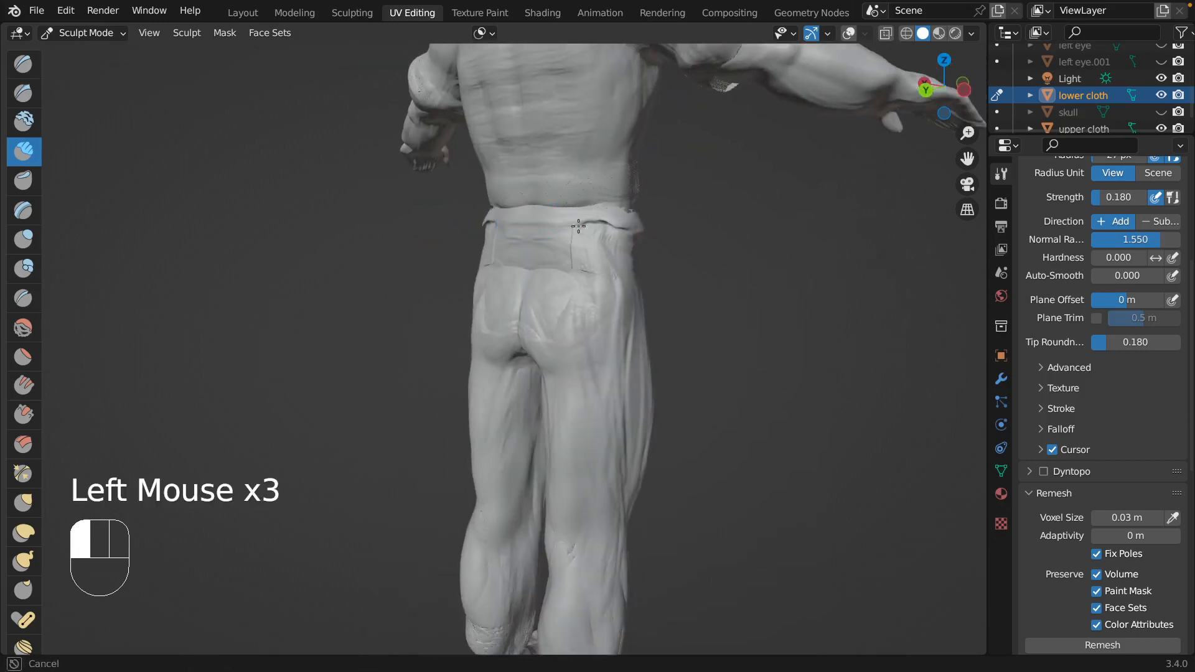
{"action": "middle_click_drag", "start_coordinate": [522, 229], "coordinate": [469, 222]}
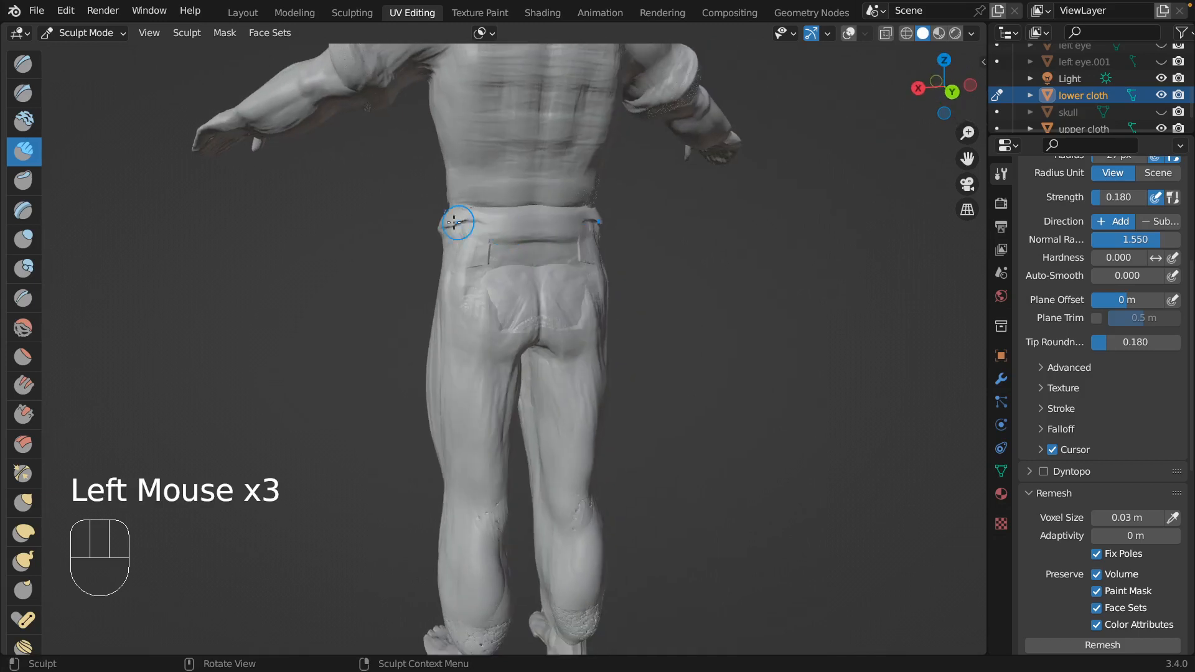
{"action": "left_click_drag", "start_coordinate": [470, 222], "coordinate": [476, 224]}
{"action": "middle_click_drag", "start_coordinate": [468, 214], "coordinate": [411, 232]}
{"action": "left_click", "coordinate": [408, 234]}
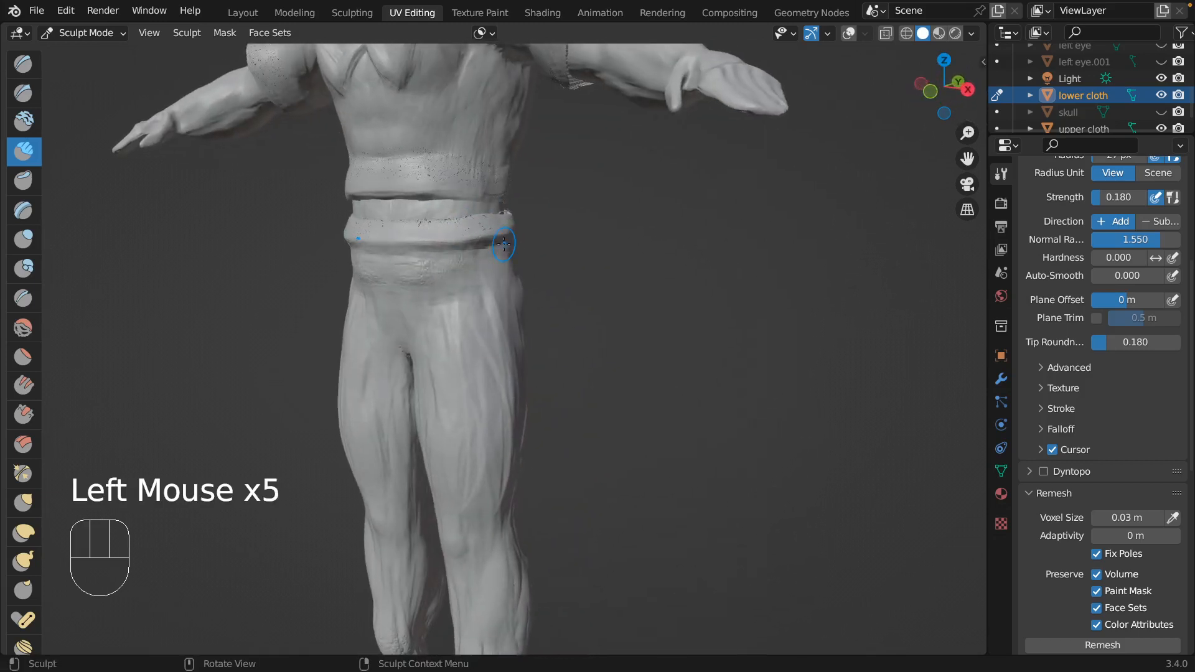
Thicken the lower edge and side ends of the front waistband with Clay Strips.
{"action": "middle_click_drag", "start_coordinate": [504, 244], "coordinate": [395, 237]}
{"action": "left_click_drag", "start_coordinate": [368, 257], "coordinate": [374, 249]}
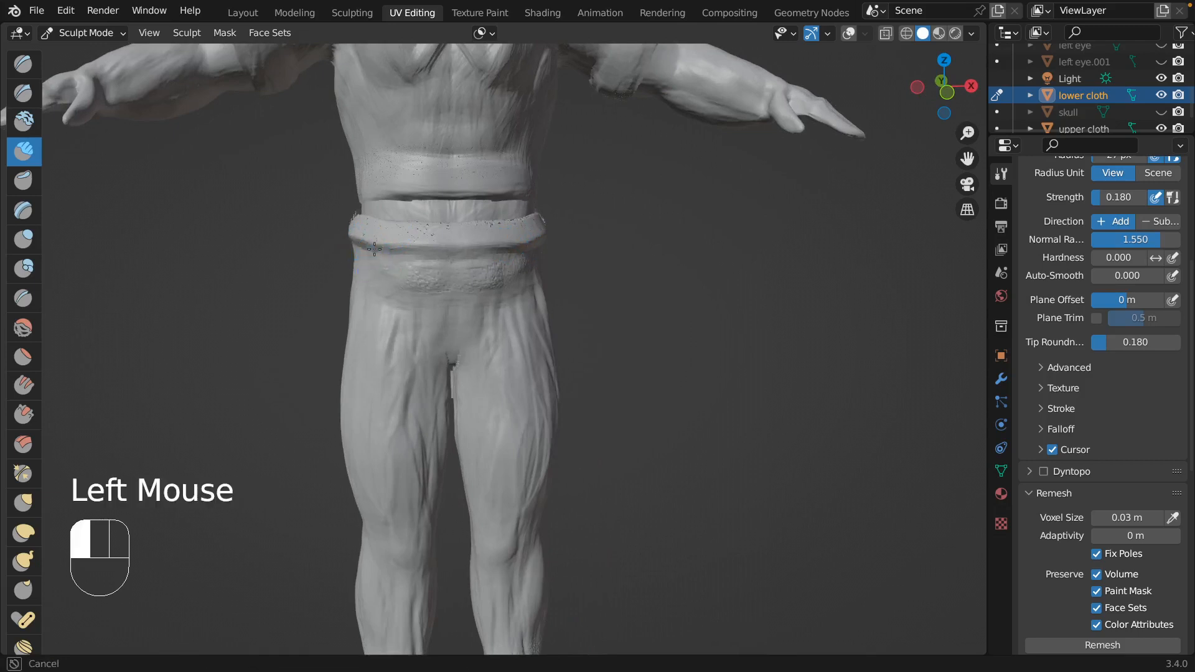
{"action": "left_click", "coordinate": [499, 219]}
{"action": "mouse_move", "coordinate": [472, 249]}
{"action": "left_mouse_down"}
{"action": "mouse_move", "coordinate": [492, 225]}
{"action": "mouse_move", "coordinate": [536, 224]}
{"action": "left_mouse_up"}
{"action": "middle_click_drag", "start_coordinate": [539, 225], "coordinate": [498, 221]}
{"action": "mouse_move", "coordinate": [498, 227]}
{"action": "left_mouse_down"}
{"action": "mouse_move", "coordinate": [478, 214]}
{"action": "mouse_move", "coordinate": [506, 217]}
{"action": "mouse_move", "coordinate": [470, 216]}
{"action": "left_mouse_up"}
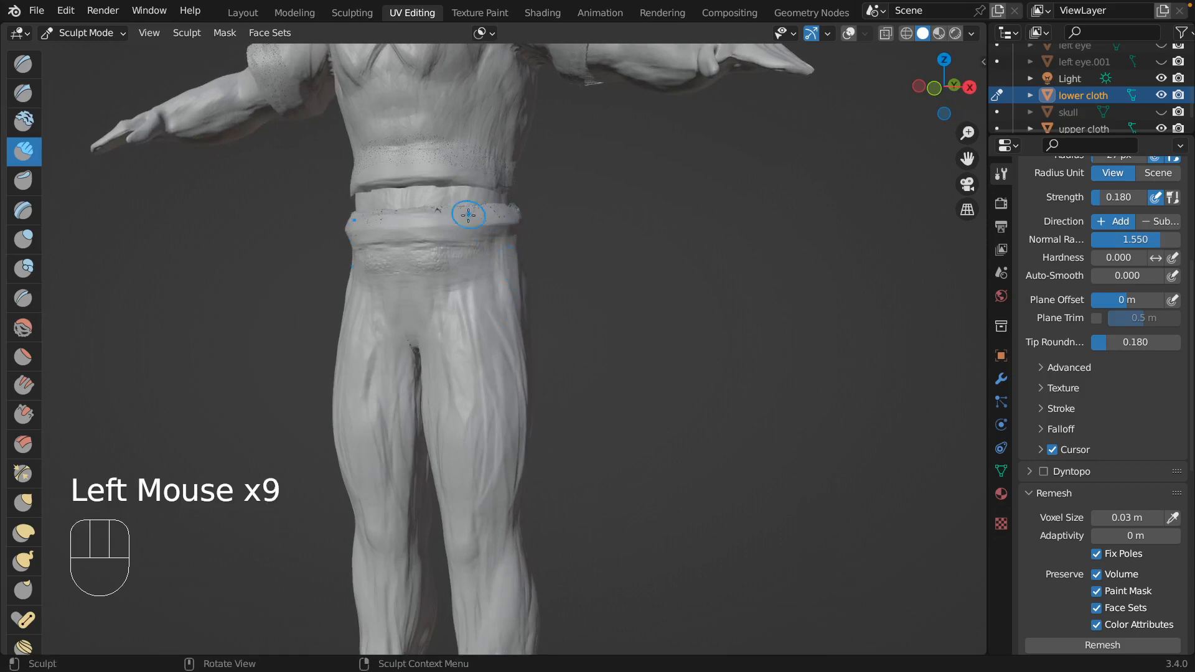
Fill in the middle and upper edge of the front waistband with more Clay Strips strokes.
{"action": "middle_click_drag", "start_coordinate": [467, 216], "coordinate": [511, 242]}
{"action": "left_click_drag", "start_coordinate": [484, 247], "coordinate": [405, 225]}
{"action": "left_click_drag", "start_coordinate": [412, 228], "coordinate": [427, 222]}
{"action": "left_click_drag", "start_coordinate": [430, 223], "coordinate": [447, 218]}
{"action": "left_click_drag", "start_coordinate": [435, 221], "coordinate": [448, 218]}
{"action": "mouse_move", "coordinate": [496, 215]}
{"action": "middle_mouse_down"}
{"action": "mouse_move", "coordinate": [513, 217]}
{"action": "mouse_move", "coordinate": [504, 219]}
{"action": "middle_mouse_up"}
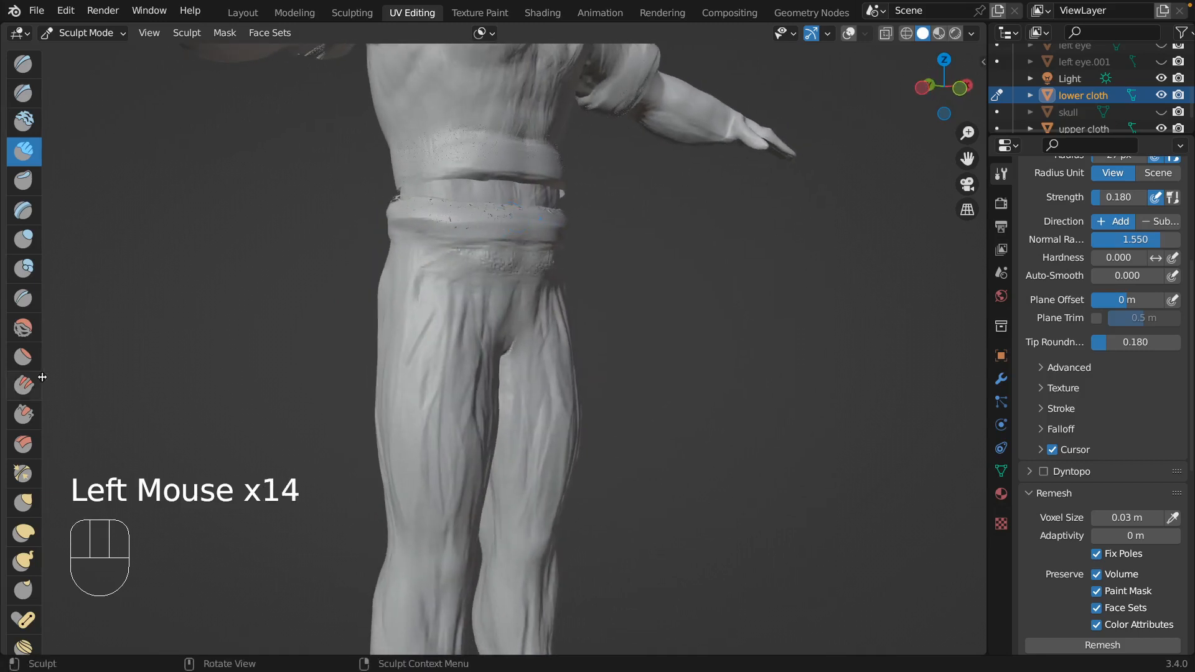
{"action": "left_click", "coordinate": [23, 328]}
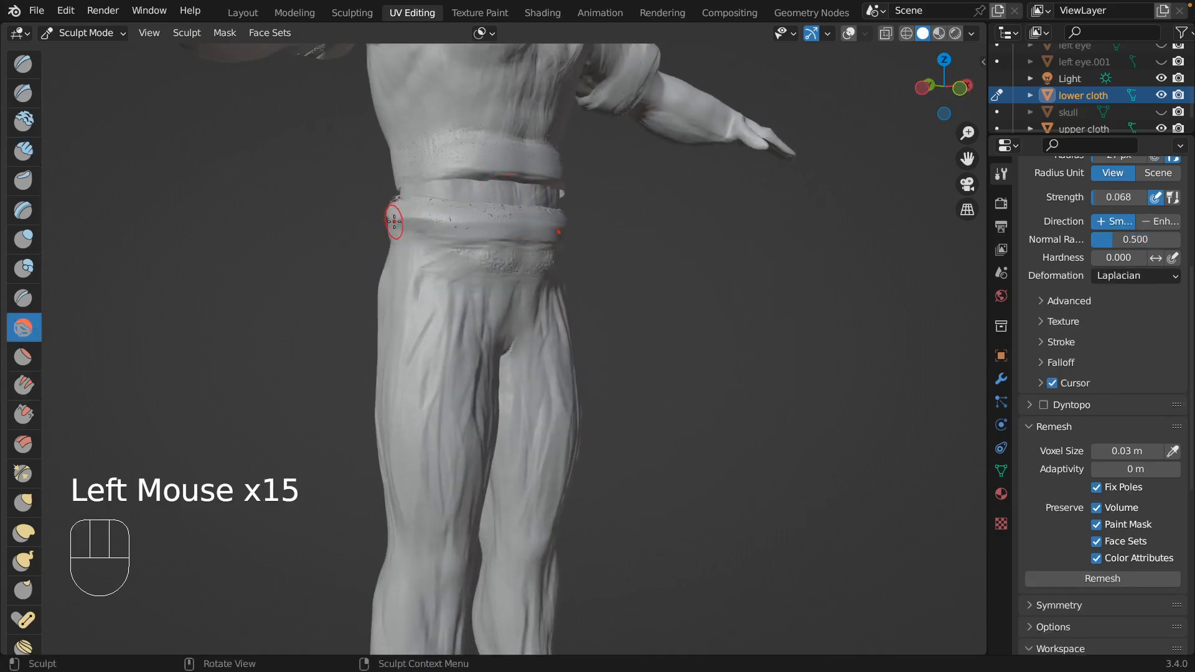
{"action": "key", "text": "f"}
{"action": "left_click", "coordinate": [32, 489]}
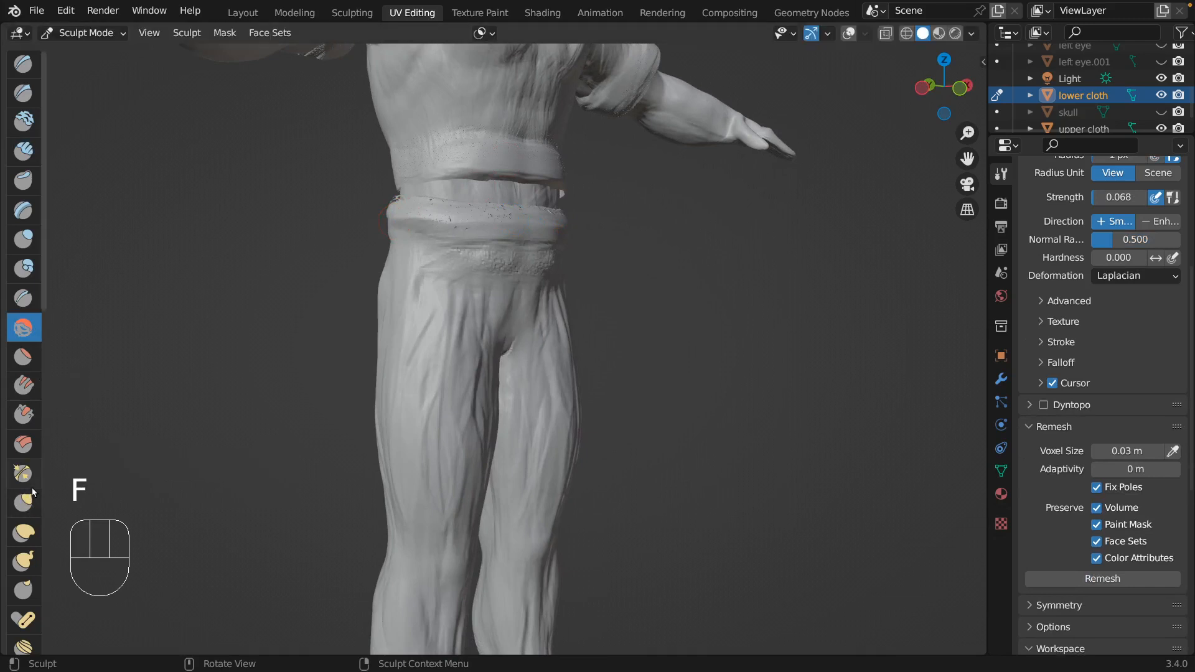
Return to the Grab brush with a larger radius and reshape the side and front of the waistband.
{"action": "left_click", "coordinate": [23, 503]}
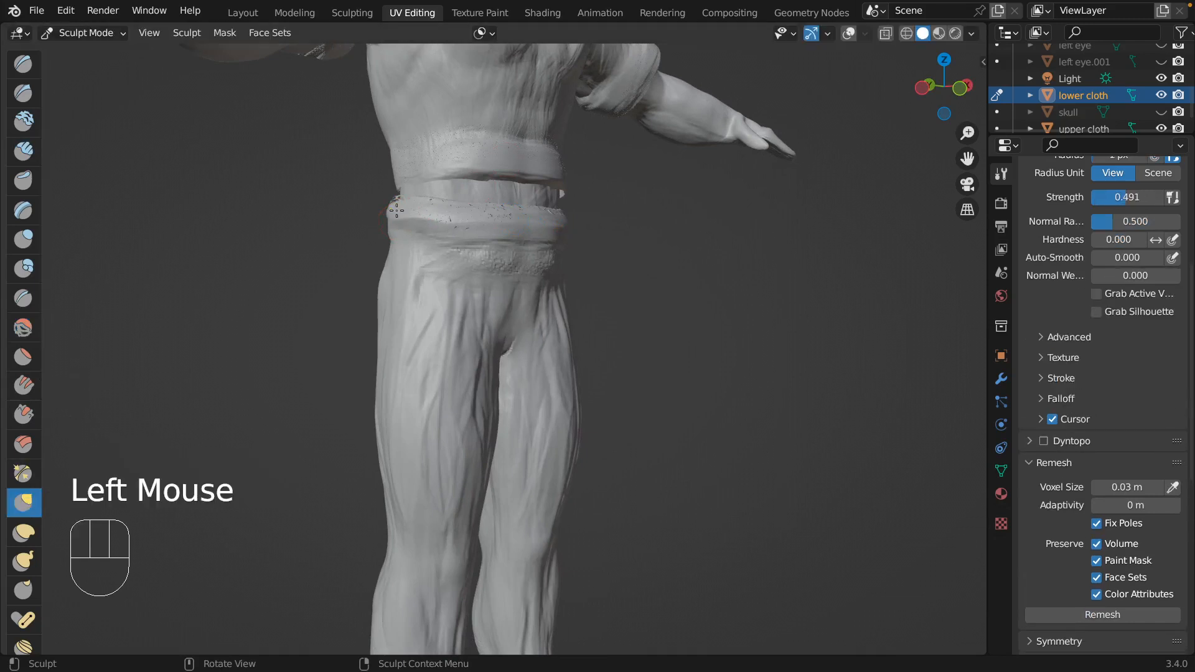
{"action": "key", "text": "f"}
{"action": "left_click", "coordinate": [431, 161]}
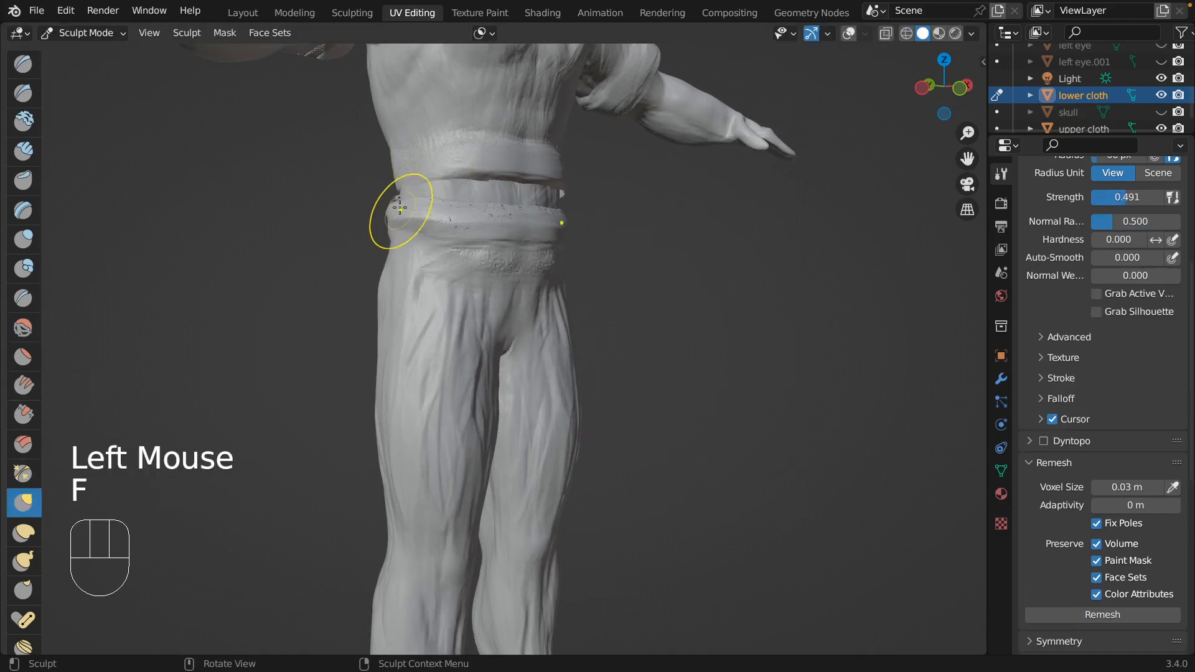
{"action": "left_click_drag", "start_coordinate": [396, 210], "coordinate": [416, 217]}
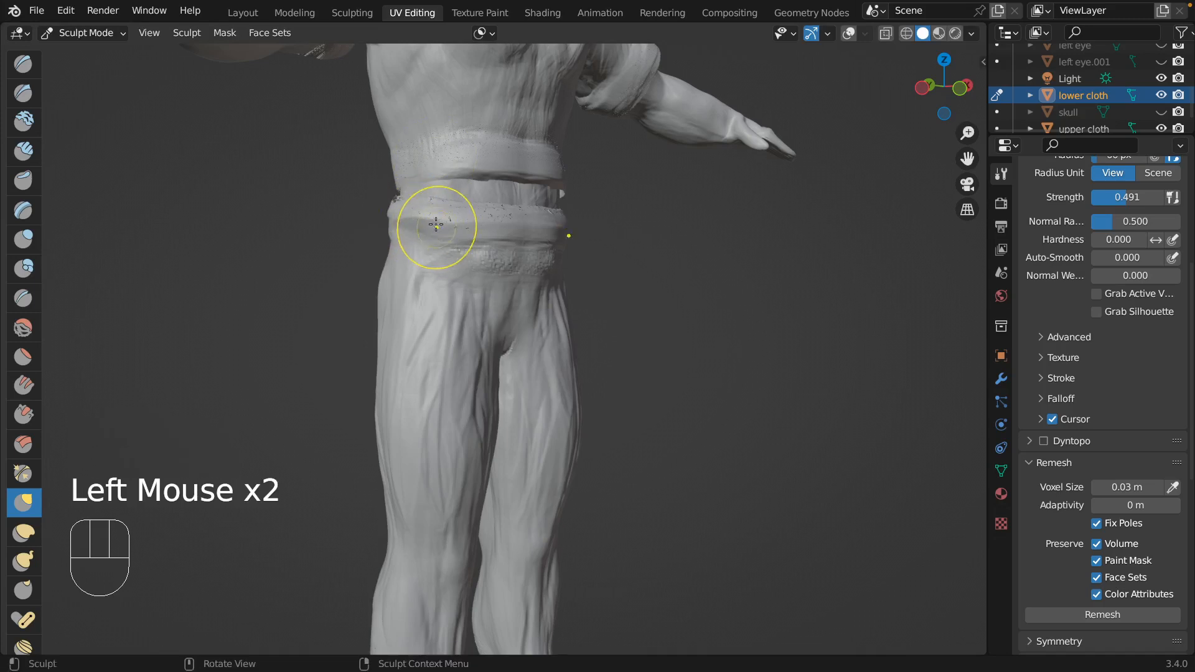
{"action": "middle_click_drag", "start_coordinate": [459, 221], "coordinate": [450, 224]}
{"action": "mouse_move", "coordinate": [428, 234]}
{"action": "left_mouse_down"}
{"action": "mouse_move", "coordinate": [416, 233]}
{"action": "mouse_move", "coordinate": [453, 233]}
{"action": "left_mouse_up"}
{"action": "mouse_move", "coordinate": [453, 233]}
{"action": "left_mouse_down"}
{"action": "mouse_move", "coordinate": [480, 237]}
{"action": "mouse_move", "coordinate": [427, 227]}
{"action": "left_mouse_up"}
Grab the waistband's front and both side ends to even out its contour around the waist.
{"action": "left_click_drag", "start_coordinate": [546, 230], "coordinate": [551, 225]}
{"action": "middle_click_drag", "start_coordinate": [552, 225], "coordinate": [502, 225]}
{"action": "left_click_drag", "start_coordinate": [502, 225], "coordinate": [513, 222]}
{"action": "left_click_drag", "start_coordinate": [515, 222], "coordinate": [518, 221]}
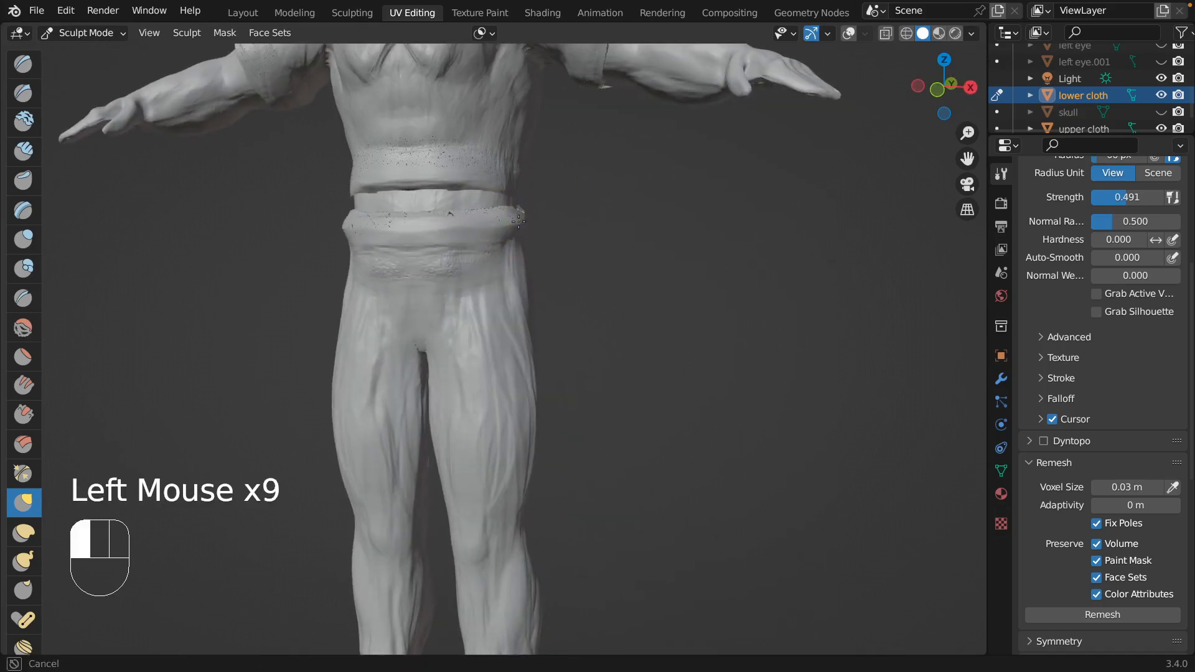
{"action": "middle_click_drag", "start_coordinate": [368, 225], "coordinate": [374, 226]}
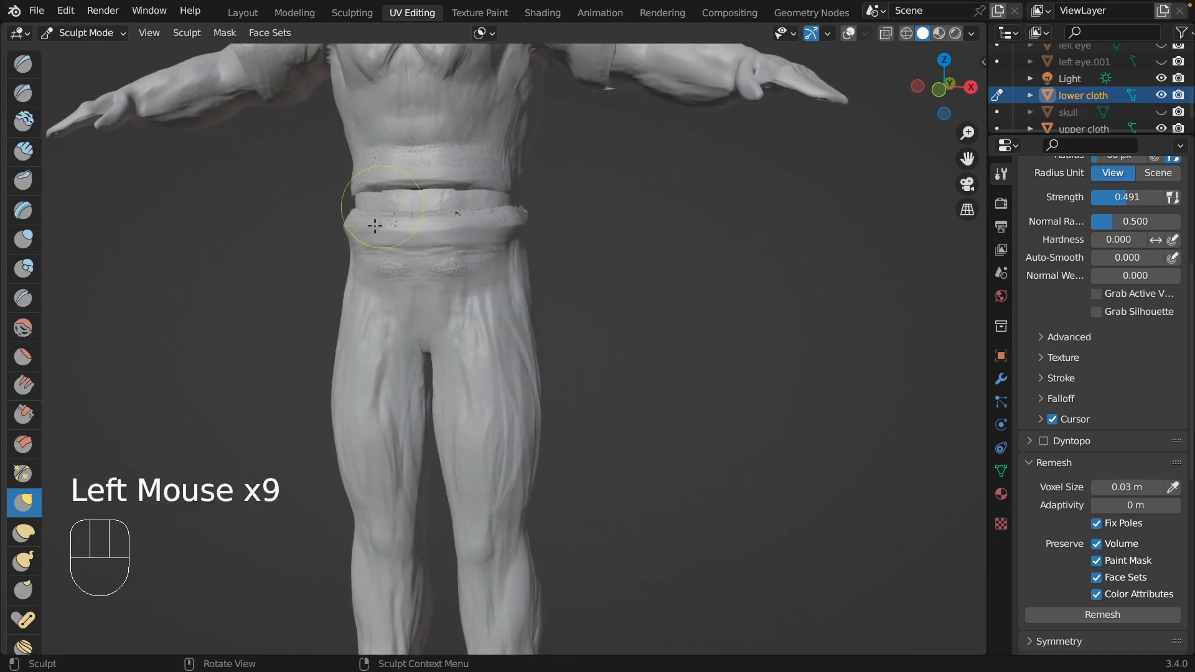
{"action": "mouse_move", "coordinate": [353, 224]}
{"action": "left_mouse_down"}
{"action": "mouse_move", "coordinate": [359, 212]}
{"action": "mouse_move", "coordinate": [517, 213]}
{"action": "left_mouse_up"}
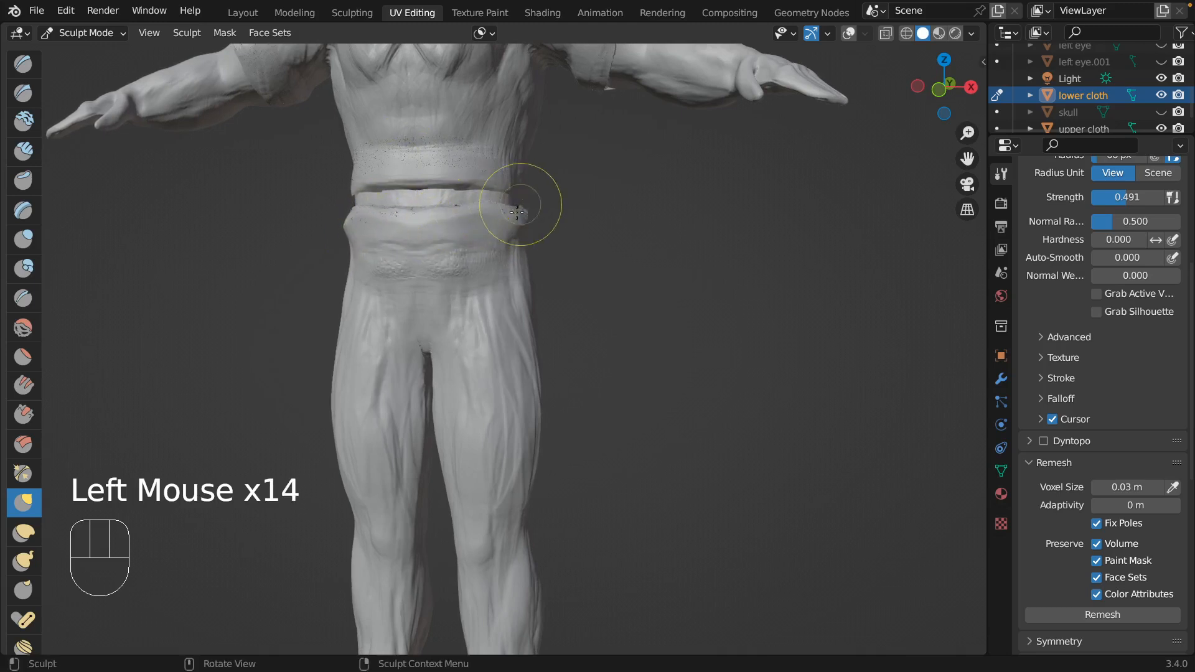
Enlarge the Grab brush to span the waist and shift the front and back of the waistband into place.
{"action": "key", "text": "f"}
{"action": "left_click", "coordinate": [499, 161]}
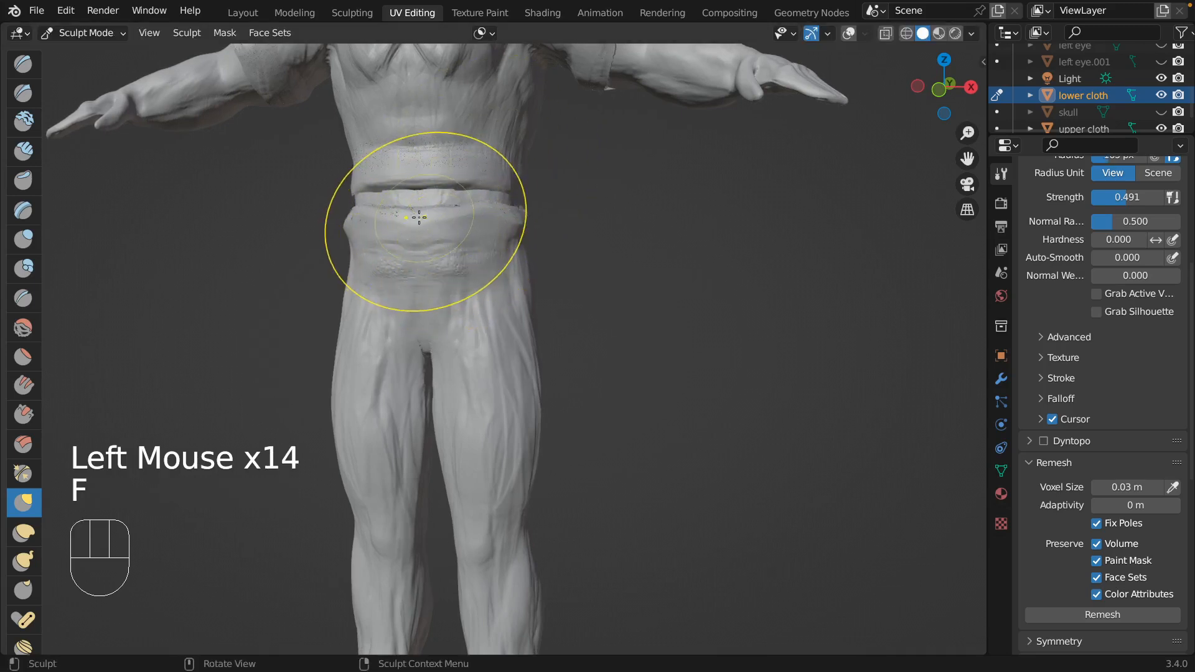
{"action": "left_click_drag", "start_coordinate": [415, 212], "coordinate": [416, 193]}
{"action": "middle_click_drag", "start_coordinate": [398, 196], "coordinate": [483, 226]}
{"action": "mouse_move", "coordinate": [484, 225]}
{"action": "left_mouse_down"}
{"action": "mouse_move", "coordinate": [490, 204]}
{"action": "mouse_move", "coordinate": [552, 209]}
{"action": "left_mouse_up"}
{"action": "mouse_move", "coordinate": [552, 209]}
{"action": "middle_mouse_down"}
{"action": "mouse_move", "coordinate": [647, 211]}
{"action": "mouse_move", "coordinate": [537, 220]}
{"action": "middle_mouse_up"}
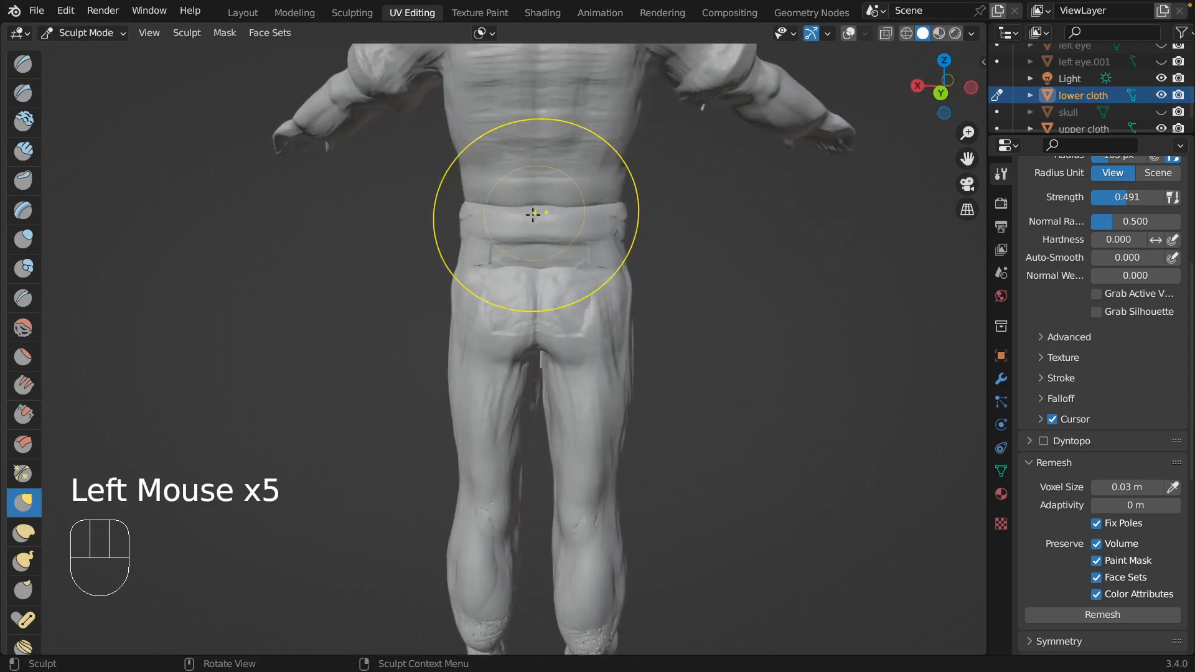
Grab the back of the trousers' waistband to refine its contour.
{"action": "left_click_drag", "start_coordinate": [536, 220], "coordinate": [541, 218]}
{"action": "mouse_move", "coordinate": [541, 219]}
{"action": "middle_mouse_down"}
{"action": "mouse_move", "coordinate": [488, 233]}
{"action": "mouse_move", "coordinate": [487, 214]}
{"action": "mouse_move", "coordinate": [403, 216]}
{"action": "mouse_move", "coordinate": [403, 237]}
{"action": "mouse_move", "coordinate": [411, 206]}
{"action": "middle_mouse_up"}
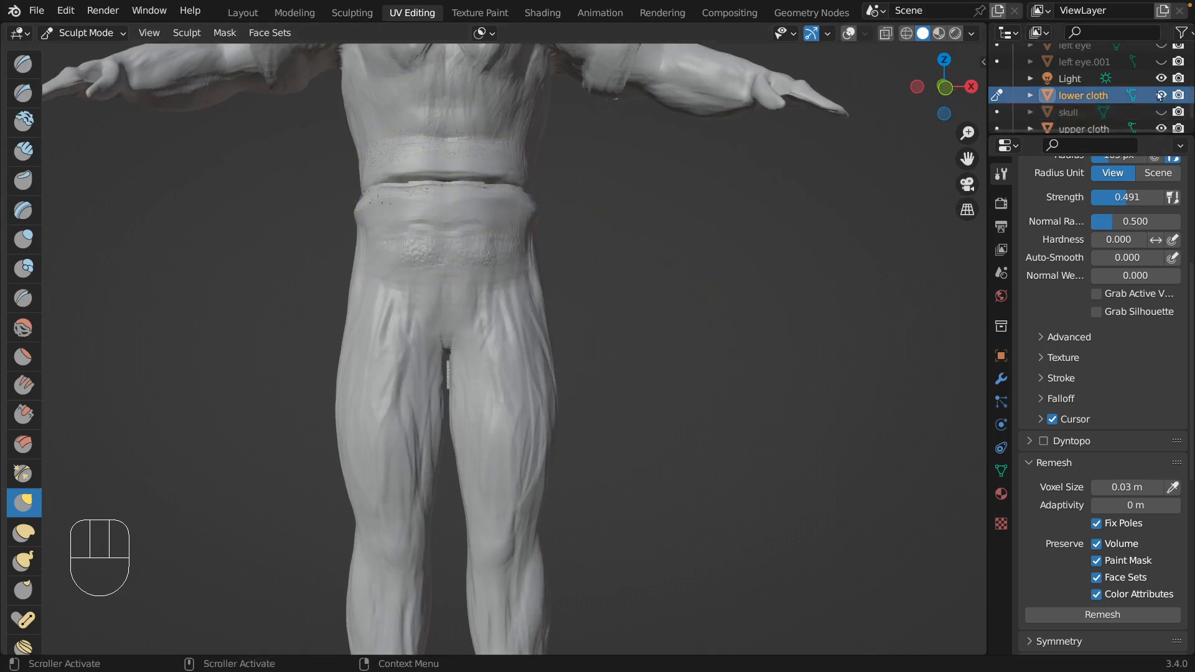
{"action": "left_click", "coordinate": [1078, 126]}
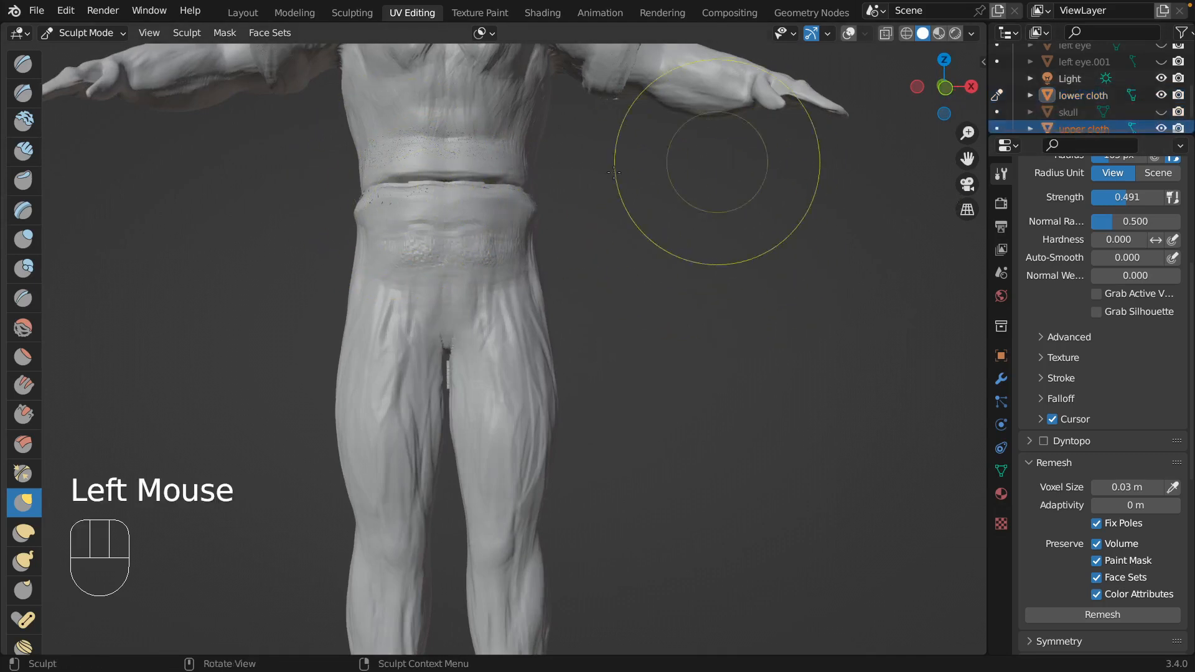
{"action": "middle_click_drag", "start_coordinate": [534, 146], "coordinate": [509, 293], "text": "shift"}
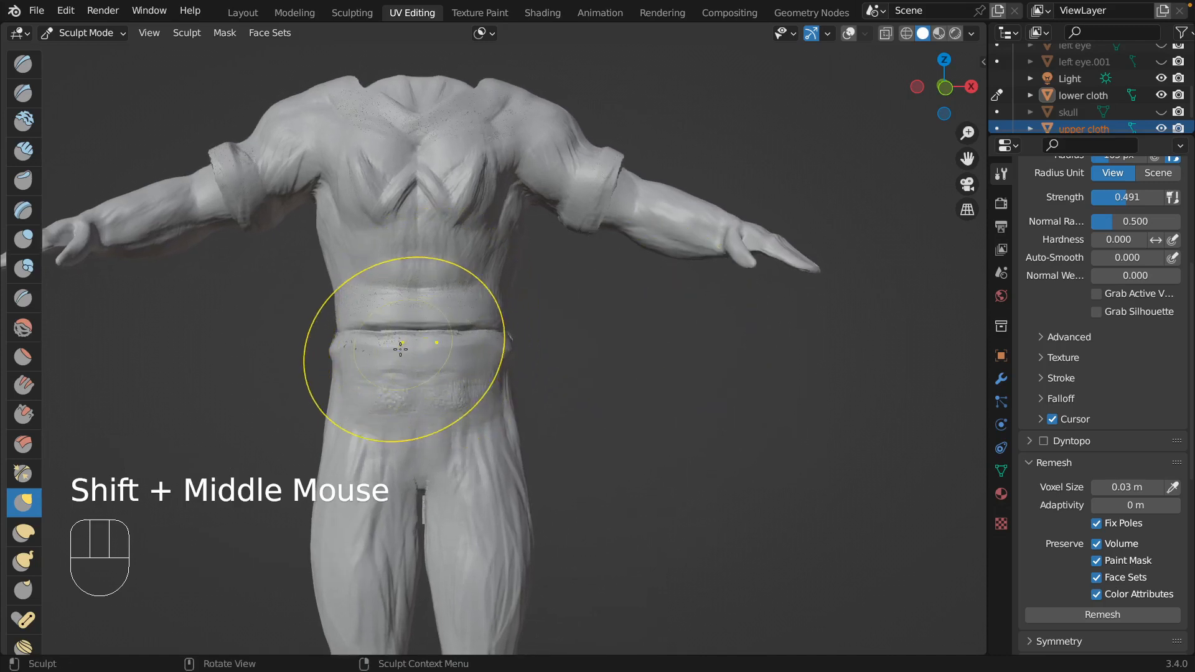
{"action": "left_click_drag", "start_coordinate": [506, 296], "coordinate": [492, 310]}
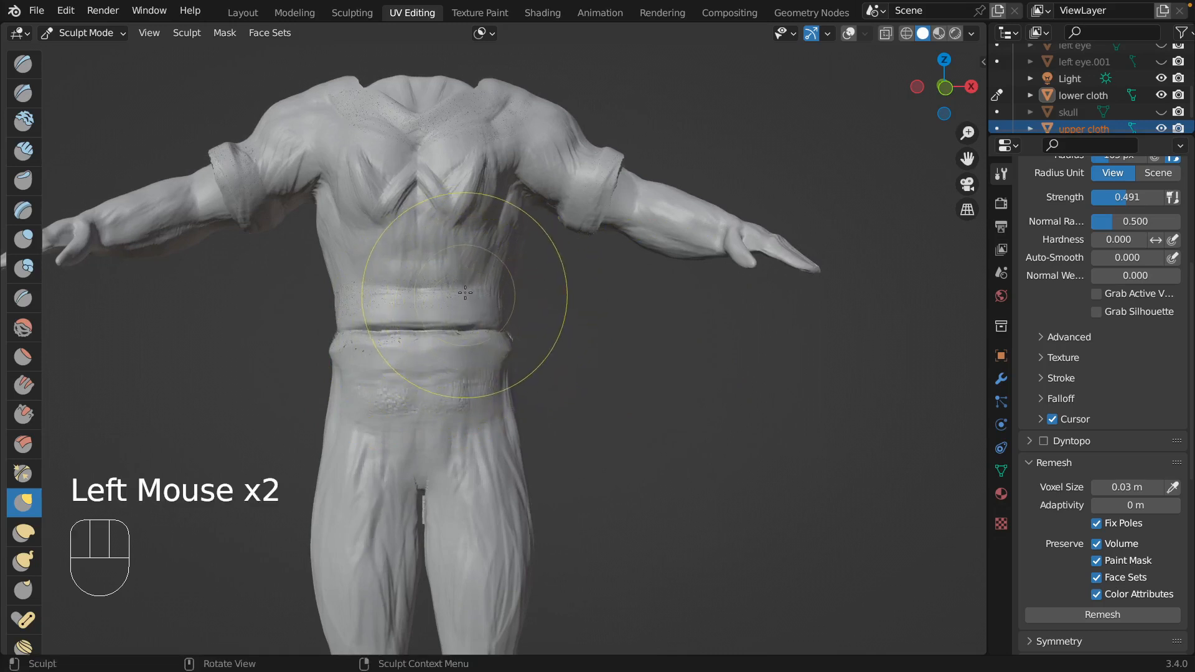
{"action": "left_click", "coordinate": [1083, 95]}
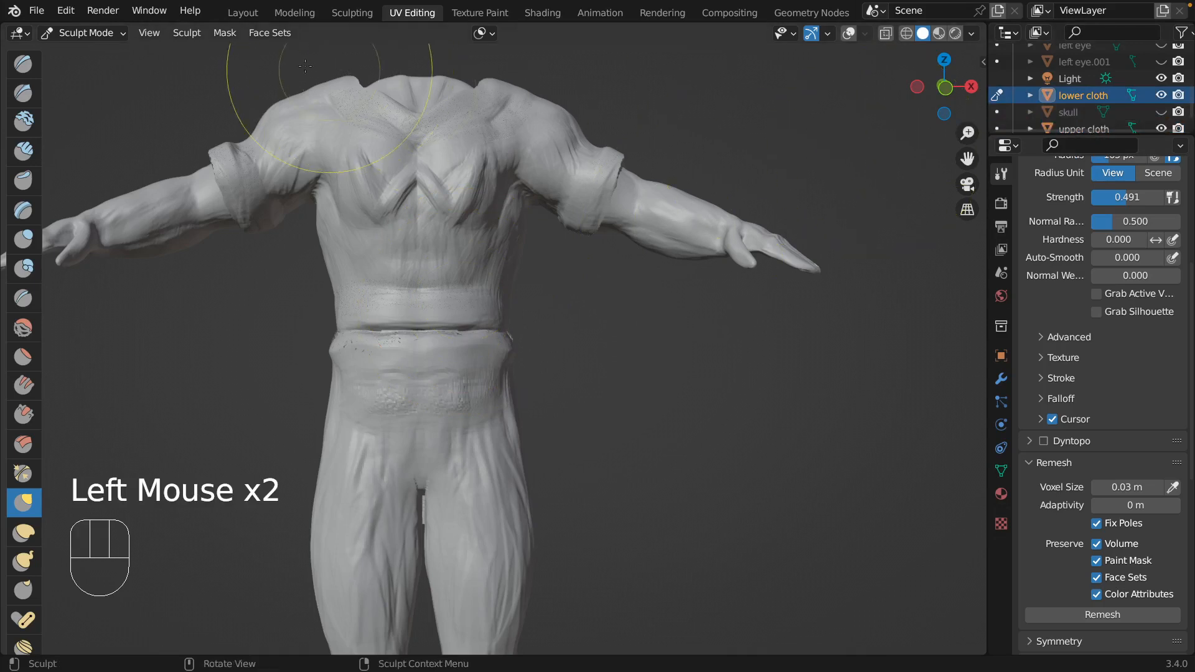
Switch to Object Mode and scale the lower cloth uniformly down to about 0.987.
{"action": "left_click", "coordinate": [109, 31]}
{"action": "left_click", "coordinate": [106, 52]}
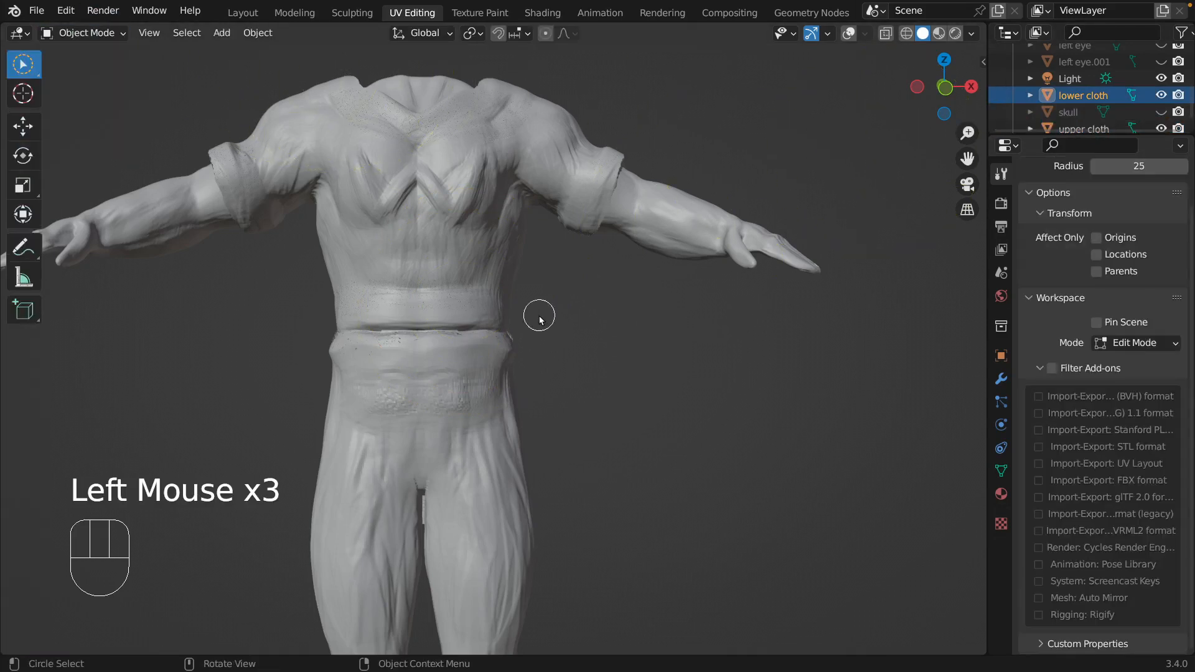
{"action": "left_click", "coordinate": [1088, 94]}
{"action": "key", "text": "s"}
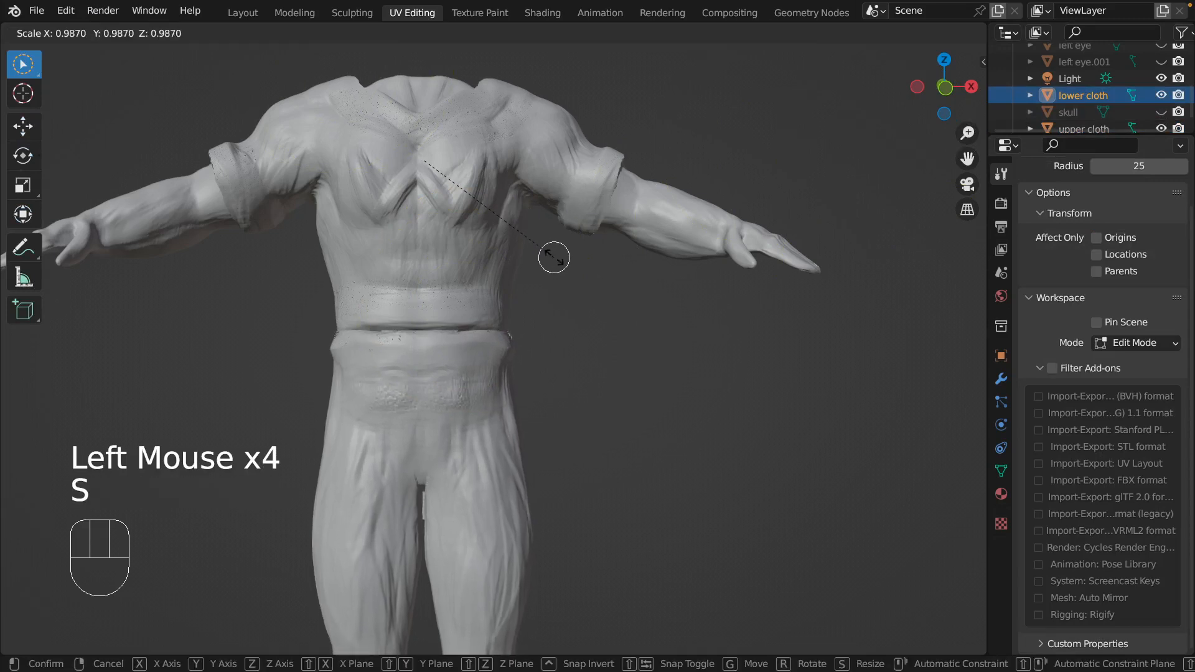
{"action": "left_click", "coordinate": [554, 261]}
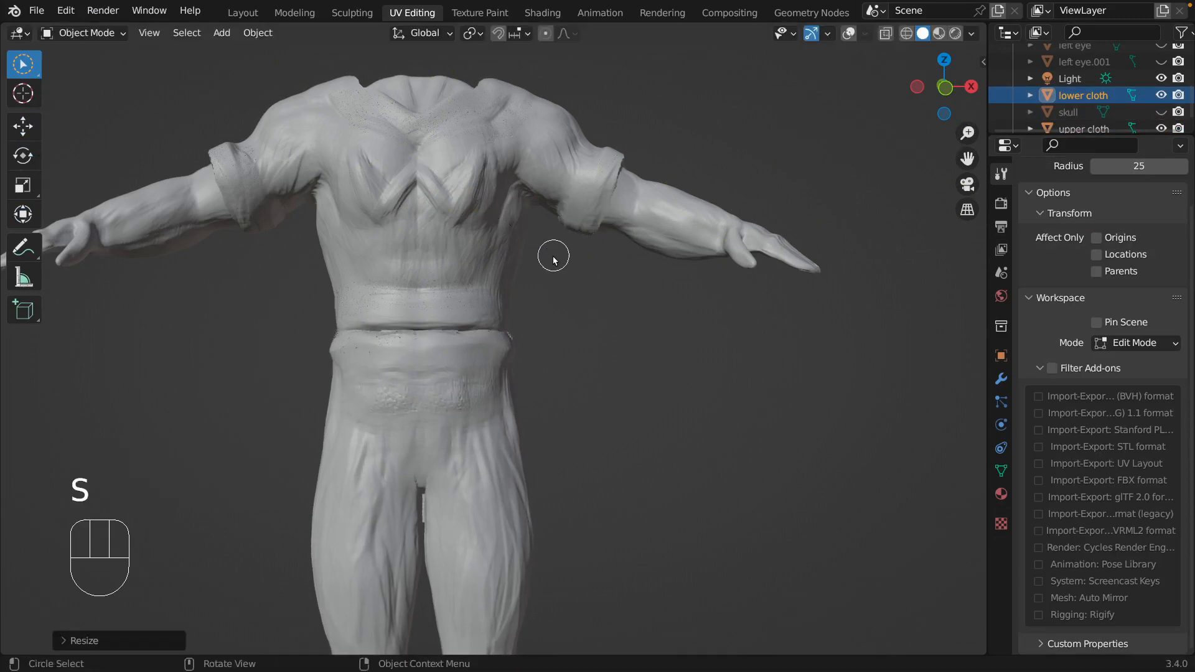
Select the upper cloth and scale it up uniformly to about 1.039.
{"action": "left_click", "coordinate": [1093, 125]}
{"action": "scroll", "coordinate": [1102, 111], "scroll_direction": "down", "scroll_amount": 1}
{"action": "left_click", "coordinate": [1085, 115]}
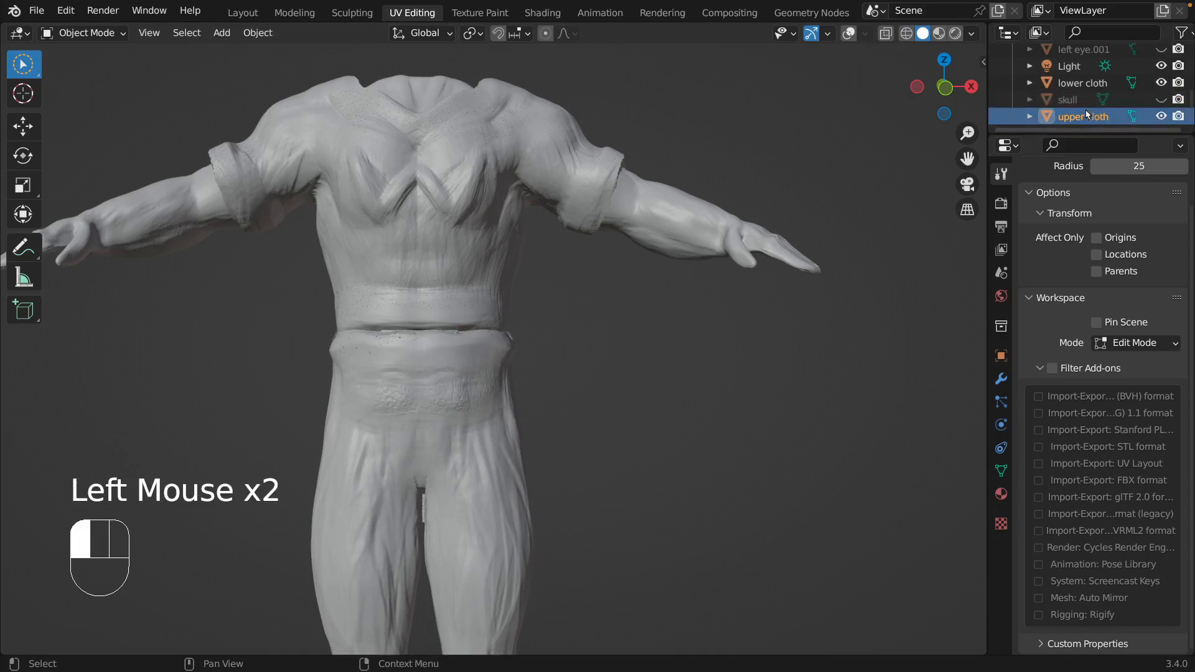
{"action": "left_click", "coordinate": [1085, 85]}
{"action": "left_click", "coordinate": [1084, 114]}
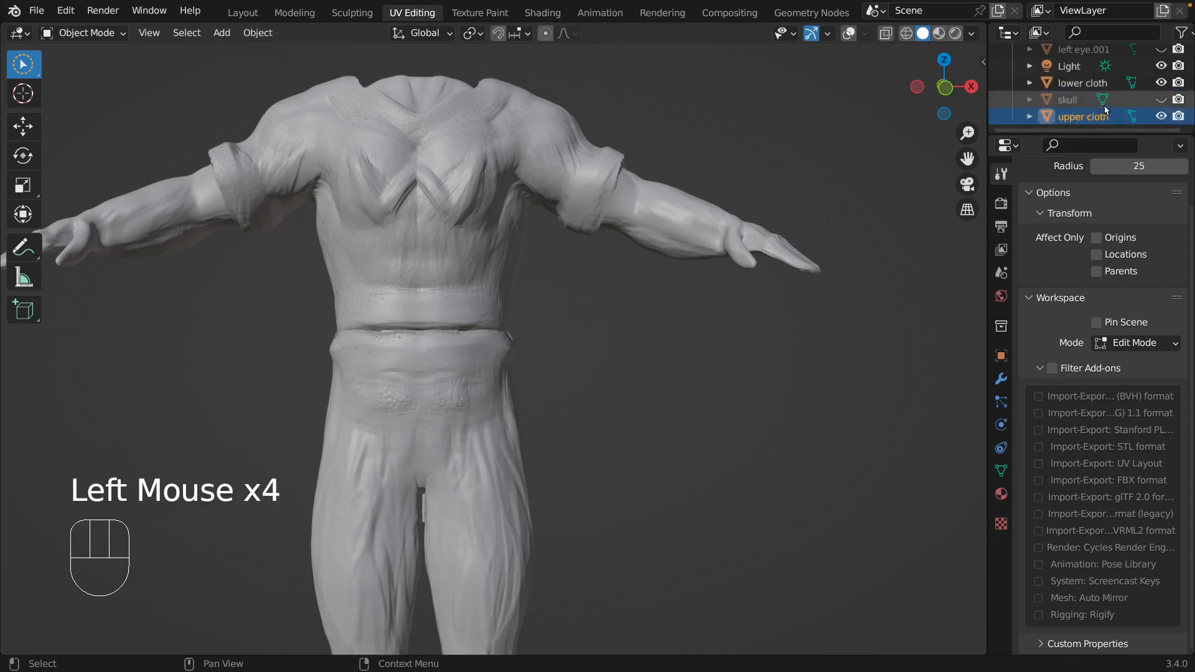
{"action": "key", "text": "s"}
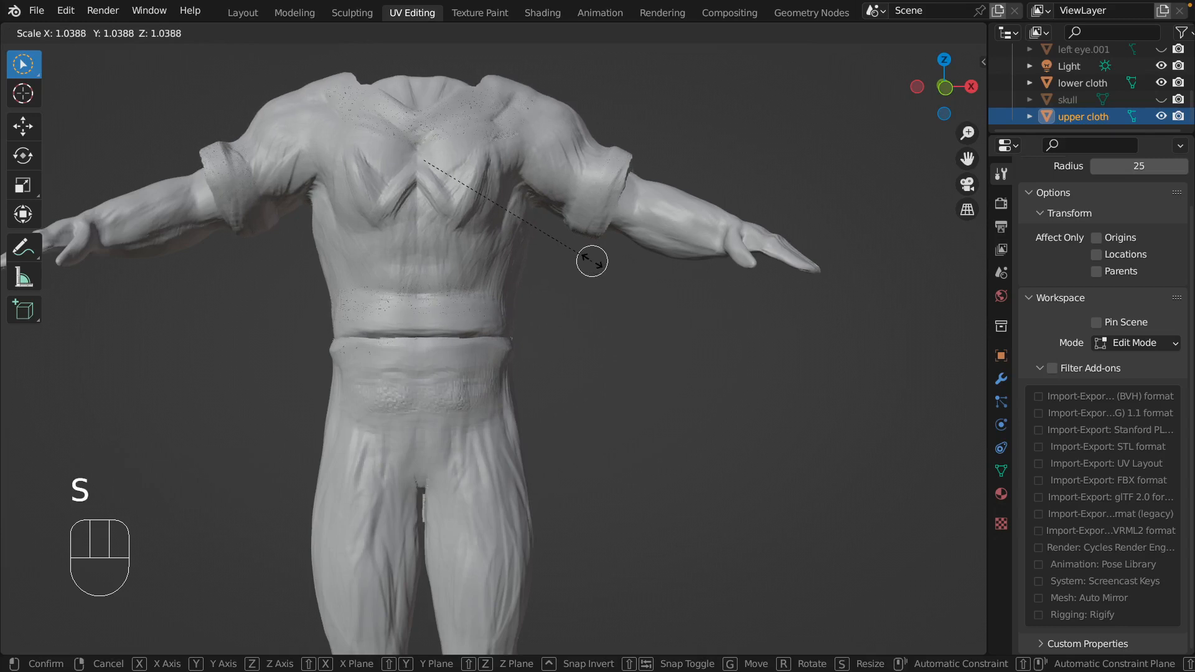
{"action": "left_click", "coordinate": [592, 261]}
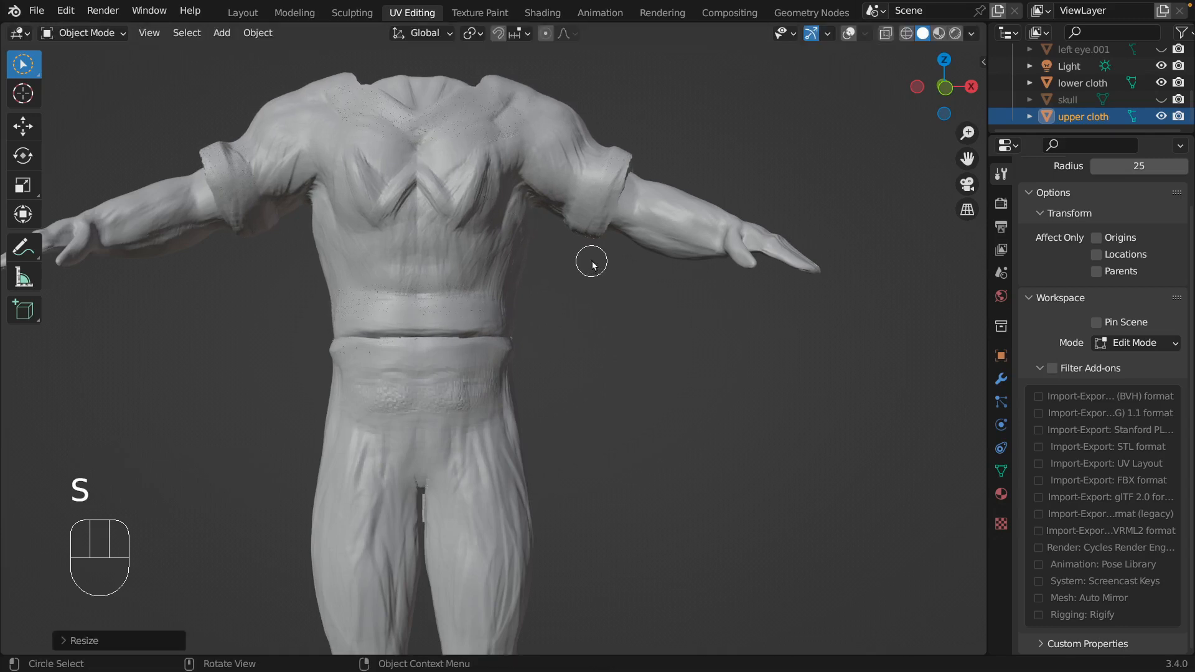
Return to Sculpt Mode on the upper cloth and use Grab to pull its front hem and side edges down and outward.
{"action": "left_click", "coordinate": [114, 37]}
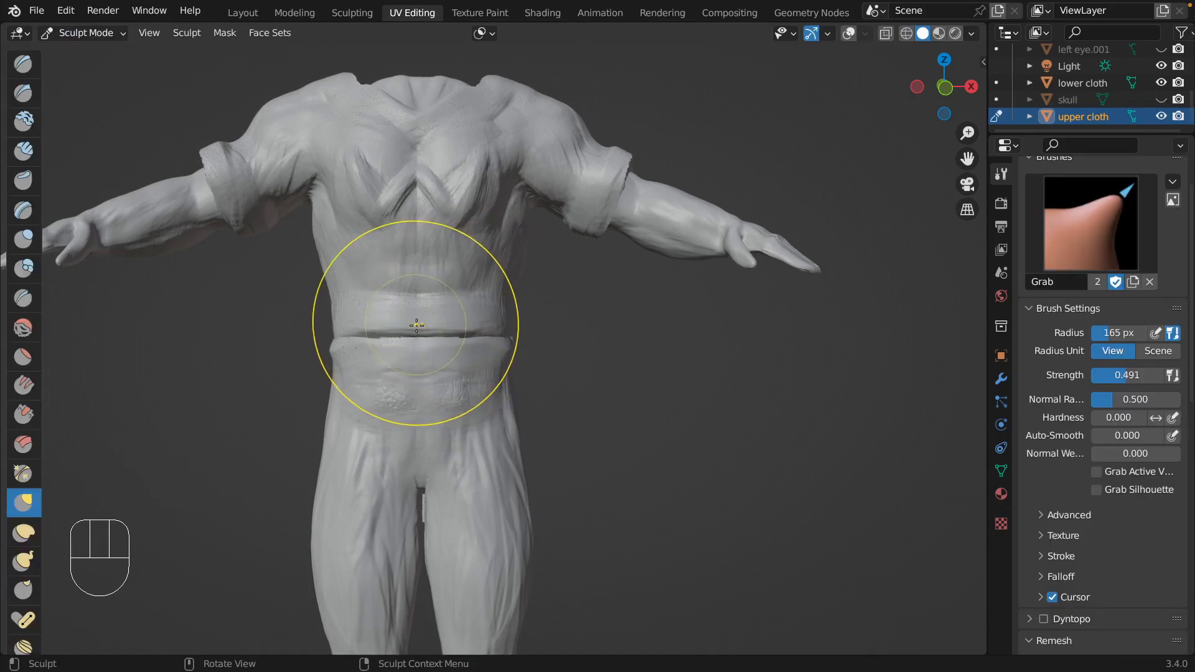
{"action": "left_click_drag", "start_coordinate": [416, 325], "coordinate": [416, 340]}
{"action": "left_click_drag", "start_coordinate": [347, 325], "coordinate": [341, 339]}
{"action": "left_click_drag", "start_coordinate": [510, 323], "coordinate": [514, 322]}
{"action": "left_click_drag", "start_coordinate": [513, 321], "coordinate": [515, 322]}
{"action": "mouse_move", "coordinate": [521, 321]}
{"action": "left_mouse_down"}
{"action": "mouse_move", "coordinate": [461, 330]}
{"action": "mouse_move", "coordinate": [514, 321]}
{"action": "mouse_move", "coordinate": [656, 348]}
{"action": "left_mouse_up"}
Work around the torso with the Grab brush, pulling the shirt hem down over the waistband.
{"action": "scroll", "coordinate": [520, 315], "scroll_direction": "right", "scroll_amount": 5}
{"action": "scroll", "coordinate": [478, 322], "scroll_direction": "right", "scroll_amount": 5}
{"action": "scroll", "coordinate": [506, 309], "scroll_direction": "right", "scroll_amount": 10}
{"action": "scroll", "coordinate": [518, 315], "scroll_direction": "right", "scroll_amount": 5}
{"action": "scroll", "coordinate": [518, 316], "scroll_direction": "right", "scroll_amount": 5}
{"action": "scroll", "coordinate": [662, 320], "scroll_direction": "right", "scroll_amount": 10}
{"action": "scroll", "coordinate": [663, 319], "scroll_direction": "right", "scroll_amount": 10}
{"action": "mouse_move", "coordinate": [390, 343]}
{"action": "left_mouse_down"}
{"action": "mouse_move", "coordinate": [422, 320]}
{"action": "mouse_move", "coordinate": [362, 341]}
{"action": "left_mouse_up"}
{"action": "scroll", "coordinate": [395, 344], "scroll_direction": "right", "scroll_amount": 10}
{"action": "left_click_drag", "start_coordinate": [362, 341], "coordinate": [363, 341]}
{"action": "scroll", "coordinate": [376, 324], "scroll_direction": "left", "scroll_amount": 3}
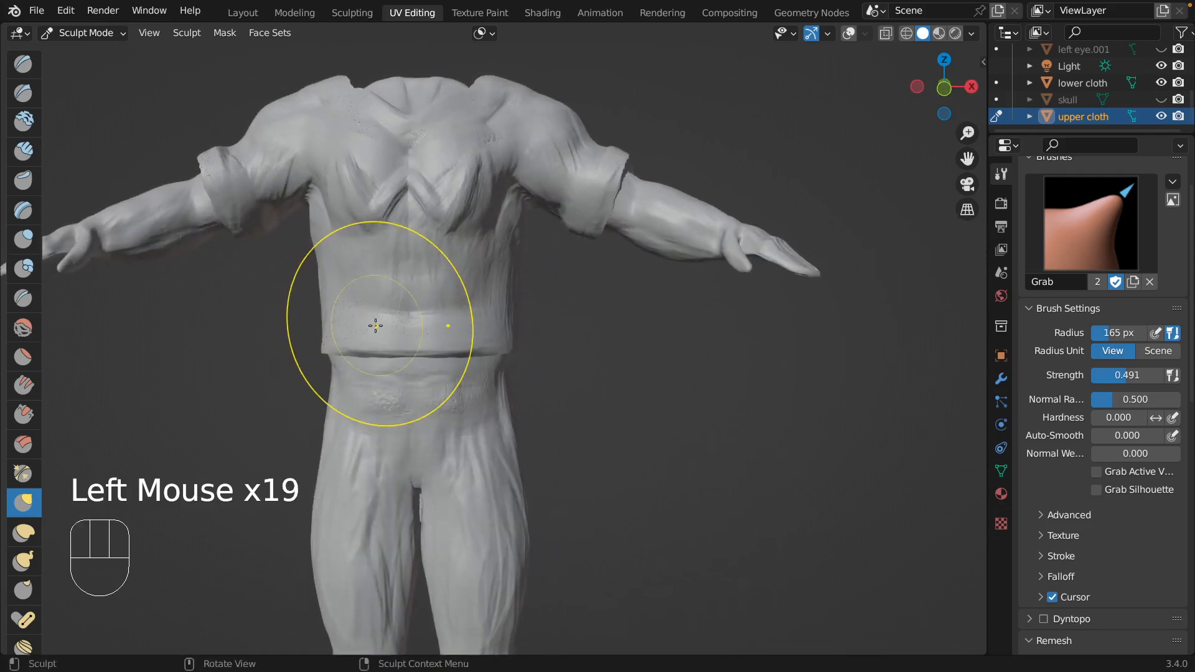
Turn off X mirroring for the upper cloth and grab both corners of its hem to level them.
{"action": "scroll", "coordinate": [1085, 509], "scroll_direction": "down", "scroll_amount": 3}
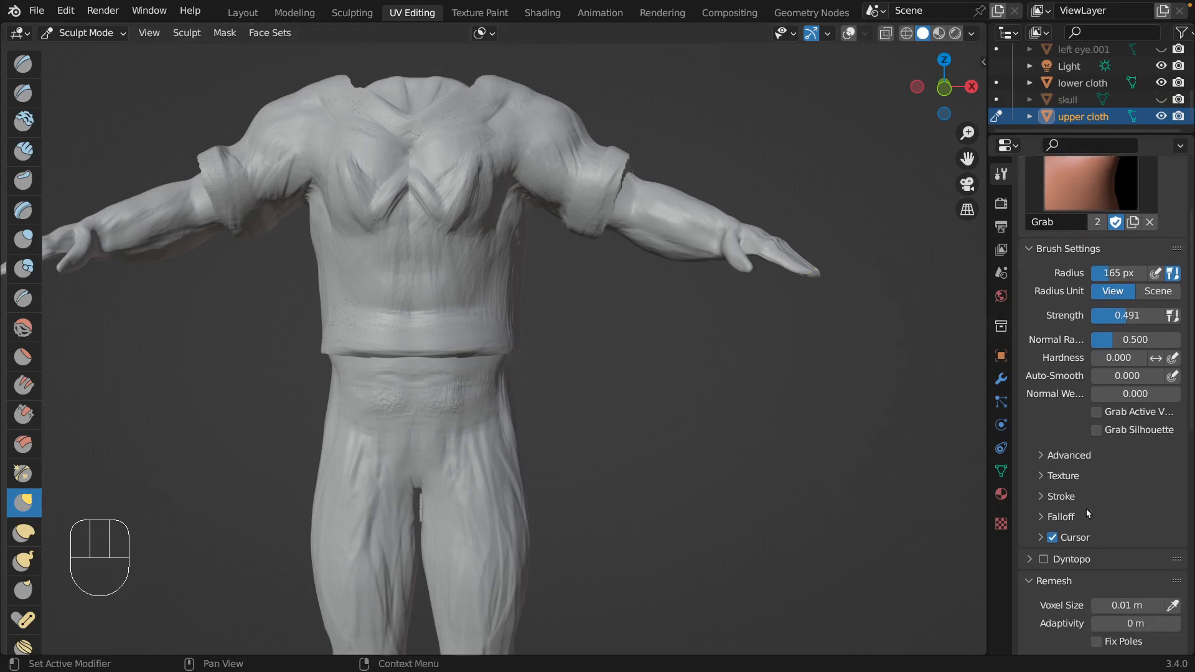
{"action": "scroll", "coordinate": [1045, 570], "scroll_direction": "down", "scroll_amount": 7}
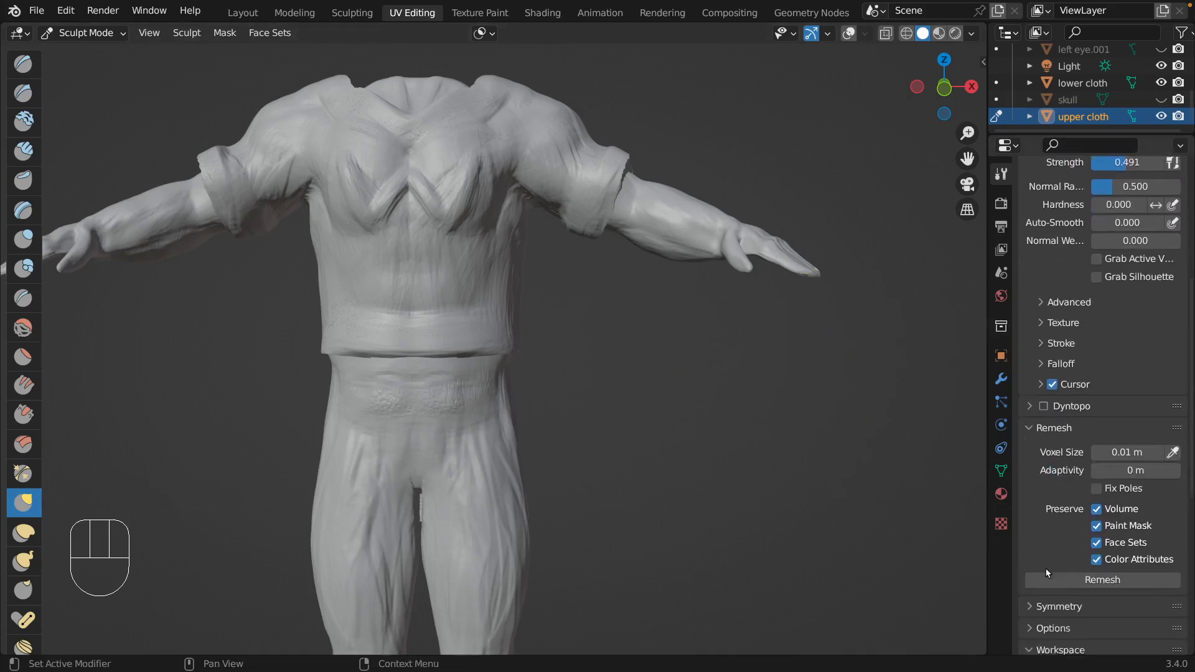
{"action": "left_click", "coordinate": [1039, 567]}
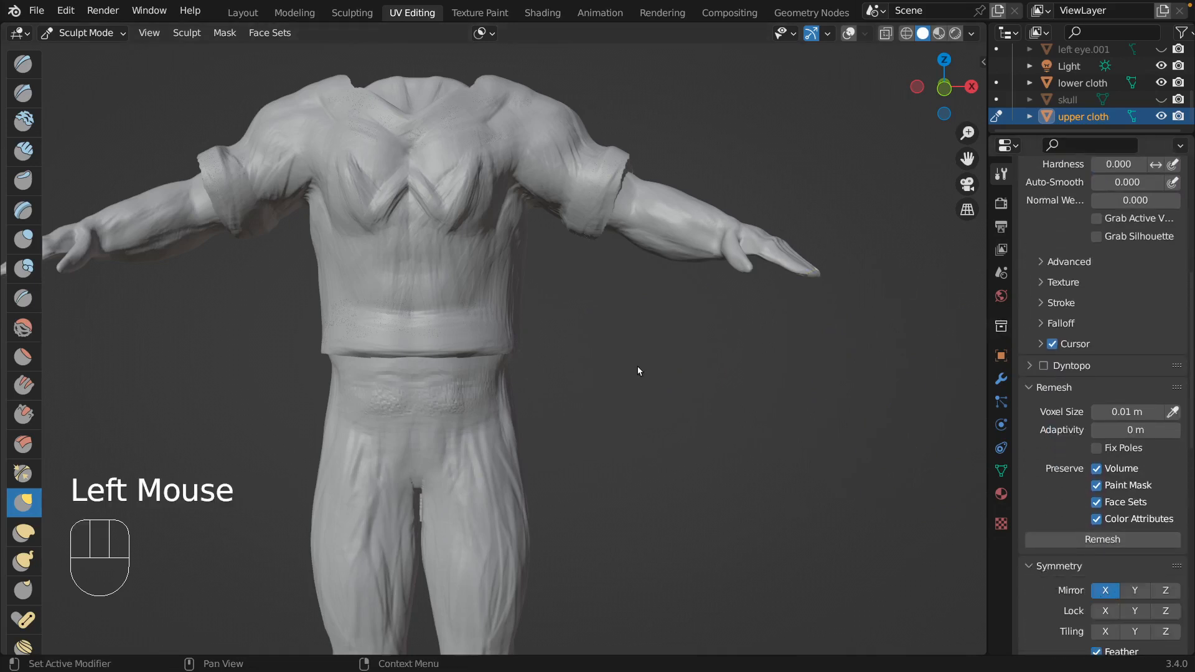
{"action": "left_click_drag", "start_coordinate": [511, 348], "coordinate": [505, 358]}
{"action": "left_click", "coordinate": [341, 359]}
{"action": "left_click_drag", "start_coordinate": [344, 356], "coordinate": [453, 341]}
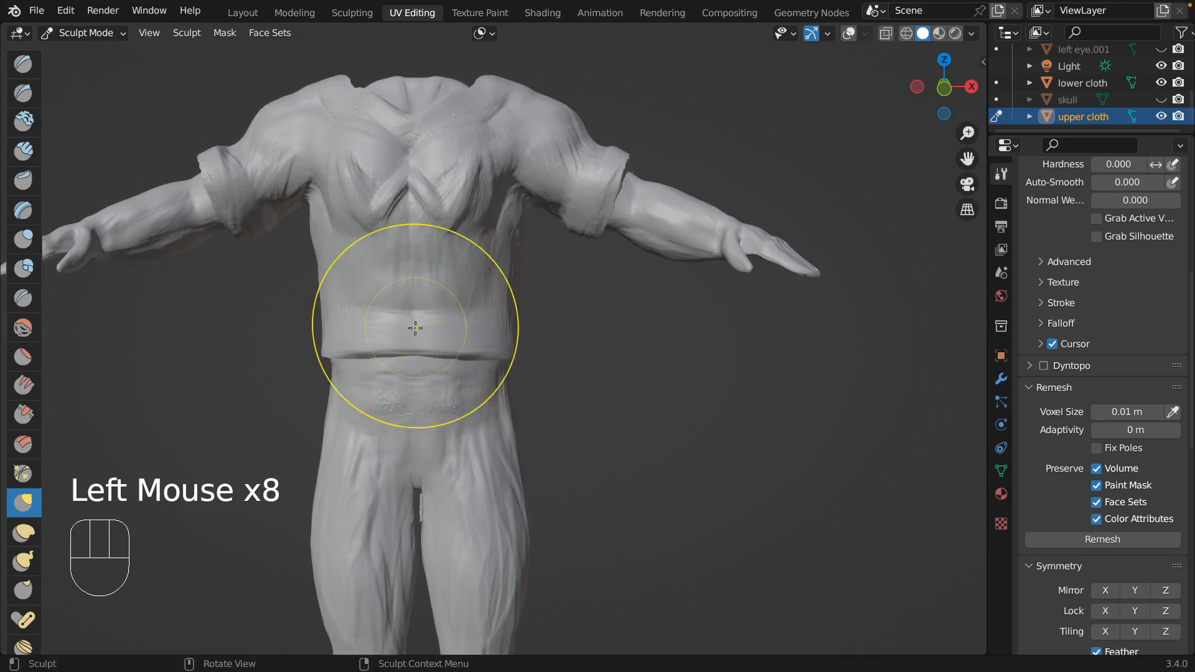
Grab the front, side and back of the shirt without mirroring to even out its fit around the waist.
{"action": "middle_click_drag", "start_coordinate": [400, 266], "coordinate": [425, 296]}
{"action": "mouse_move", "coordinate": [516, 323]}
{"action": "left_mouse_down"}
{"action": "mouse_move", "coordinate": [525, 342]}
{"action": "mouse_move", "coordinate": [605, 321]}
{"action": "left_mouse_up"}
{"action": "left_click_drag", "start_coordinate": [539, 324], "coordinate": [506, 325]}
{"action": "scroll", "coordinate": [578, 361], "scroll_direction": "right", "scroll_amount": 5}
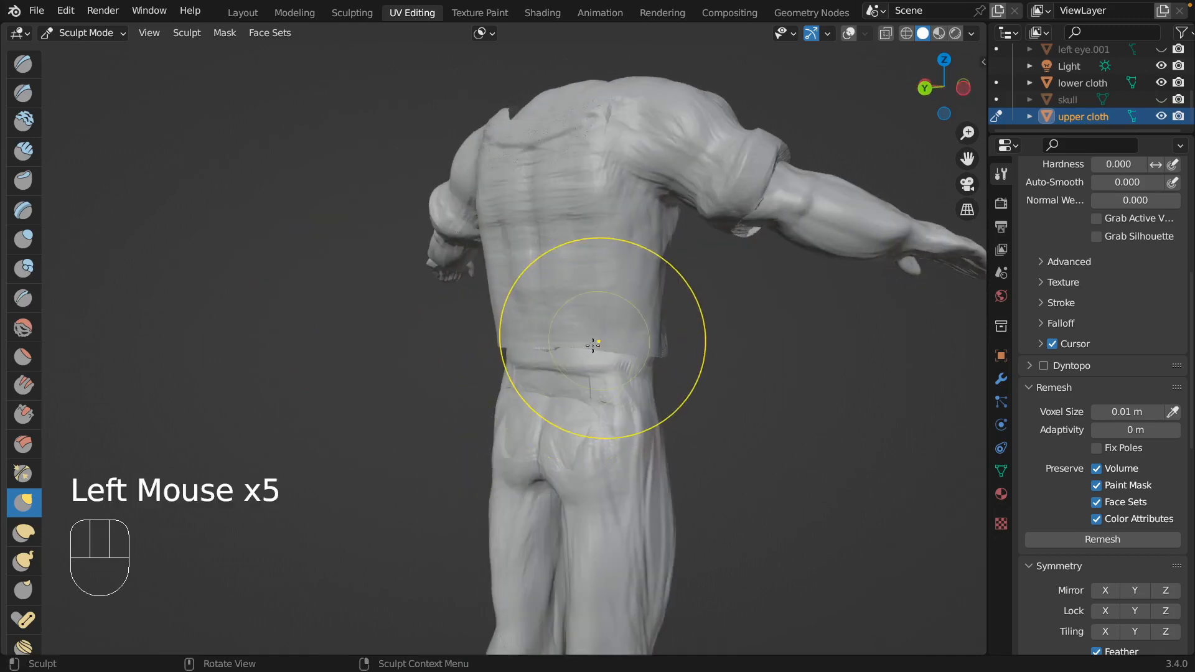
{"action": "scroll", "coordinate": [591, 346], "scroll_direction": "right", "scroll_amount": 10}
{"action": "scroll", "coordinate": [590, 346], "scroll_direction": "right", "scroll_amount": 5}
{"action": "scroll", "coordinate": [590, 347], "scroll_direction": "right", "scroll_amount": 5}
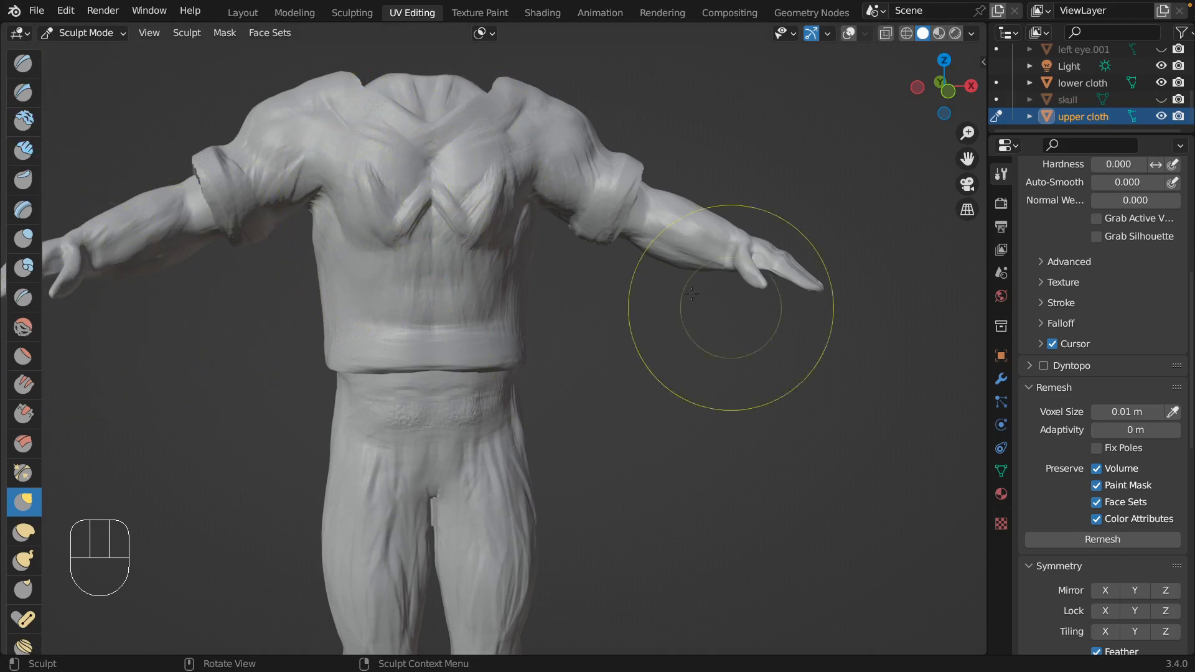
Turn X mirroring back on, switch to the Smooth brush and undo the last stroke.
{"action": "mouse_move", "coordinate": [342, 280]}
{"action": "middle_mouse_down"}
{"action": "mouse_move", "coordinate": [315, 187]}
{"action": "mouse_move", "coordinate": [351, 224]}
{"action": "middle_mouse_up"}
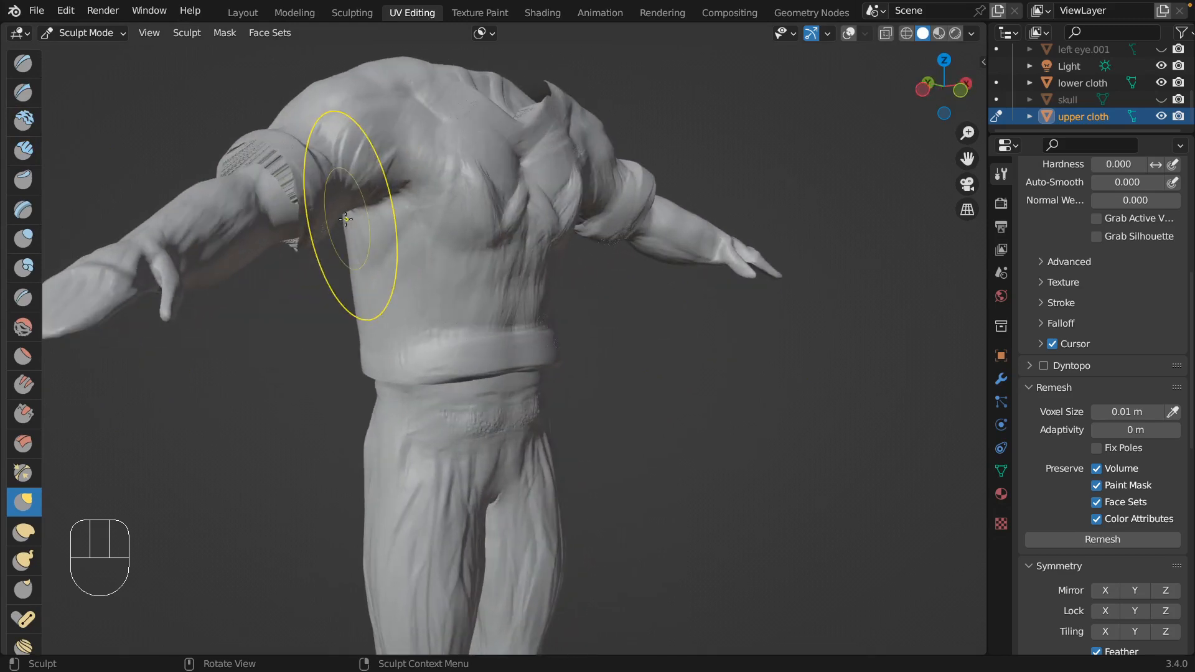
{"action": "left_click", "coordinate": [1105, 589]}
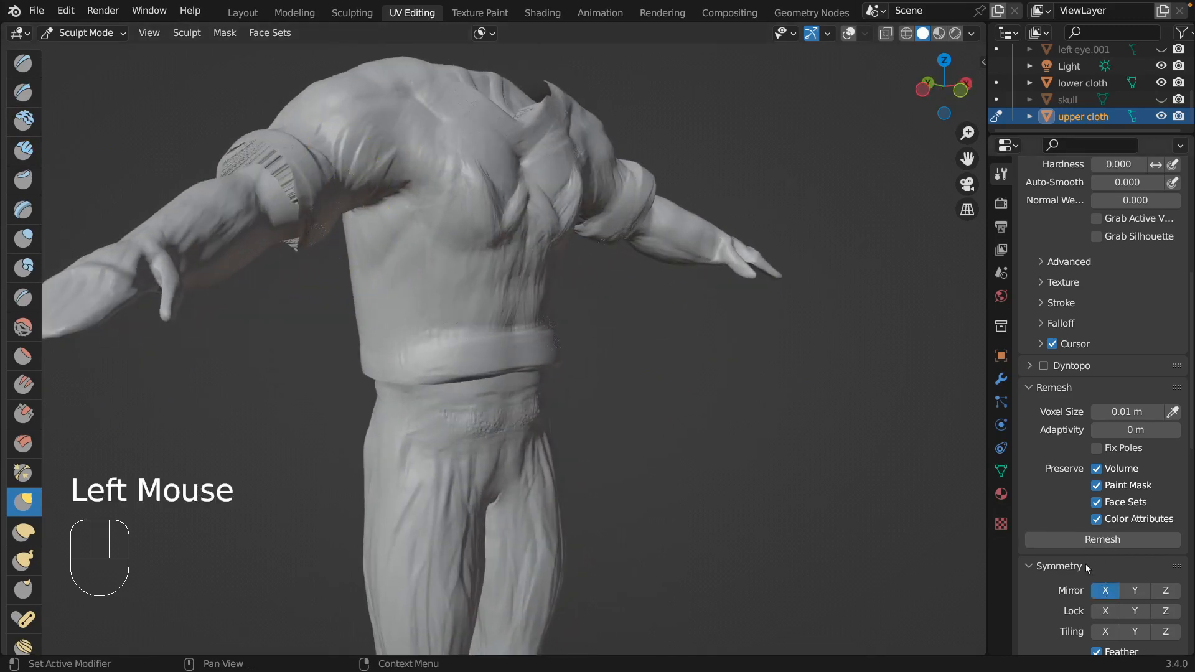
{"action": "scroll", "coordinate": [1085, 567], "scroll_direction": "up", "scroll_amount": 1}
{"action": "mouse_move", "coordinate": [494, 216]}
{"action": "left_mouse_down"}
{"action": "mouse_move", "coordinate": [519, 199]}
{"action": "mouse_move", "coordinate": [496, 219]}
{"action": "left_mouse_up"}
{"action": "left_click", "coordinate": [23, 330]}
{"action": "key", "text": "super+z"}
Try smoothing the chest folds of the upper cloth with a resized Smooth brush, and undo the strokes.
{"action": "key", "text": "f"}
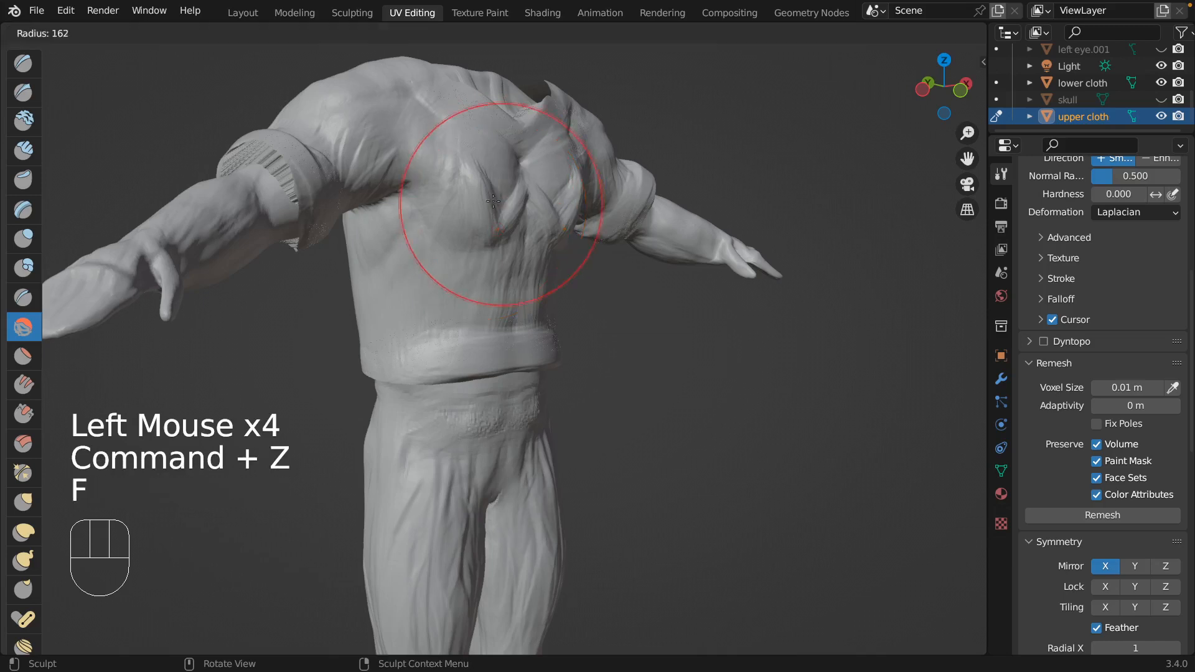
{"action": "left_click", "coordinate": [438, 245]}
{"action": "mouse_move", "coordinate": [485, 189]}
{"action": "left_mouse_down"}
{"action": "mouse_move", "coordinate": [528, 186]}
{"action": "mouse_move", "coordinate": [543, 167]}
{"action": "left_mouse_up"}
{"action": "scroll", "coordinate": [553, 160], "scroll_direction": "right", "scroll_amount": 10}
{"action": "mouse_move", "coordinate": [453, 199]}
{"action": "left_mouse_down"}
{"action": "mouse_move", "coordinate": [436, 215]}
{"action": "mouse_move", "coordinate": [344, 180]}
{"action": "mouse_move", "coordinate": [393, 219]}
{"action": "left_mouse_up"}
{"action": "key", "text": "super+z"}
{"action": "key", "text": "super+z"}
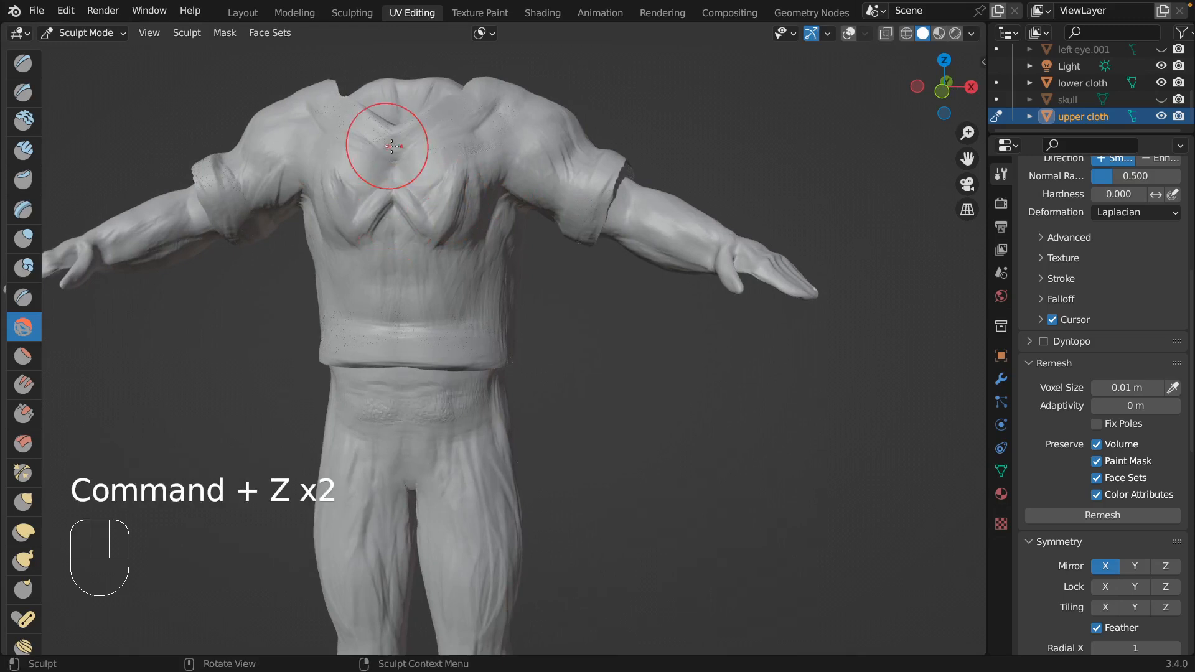
Reduce the Smooth brush radius and soften the folds on the chest of the upper cloth.
{"action": "key", "text": "f"}
{"action": "left_click", "coordinate": [398, 195]}
{"action": "mouse_move", "coordinate": [395, 196]}
{"action": "left_mouse_down"}
{"action": "mouse_move", "coordinate": [381, 204]}
{"action": "mouse_move", "coordinate": [400, 200]}
{"action": "mouse_move", "coordinate": [444, 231]}
{"action": "mouse_move", "coordinate": [380, 225]}
{"action": "left_mouse_up"}
{"action": "mouse_move", "coordinate": [374, 220]}
{"action": "left_mouse_down"}
{"action": "mouse_move", "coordinate": [349, 197]}
{"action": "mouse_move", "coordinate": [491, 190]}
{"action": "left_mouse_up"}
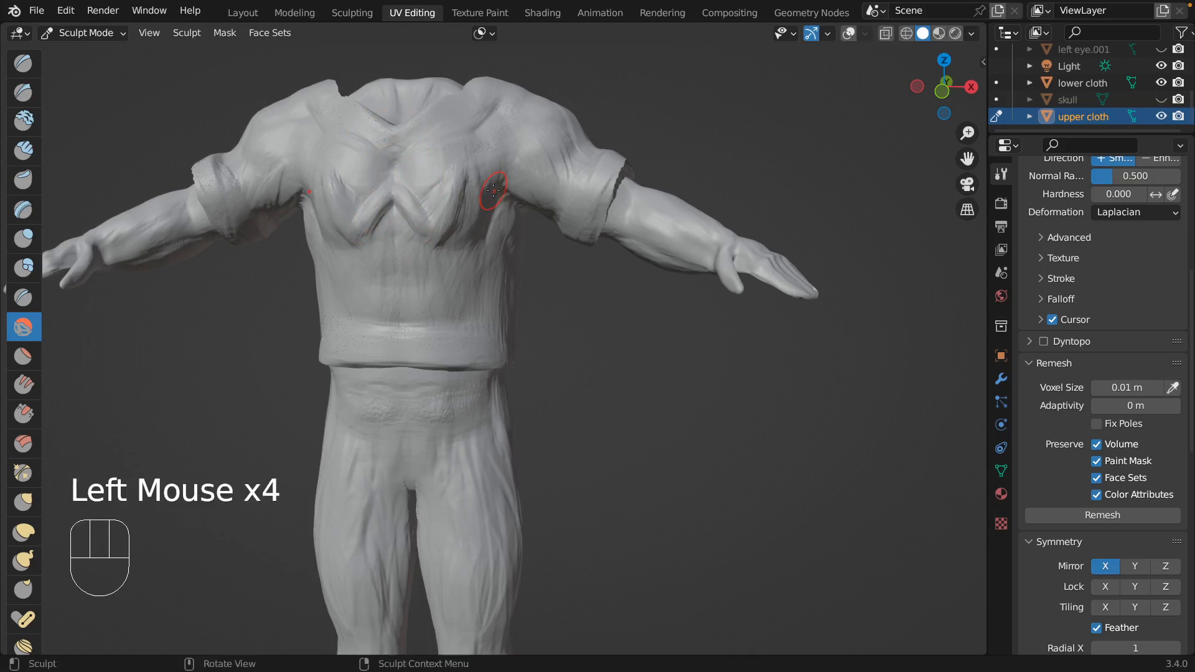
Examine the upper cloth's fit, sleeves, hem and surface from the front, both sides and the back.
{"action": "scroll", "coordinate": [494, 191], "scroll_direction": "left", "scroll_amount": 10}
{"action": "scroll", "coordinate": [494, 191], "scroll_direction": "left", "scroll_amount": 10}
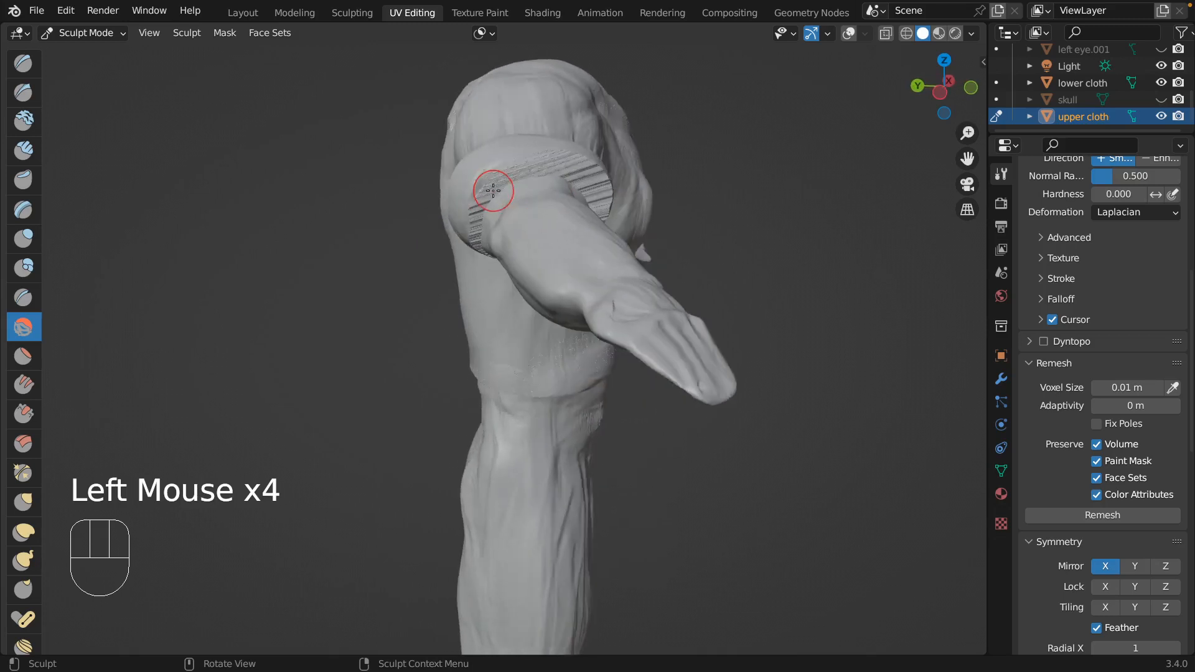
{"action": "scroll", "coordinate": [493, 190], "scroll_direction": "right", "scroll_amount": 15}
{"action": "scroll", "coordinate": [493, 190], "scroll_direction": "left", "scroll_amount": 20}
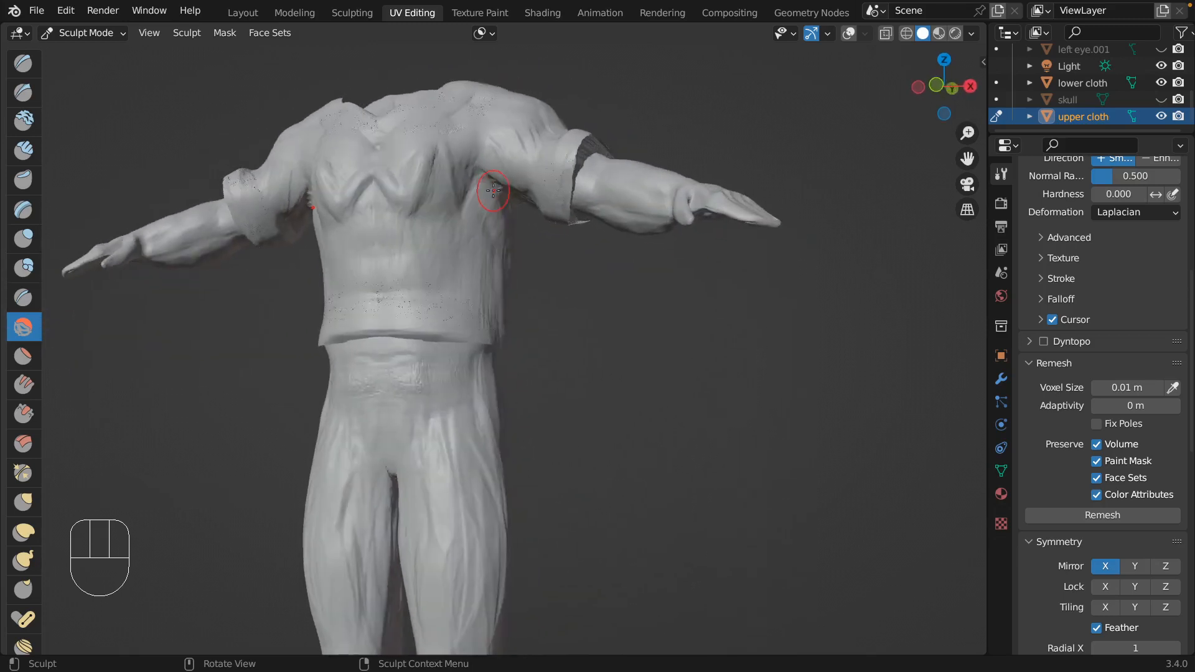
{"action": "scroll", "coordinate": [494, 191], "scroll_direction": "right", "scroll_amount": 20}
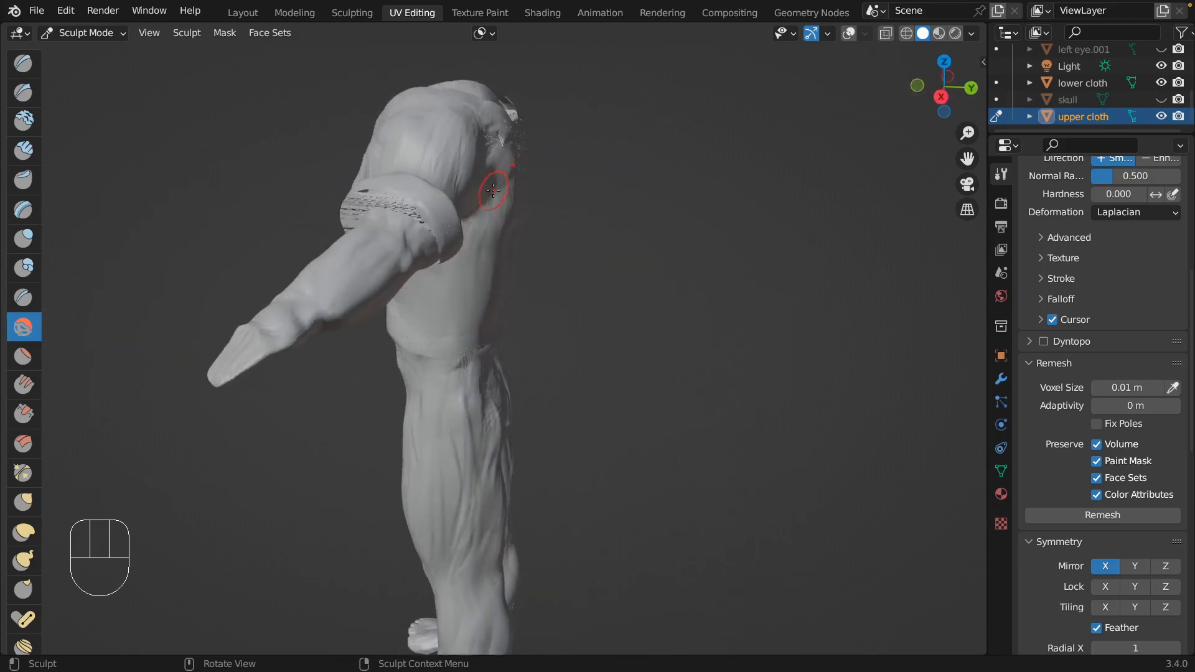
{"action": "scroll", "coordinate": [493, 190], "scroll_direction": "left", "scroll_amount": 10}
{"action": "scroll", "coordinate": [494, 190], "scroll_direction": "right", "scroll_amount": 20}
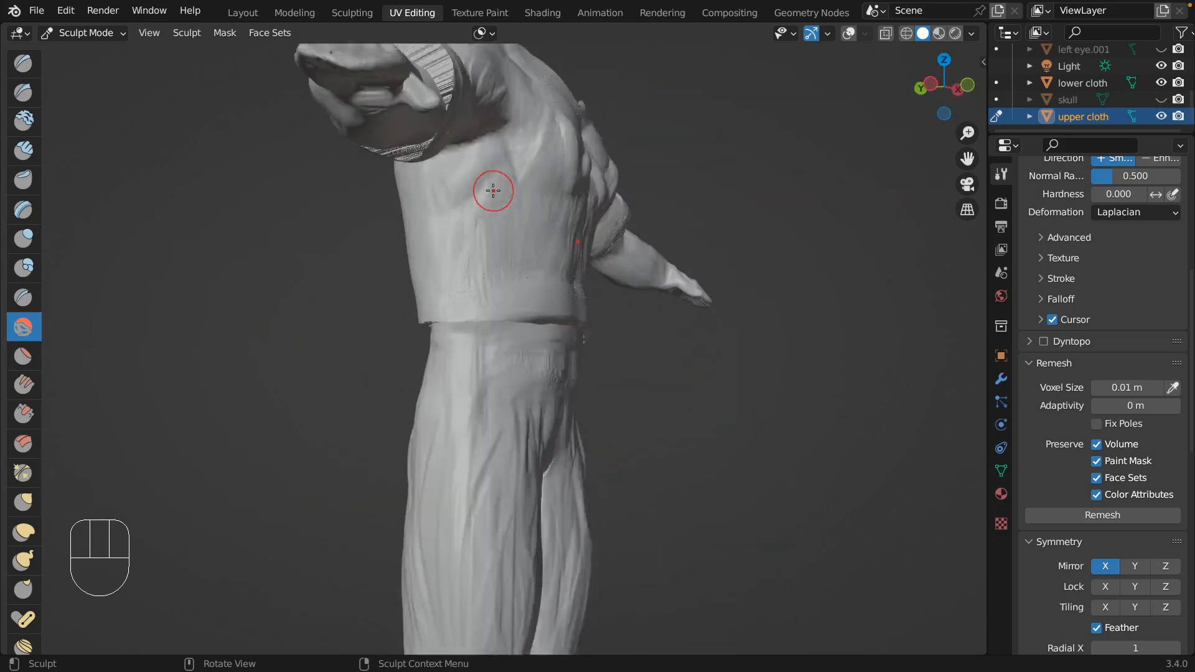
{"action": "scroll", "coordinate": [493, 190], "scroll_direction": "right", "scroll_amount": 5}
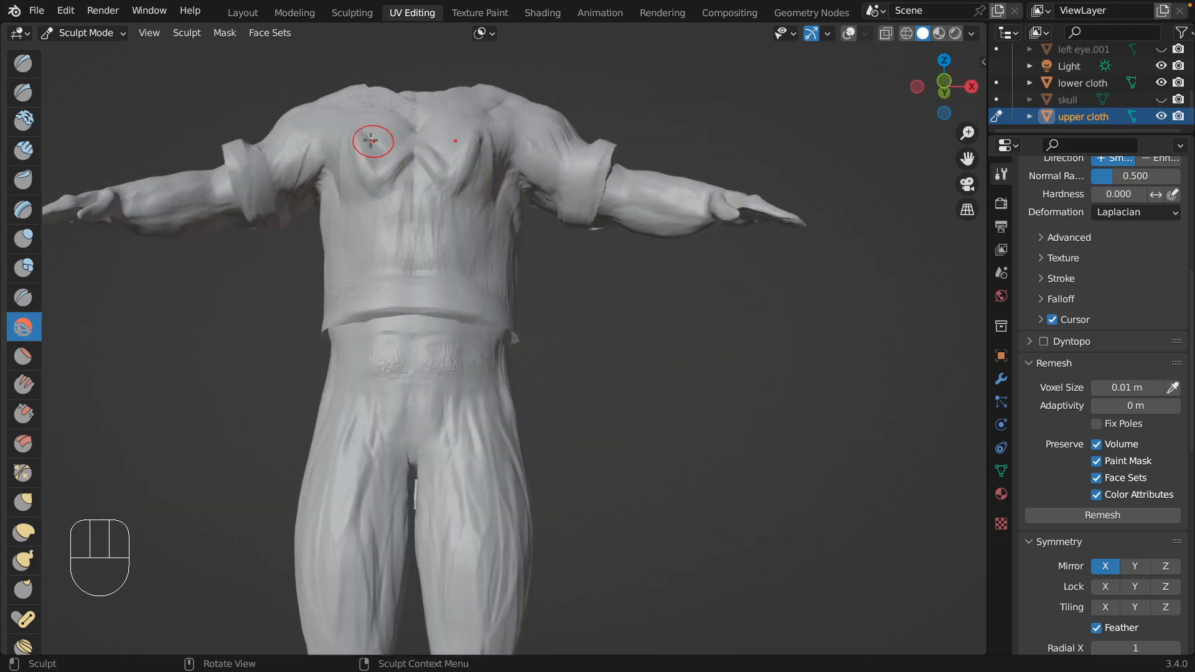
{"action": "scroll", "coordinate": [440, 286], "scroll_direction": "up", "scroll_amount": 8}
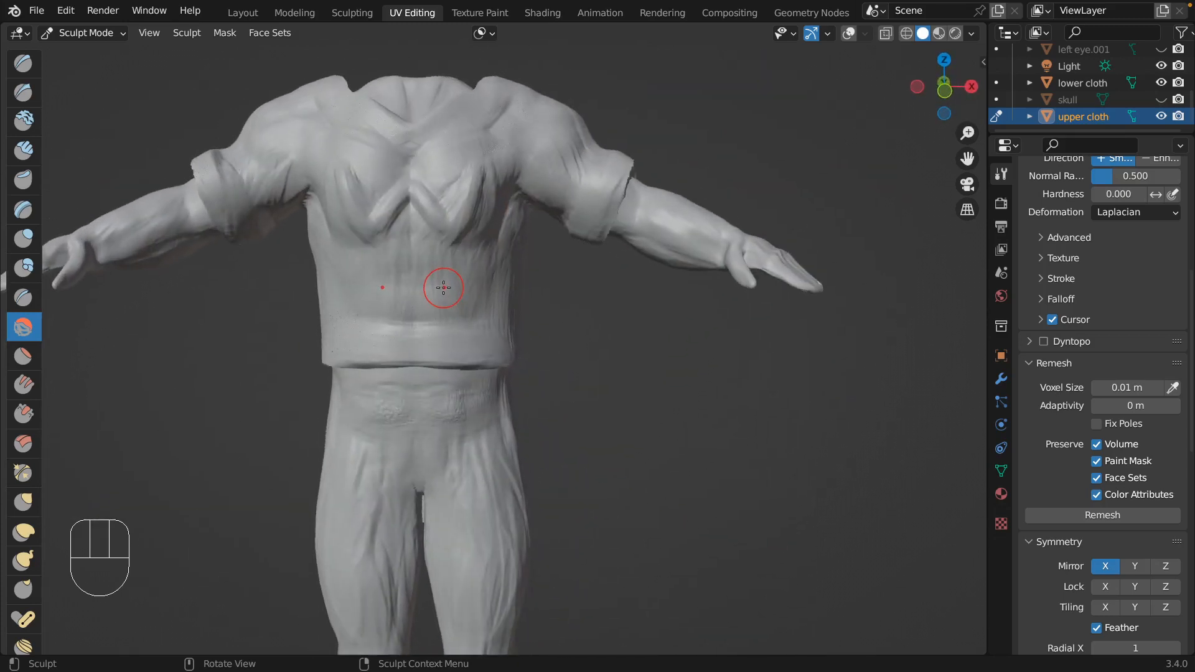
{"action": "scroll", "coordinate": [445, 291], "scroll_direction": "left", "scroll_amount": 8}
{"action": "scroll", "coordinate": [444, 291], "scroll_direction": "left", "scroll_amount": 8}
{"action": "scroll", "coordinate": [444, 290], "scroll_direction": "right", "scroll_amount": 10}
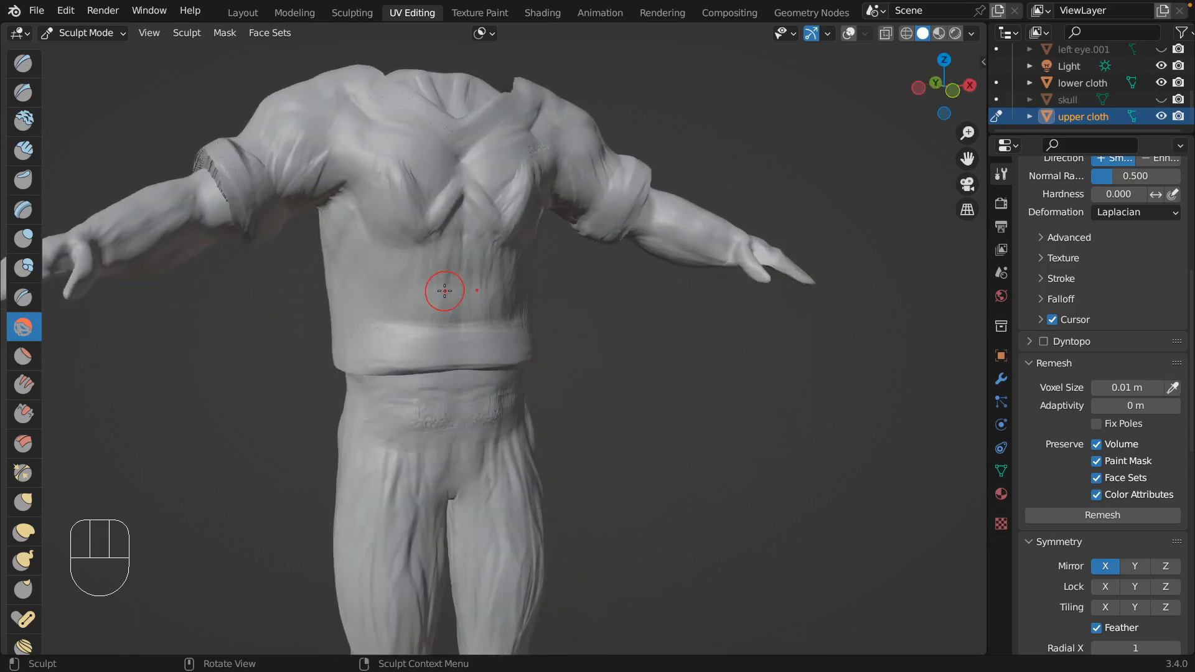
{"action": "scroll", "coordinate": [750, 430], "scroll_direction": "right", "scroll_amount": 12}
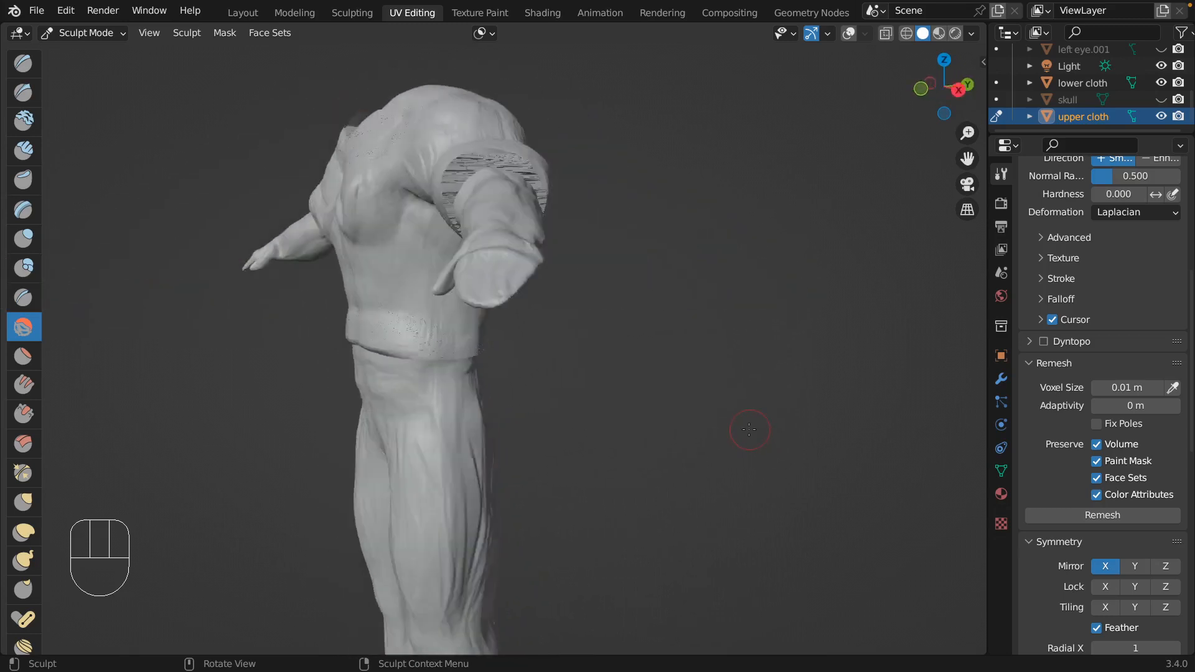
{"action": "scroll", "coordinate": [750, 429], "scroll_direction": "right", "scroll_amount": 6}
{"action": "scroll", "coordinate": [750, 429], "scroll_direction": "left", "scroll_amount": 4}
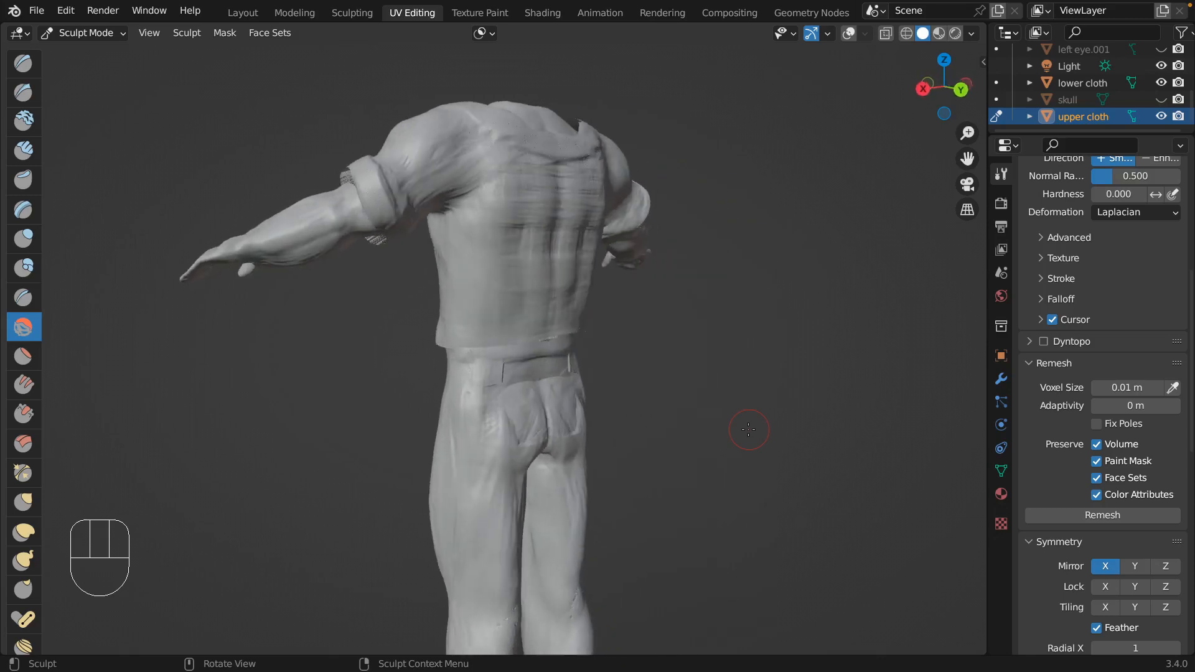
{"action": "scroll", "coordinate": [748, 430], "scroll_direction": "right", "scroll_amount": 4}
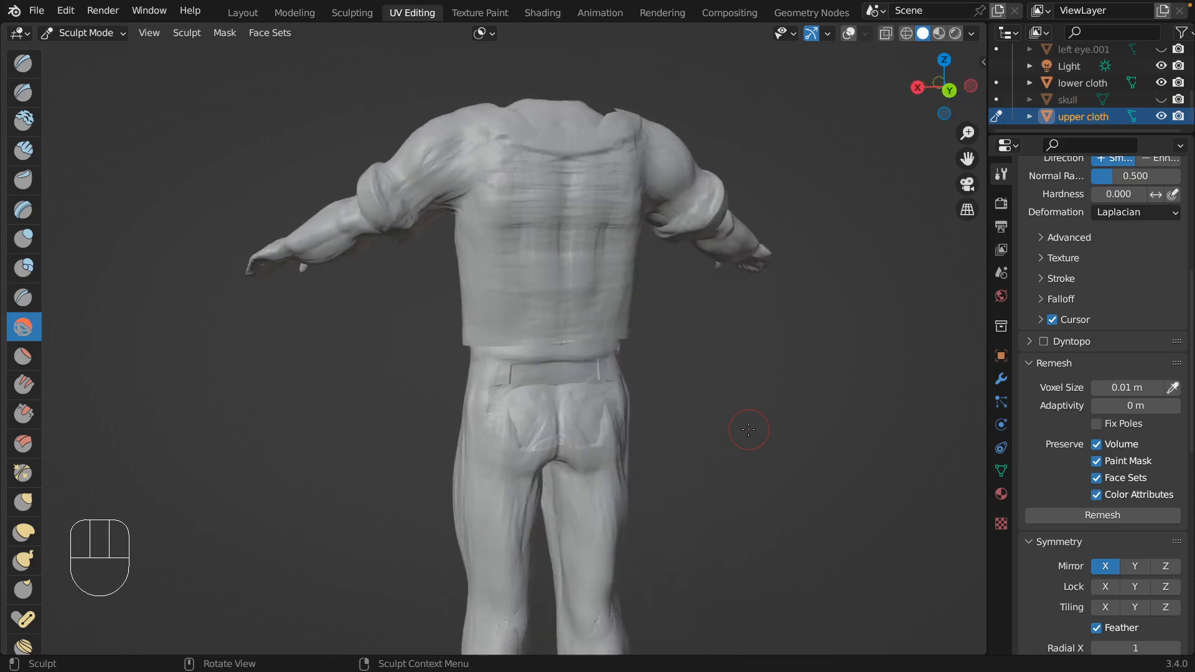
Try a Clay Strips stroke on the seat of the trousers with the lower cloth selected, and undo it.
{"action": "left_click", "coordinate": [25, 150]}
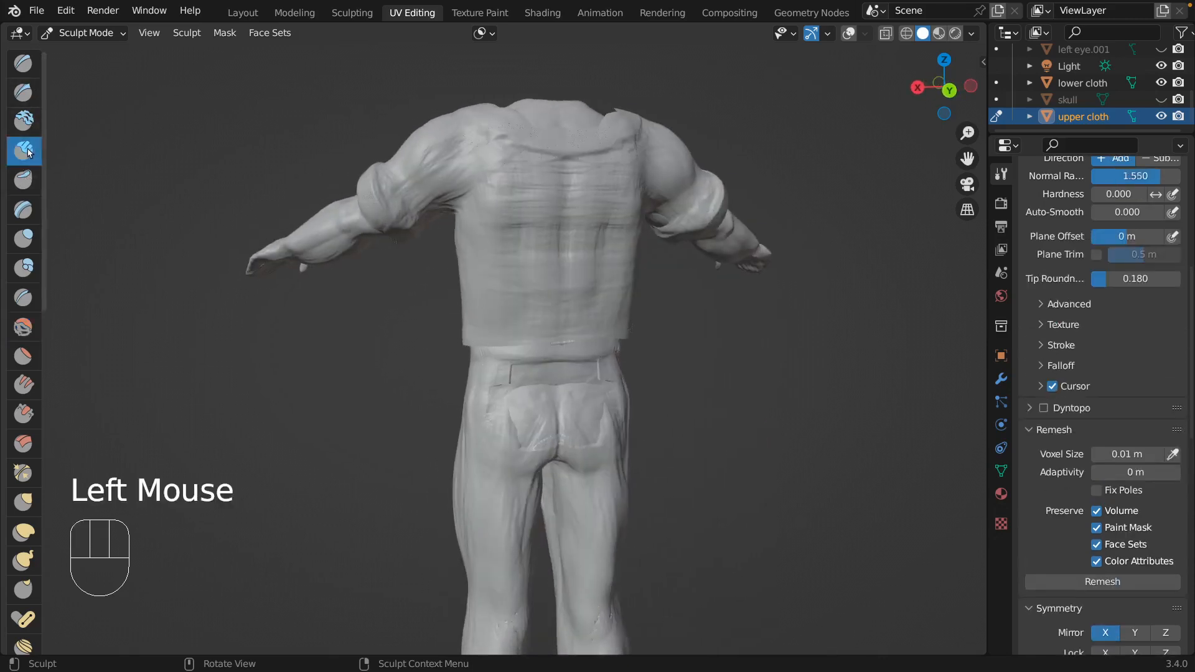
{"action": "left_click", "coordinate": [1111, 89]}
{"action": "left_click", "coordinate": [1095, 83]}
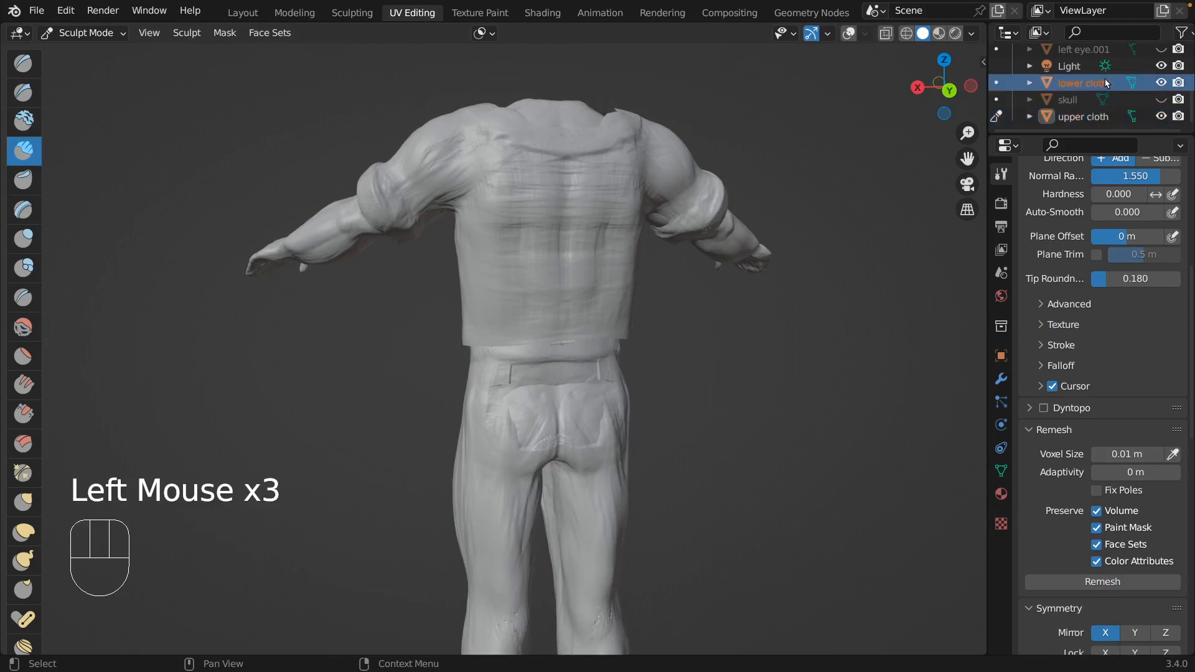
{"action": "left_click_drag", "start_coordinate": [520, 412], "coordinate": [526, 422]}
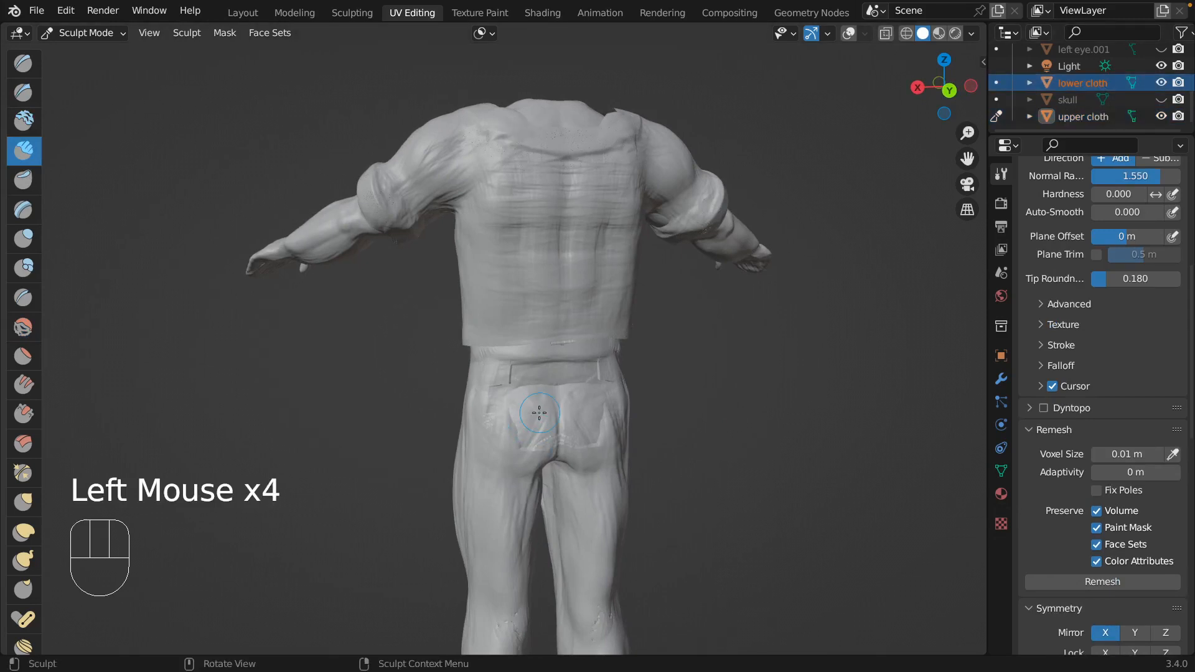
{"action": "key", "text": "super"}
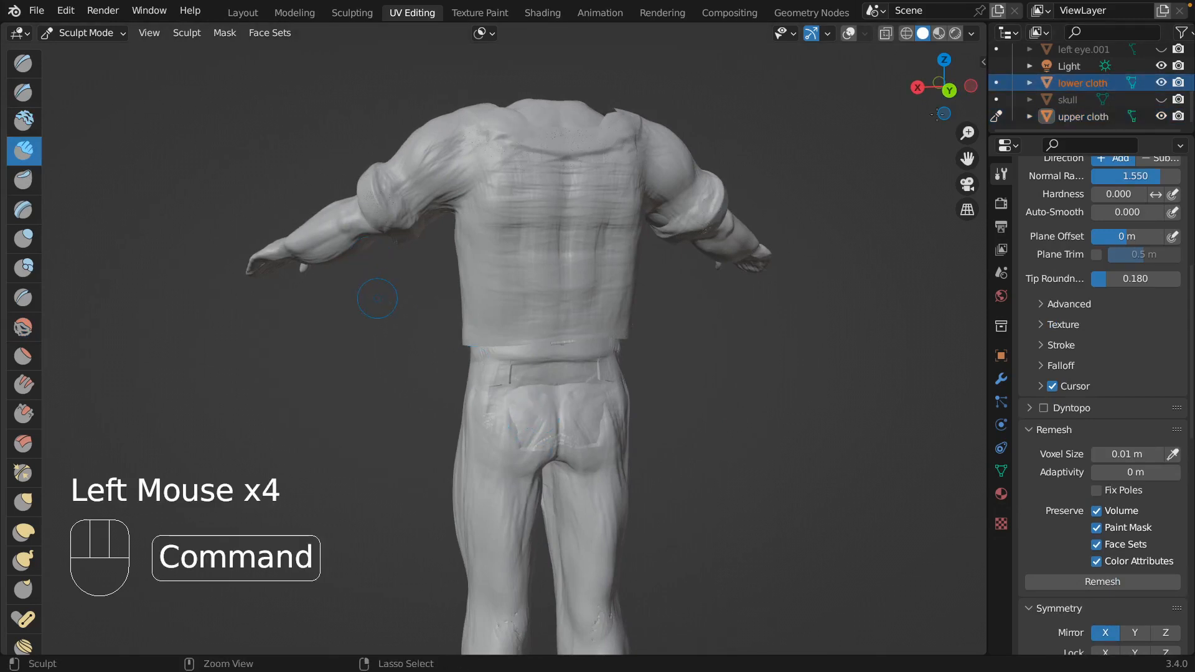
{"action": "key", "text": "super+z"}
Reselect the upper cloth, try a Clay Strips stroke down the back of the trousers, and undo it.
{"action": "double_click", "coordinate": [1083, 117]}
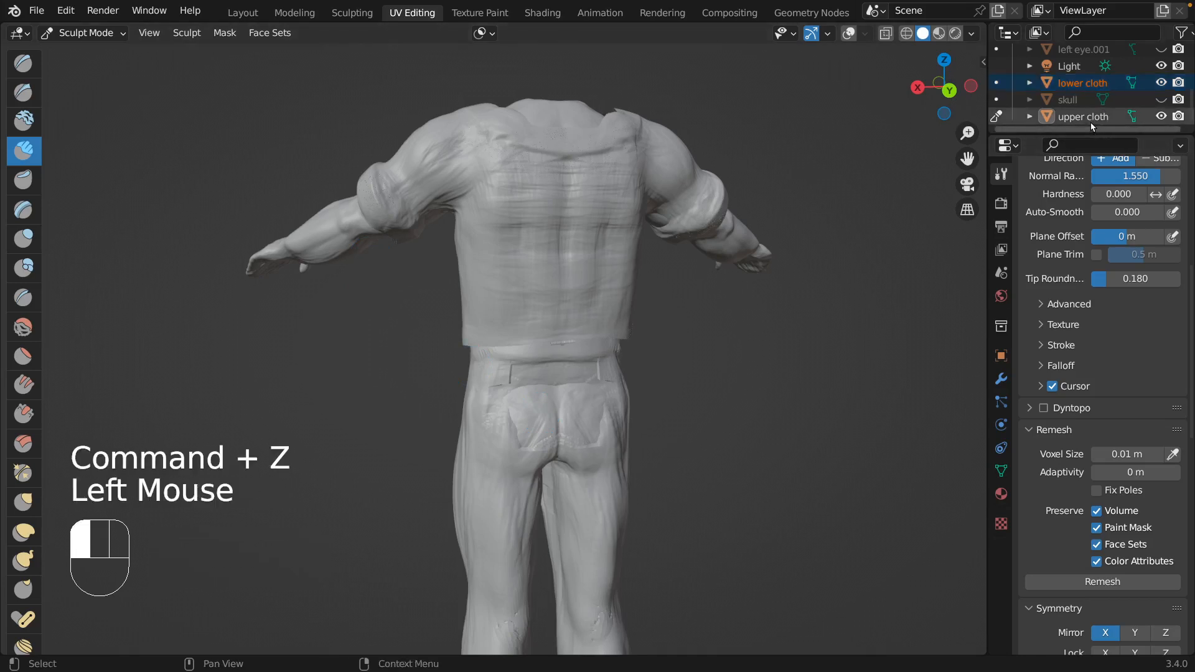
{"action": "left_click", "coordinate": [1146, 114]}
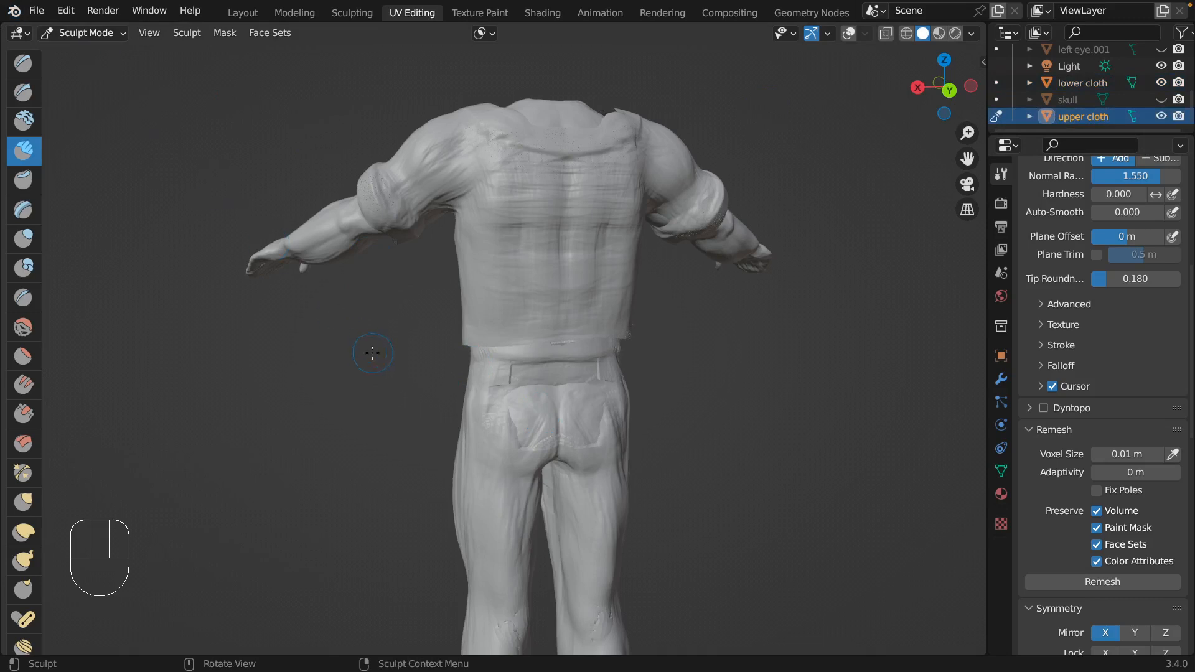
{"action": "left_click_drag", "start_coordinate": [492, 529], "coordinate": [534, 470]}
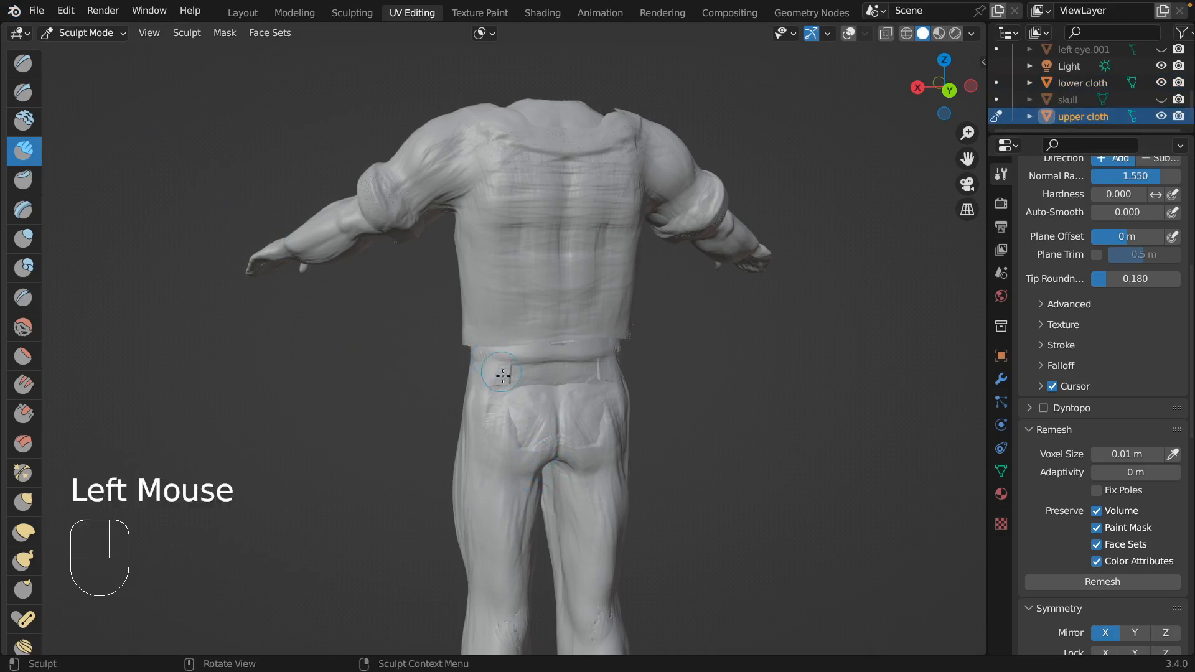
{"action": "key", "text": "super"}
{"action": "key", "text": "super+z"}
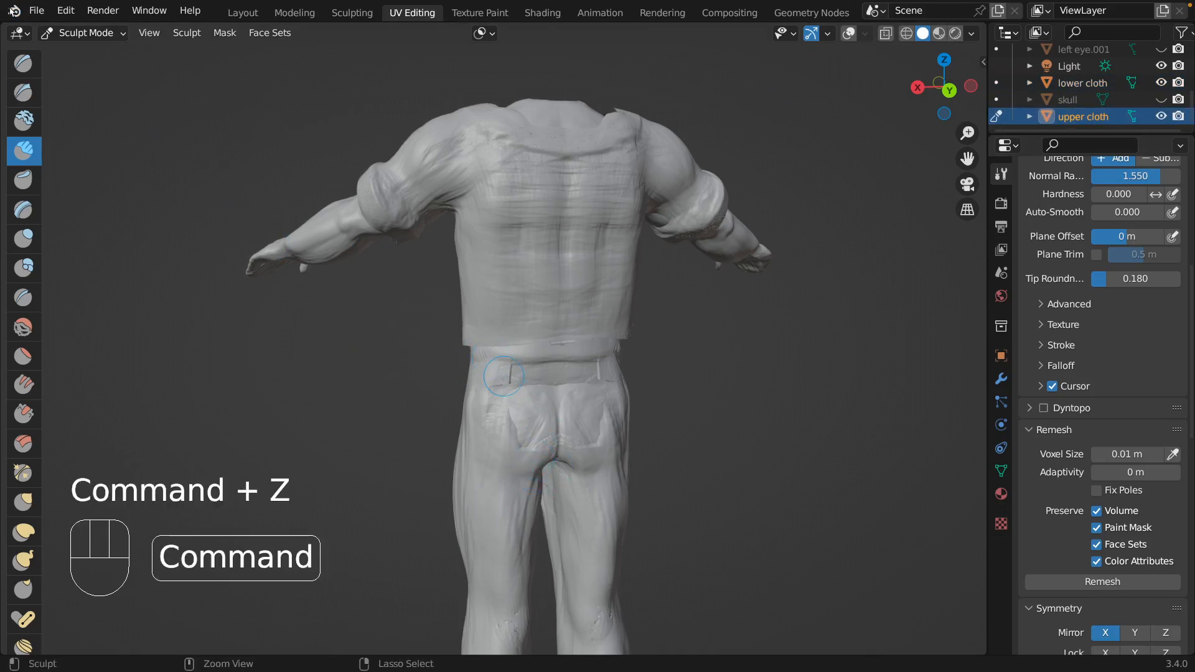
Switch to Object Mode, select the lower cloth and then the upper cloth, and return to Sculpt Mode.
{"action": "left_click", "coordinate": [96, 32]}
{"action": "left_click", "coordinate": [100, 52]}
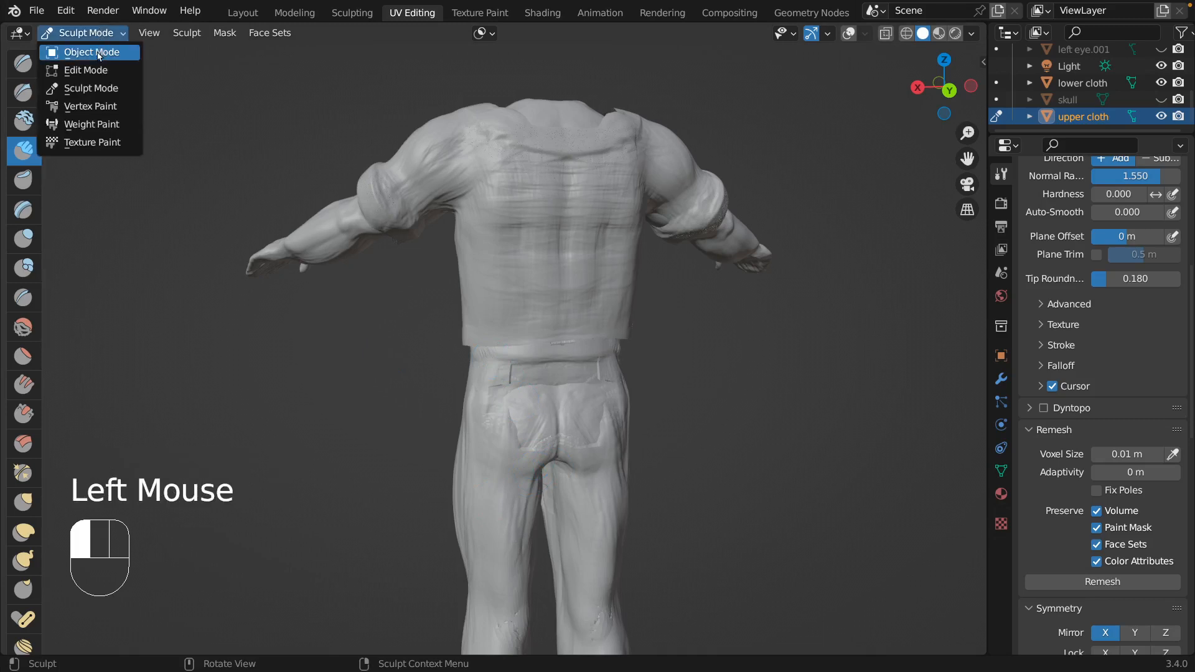
{"action": "left_click", "coordinate": [1109, 84]}
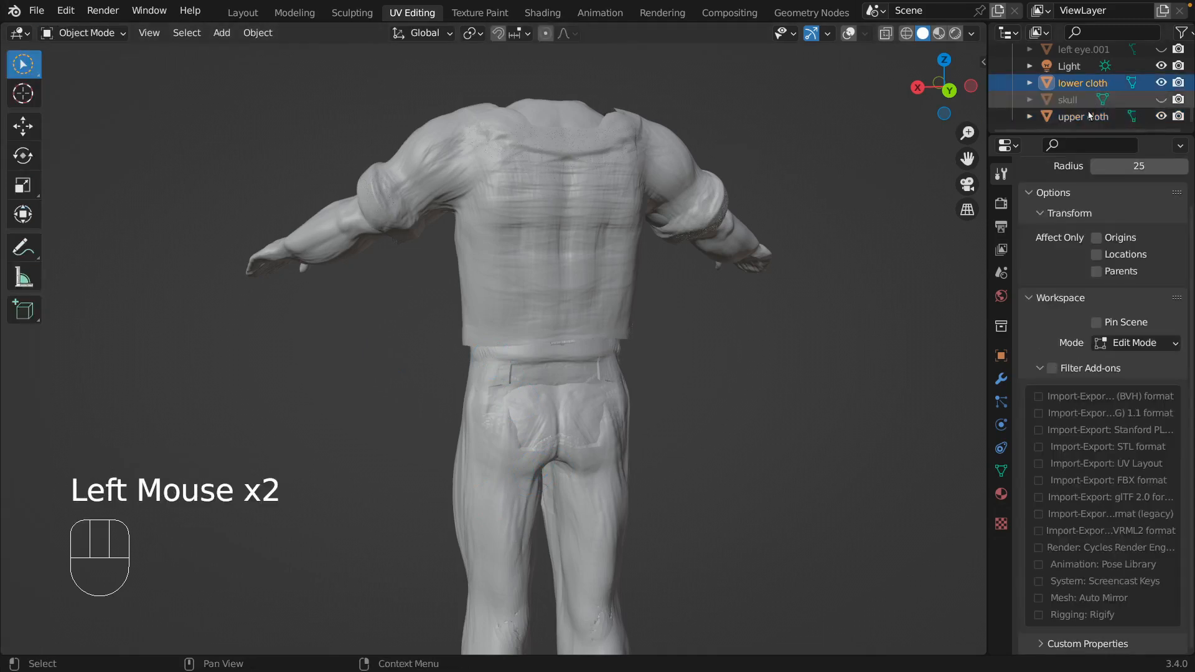
{"action": "left_click", "coordinate": [1070, 118]}
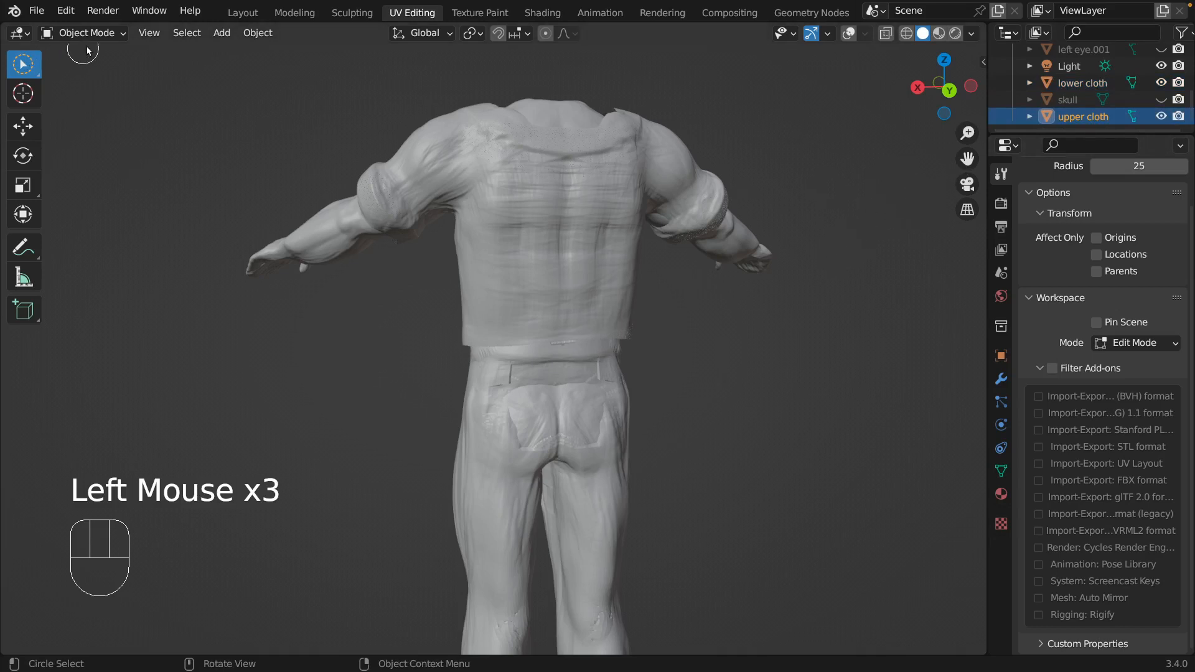
{"action": "left_click", "coordinate": [121, 36]}
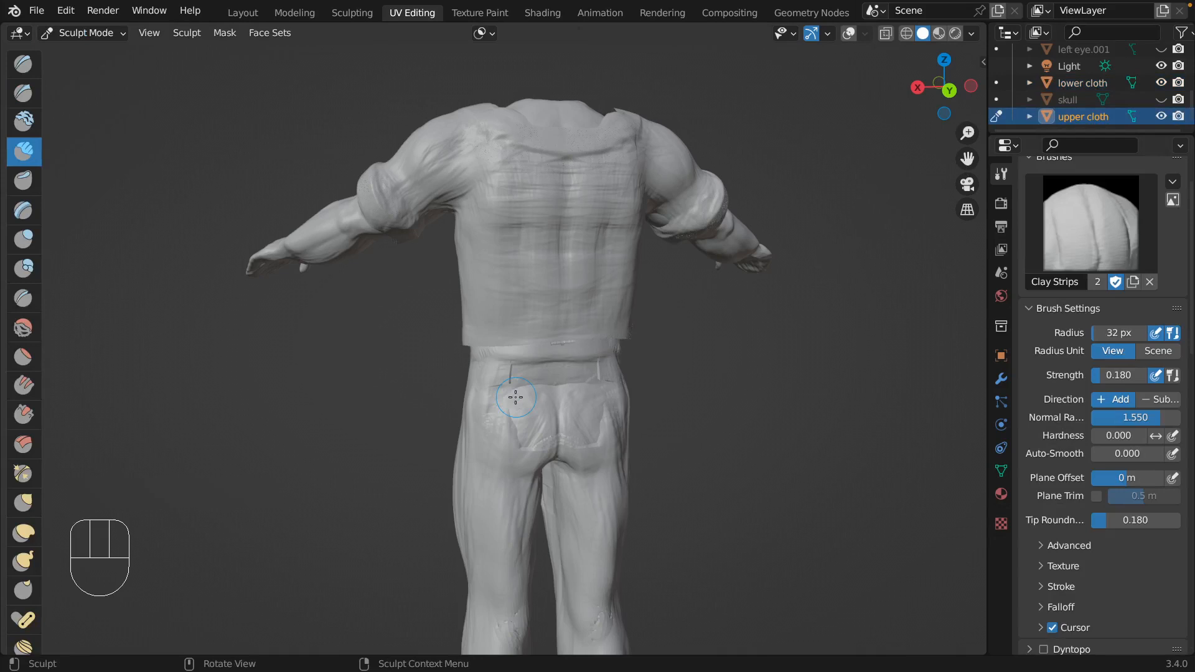
Try to build up the trousers' seat and waistband with Clay Strips strokes from the back.
{"action": "mouse_move", "coordinate": [514, 401]}
{"action": "left_mouse_down"}
{"action": "mouse_move", "coordinate": [531, 444]}
{"action": "mouse_move", "coordinate": [534, 398]}
{"action": "mouse_move", "coordinate": [548, 389]}
{"action": "left_mouse_up"}
{"action": "middle_click_drag", "start_coordinate": [532, 358], "coordinate": [601, 349]}
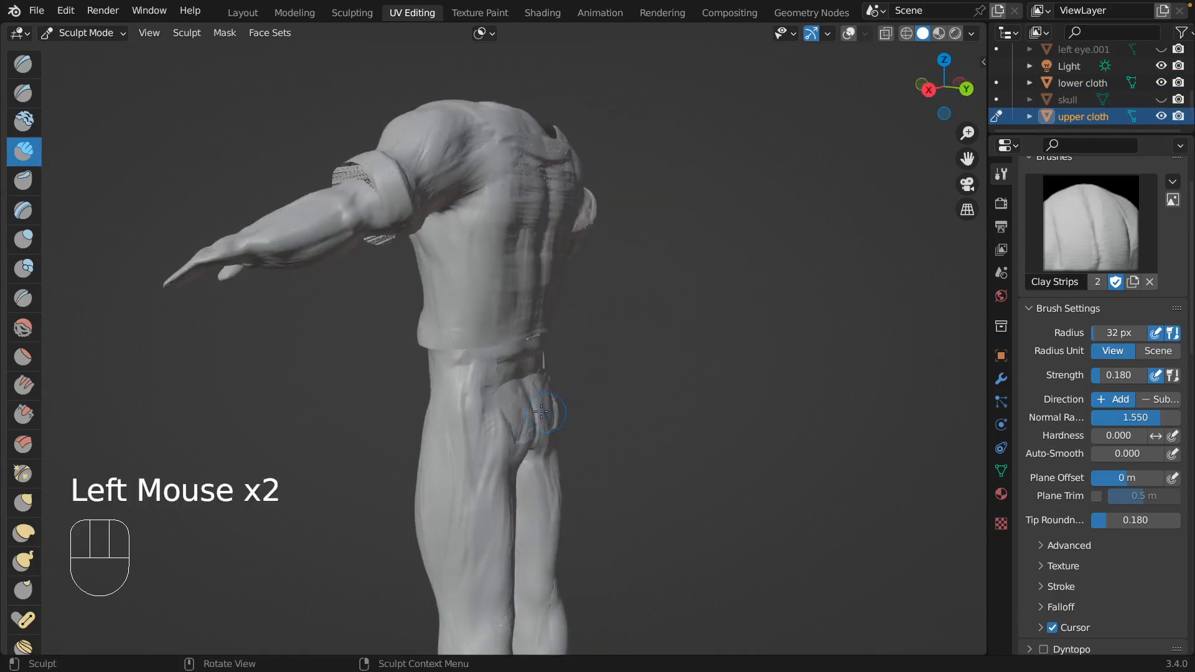
{"action": "middle_click_drag", "start_coordinate": [542, 411], "coordinate": [530, 389]}
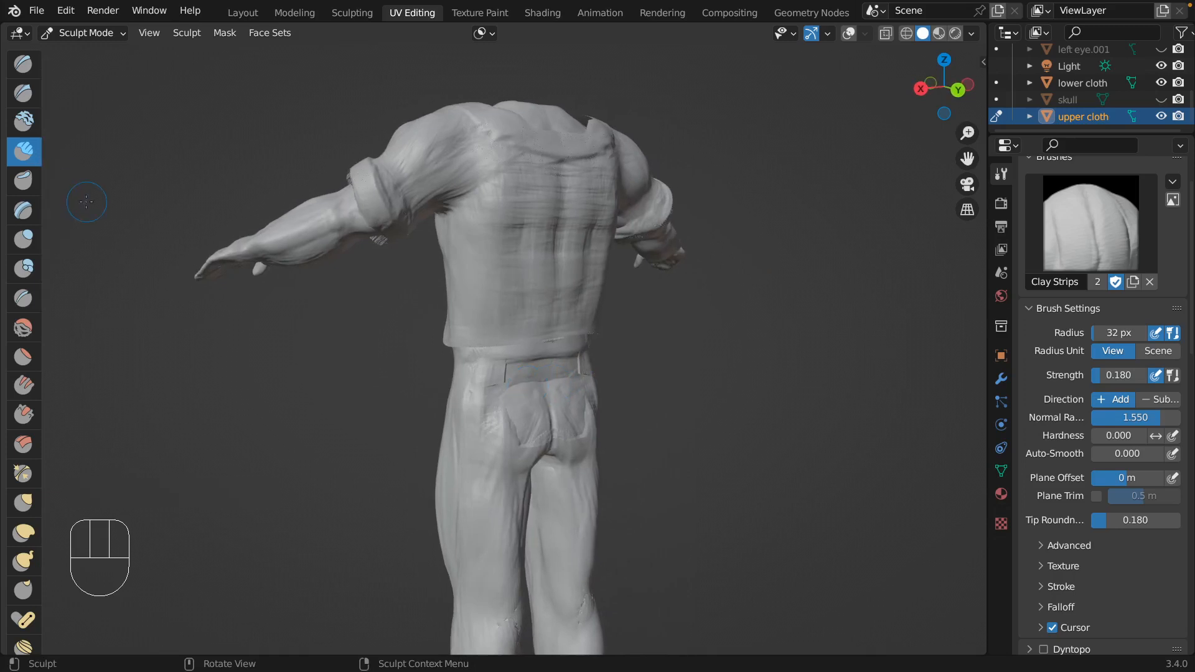
Set the Clay Strips strength to 0.269 and radius to 21 px, and try more strokes over both sides of the seat.
{"action": "key", "text": "shift+f"}
{"action": "left_click", "coordinate": [519, 417]}
{"action": "key", "text": "f"}
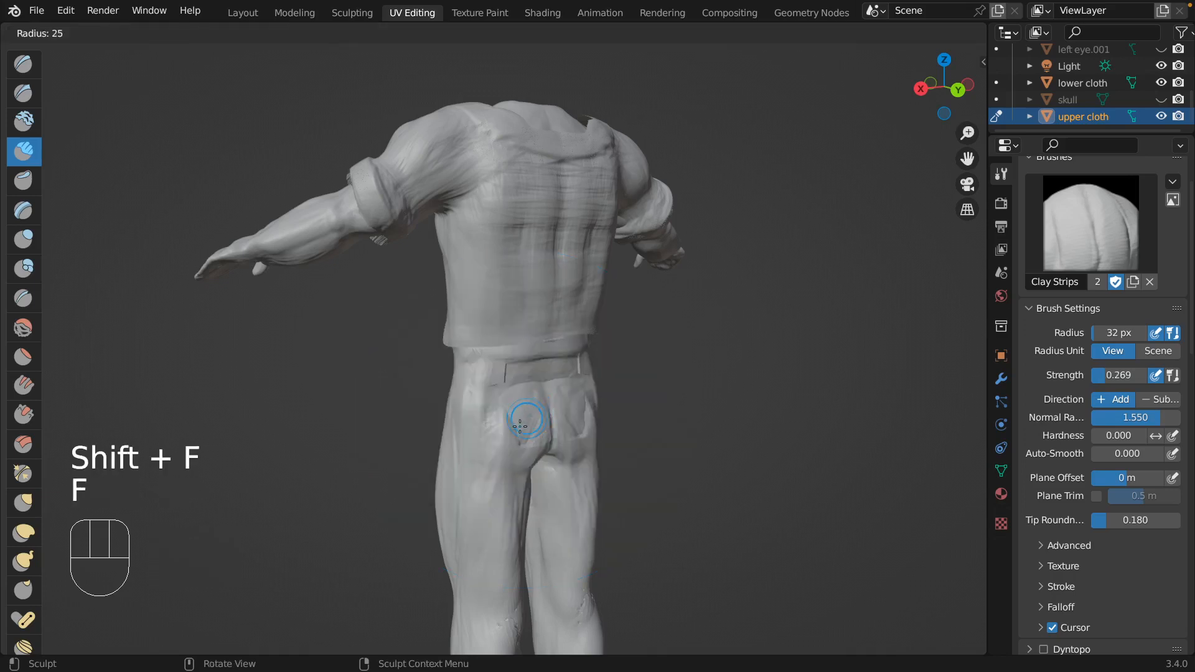
{"action": "left_click", "coordinate": [517, 427]}
{"action": "left_click_drag", "start_coordinate": [511, 414], "coordinate": [518, 435]}
{"action": "mouse_move", "coordinate": [514, 416]}
{"action": "left_mouse_down"}
{"action": "mouse_move", "coordinate": [523, 408]}
{"action": "mouse_move", "coordinate": [503, 450]}
{"action": "mouse_move", "coordinate": [514, 422]}
{"action": "left_mouse_up"}
{"action": "scroll", "coordinate": [520, 419], "scroll_direction": "right", "scroll_amount": 5}
{"action": "left_click_drag", "start_coordinate": [609, 472], "coordinate": [613, 477]}
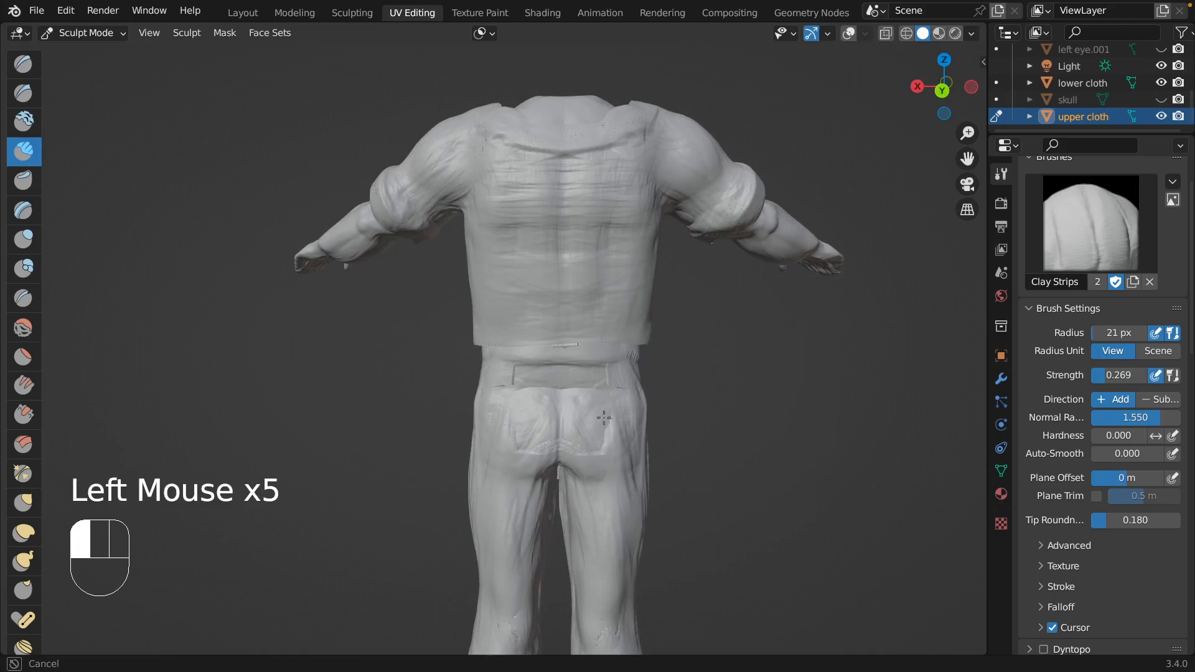
{"action": "left_click_drag", "start_coordinate": [612, 398], "coordinate": [612, 403]}
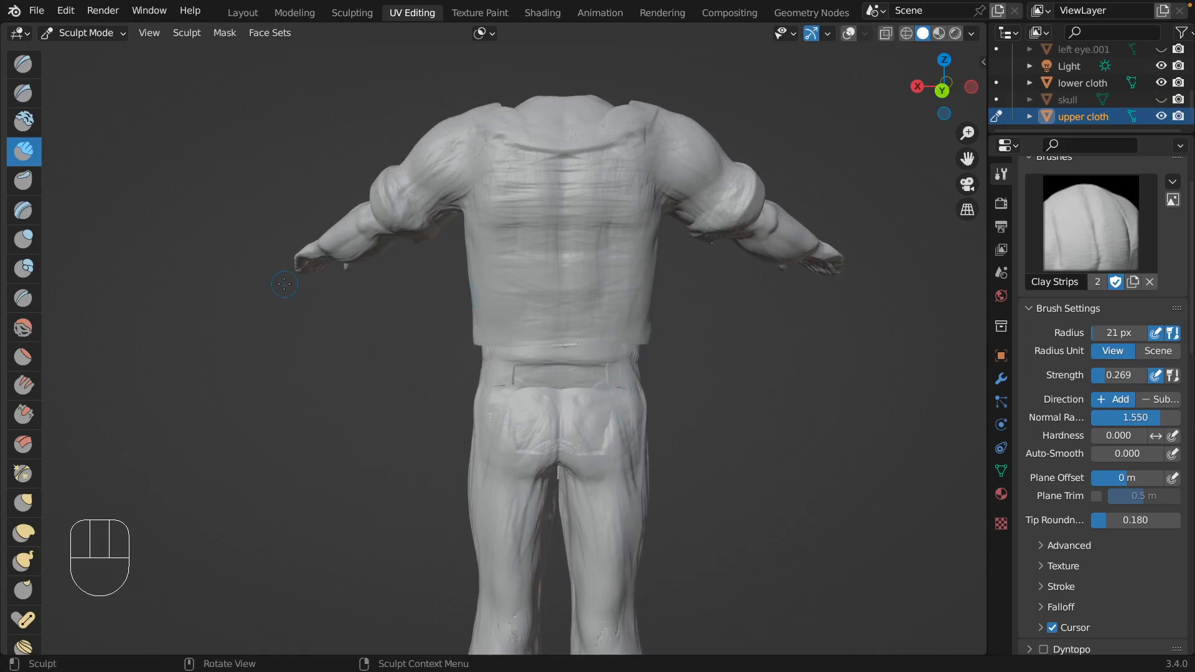
Hide the Body mesh to leave only the clothes visible, and try a Clay Strips stroke on the seat.
{"action": "key", "text": "ctrl"}
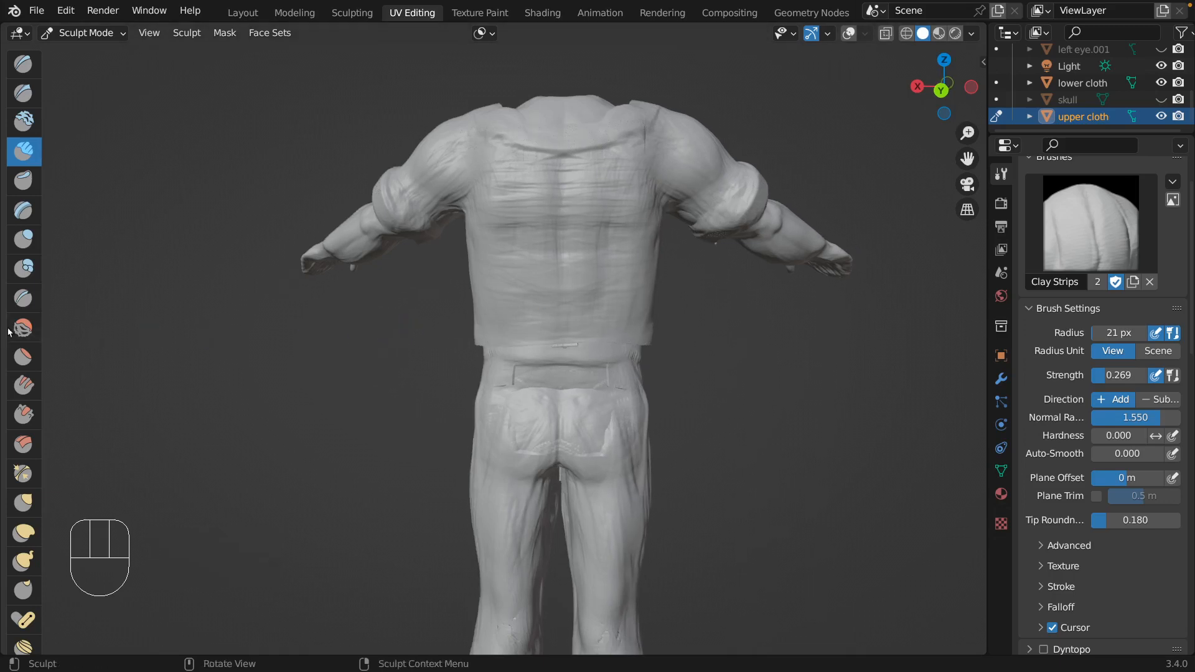
{"action": "left_click", "coordinate": [152, 233]}
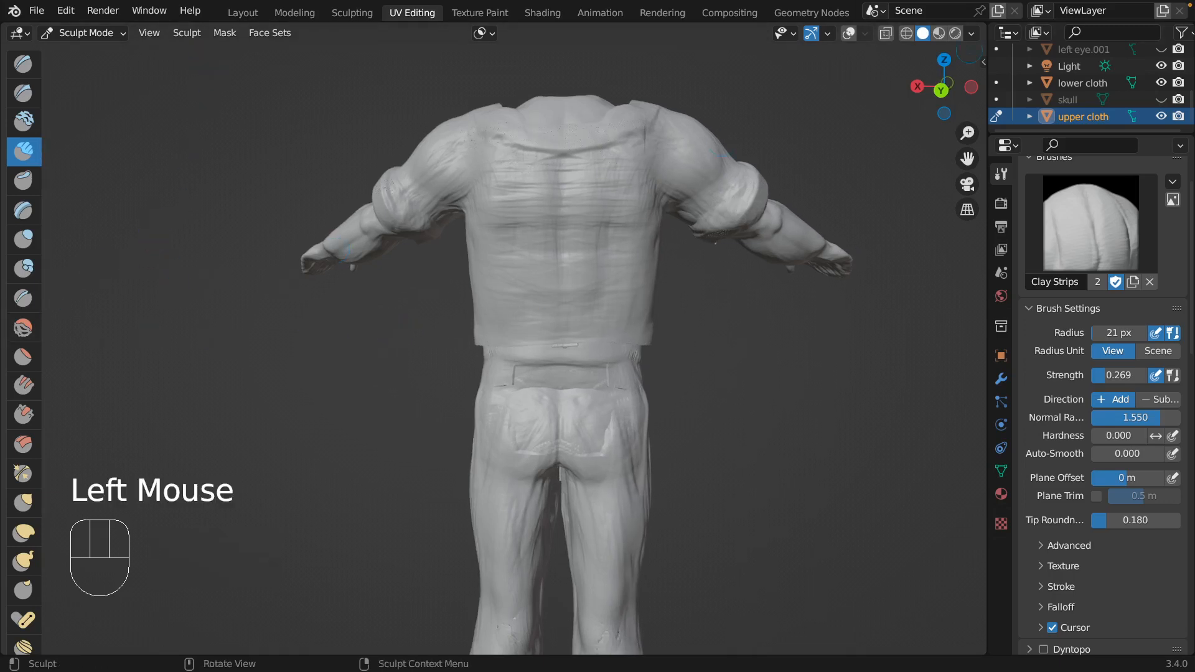
{"action": "scroll", "coordinate": [1131, 87], "scroll_direction": "up", "scroll_amount": 5}
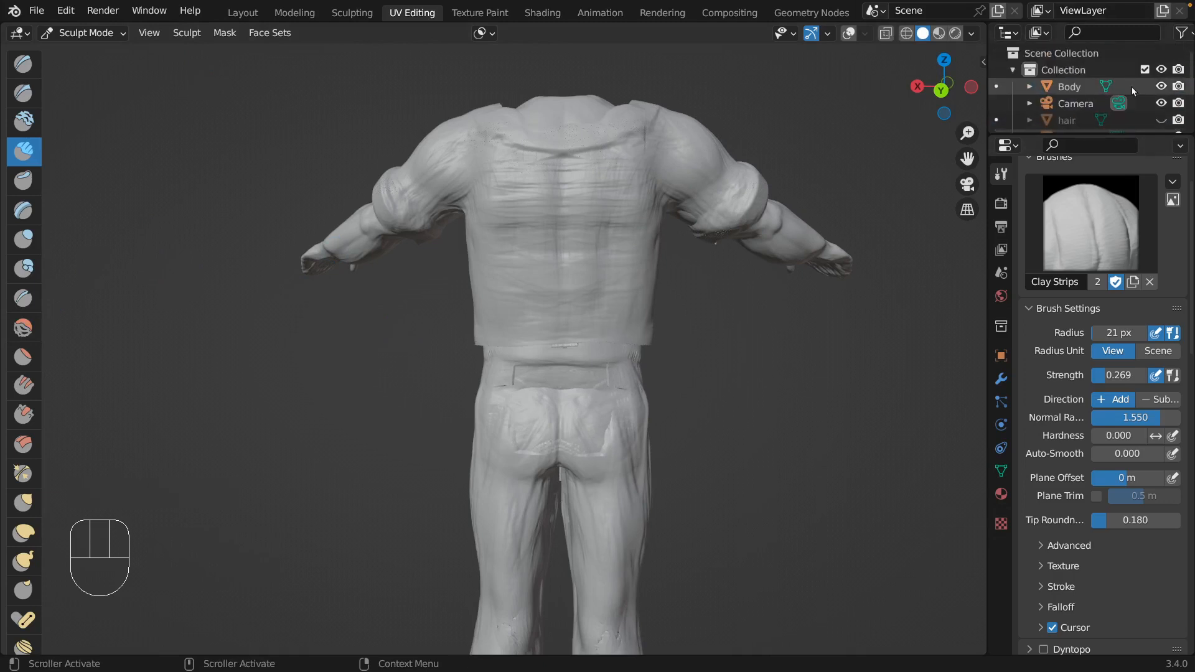
{"action": "left_click", "coordinate": [1161, 88]}
{"action": "left_click", "coordinate": [1162, 88]}
{"action": "left_click", "coordinate": [1162, 87]}
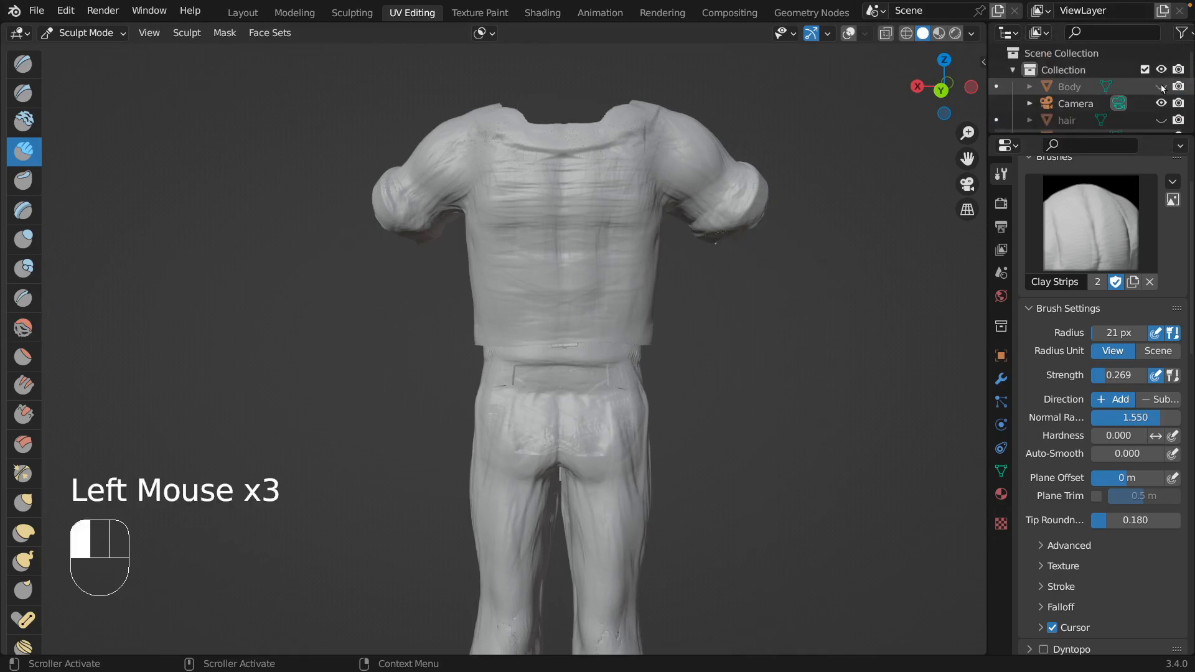
{"action": "left_click", "coordinate": [1161, 88]}
{"action": "left_click", "coordinate": [1162, 87]}
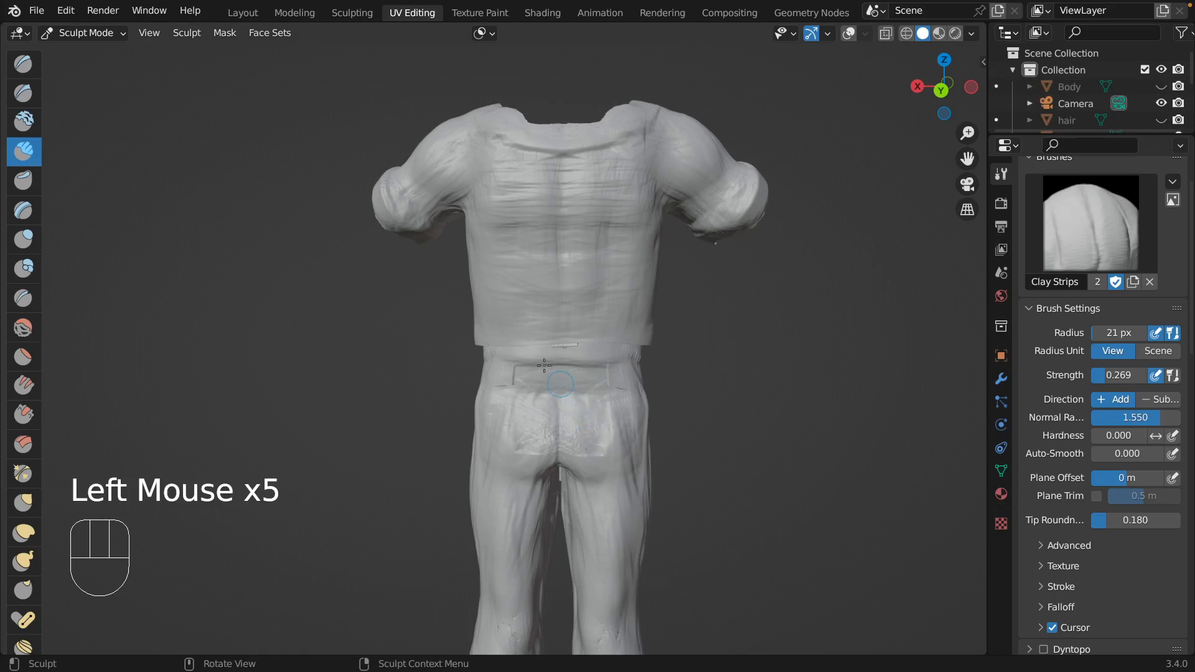
{"action": "middle_click_drag", "start_coordinate": [527, 429], "coordinate": [529, 402]}
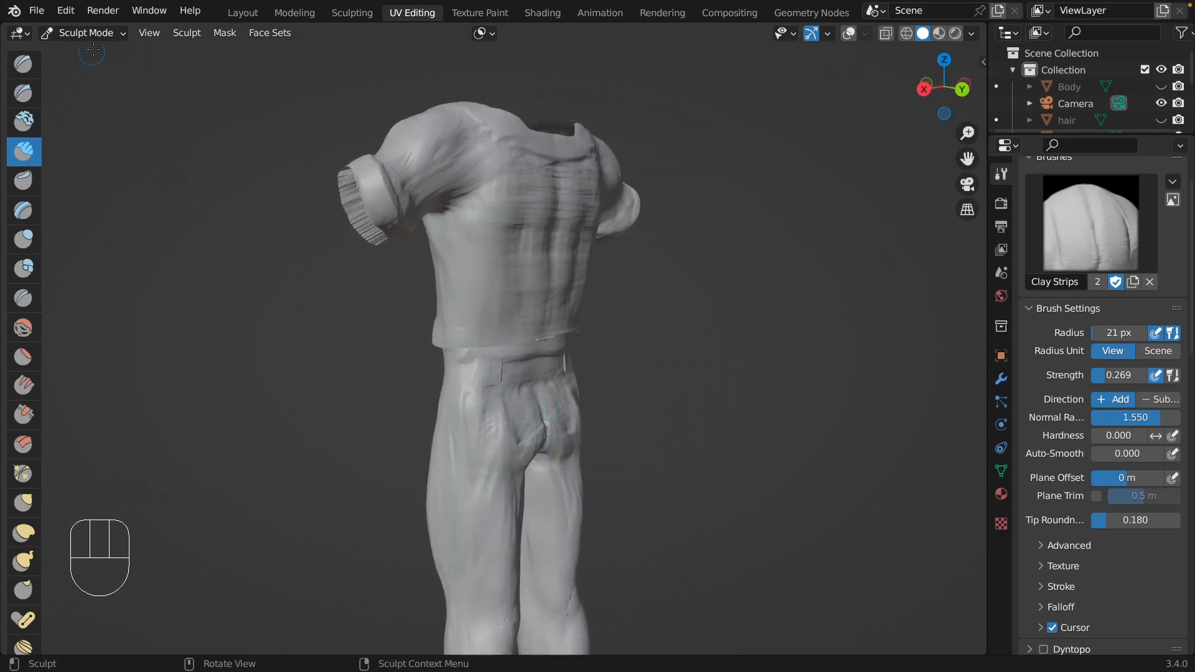
Enlarge the list of scene objects and select the lower cloth.
{"action": "left_click", "coordinate": [1079, 145]}
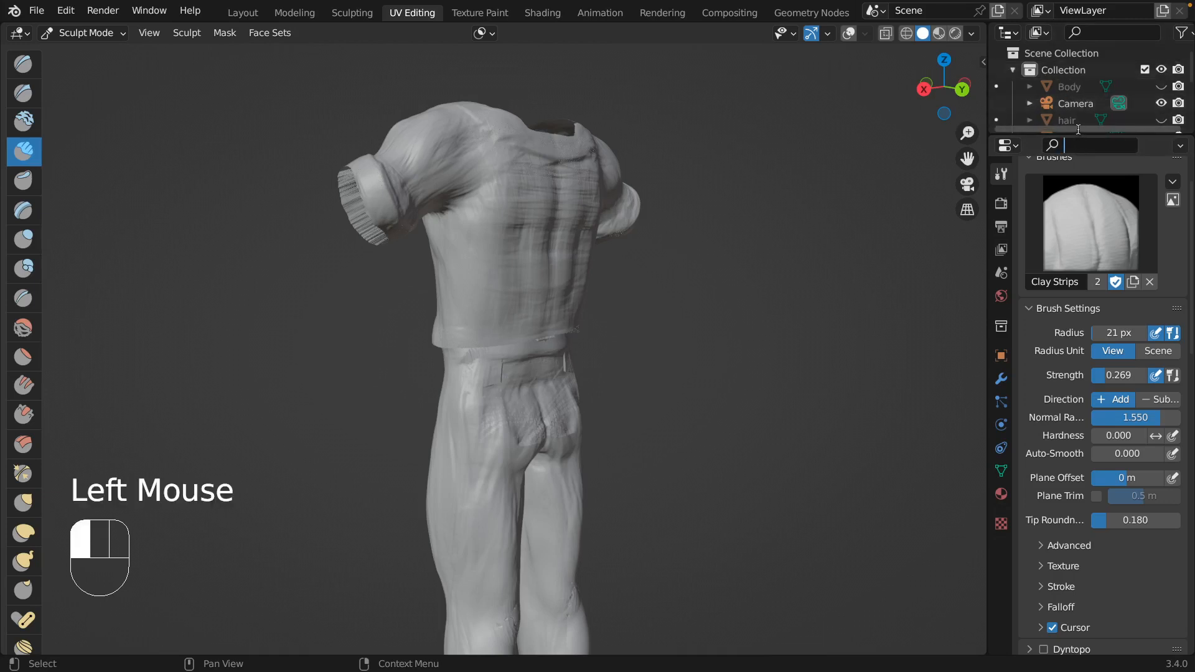
{"action": "left_click_drag", "start_coordinate": [1080, 132], "coordinate": [1075, 320]}
{"action": "left_click", "coordinate": [1088, 187]}
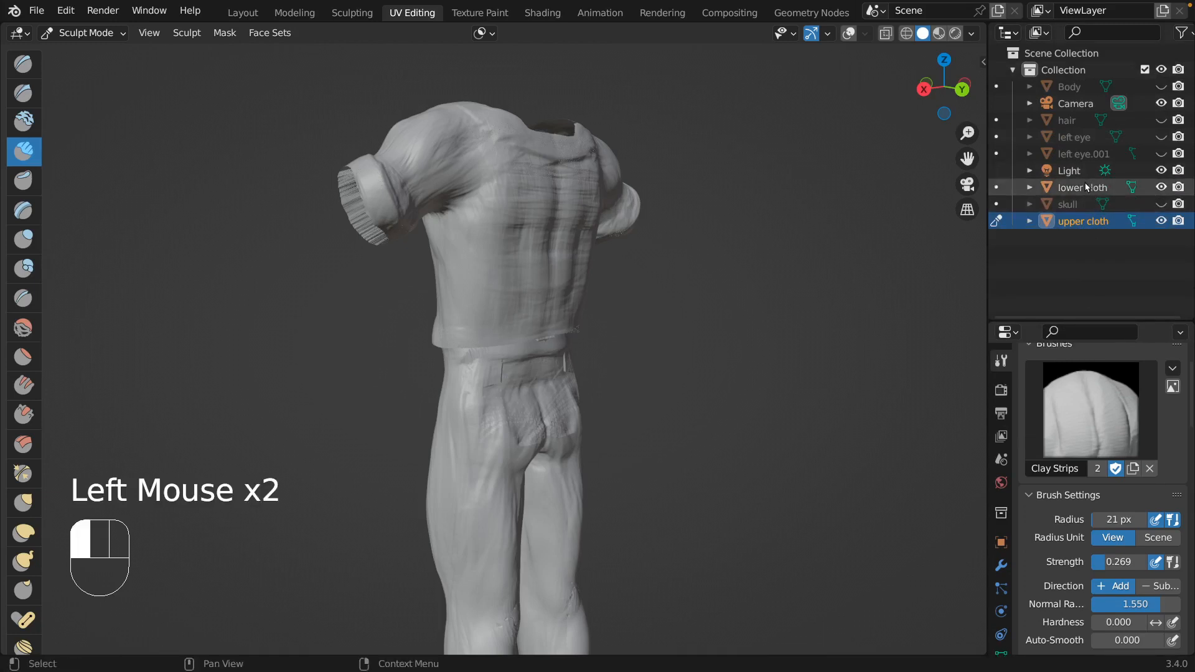
{"action": "left_click", "coordinate": [1083, 187]}
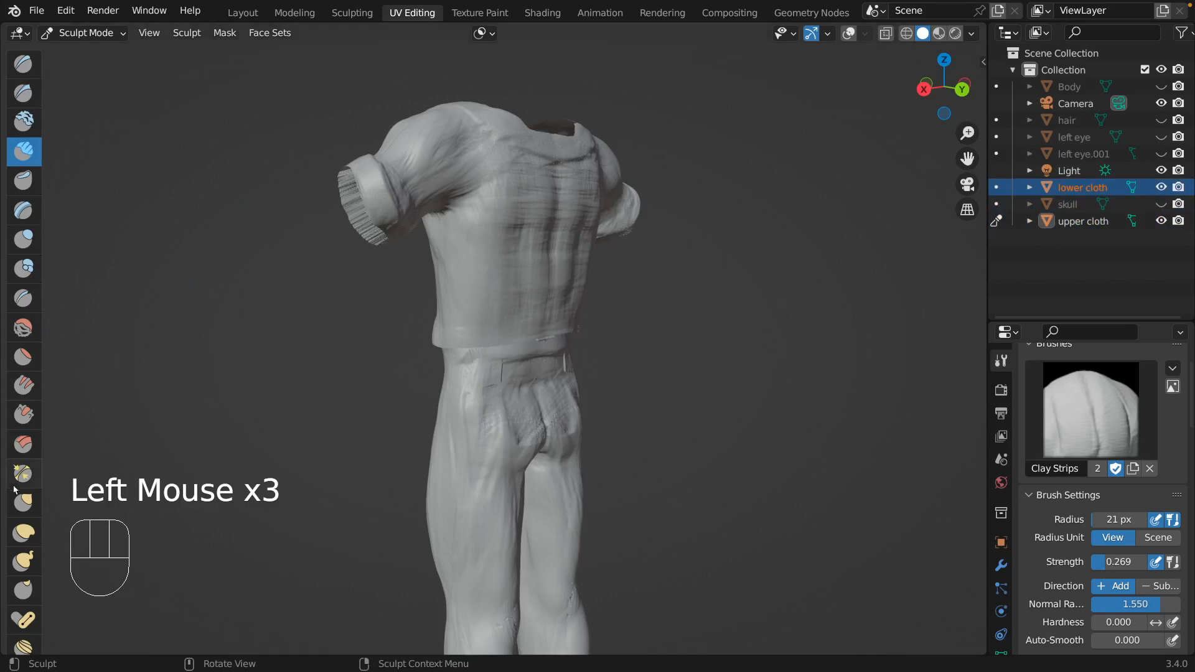
Try the Grab brush with a 104 px radius on the trousers' seat and the shirt's side, and undo the last stroke.
{"action": "left_click", "coordinate": [23, 502]}
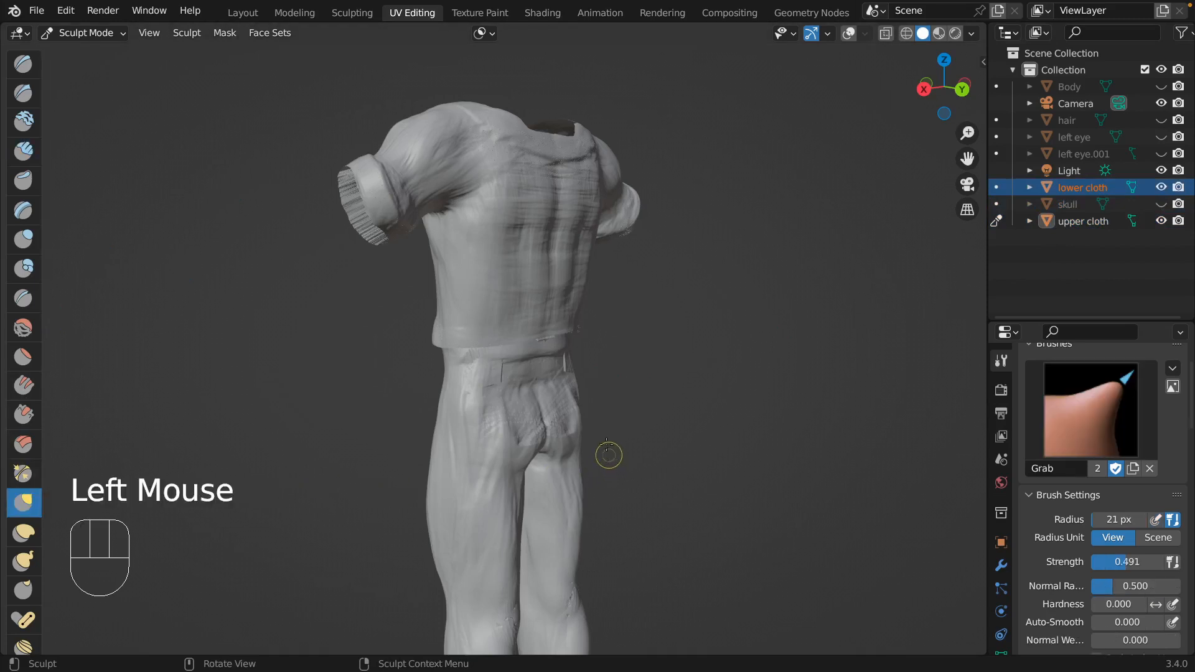
{"action": "key", "text": "f"}
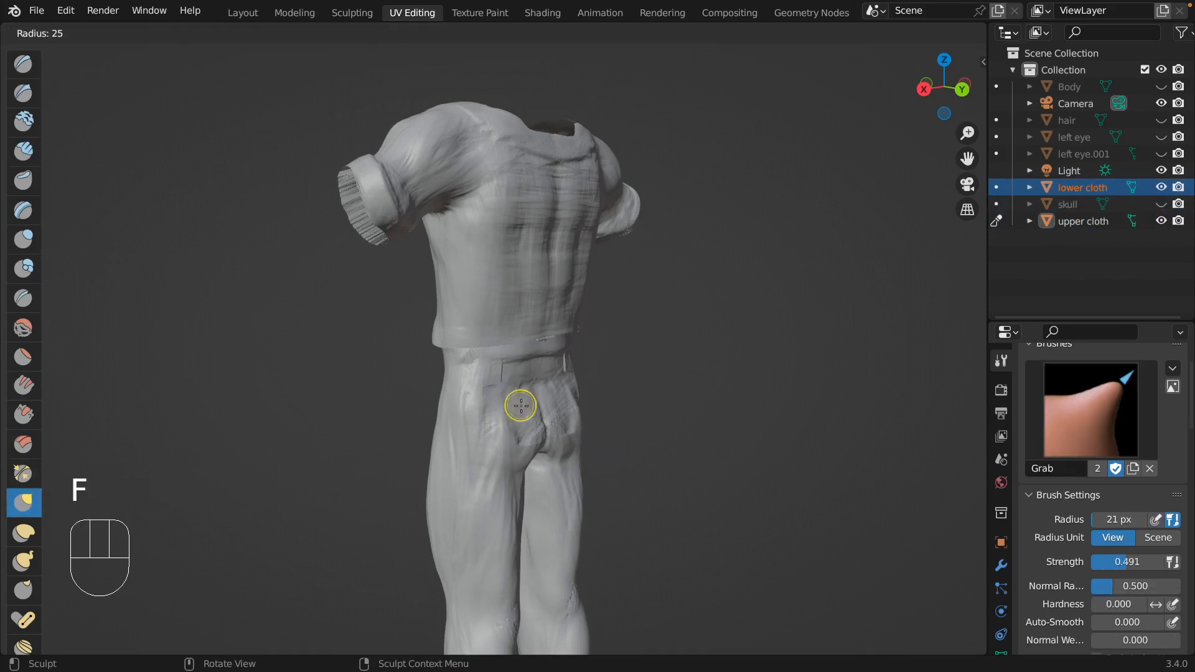
{"action": "left_click", "coordinate": [531, 404]}
{"action": "left_click_drag", "start_coordinate": [530, 404], "coordinate": [533, 403]}
{"action": "left_click_drag", "start_coordinate": [517, 412], "coordinate": [512, 418]}
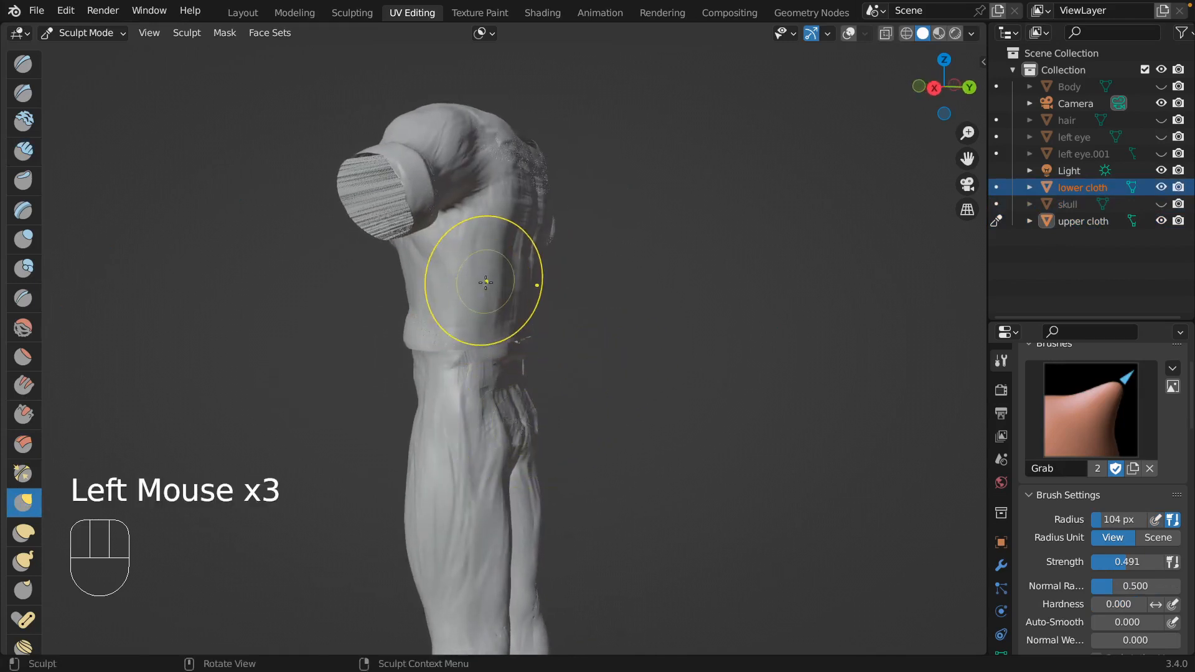
{"action": "mouse_move", "coordinate": [478, 283]}
{"action": "left_mouse_down"}
{"action": "mouse_move", "coordinate": [492, 283]}
{"action": "mouse_move", "coordinate": [481, 290]}
{"action": "left_mouse_up"}
{"action": "key", "text": "super+z"}
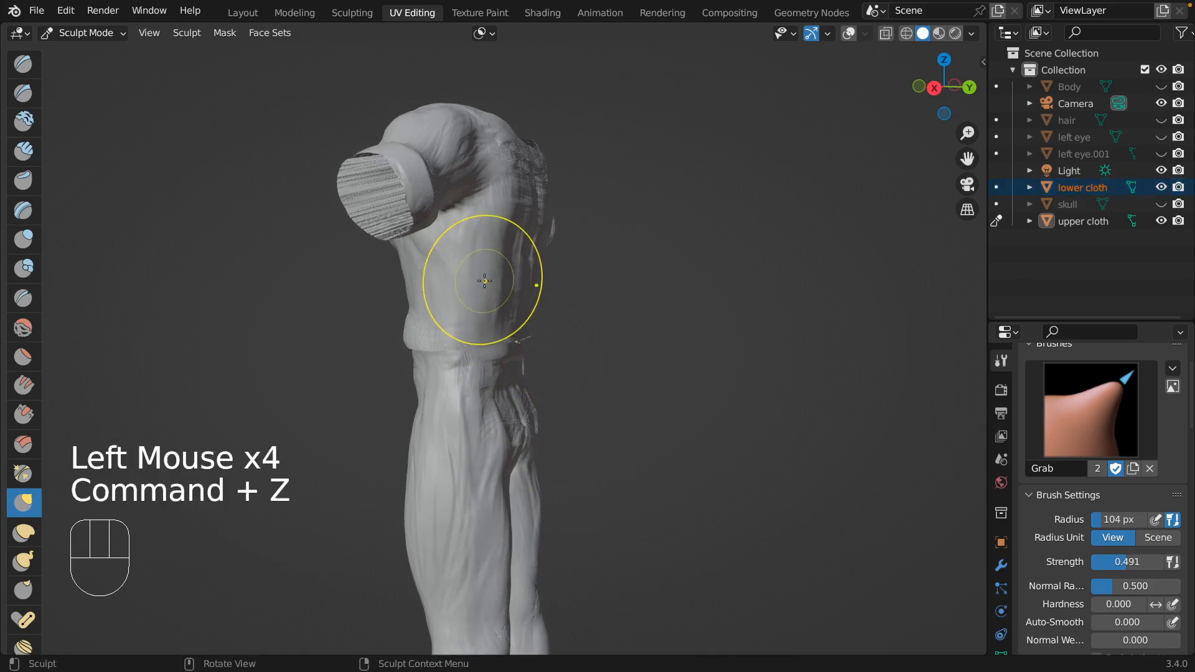
Switch to Object Mode, hide the upper cloth and make the lower cloth the active object.
{"action": "left_click", "coordinate": [1077, 190]}
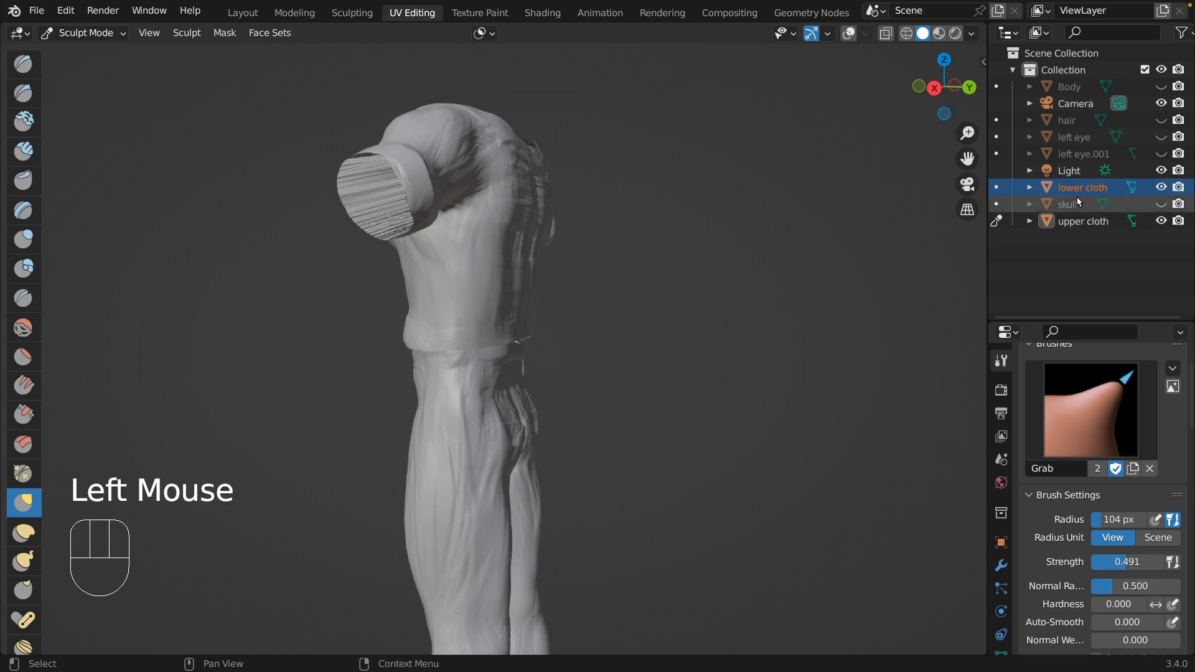
{"action": "left_click", "coordinate": [98, 34]}
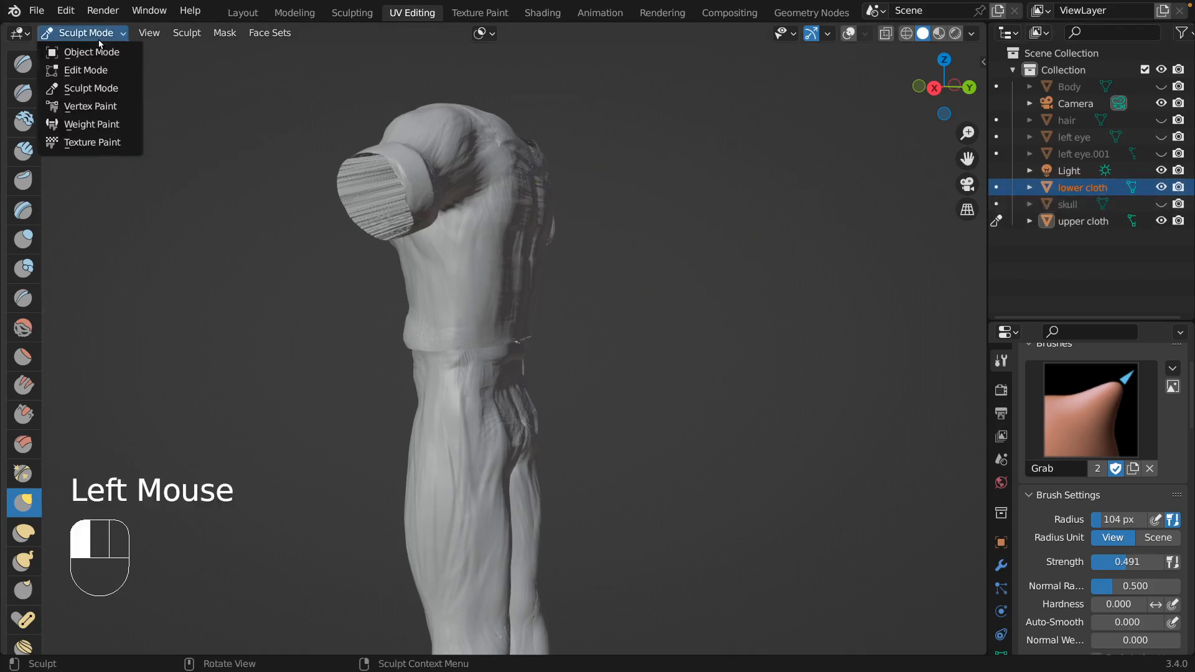
{"action": "left_click", "coordinate": [94, 54]}
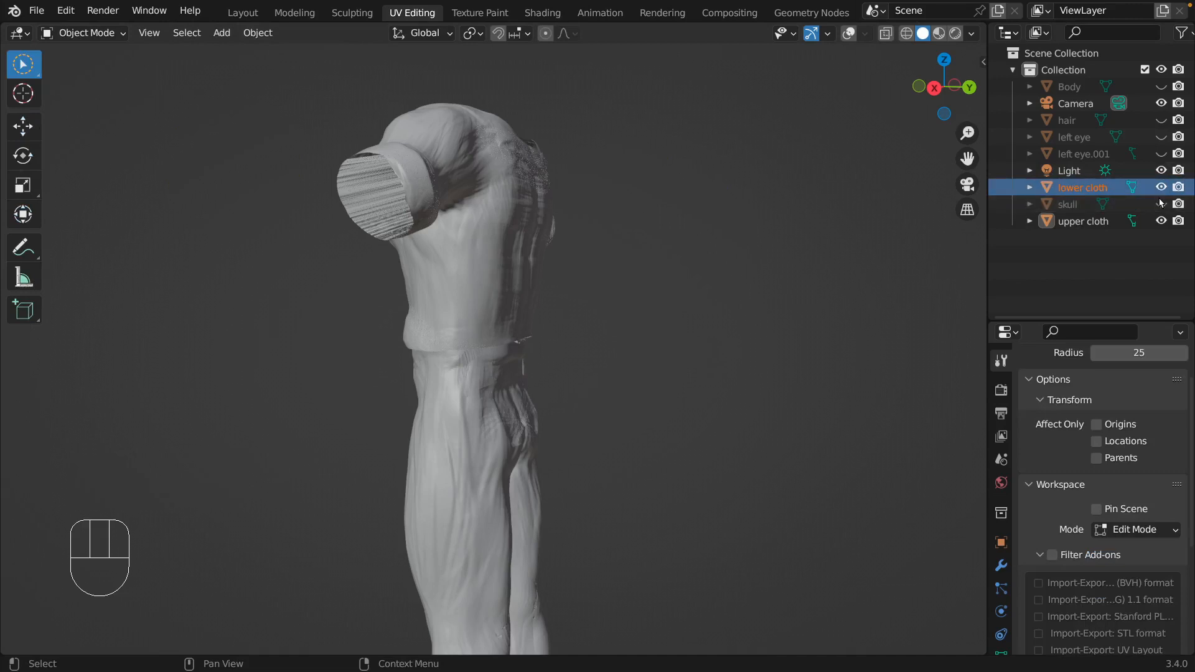
{"action": "left_click", "coordinate": [1161, 222]}
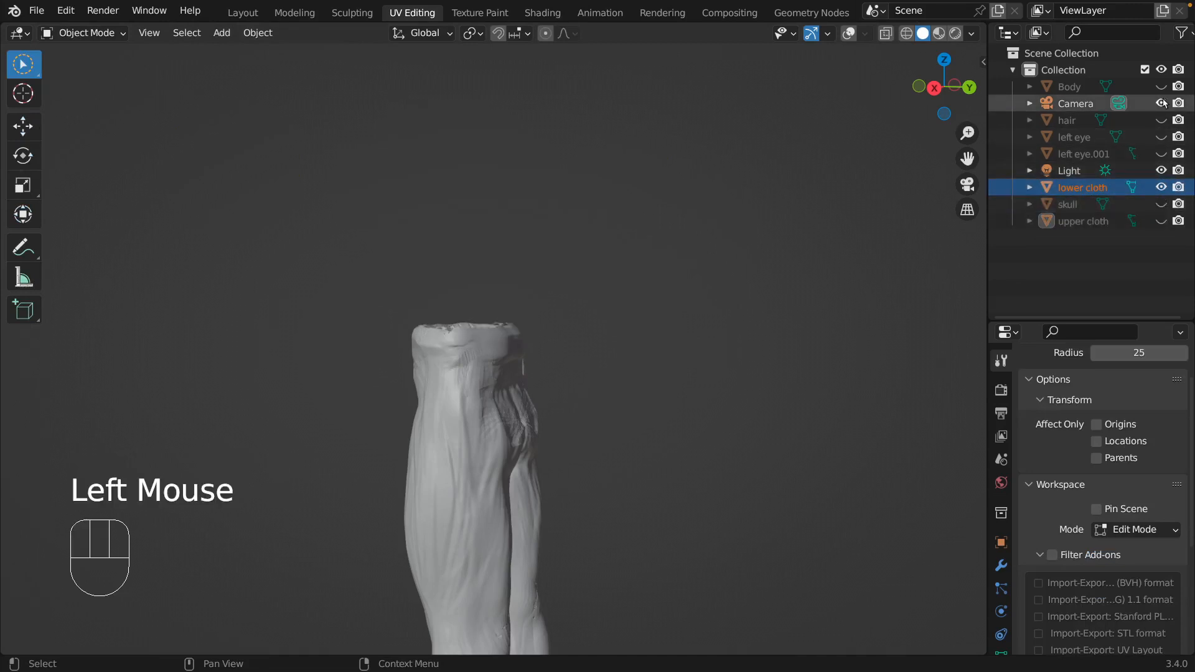
{"action": "double_click", "coordinate": [1080, 186]}
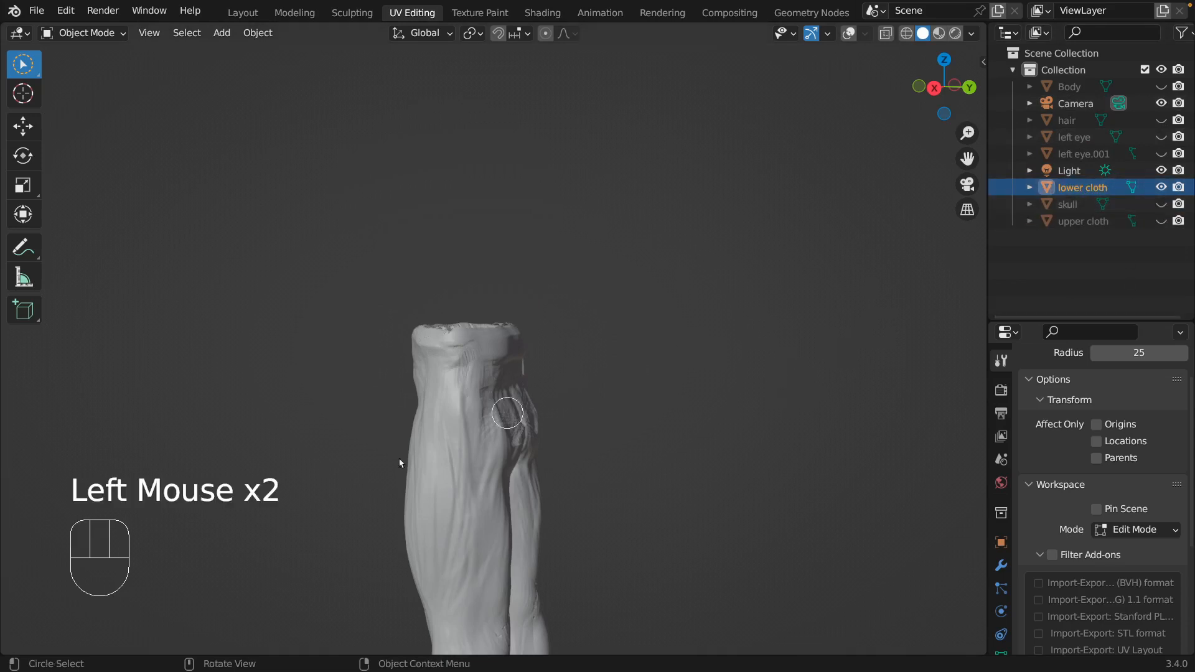
Try scaling the lower cloth slightly smaller, and return it to Sculpt Mode.
{"action": "key", "text": "s"}
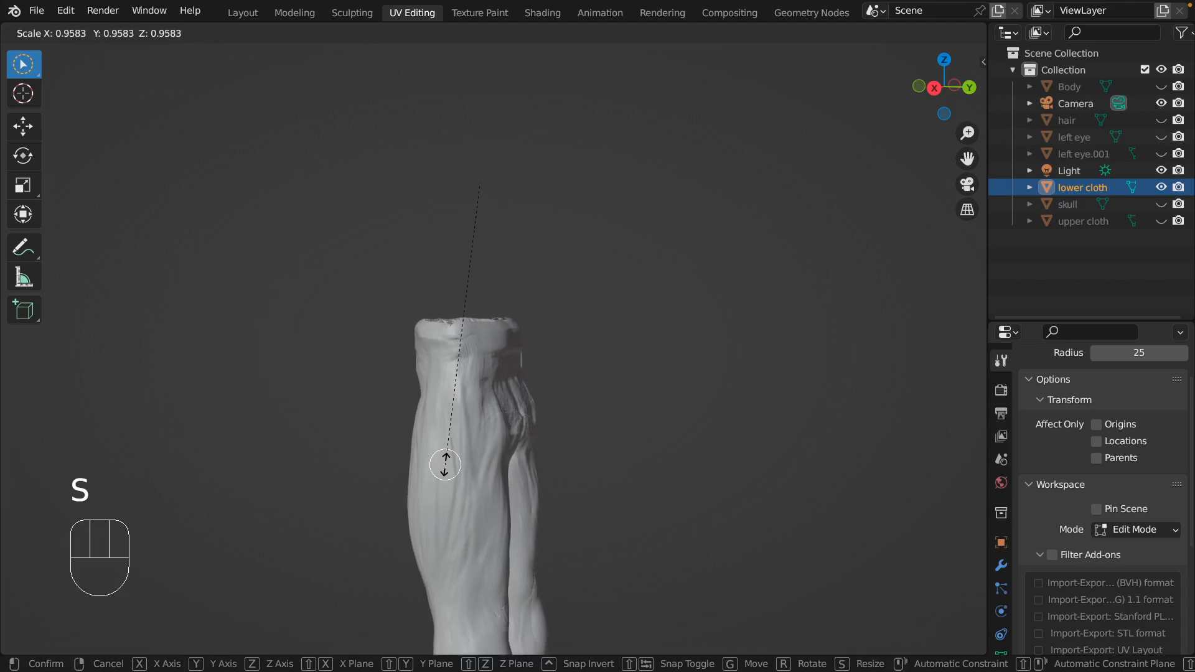
{"action": "left_click", "coordinate": [448, 473]}
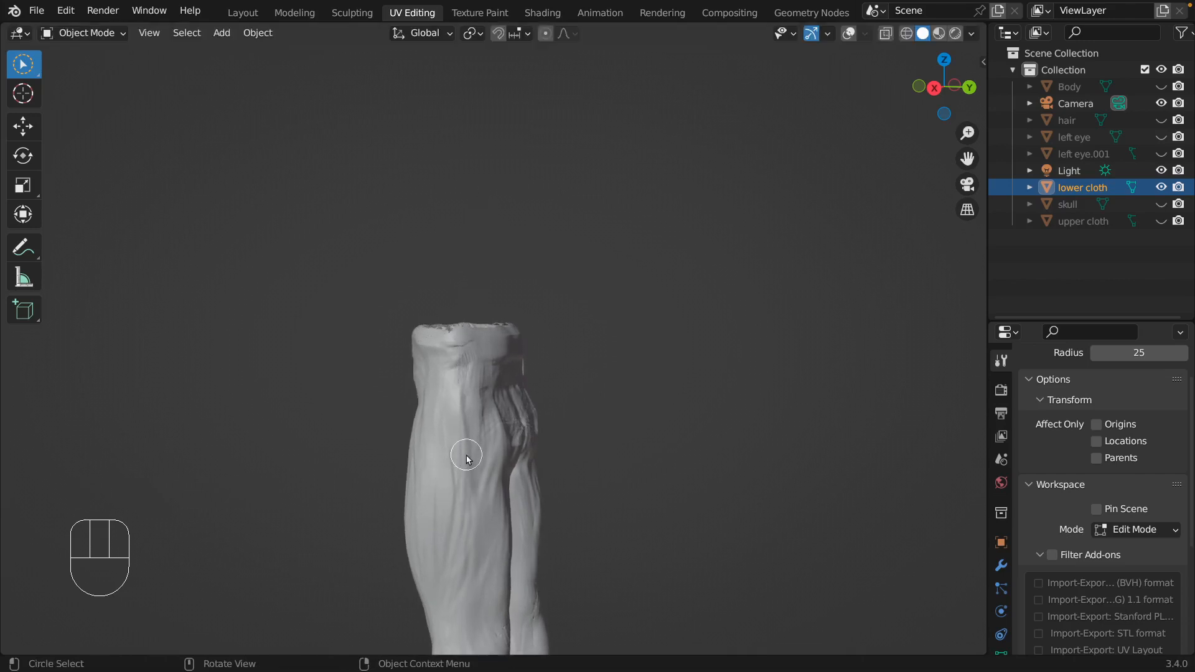
{"action": "left_click", "coordinate": [99, 35]}
{"action": "left_click", "coordinate": [102, 87]}
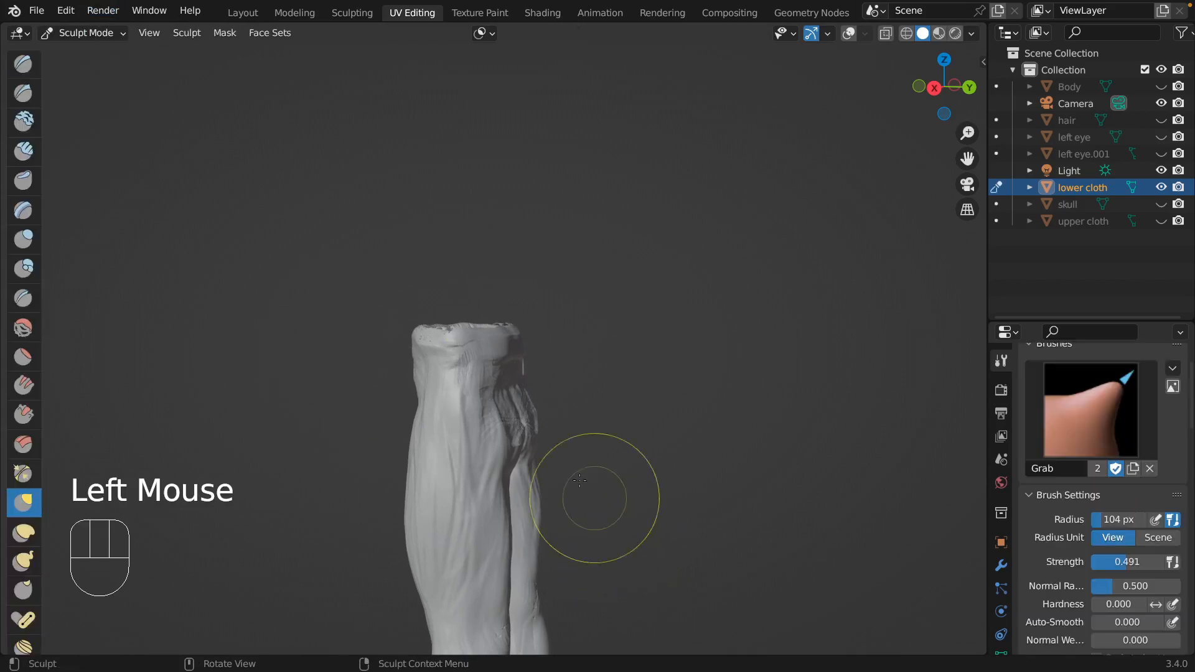
Reshape the back and seat of the trousers with the Grab brush at a 104 px radius.
{"action": "middle_click_drag", "start_coordinate": [498, 413], "coordinate": [516, 397]}
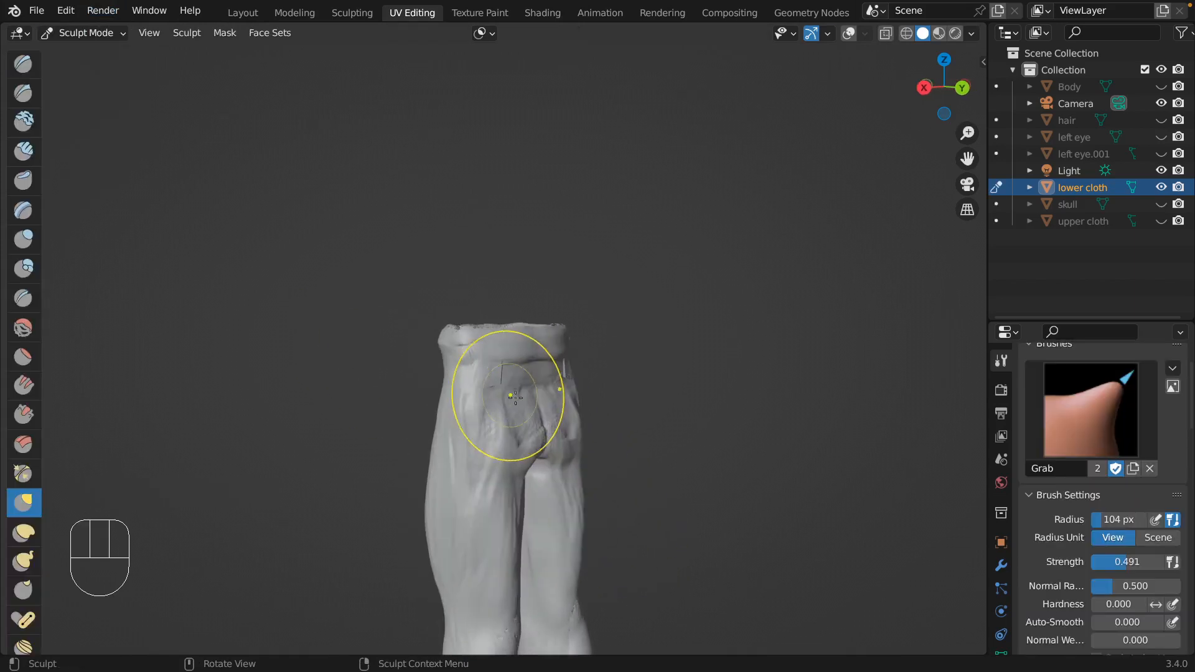
{"action": "left_click_drag", "start_coordinate": [514, 395], "coordinate": [546, 415]}
{"action": "mouse_move", "coordinate": [546, 418]}
{"action": "left_mouse_down"}
{"action": "mouse_move", "coordinate": [534, 372]}
{"action": "mouse_move", "coordinate": [515, 369]}
{"action": "left_mouse_up"}
{"action": "middle_click_drag", "start_coordinate": [516, 369], "coordinate": [489, 381]}
{"action": "left_click_drag", "start_coordinate": [489, 382], "coordinate": [496, 388]}
{"action": "left_click_drag", "start_coordinate": [489, 404], "coordinate": [492, 408]}
{"action": "left_click_drag", "start_coordinate": [485, 418], "coordinate": [488, 415]}
{"action": "middle_click_drag", "start_coordinate": [490, 398], "coordinate": [540, 389]}
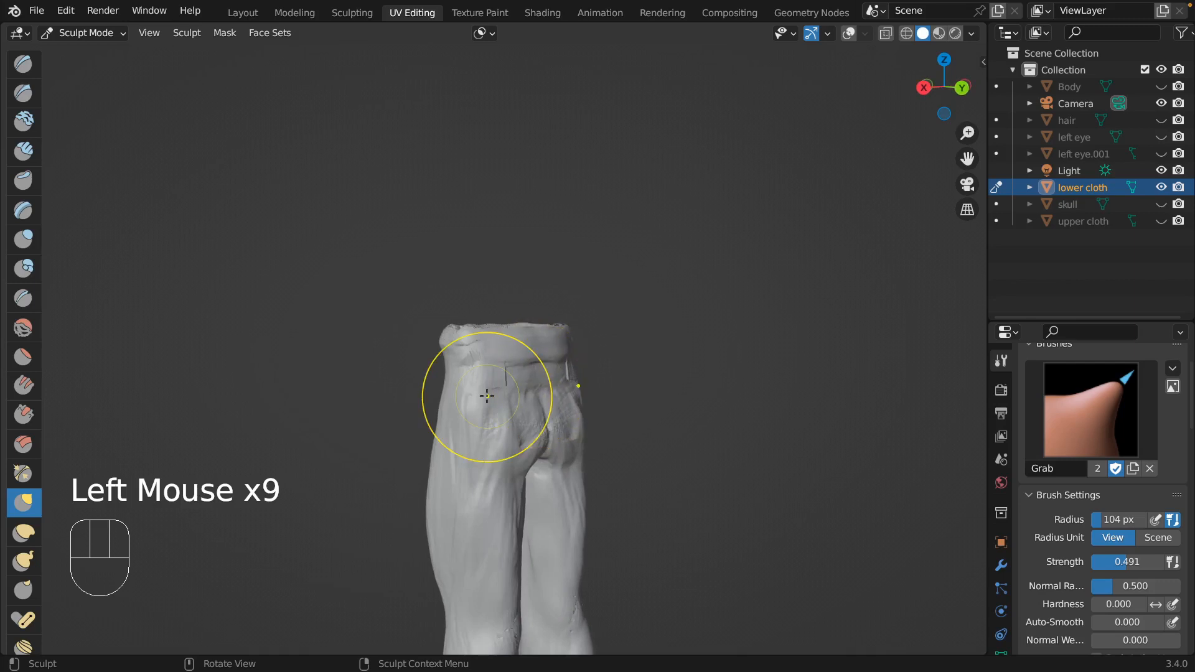
Build up the trousers' seat and vertical folds below the back waistband with Clay Strips at a 38 px radius.
{"action": "left_click", "coordinate": [26, 162]}
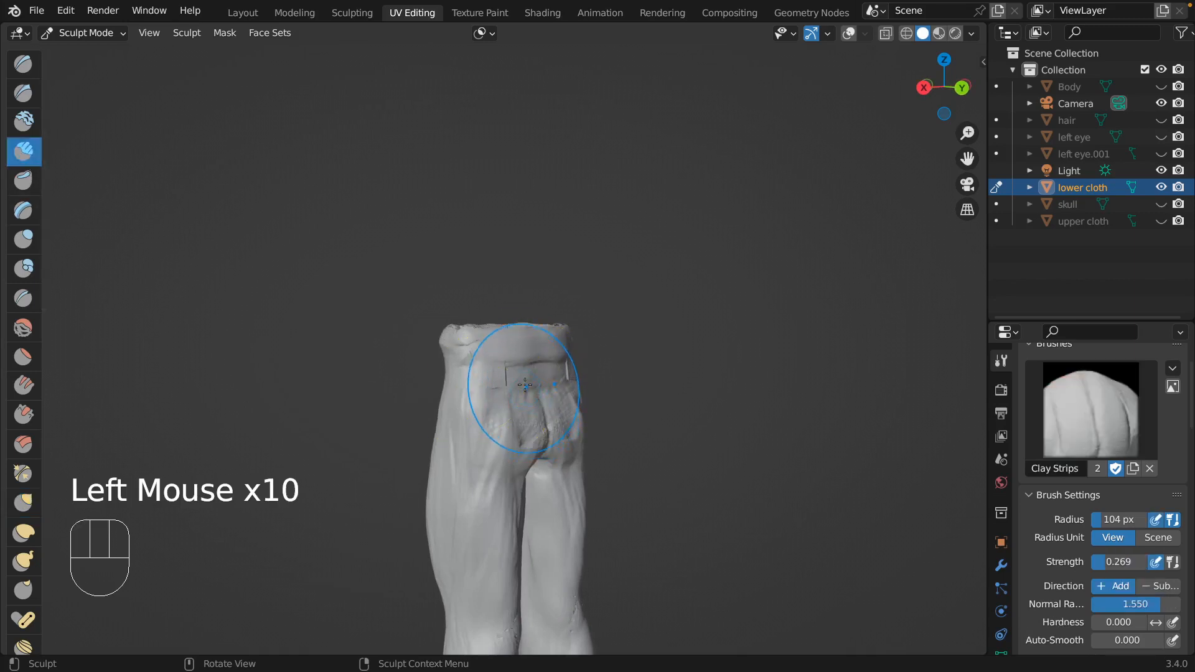
{"action": "key", "text": "f"}
{"action": "left_click", "coordinate": [482, 451]}
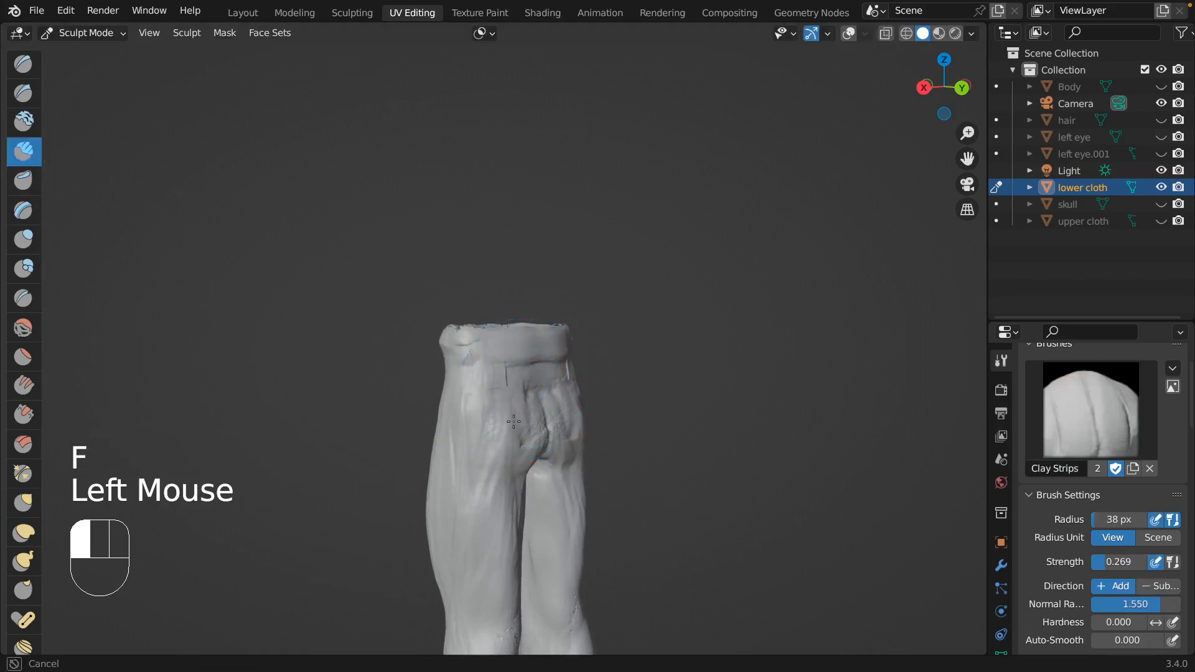
{"action": "left_click_drag", "start_coordinate": [529, 404], "coordinate": [540, 418]}
{"action": "scroll", "coordinate": [536, 394], "scroll_direction": "right", "scroll_amount": 5}
{"action": "mouse_move", "coordinate": [535, 401]}
{"action": "left_mouse_down"}
{"action": "mouse_move", "coordinate": [509, 364]}
{"action": "mouse_move", "coordinate": [503, 396]}
{"action": "left_mouse_up"}
{"action": "mouse_move", "coordinate": [528, 373]}
{"action": "left_mouse_down"}
{"action": "mouse_move", "coordinate": [526, 401]}
{"action": "mouse_move", "coordinate": [545, 376]}
{"action": "left_mouse_up"}
{"action": "left_click_drag", "start_coordinate": [541, 398], "coordinate": [537, 373]}
{"action": "left_click_drag", "start_coordinate": [540, 396], "coordinate": [538, 368]}
{"action": "mouse_move", "coordinate": [539, 376]}
{"action": "left_mouse_down"}
{"action": "mouse_move", "coordinate": [539, 416]}
{"action": "mouse_move", "coordinate": [527, 419]}
{"action": "left_mouse_up"}
{"action": "mouse_move", "coordinate": [528, 404]}
{"action": "left_mouse_down"}
{"action": "mouse_move", "coordinate": [523, 450]}
{"action": "mouse_move", "coordinate": [513, 407]}
{"action": "left_mouse_up"}
{"action": "left_click_drag", "start_coordinate": [502, 377], "coordinate": [494, 420]}
{"action": "left_click_drag", "start_coordinate": [500, 482], "coordinate": [498, 513]}
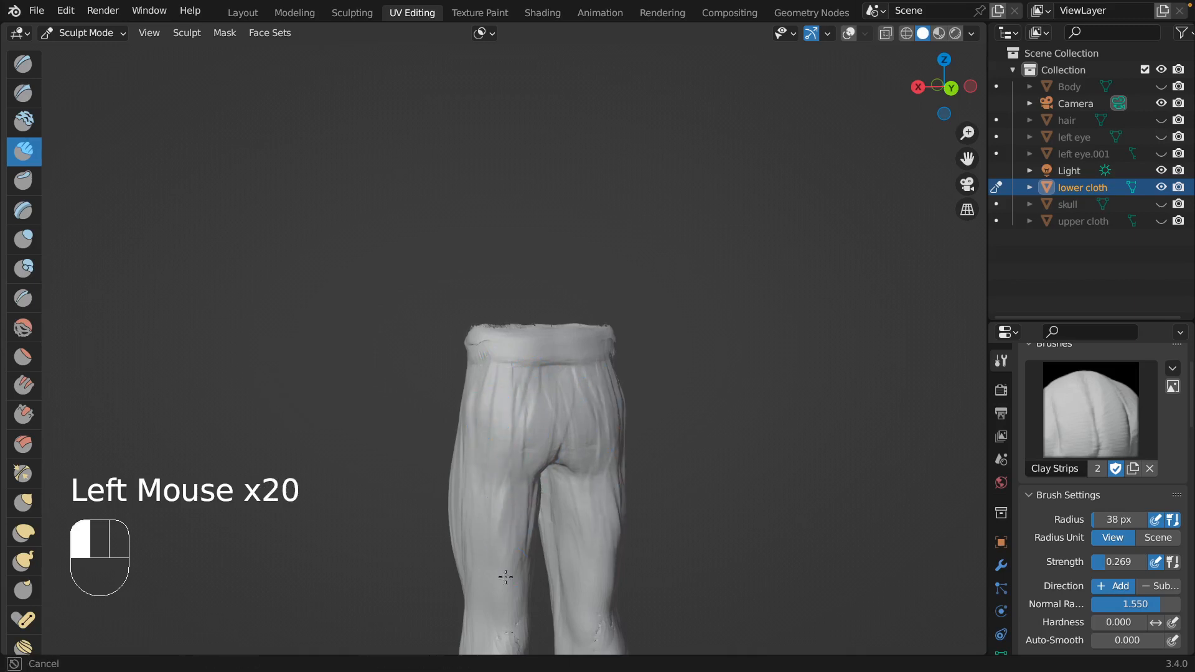
Add Clay Strips strokes along the backs and outer side of the trouser legs.
{"action": "left_click_drag", "start_coordinate": [505, 577], "coordinate": [507, 585]}
{"action": "left_click_drag", "start_coordinate": [577, 500], "coordinate": [583, 555]}
{"action": "scroll", "coordinate": [608, 483], "scroll_direction": "right", "scroll_amount": 5}
{"action": "left_click_drag", "start_coordinate": [625, 499], "coordinate": [628, 551]}
{"action": "left_click_drag", "start_coordinate": [619, 514], "coordinate": [632, 492]}
{"action": "left_click_drag", "start_coordinate": [651, 547], "coordinate": [659, 484]}
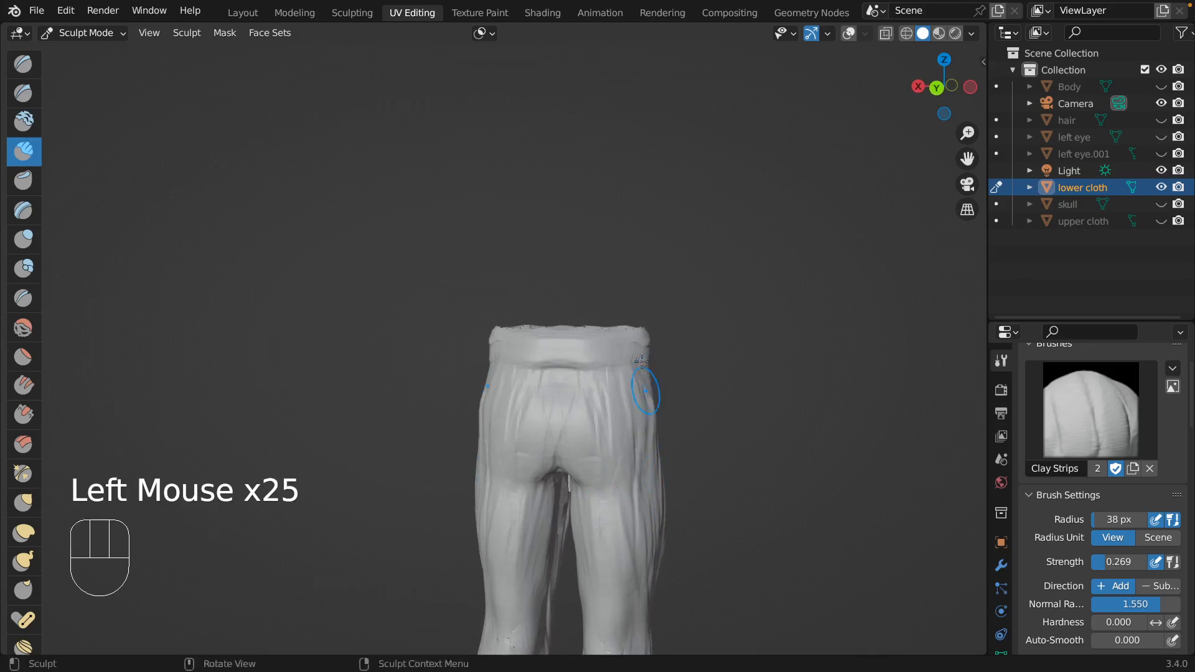
Widen the waistband downward across the back and around the hip with Clay Strips strokes.
{"action": "left_click_drag", "start_coordinate": [518, 381], "coordinate": [555, 373]}
{"action": "left_click_drag", "start_coordinate": [544, 373], "coordinate": [585, 372]}
{"action": "scroll", "coordinate": [547, 349], "scroll_direction": "left", "scroll_amount": 8}
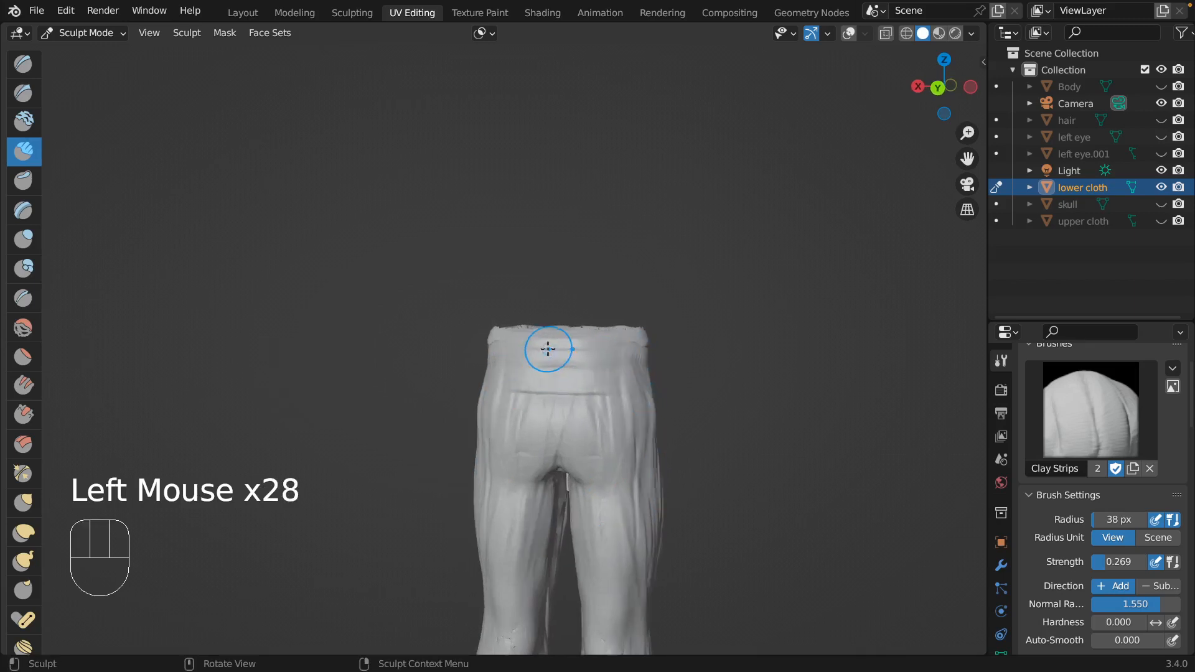
{"action": "left_click_drag", "start_coordinate": [495, 359], "coordinate": [468, 354]}
{"action": "scroll", "coordinate": [435, 339], "scroll_direction": "left", "scroll_amount": 10}
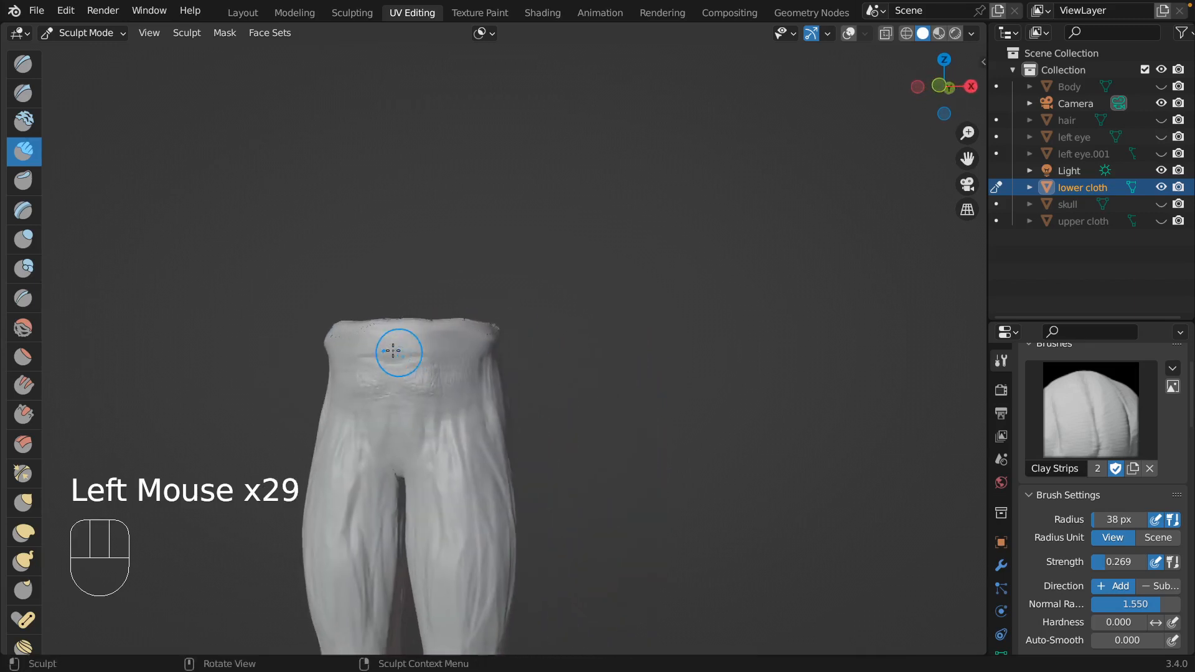
Build up the front of the waistband with horizontal Clay Strips strokes across the belly.
{"action": "left_click_drag", "start_coordinate": [377, 363], "coordinate": [418, 365]}
{"action": "left_click_drag", "start_coordinate": [435, 368], "coordinate": [488, 364]}
{"action": "left_click_drag", "start_coordinate": [377, 365], "coordinate": [473, 367]}
{"action": "left_click_drag", "start_coordinate": [380, 360], "coordinate": [463, 356]}
{"action": "left_click_drag", "start_coordinate": [396, 350], "coordinate": [468, 364]}
{"action": "scroll", "coordinate": [462, 406], "scroll_direction": "left", "scroll_amount": 10}
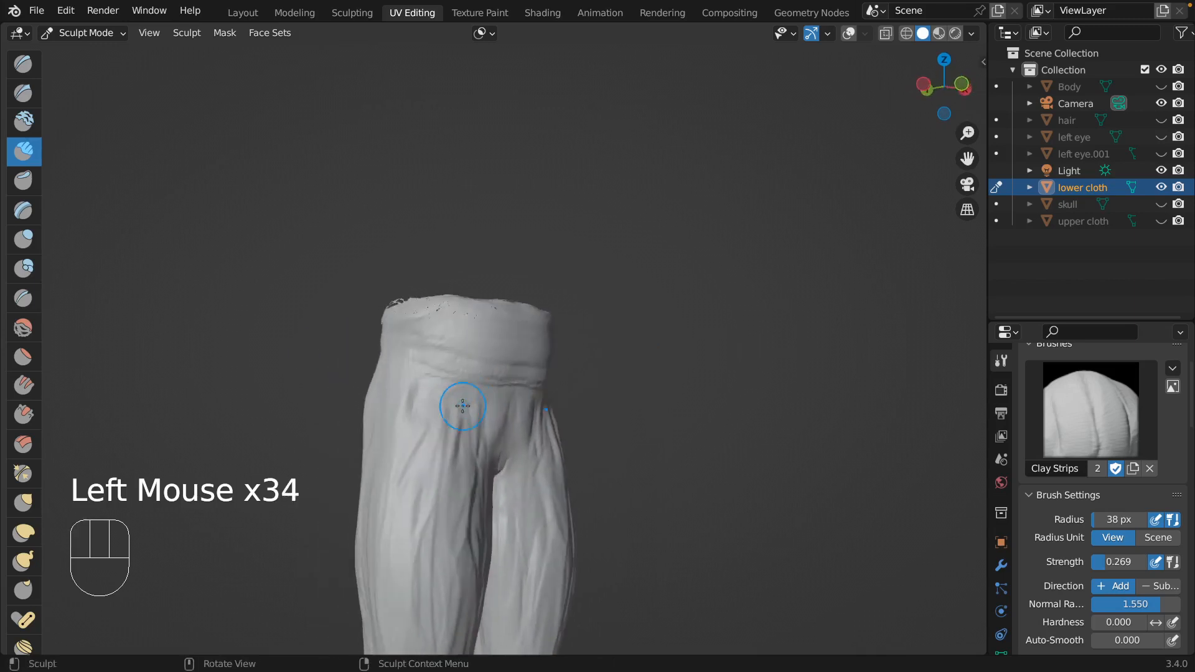
Sculpt vertical folds running from the front waistband down over the hips and upper thighs.
{"action": "scroll", "coordinate": [462, 406], "scroll_direction": "right", "scroll_amount": 6}
{"action": "left_click_drag", "start_coordinate": [355, 354], "coordinate": [359, 418]}
{"action": "mouse_move", "coordinate": [378, 359]}
{"action": "left_mouse_down"}
{"action": "mouse_move", "coordinate": [375, 429]}
{"action": "mouse_move", "coordinate": [401, 430]}
{"action": "left_mouse_up"}
{"action": "left_click_drag", "start_coordinate": [431, 369], "coordinate": [437, 408]}
{"action": "left_click_drag", "start_coordinate": [518, 404], "coordinate": [519, 408]}
{"action": "scroll", "coordinate": [533, 387], "scroll_direction": "right", "scroll_amount": 6}
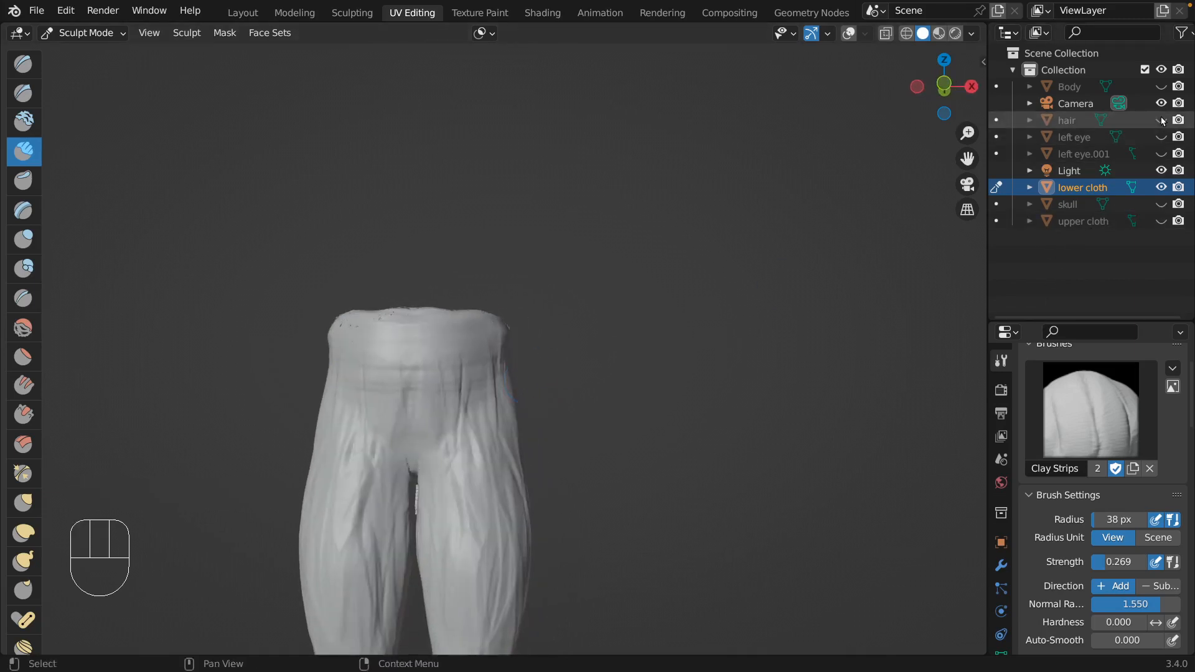
Unhide the Body mesh and the upper cloth, checking the trousers' fit from front and back.
{"action": "left_click", "coordinate": [1162, 86]}
{"action": "scroll", "coordinate": [667, 378], "scroll_direction": "right", "scroll_amount": 15}
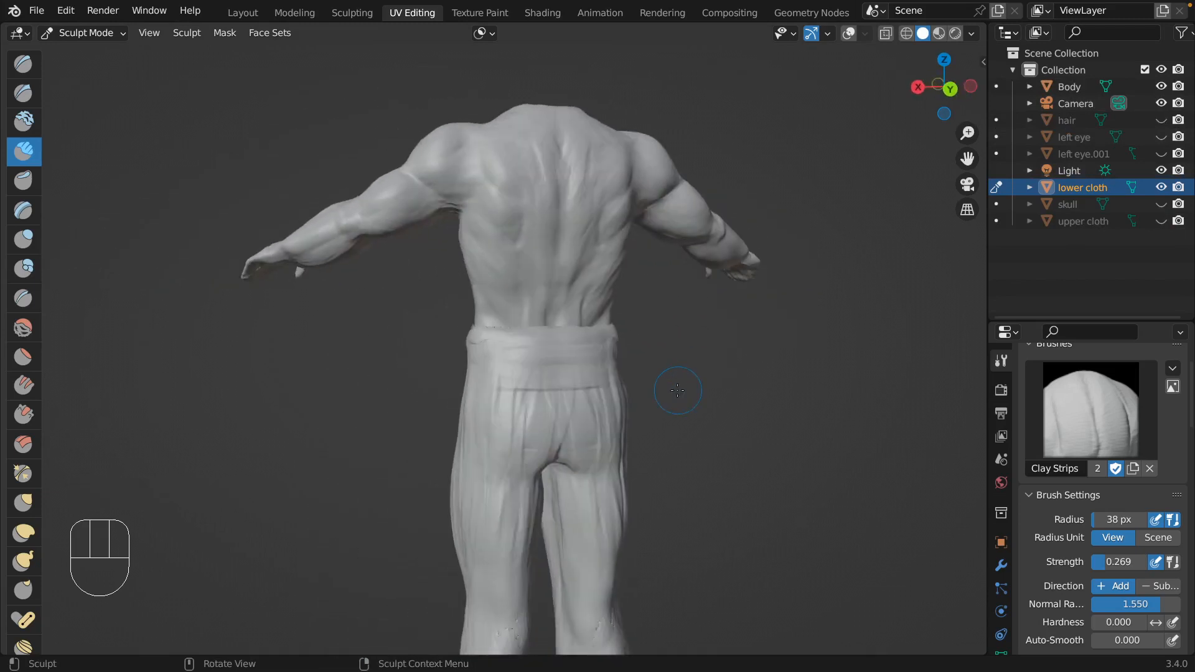
{"action": "scroll", "coordinate": [678, 390], "scroll_direction": "right", "scroll_amount": 15}
{"action": "middle_click_drag", "start_coordinate": [735, 405], "coordinate": [804, 342], "text": "shift"}
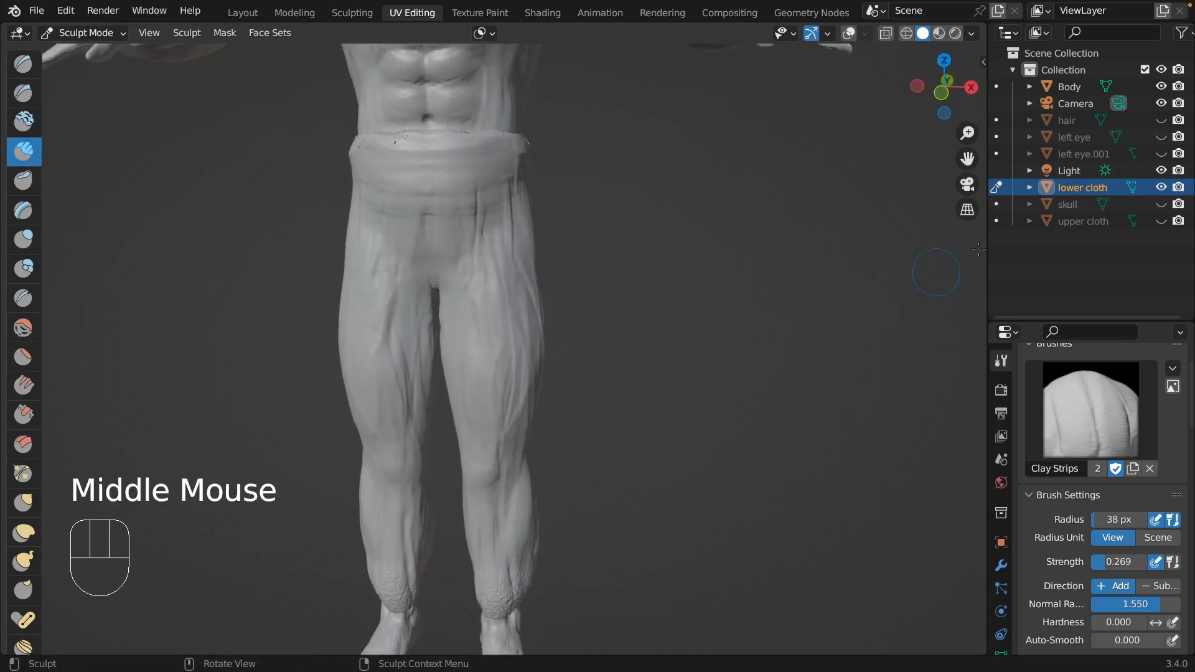
{"action": "left_click", "coordinate": [1160, 222]}
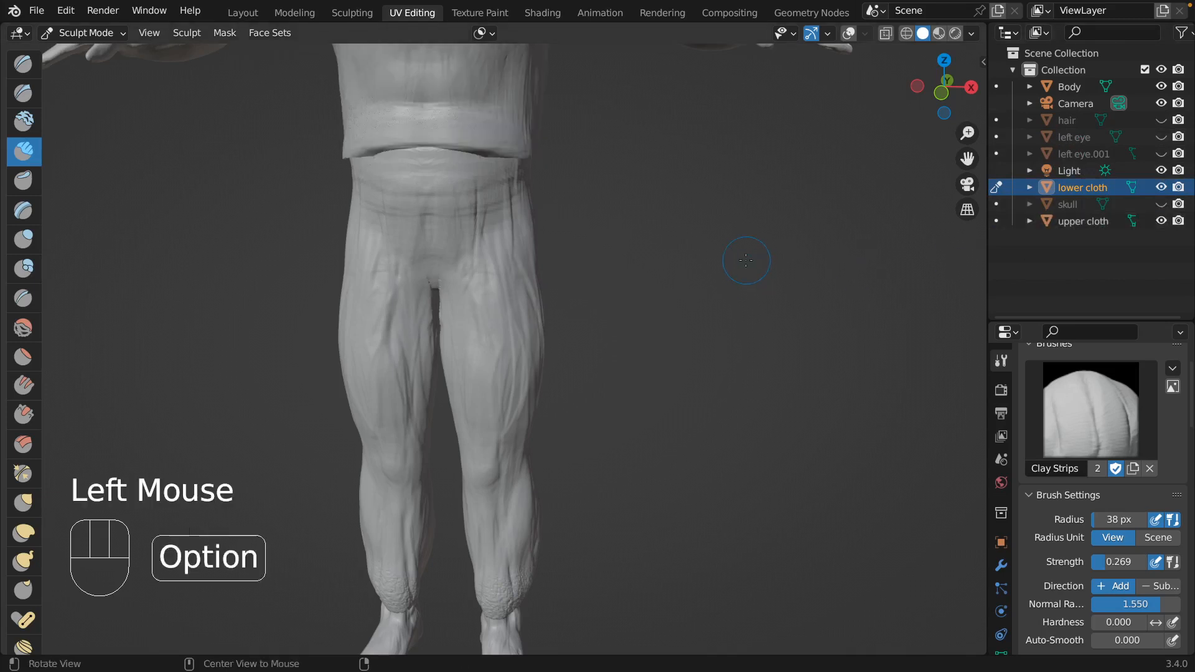
{"action": "middle_click_drag", "start_coordinate": [746, 260], "coordinate": [715, 467], "text": "shift"}
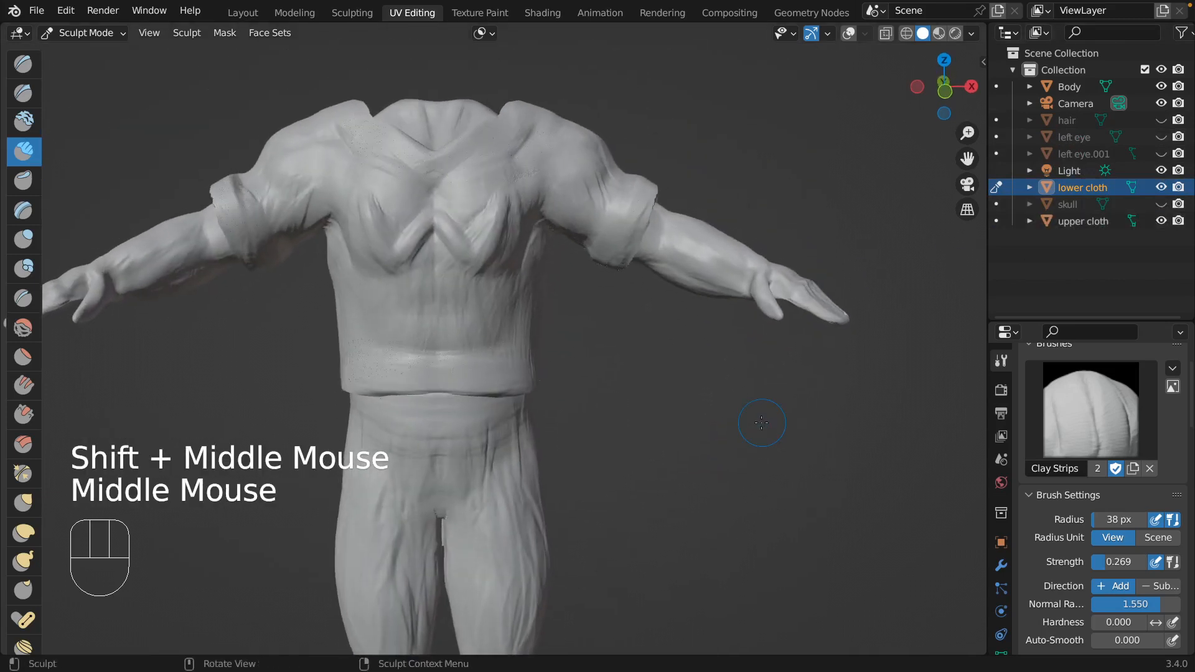
Unhide the hair, left eye, left eye.001 and skull, and view the complete character from several sides.
{"action": "left_click", "coordinate": [1161, 122]}
{"action": "left_click", "coordinate": [1161, 137]}
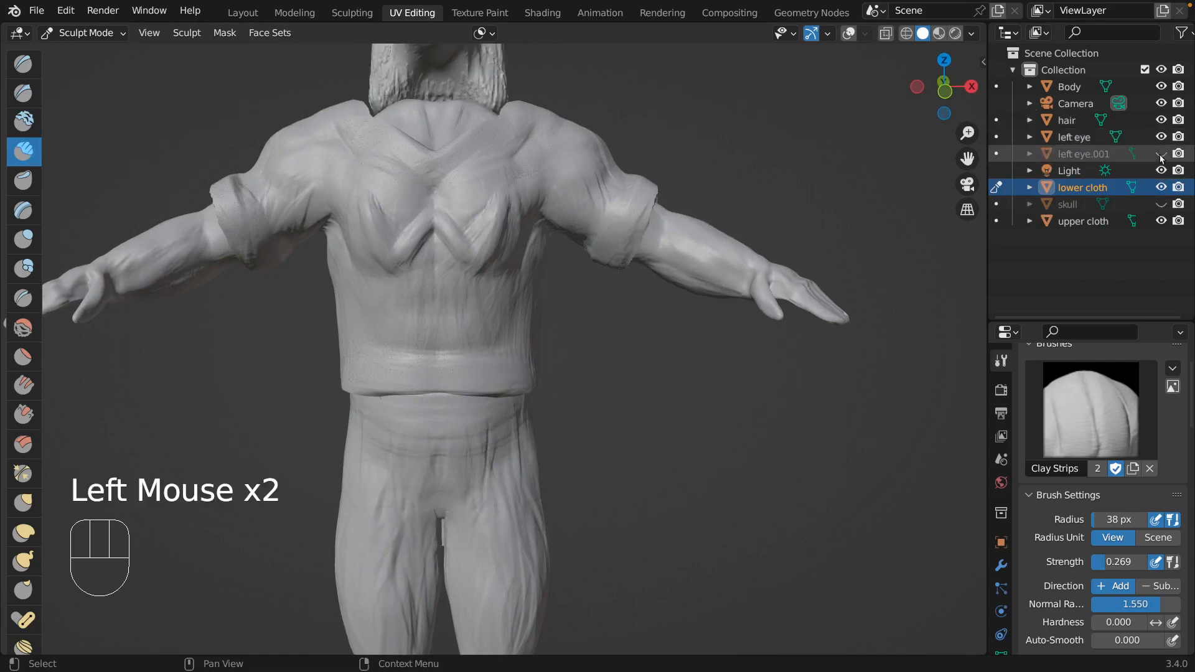
{"action": "left_click", "coordinate": [1162, 153]}
{"action": "left_click", "coordinate": [1162, 204]}
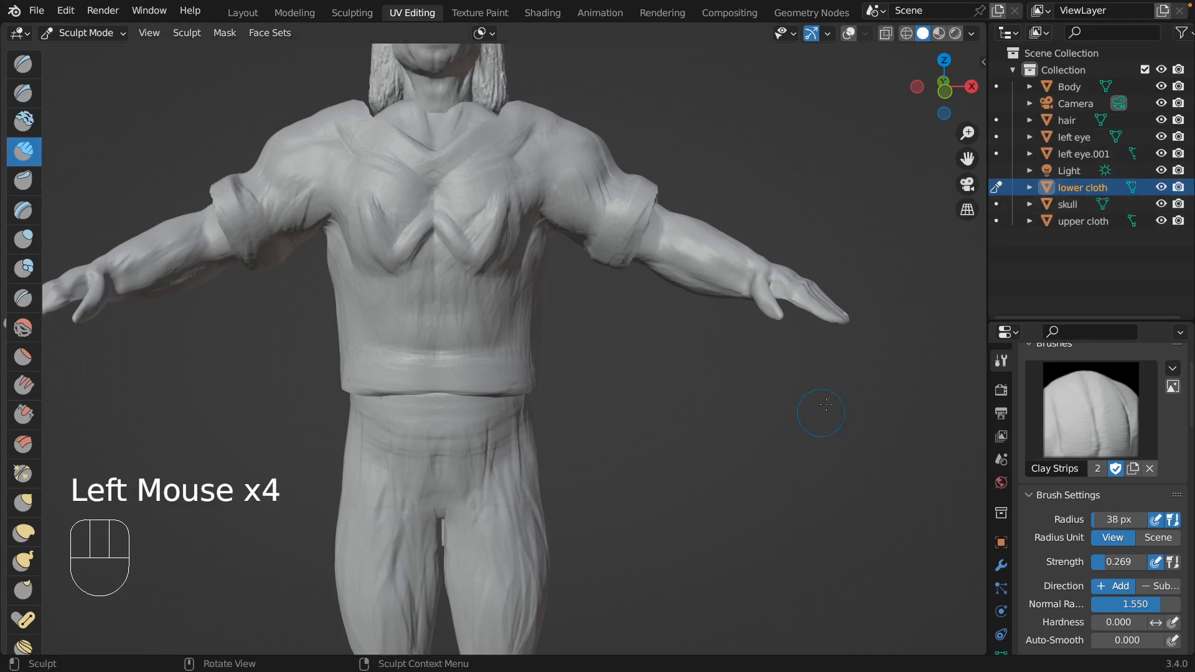
{"action": "mouse_move", "coordinate": [828, 389]}
{"action": "middle_mouse_down", "text": "shift"}
{"action": "mouse_move", "coordinate": [807, 444]}
{"action": "mouse_move", "coordinate": [802, 398]}
{"action": "mouse_move", "coordinate": [760, 571]}
{"action": "mouse_move", "coordinate": [759, 390]}
{"action": "mouse_move", "coordinate": [901, 390]}
{"action": "mouse_move", "coordinate": [733, 397]}
{"action": "mouse_move", "coordinate": [862, 382]}
{"action": "middle_mouse_up", "text": "shift"}
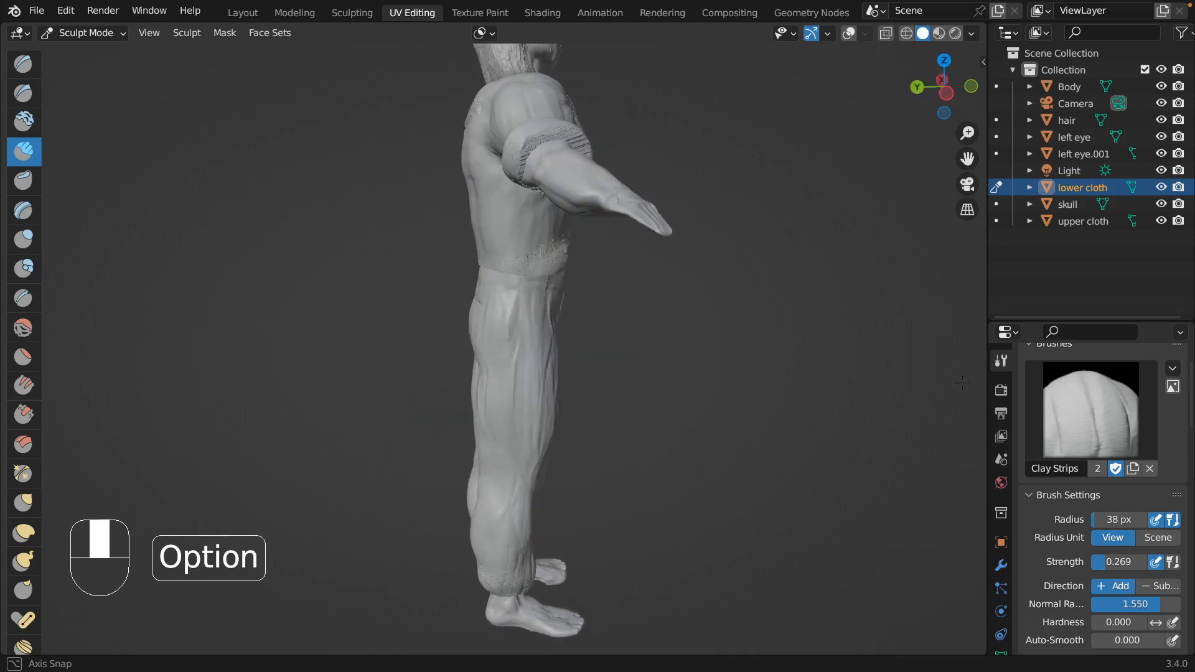
{"action": "mouse_move", "coordinate": [921, 358]}
{"action": "middle_mouse_down", "text": "alt"}
{"action": "mouse_move", "coordinate": [789, 439]}
{"action": "mouse_move", "coordinate": [502, 444]}
{"action": "mouse_move", "coordinate": [508, 429]}
{"action": "middle_mouse_up", "text": "alt"}
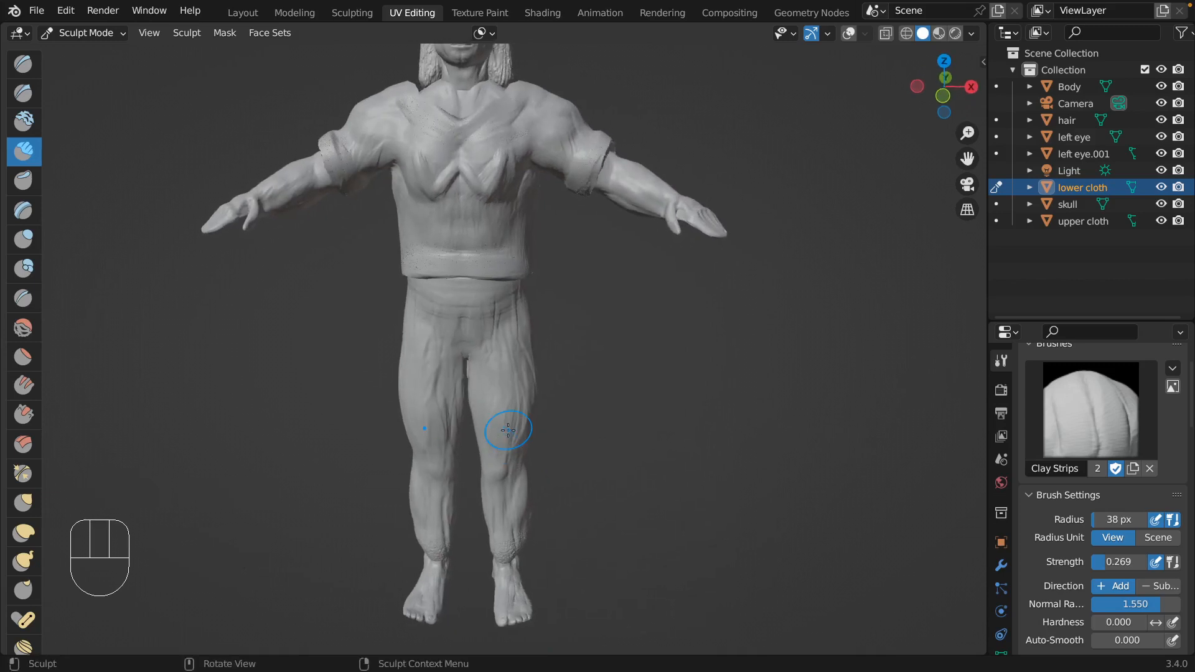
Show the viewport in Rendered shading and examine the clothed character from the front, sides and back.
{"action": "left_click", "coordinate": [954, 34]}
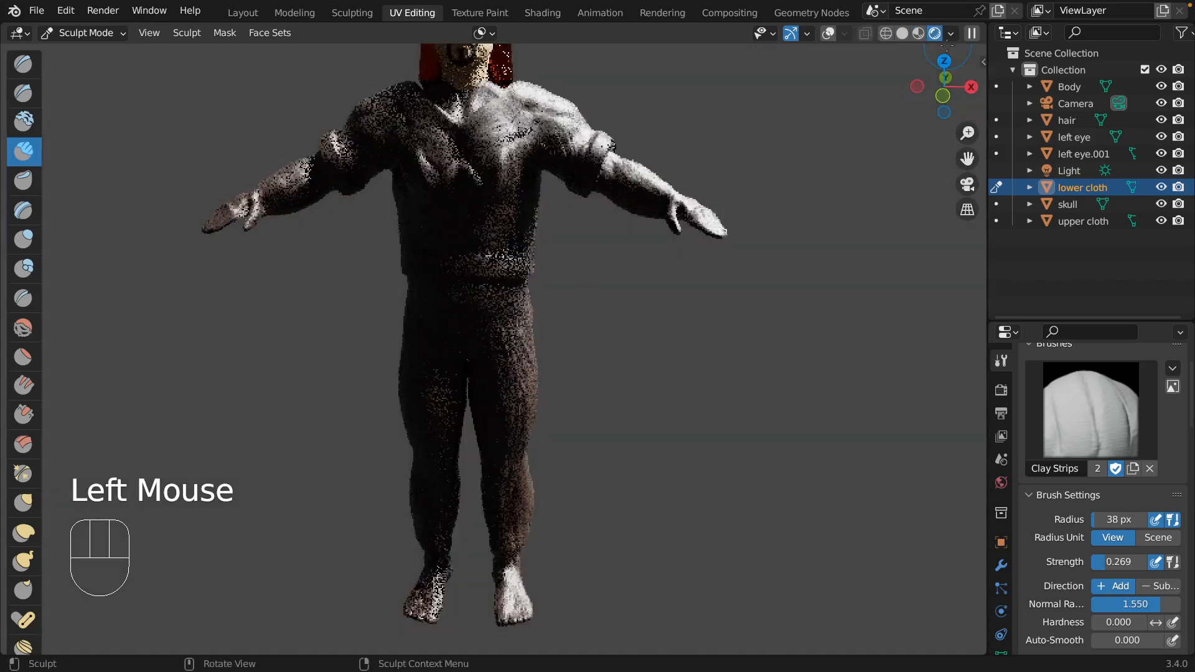
{"action": "scroll", "coordinate": [666, 263], "scroll_direction": "right", "scroll_amount": 5}
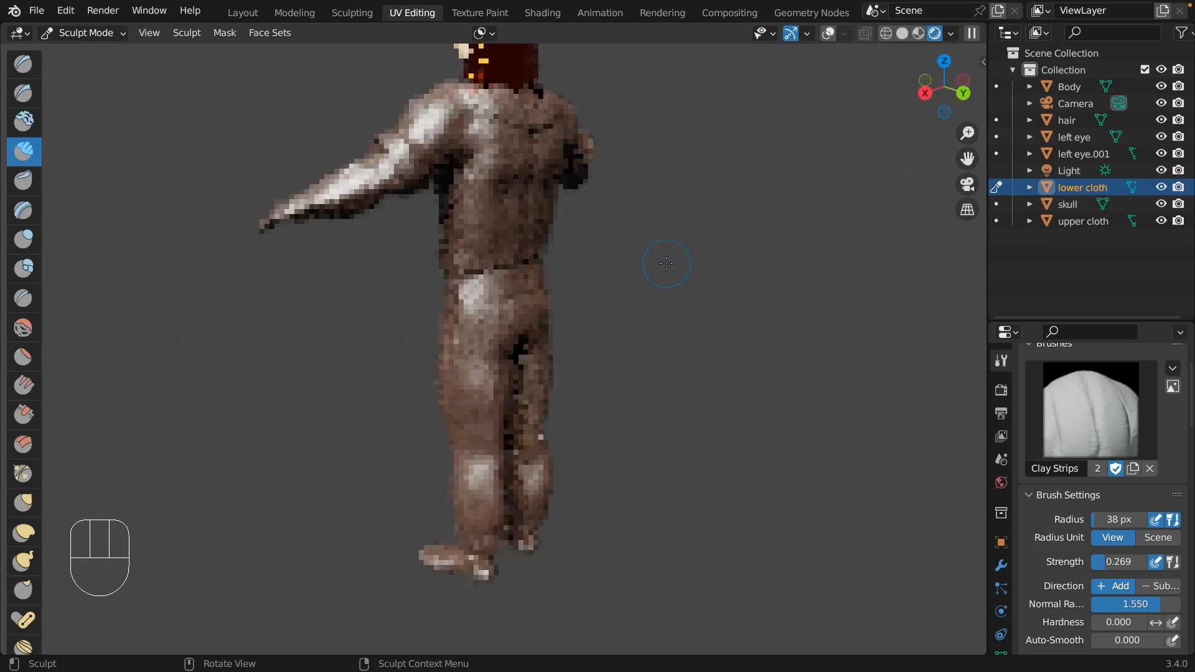
{"action": "scroll", "coordinate": [666, 263], "scroll_direction": "right", "scroll_amount": 4}
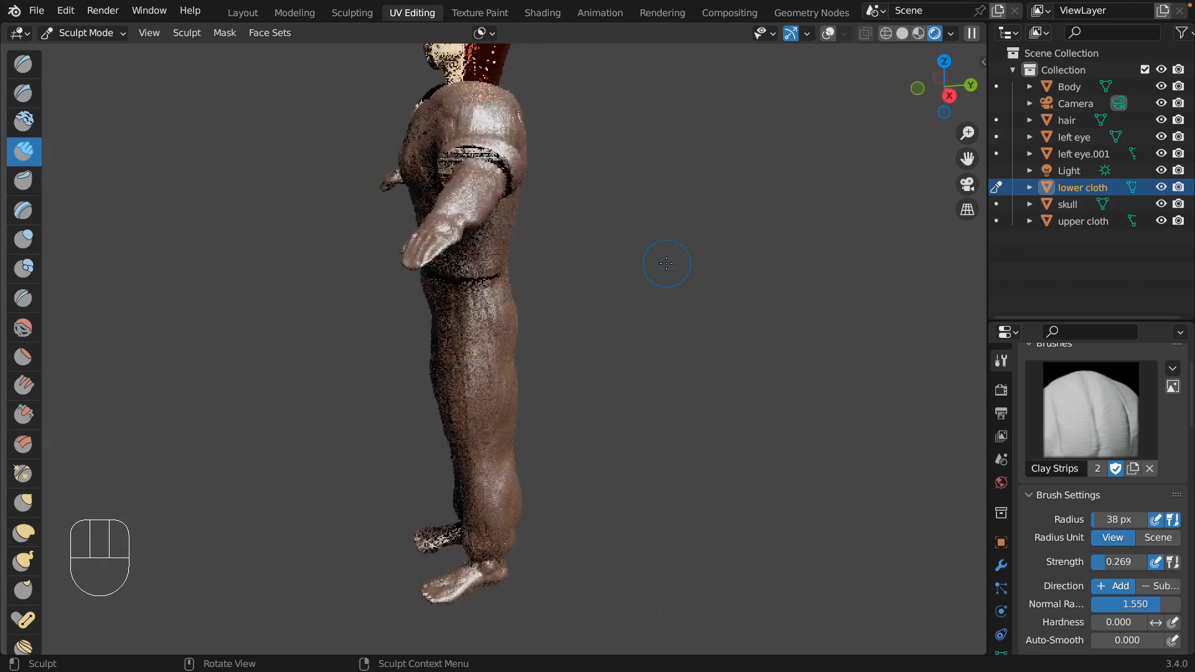
{"action": "scroll", "coordinate": [666, 264], "scroll_direction": "left", "scroll_amount": 5}
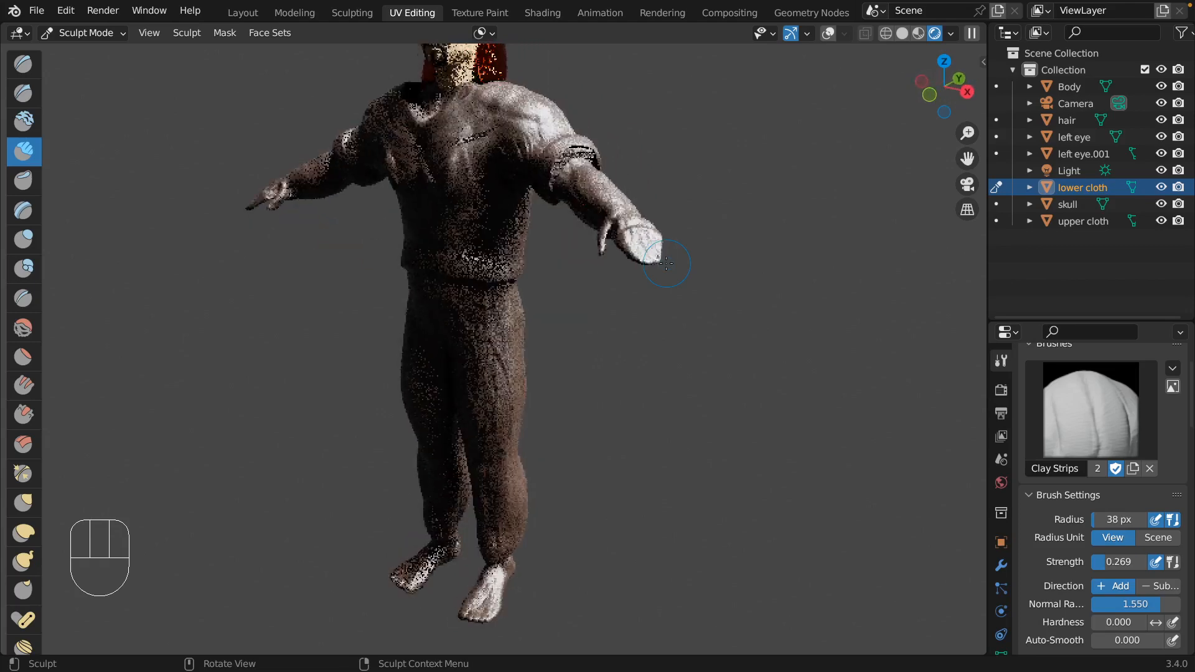
{"action": "scroll", "coordinate": [666, 263], "scroll_direction": "up", "scroll_amount": 5}
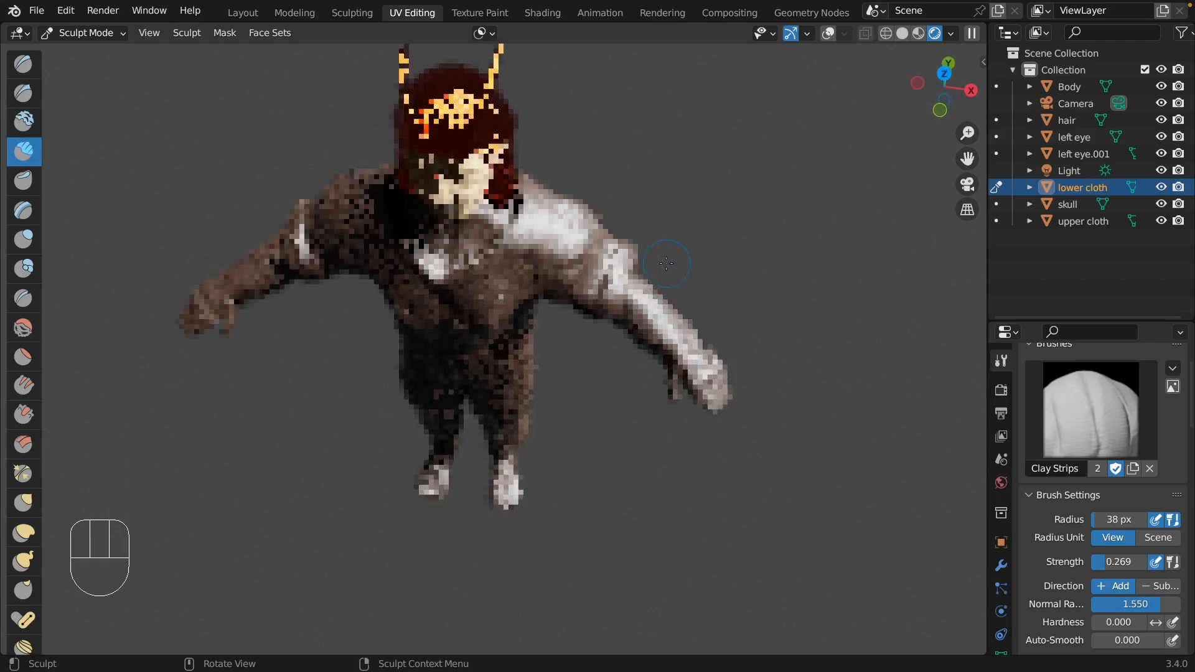
{"action": "scroll", "coordinate": [666, 264], "scroll_direction": "down", "scroll_amount": 6}
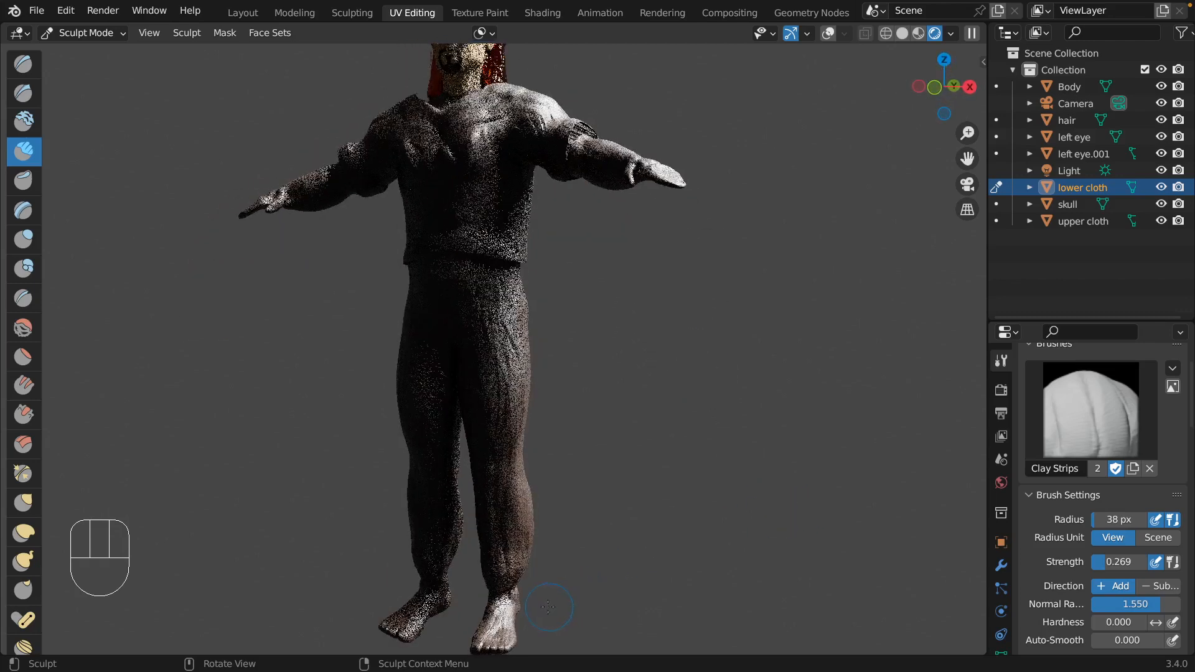
{"action": "scroll", "coordinate": [532, 473], "scroll_direction": "right", "scroll_amount": 5}
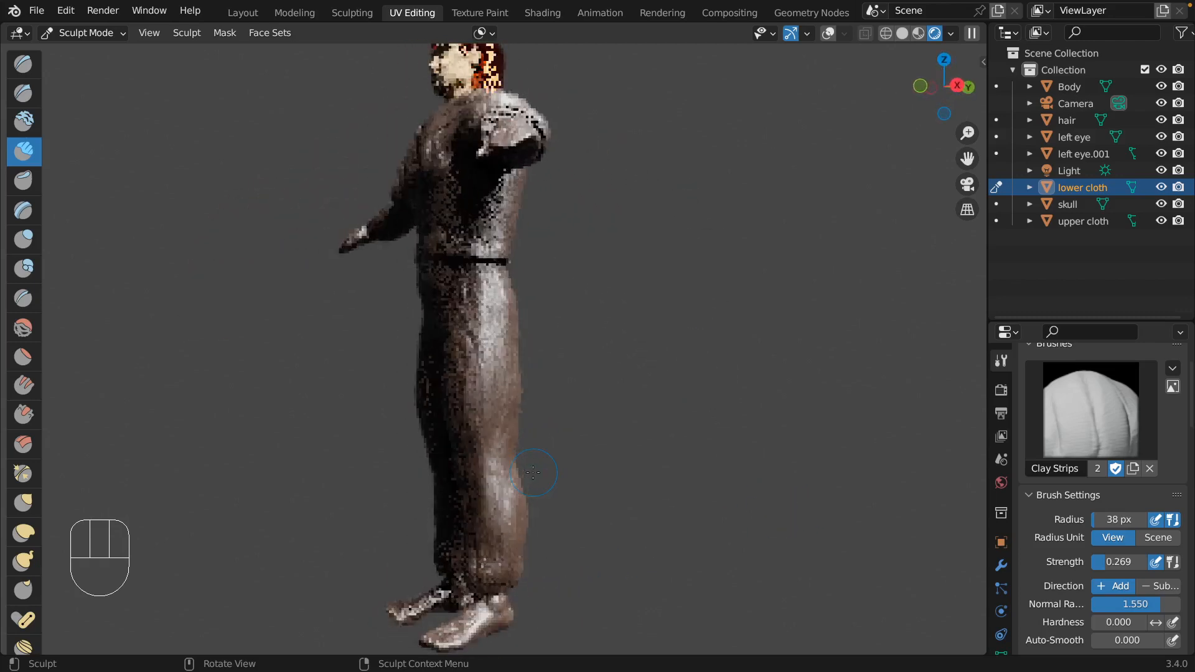
{"action": "scroll", "coordinate": [533, 473], "scroll_direction": "right", "scroll_amount": 5}
{"action": "scroll", "coordinate": [532, 473], "scroll_direction": "left", "scroll_amount": 6}
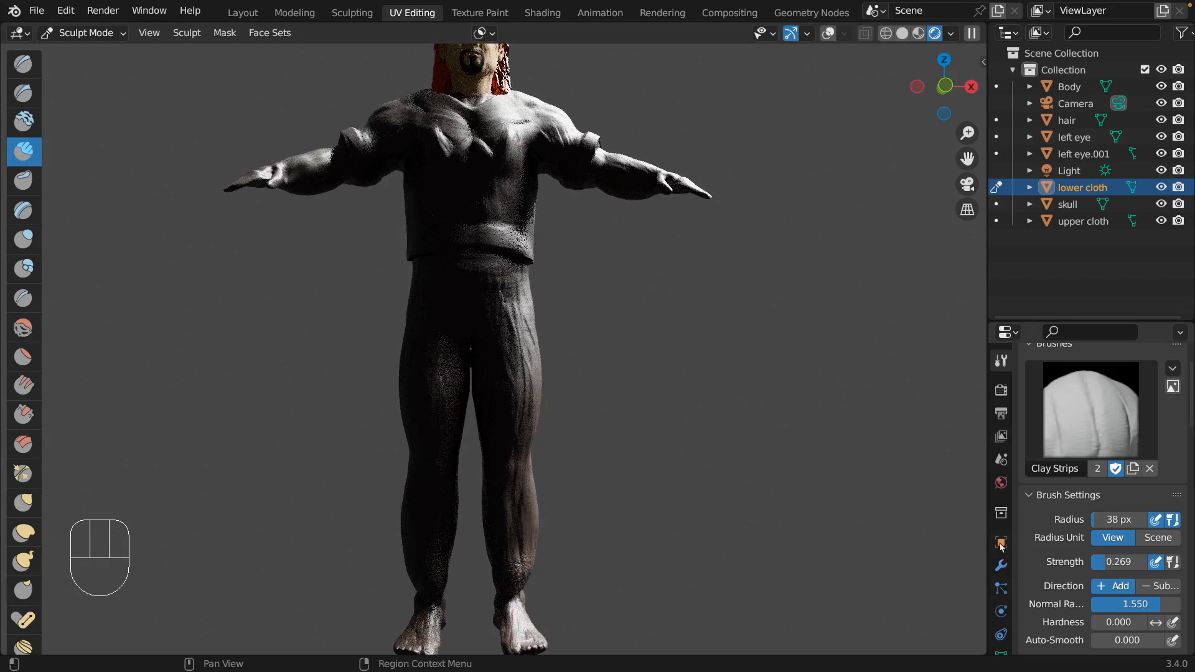
Return the viewport to Solid shading and examine the shirt and trousers from several angles.
{"action": "left_click", "coordinate": [904, 34]}
{"action": "scroll", "coordinate": [641, 353], "scroll_direction": "right", "scroll_amount": 5}
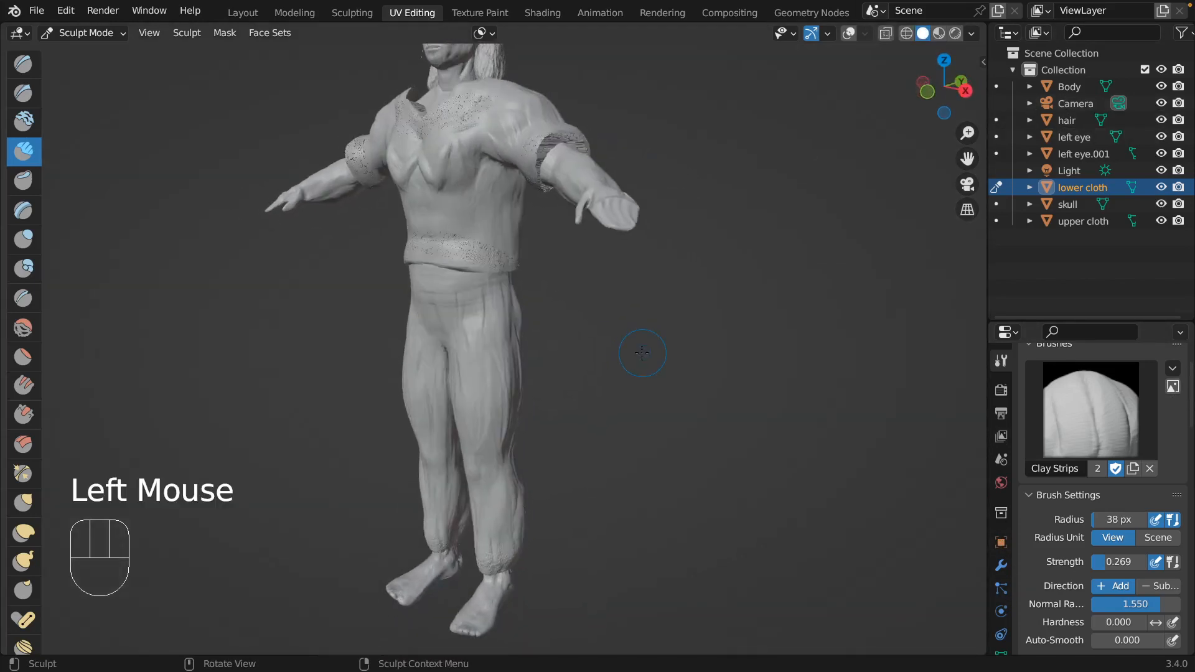
{"action": "scroll", "coordinate": [642, 353], "scroll_direction": "right", "scroll_amount": 4}
{"action": "scroll", "coordinate": [641, 352], "scroll_direction": "left", "scroll_amount": 15}
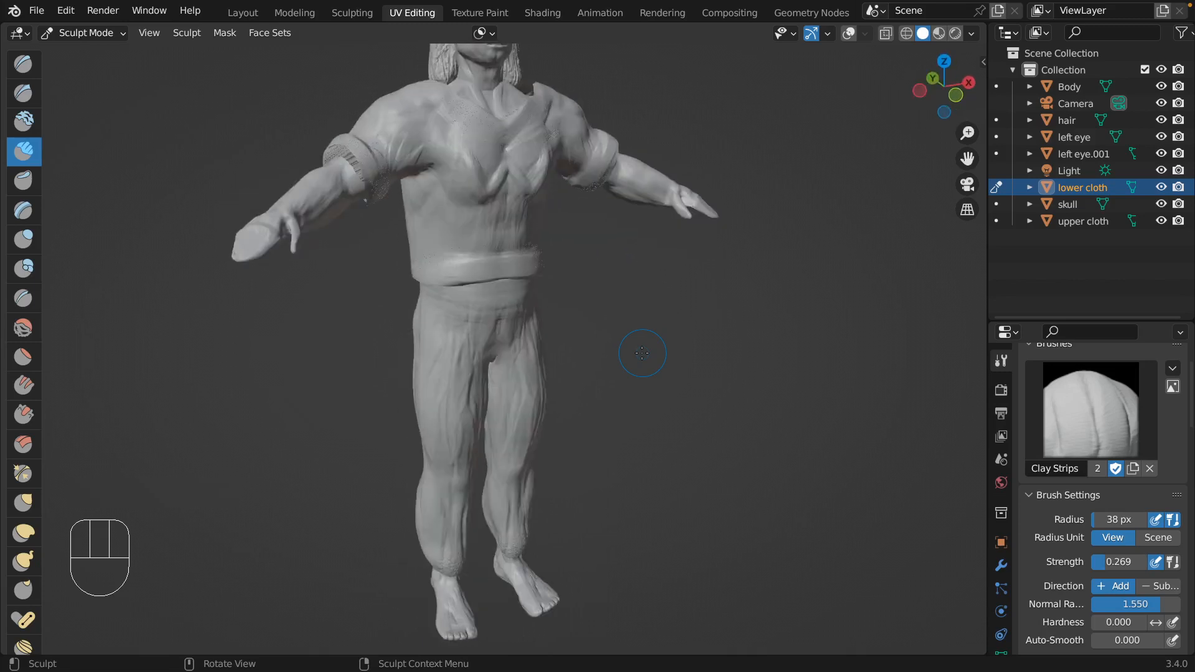
{"action": "scroll", "coordinate": [641, 353], "scroll_direction": "right", "scroll_amount": 6}
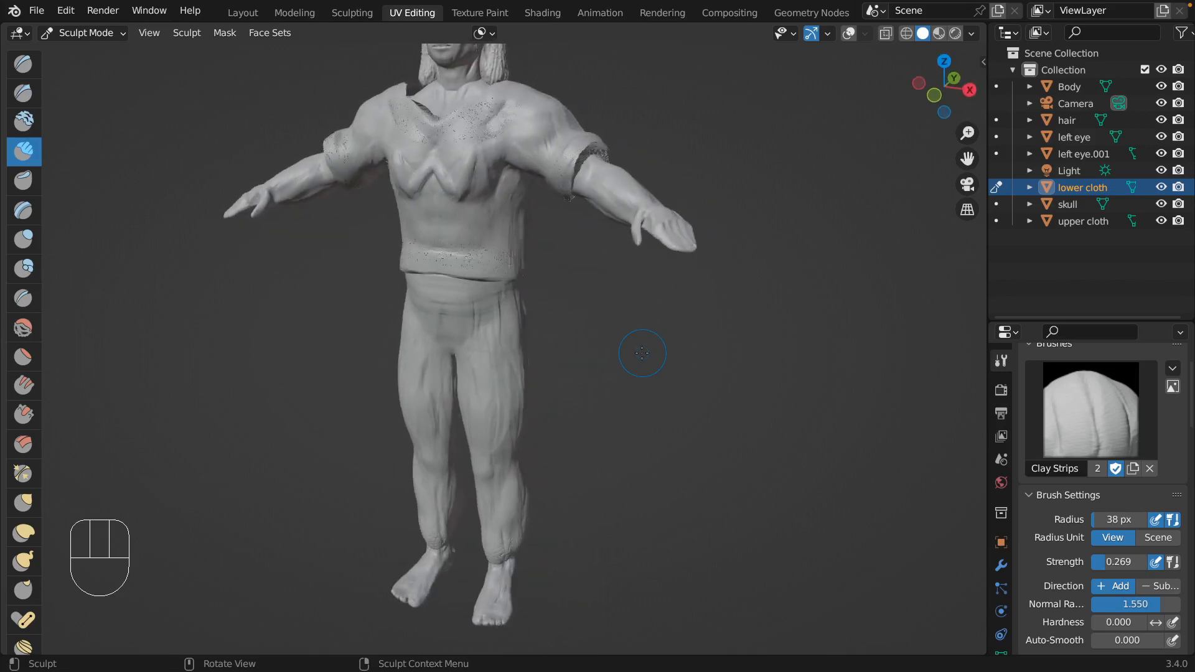
{"action": "scroll", "coordinate": [642, 353], "scroll_direction": "right", "scroll_amount": 5}
{"action": "scroll", "coordinate": [642, 353], "scroll_direction": "left", "scroll_amount": 6}
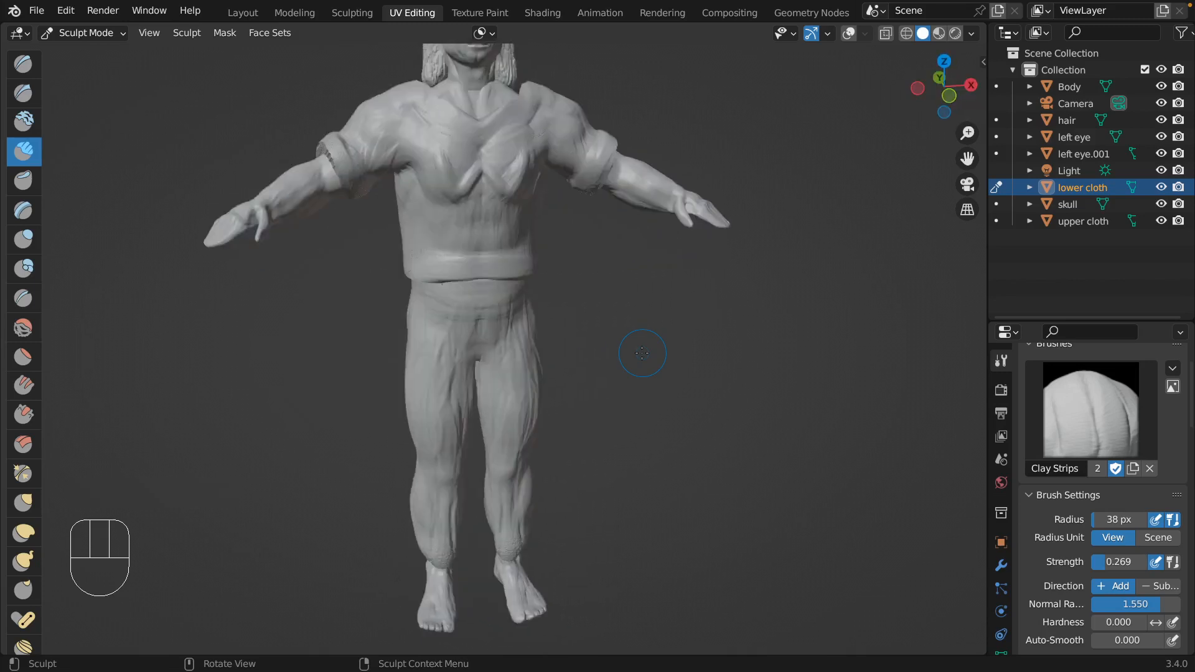
{"action": "scroll", "coordinate": [642, 352], "scroll_direction": "right", "scroll_amount": 3}
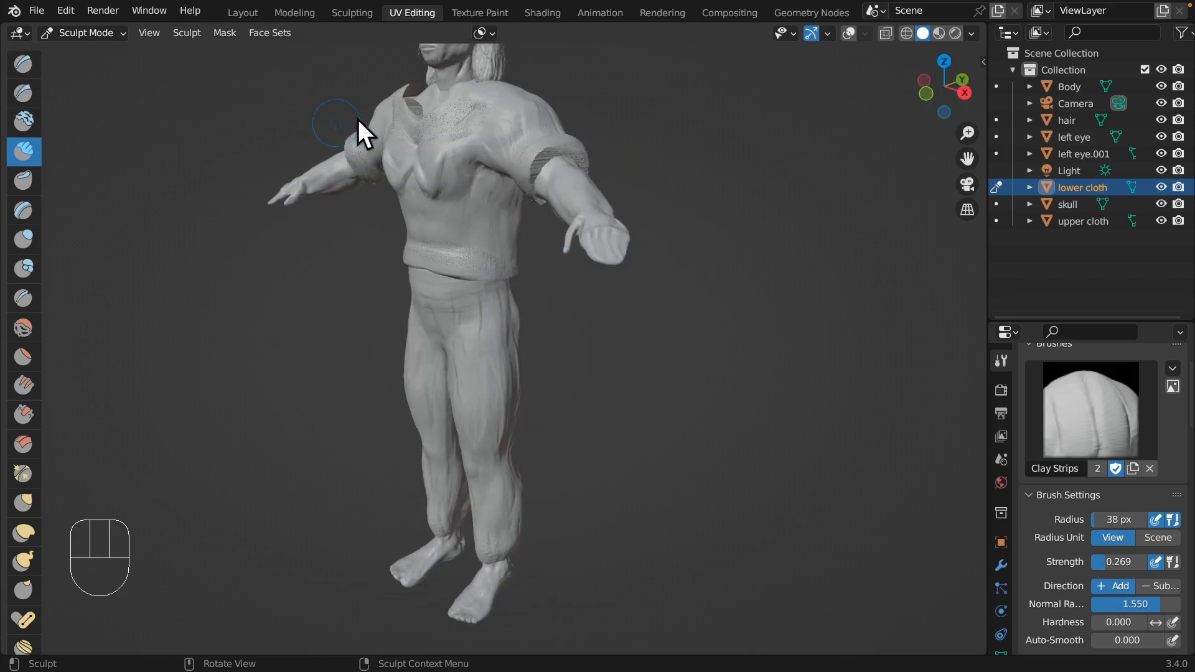
{"action": "scroll", "coordinate": [546, 232], "scroll_direction": "left", "scroll_amount": 3}
{"action": "scroll", "coordinate": [547, 233], "scroll_direction": "up", "scroll_amount": 5}
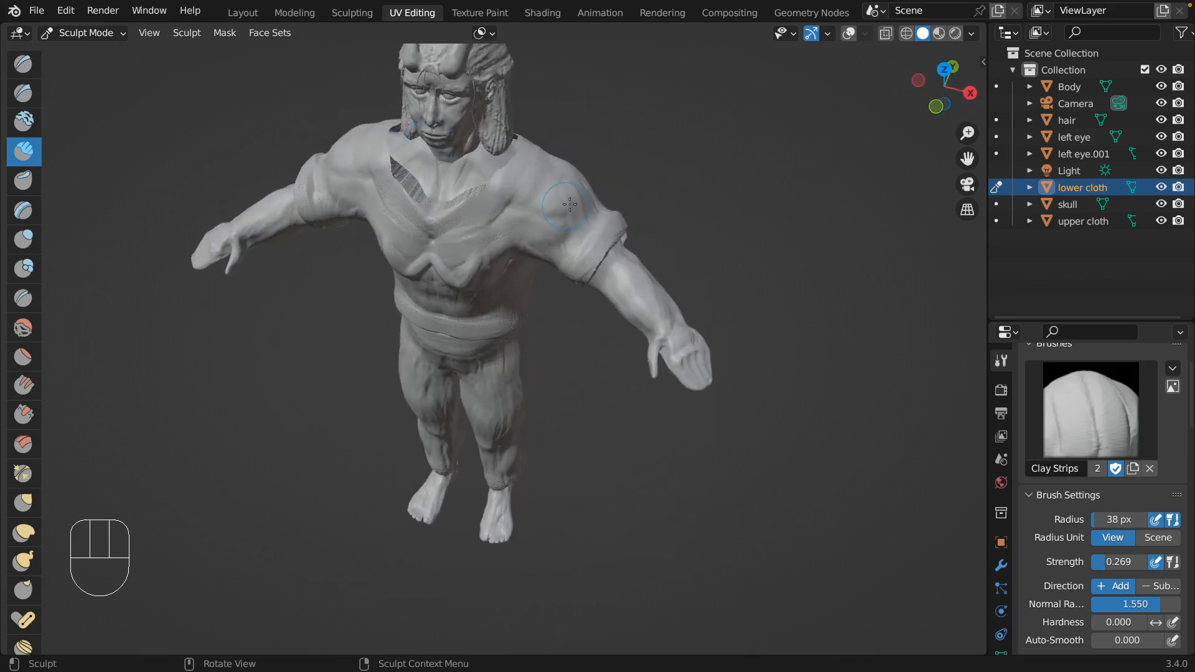
{"action": "scroll", "coordinate": [546, 232], "scroll_direction": "down", "scroll_amount": 3}
{"action": "scroll", "coordinate": [546, 232], "scroll_direction": "down", "scroll_amount": 3}
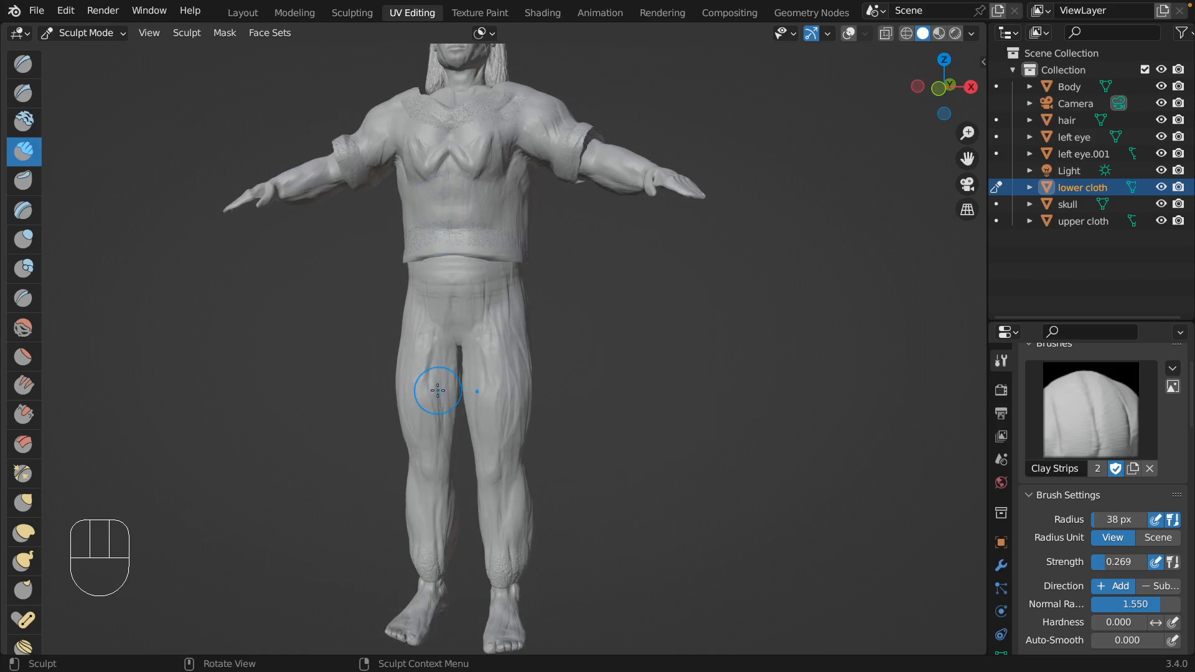
{"action": "scroll", "coordinate": [438, 390], "scroll_direction": "left", "scroll_amount": 4}
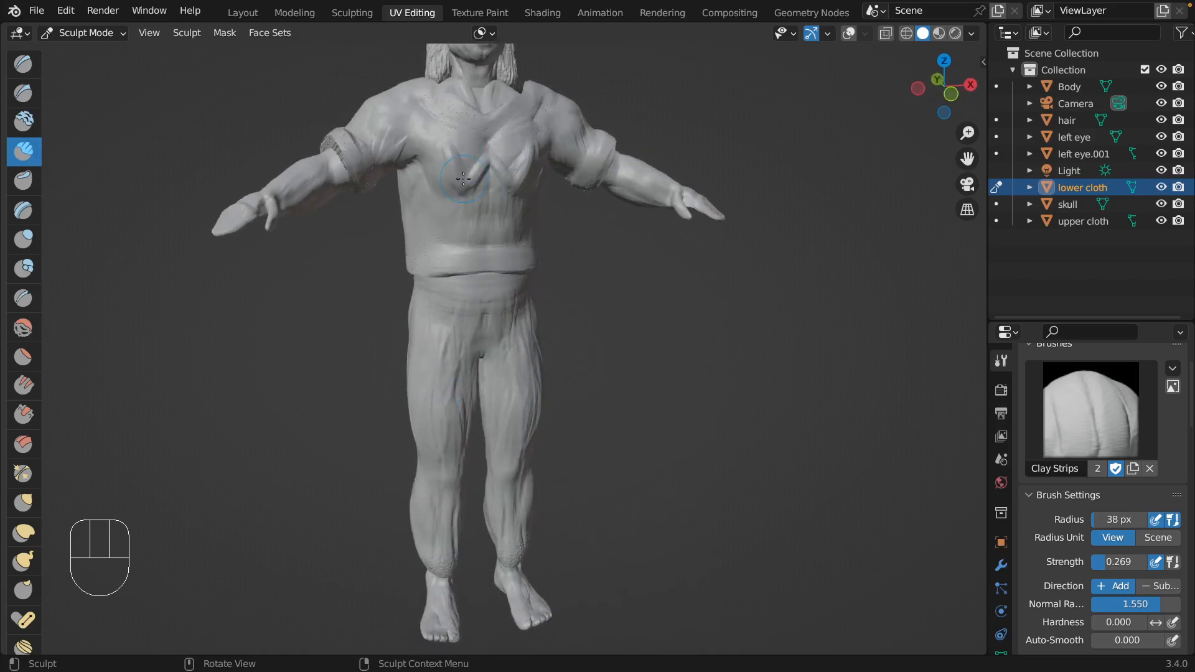